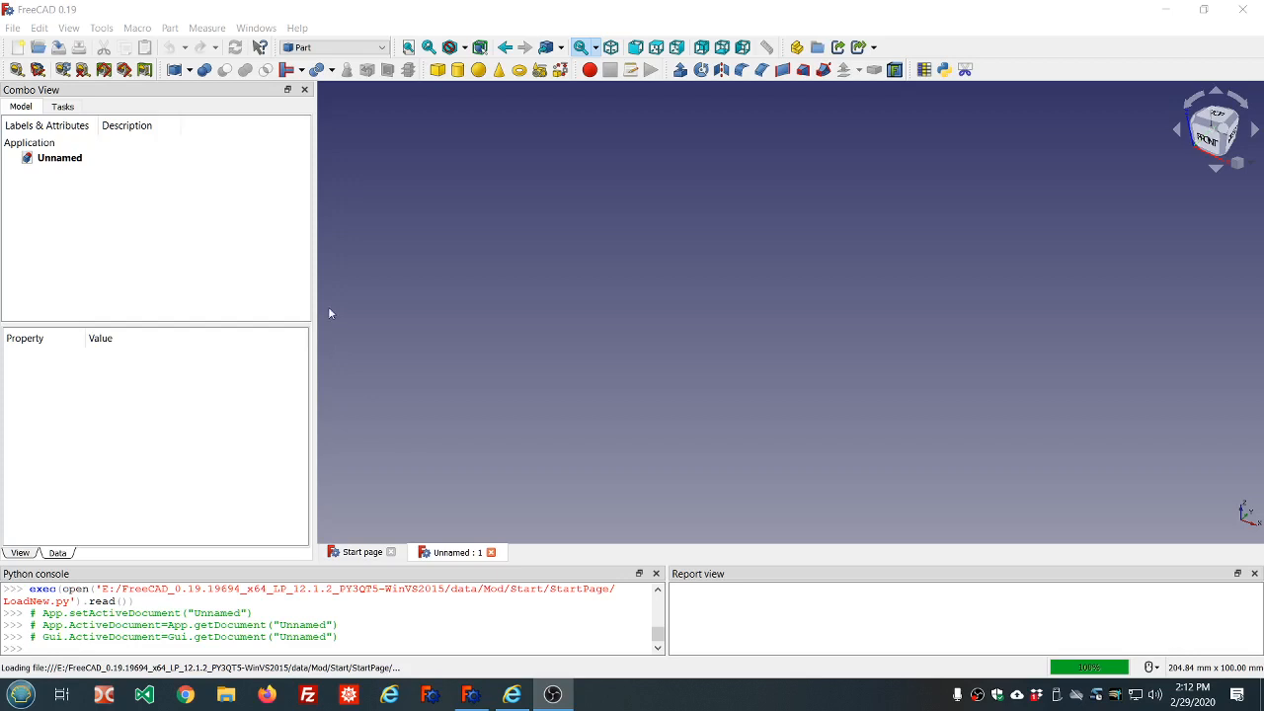
pyautogui.click(172, 28)
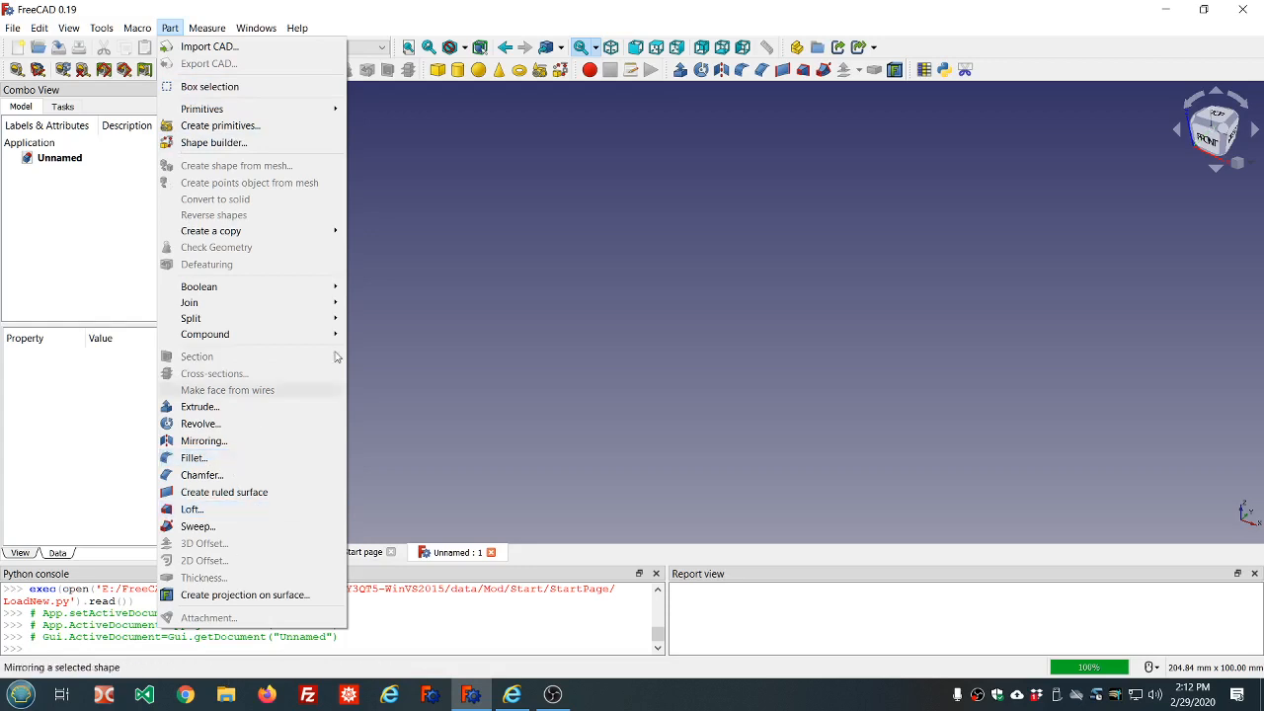
pyautogui.click(497, 259)
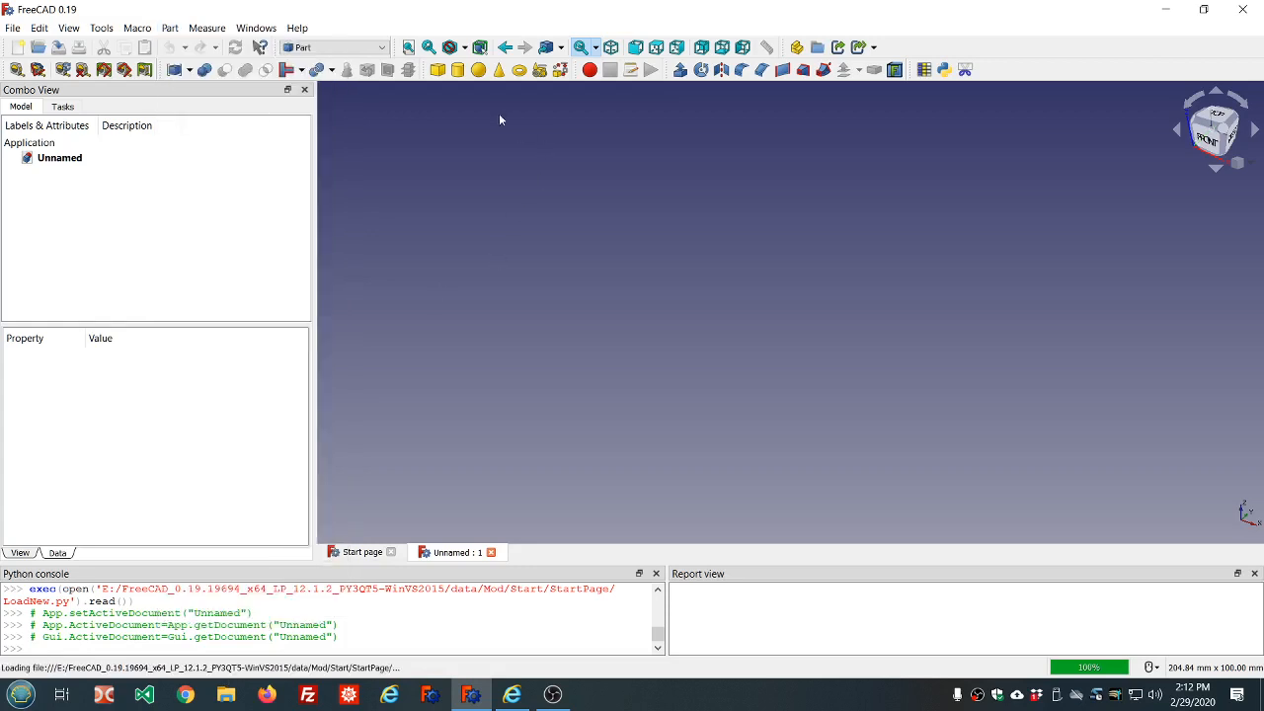
# Add a cube, a torus and a cone as Part primitives to the empty document
pyautogui.click(438, 70)
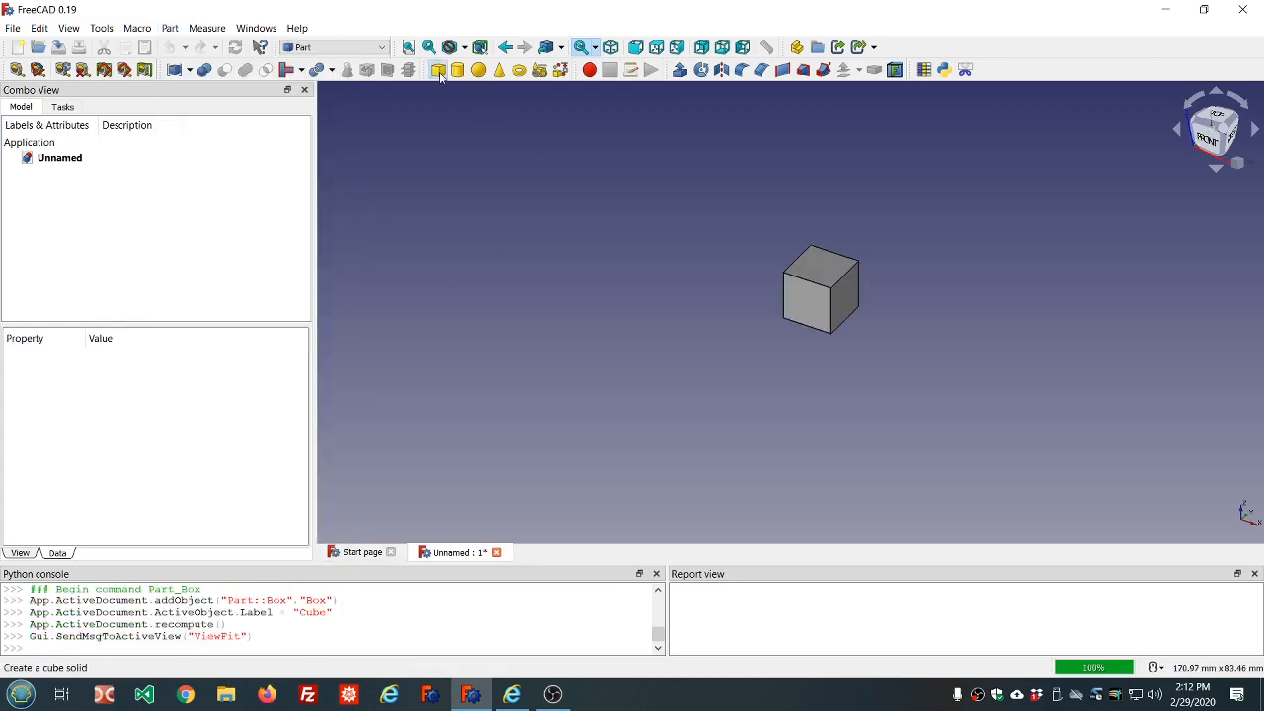
pyautogui.click(519, 70)
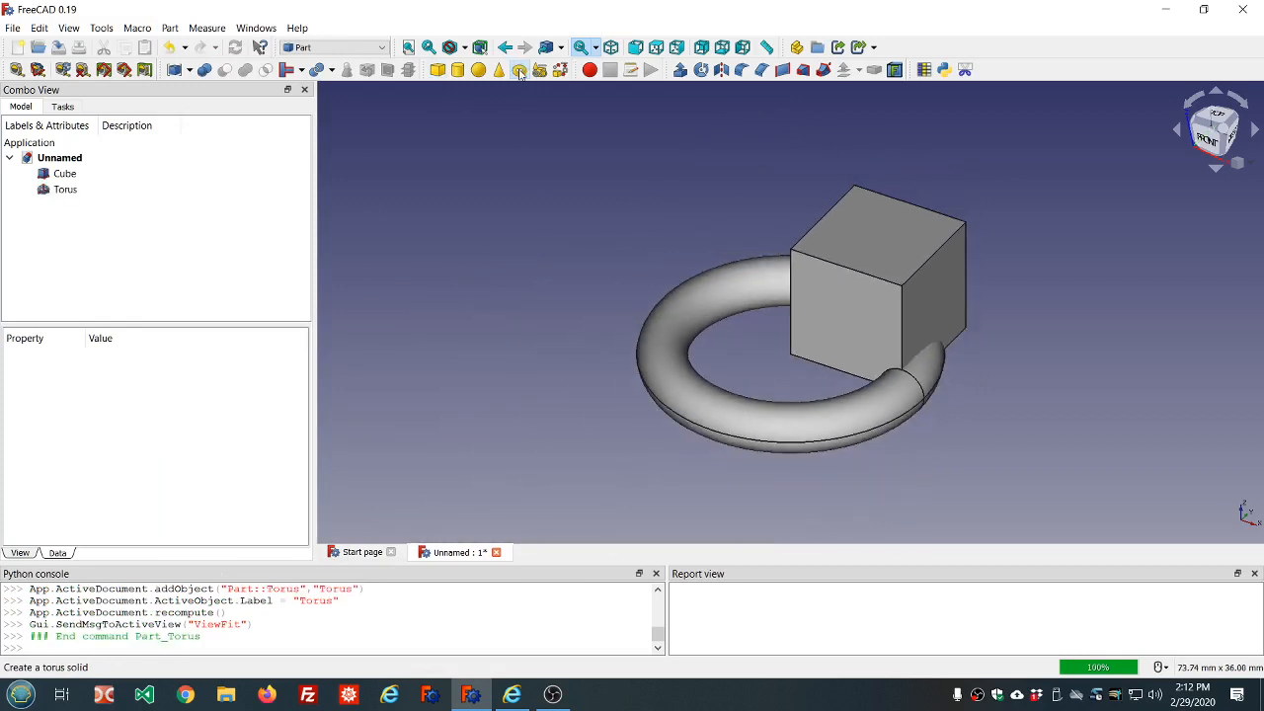
pyautogui.scroll(-4, 518, 119)
pyautogui.scroll(4, 553, 170)
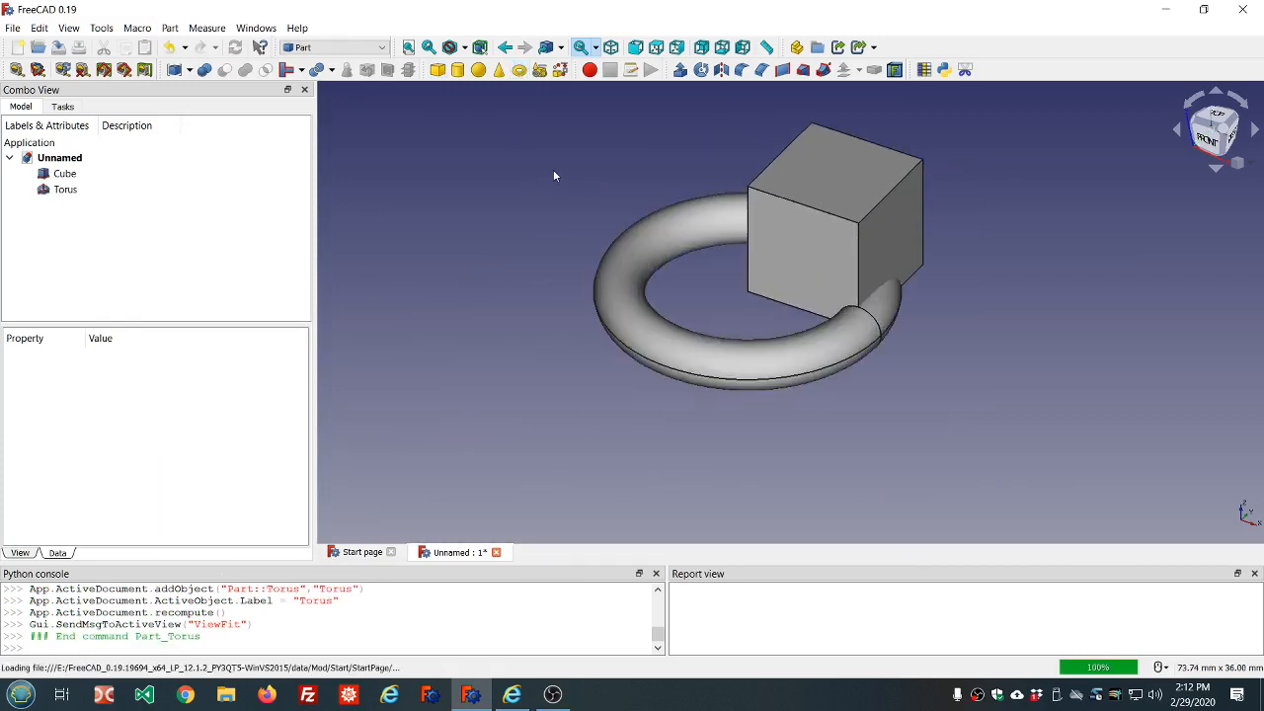
pyautogui.click(499, 71)
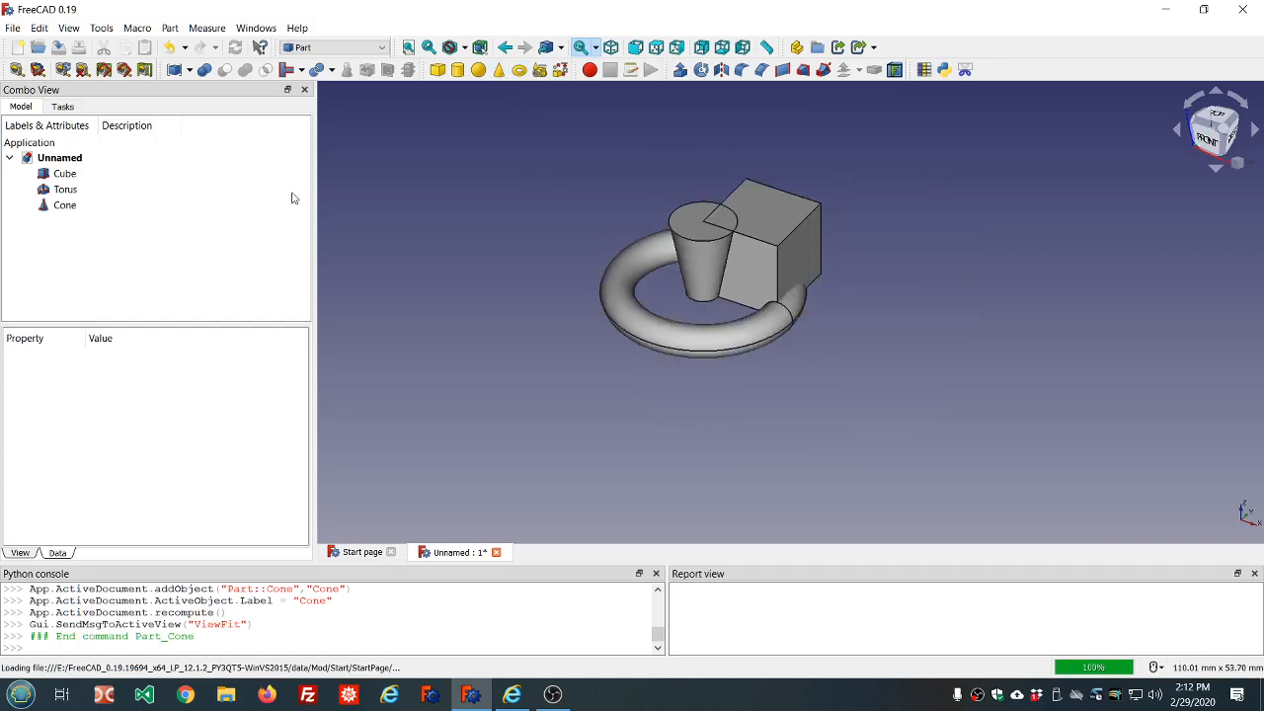
# Move the torus 18 mm down along the Z axis, below the cube and cone
pyautogui.doubleClick(65, 189)
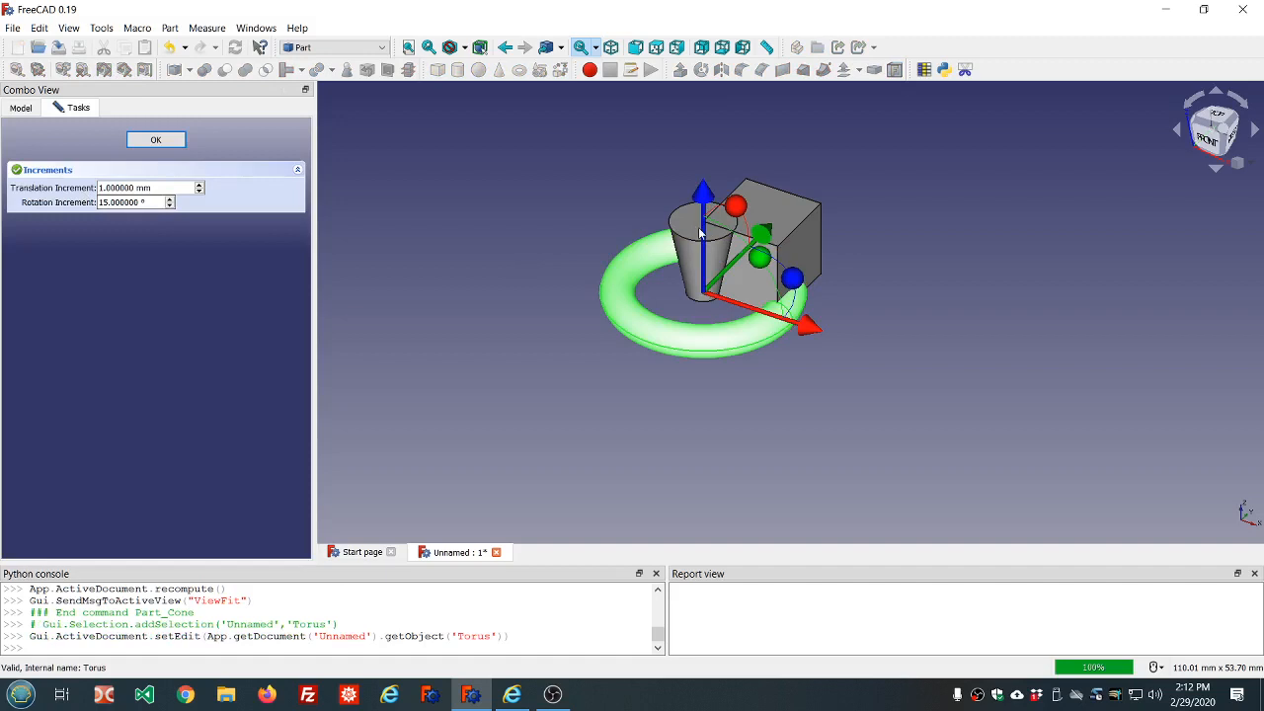
pyautogui.moveTo(702, 205); pyautogui.dragTo(702, 331)
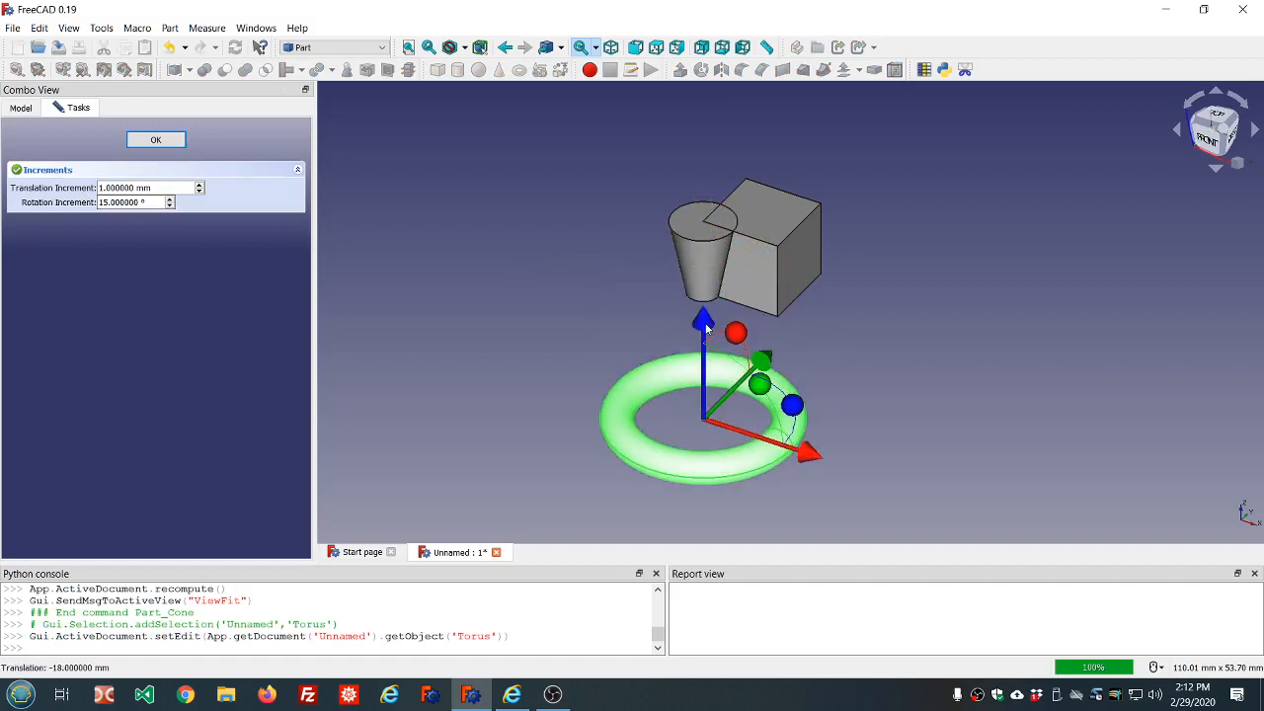
pyautogui.click(156, 140)
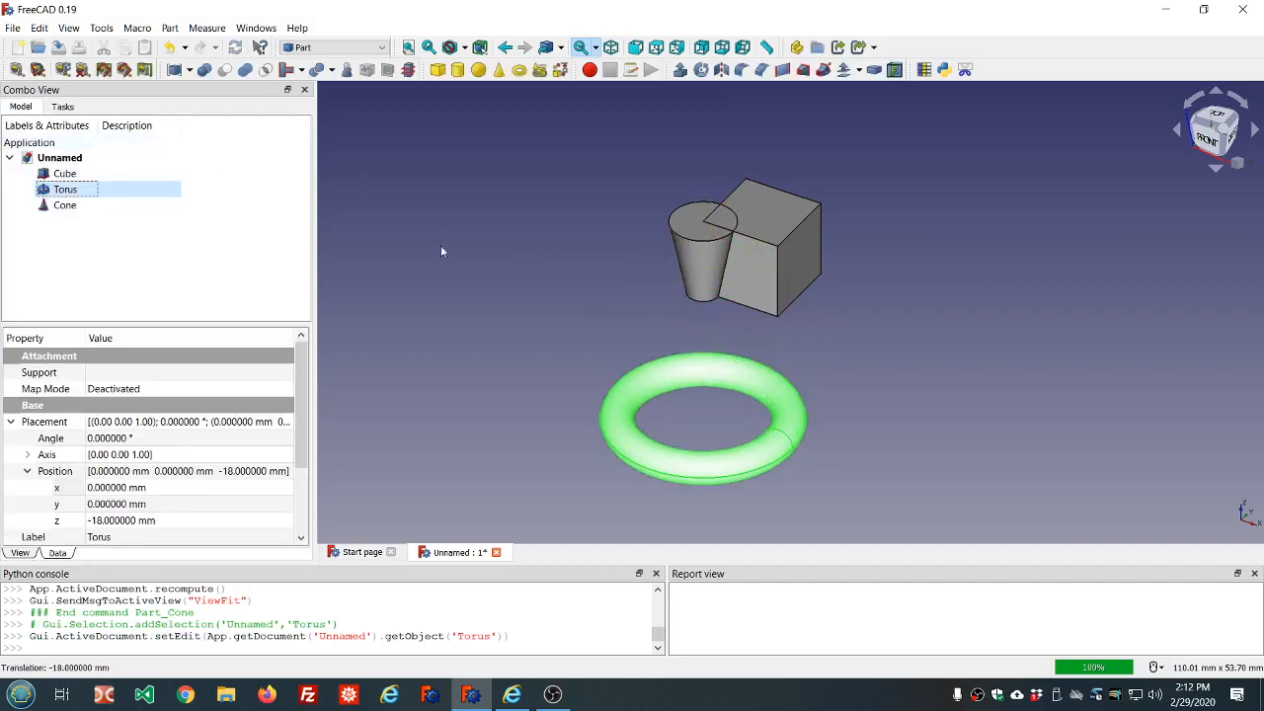
# Move the cone 17 mm in the negative X direction, away from the cube
pyautogui.doubleClick(68, 205)
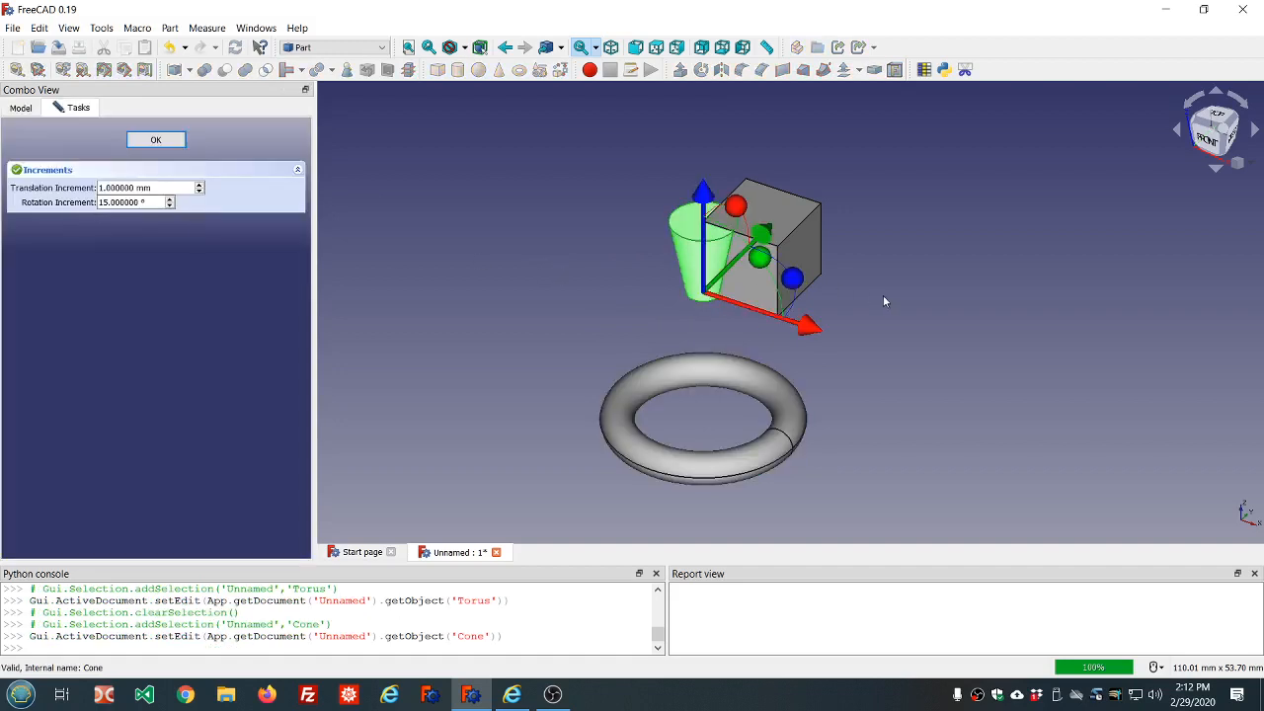
pyautogui.moveTo(806, 325); pyautogui.dragTo(597, 301)
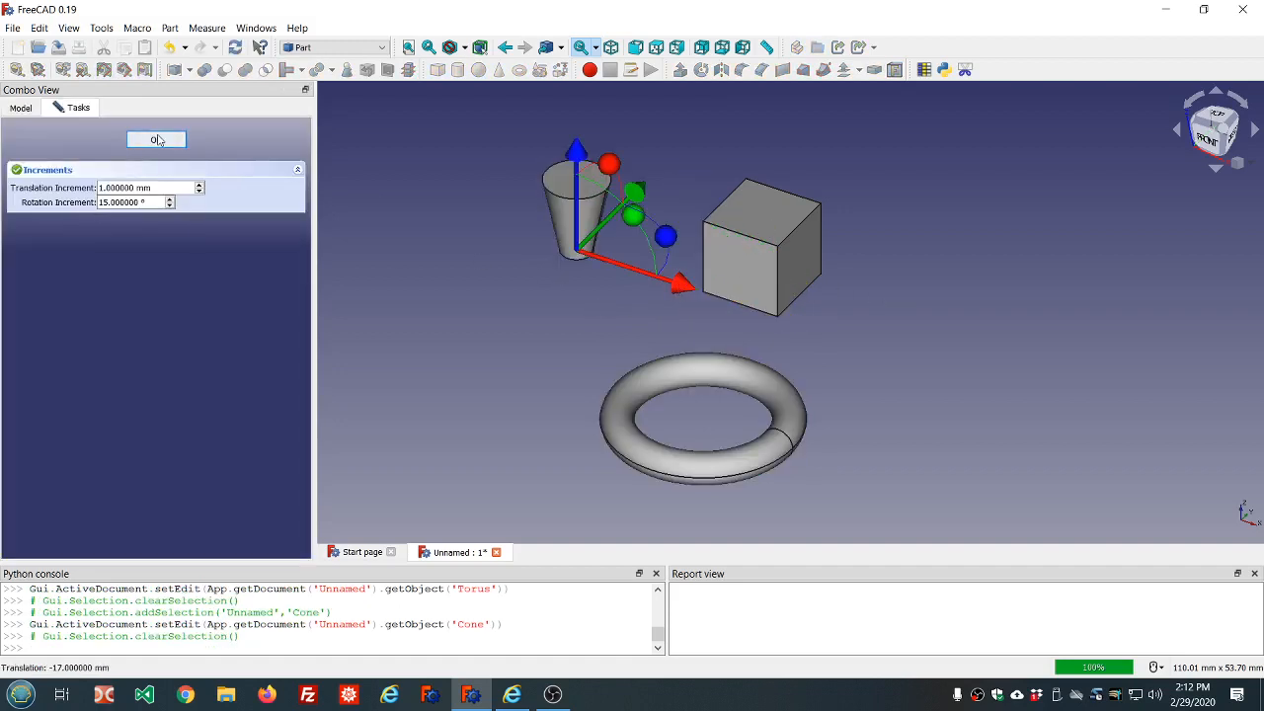
pyautogui.click(157, 141)
pyautogui.scroll(-3, 408, 182)
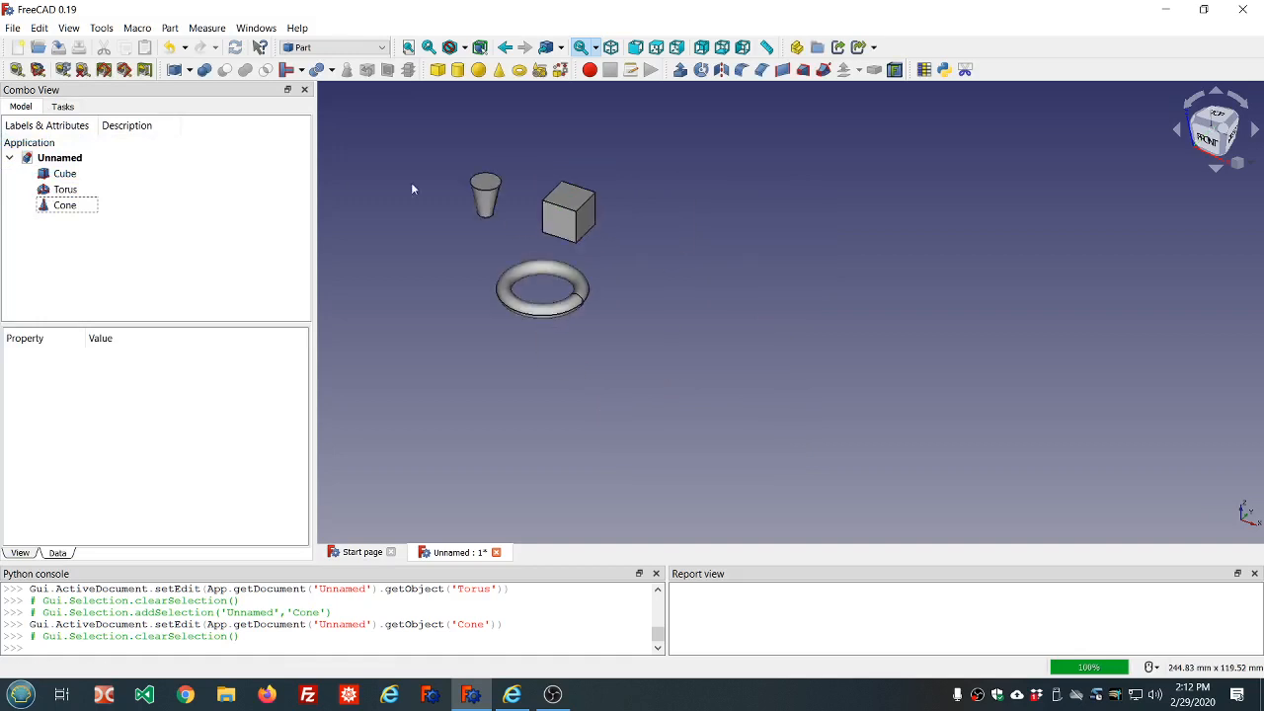
# Box-select the faces of the cone and cube with Part's Box selection, then clear the selection
pyautogui.click(178, 29)
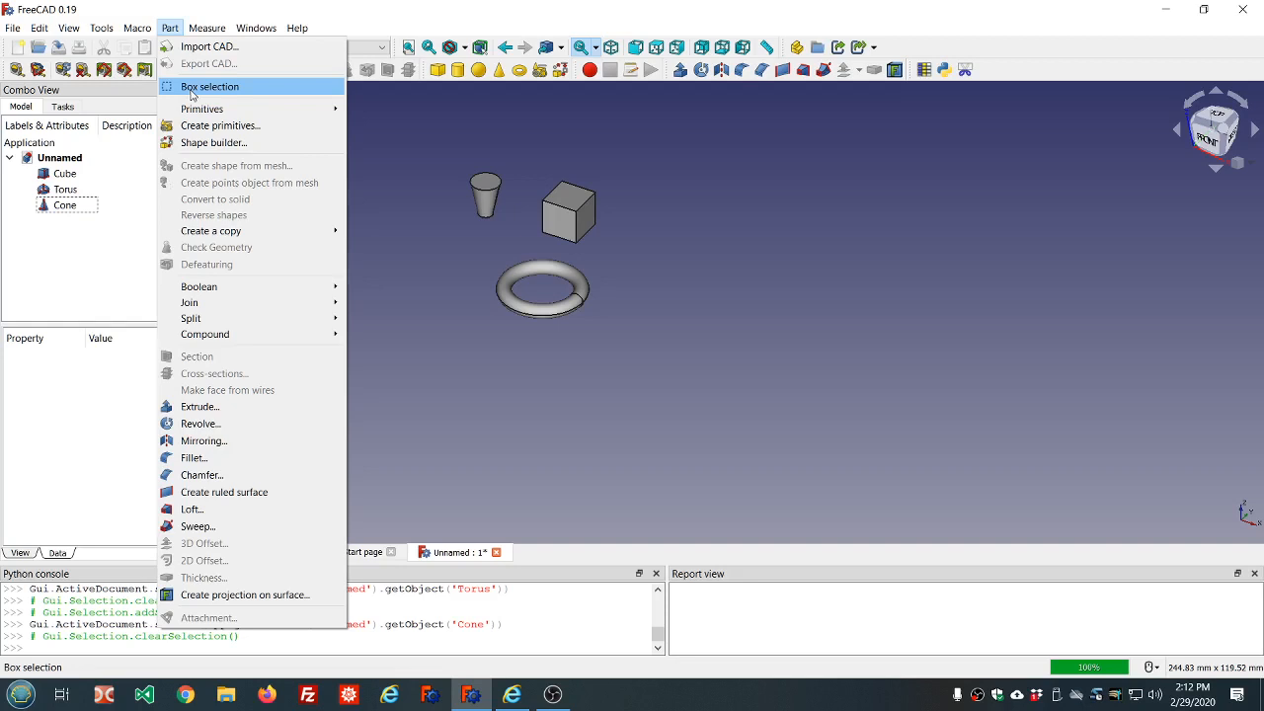
pyautogui.click(192, 91)
pyautogui.moveTo(432, 150); pyautogui.dragTo(635, 253)
pyautogui.click(636, 344)
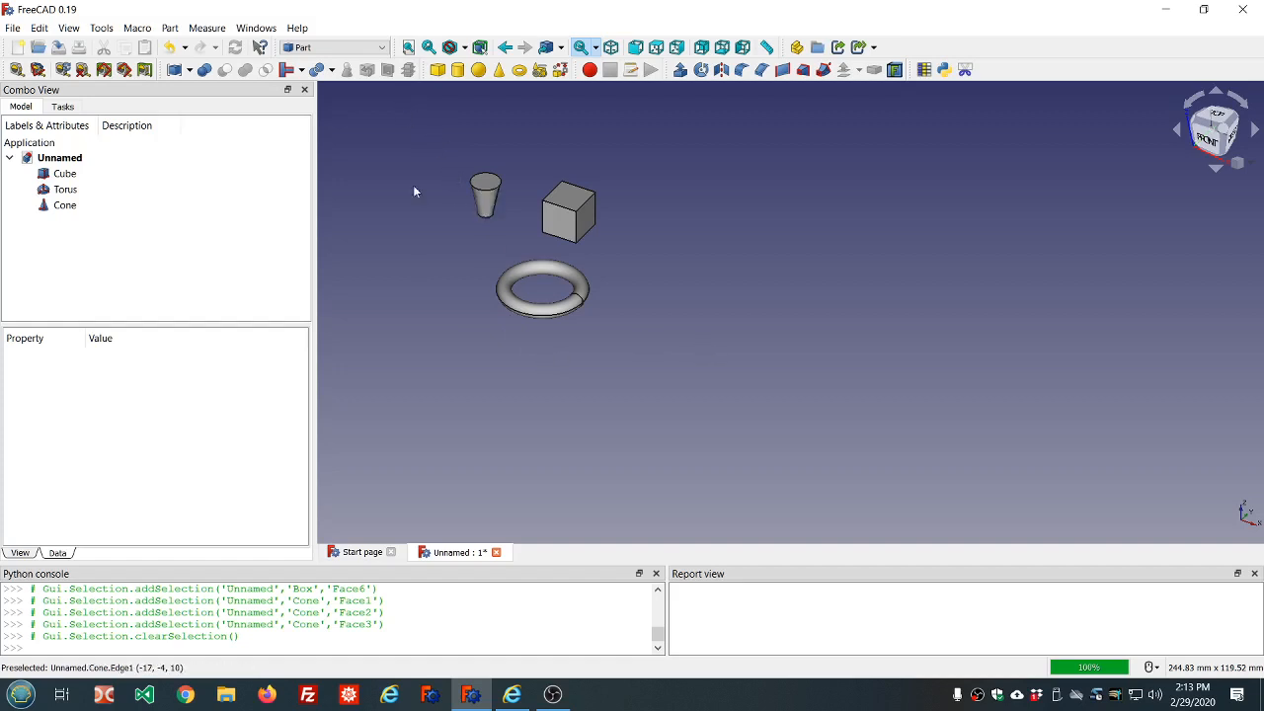
# Box-select the faces of the cube and torus with Part's Box selection, leaving out the cone, and deselect them
pyautogui.click(169, 29)
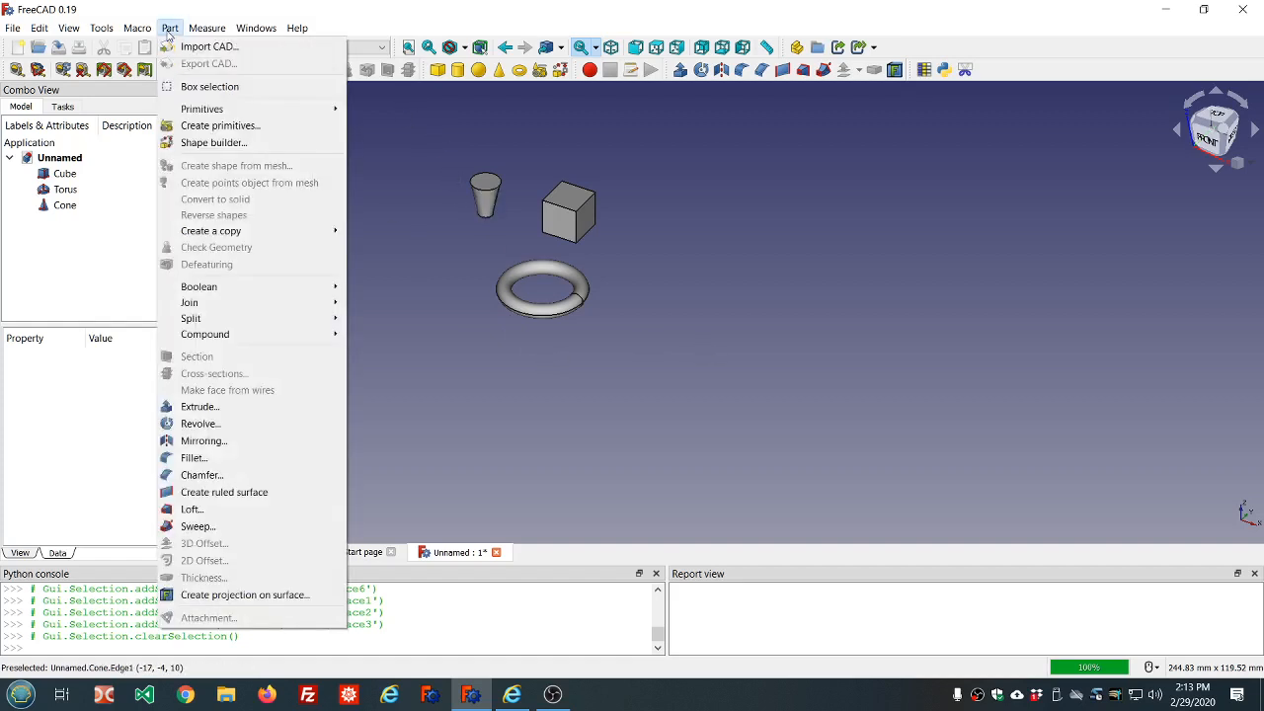
pyautogui.click(202, 87)
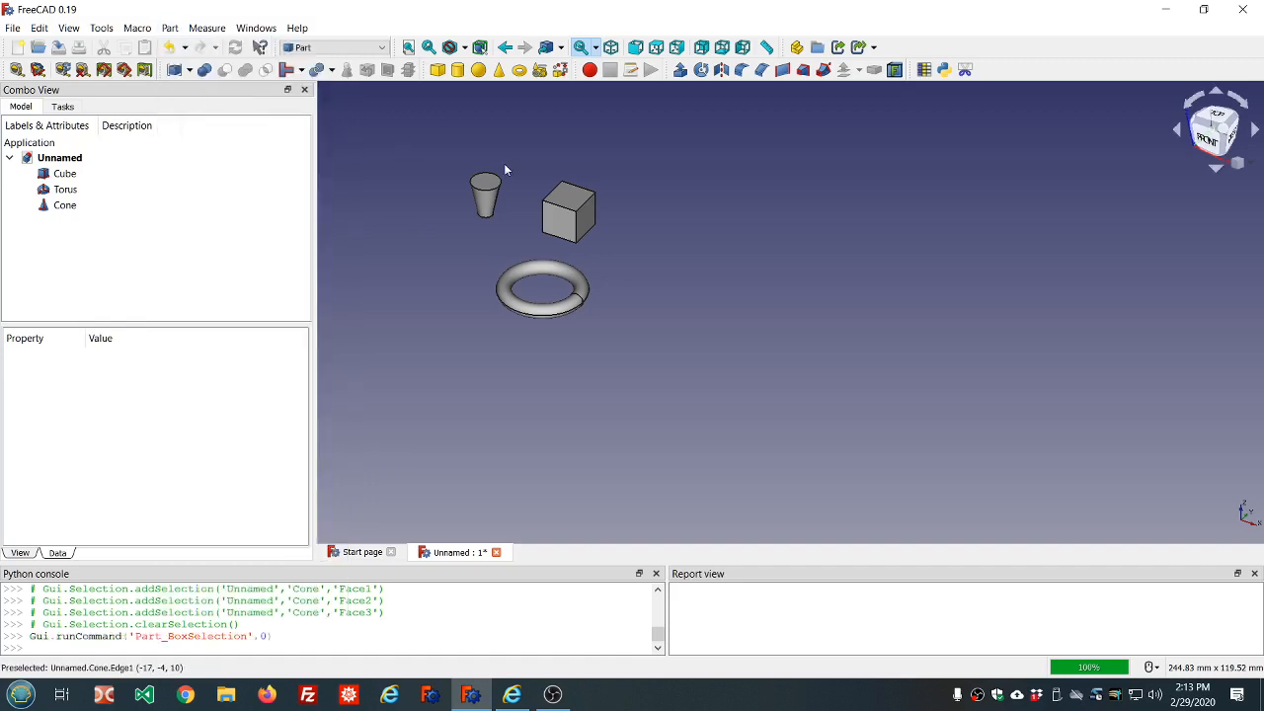
pyautogui.moveTo(499, 139); pyautogui.dragTo(644, 350)
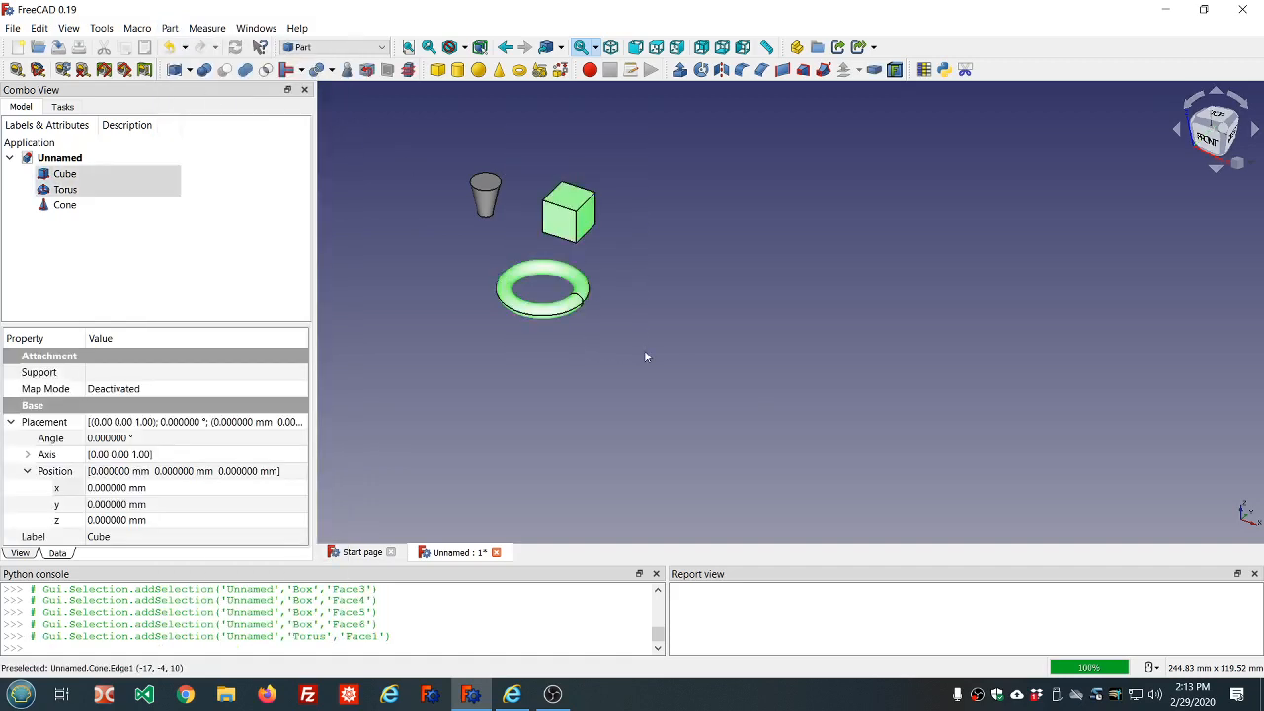
pyautogui.click(644, 351)
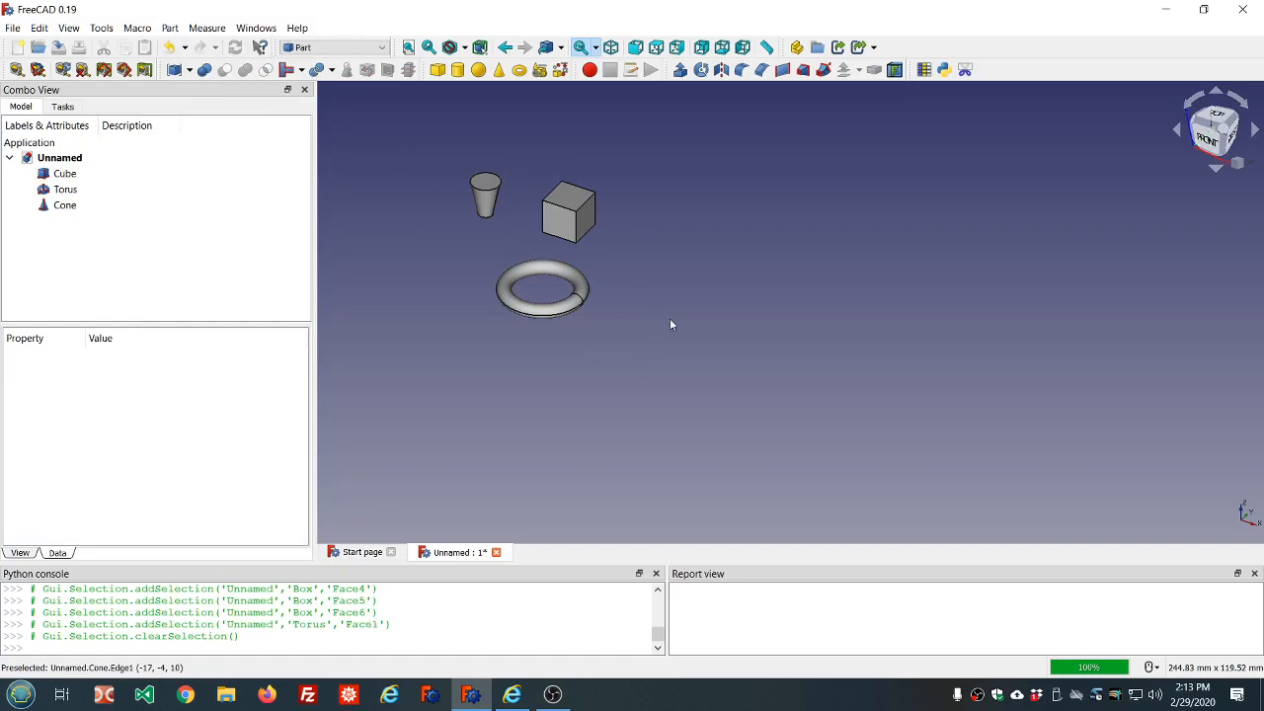
# Select the cube and torus as whole objects with the standard box selection drawn from right to left, then deselect them
pyautogui.hotkey('shift', 'b')
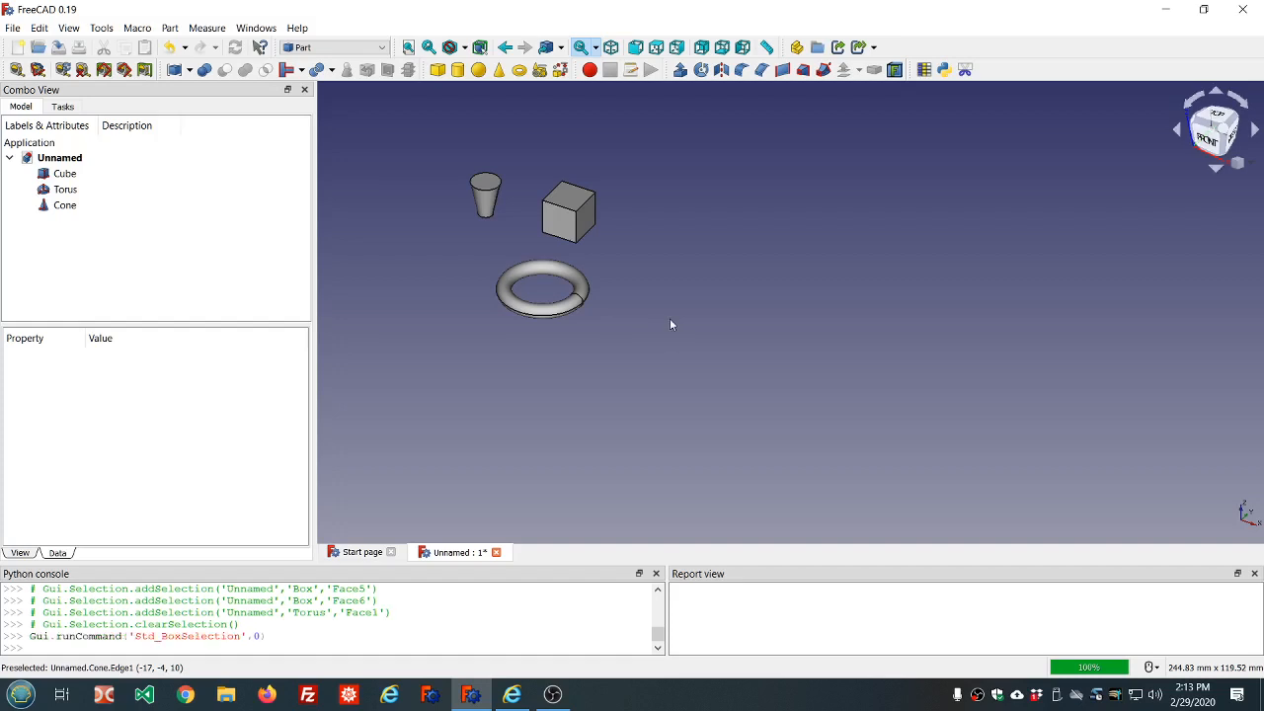
pyautogui.moveTo(664, 333); pyautogui.dragTo(511, 150)
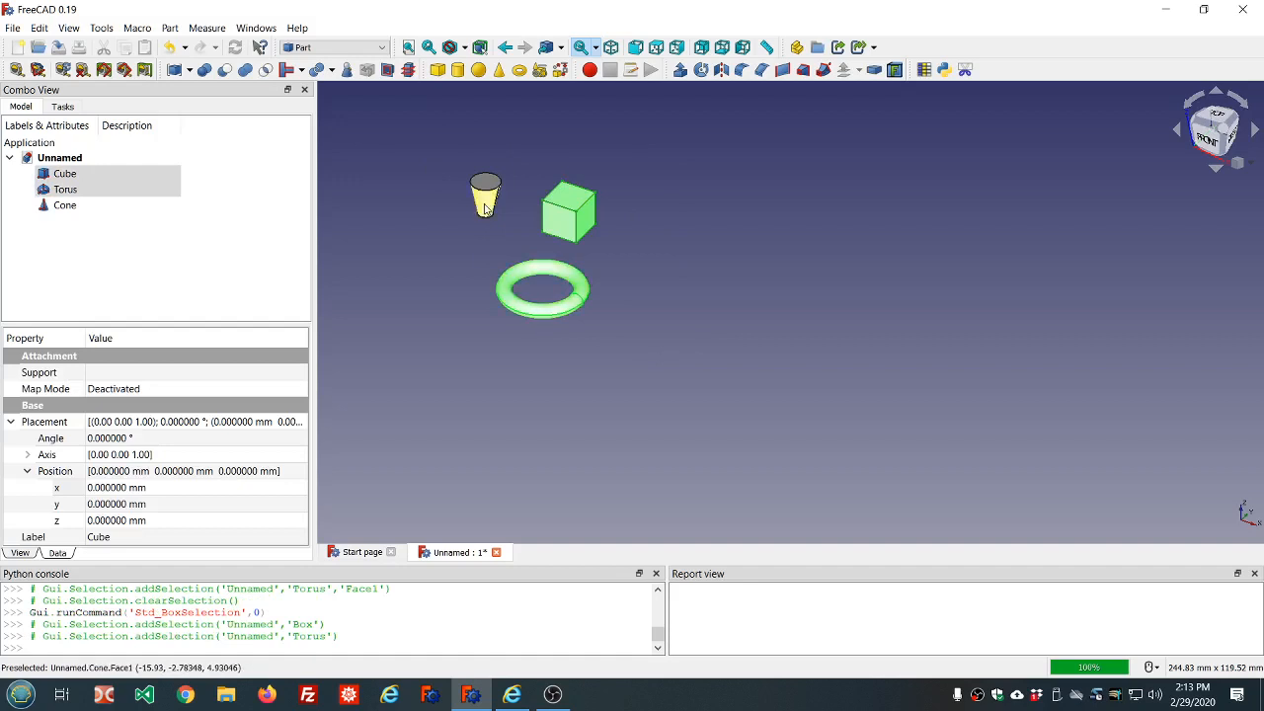
pyautogui.click(446, 214)
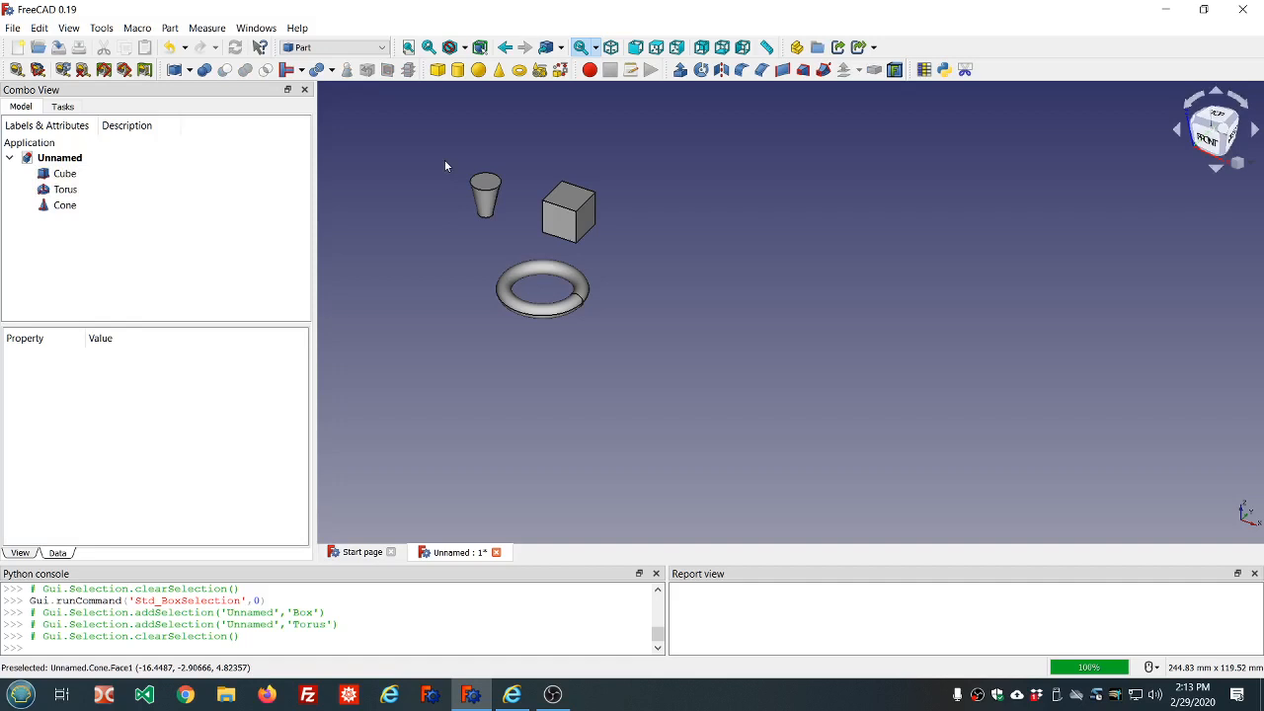
# Select the cone and cube as whole objects with a standard selection box drawn from left to right, then deselect them
pyautogui.hotkey('shift', 'b')
pyautogui.moveTo(434, 132); pyautogui.dragTo(623, 220)
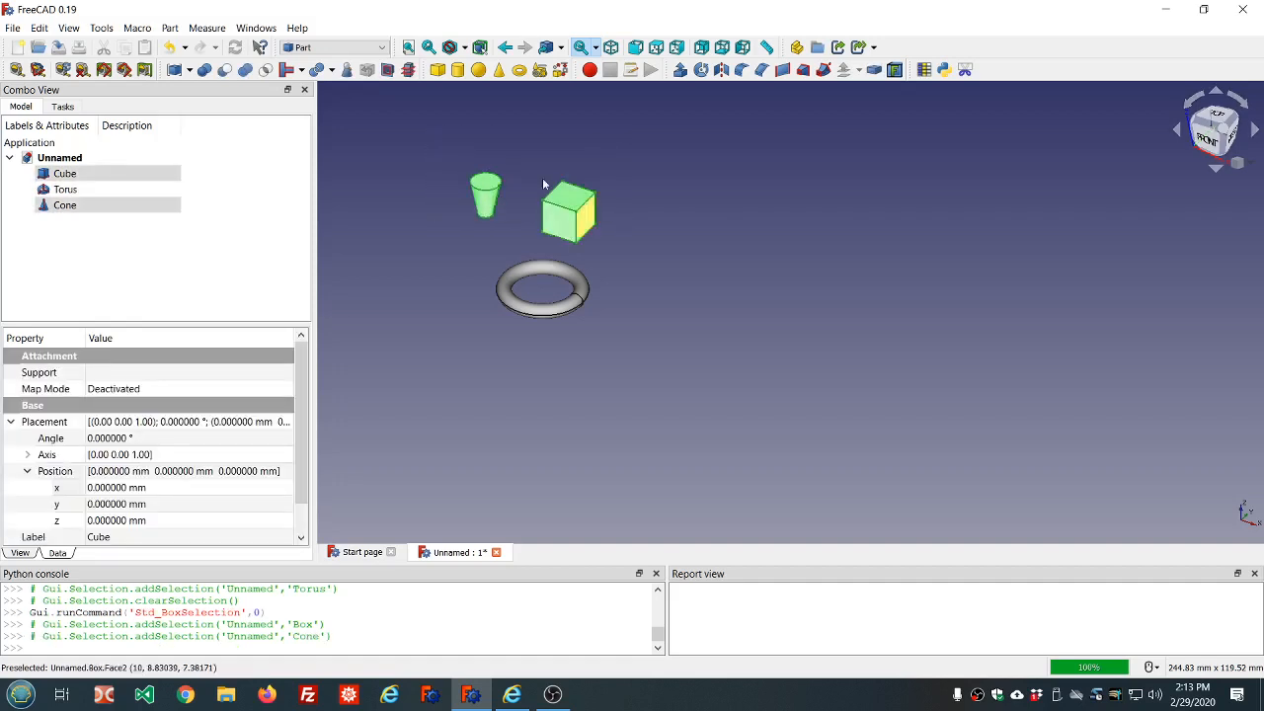
pyautogui.click(436, 162)
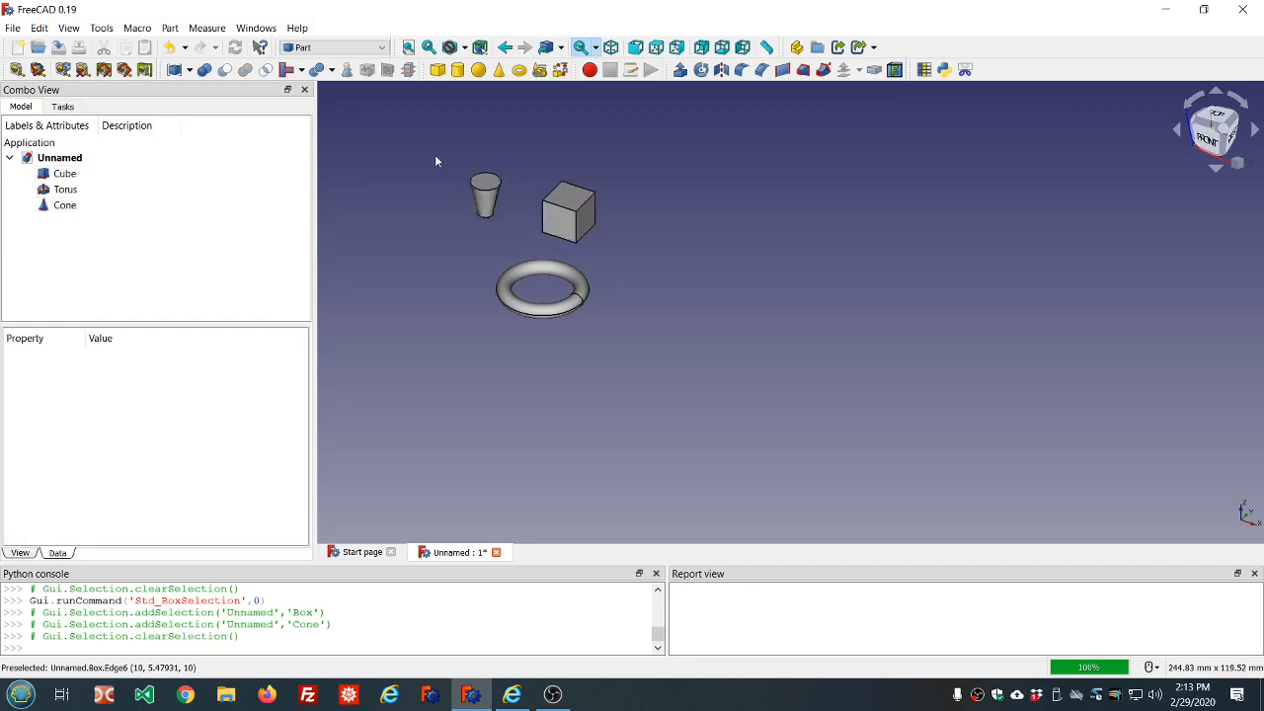
# Try twice to box-select the cone and cube with a left-to-right box over only their upper portions
pyautogui.hotkey('shift', 'b')
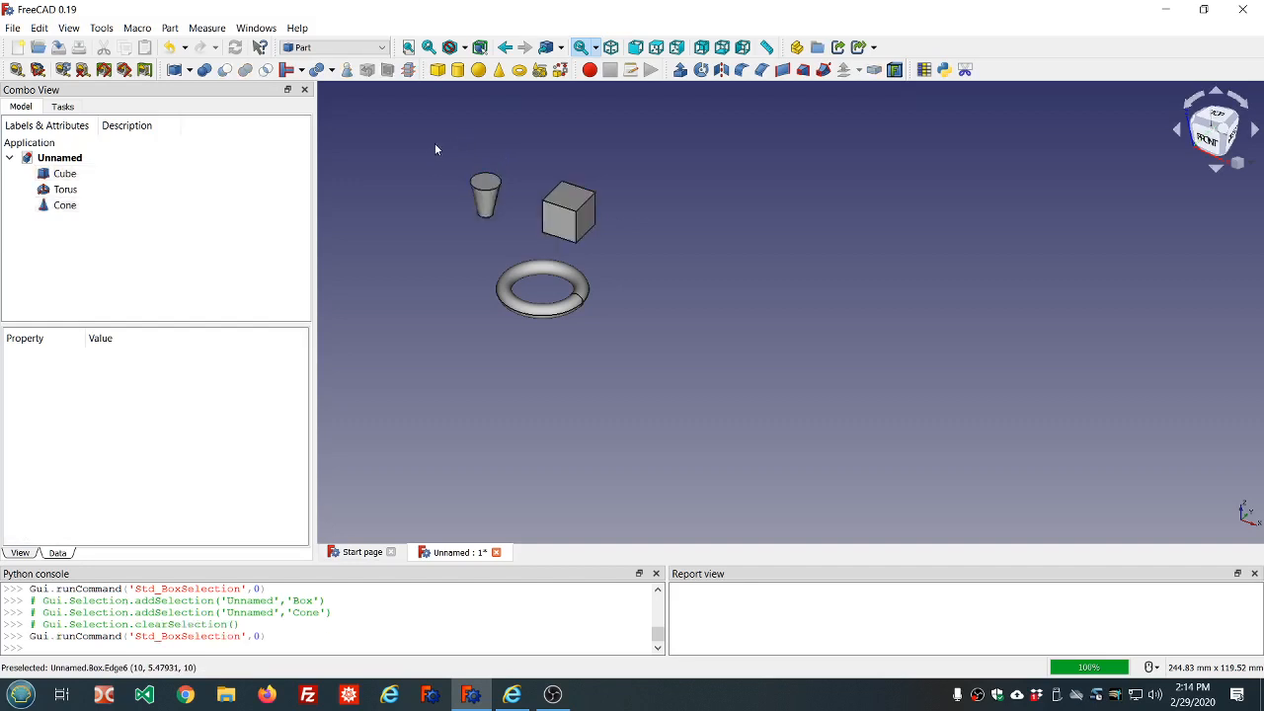
pyautogui.moveTo(435, 144); pyautogui.dragTo(614, 190)
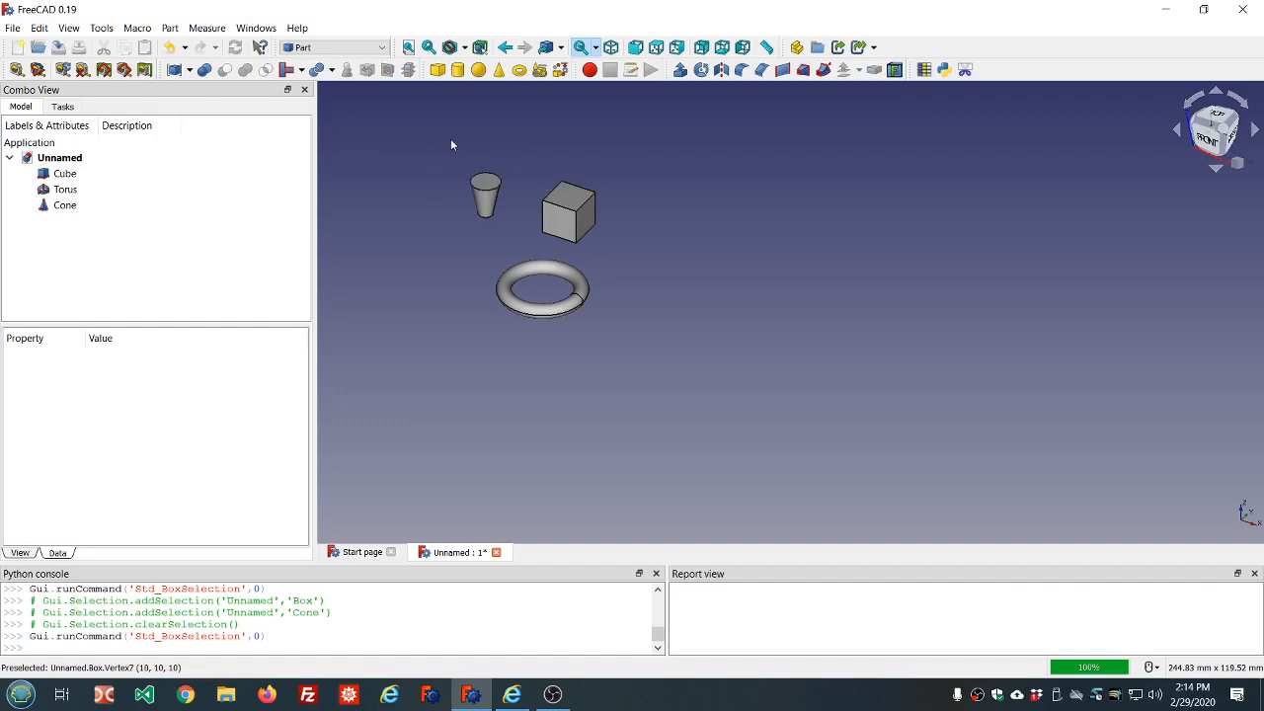
pyautogui.hotkey('shift', 'b')
pyautogui.moveTo(442, 139); pyautogui.dragTo(632, 191)
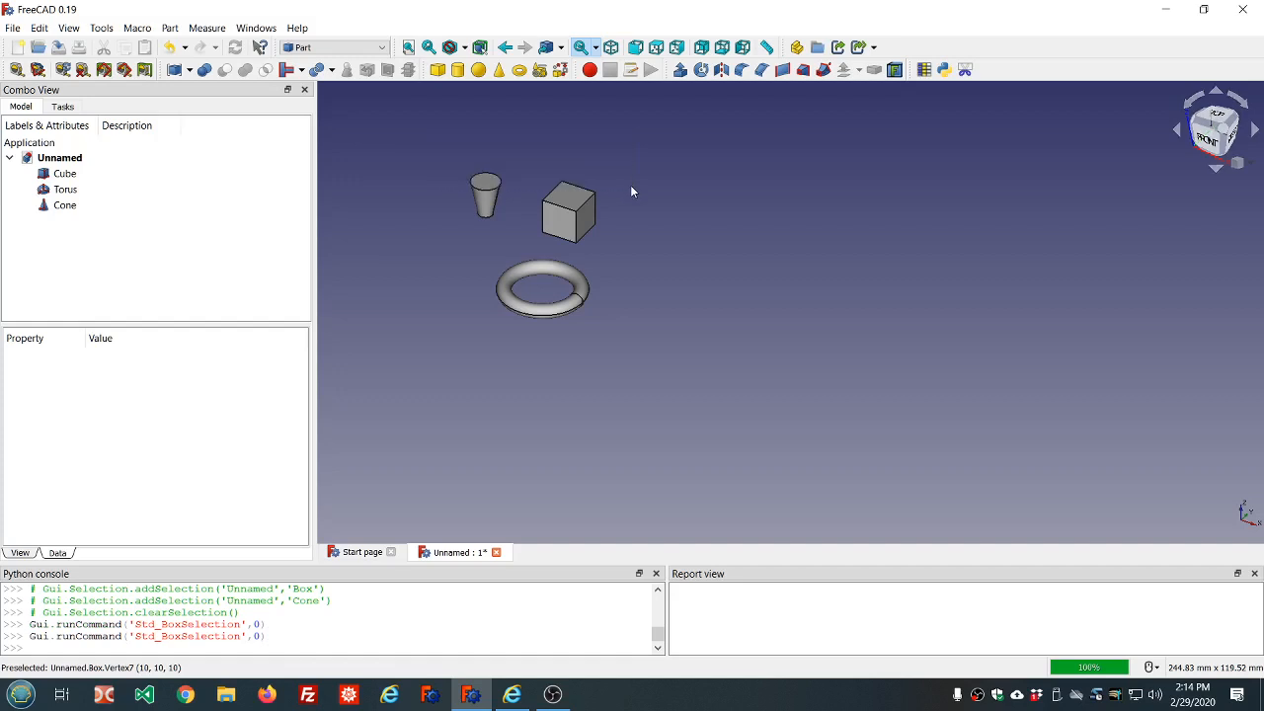
# Select the cube and torus with a narrow right-to-left box that only crosses their edges, then clear the selection
pyautogui.hotkey('shift', 'b')
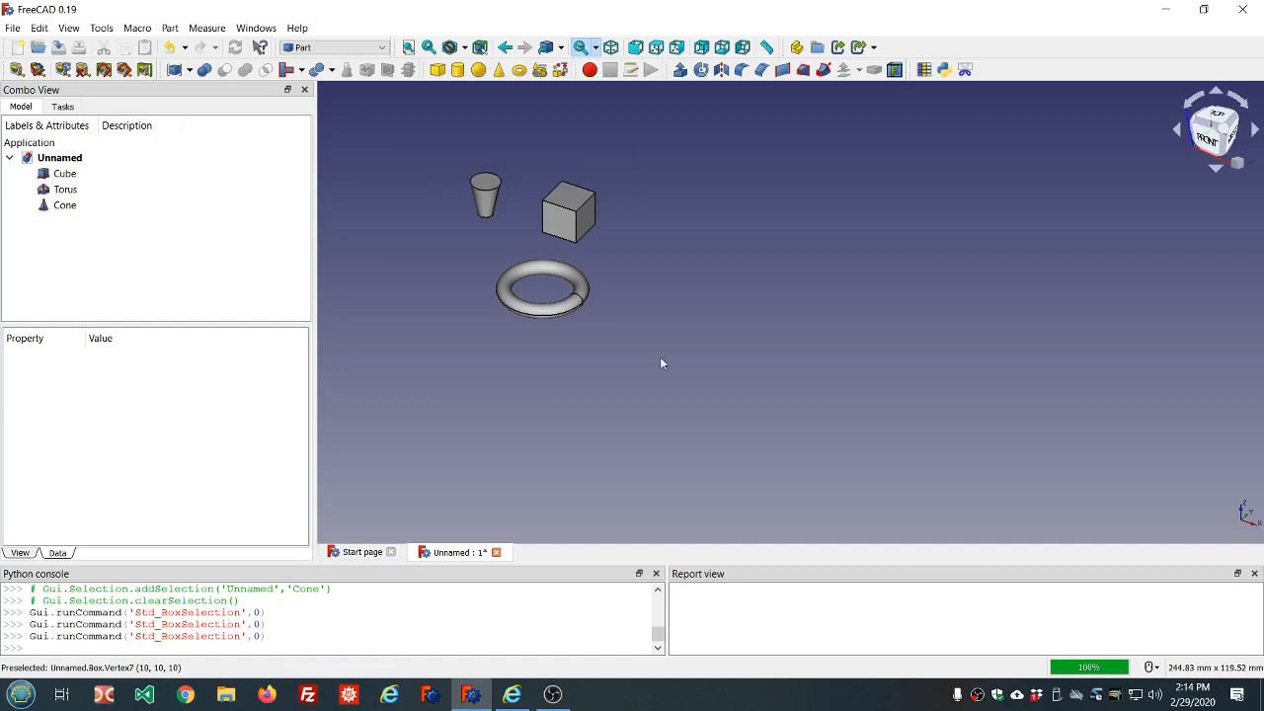
pyautogui.moveTo(647, 347); pyautogui.dragTo(584, 176)
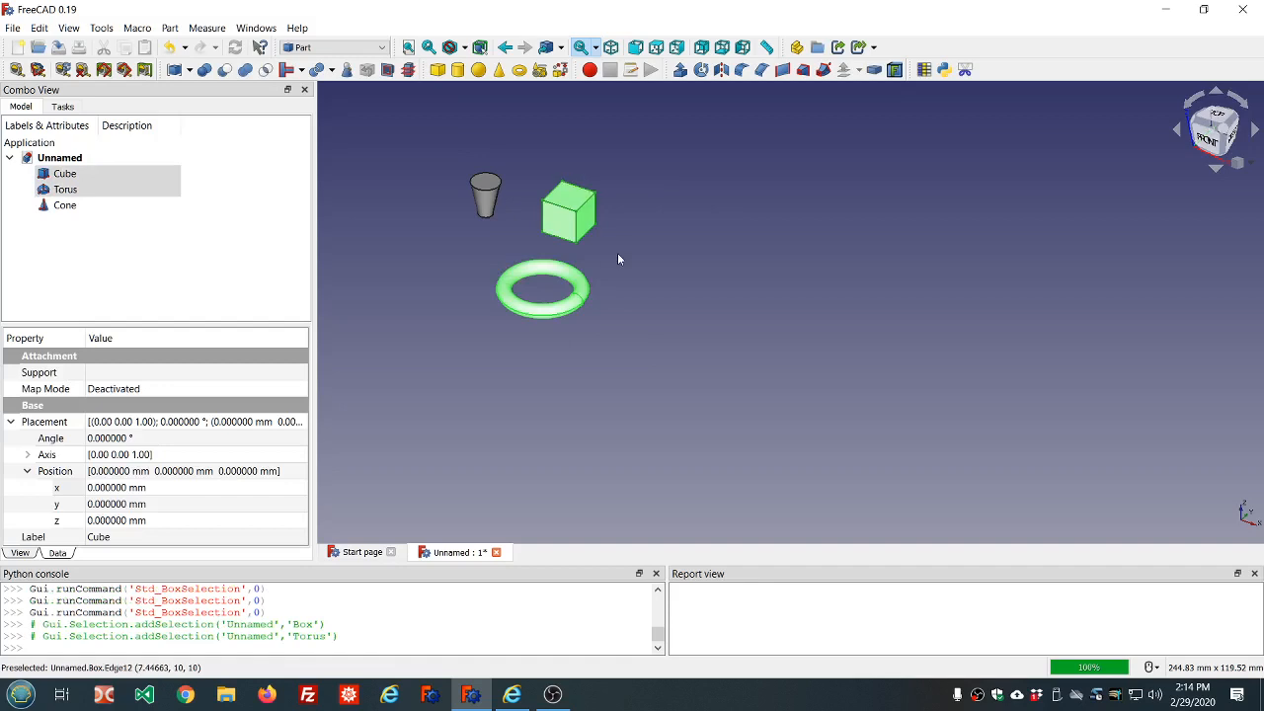
pyautogui.click(437, 225)
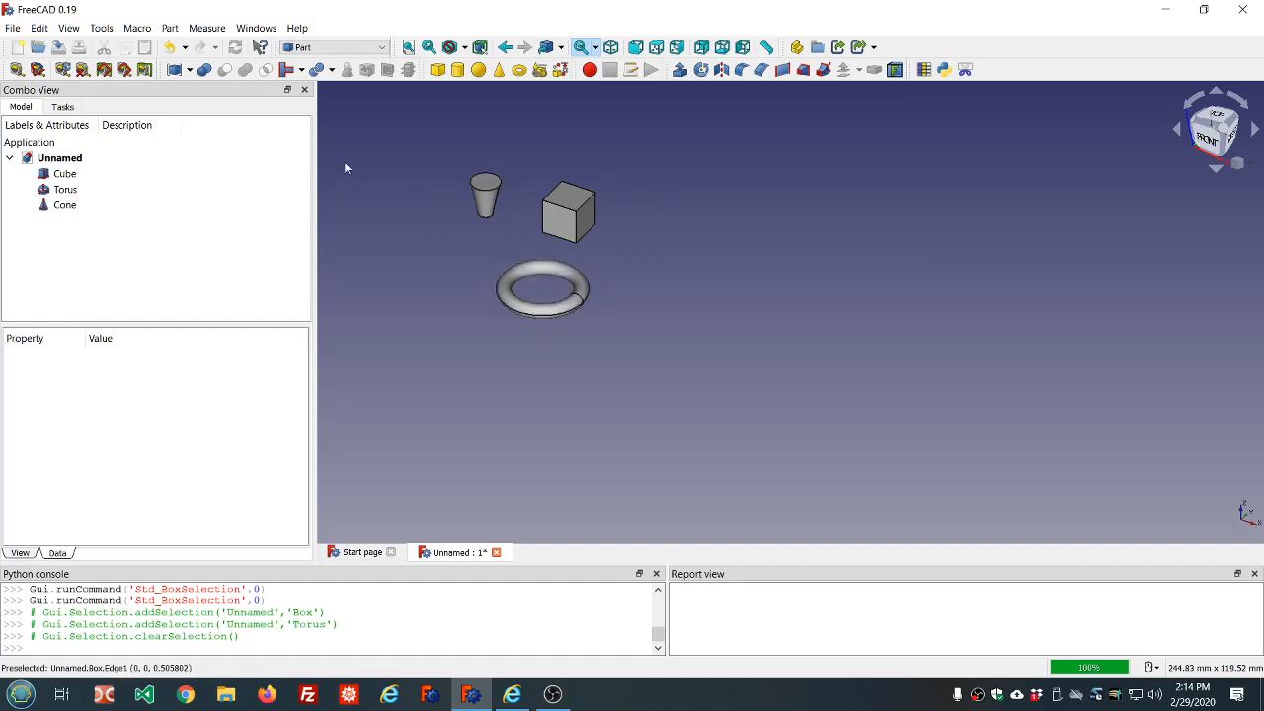
pyautogui.click(172, 30)
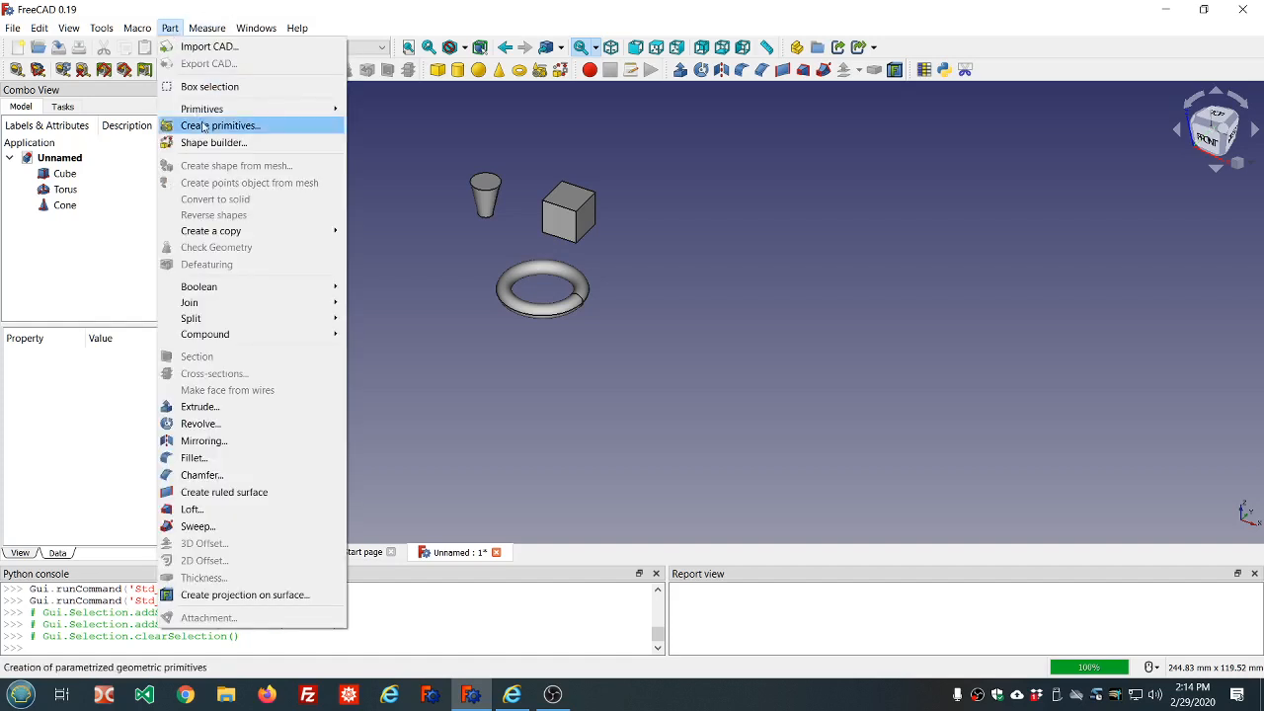
pyautogui.moveTo(185, 231)
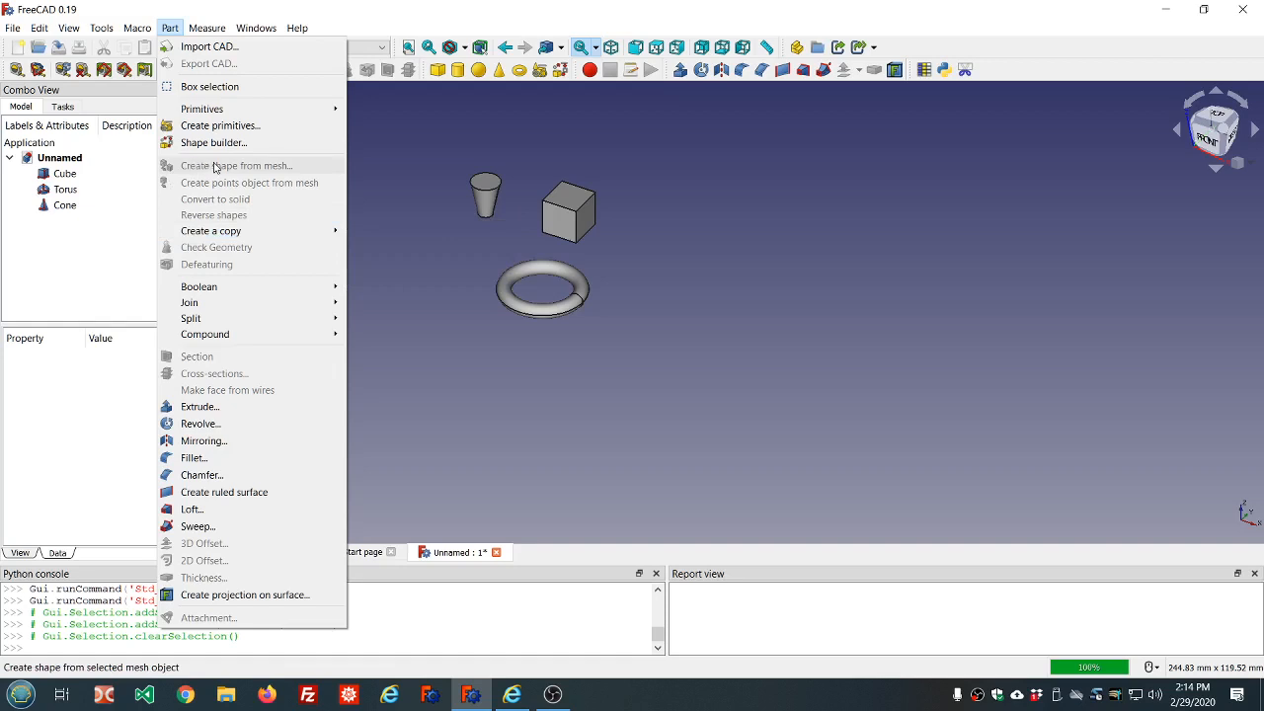
pyautogui.click(499, 136)
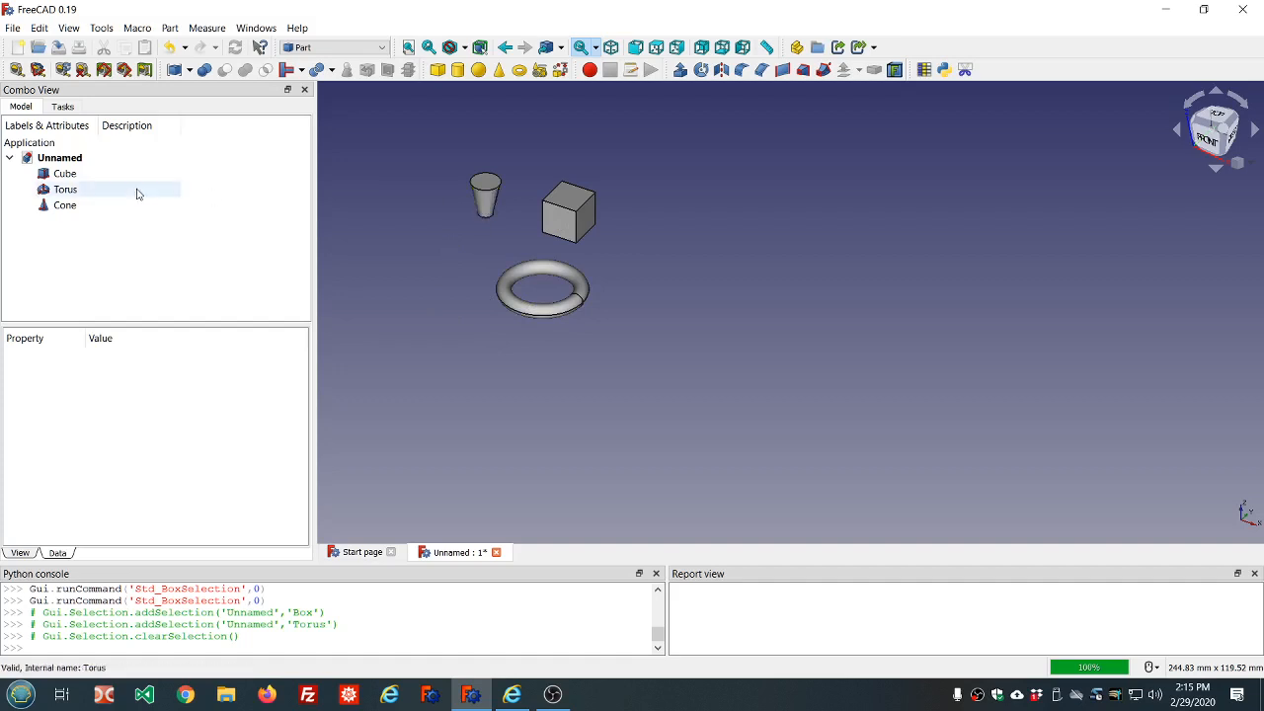
# Switch to the Mesh Design workbench and create a mesh from the cube using Netgen with Moderate fineness and optimized surface
pyautogui.click(66, 205)
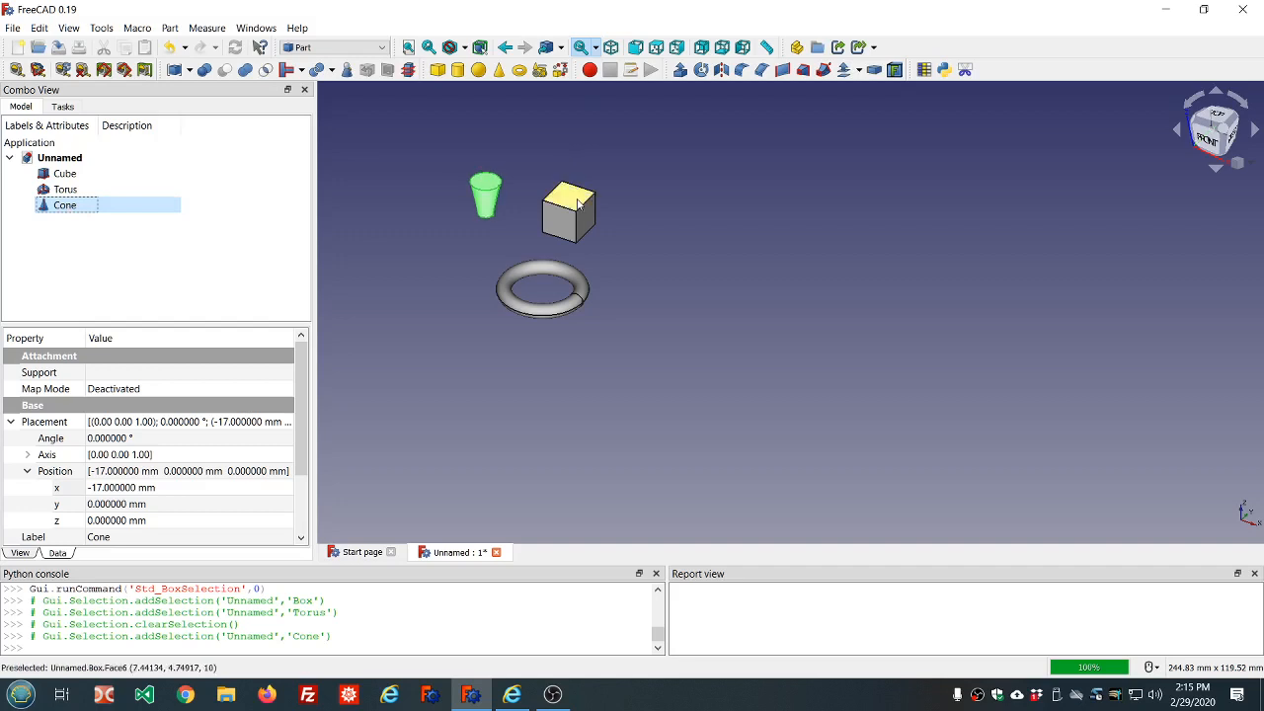
pyautogui.click(65, 174)
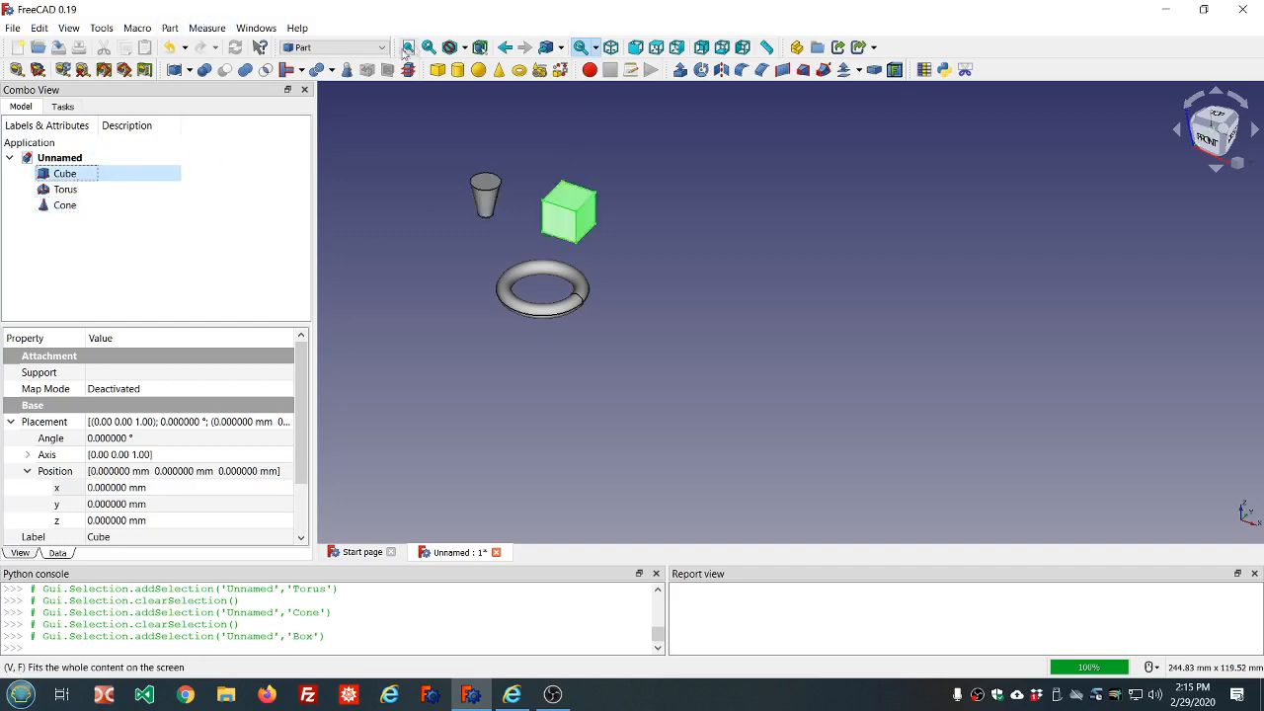
pyautogui.click(381, 48)
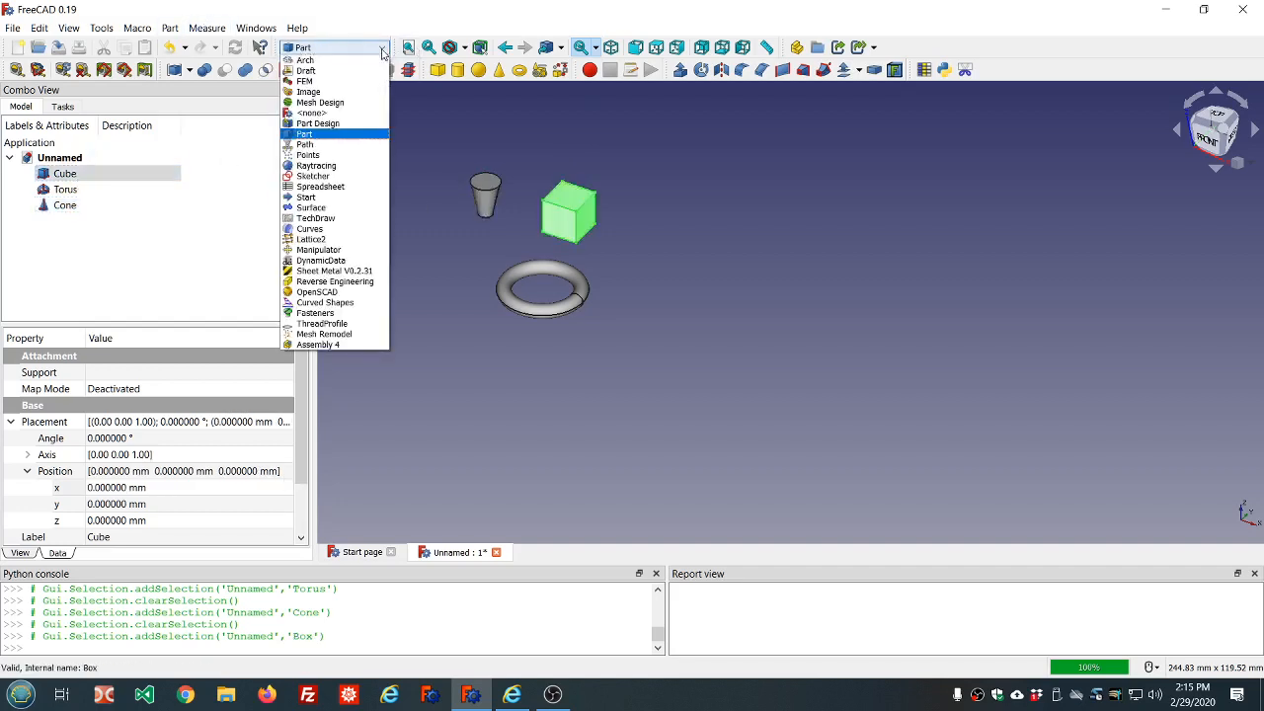
pyautogui.click(342, 106)
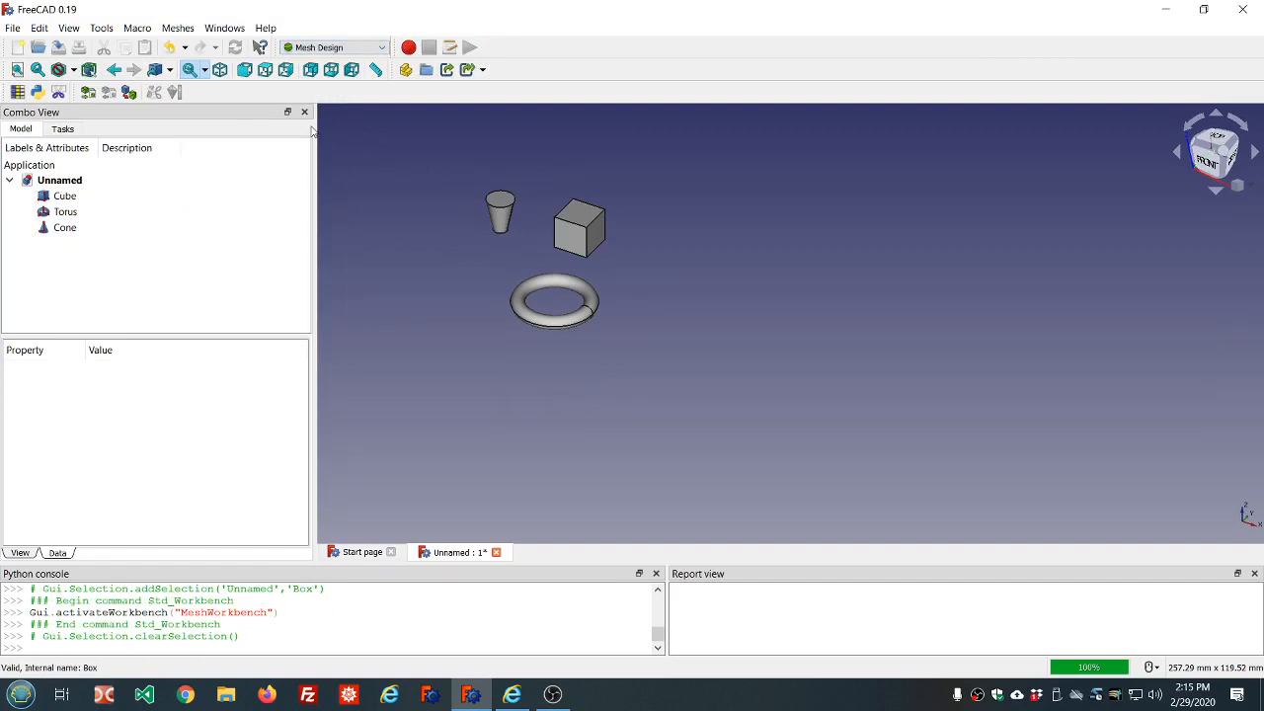
pyautogui.click(65, 197)
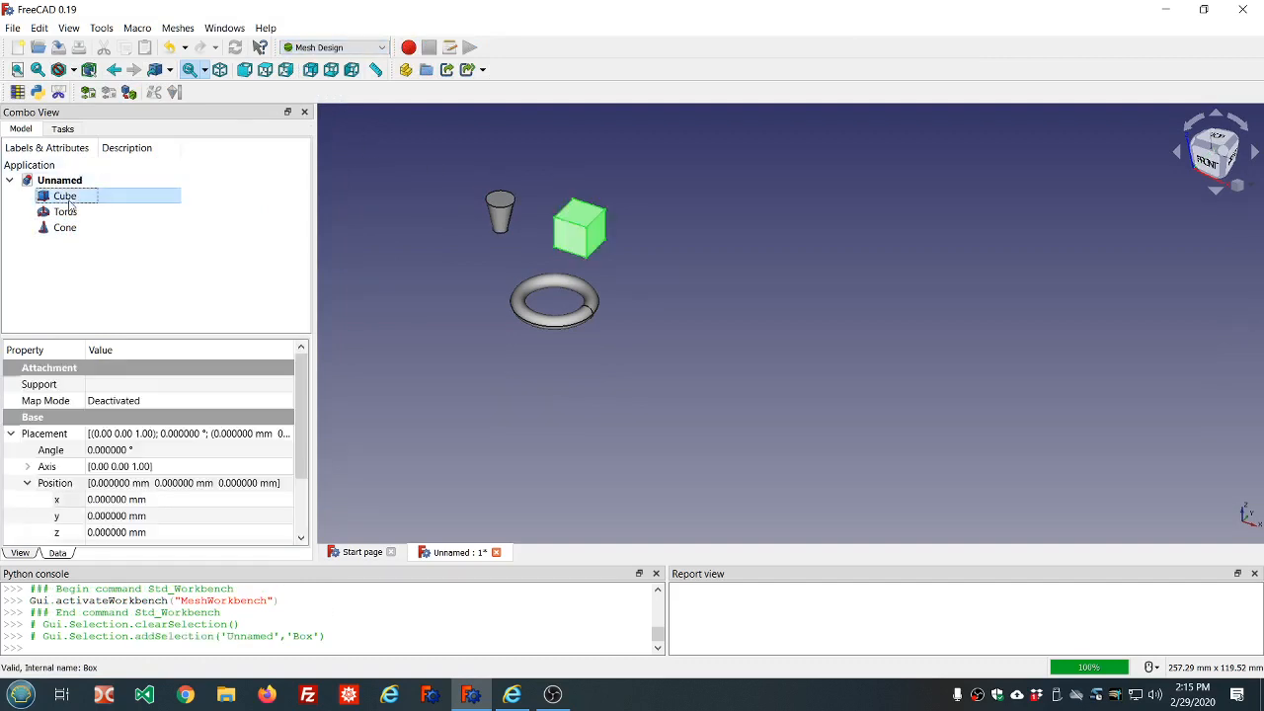
pyautogui.click(178, 28)
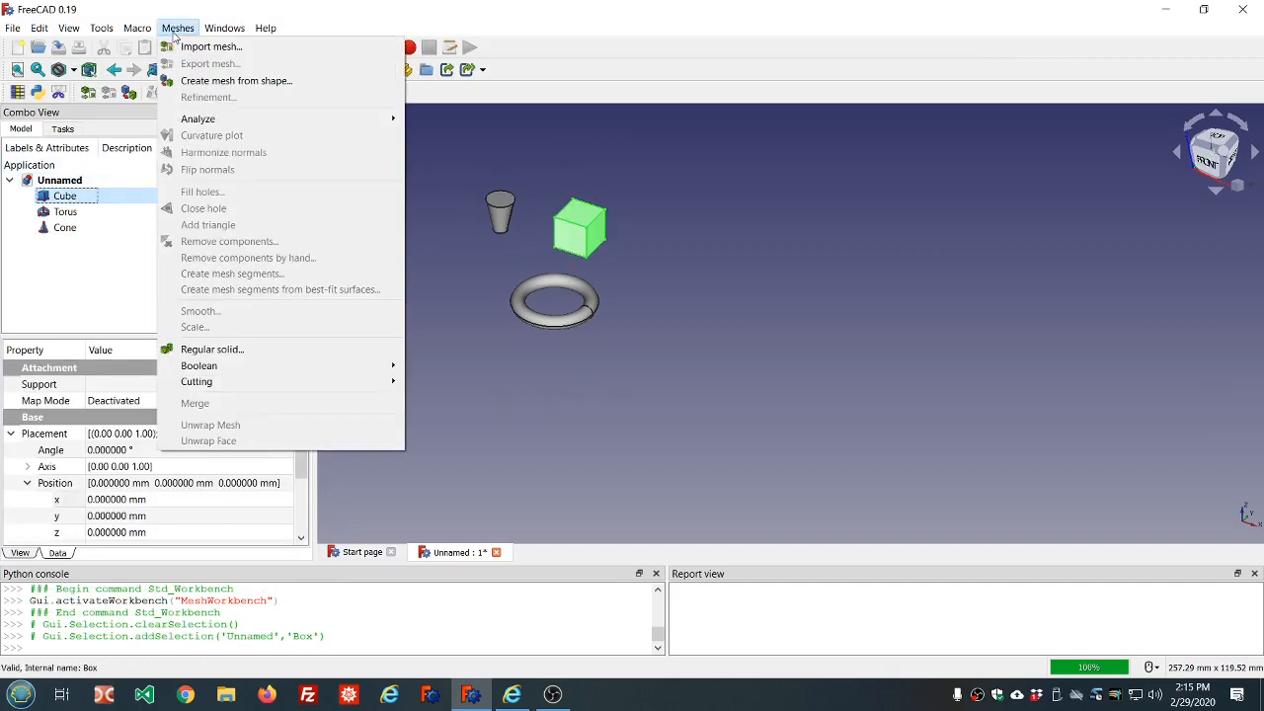
pyautogui.click(193, 84)
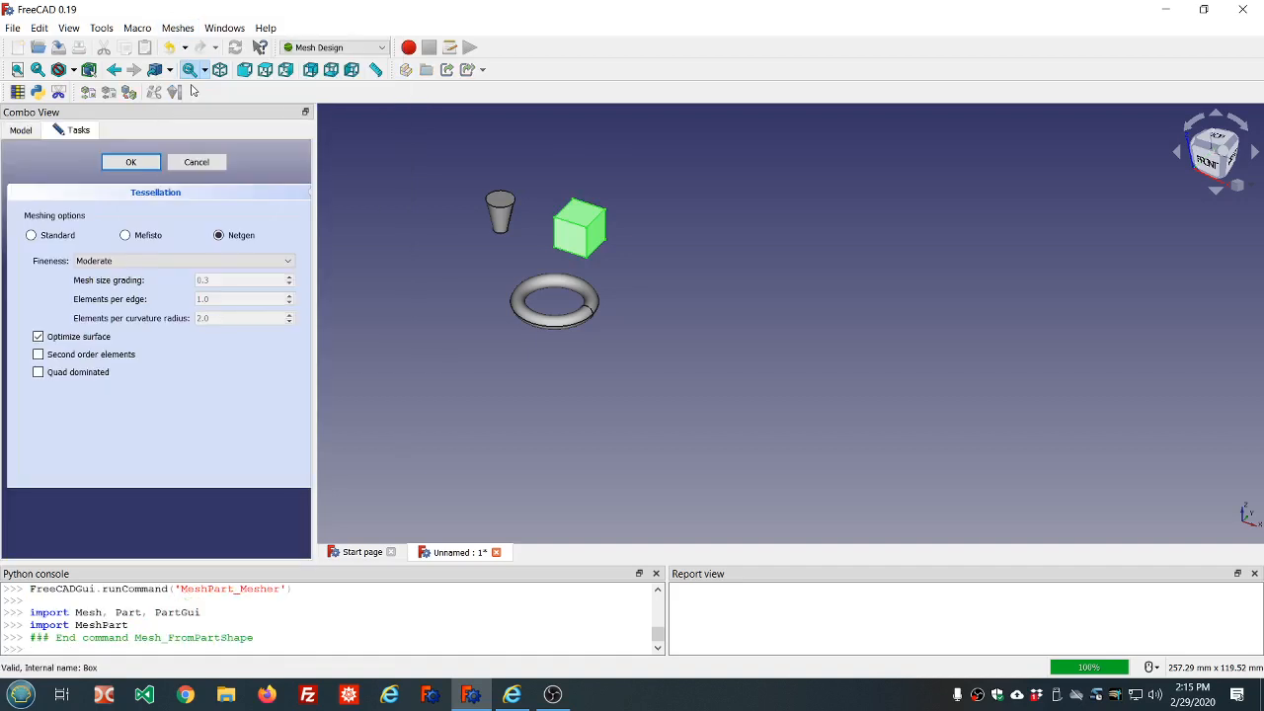
pyautogui.click(130, 163)
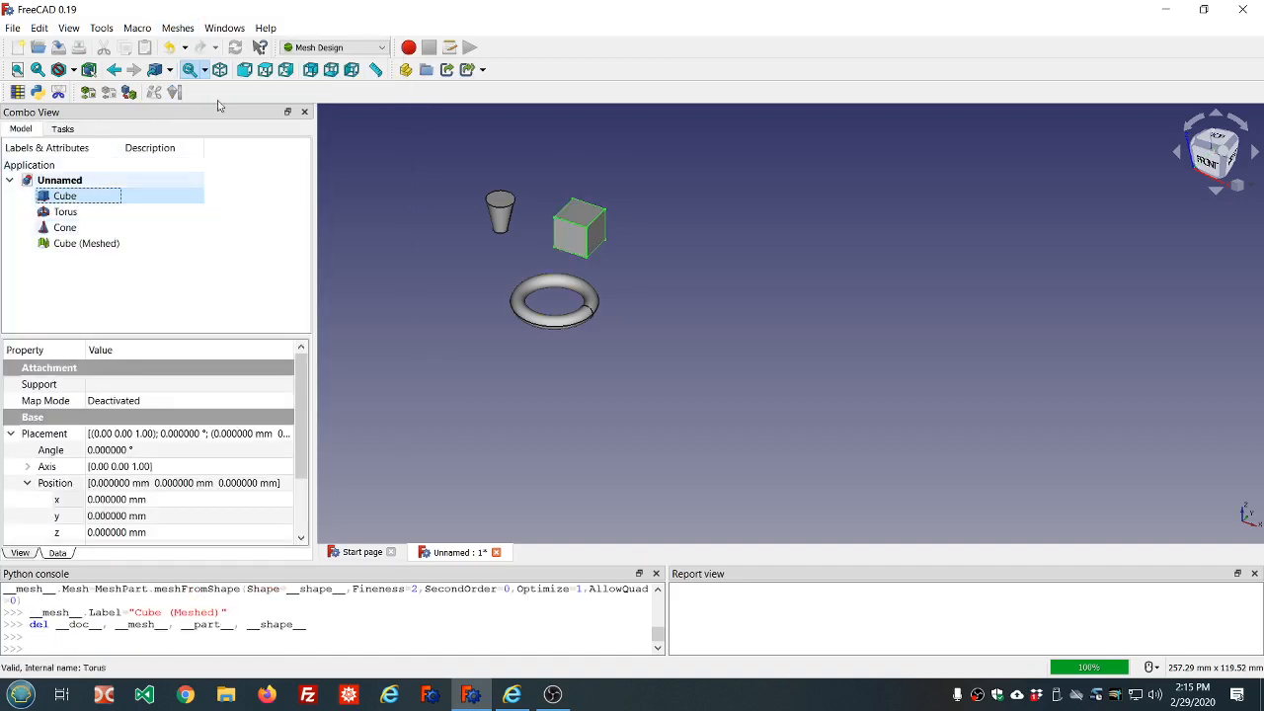
# Return to the Part workbench and hide the original cube so only its mesh is displayed
pyautogui.click(319, 49)
pyautogui.click(322, 132)
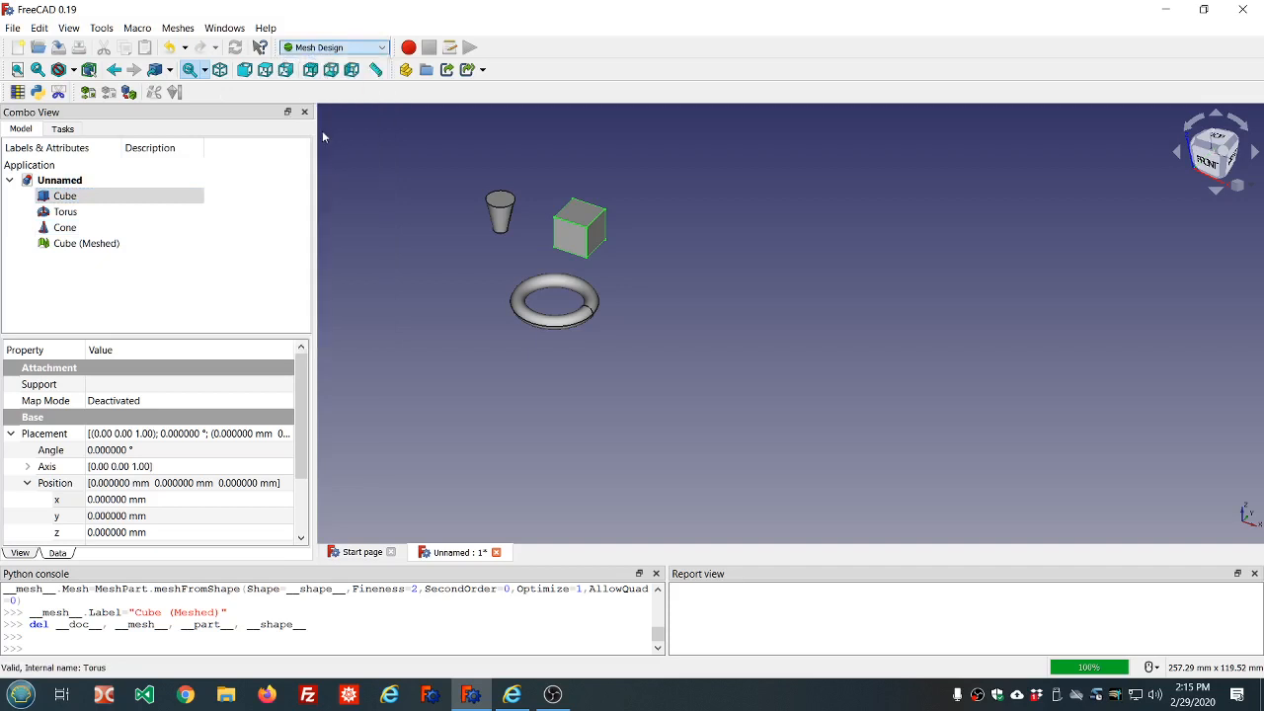
pyautogui.click(102, 174)
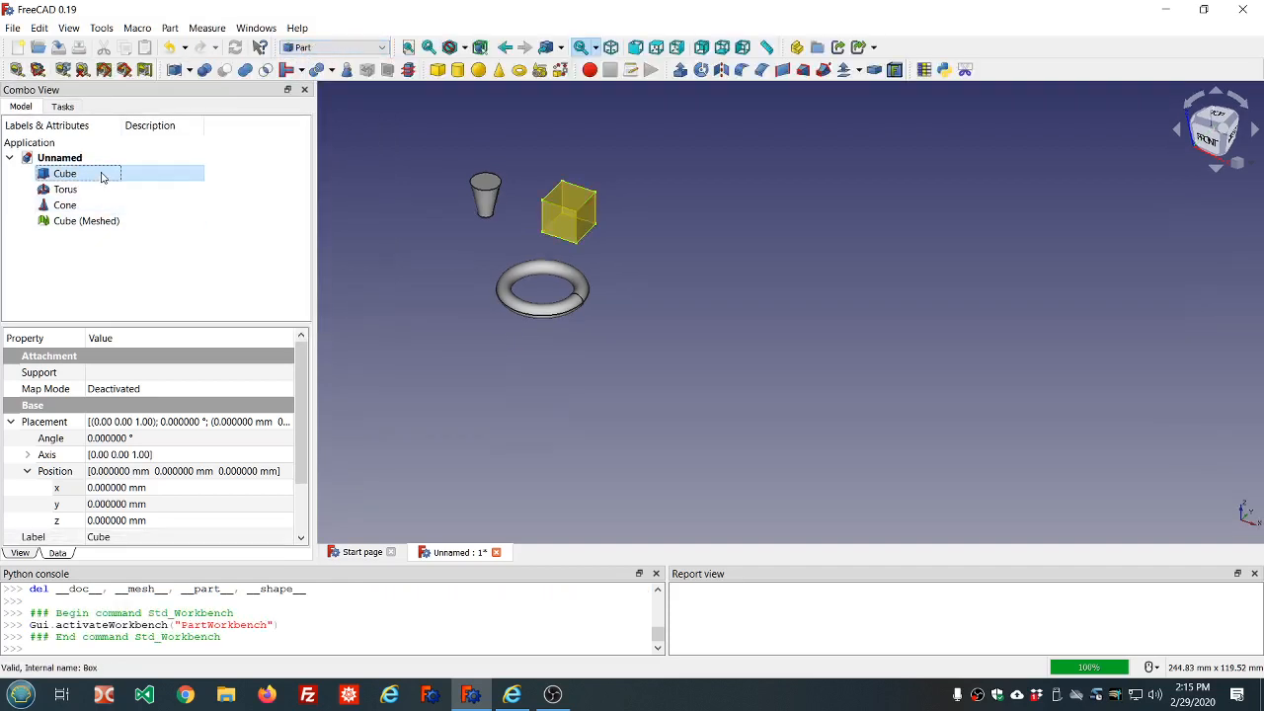
pyautogui.press('space')
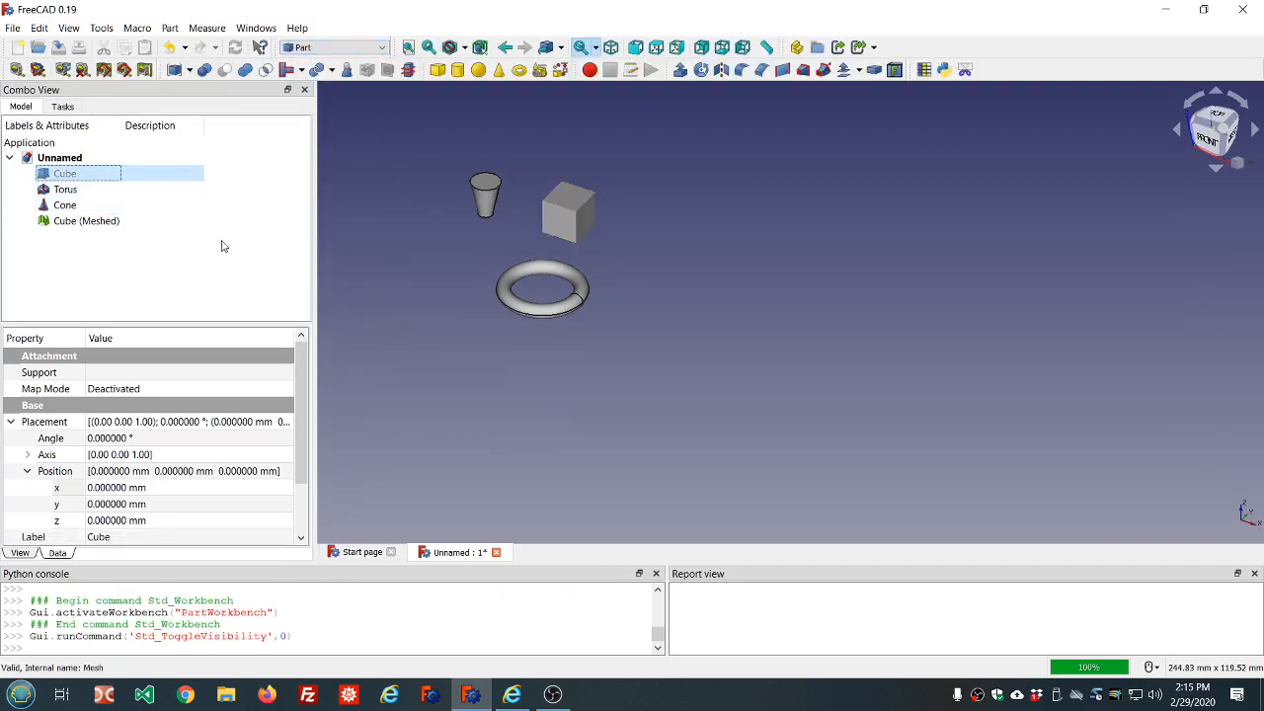
# Create a shape from the meshed cube with a sewing tolerance of 0.1
pyautogui.click(124, 222)
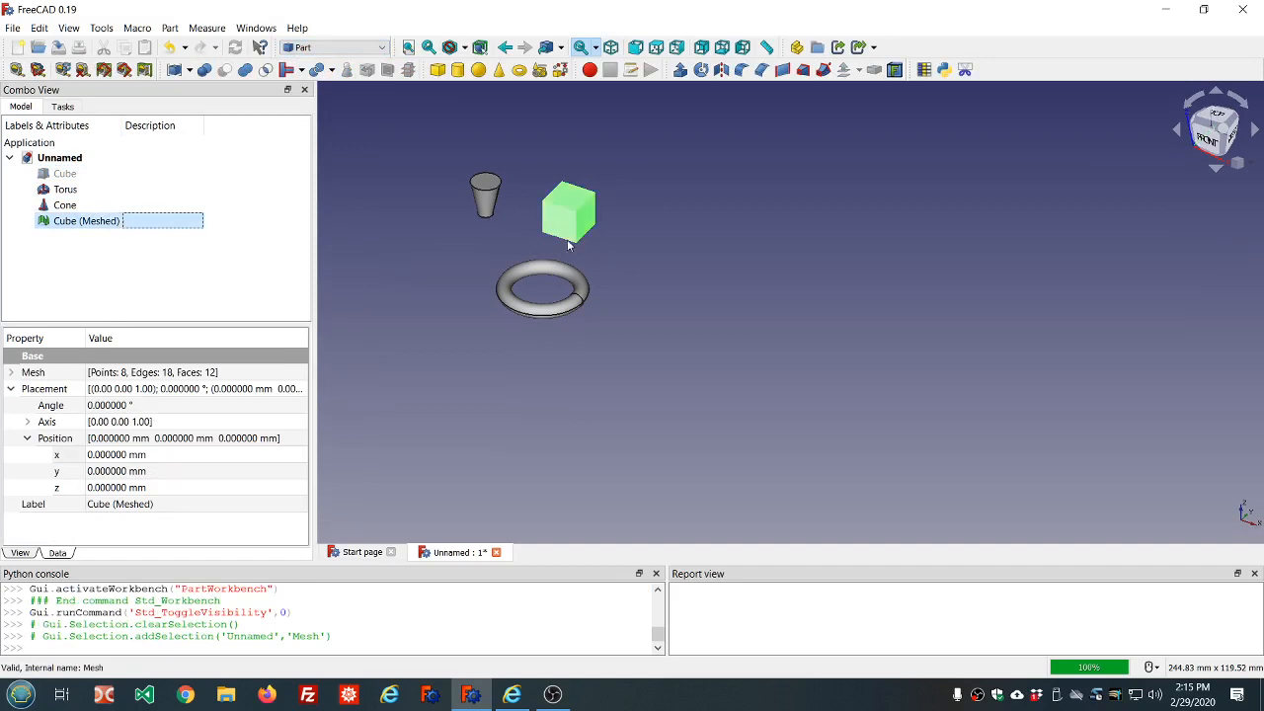
pyautogui.scroll(4, 568, 244)
pyautogui.moveTo(654, 274); pyautogui.dragTo(685, 293, button='middle')
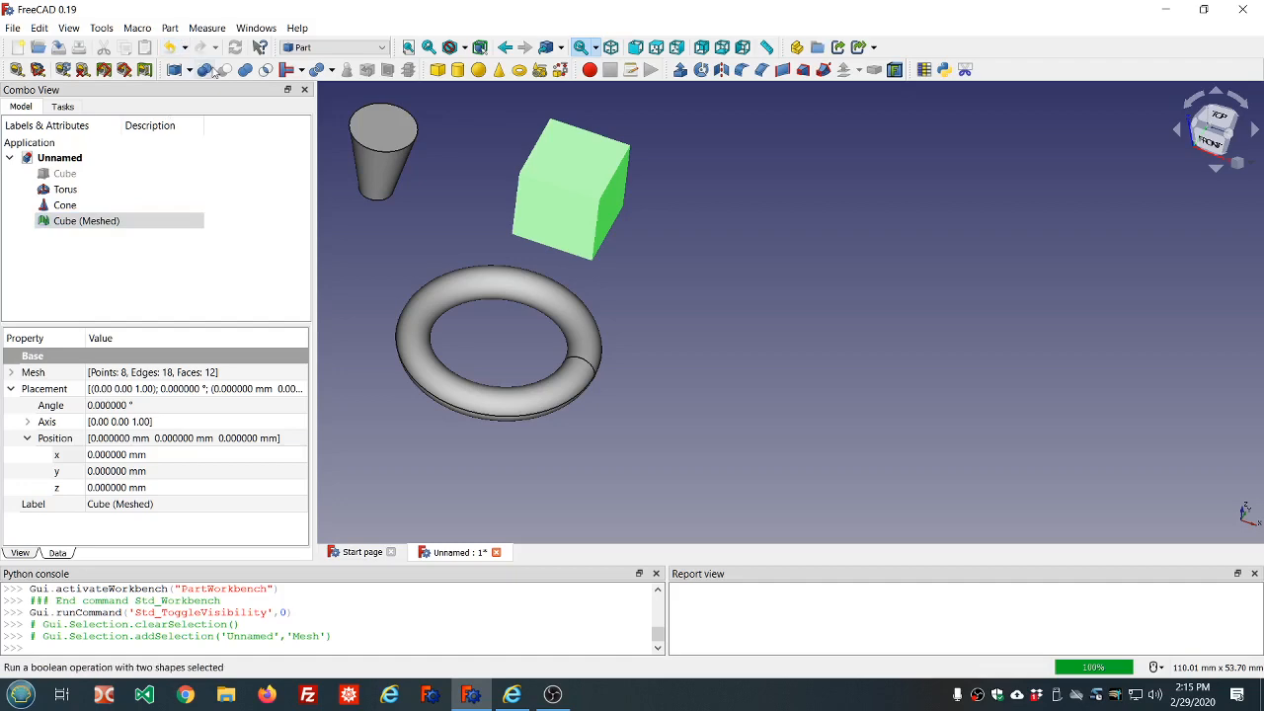
pyautogui.click(170, 30)
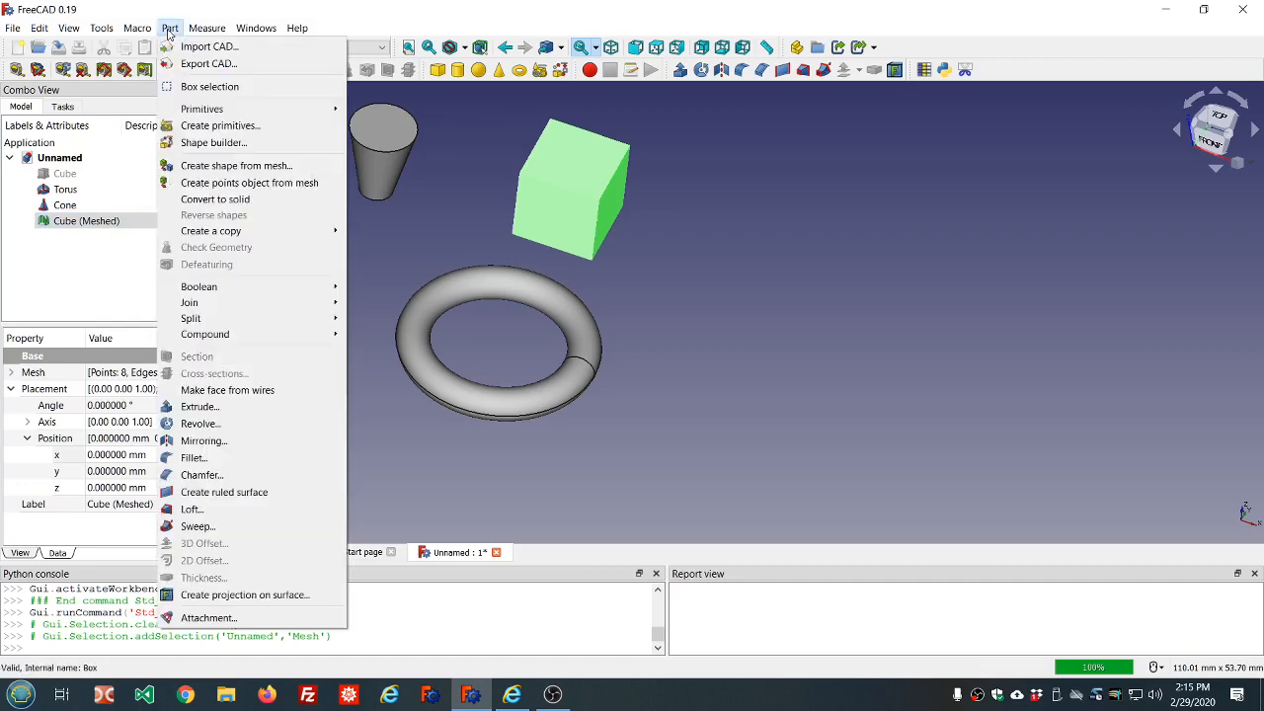
pyautogui.click(197, 166)
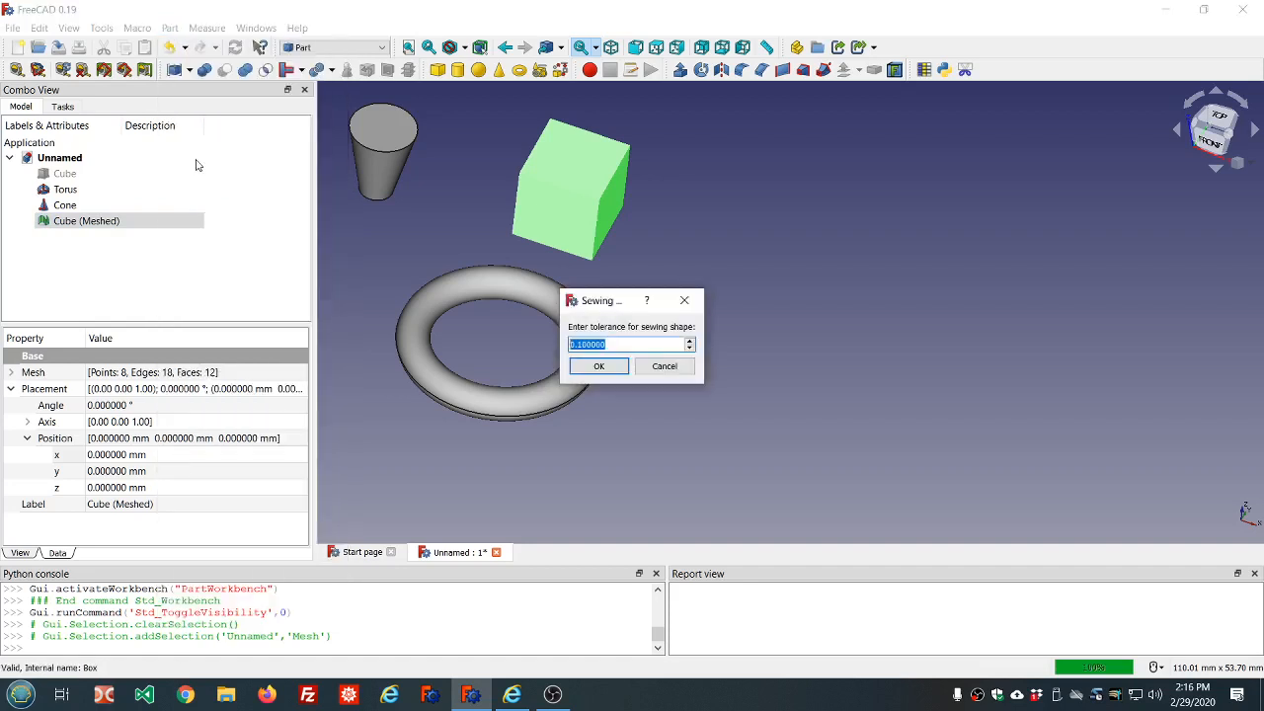
pyautogui.click(598, 366)
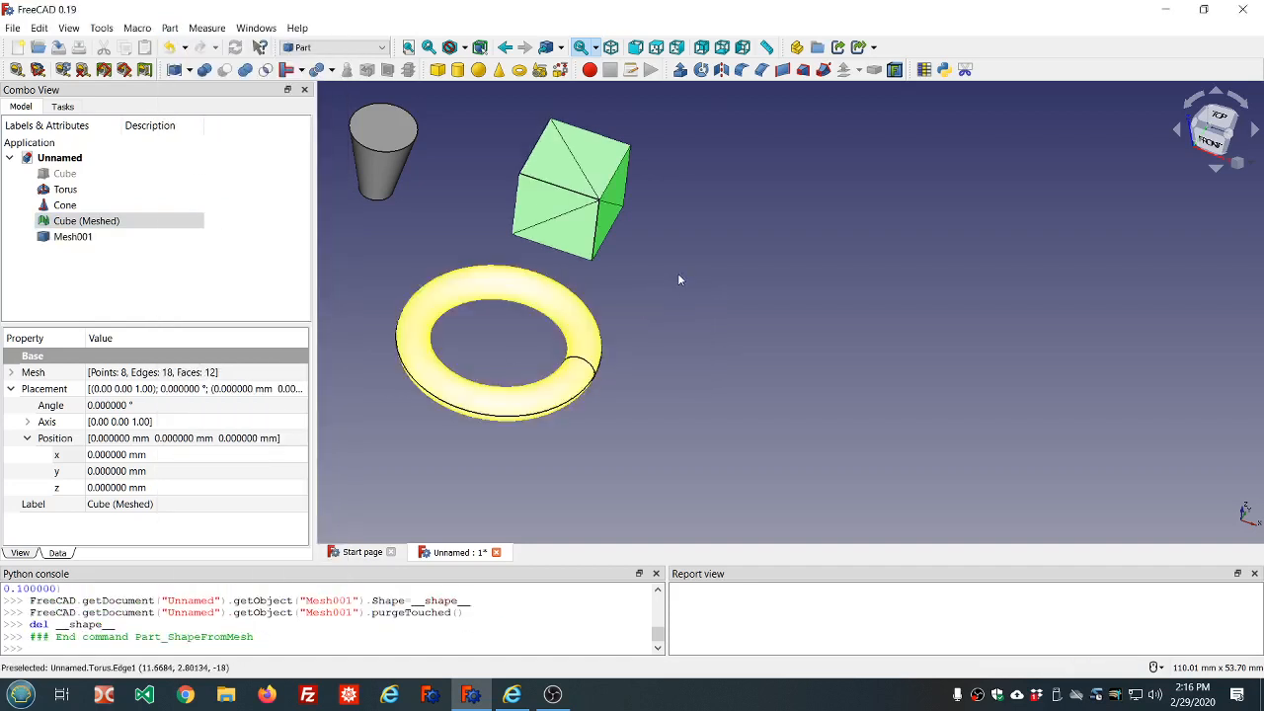
# Hide the meshed cube and view the triangulated faces of the shape created from it
pyautogui.click(84, 223)
pyautogui.press('space')
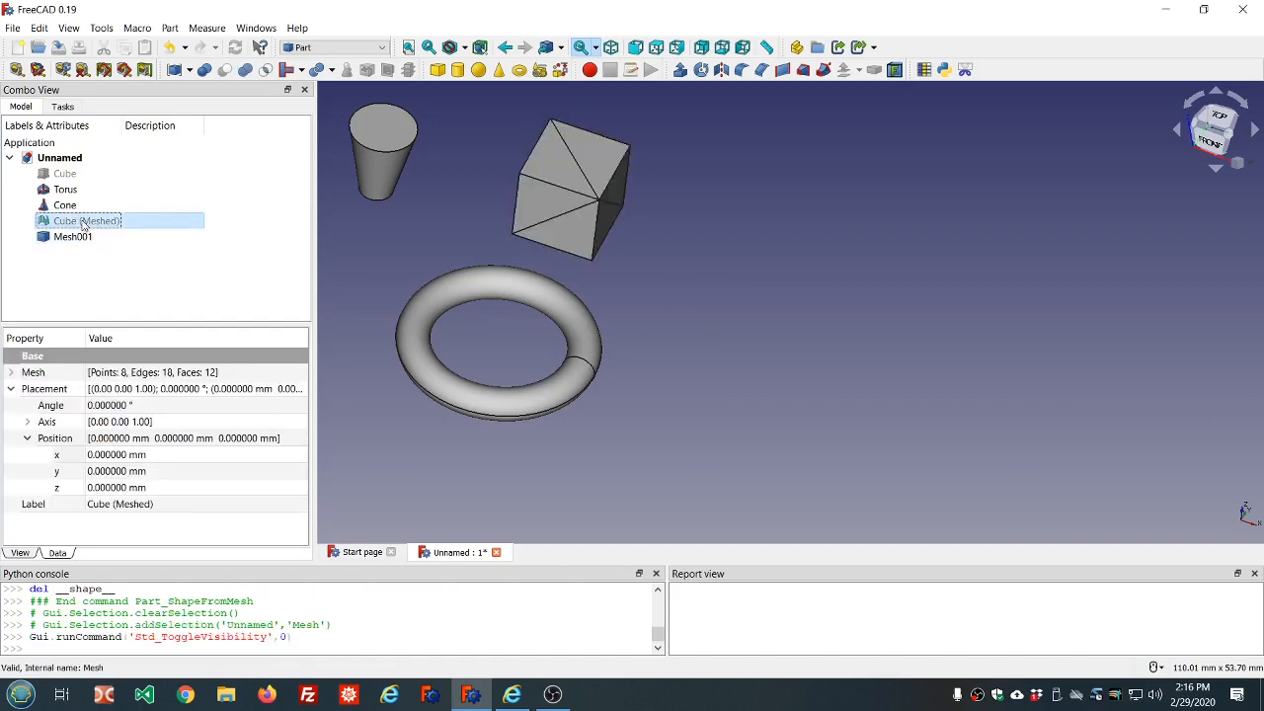
pyautogui.click(692, 247)
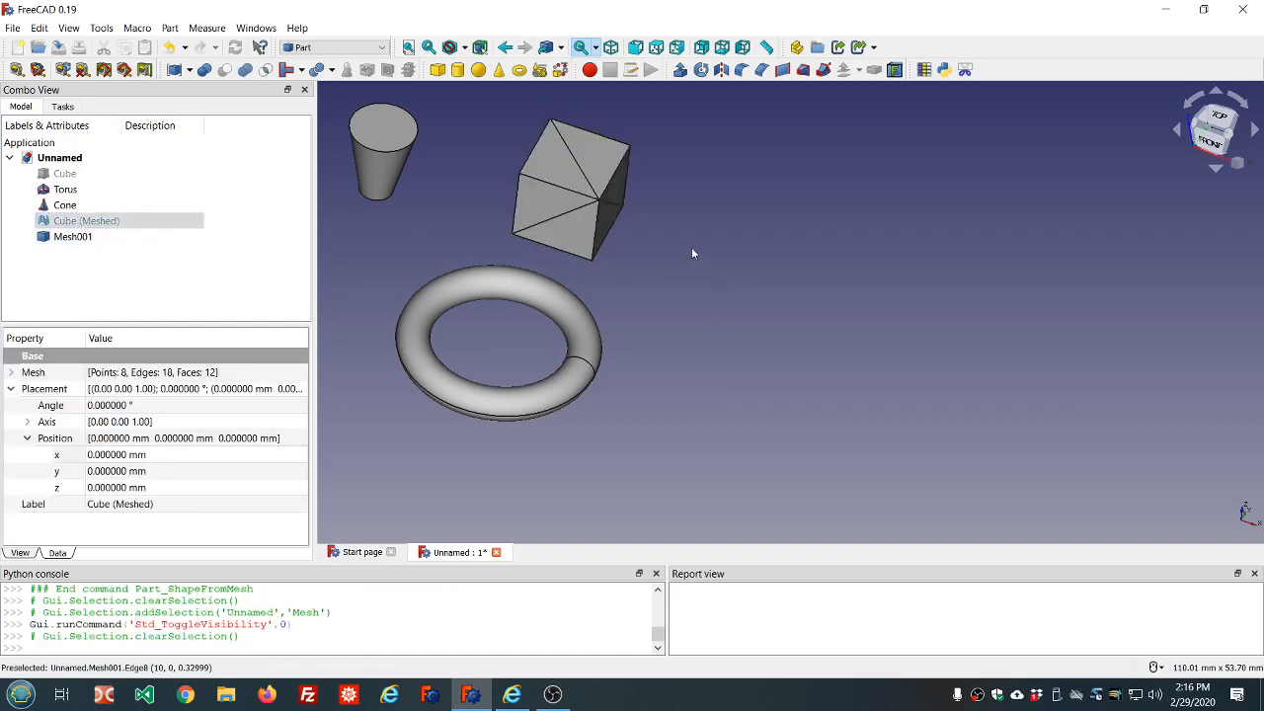
pyautogui.moveTo(711, 238); pyautogui.dragTo(680, 220, button='middle')
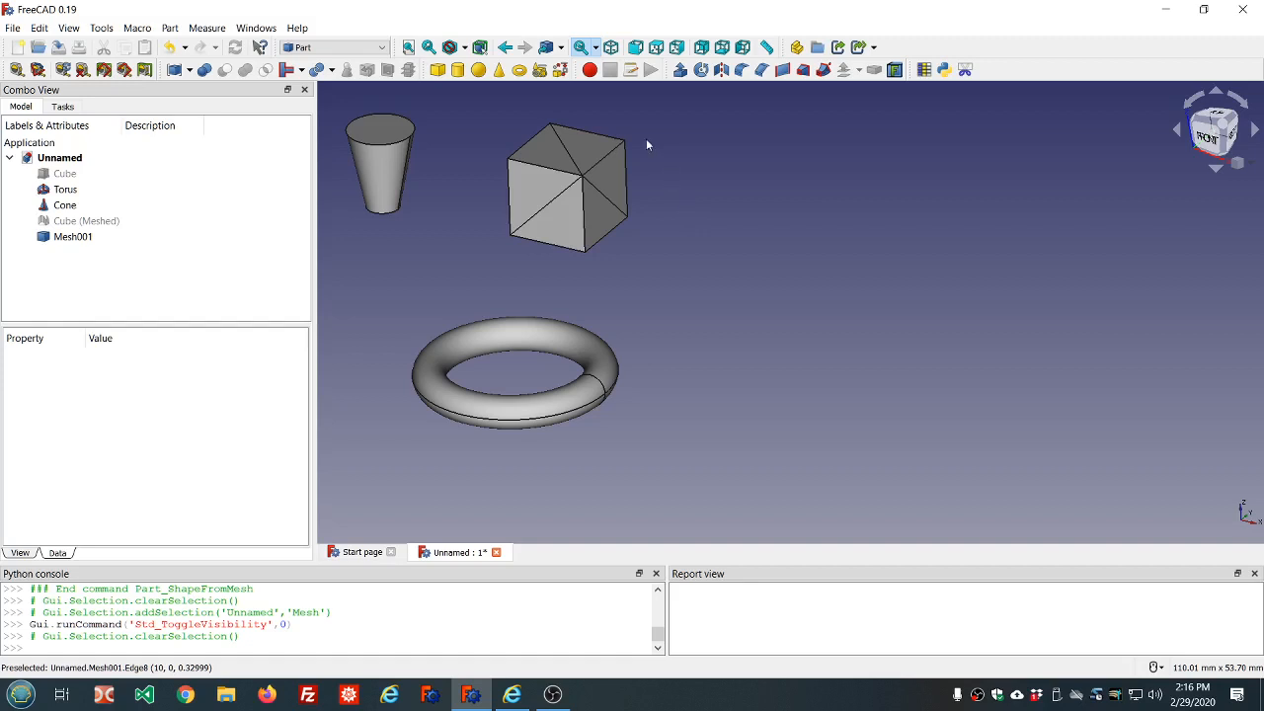
# Create a Netgen mesh with Moderate fineness from the cone in the Mesh Design workbench, and hide the original cone
pyautogui.click(69, 191)
pyautogui.click(351, 49)
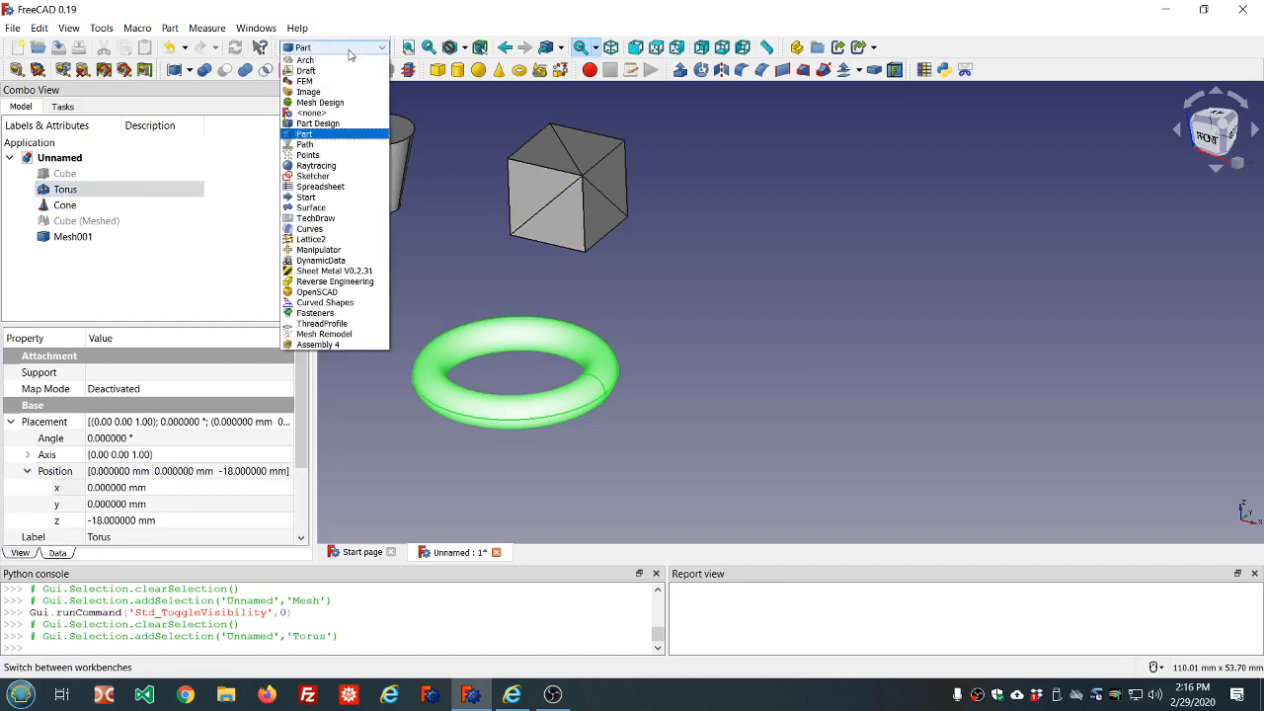
pyautogui.click(348, 103)
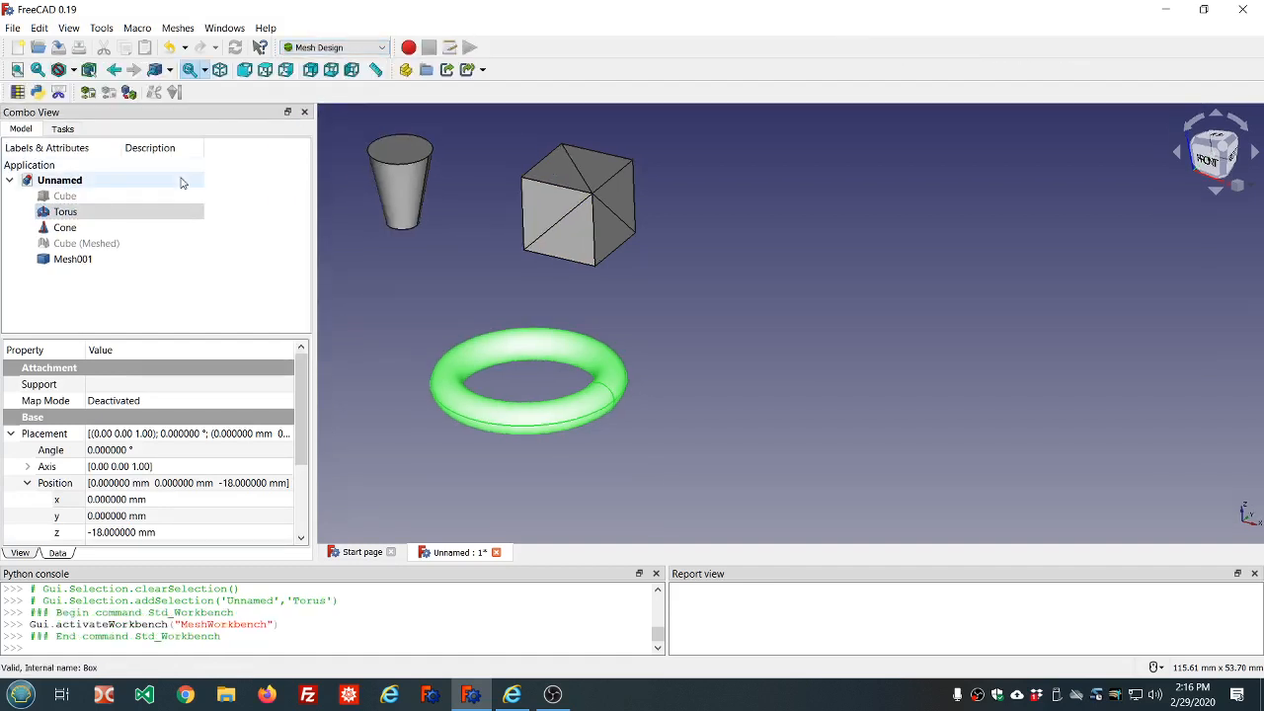
pyautogui.click(81, 229)
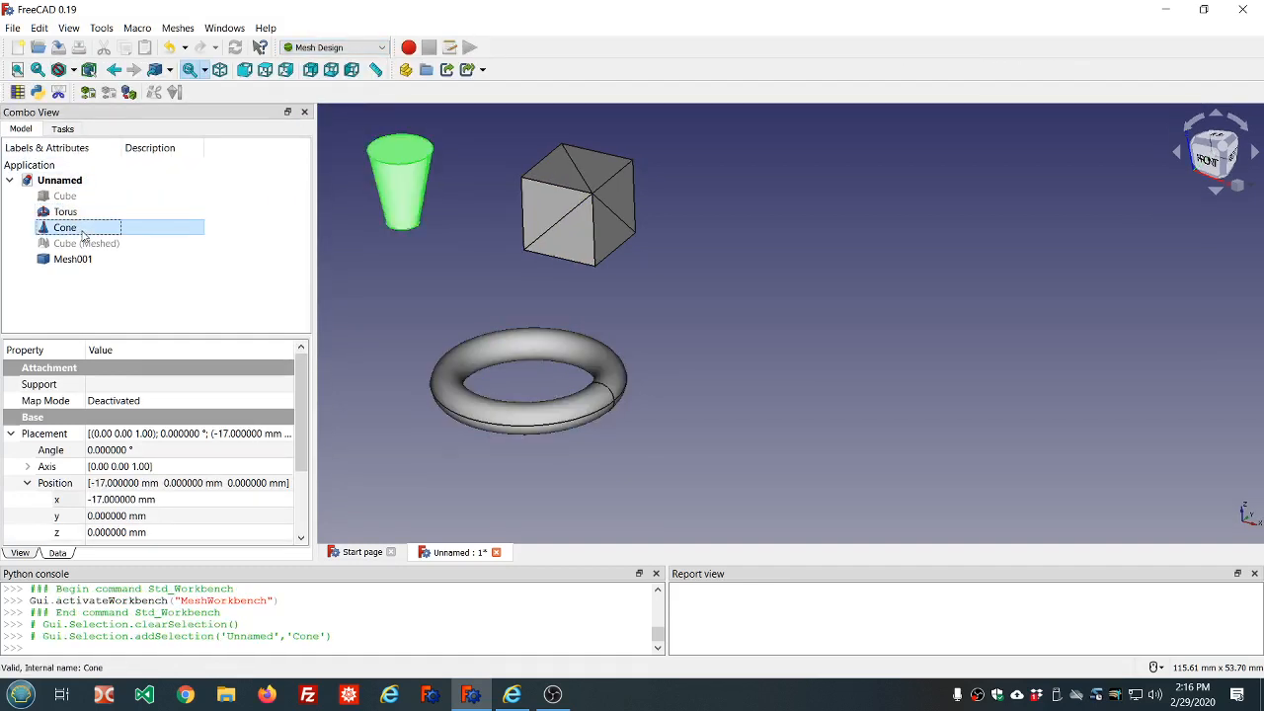
pyautogui.click(188, 30)
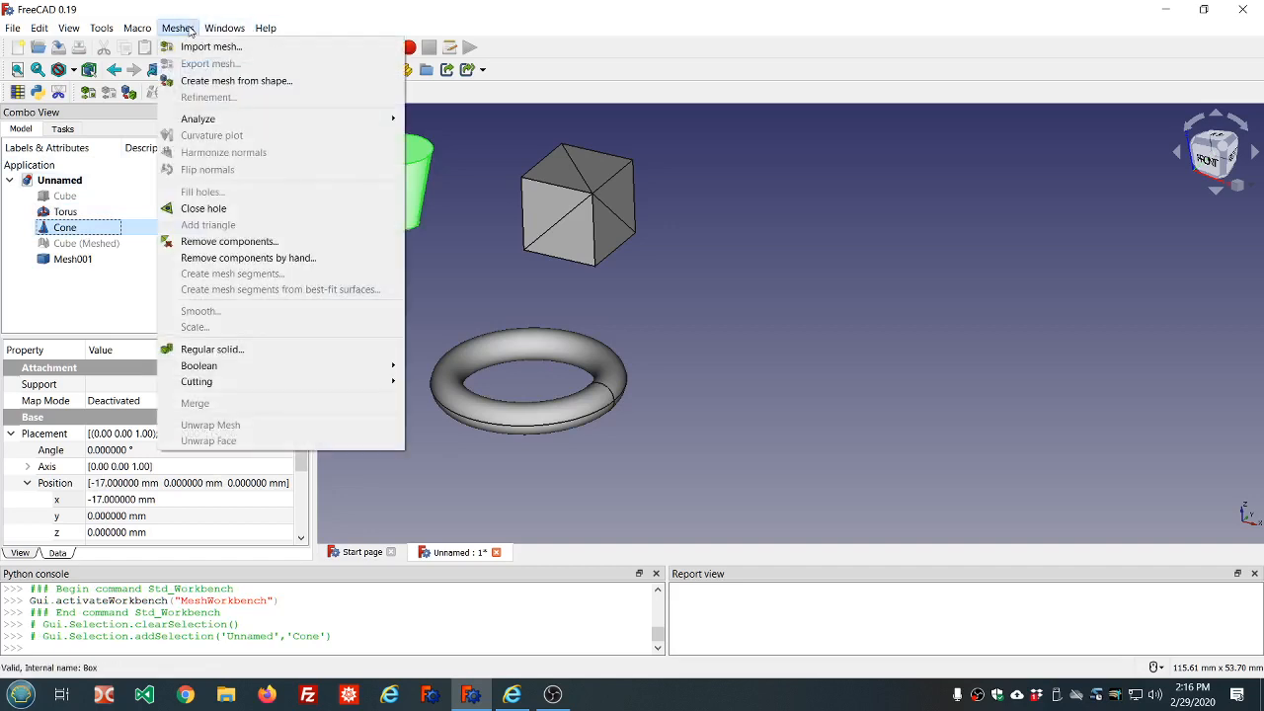
pyautogui.click(215, 83)
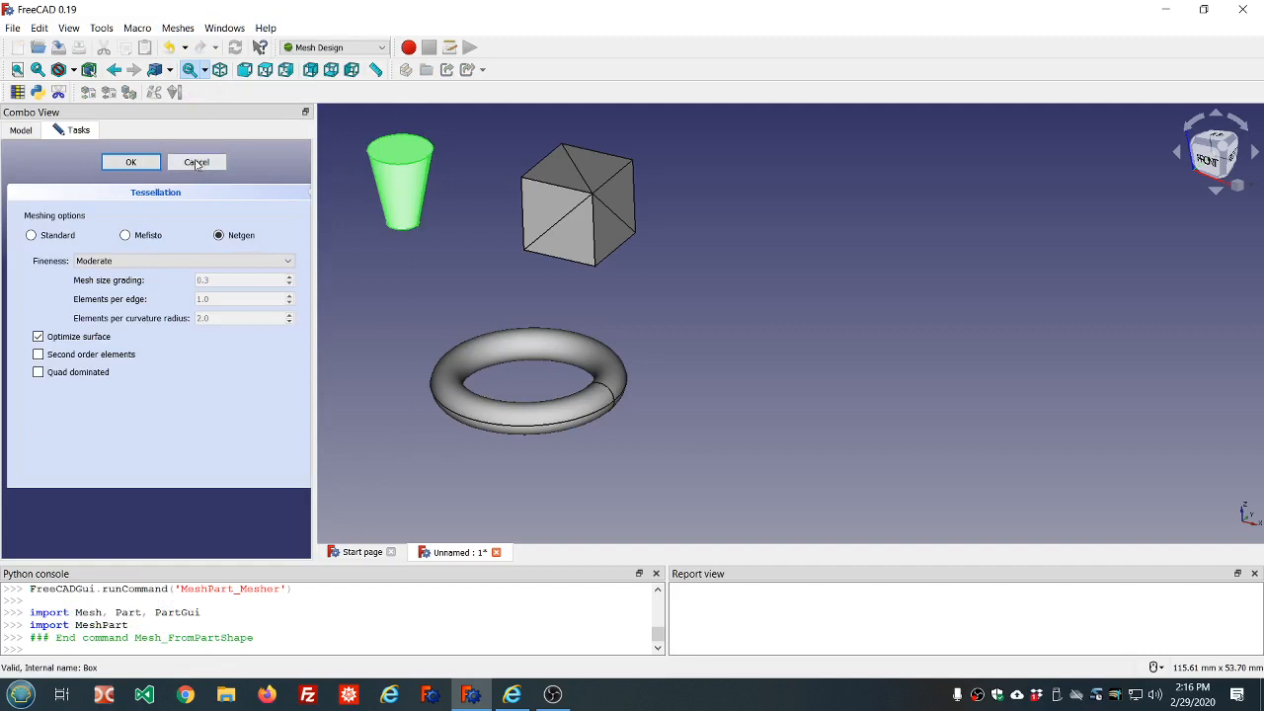
pyautogui.click(128, 164)
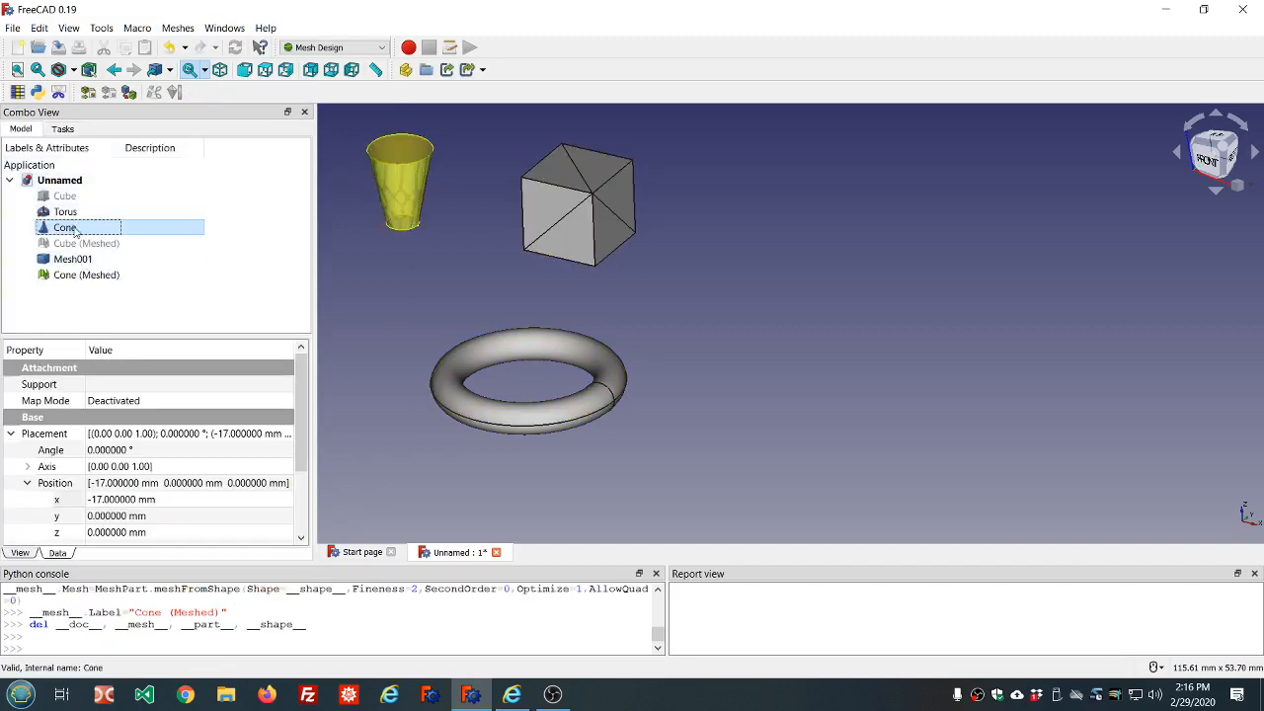
pyautogui.press('space')
# Select the meshed cone and examine its faceted sides and top face from several angles
pyautogui.click(62, 276)
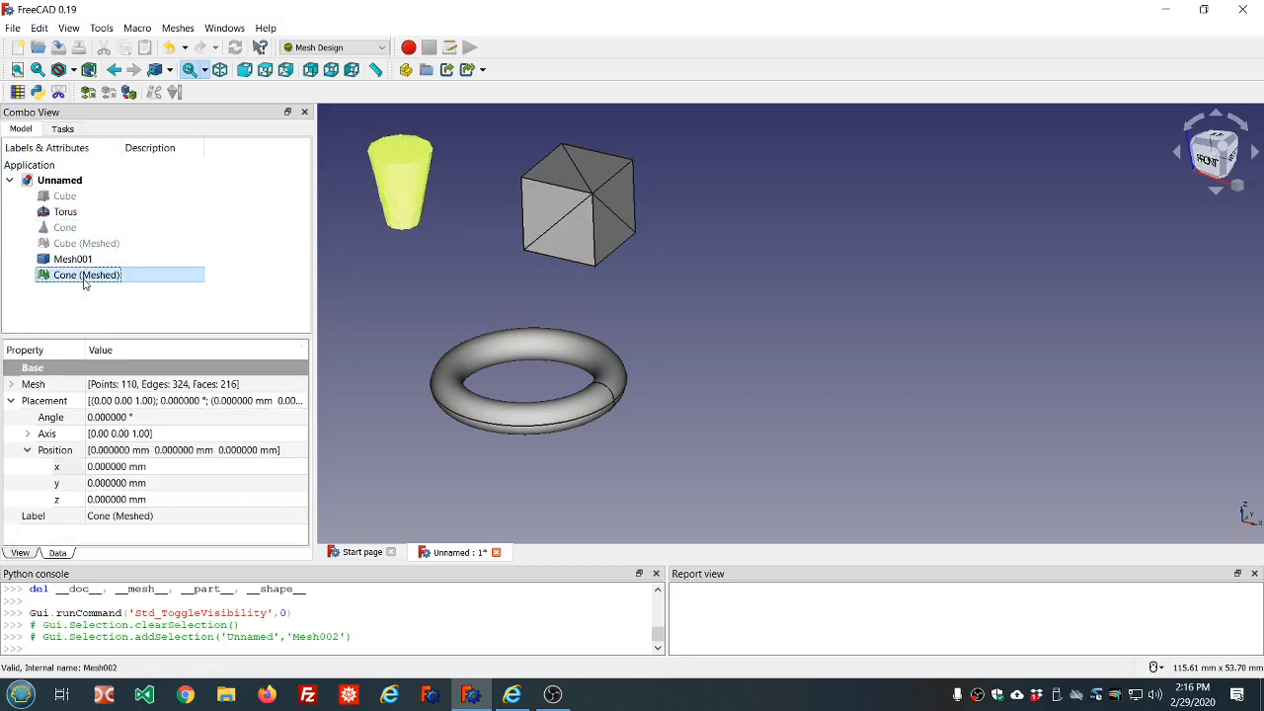
pyautogui.scroll(3, 351, 167)
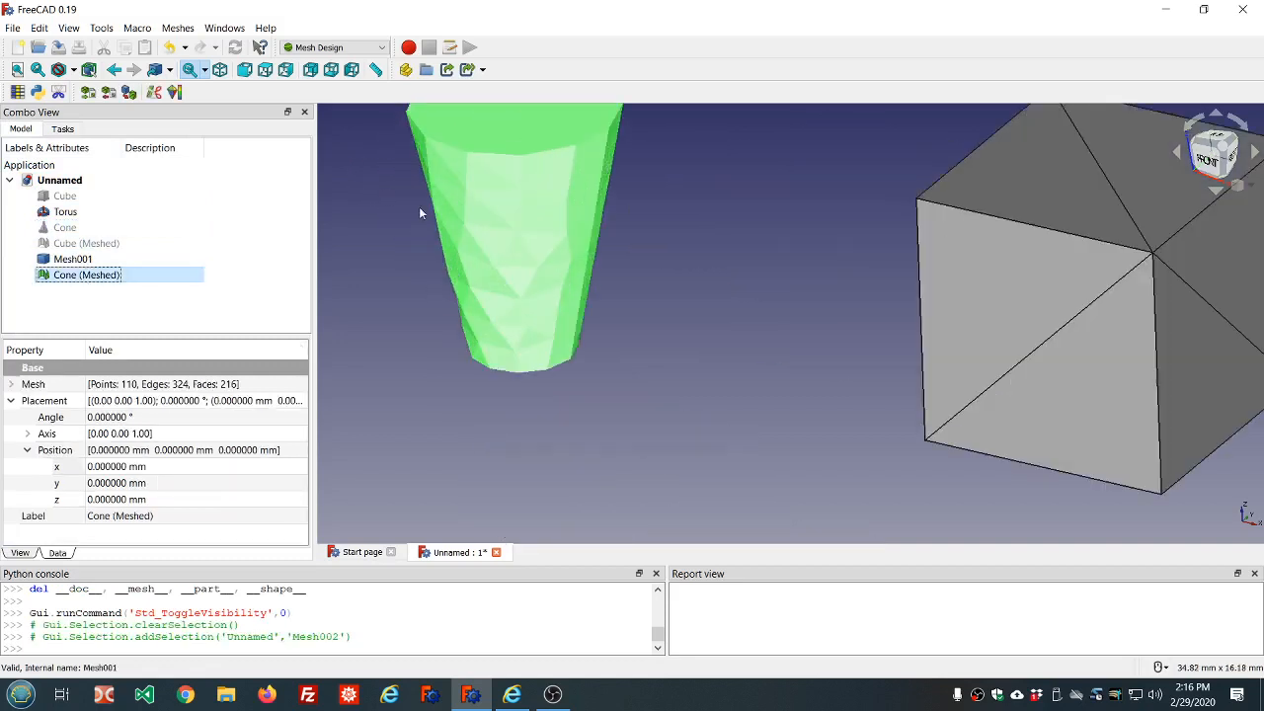
pyautogui.scroll(-2, 419, 207)
pyautogui.scroll(4, 457, 130)
pyautogui.moveTo(458, 137); pyautogui.dragTo(595, 237, button='middle')
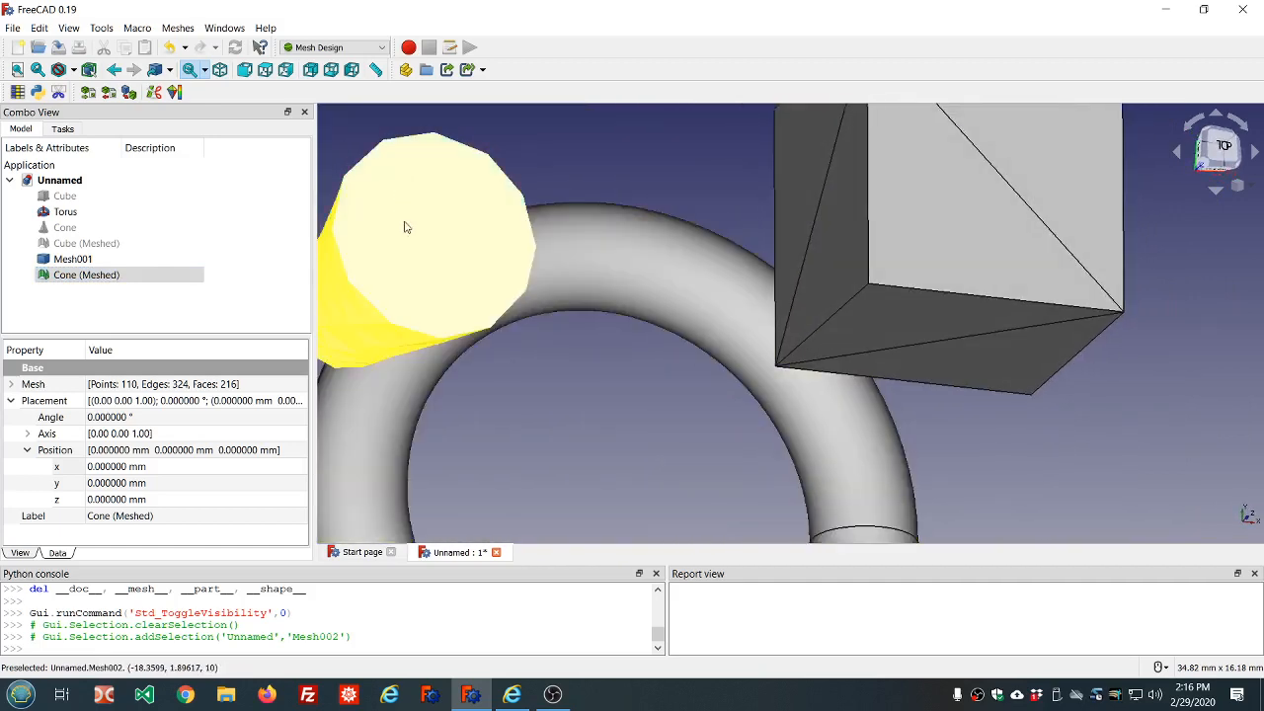
pyautogui.scroll(-5, 514, 212)
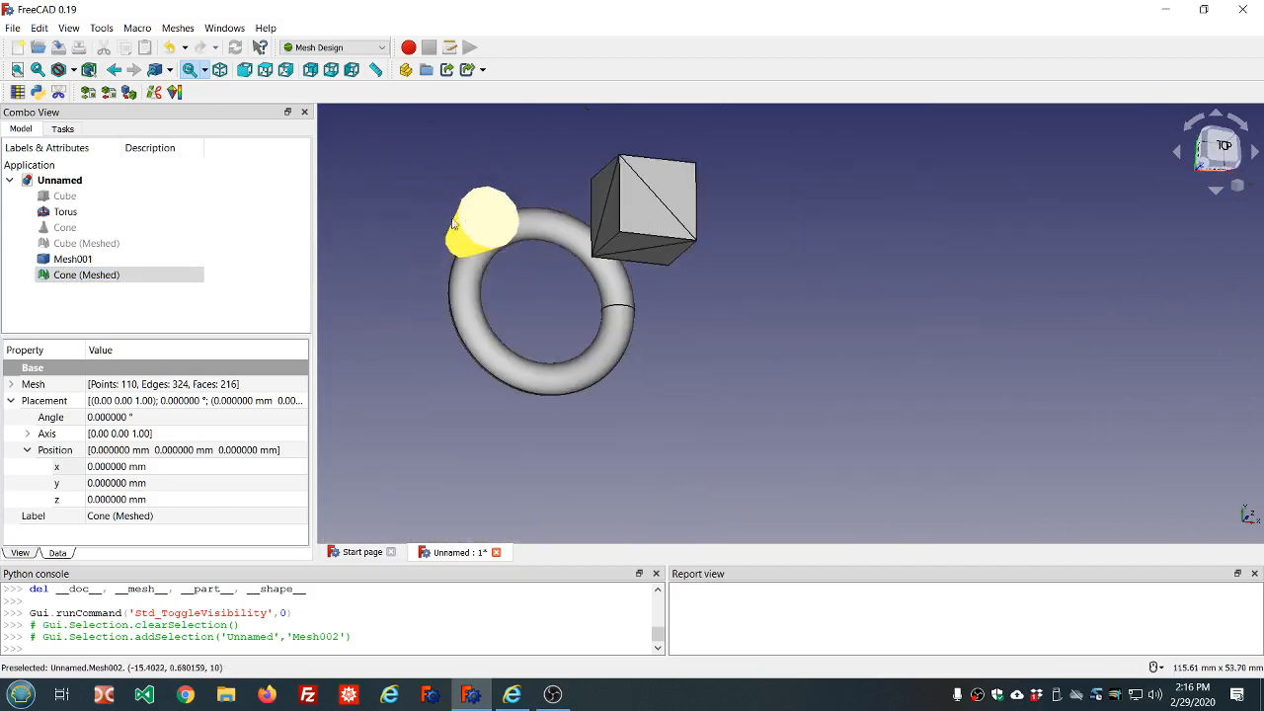
pyautogui.scroll(5, 551, 250)
pyautogui.scroll(-5, 494, 268)
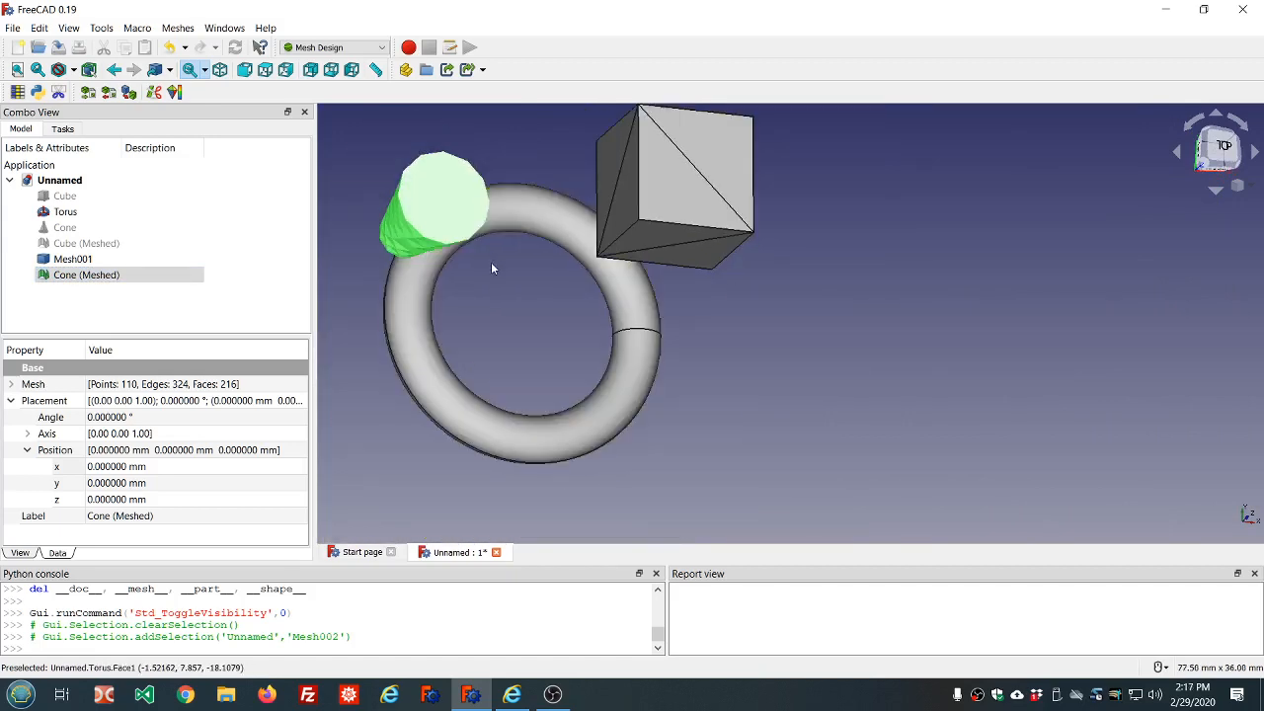
pyautogui.moveTo(494, 267); pyautogui.dragTo(469, 256, button='middle')
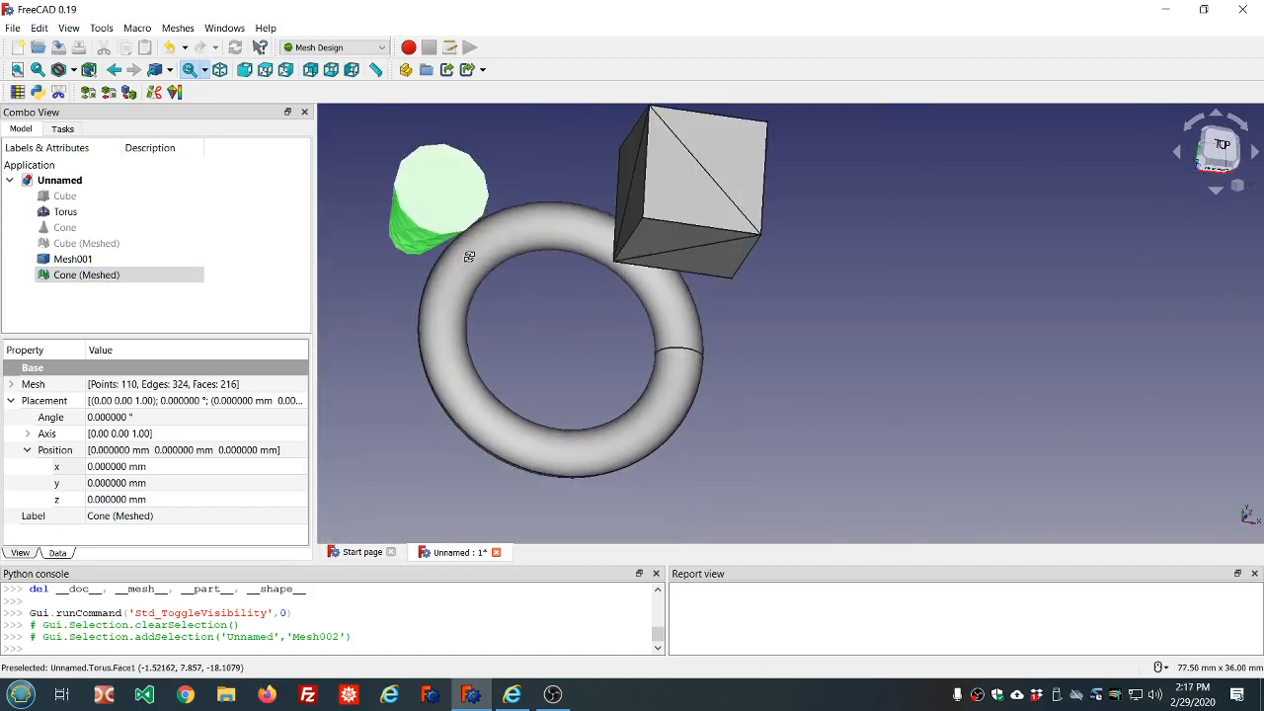
pyautogui.scroll(5, 422, 161)
pyautogui.scroll(-5, 423, 161)
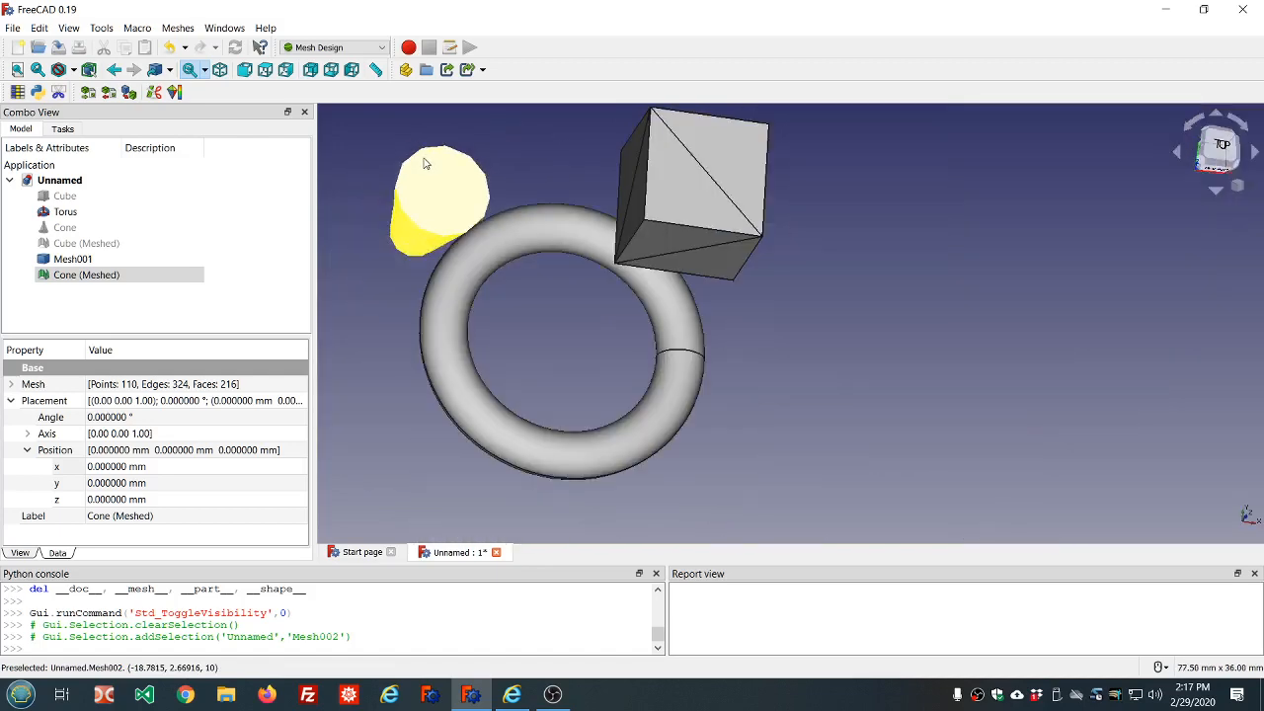
# Create a shape from the meshed cone in the Part workbench with a sewing tolerance of 0.1, and hide the meshed cone
pyautogui.click(331, 48)
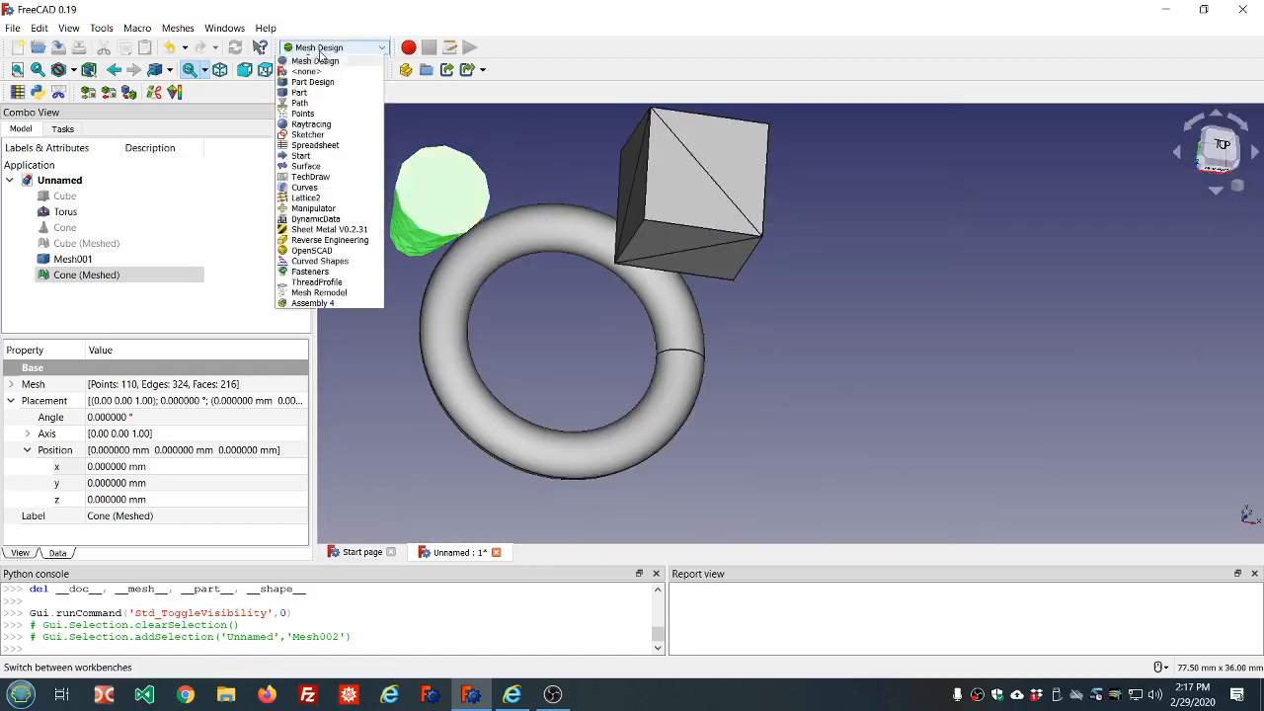
pyautogui.click(337, 135)
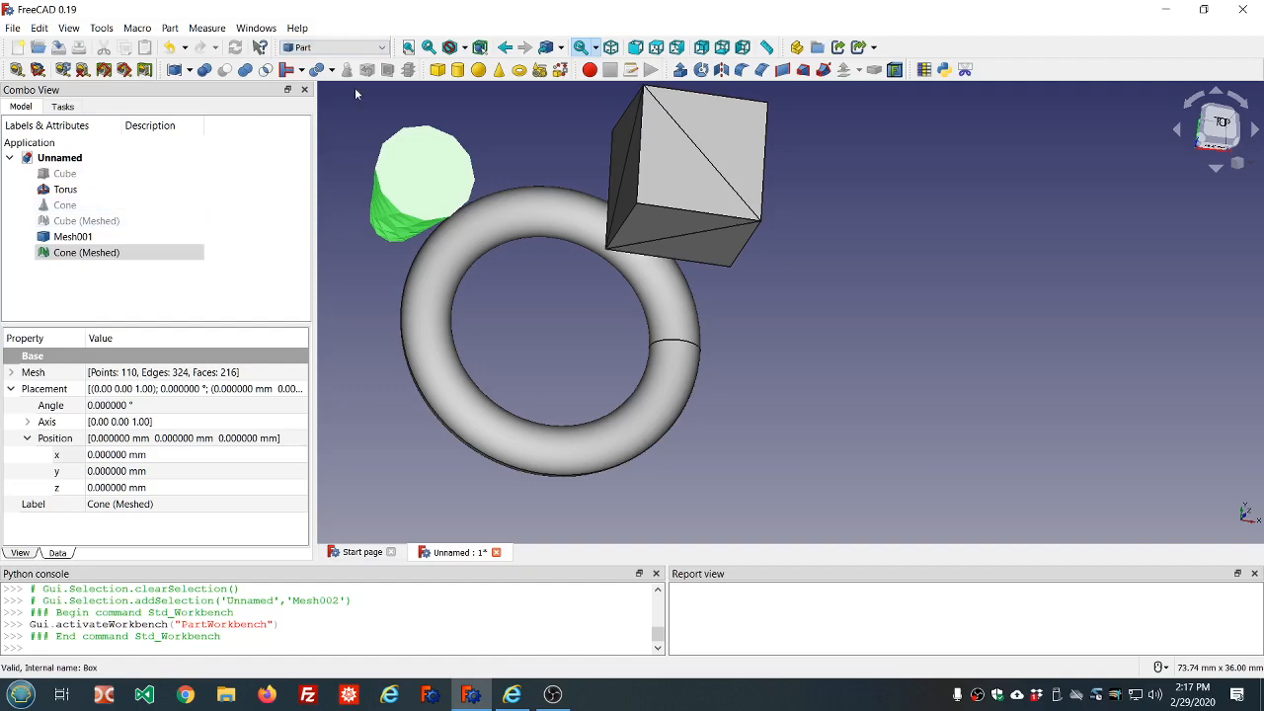
pyautogui.click(171, 28)
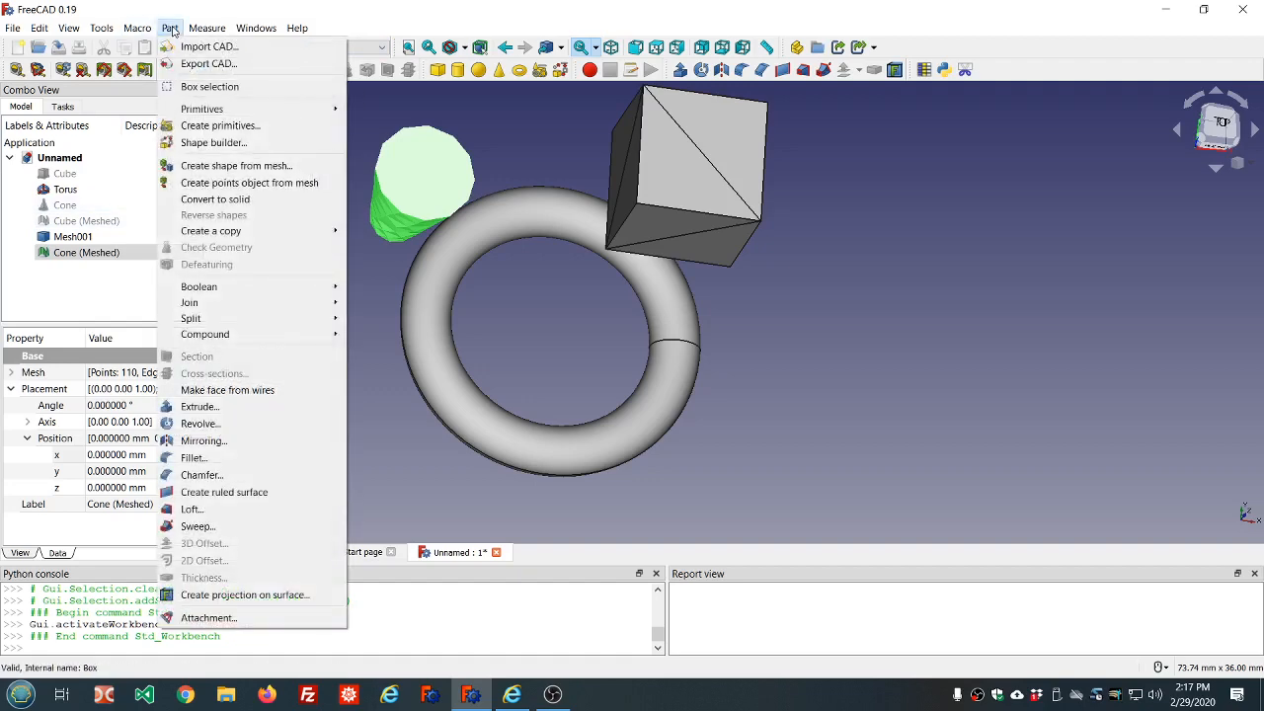
pyautogui.click(201, 166)
pyautogui.click(605, 368)
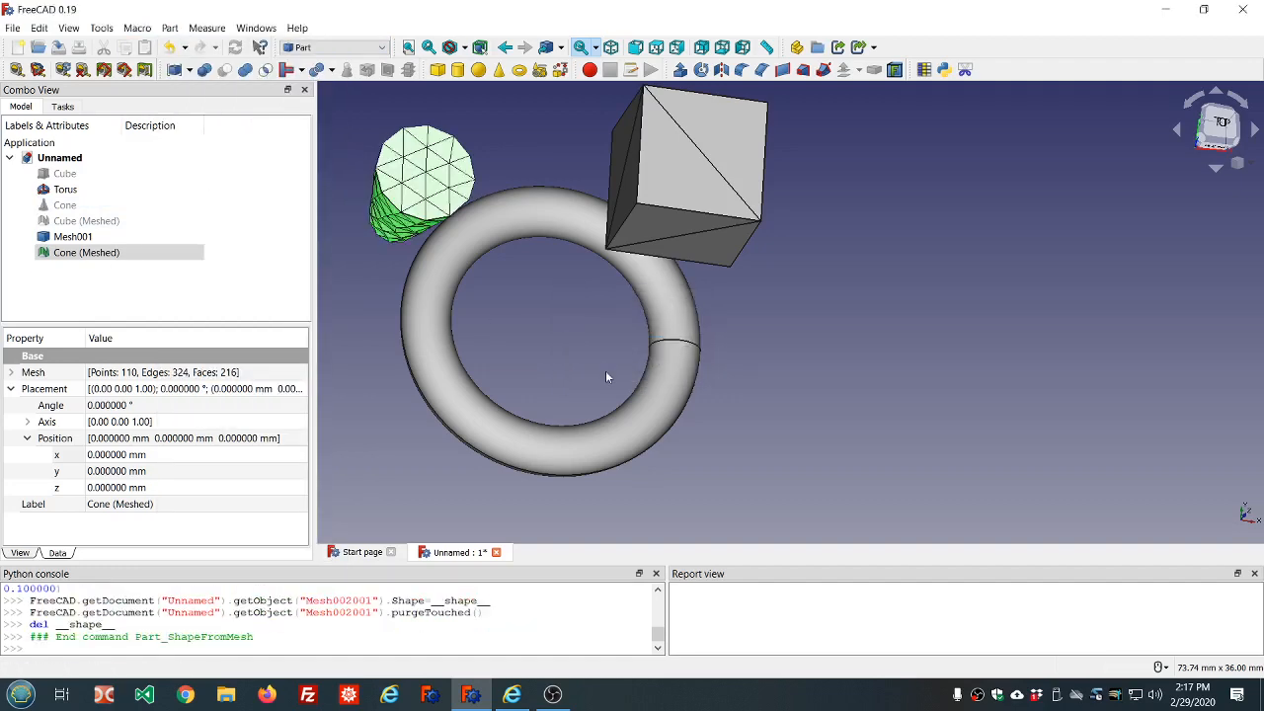
pyautogui.click(98, 255)
pyautogui.press('space')
# Examine the triangular faces on the top and sides of the shape created from the cone mesh
pyautogui.scroll(-3, 354, 260)
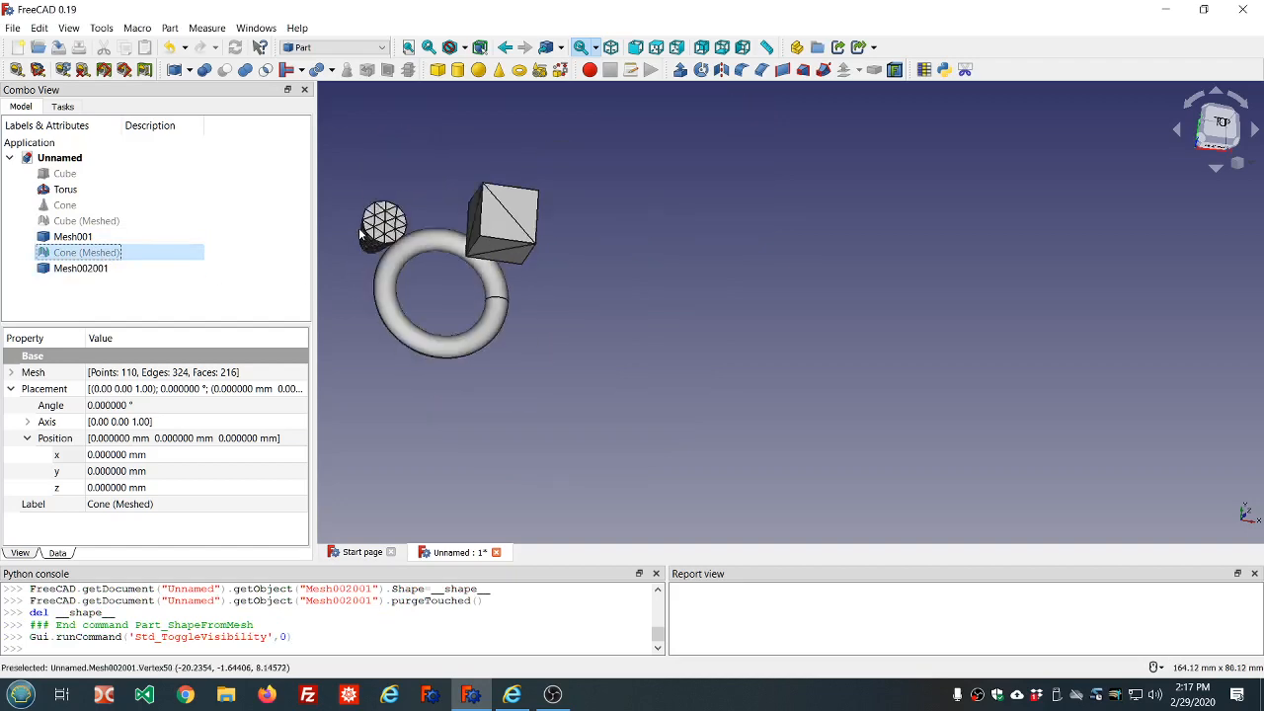
pyautogui.scroll(5, 360, 234)
pyautogui.scroll(-3, 571, 207)
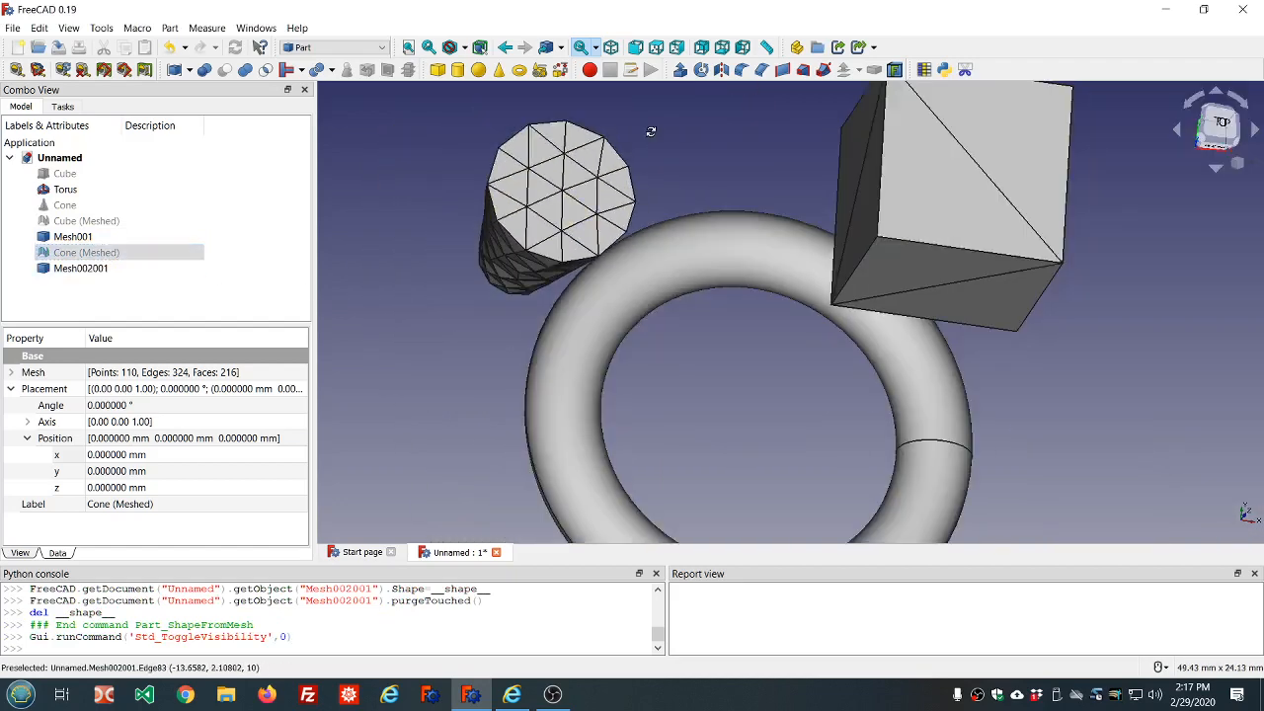
pyautogui.moveTo(651, 131); pyautogui.dragTo(605, 176, button='middle')
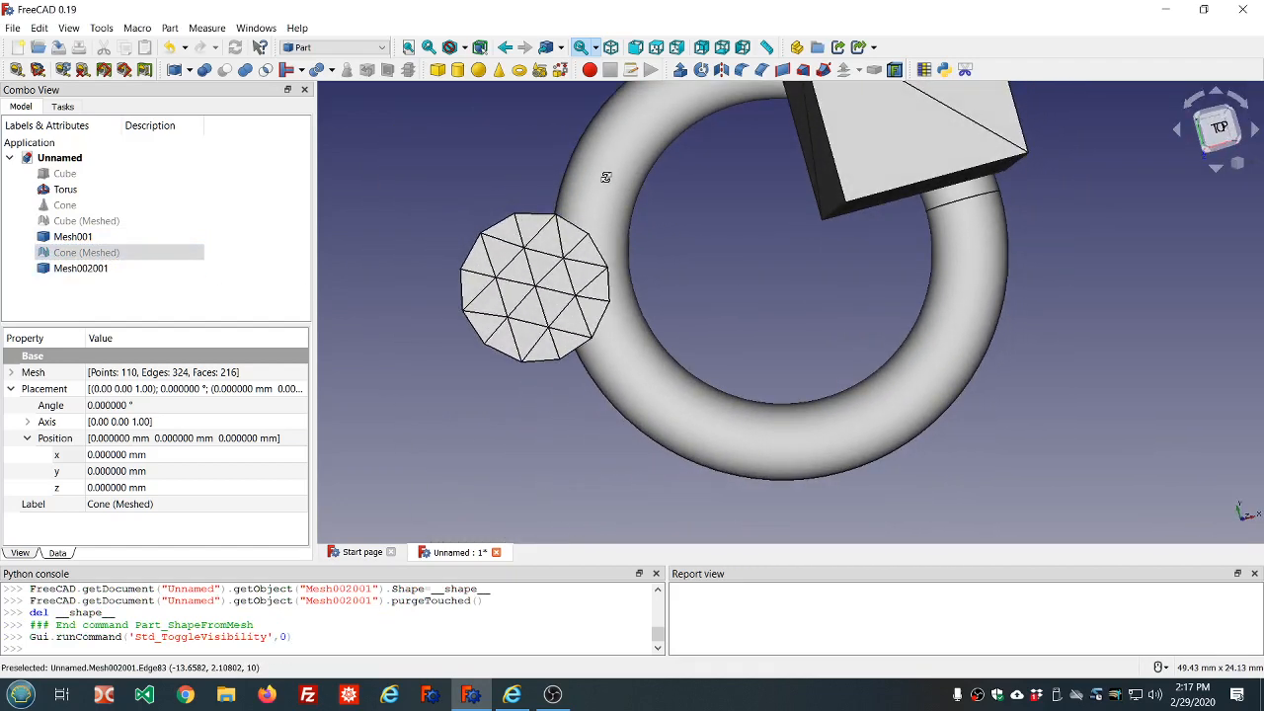
pyautogui.scroll(3, 556, 304)
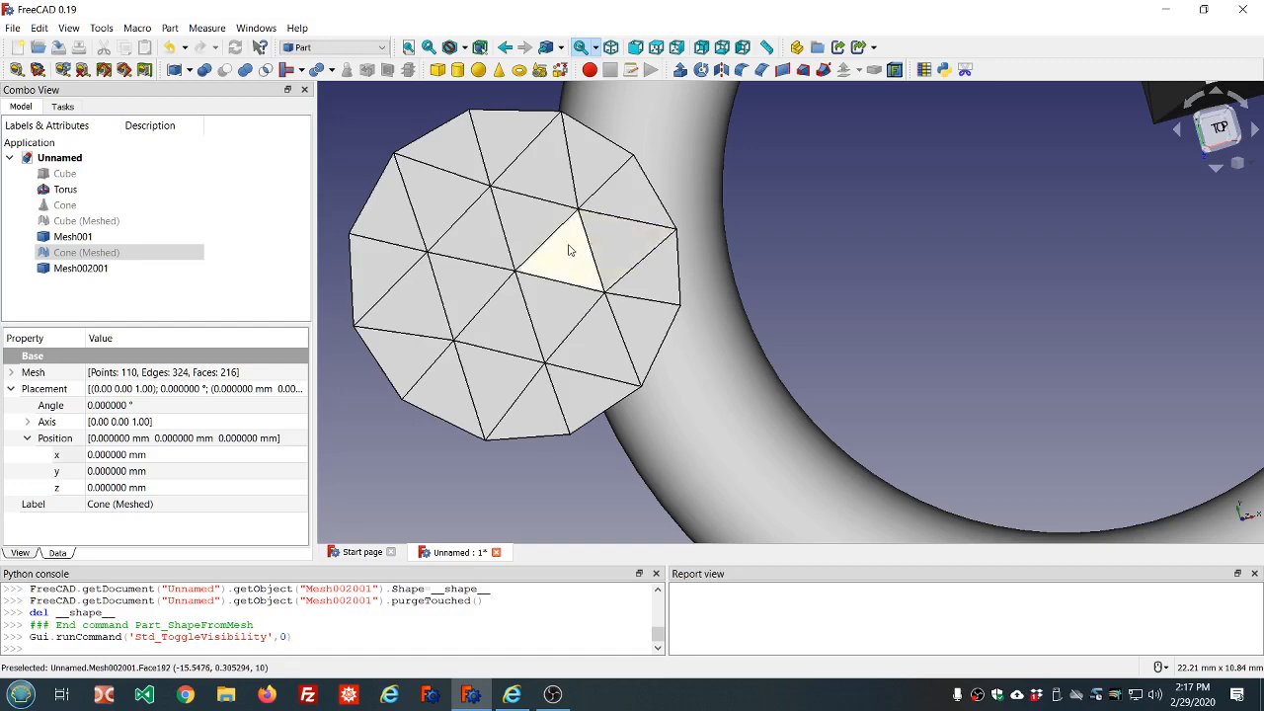
pyautogui.moveTo(544, 263); pyautogui.dragTo(779, 277, button='middle')
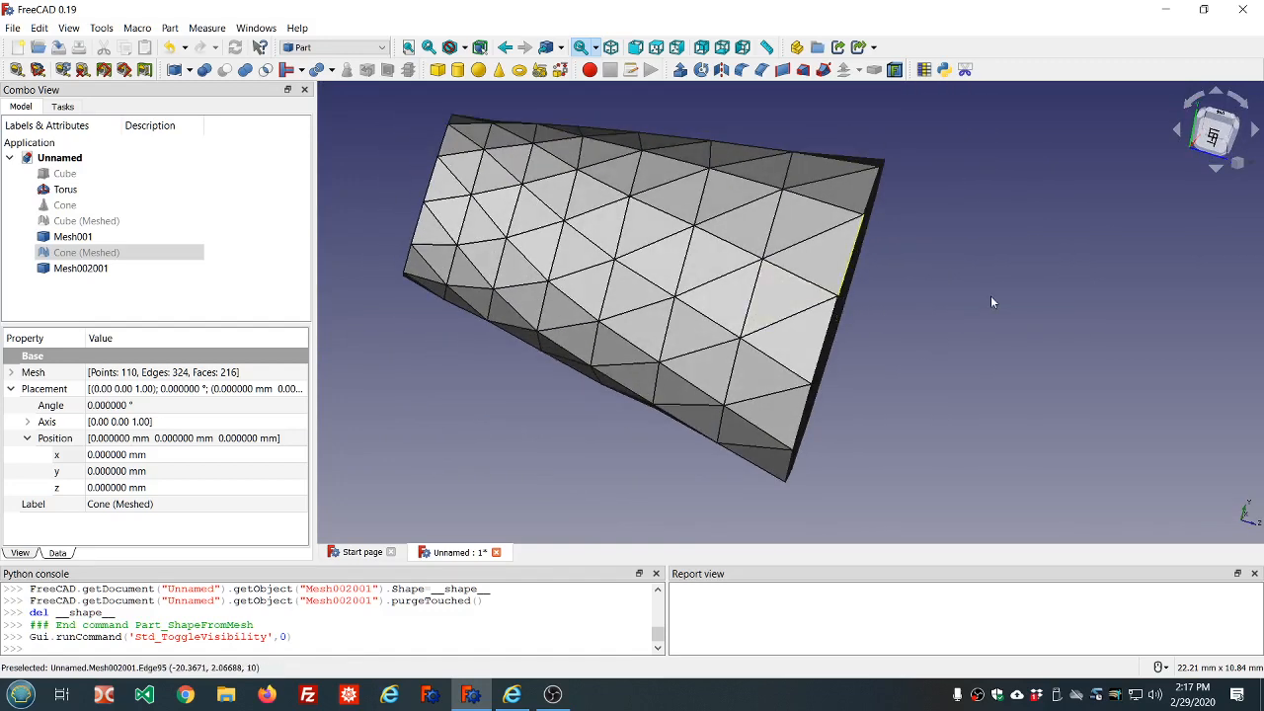
pyautogui.moveTo(1000, 293); pyautogui.dragTo(713, 222, button='middle')
pyautogui.scroll(-5, 714, 222)
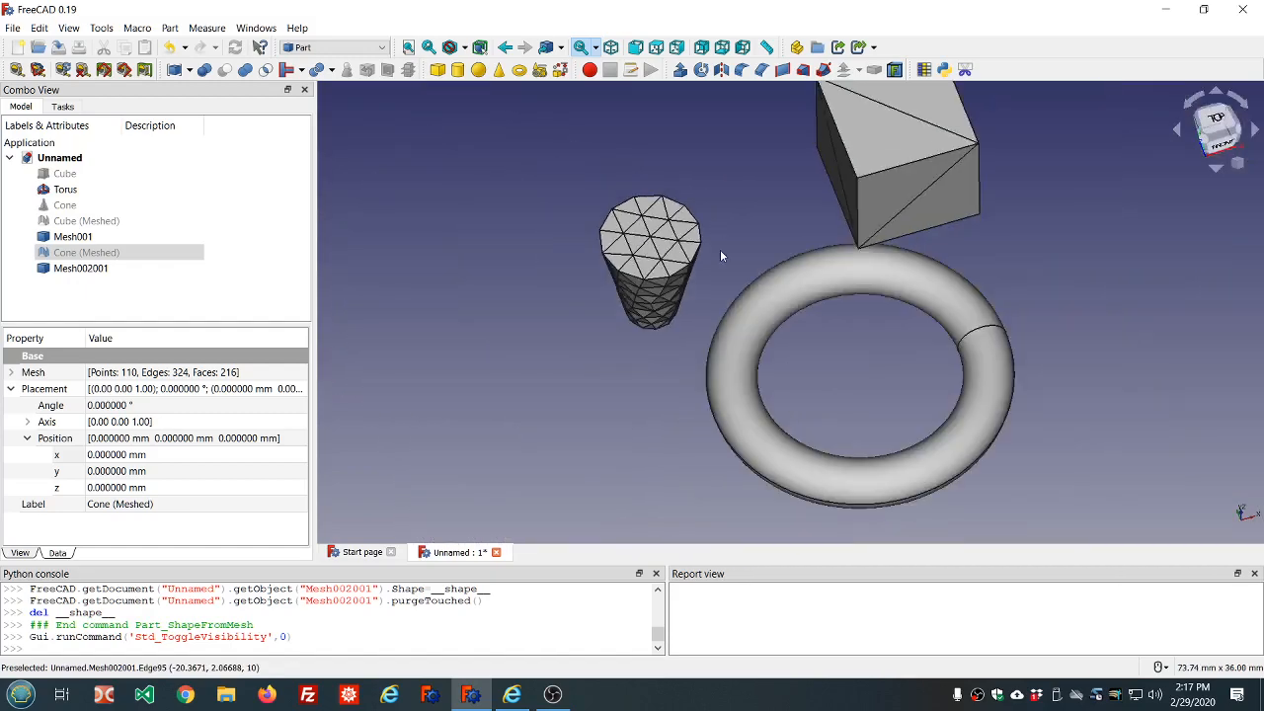
pyautogui.scroll(3, 736, 268)
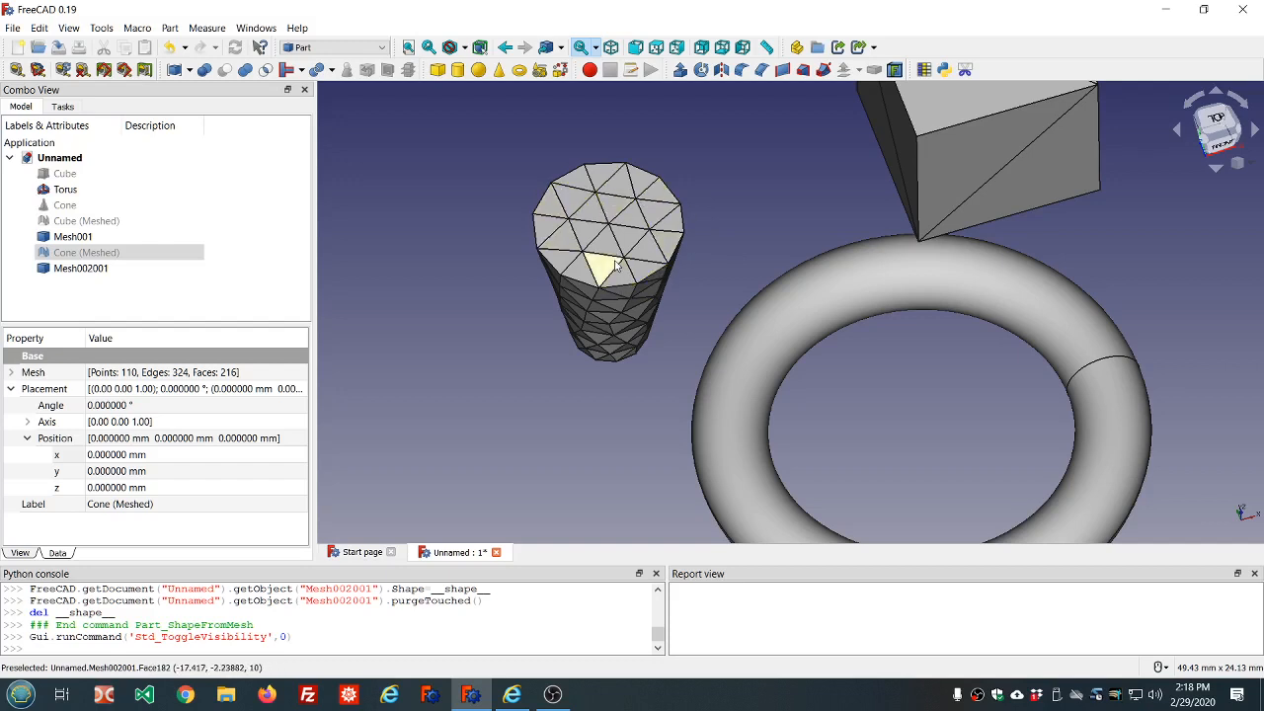
pyautogui.scroll(2, 614, 265)
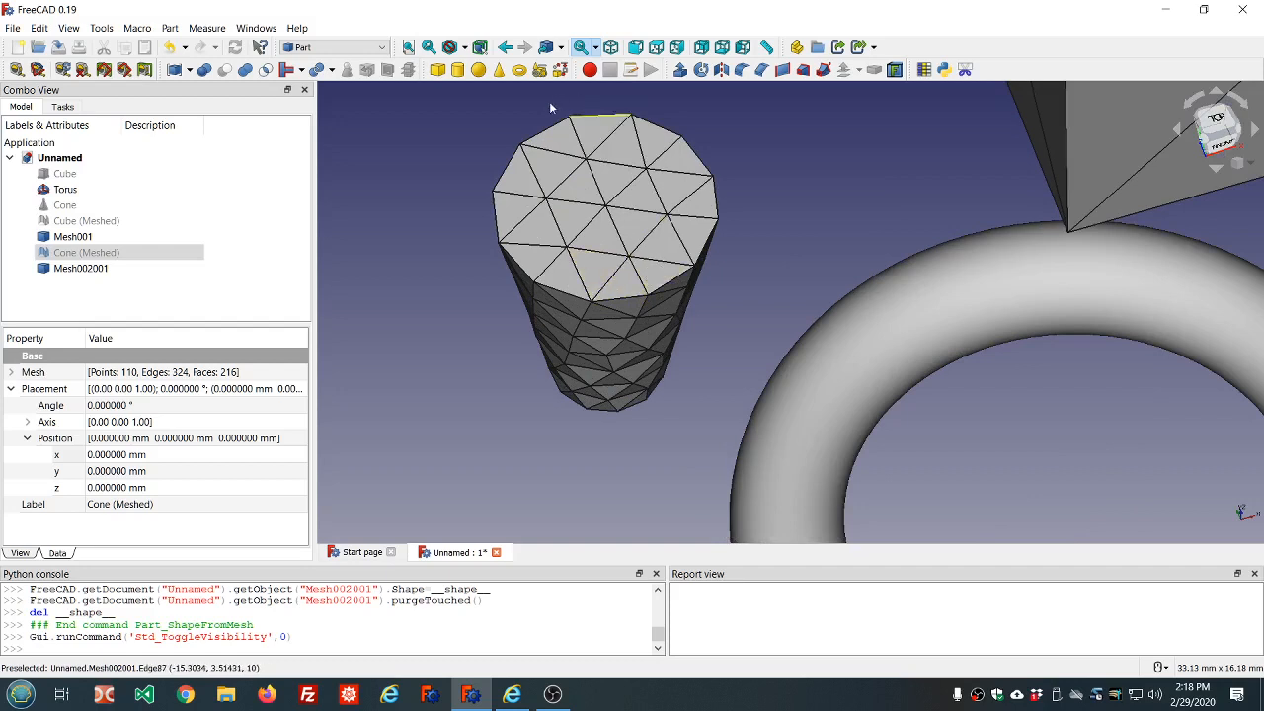
# Select two neighbouring rim edges on the top of the cone shape one after the other, and clear the selection
pyautogui.click(509, 170)
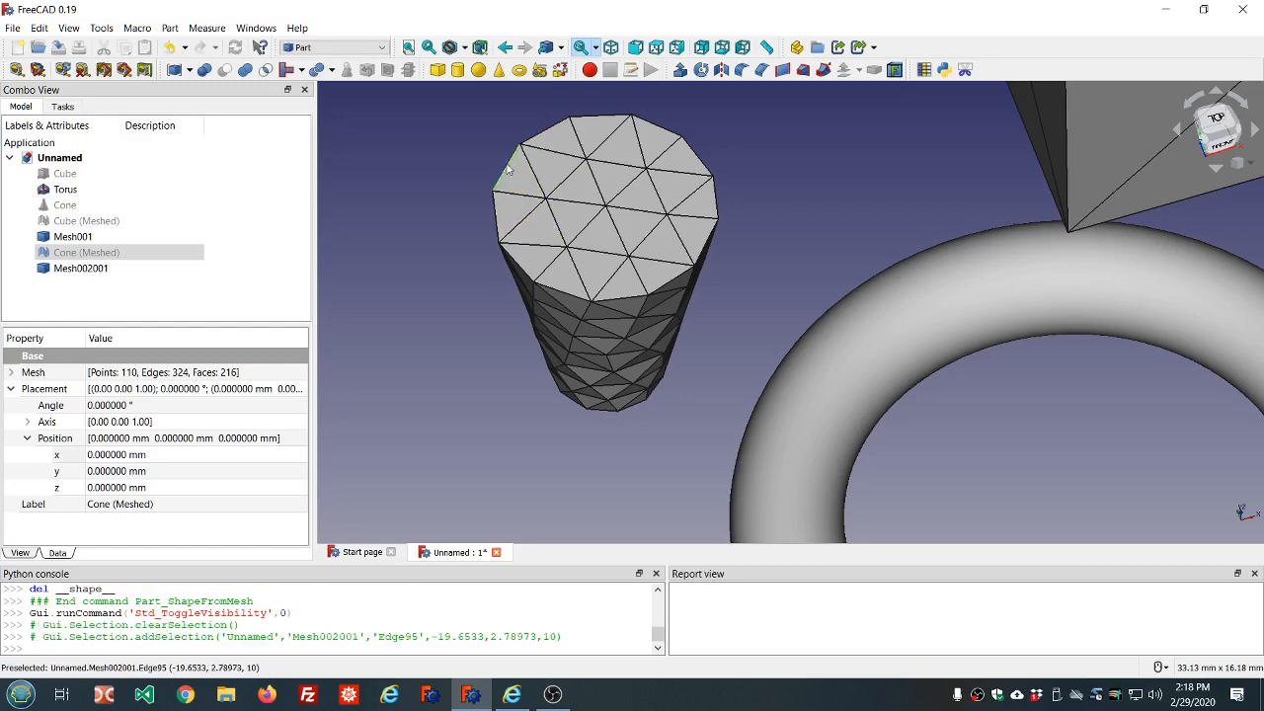
pyautogui.click(497, 219)
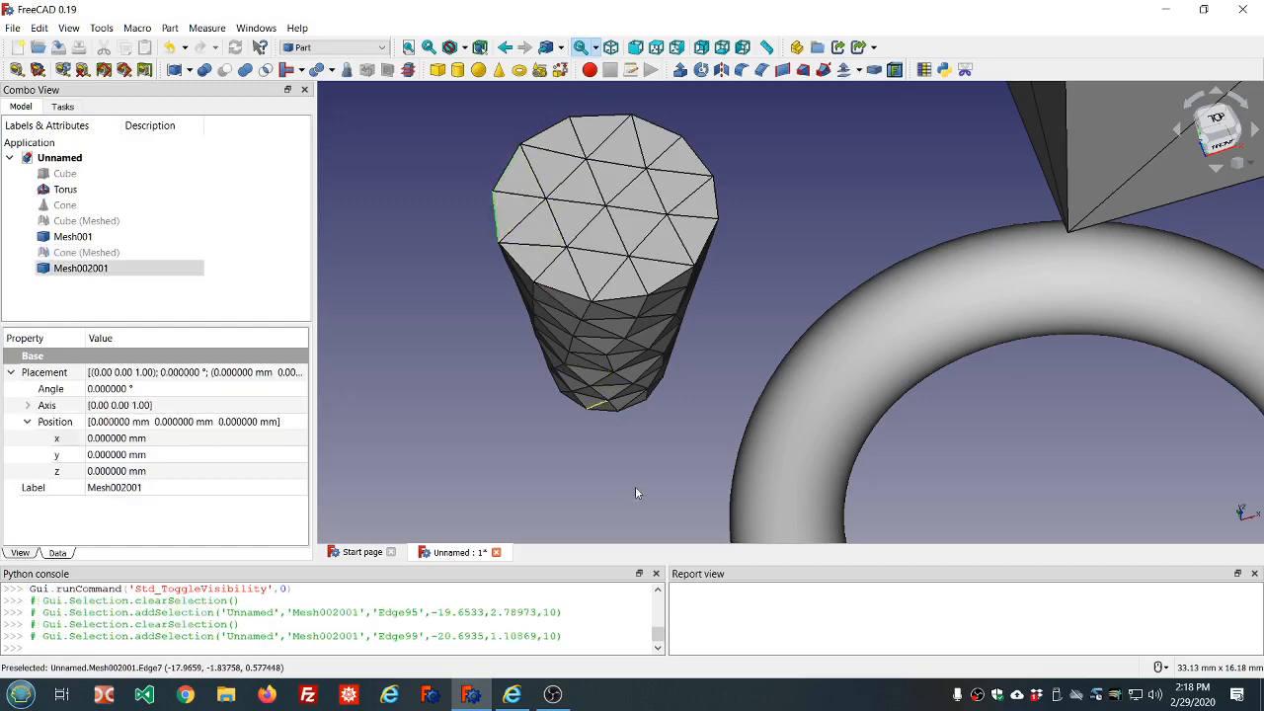
pyautogui.click(706, 424)
pyautogui.moveTo(731, 356)
pyautogui.mouseDown(button='middle')
pyautogui.moveTo(746, 138)
pyautogui.moveTo(743, 244)
pyautogui.moveTo(714, 324)
pyautogui.moveTo(728, 349)
pyautogui.mouseUp(button='middle')
pyautogui.scroll(-6, 731, 350)
pyautogui.scroll(5, 895, 342)
pyautogui.scroll(-3, 895, 341)
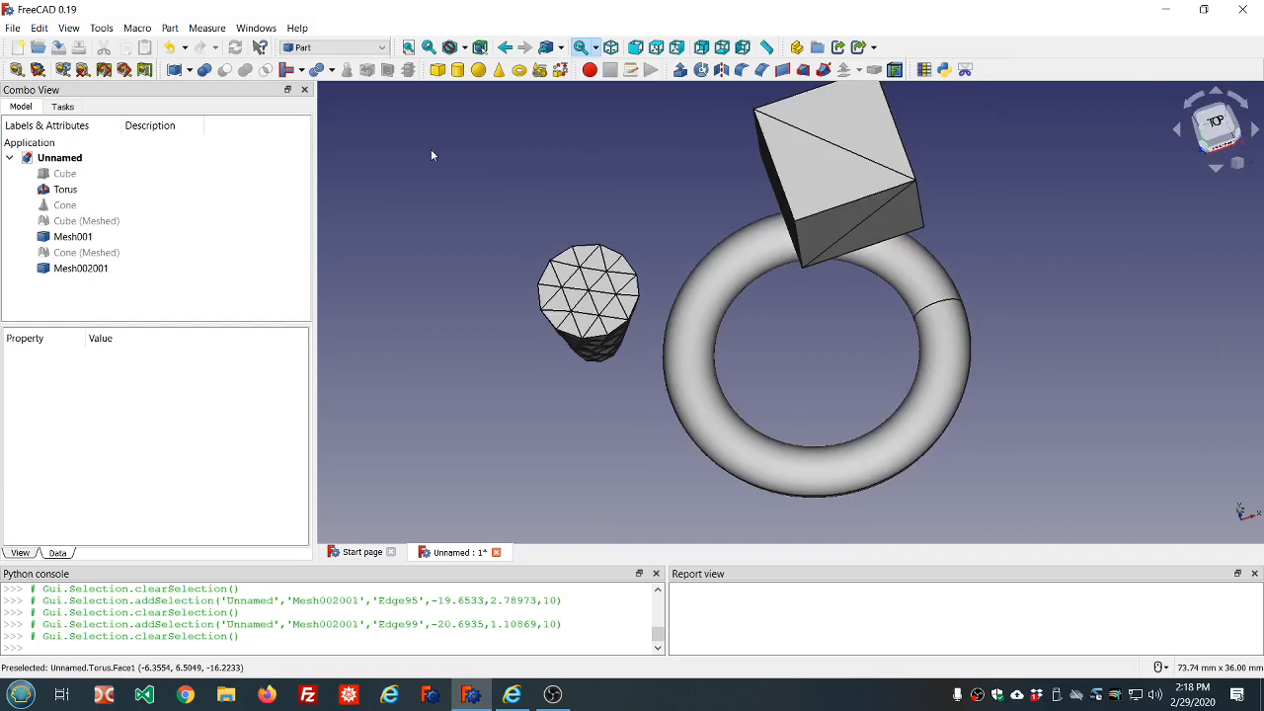
# Show the meshed cone again and hide the shape created from it
pyautogui.click(172, 29)
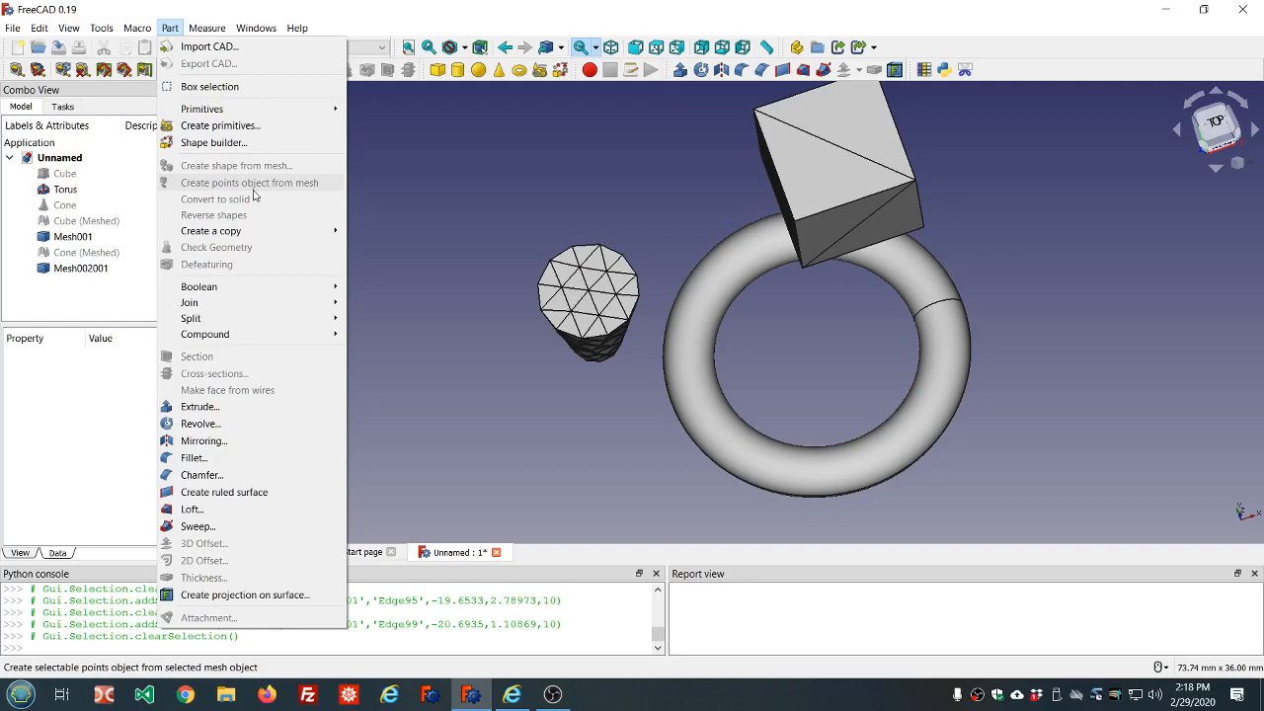
pyautogui.click(410, 188)
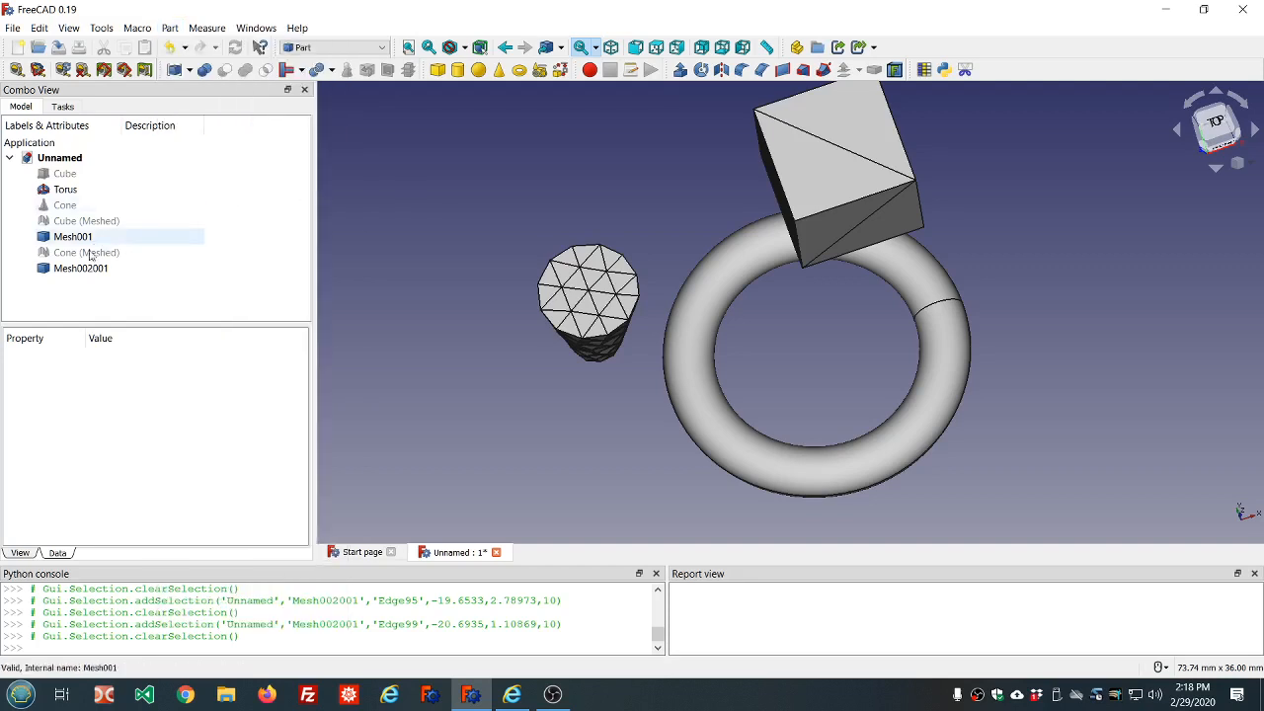
pyautogui.click(89, 256)
pyautogui.press('space')
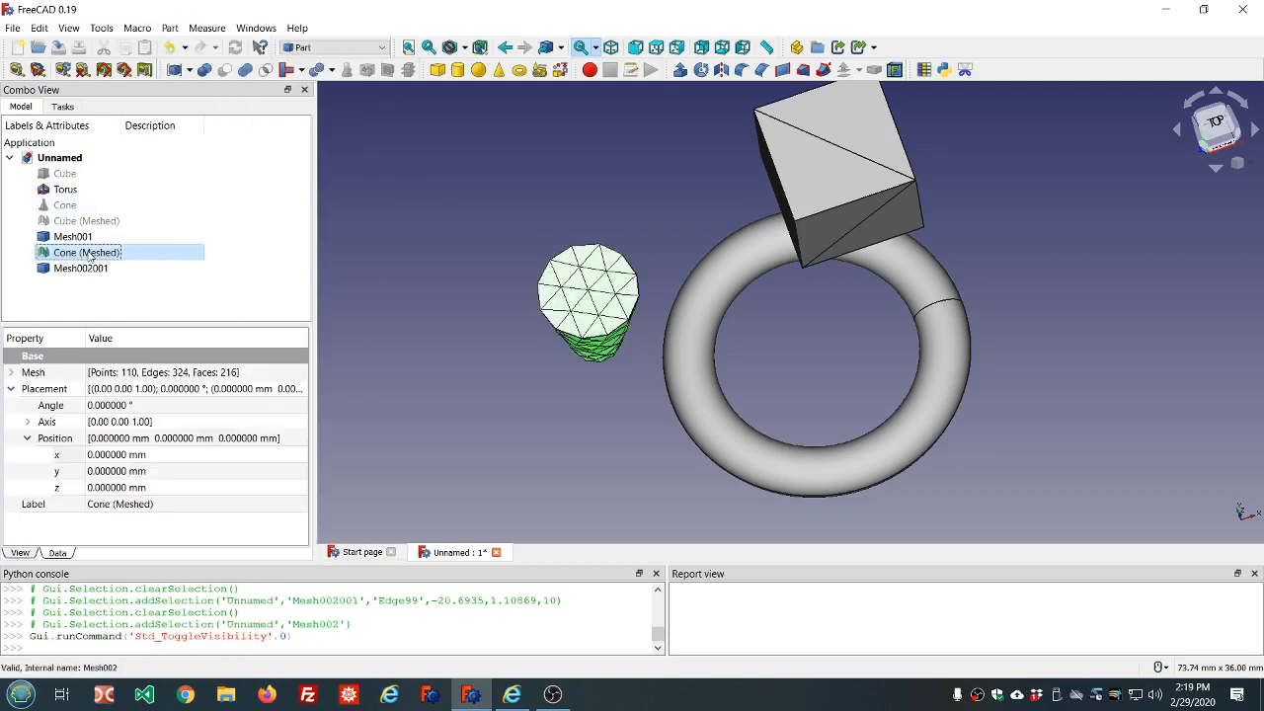
pyautogui.click(83, 268)
pyautogui.press('space')
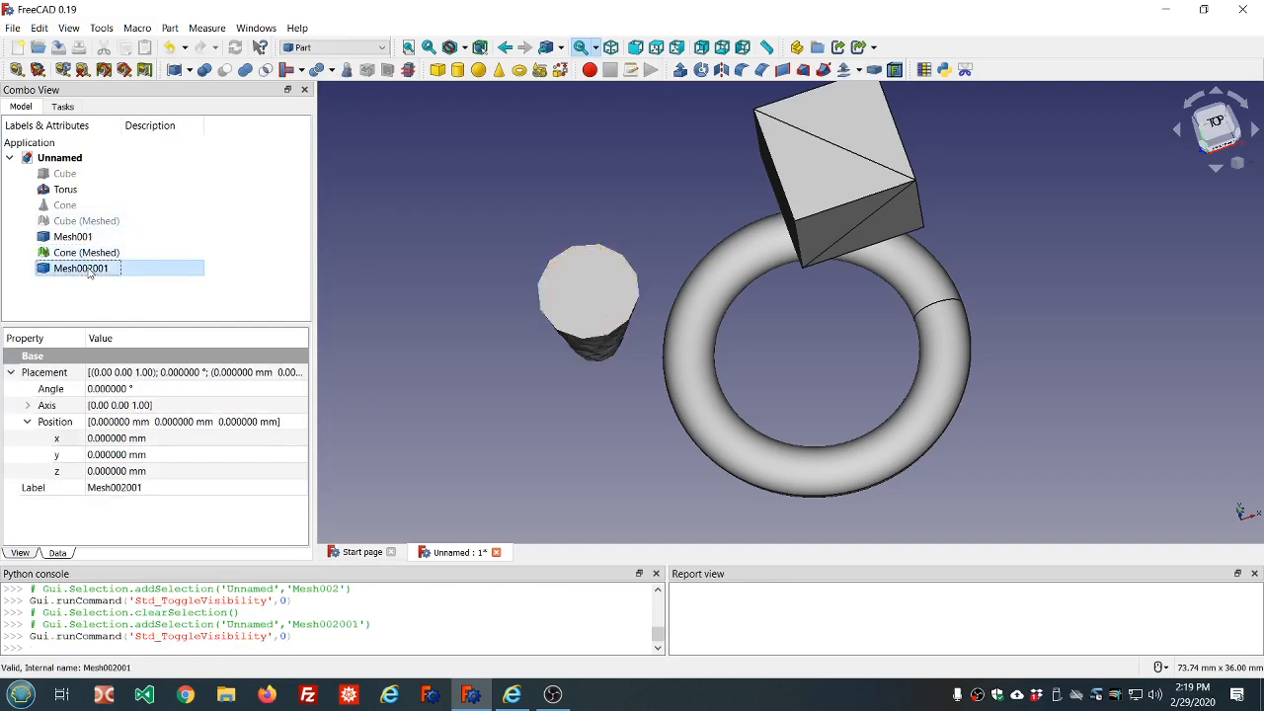
pyautogui.click(403, 234)
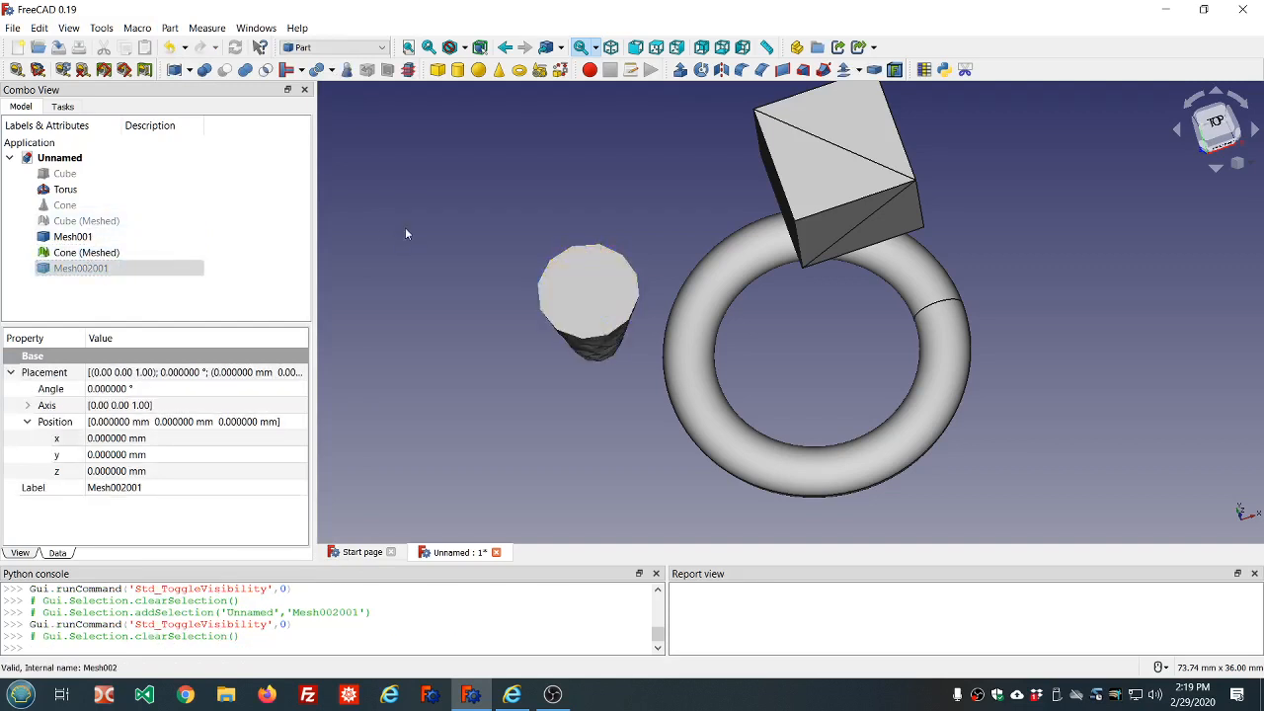
# Create a points object from the meshed cone
pyautogui.click(123, 254)
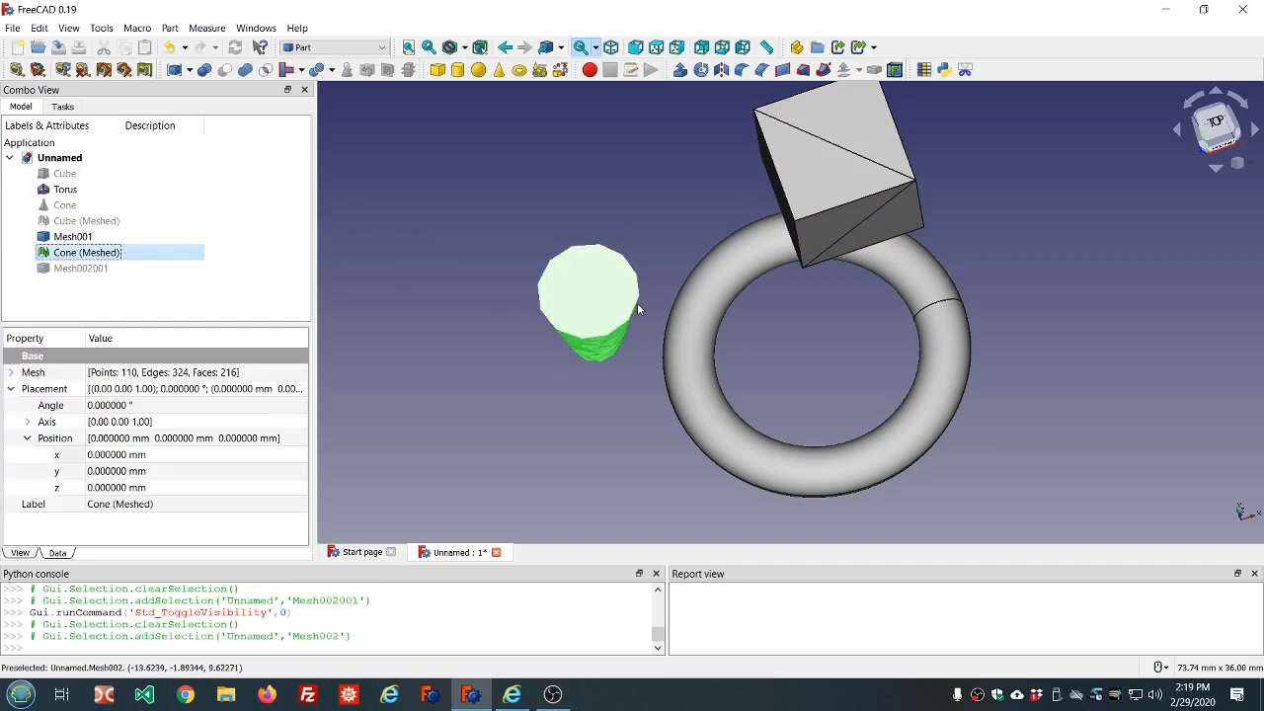
pyautogui.scroll(4, 639, 341)
pyautogui.scroll(-2, 639, 341)
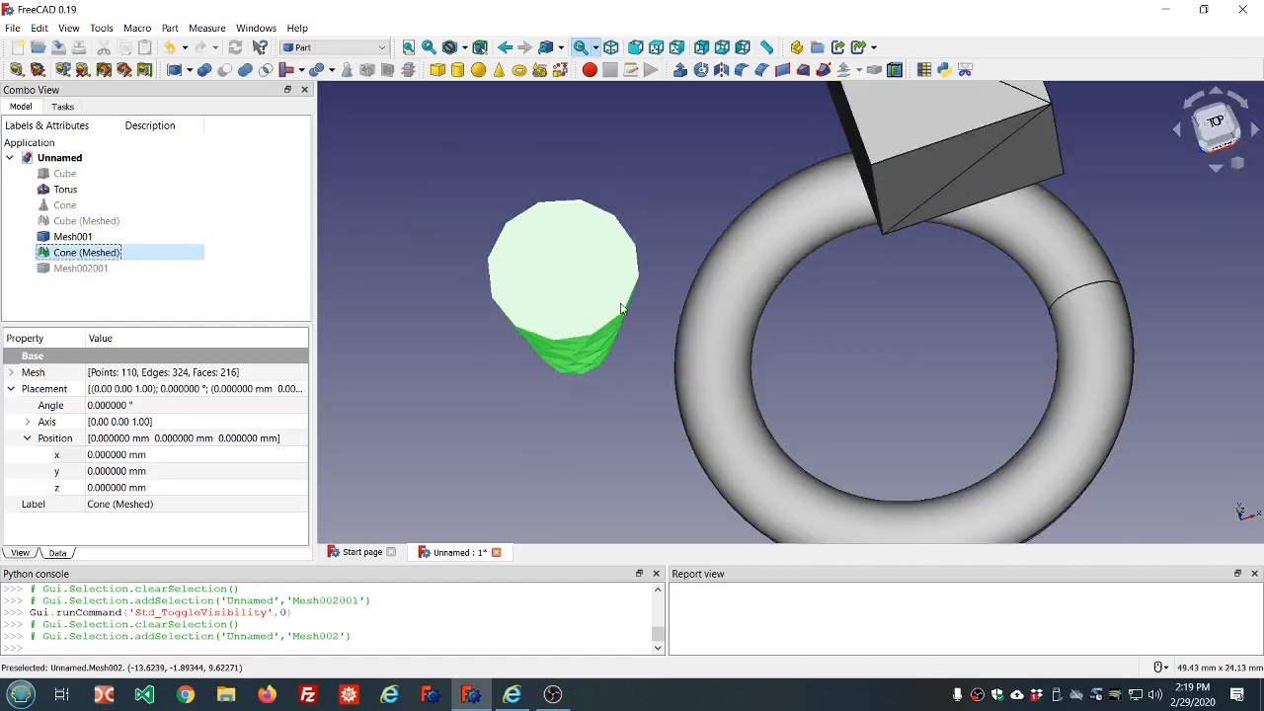
pyautogui.click(169, 27)
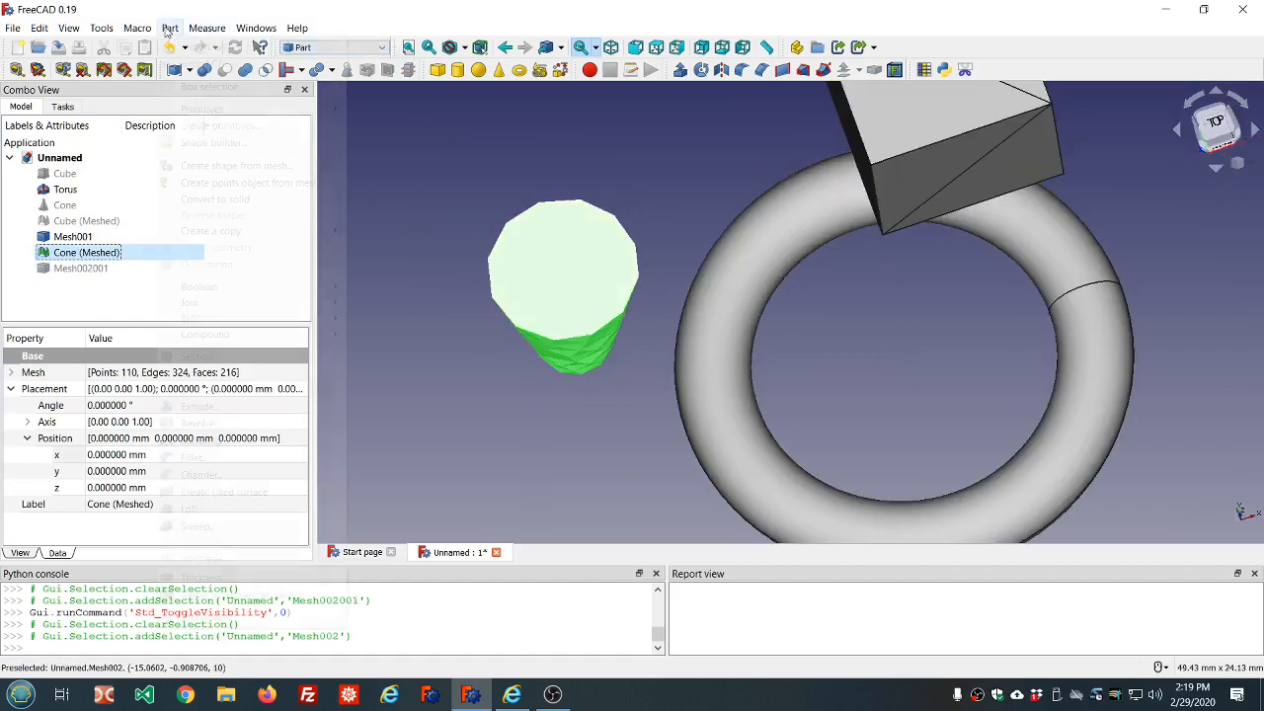
pyautogui.click(232, 188)
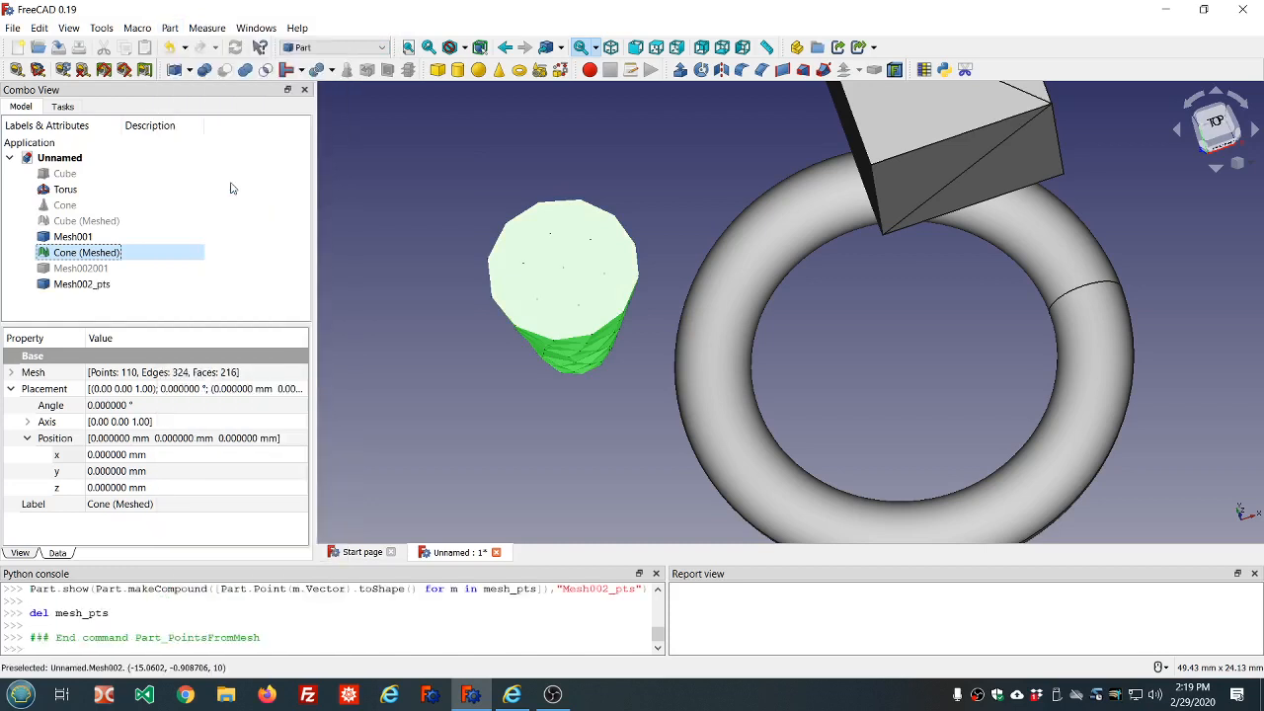
# Hide the meshed cone and view the points object created from it at different angles
pyautogui.click(91, 286)
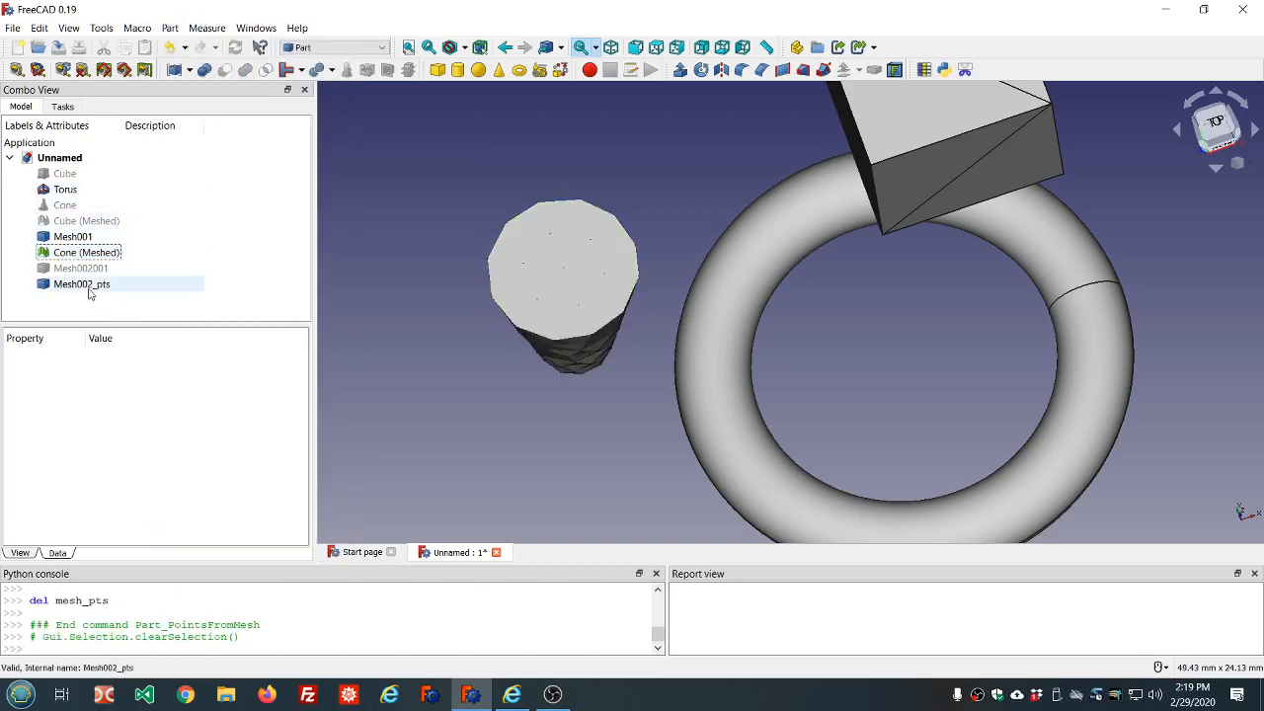
pyautogui.click(99, 254)
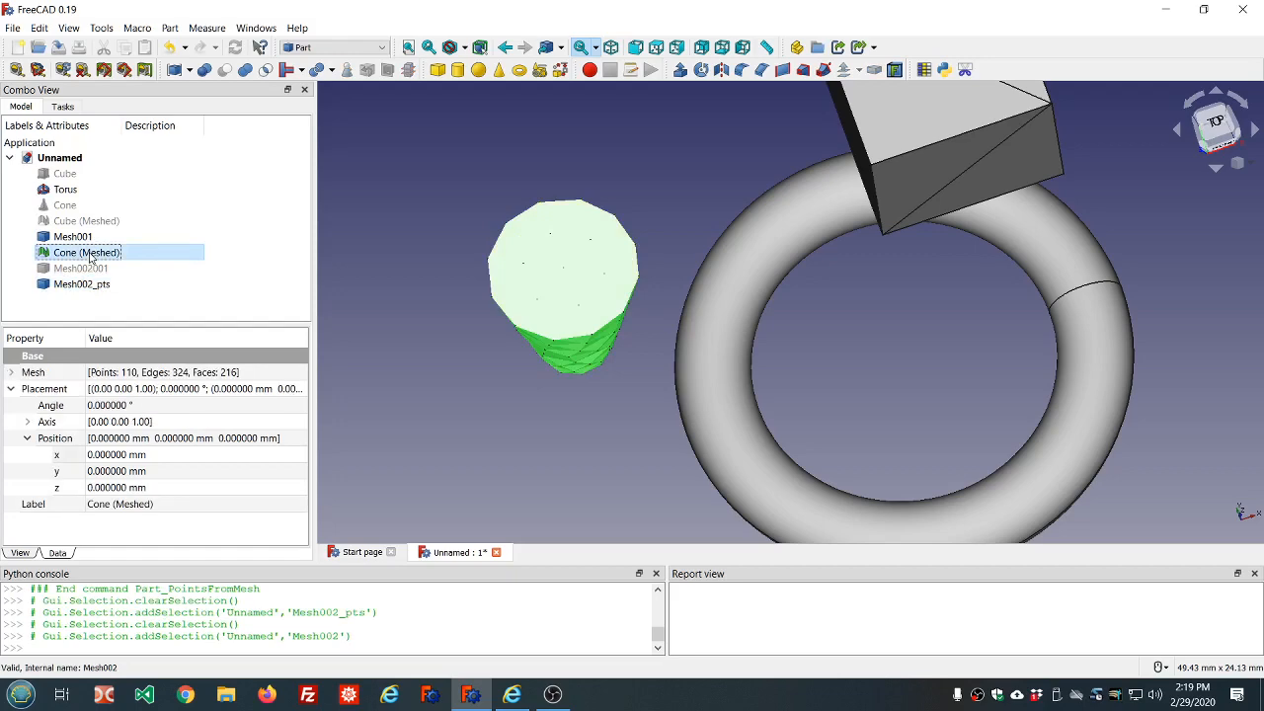
pyautogui.press('space')
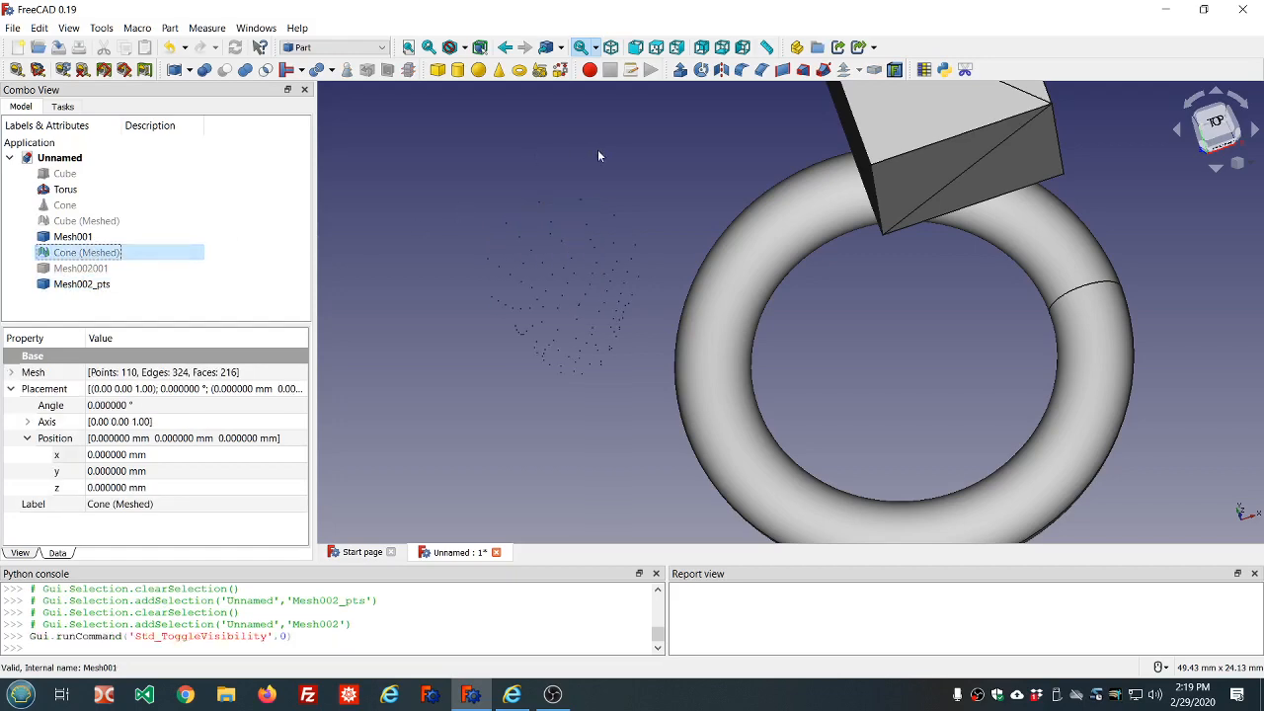
pyautogui.moveTo(649, 163); pyautogui.dragTo(445, 98, button='middle')
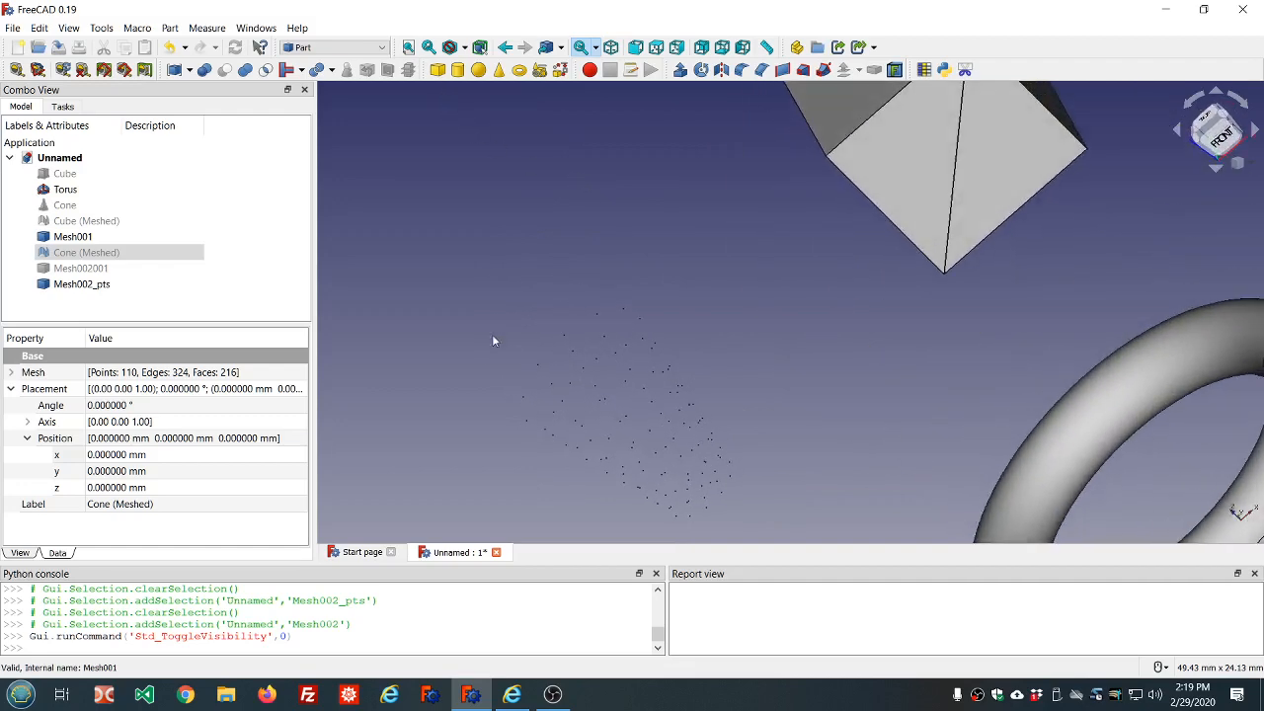
pyautogui.scroll(-4, 521, 347)
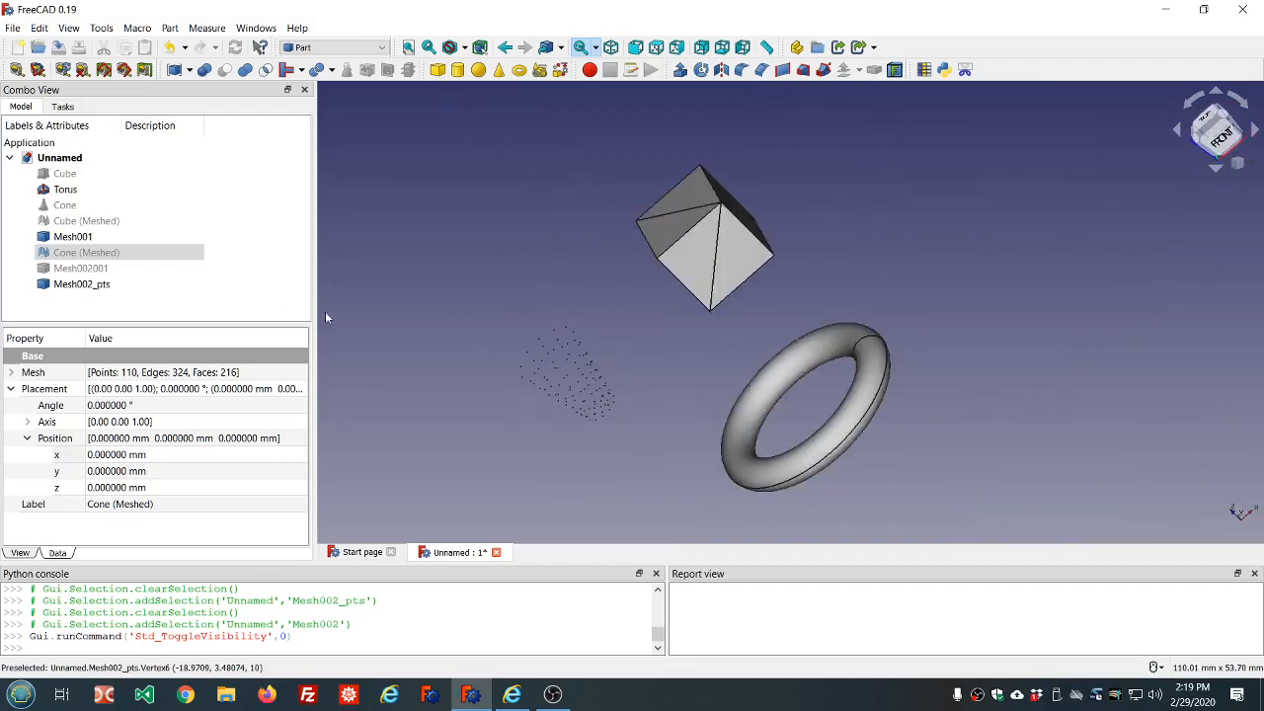
# Hide the cone's points object and show the meshed cone again
pyautogui.click(158, 283)
pyautogui.press('space')
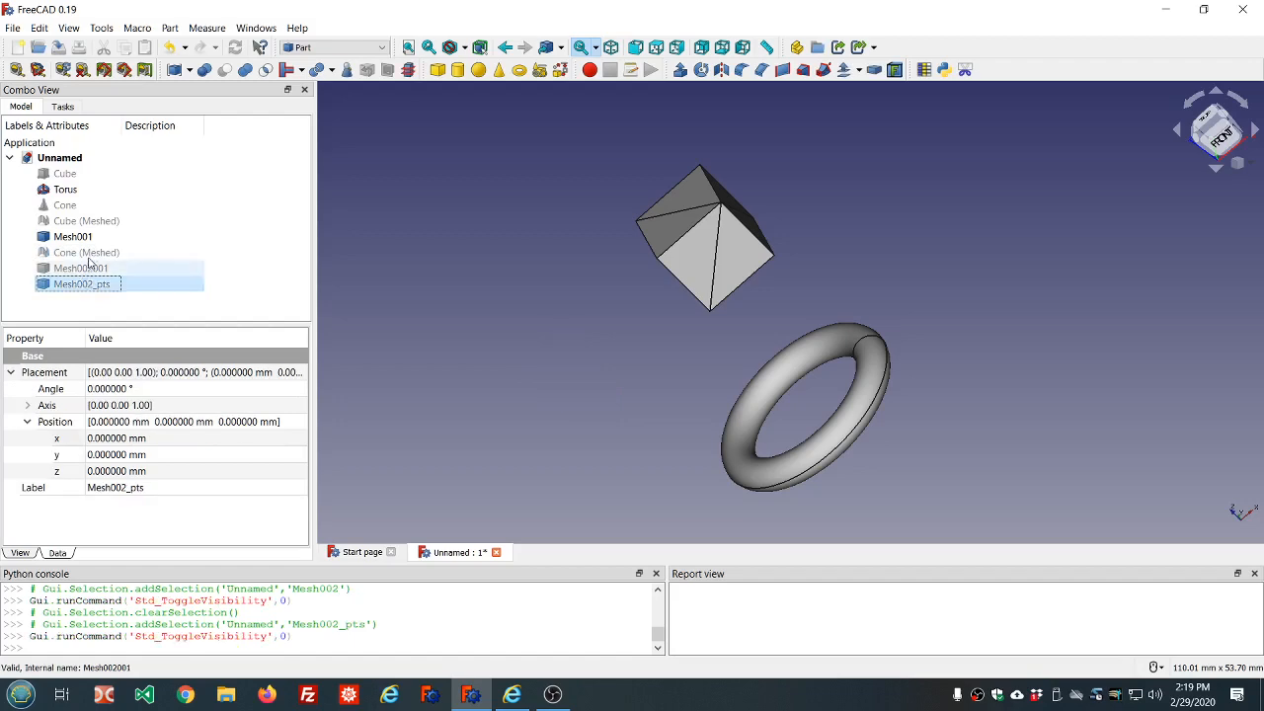
pyautogui.click(90, 260)
pyautogui.press('space')
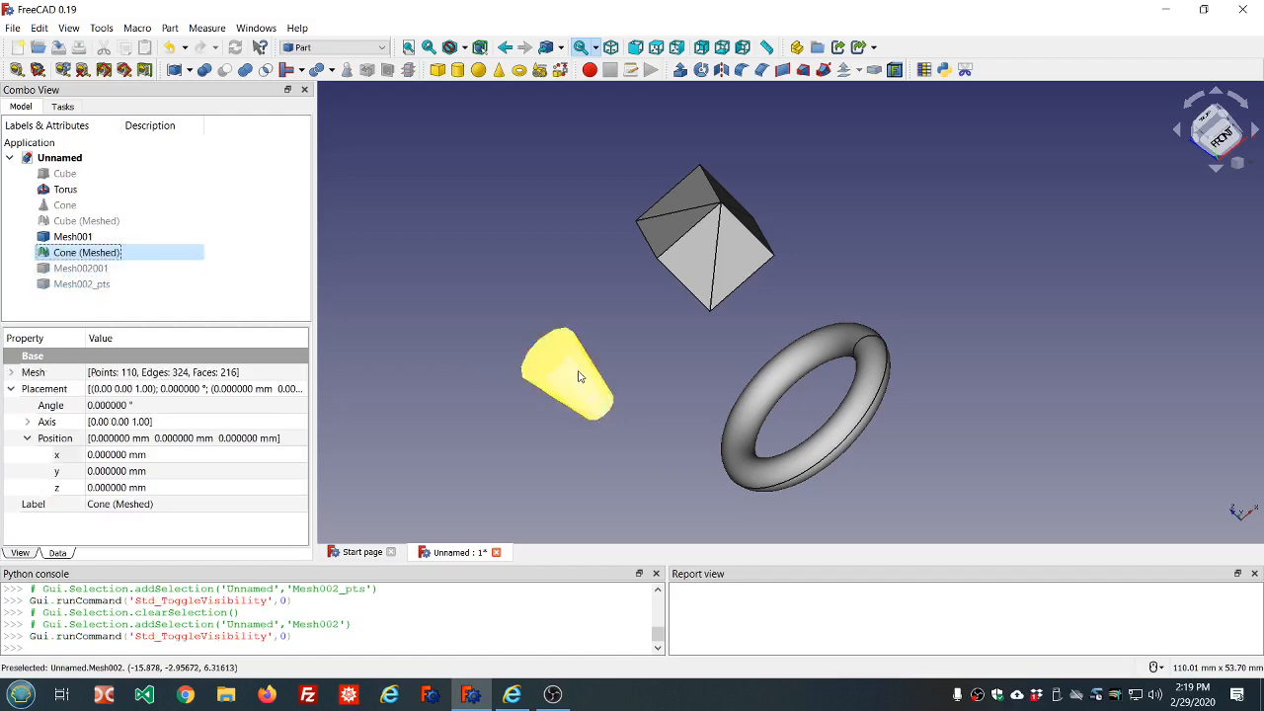
# Pick the meshed cone at several spots on its top and sides to check what can be selected, and clear the selection
pyautogui.scroll(5, 581, 375)
pyautogui.click(491, 261)
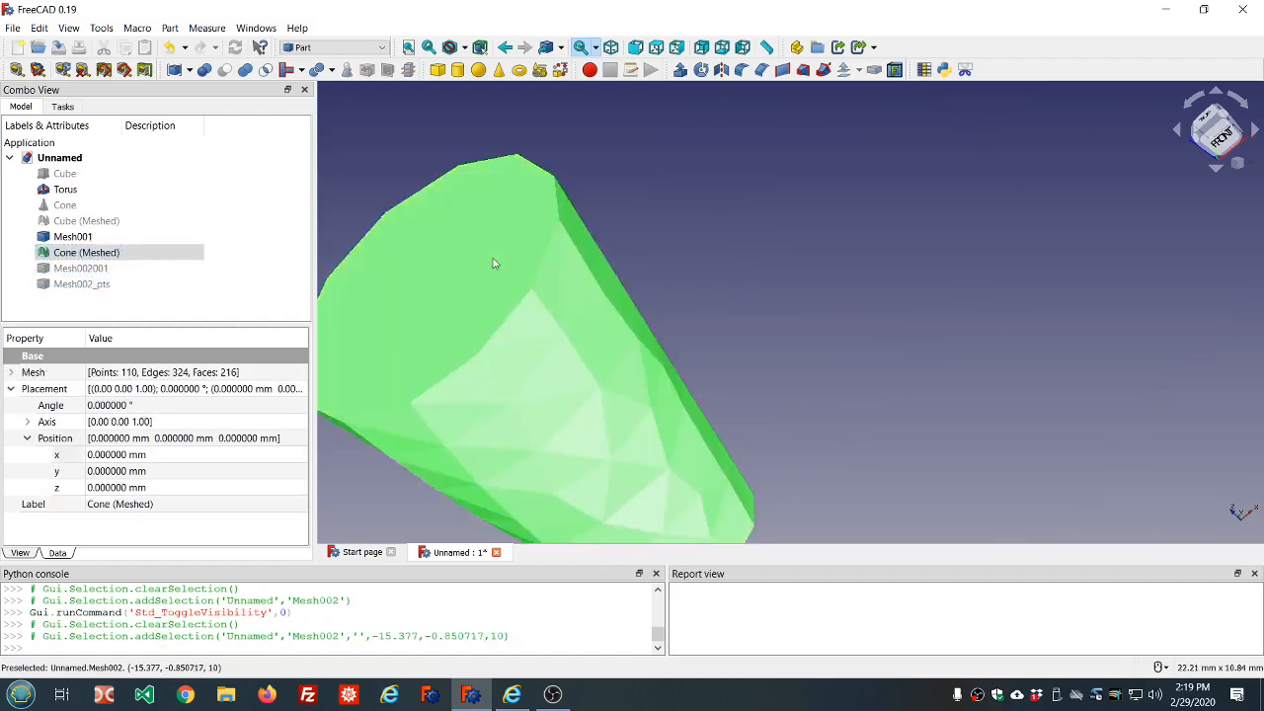
pyautogui.scroll(-5, 672, 237)
pyautogui.click(697, 225)
pyautogui.click(592, 301)
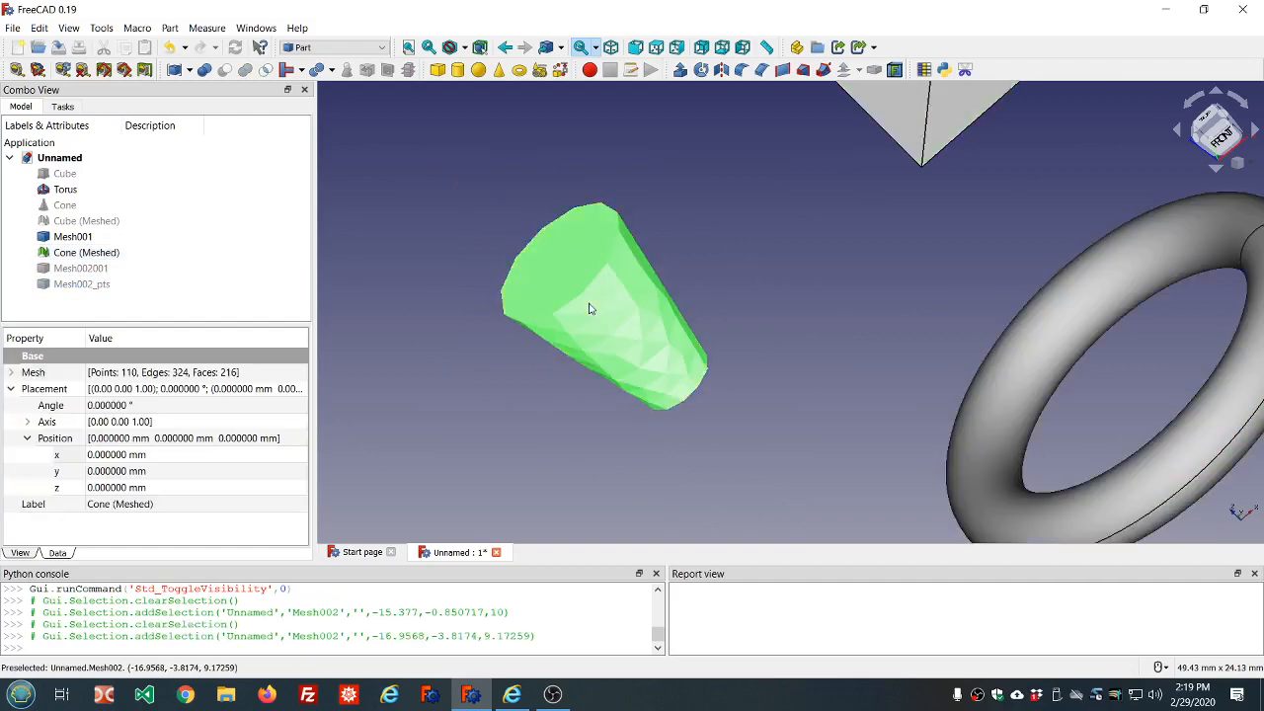
pyautogui.click(772, 209)
pyautogui.click(592, 288)
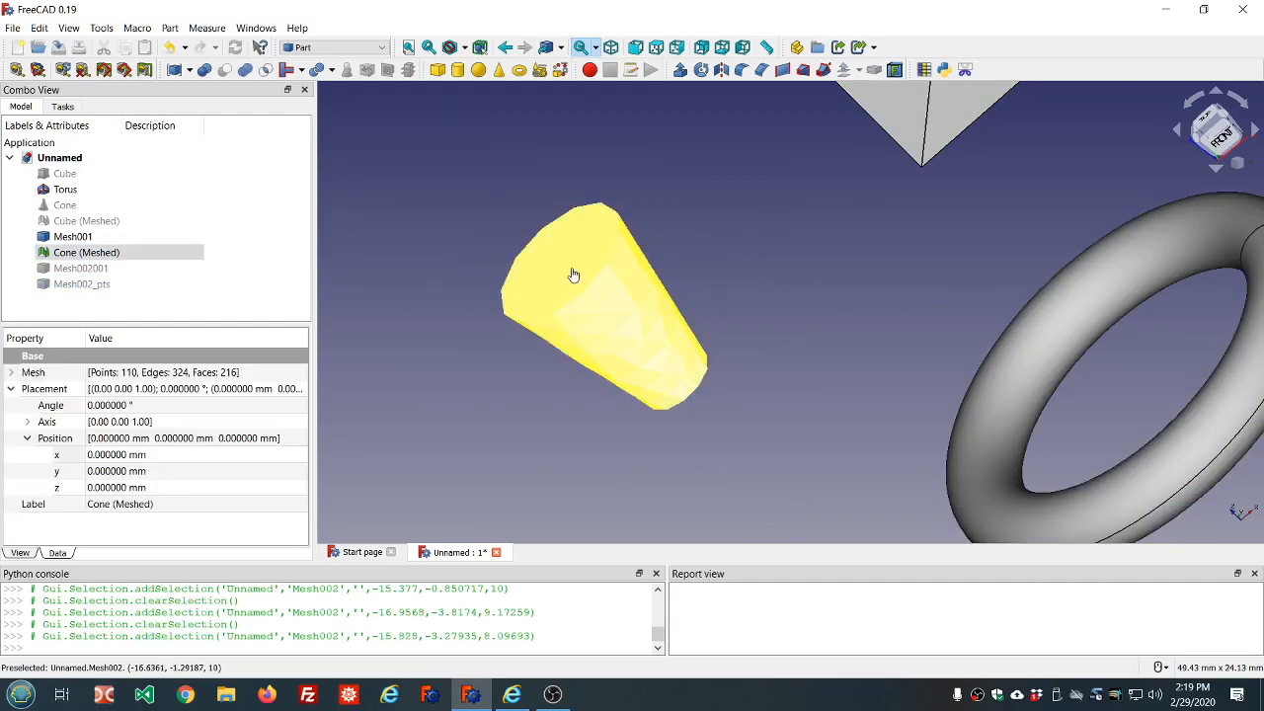
pyautogui.click(576, 277)
pyautogui.click(721, 276)
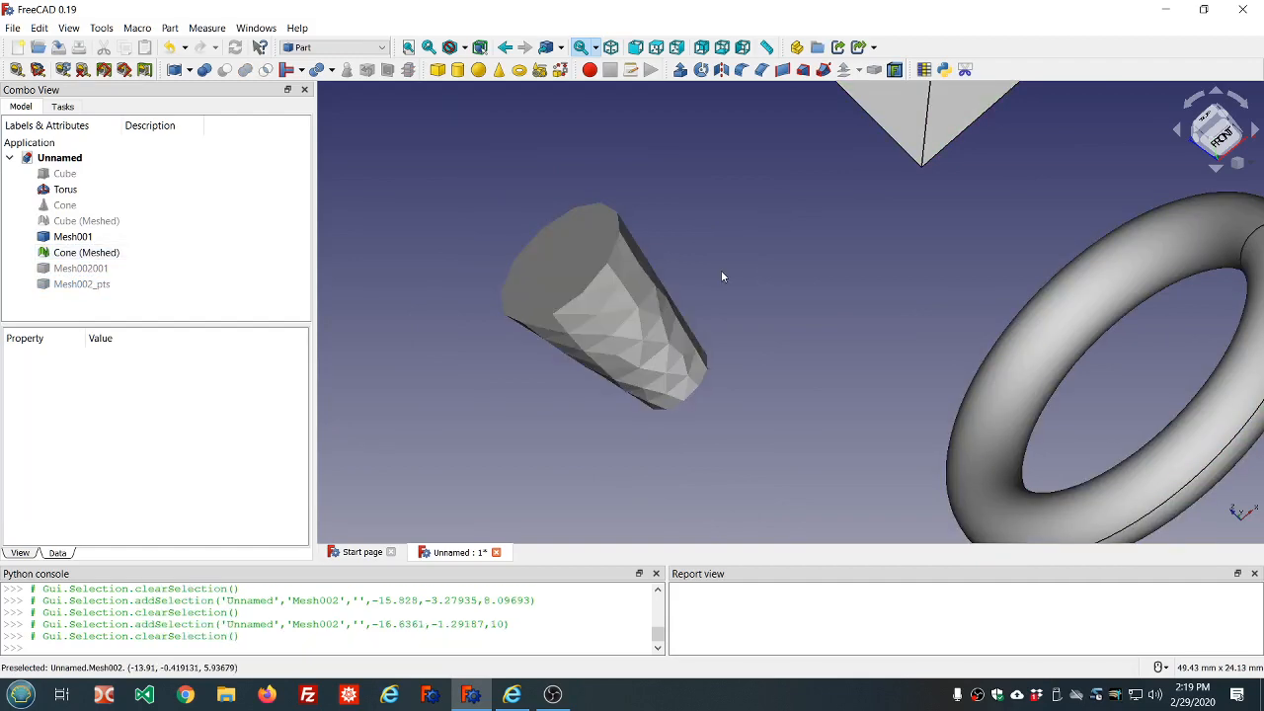
# Hide the meshed cone and show the points object created from it again
pyautogui.click(135, 252)
pyautogui.press('space')
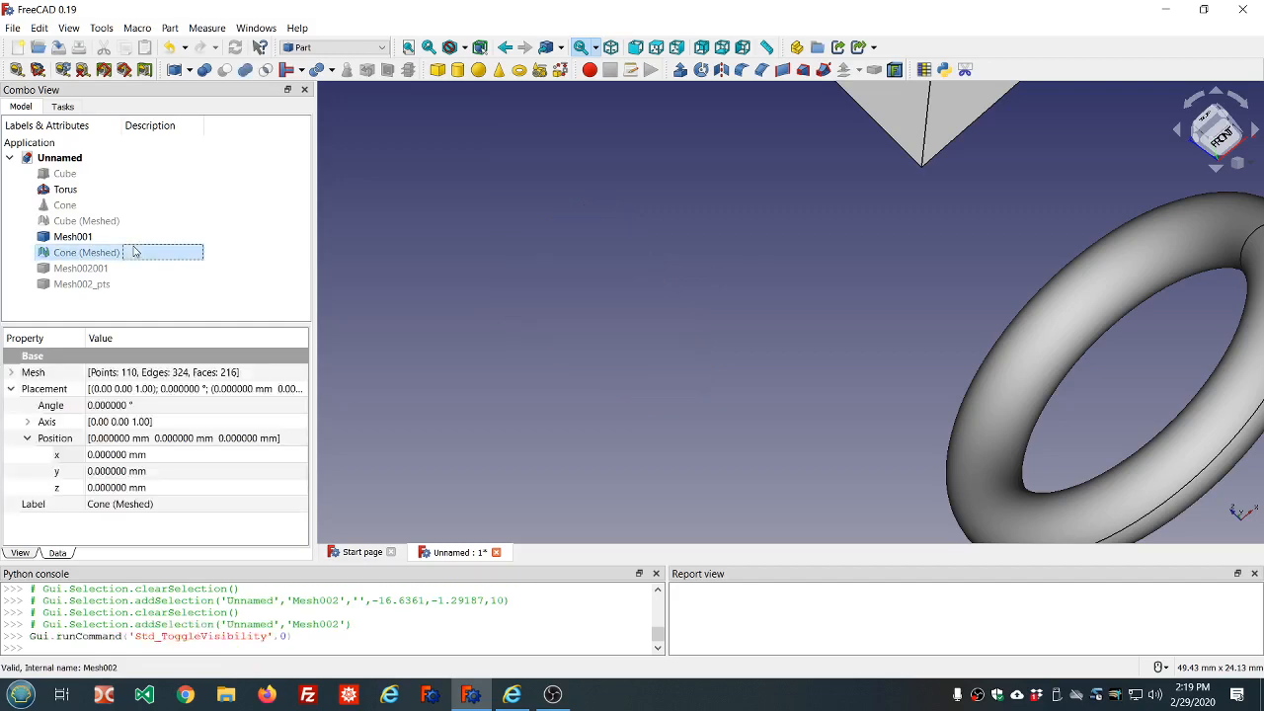
pyautogui.click(84, 285)
pyautogui.press('space')
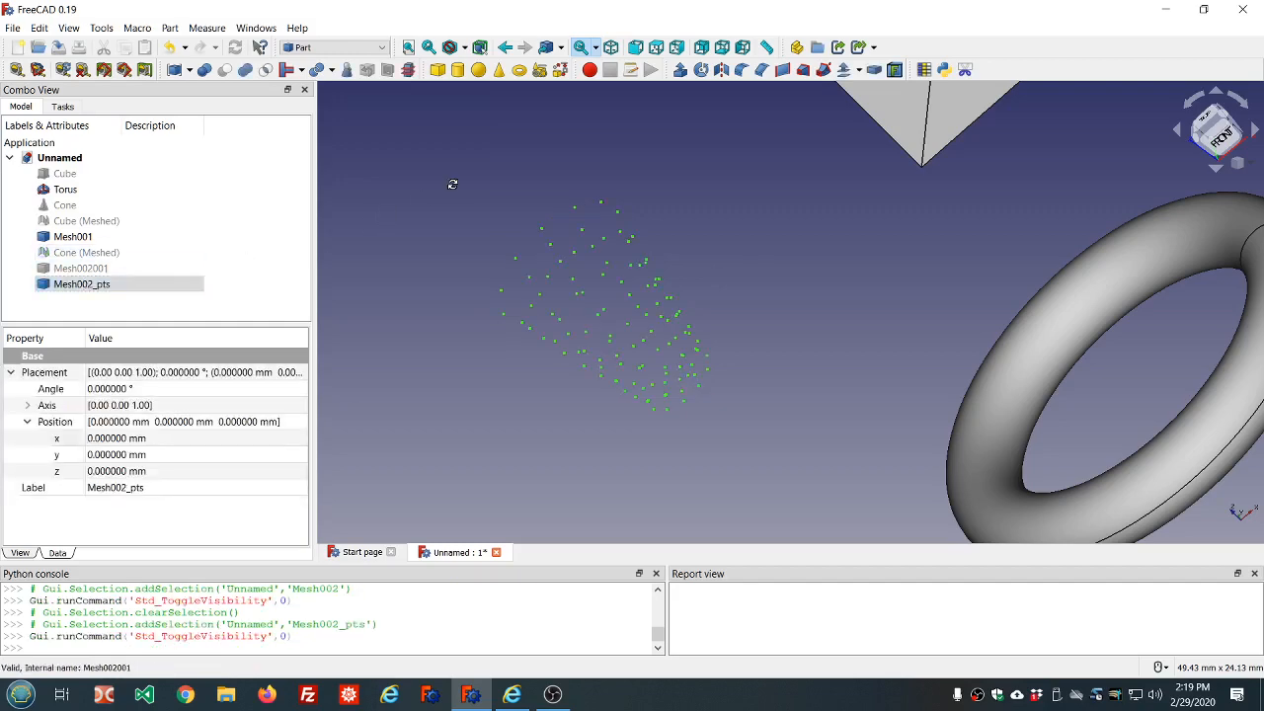
pyautogui.moveTo(452, 187); pyautogui.dragTo(414, 120, button='middle')
pyautogui.scroll(-2, 494, 153)
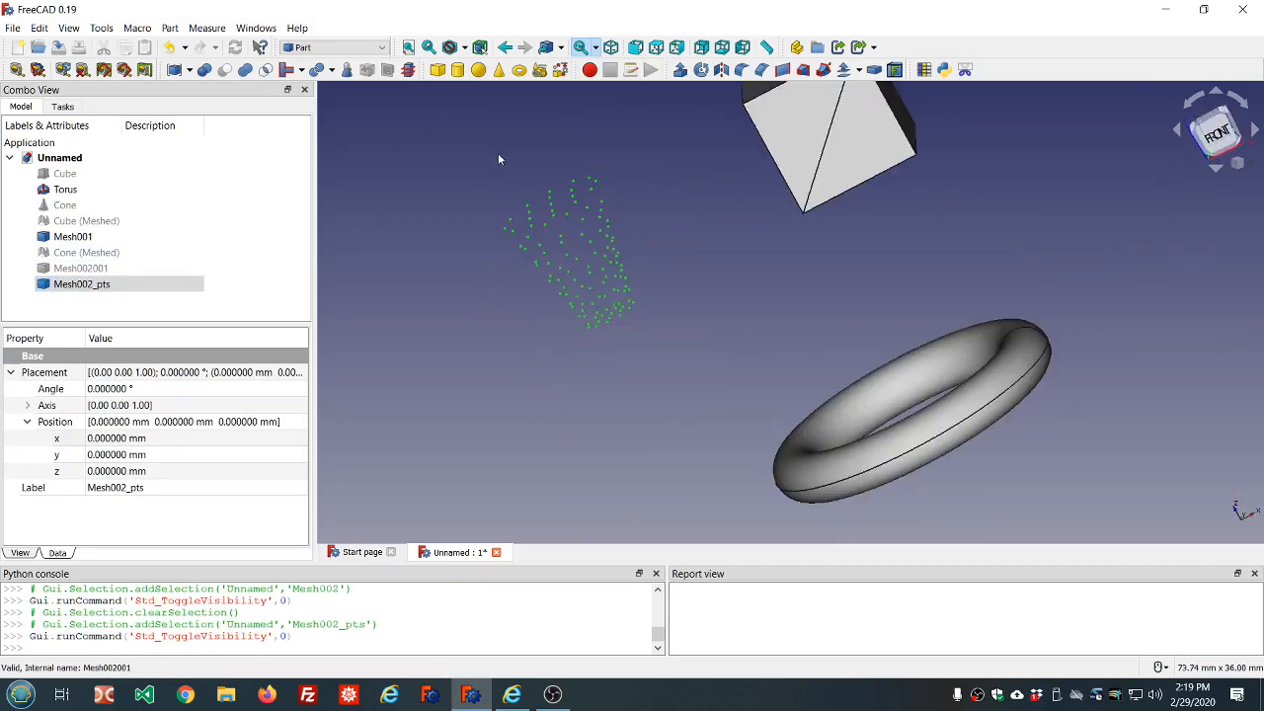
pyautogui.scroll(5, 489, 139)
# In the Sketcher workbench, create a sketch attached by ThreePointsPlane to three vertices on the wide end of the cone's points object
pyautogui.click(384, 47)
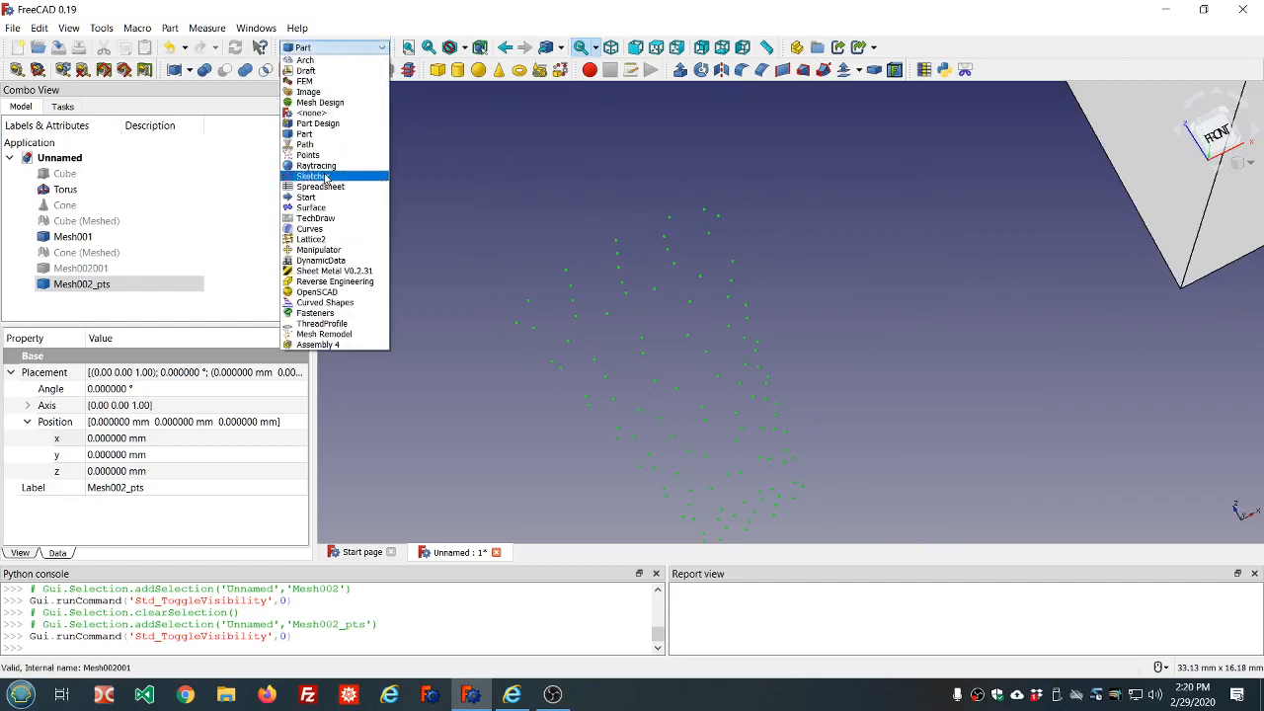
pyautogui.click(324, 176)
pyautogui.moveTo(540, 212); pyautogui.dragTo(549, 171, button='middle')
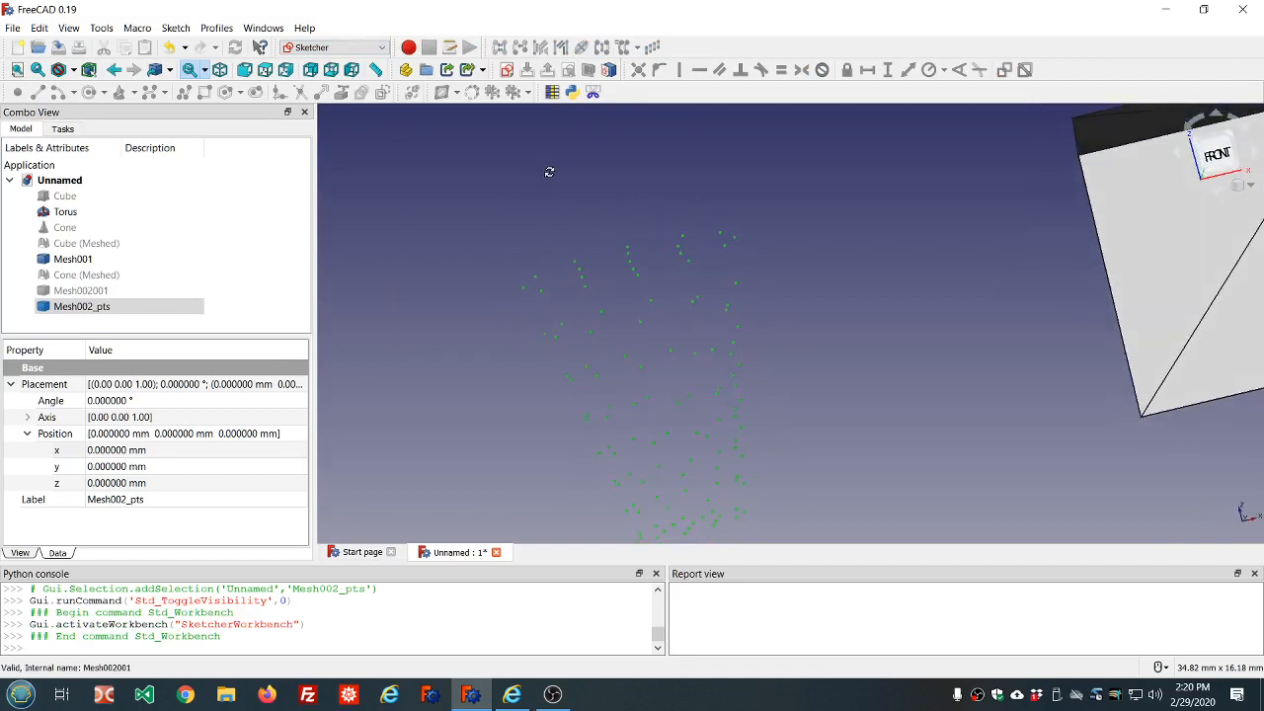
pyautogui.click(523, 287)
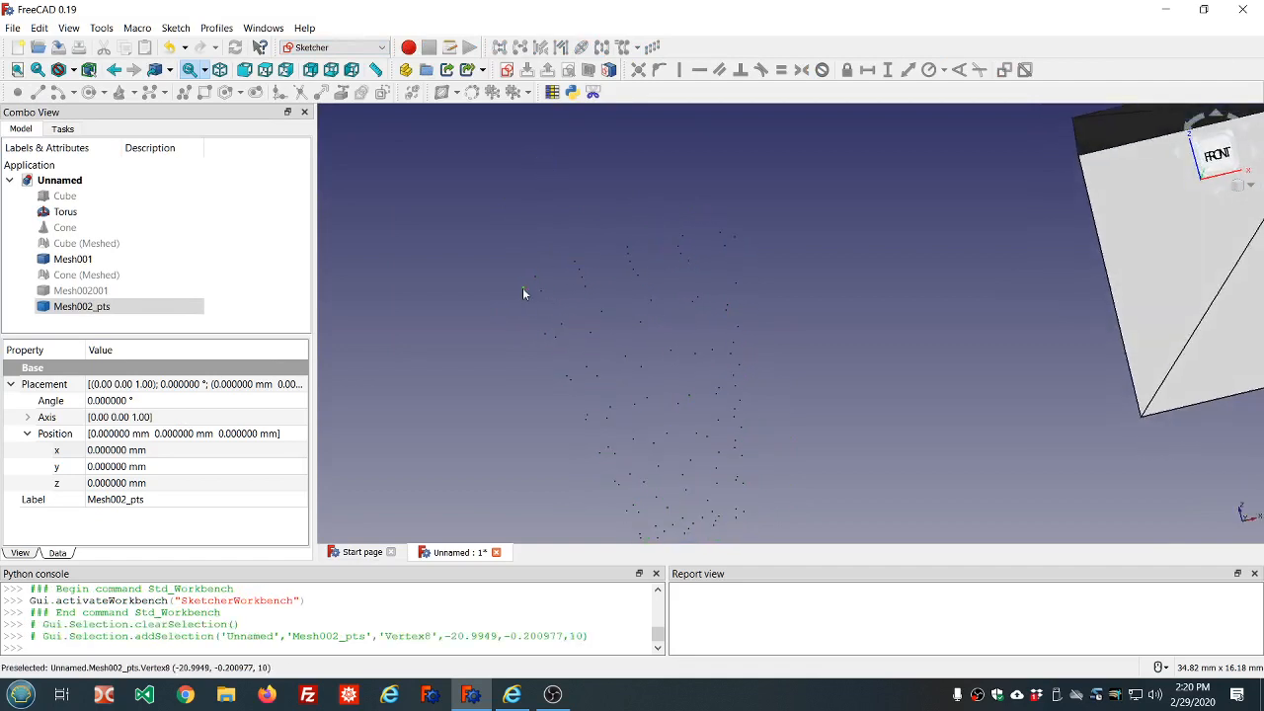
pyautogui.keyDown('ctrl'); pyautogui.click(682, 235); pyautogui.keyUp('ctrl')
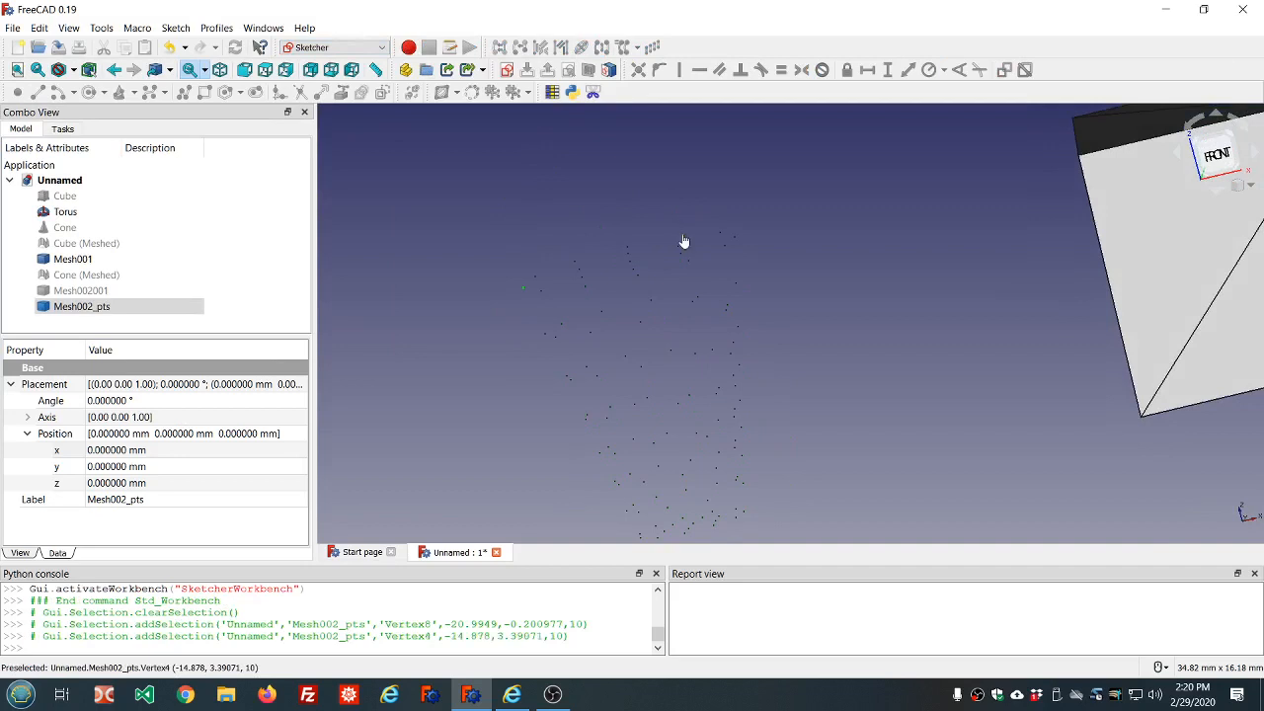
pyautogui.keyDown('ctrl'); pyautogui.click(728, 251); pyautogui.keyUp('ctrl')
pyautogui.moveTo(820, 266); pyautogui.dragTo(863, 343, button='middle')
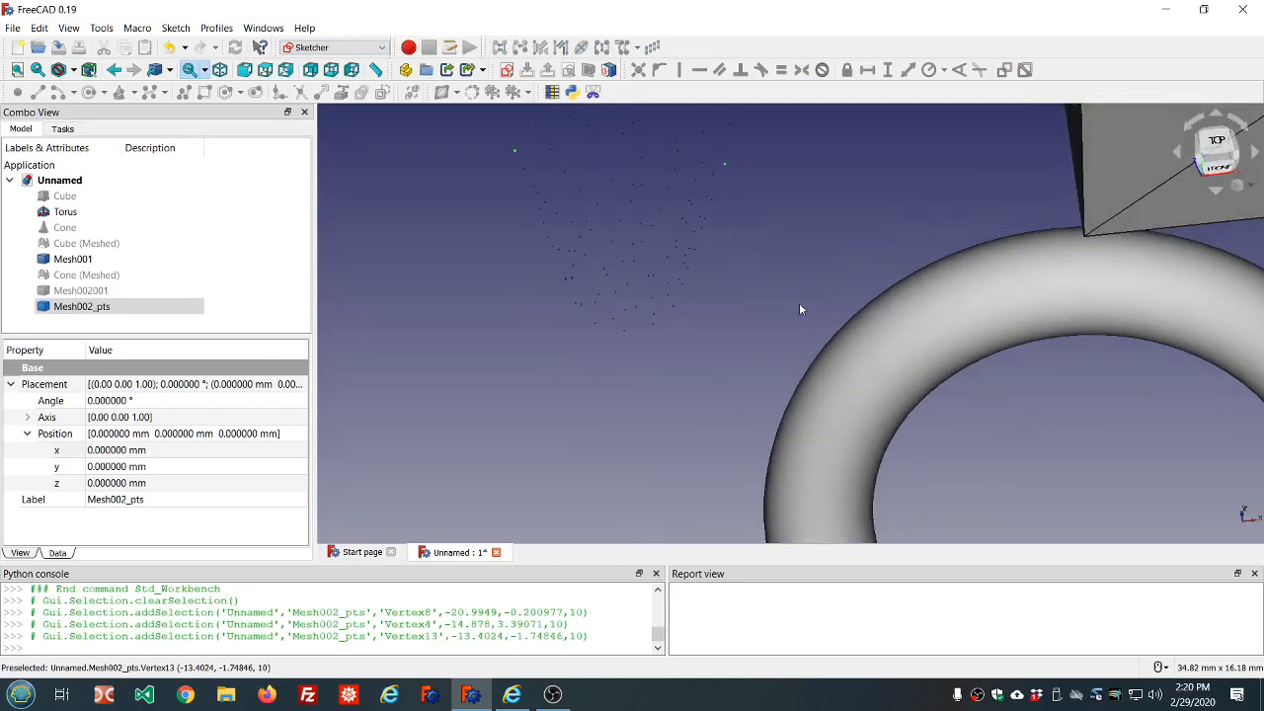
pyautogui.click(508, 71)
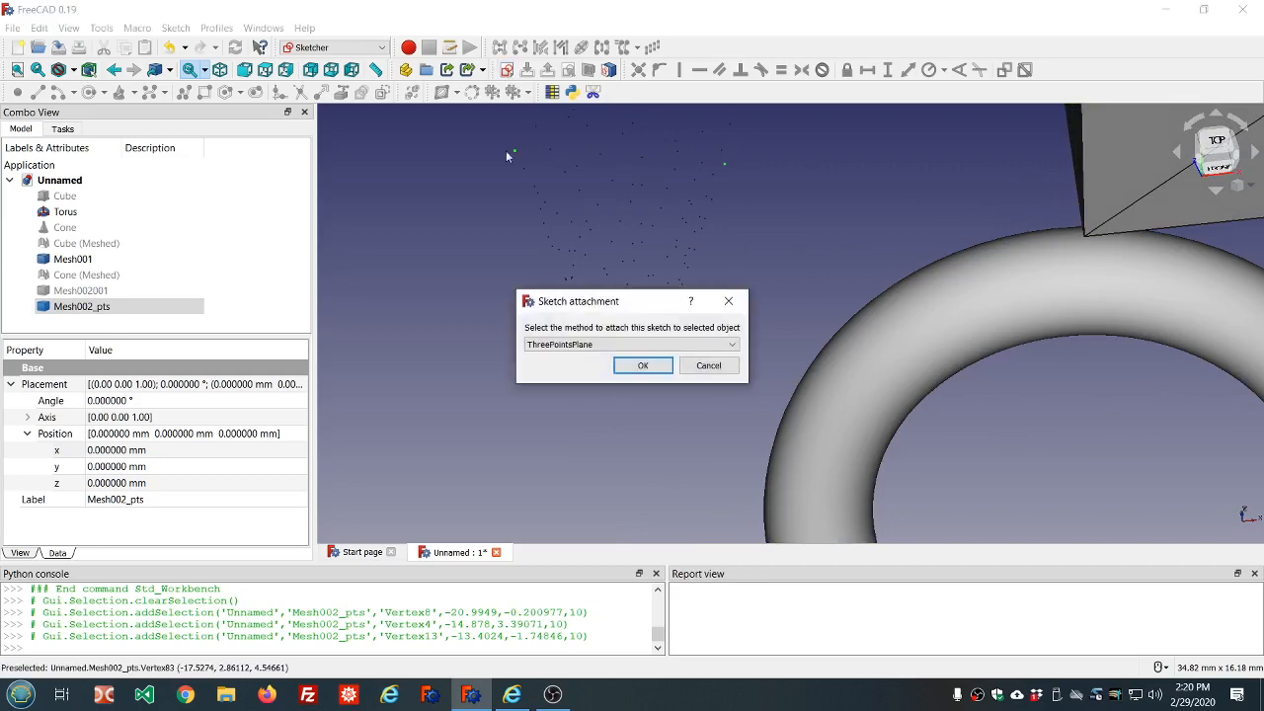
pyautogui.click(643, 366)
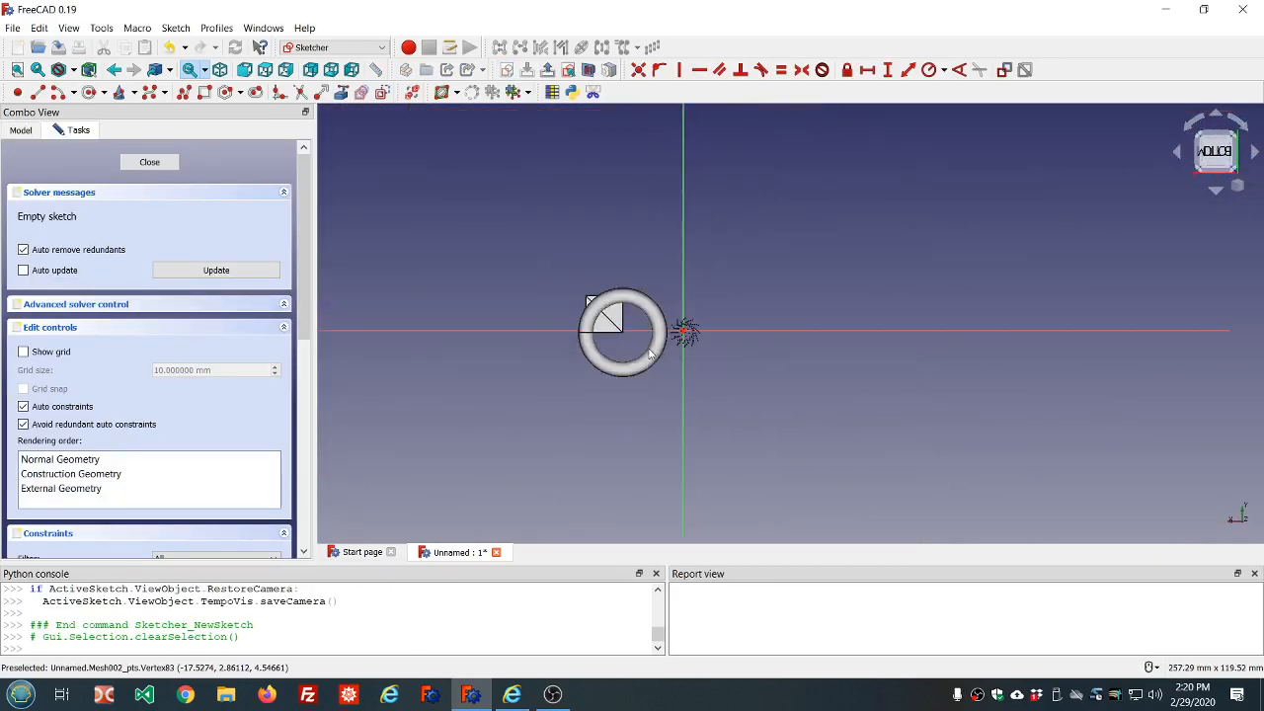
# Link three vertices on the cone's wide end into the sketch as external geometry and close the sketch
pyautogui.scroll(8, 658, 345)
pyautogui.scroll(4, 775, 335)
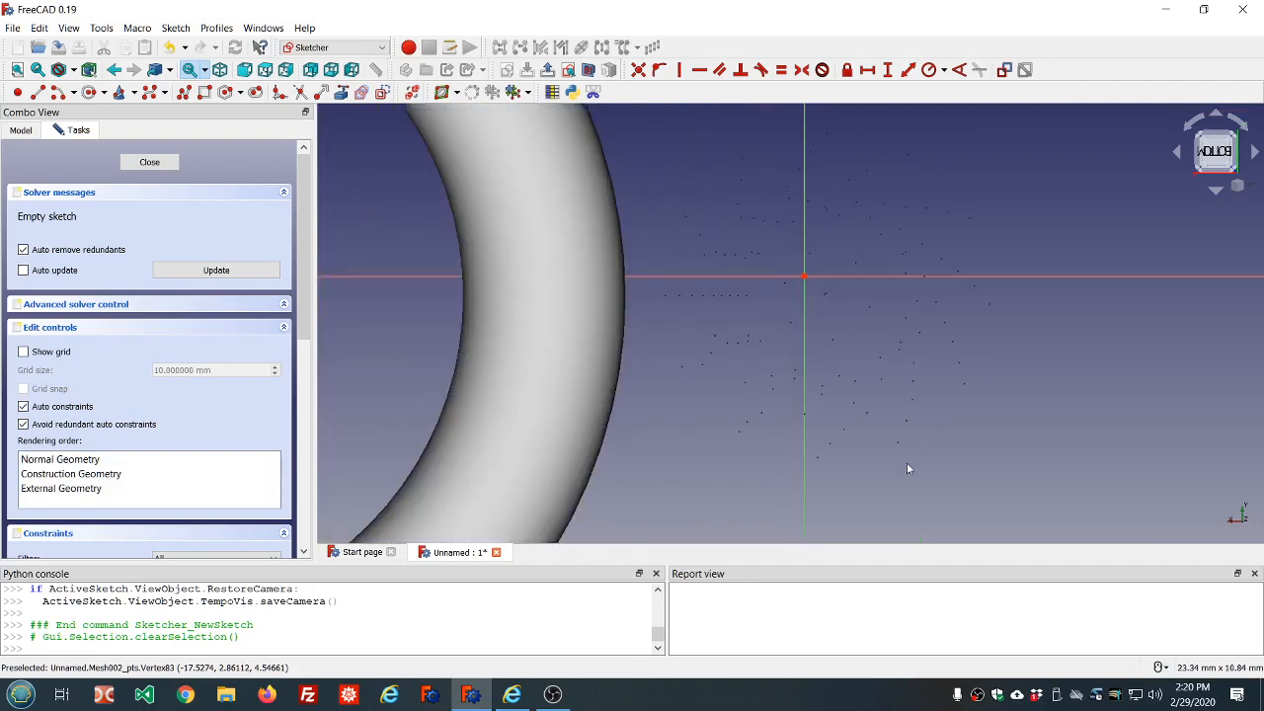
pyautogui.moveTo(906, 462)
pyautogui.mouseDown(button='middle')
pyautogui.moveTo(863, 266)
pyautogui.moveTo(873, 326)
pyautogui.mouseUp(button='middle')
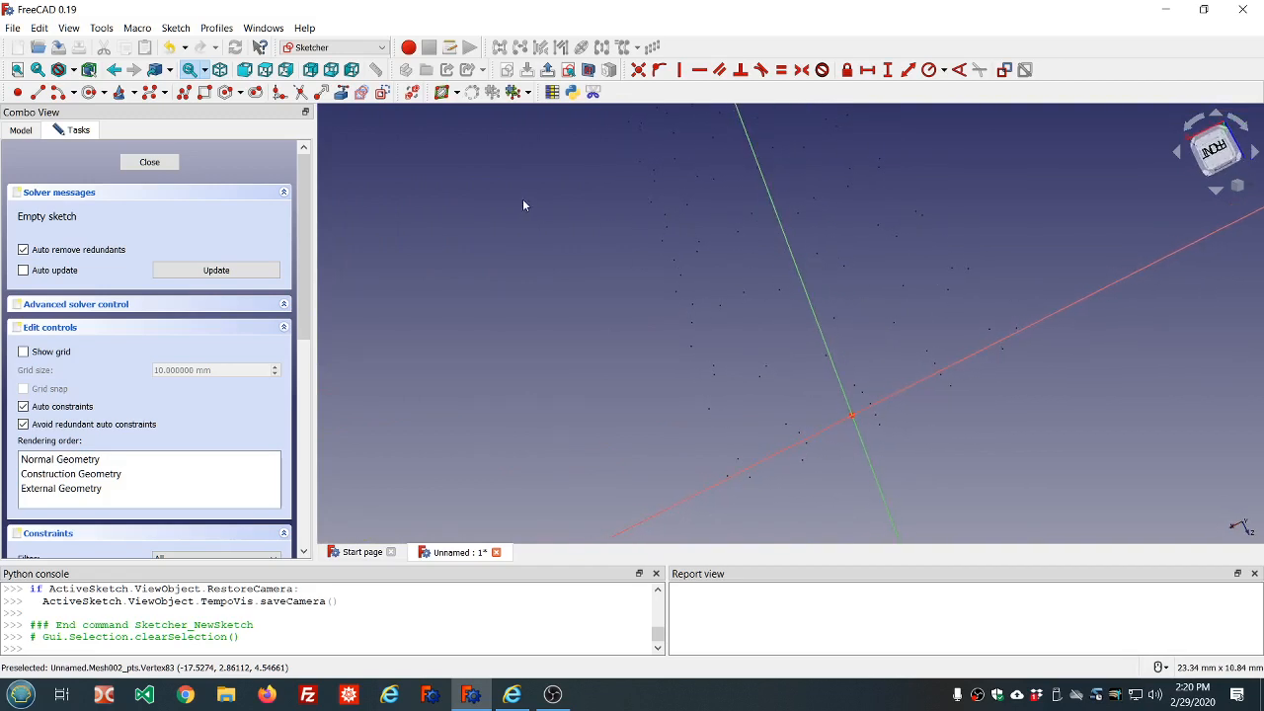
pyautogui.click(343, 93)
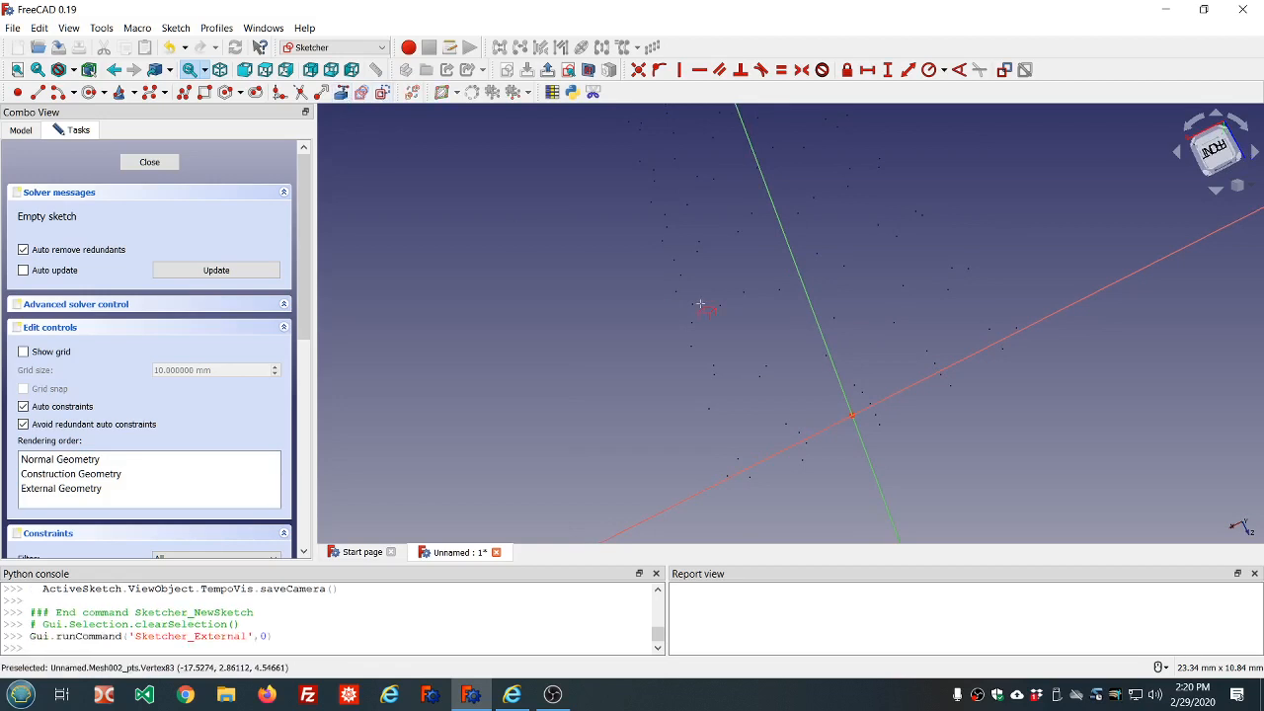
pyautogui.click(727, 477)
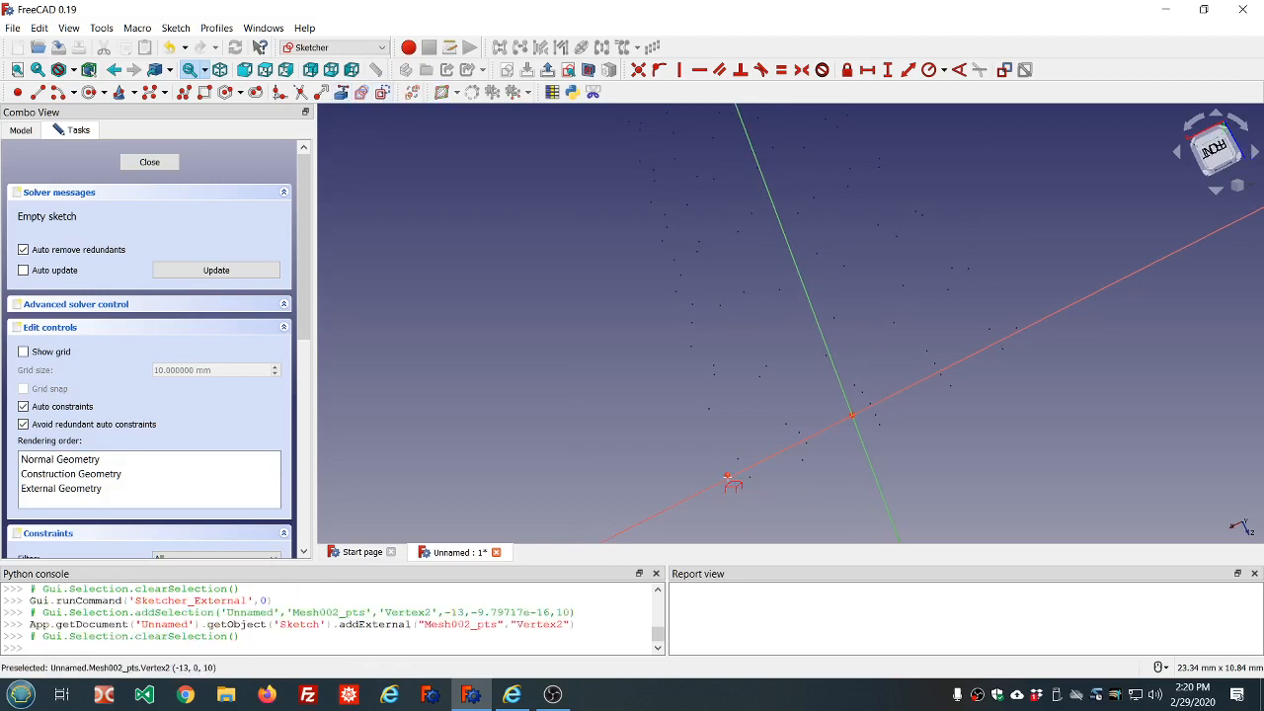
pyautogui.click(856, 385)
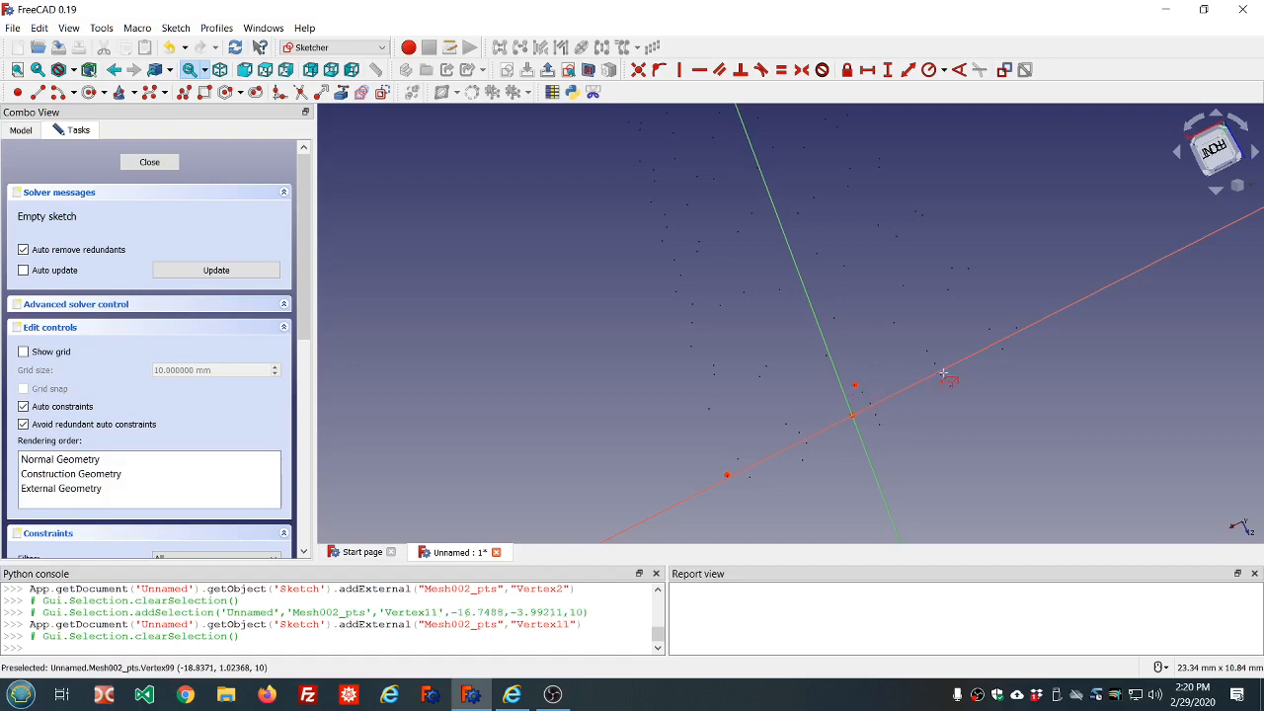
pyautogui.click(1002, 350)
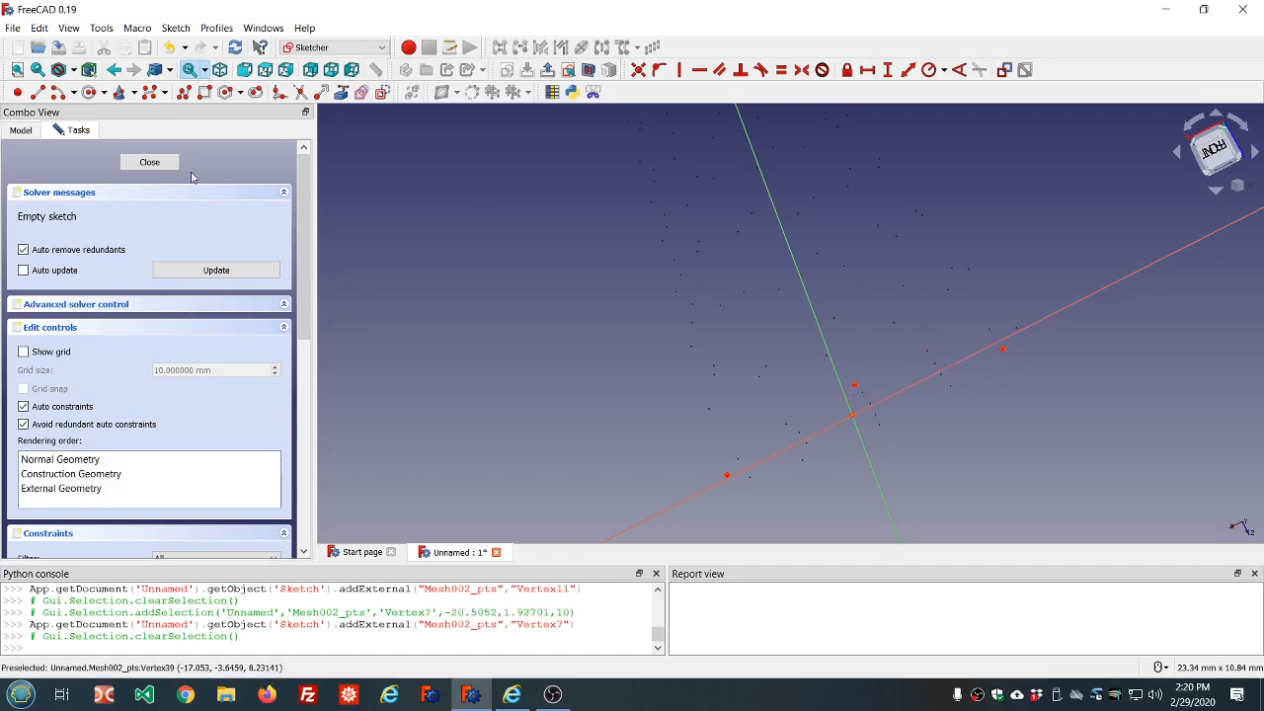
pyautogui.click(148, 162)
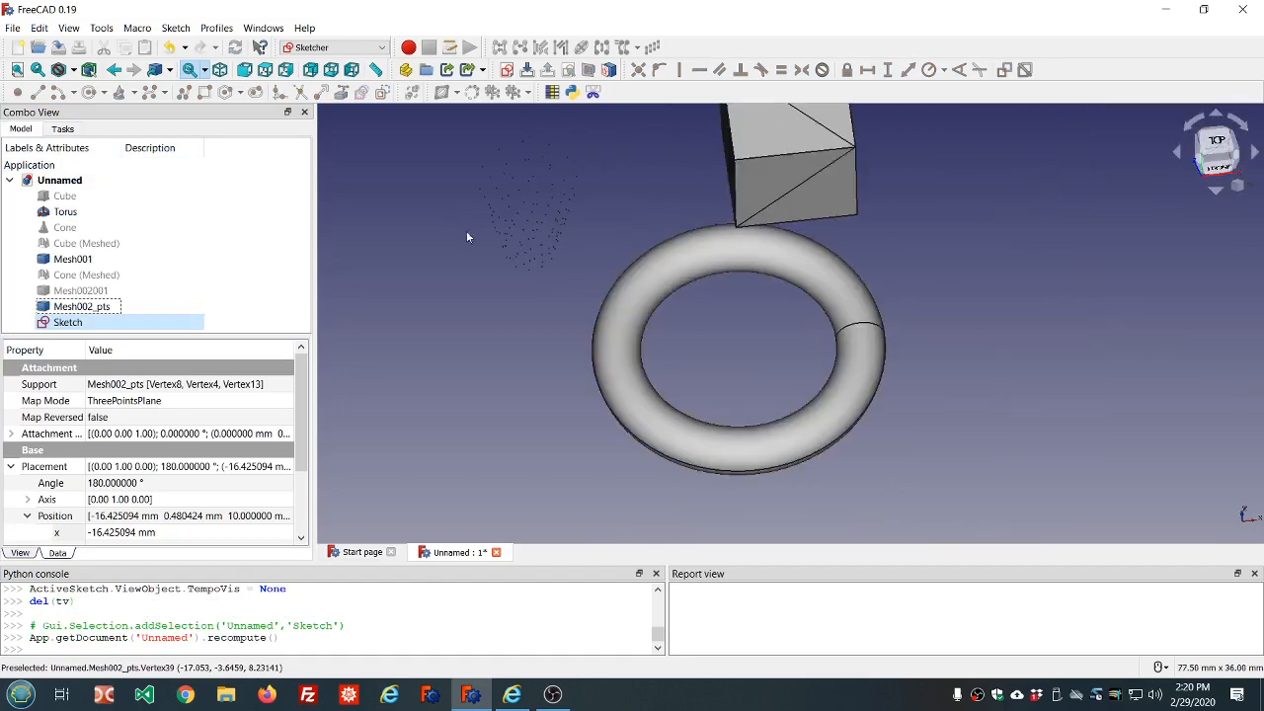
# Reopen the sketch for editing and hide the torus and Mesh001 so only the cone's points surround it
pyautogui.doubleClick(185, 318)
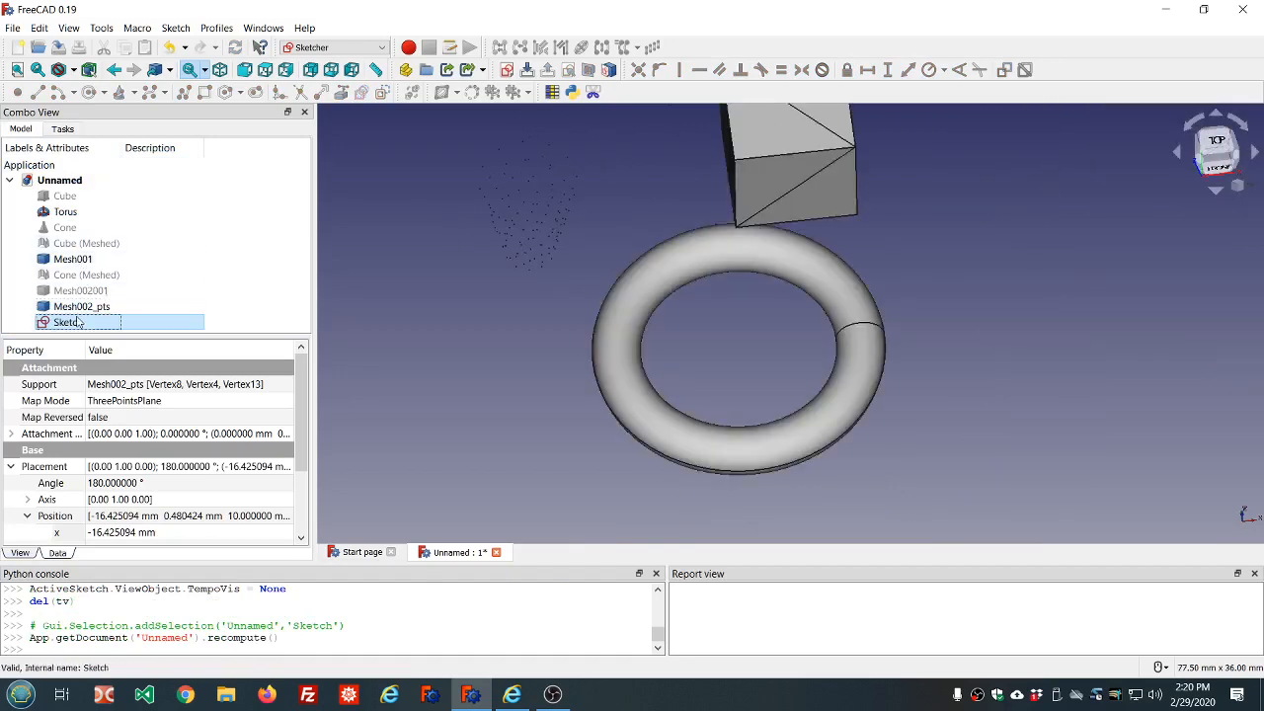
pyautogui.scroll(-3, 934, 282)
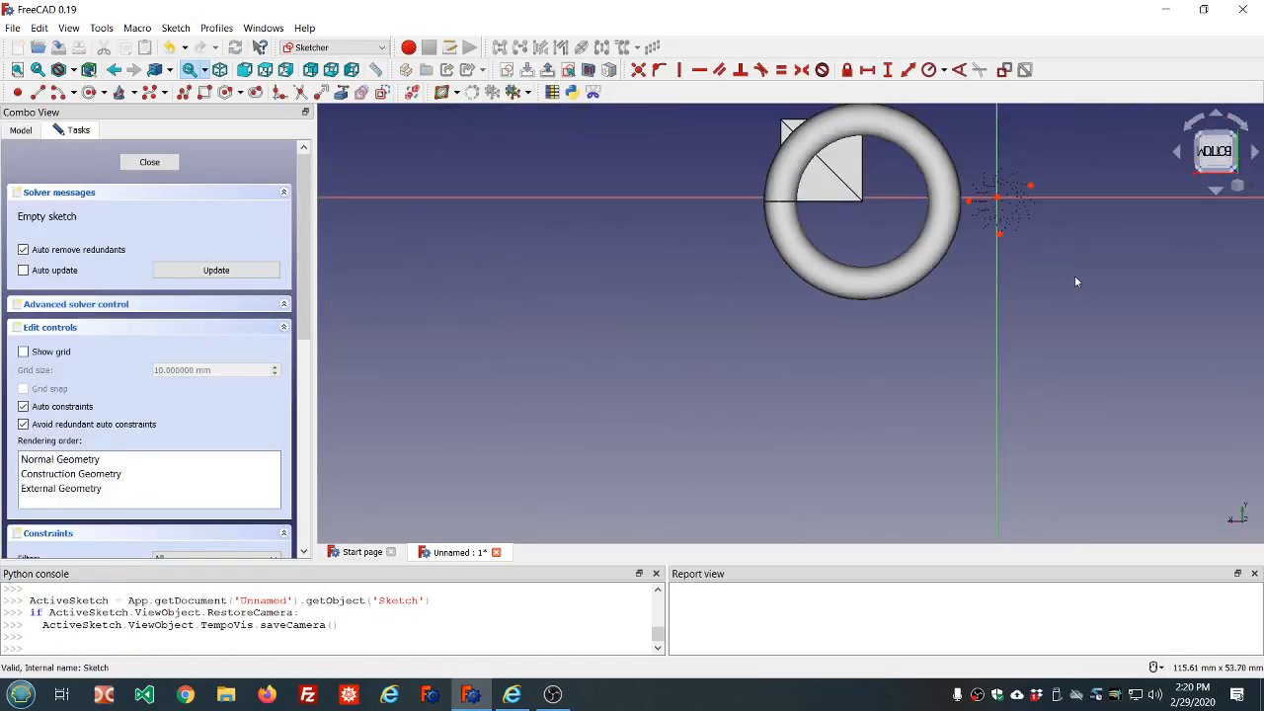
pyautogui.scroll(3, 1079, 259)
pyautogui.scroll(-3, 1027, 184)
pyautogui.scroll(4, 1073, 116)
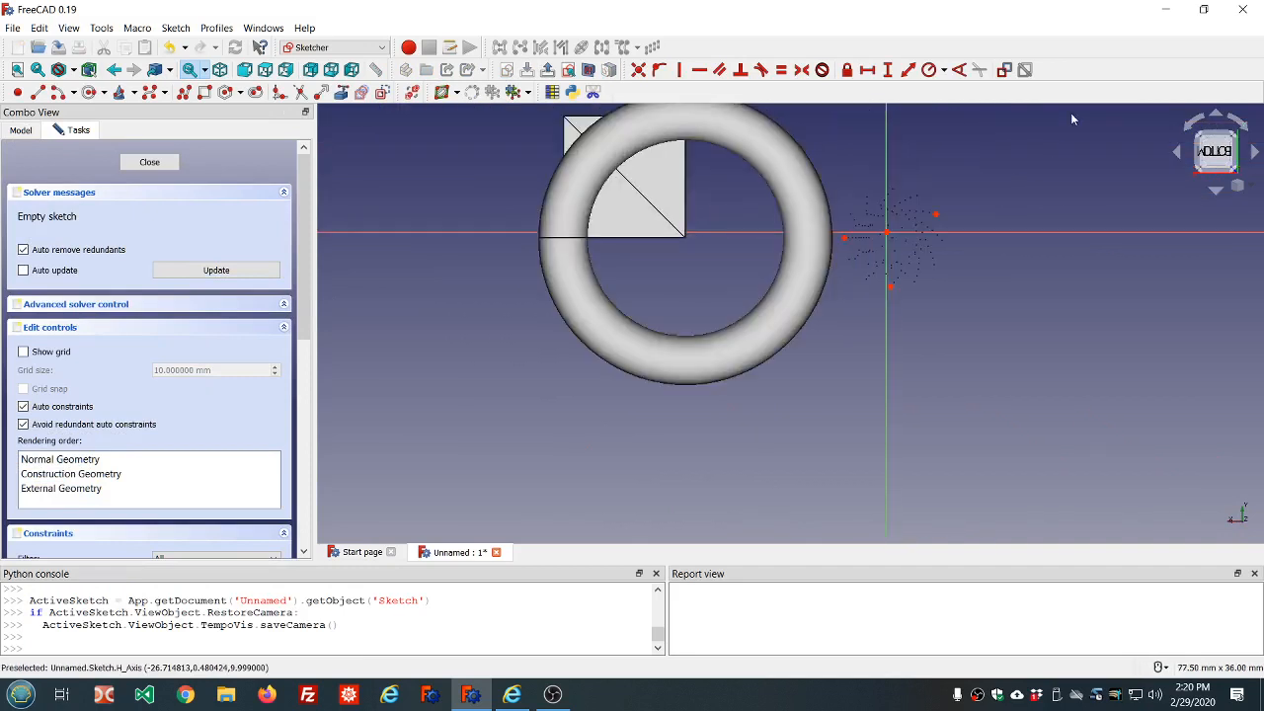
pyautogui.click(20, 130)
pyautogui.click(65, 215)
pyautogui.press('space')
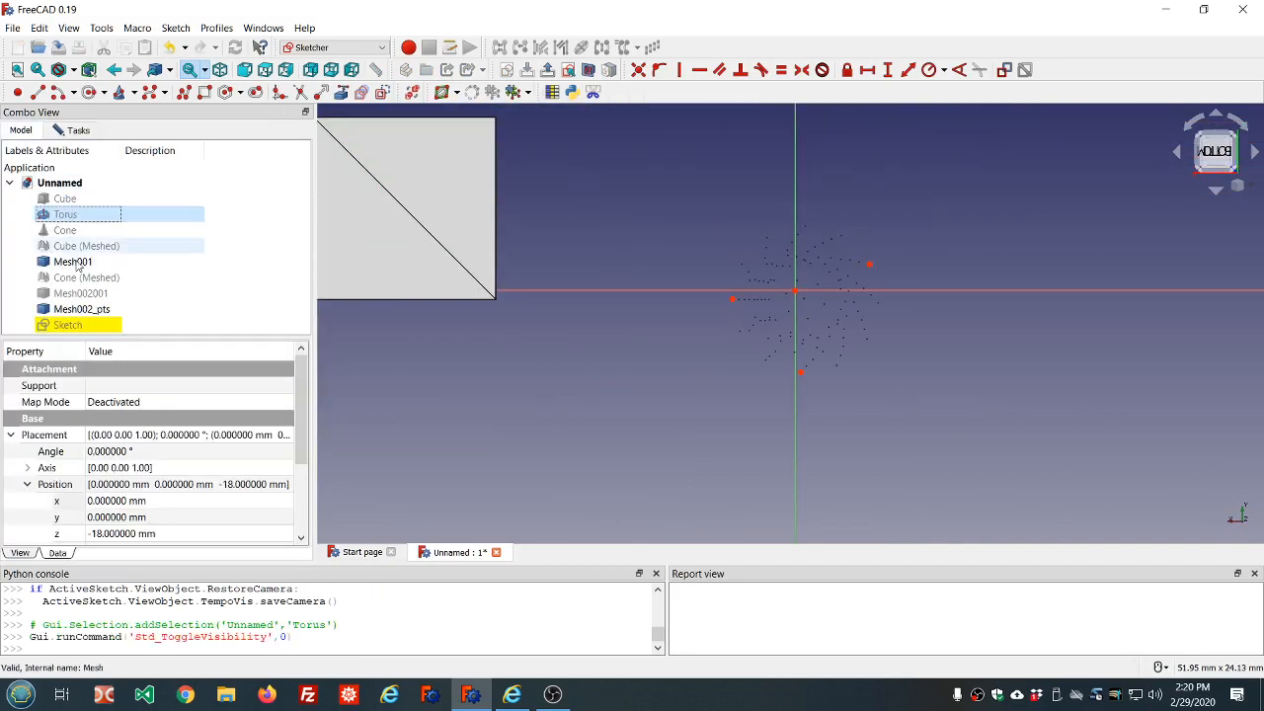
pyautogui.click(75, 262)
pyautogui.press('space')
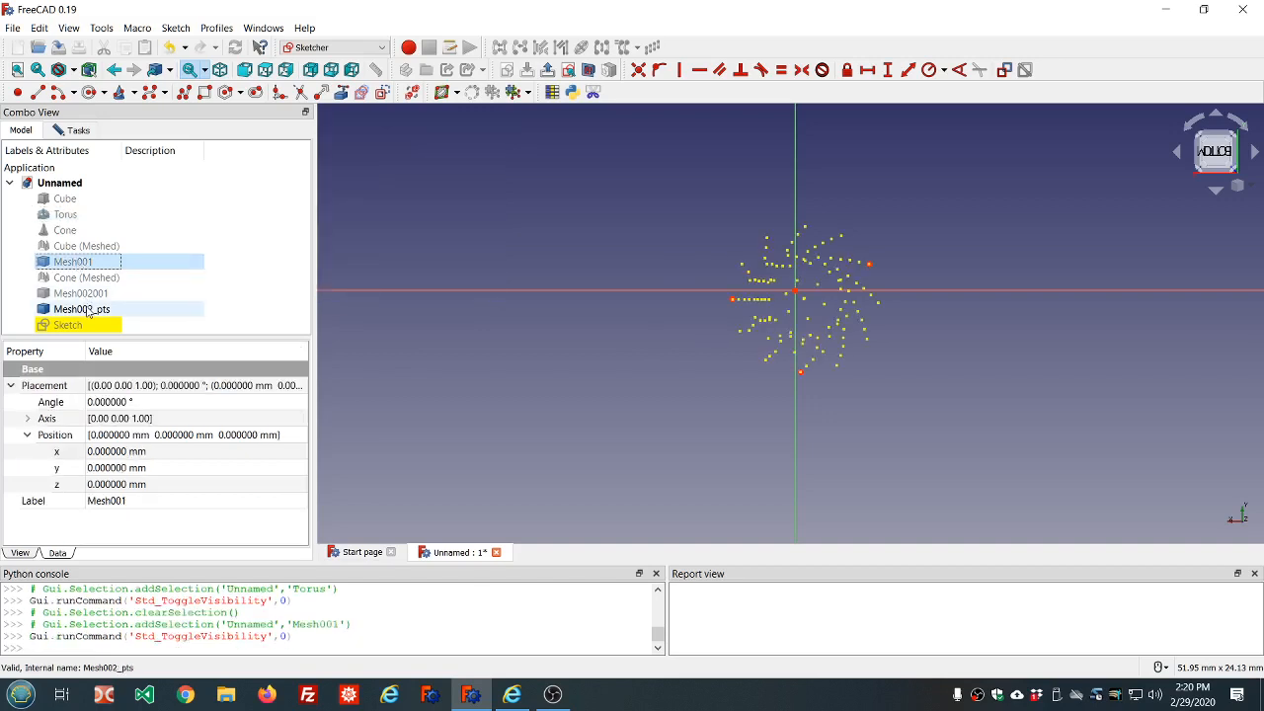
pyautogui.click(73, 133)
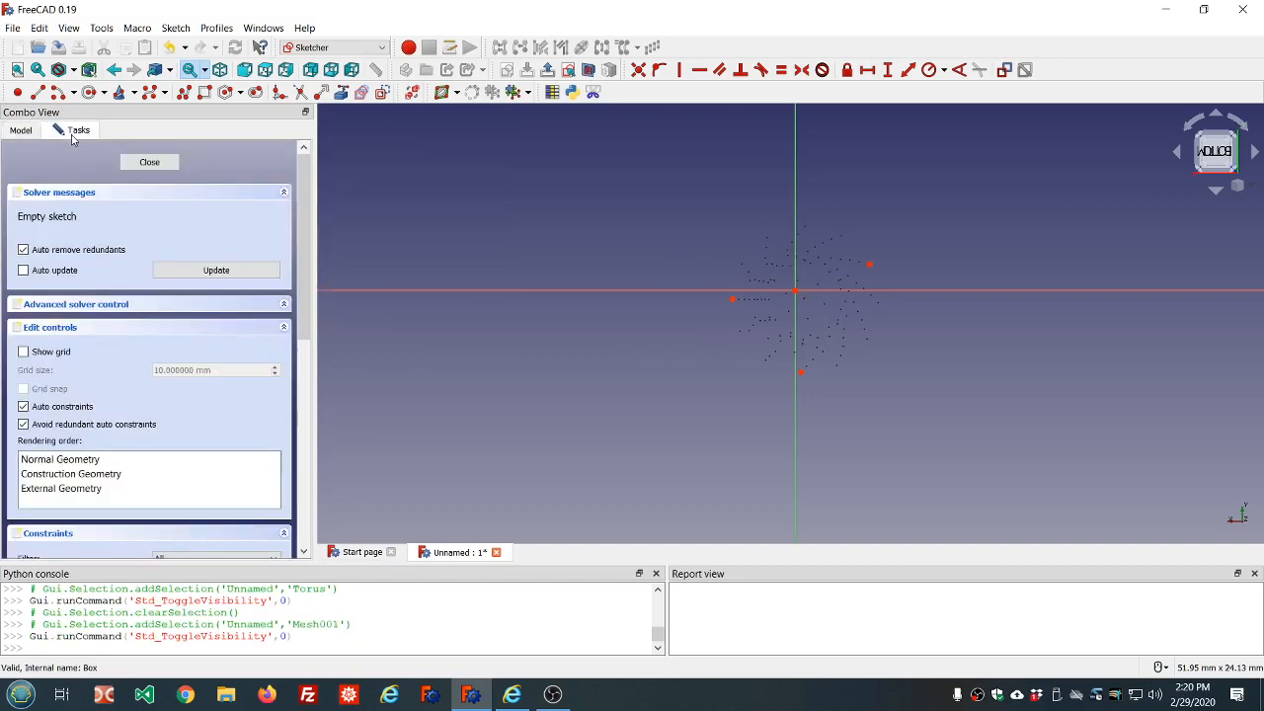
# Draw a circle by 3 rim points through the three external vertices and close the sketch
pyautogui.click(105, 93)
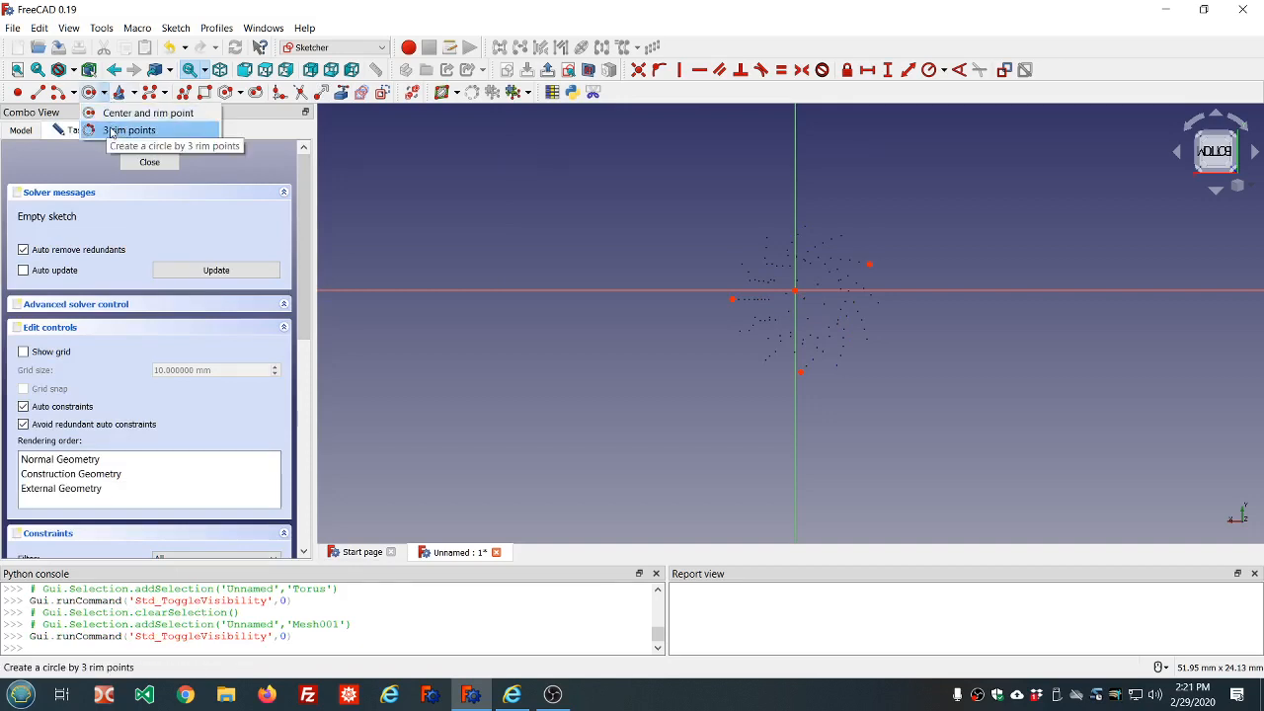
pyautogui.click(112, 133)
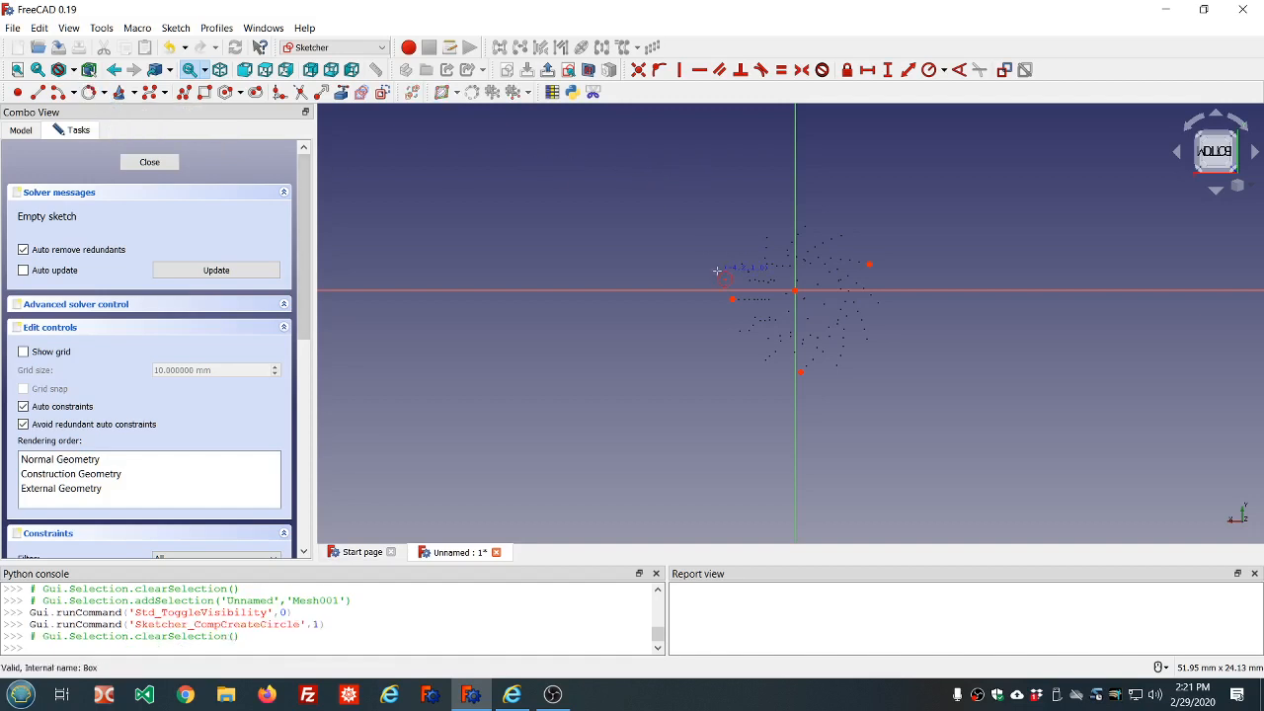
pyautogui.click(736, 299)
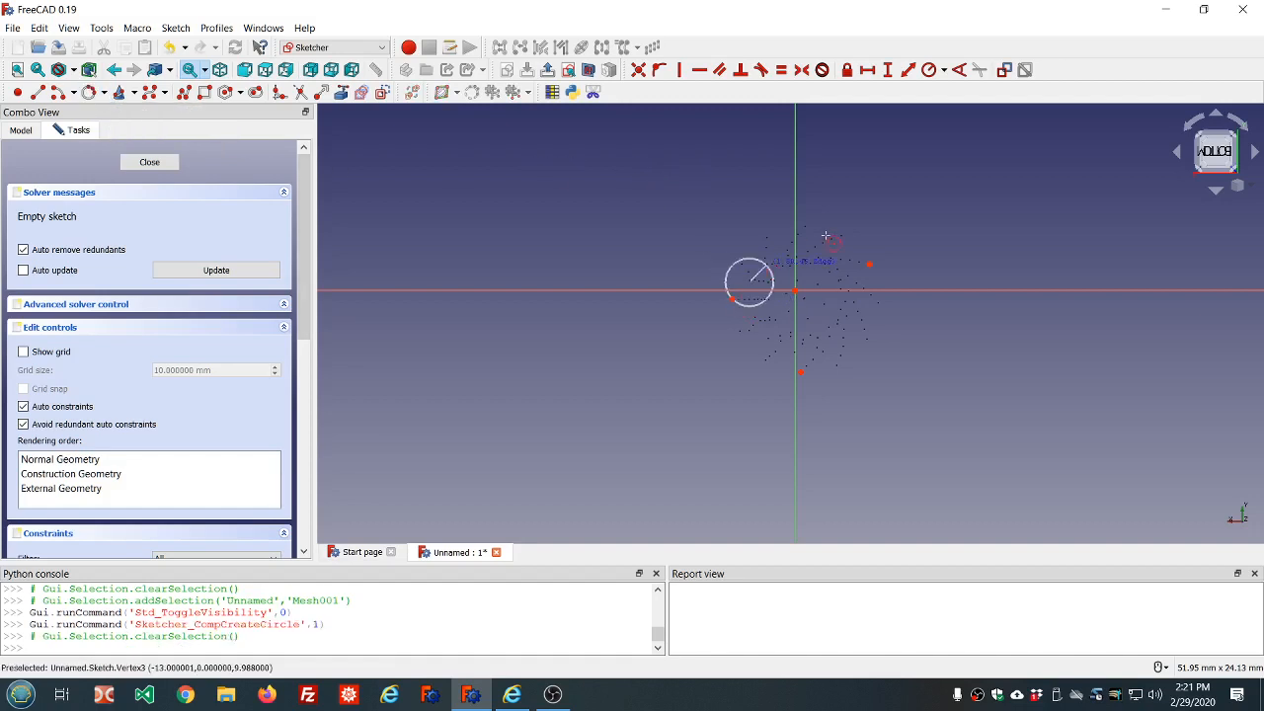
pyautogui.click(869, 264)
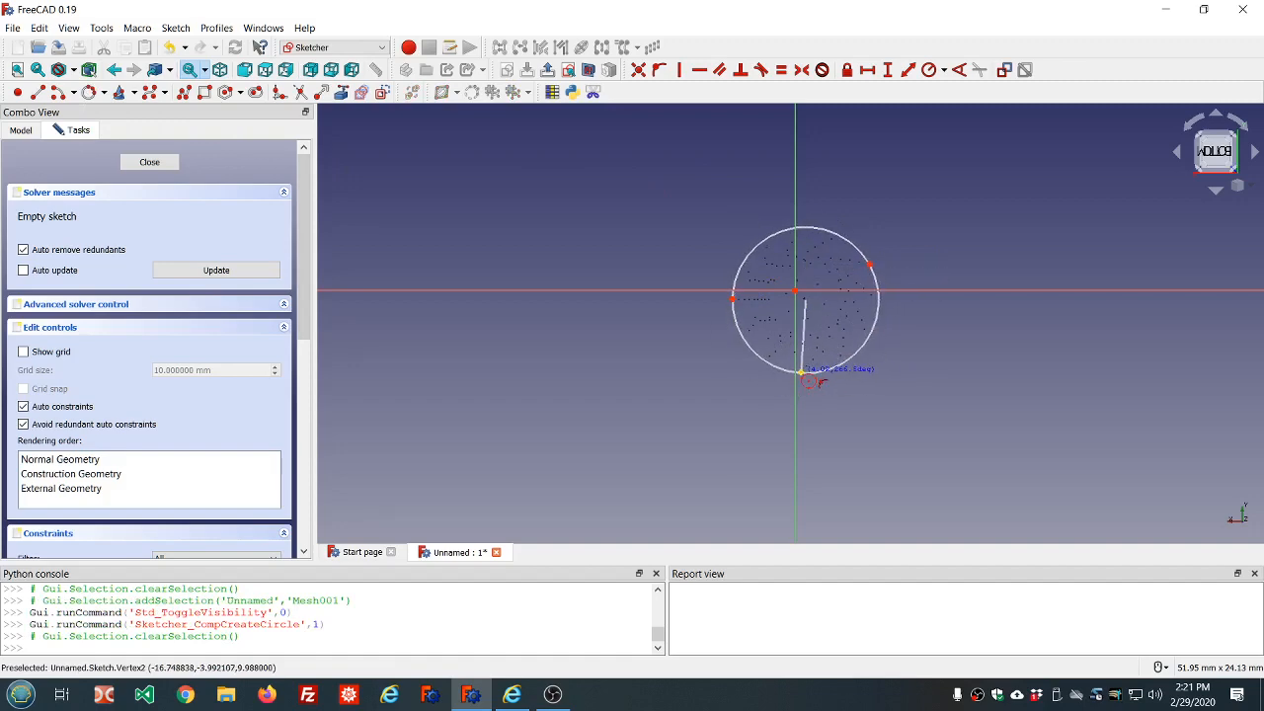
pyautogui.click(802, 374)
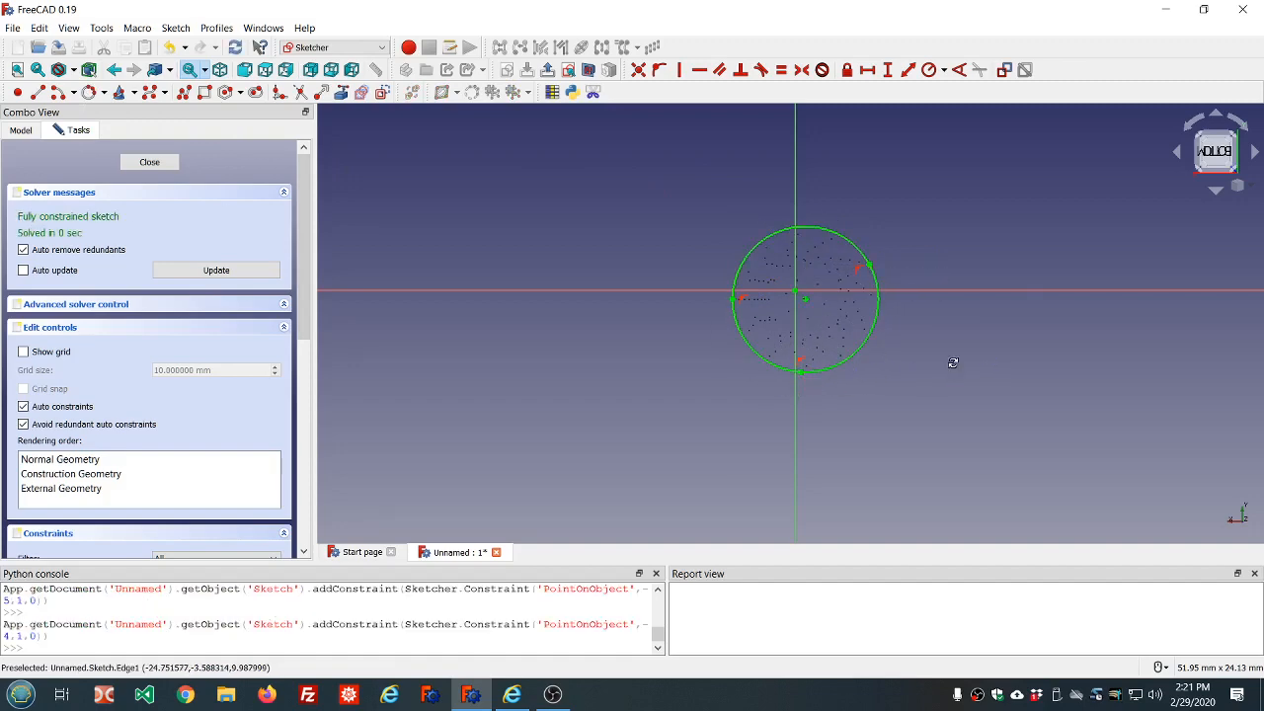
pyautogui.moveTo(954, 362)
pyautogui.mouseDown(button='middle')
pyautogui.moveTo(810, 192)
pyautogui.moveTo(855, 255)
pyautogui.mouseUp(button='middle')
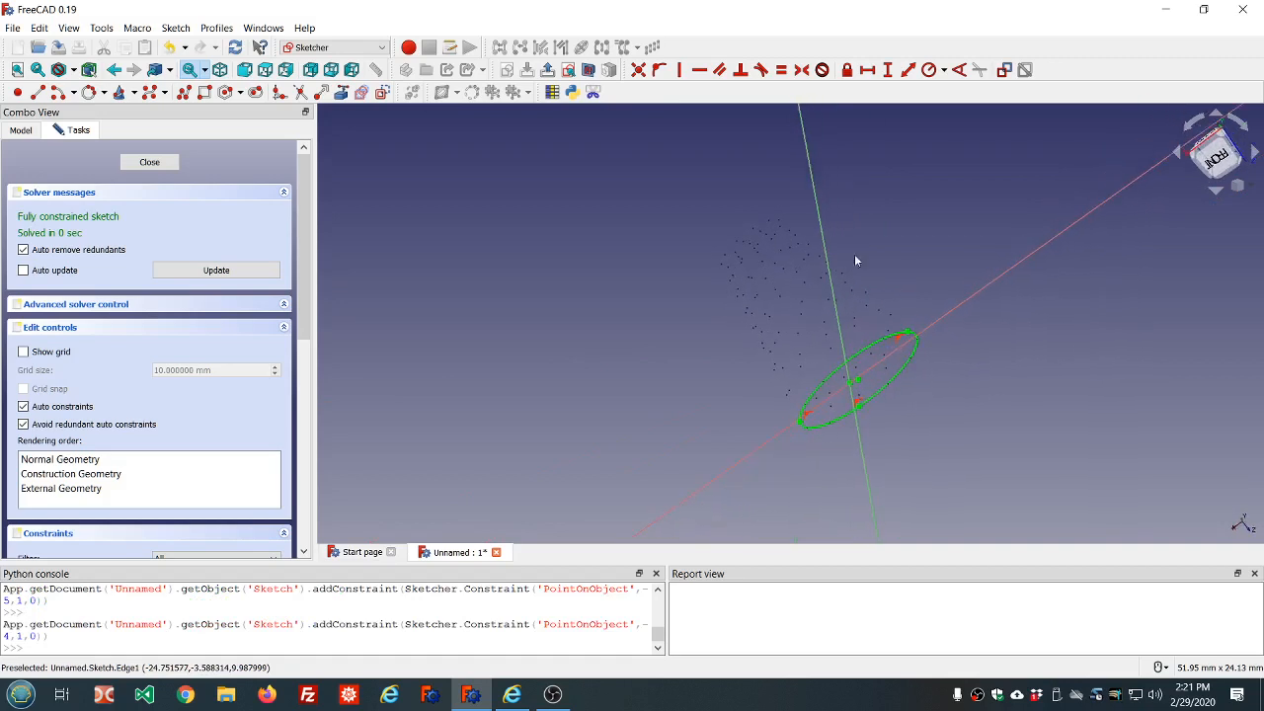
pyautogui.click(149, 162)
# Create a sketch attached by ThreePointsPlane to three vertices on the narrow end of the cone's points object
pyautogui.moveTo(435, 178); pyautogui.dragTo(796, 286, button='middle')
pyautogui.moveTo(893, 323); pyautogui.dragTo(941, 345, button='middle')
pyautogui.scroll(6, 960, 444)
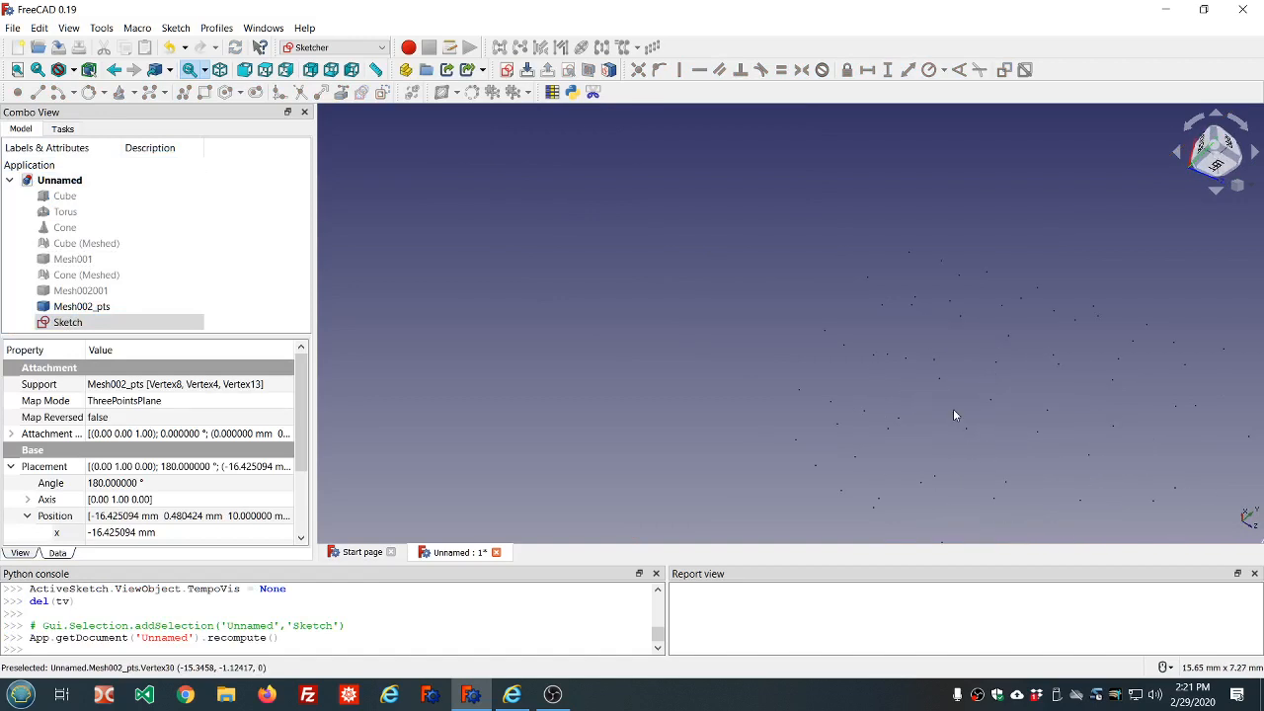
pyautogui.moveTo(931, 353); pyautogui.dragTo(919, 342, button='middle')
pyautogui.scroll(-4, 919, 340)
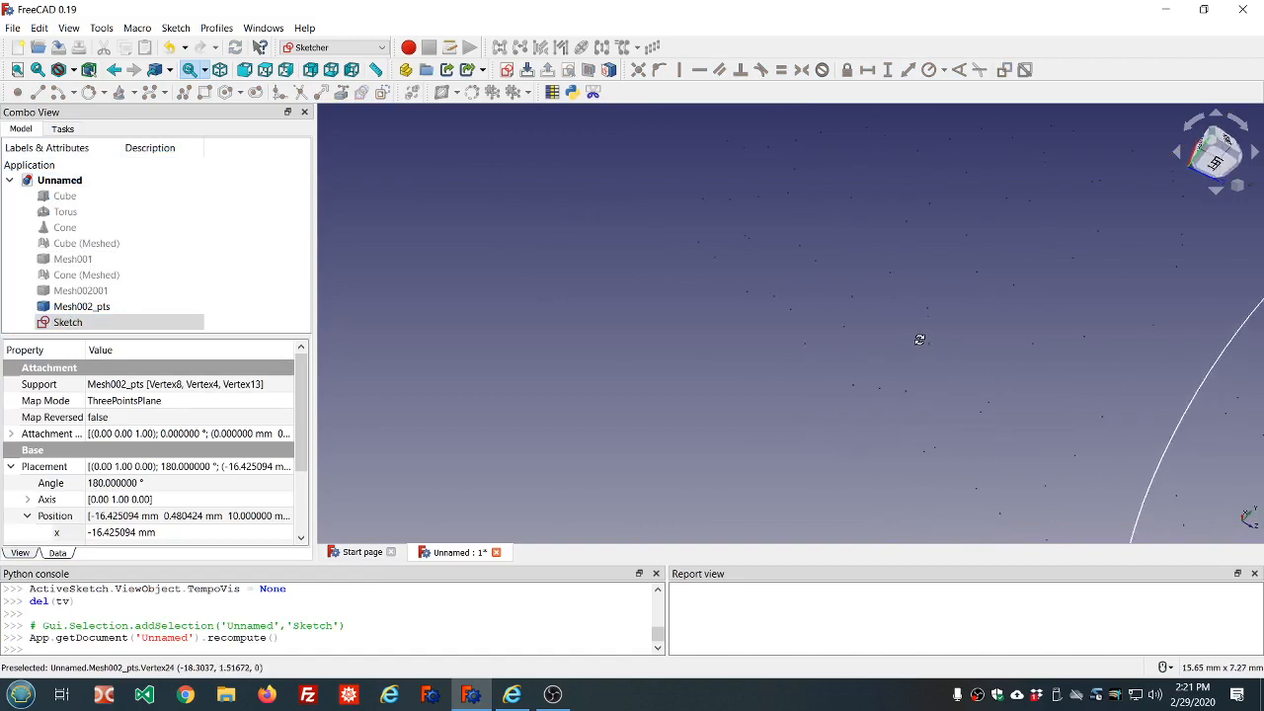
pyautogui.scroll(-2, 919, 339)
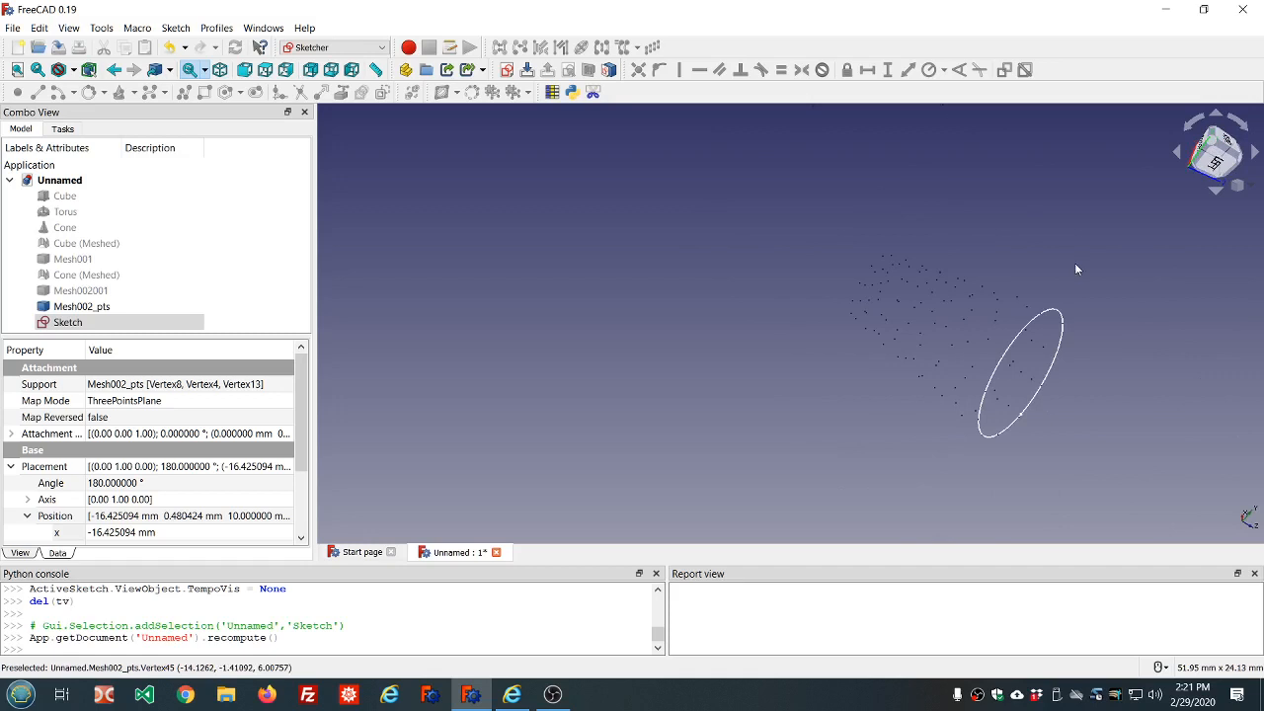
pyautogui.click(1219, 156)
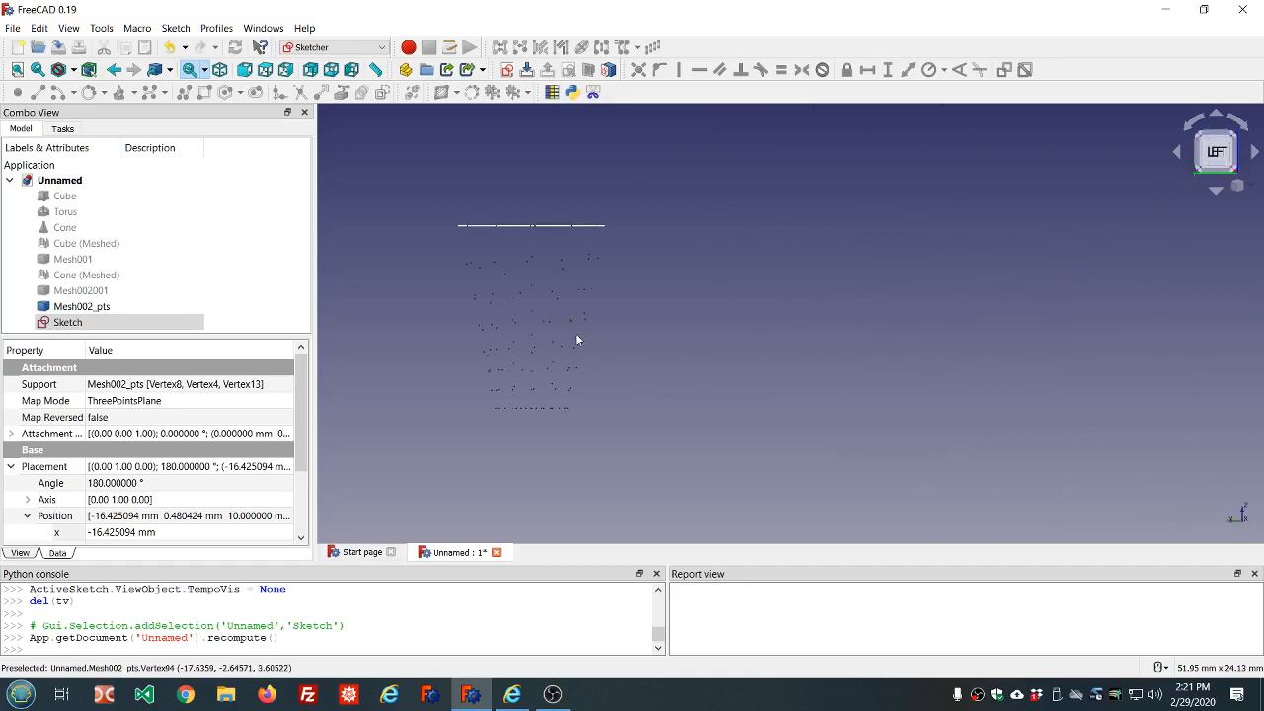
pyautogui.click(495, 409)
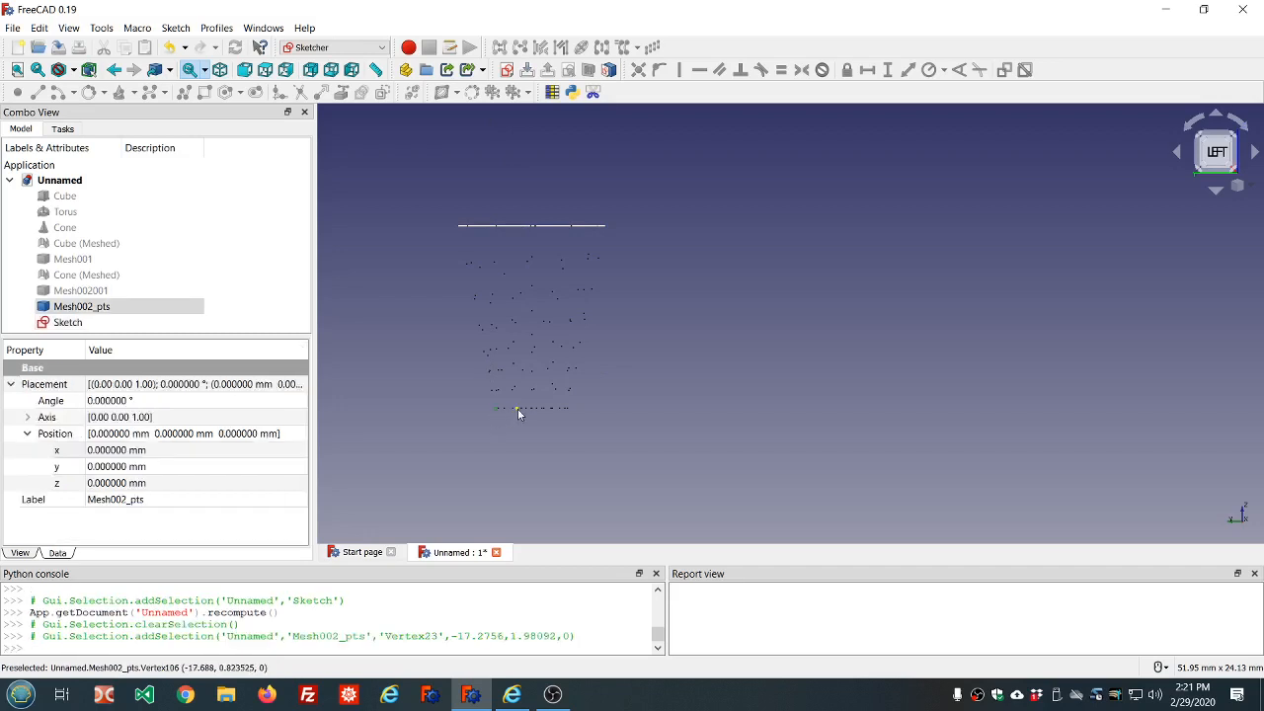
pyautogui.keyDown('ctrl'); pyautogui.click(518, 409); pyautogui.keyUp('ctrl')
pyautogui.keyDown('ctrl'); pyautogui.click(553, 410); pyautogui.keyUp('ctrl')
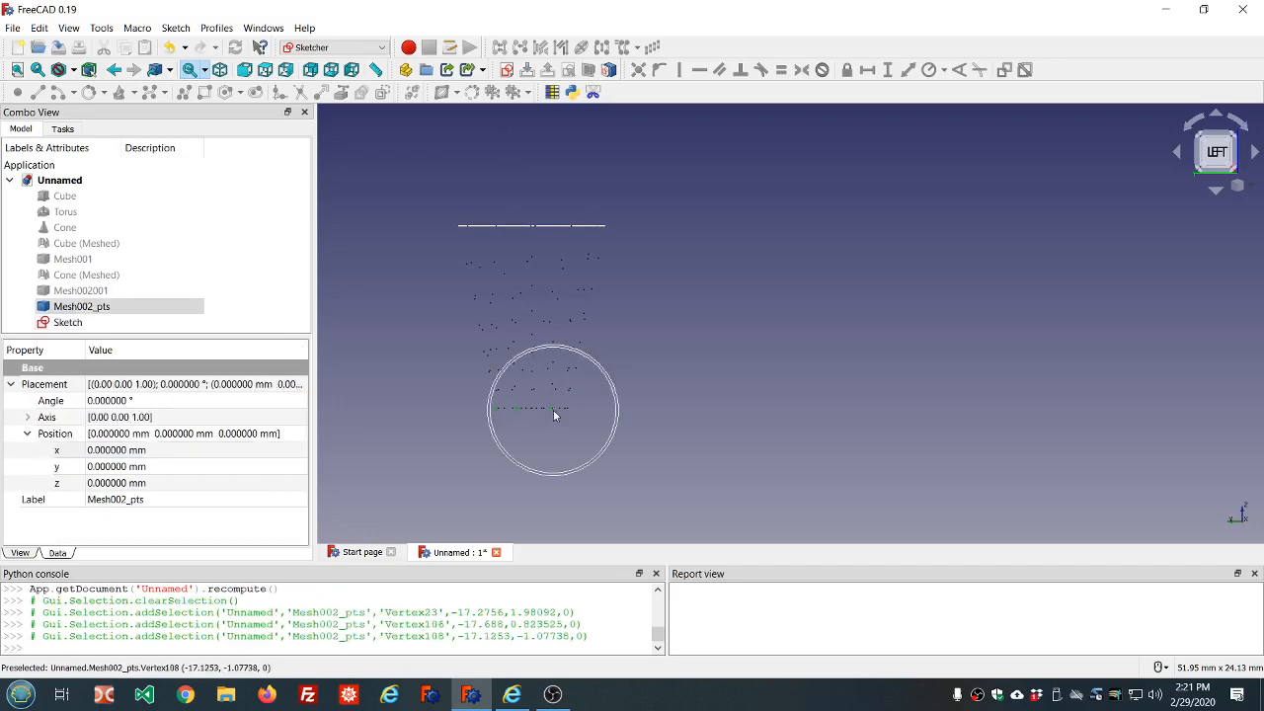
pyautogui.click(507, 71)
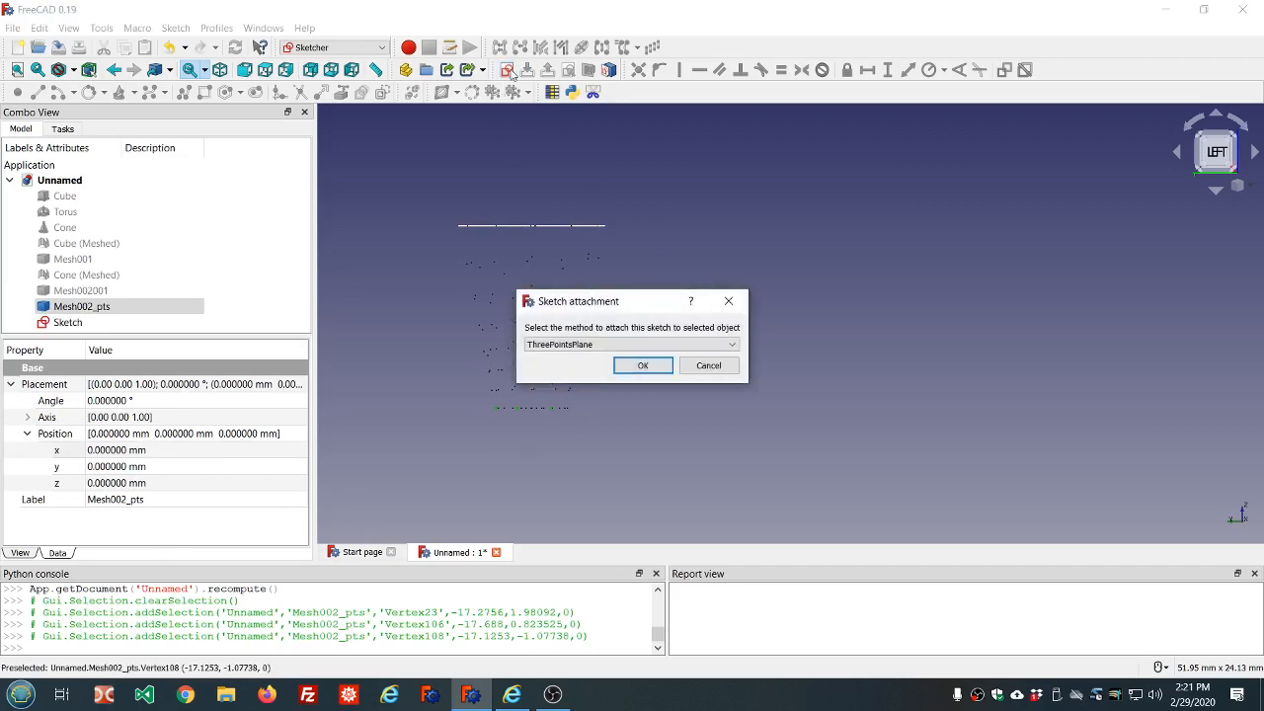
pyautogui.click(643, 365)
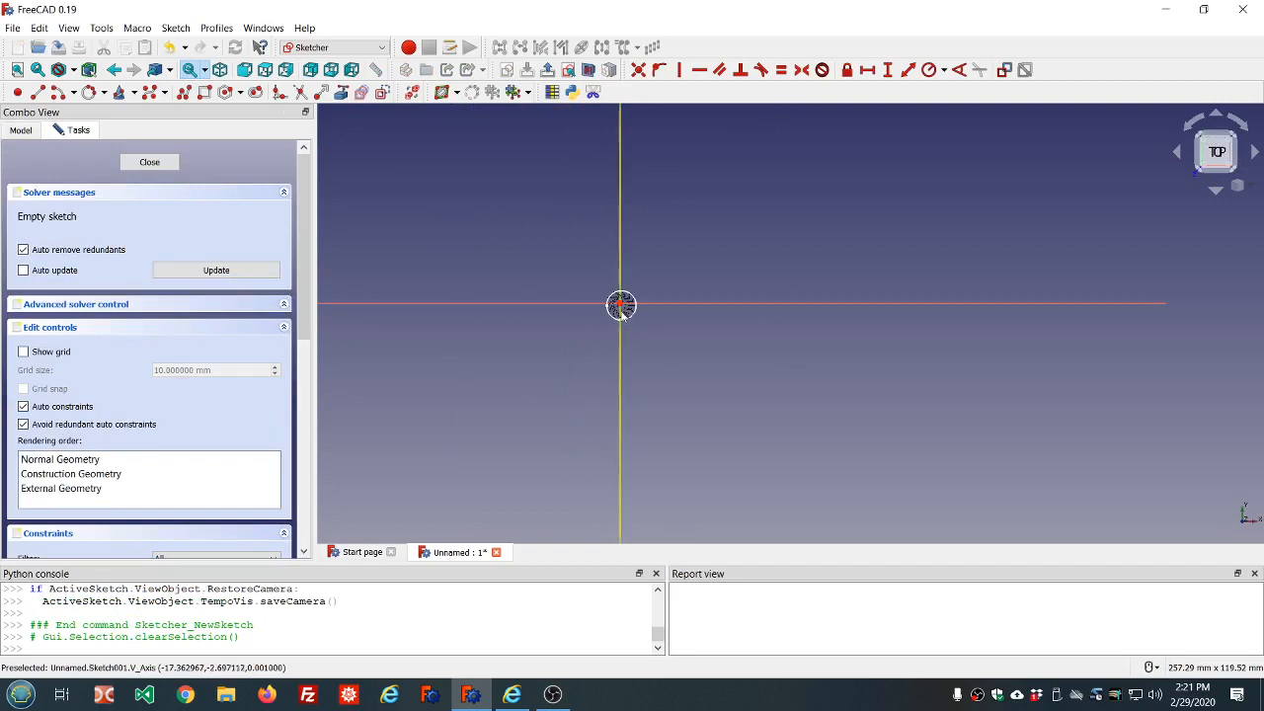
# Link three widely spaced vertices on the cone's narrow end into the new sketch as external geometry
pyautogui.scroll(10, 621, 311)
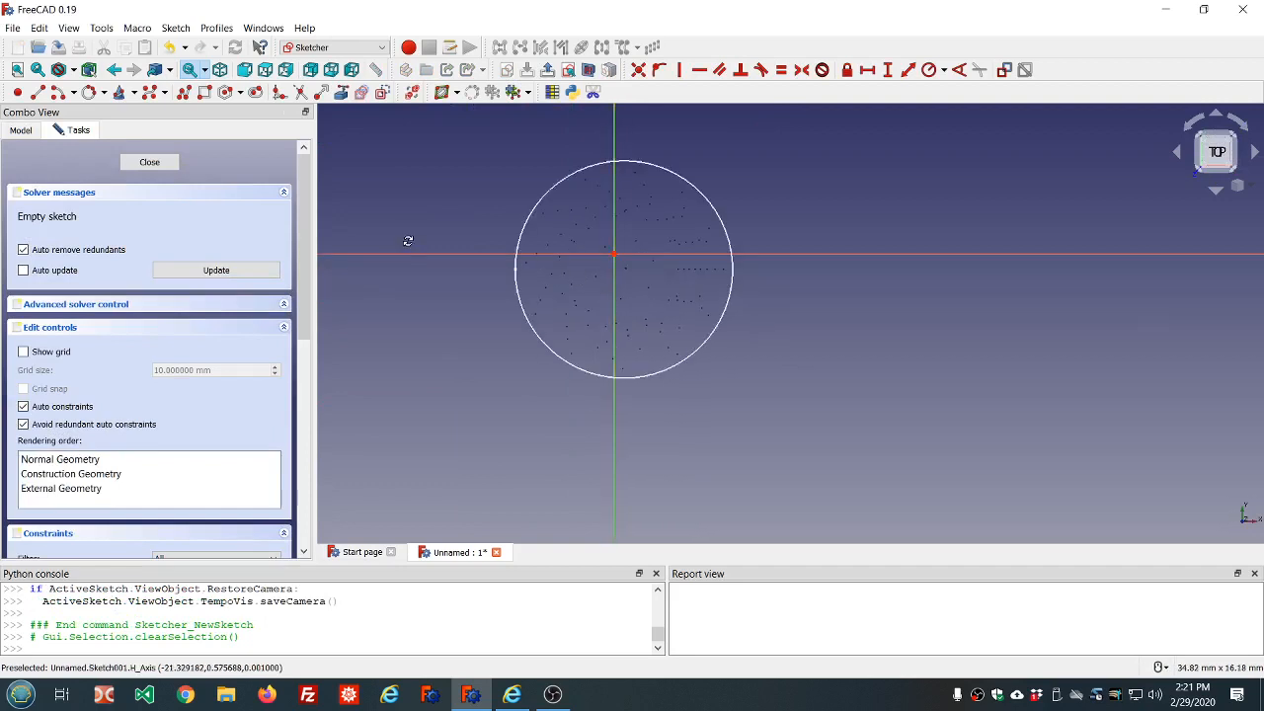
pyautogui.moveTo(408, 241)
pyautogui.mouseDown(button='middle')
pyautogui.moveTo(593, 302)
pyautogui.moveTo(672, 308)
pyautogui.moveTo(663, 280)
pyautogui.moveTo(630, 279)
pyautogui.moveTo(642, 280)
pyautogui.mouseUp(button='middle')
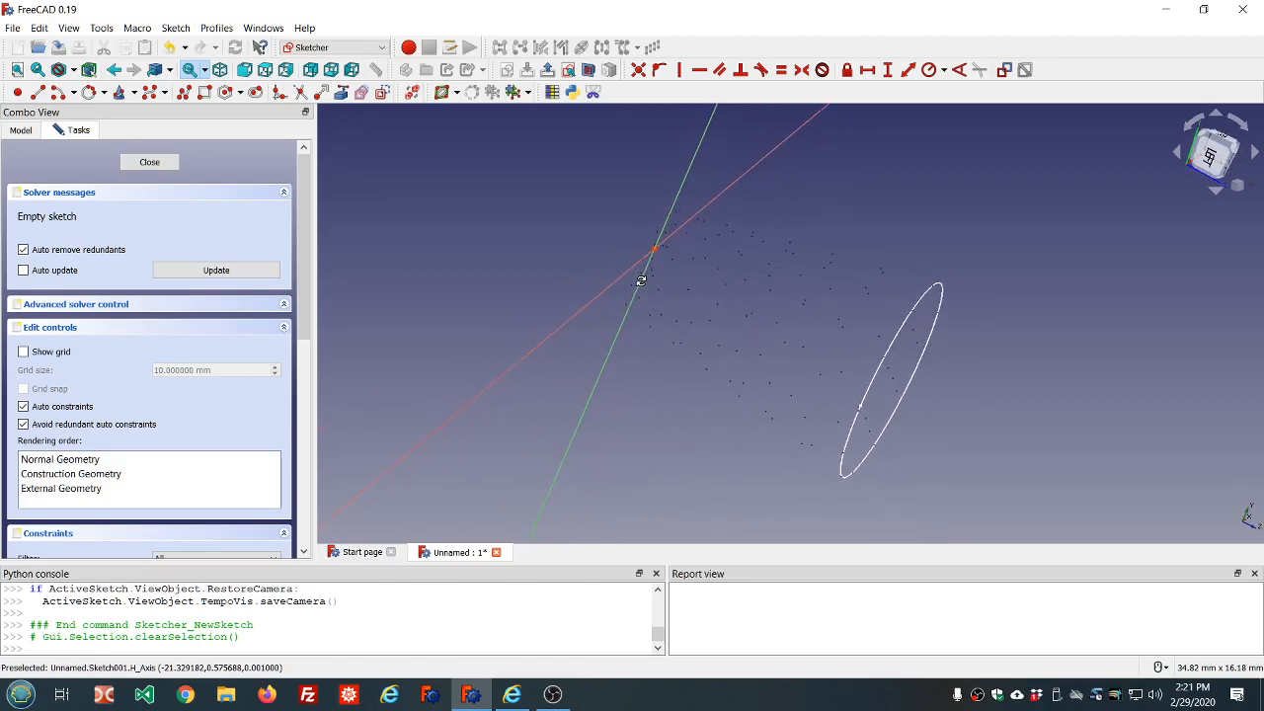
pyautogui.click(341, 92)
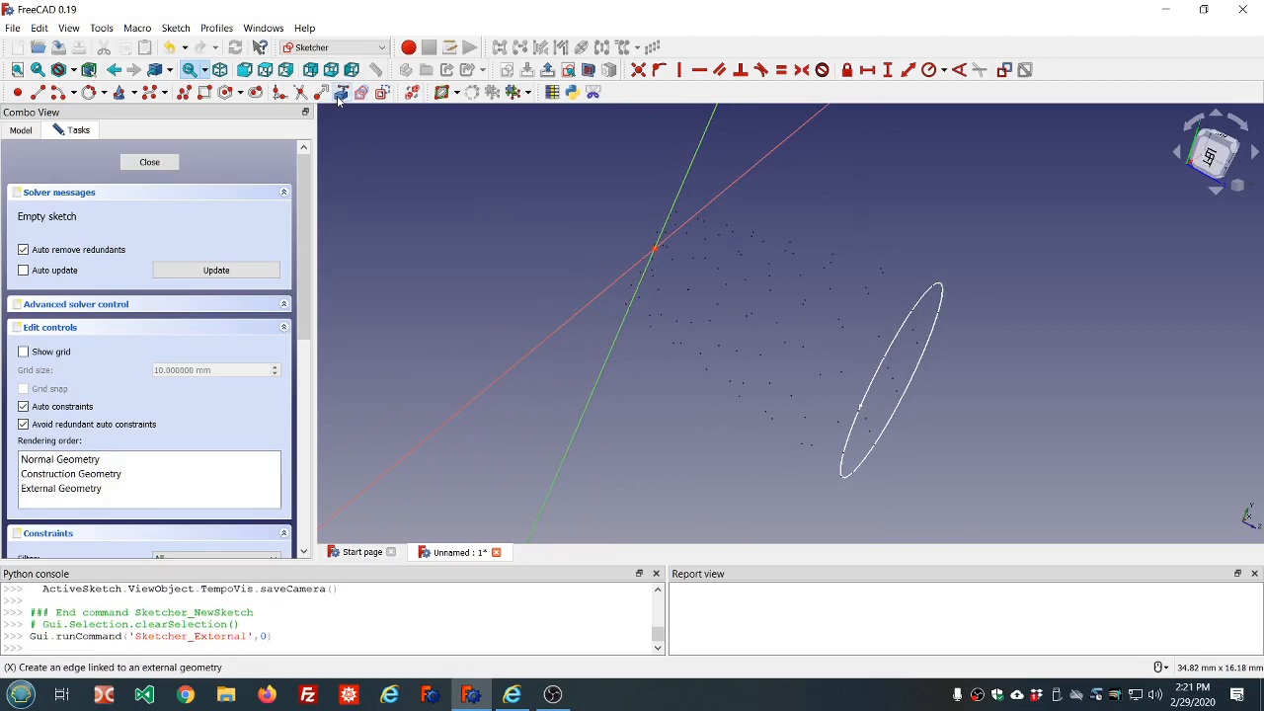
pyautogui.click(628, 308)
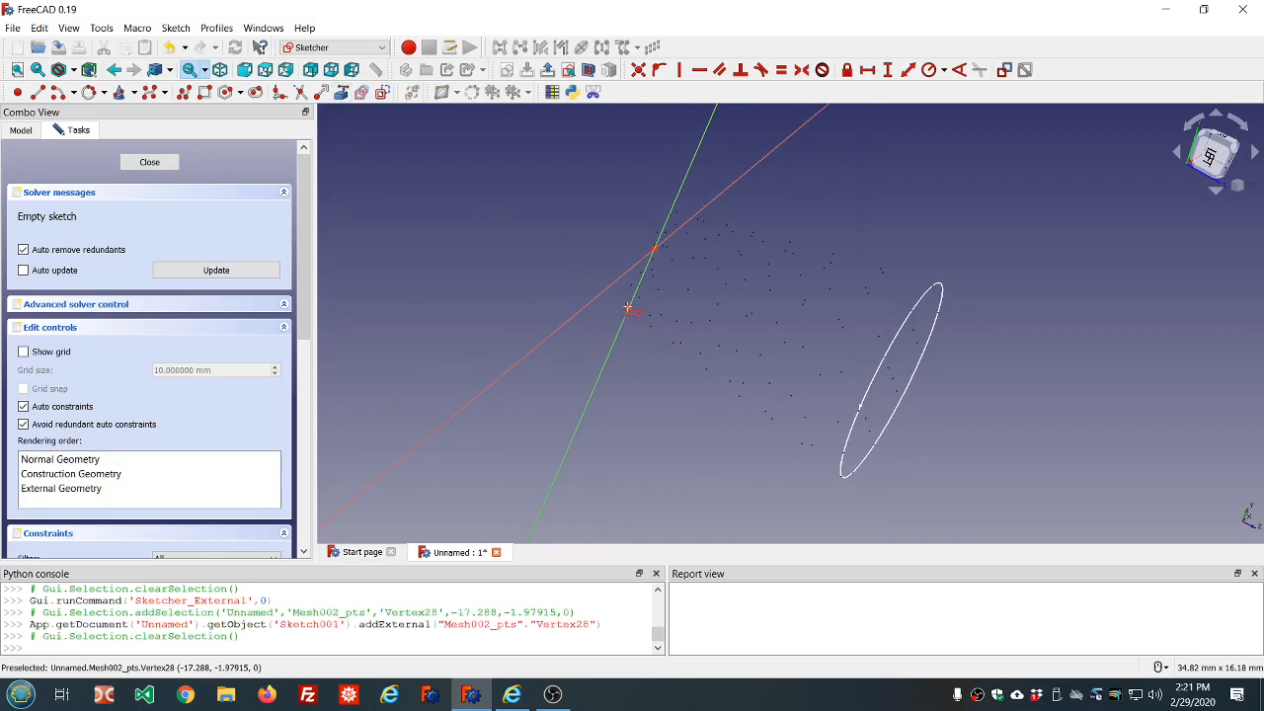
pyautogui.click(676, 212)
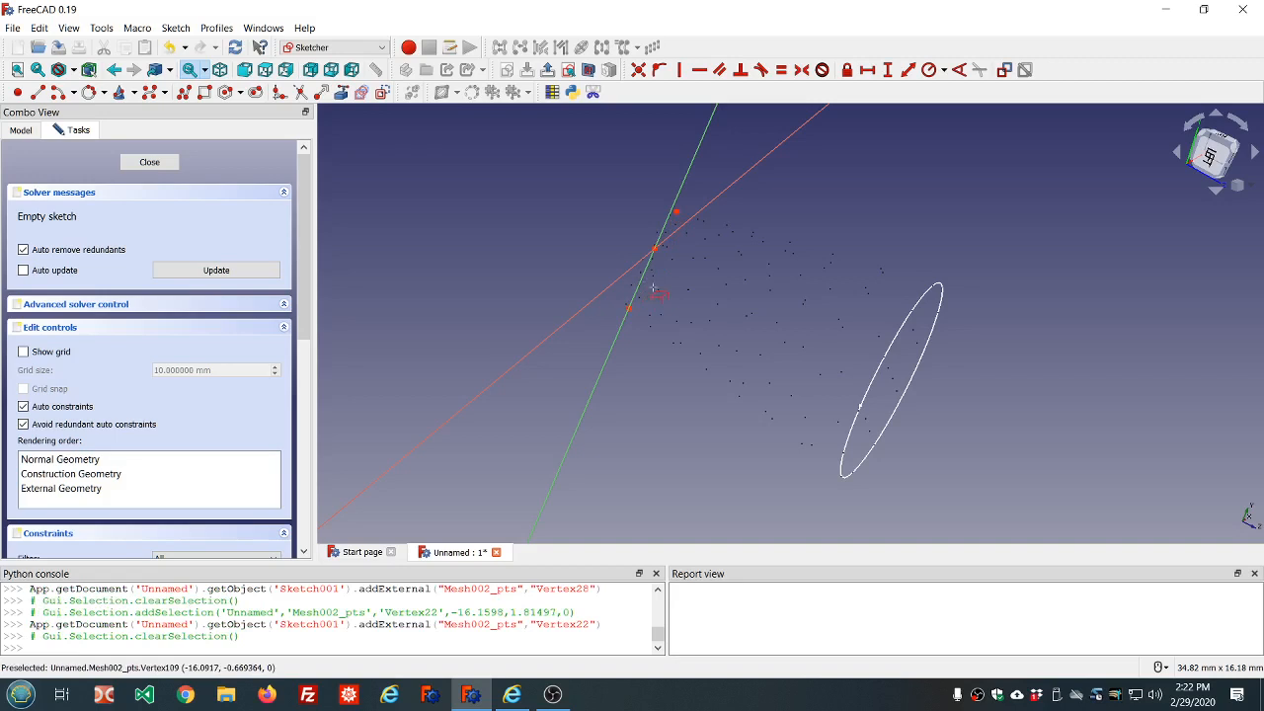
pyautogui.click(641, 273)
# Draw a circle by 3 rim points through the three external vertices of the narrow end and close the sketch
pyautogui.moveTo(501, 223)
pyautogui.mouseDown(button='middle')
pyautogui.moveTo(539, 238)
pyautogui.moveTo(409, 195)
pyautogui.moveTo(564, 207)
pyautogui.moveTo(296, 130)
pyautogui.mouseUp(button='middle')
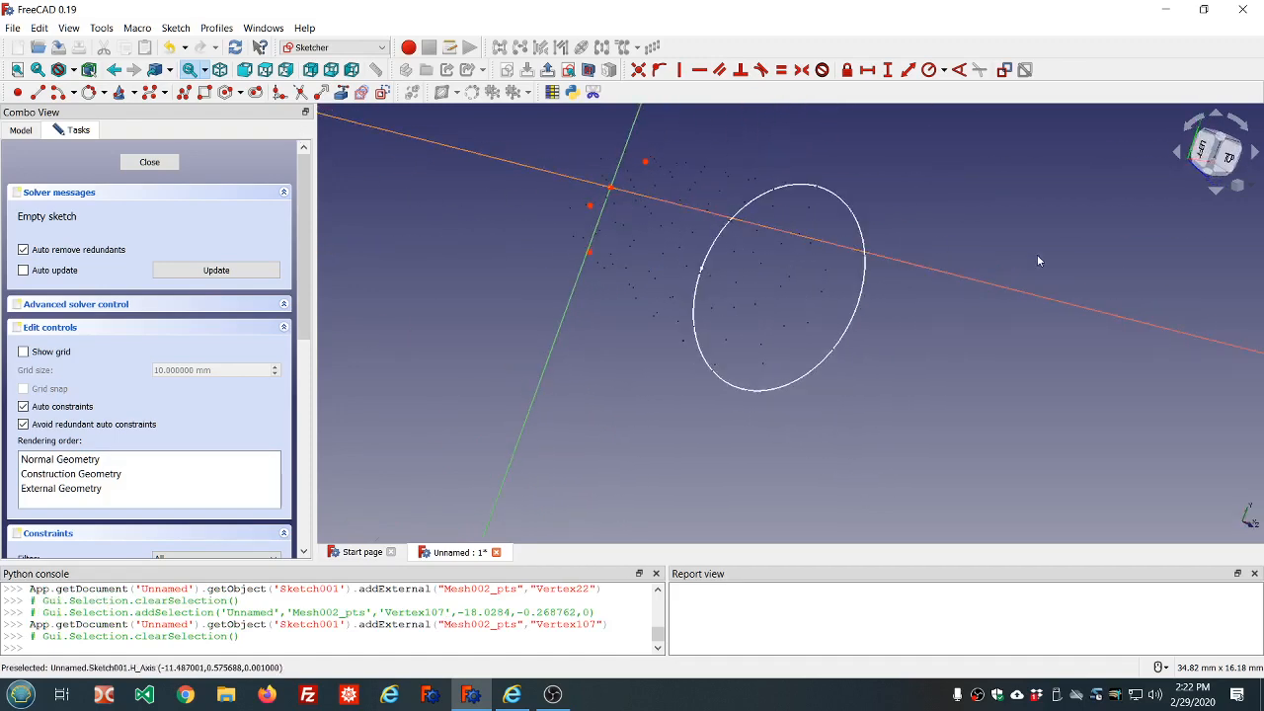
pyautogui.moveTo(1037, 254)
pyautogui.mouseDown(button='middle')
pyautogui.moveTo(937, 243)
pyautogui.moveTo(951, 220)
pyautogui.moveTo(869, 229)
pyautogui.mouseUp(button='middle')
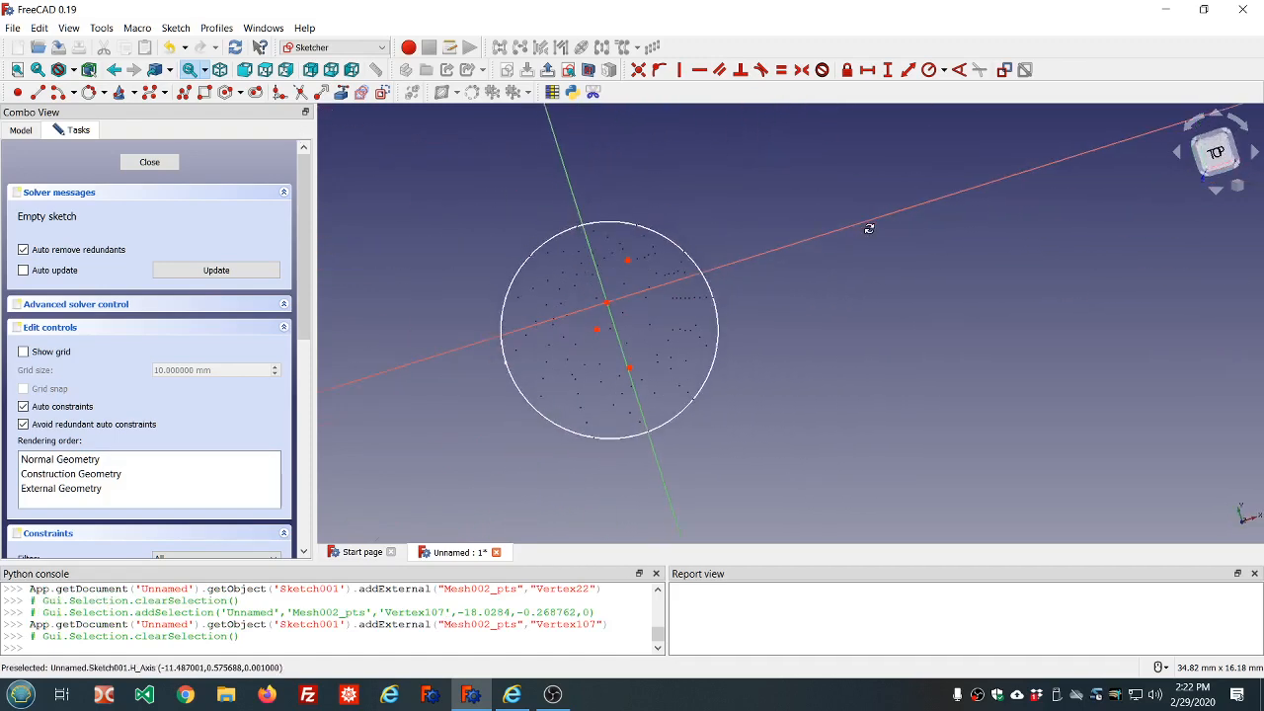
pyautogui.click(89, 92)
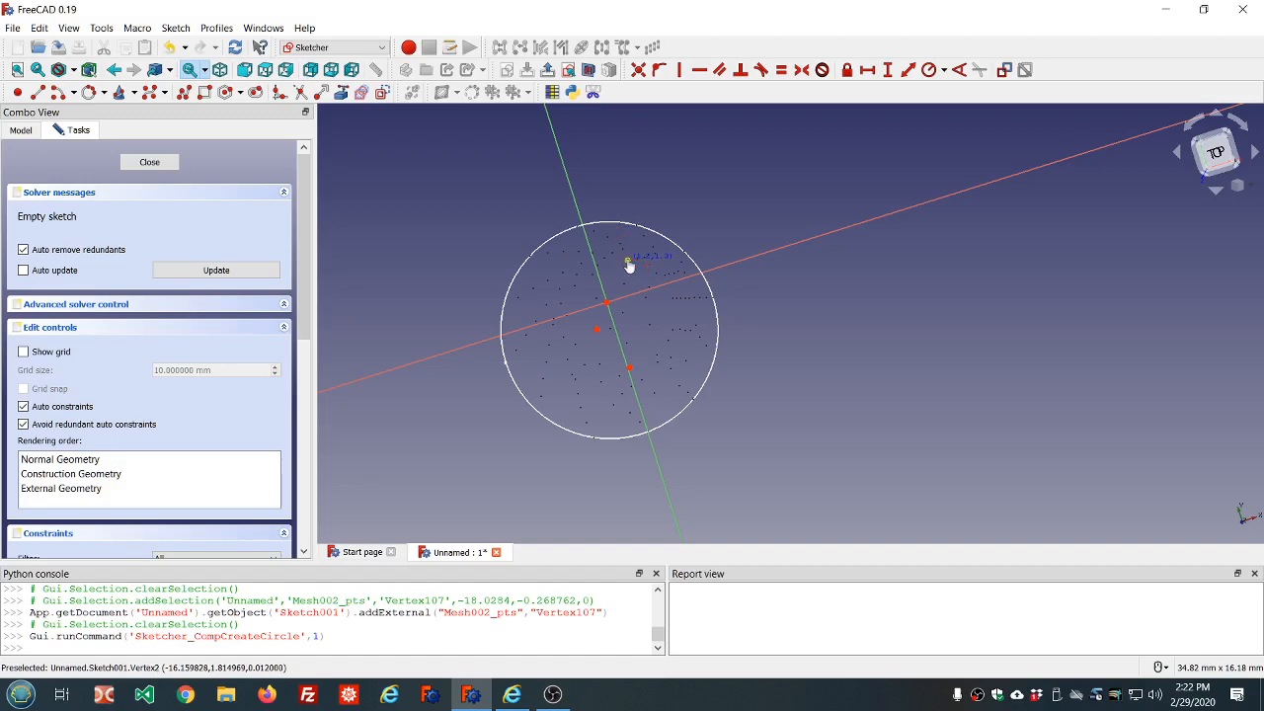
pyautogui.click(629, 313)
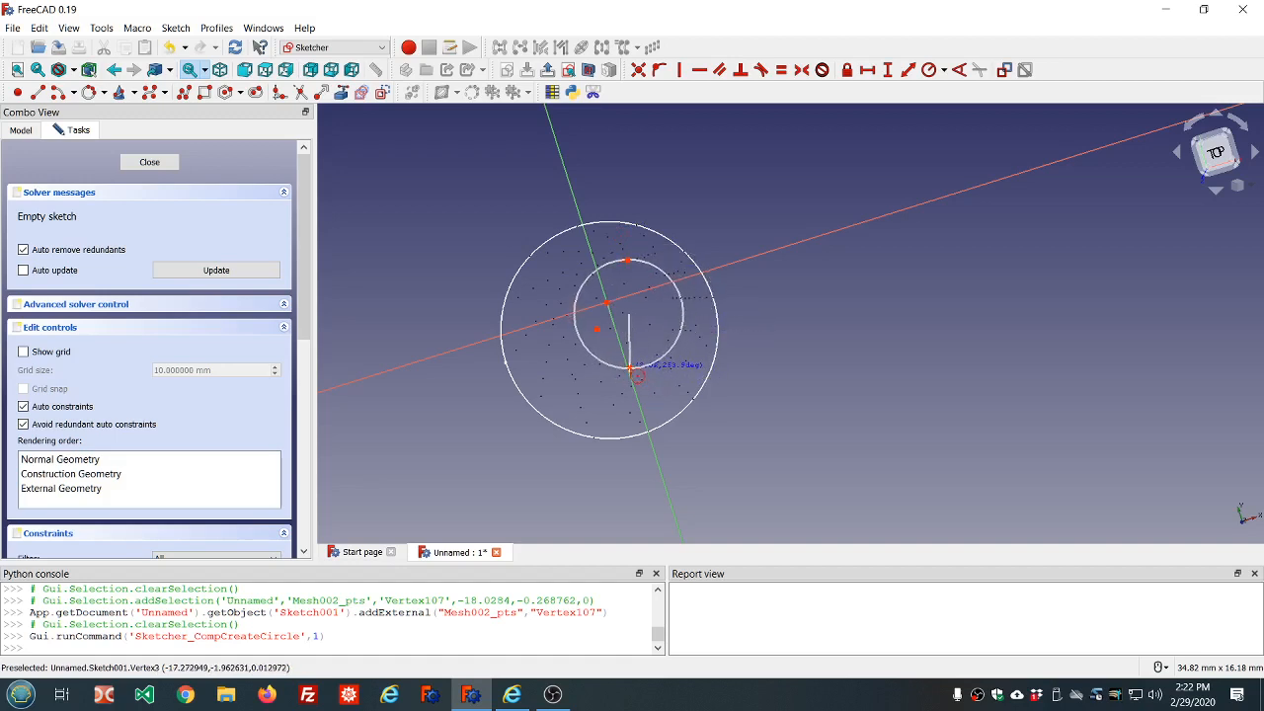
pyautogui.click(631, 368)
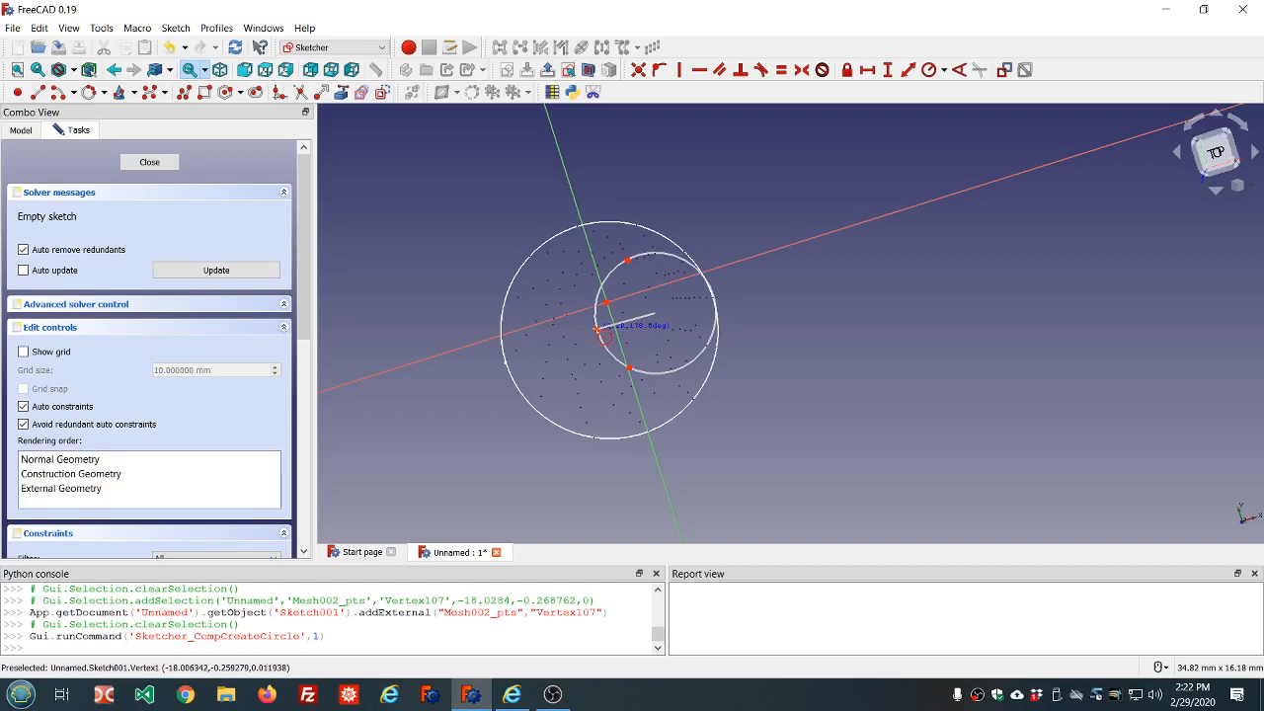
pyautogui.click(598, 330)
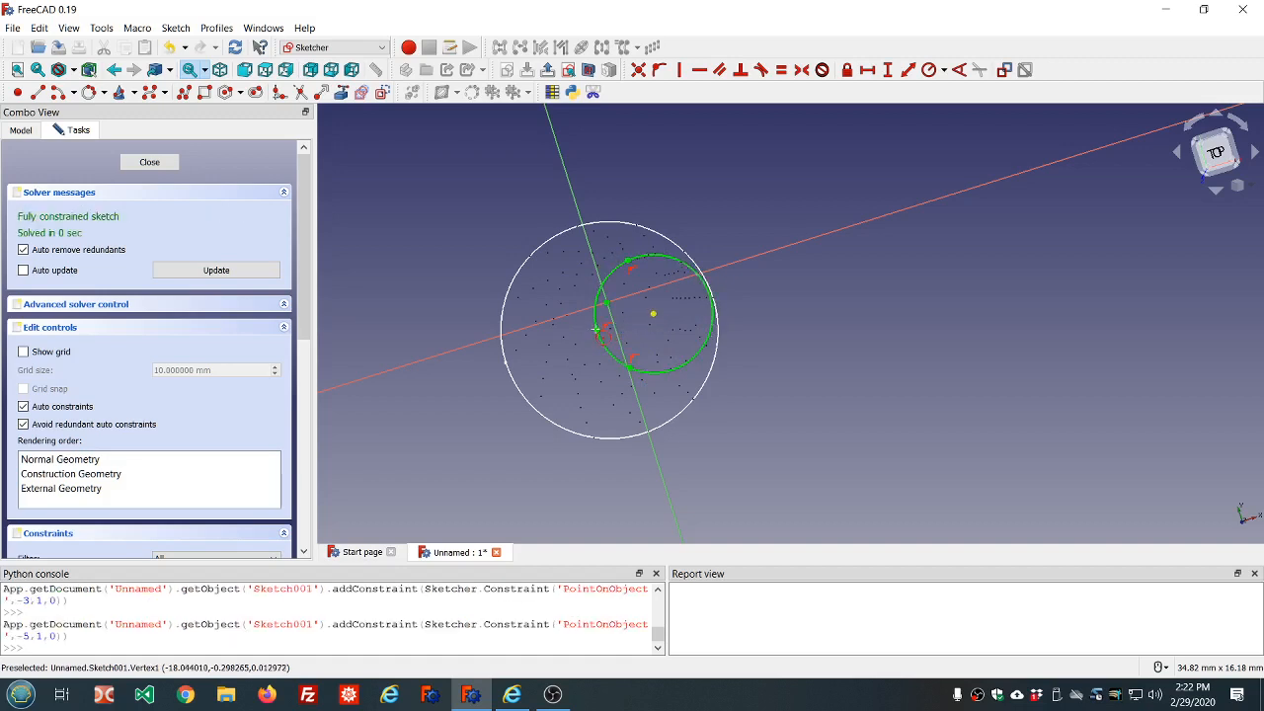
pyautogui.click(156, 164)
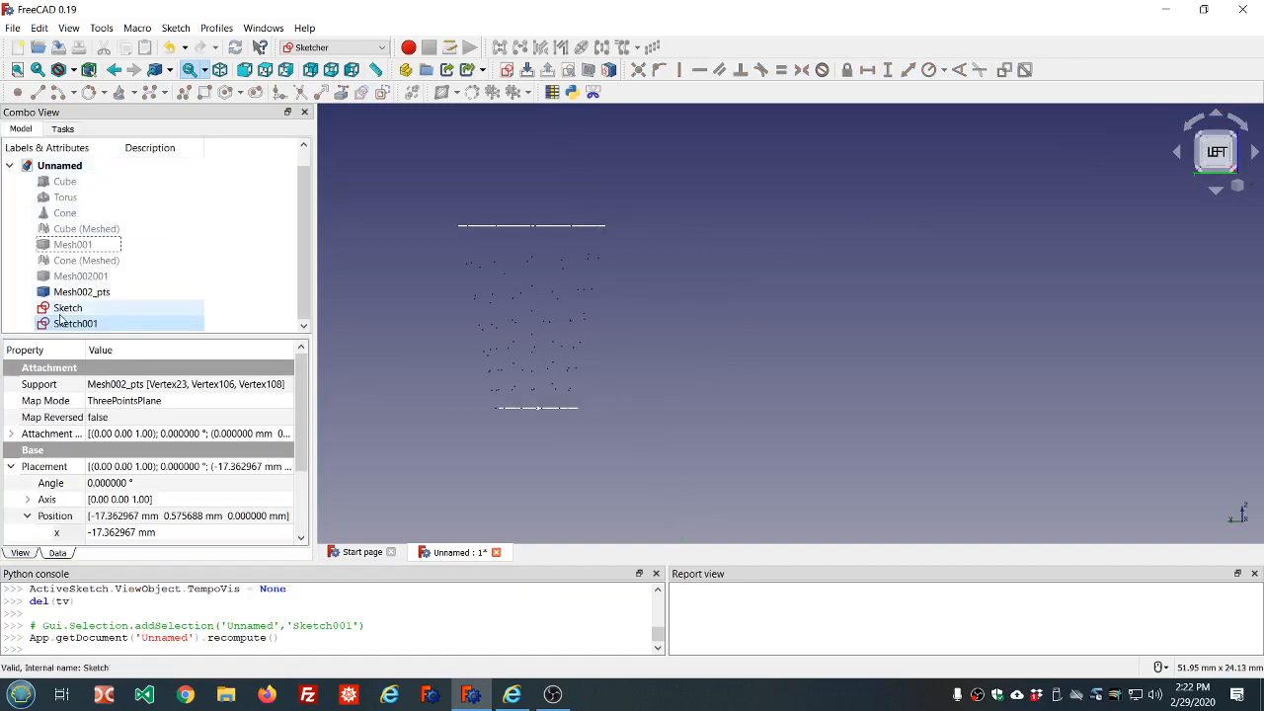
# Open the wide-end sketch to check its circle against the narrow-end circle, and close it
pyautogui.doubleClick(62, 310)
pyautogui.scroll(-6, 519, 343)
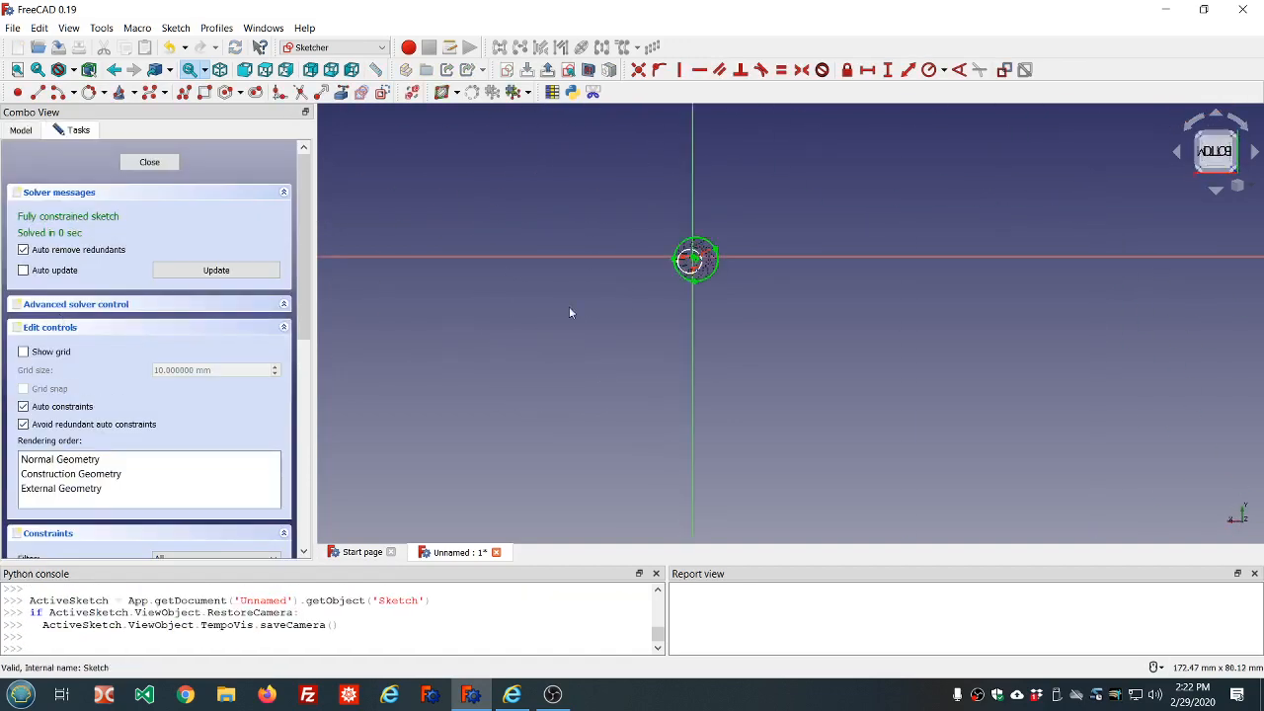
pyautogui.scroll(6, 677, 243)
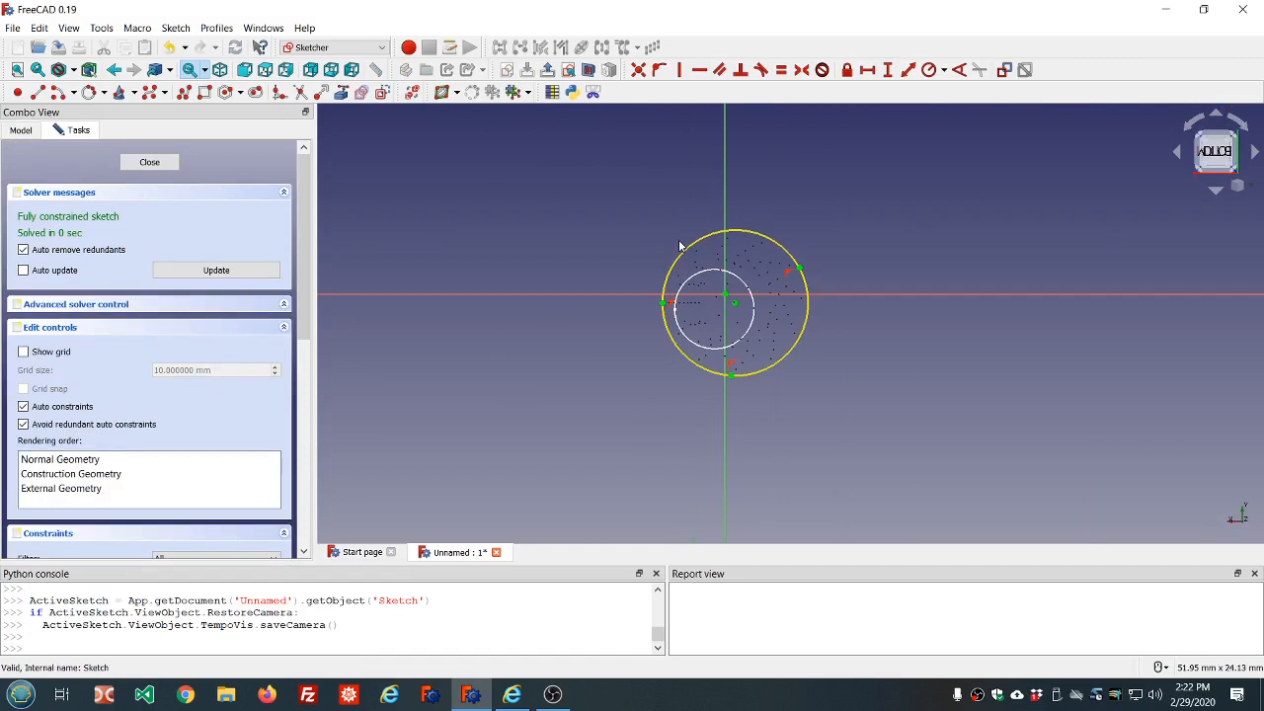
pyautogui.click(148, 163)
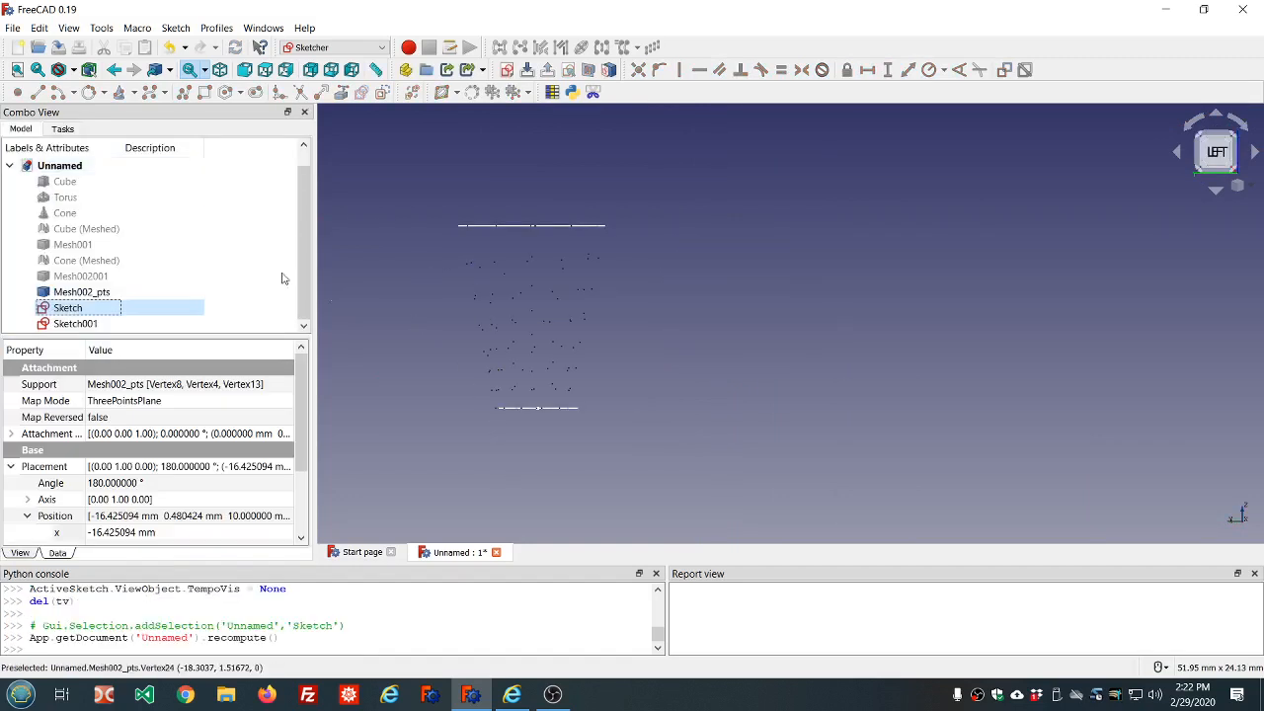
# In the Part workbench, loft Sketch to Sketch001 with the Create solid option enabled
pyautogui.click(382, 47)
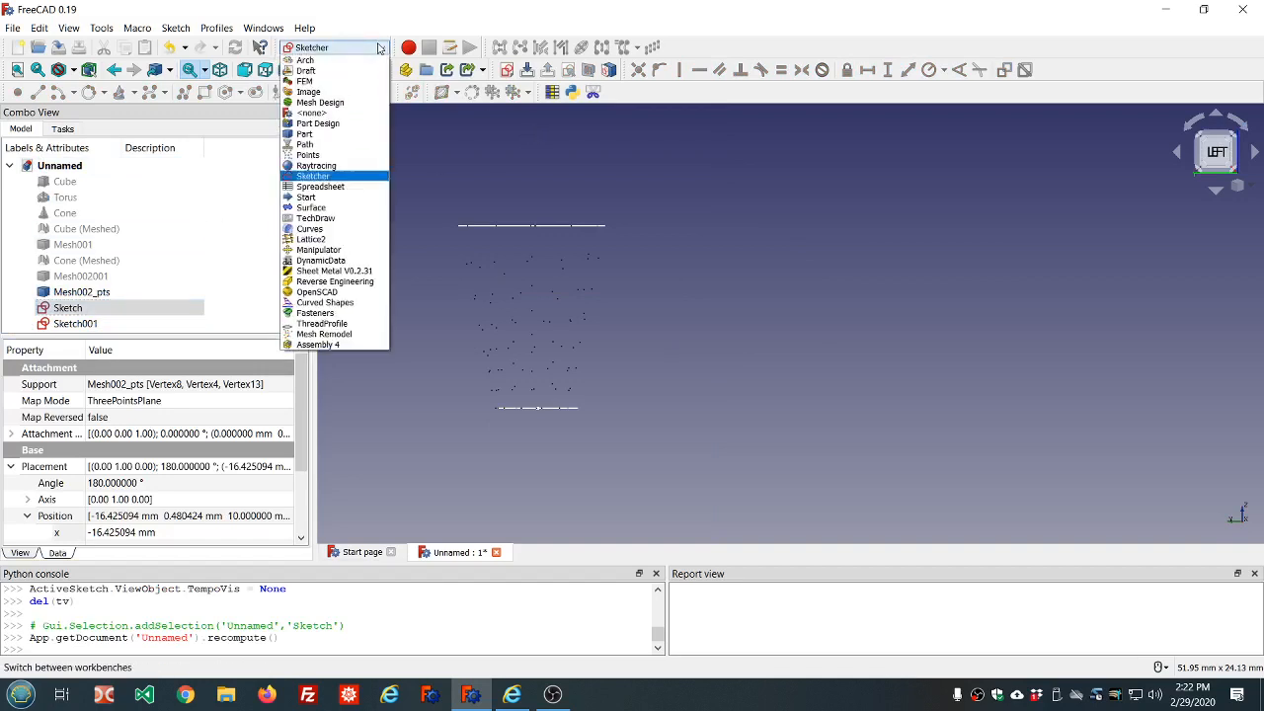
pyautogui.click(336, 134)
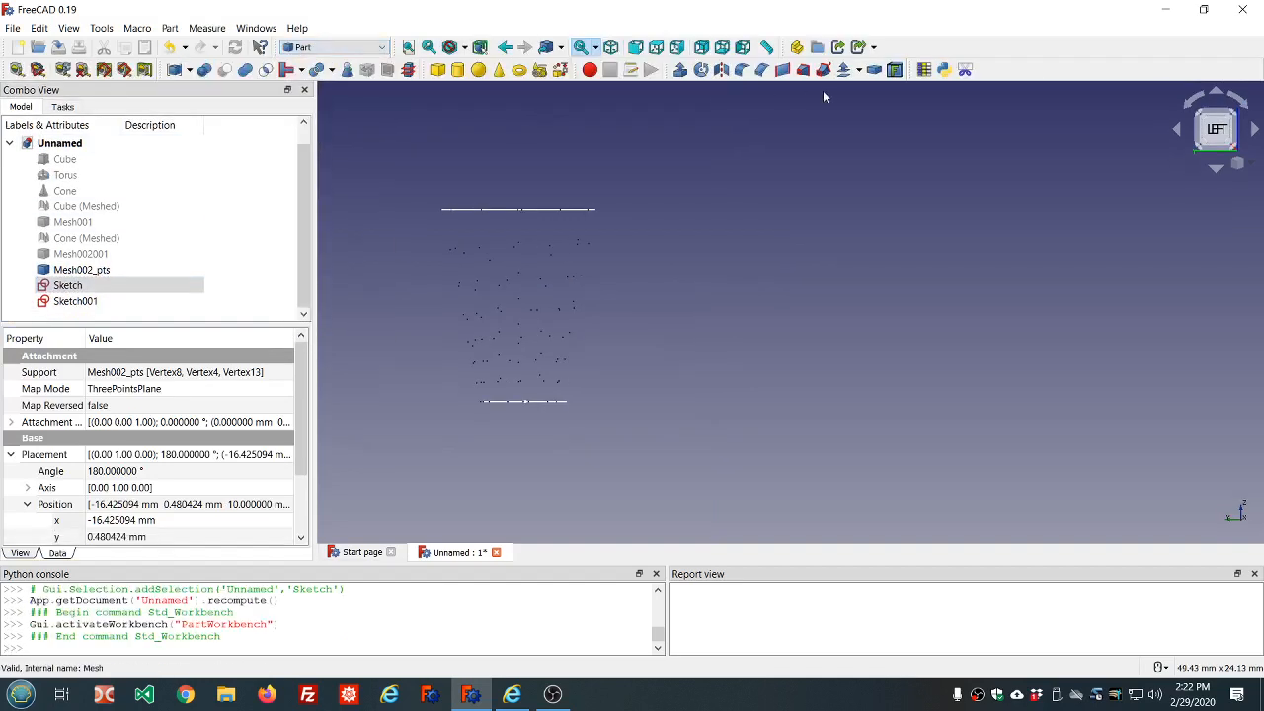
pyautogui.click(803, 69)
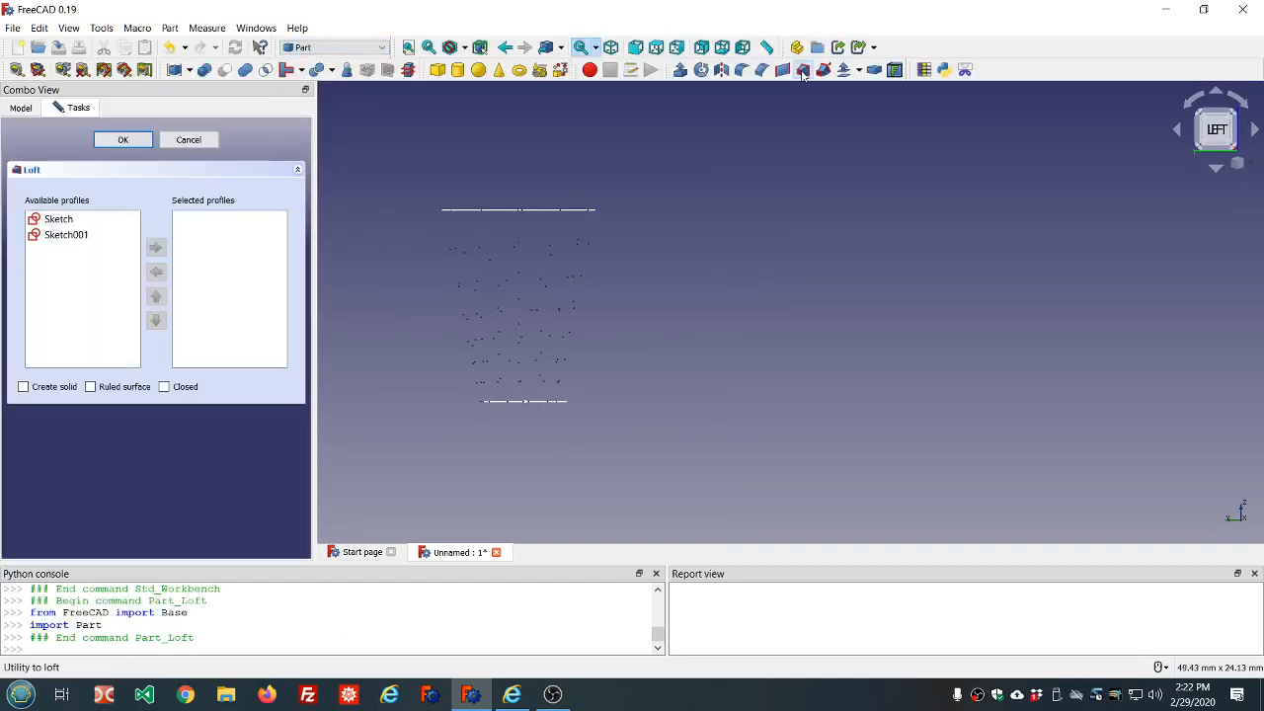
pyautogui.doubleClick(57, 221)
pyautogui.doubleClick(58, 221)
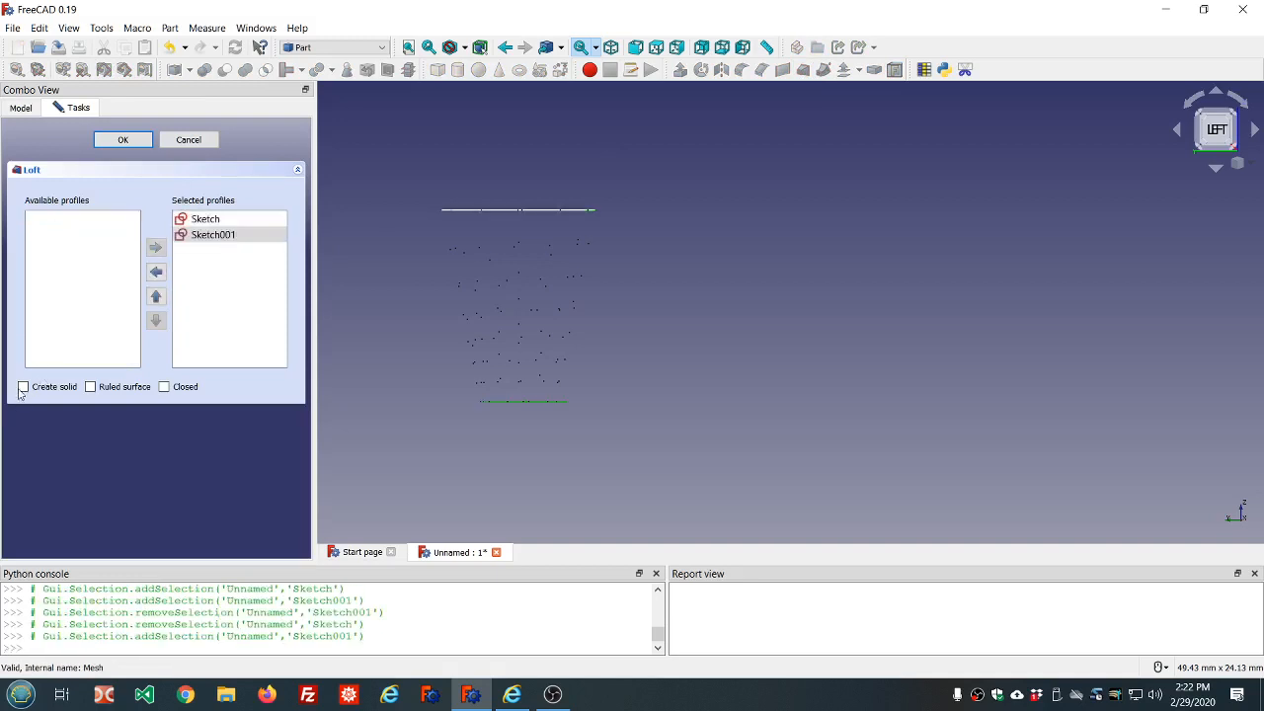
pyautogui.click(126, 141)
# Examine how closely the loft's side and narrow end match the surrounding points of the meshed cone
pyautogui.moveTo(595, 177)
pyautogui.mouseDown(button='middle')
pyautogui.moveTo(618, 220)
pyautogui.moveTo(672, 189)
pyautogui.moveTo(813, 201)
pyautogui.moveTo(663, 158)
pyautogui.moveTo(570, 178)
pyautogui.mouseUp(button='middle')
pyautogui.scroll(5, 425, 332)
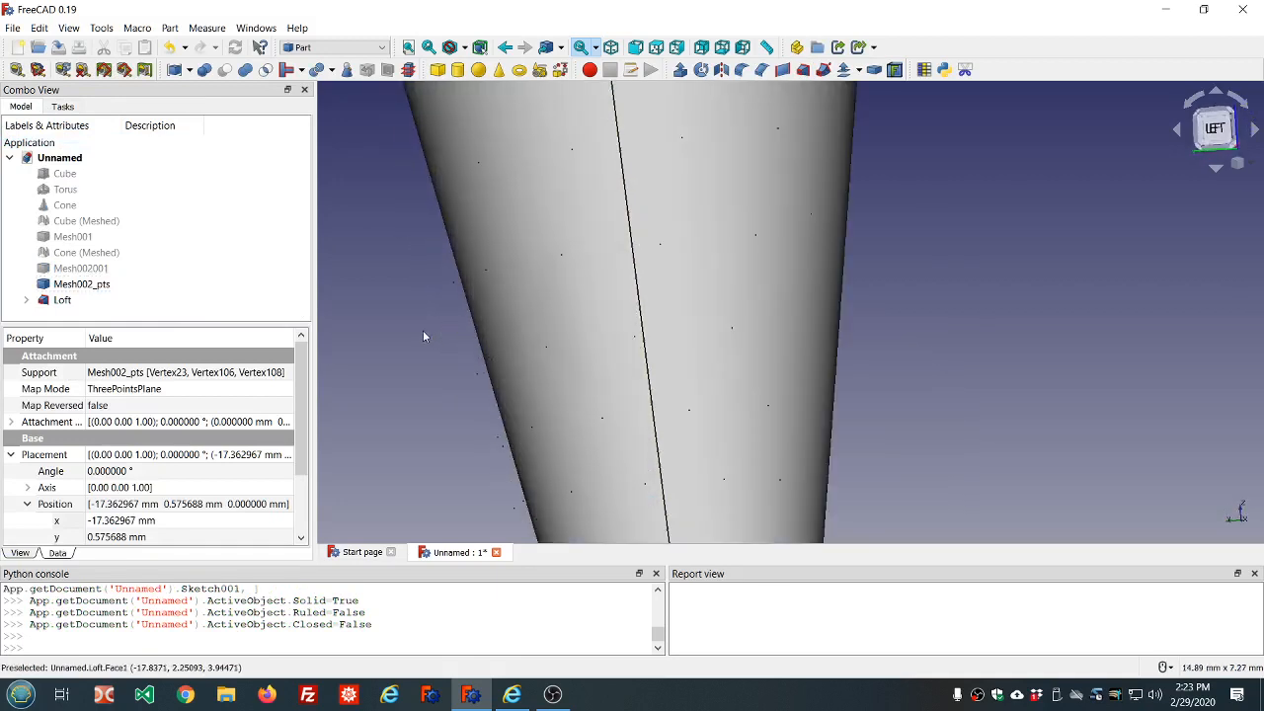
pyautogui.moveTo(428, 313); pyautogui.dragTo(492, 270, button='middle')
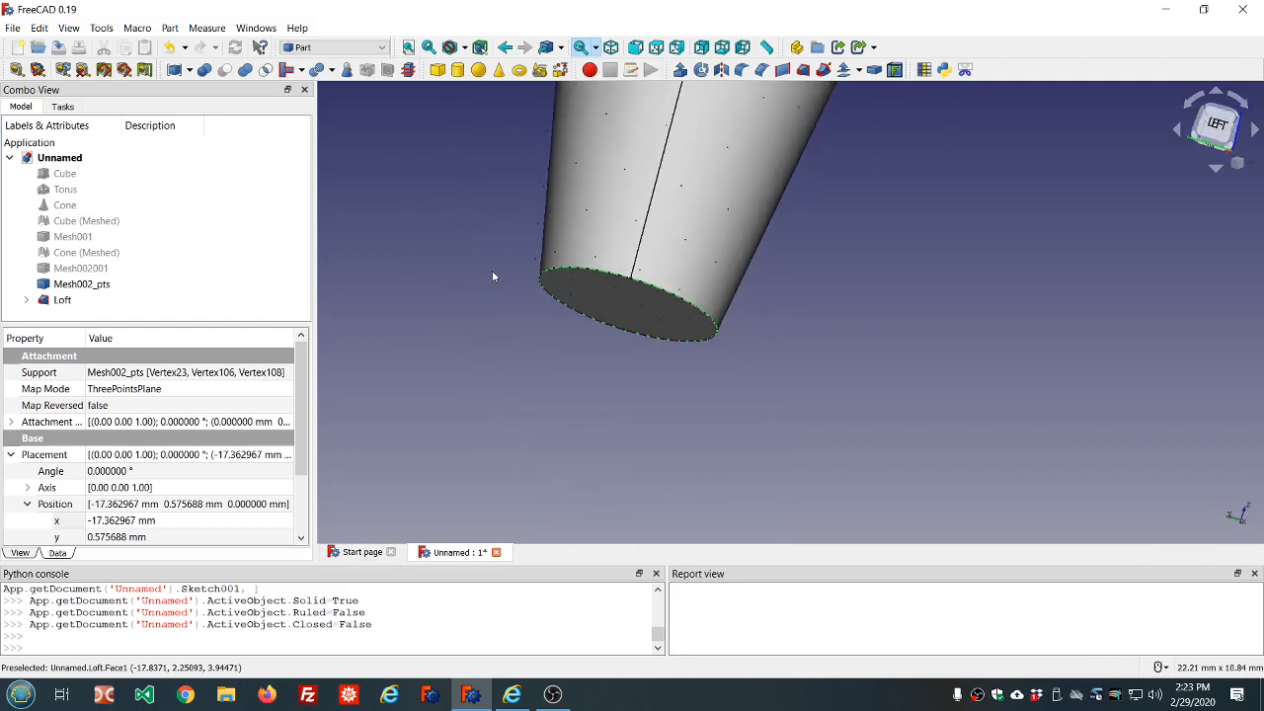
pyautogui.scroll(4, 528, 241)
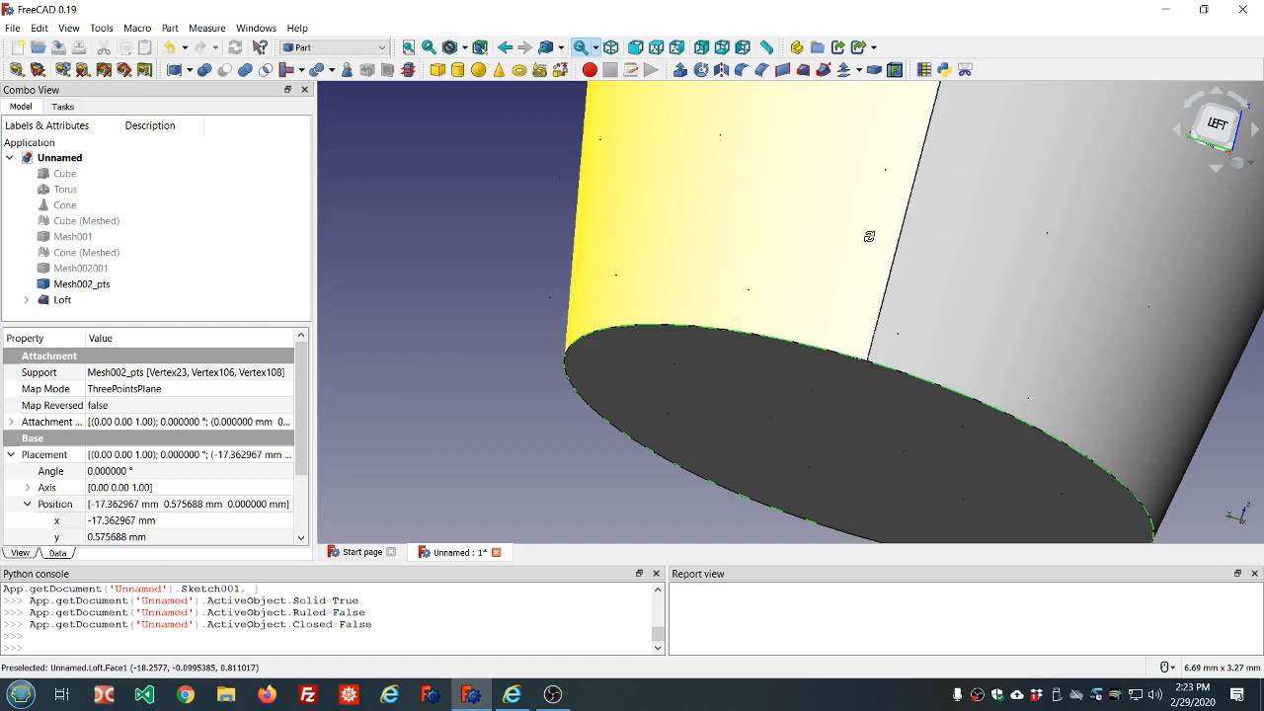
pyautogui.moveTo(870, 237); pyautogui.dragTo(846, 245, button='middle')
pyautogui.scroll(-4, 846, 245)
pyautogui.scroll(-2, 937, 297)
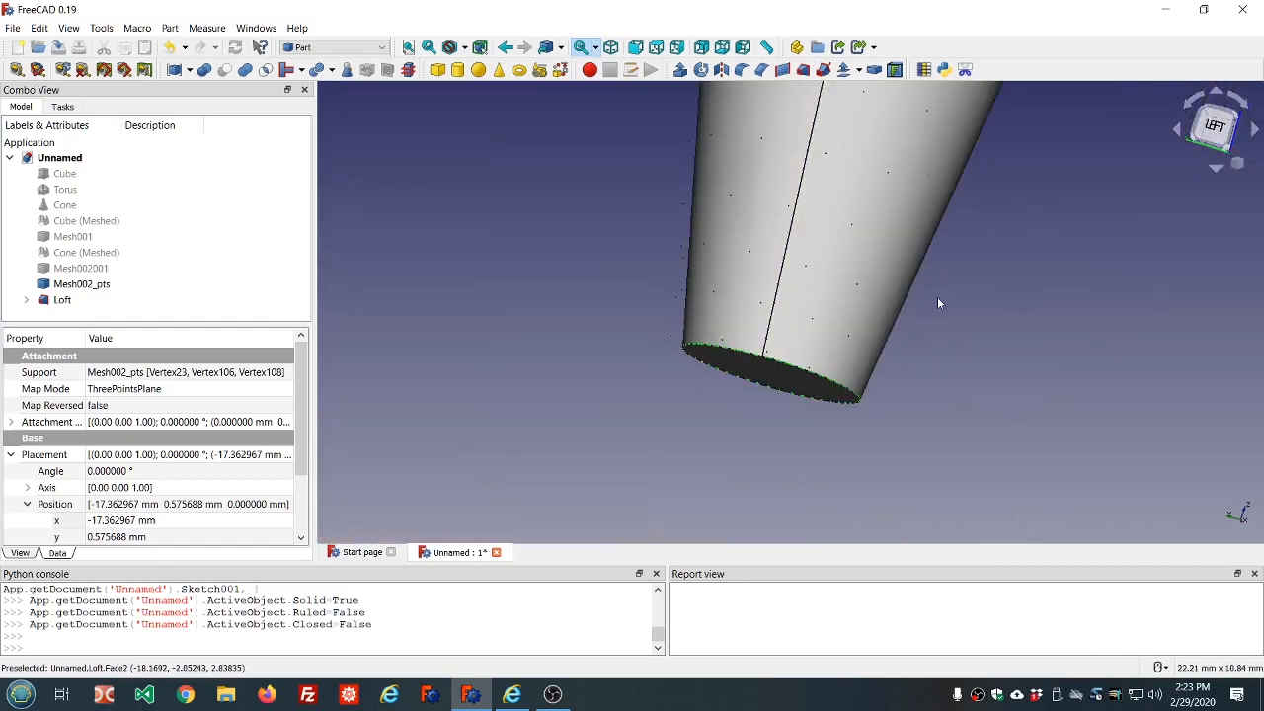
pyautogui.moveTo(937, 296); pyautogui.dragTo(922, 305, button='middle')
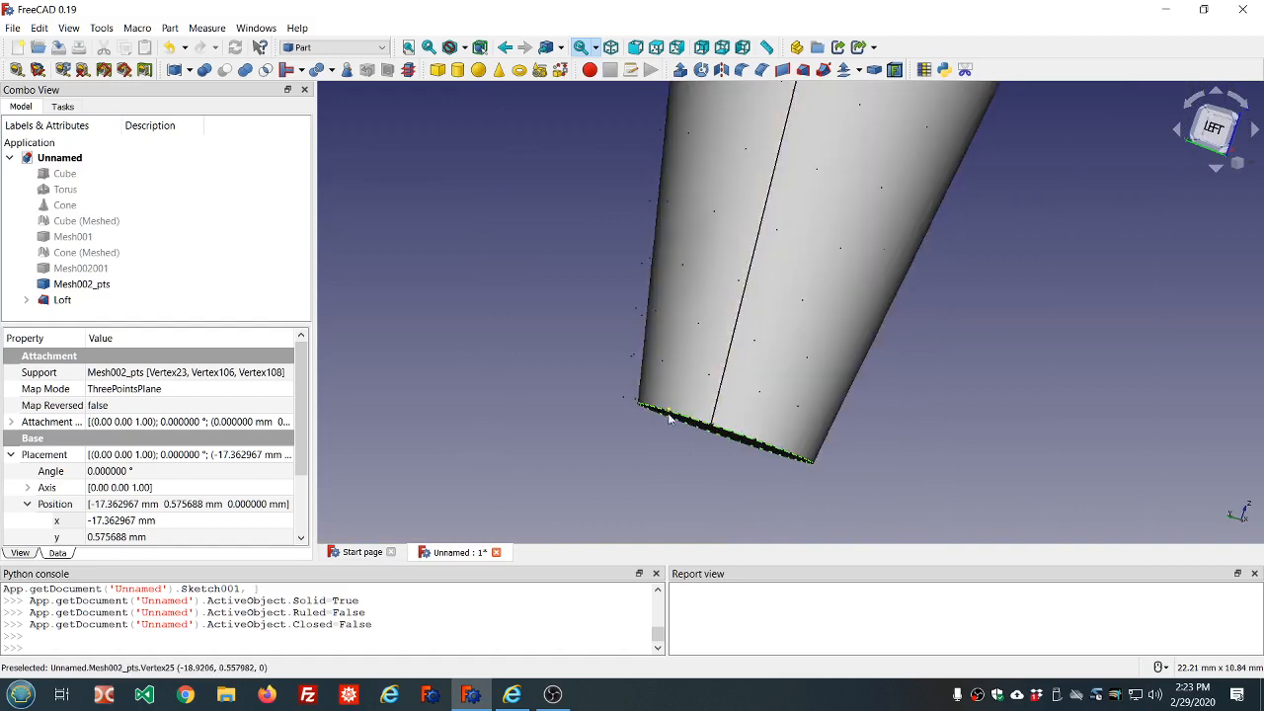
pyautogui.moveTo(731, 435); pyautogui.dragTo(929, 411, button='middle')
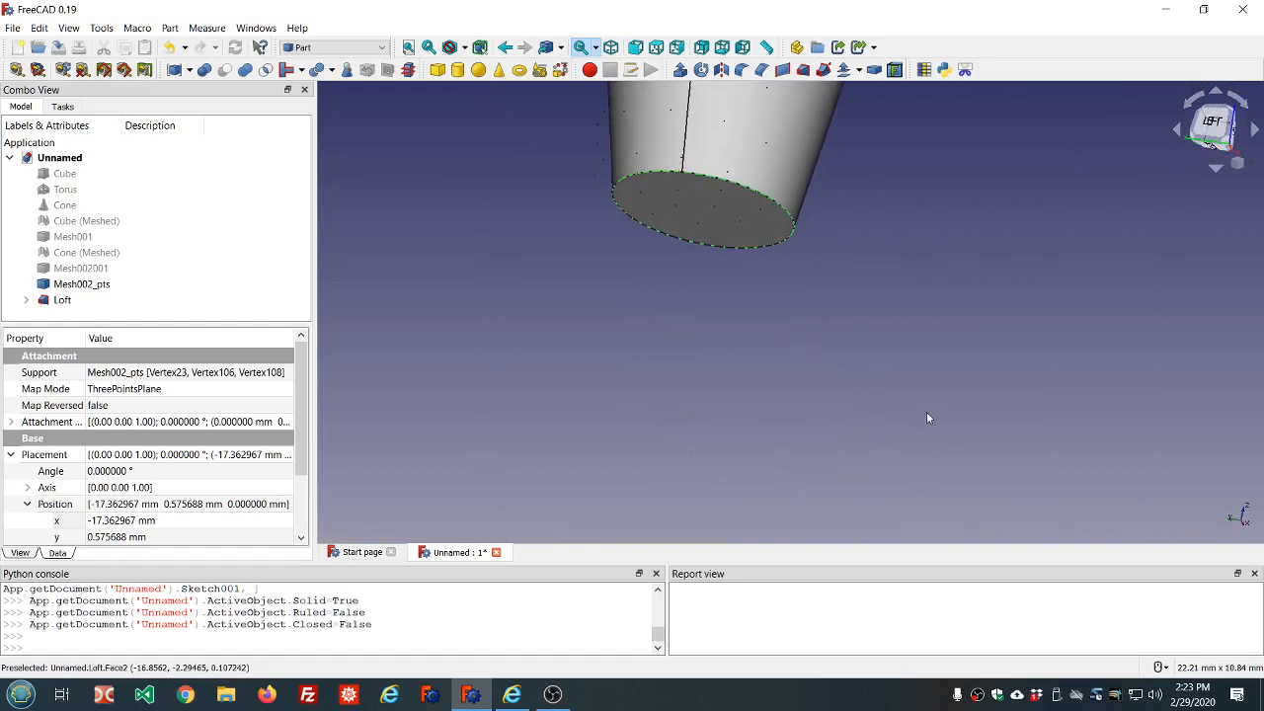
pyautogui.scroll(-3, 965, 342)
pyautogui.scroll(3, 947, 334)
pyautogui.moveTo(946, 344); pyautogui.dragTo(901, 364, button='middle')
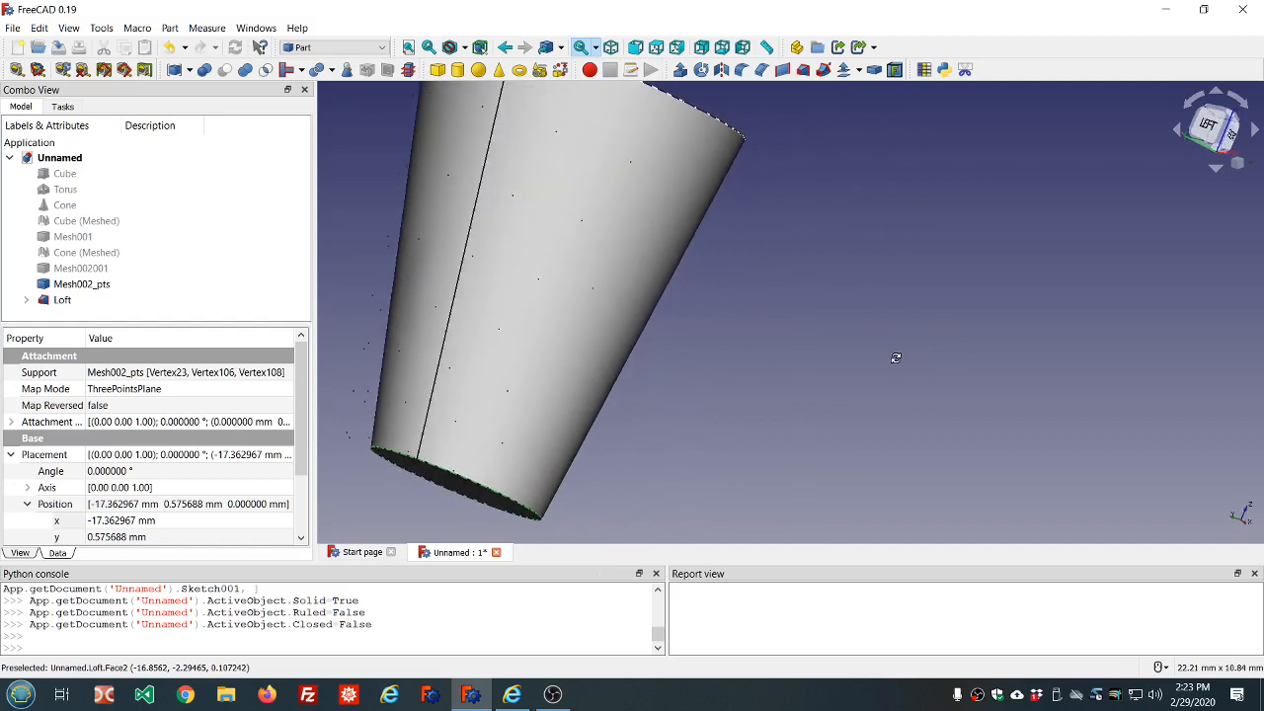
pyautogui.click(420, 475)
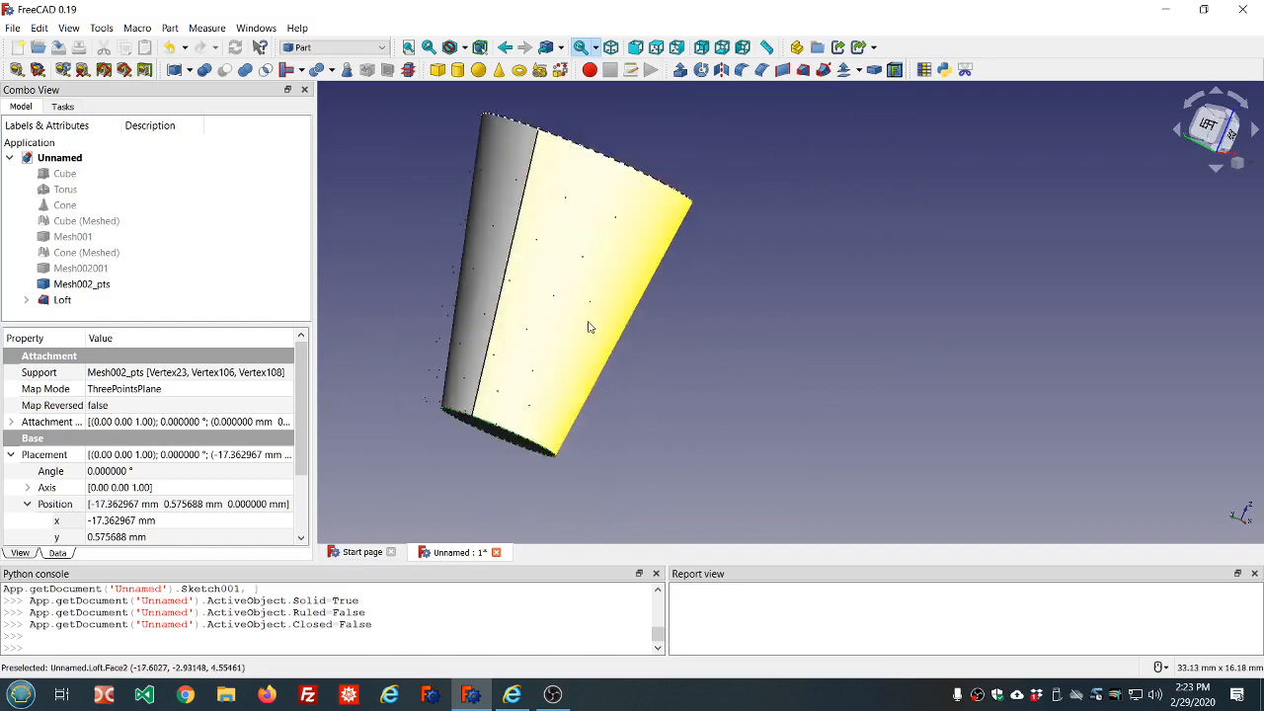
# Hide the loft, its Sketch and Sketch001 sections, and the Mesh002_pts points object
pyautogui.scroll(-5, 681, 272)
pyautogui.moveTo(672, 237); pyautogui.dragTo(536, 246, button='middle')
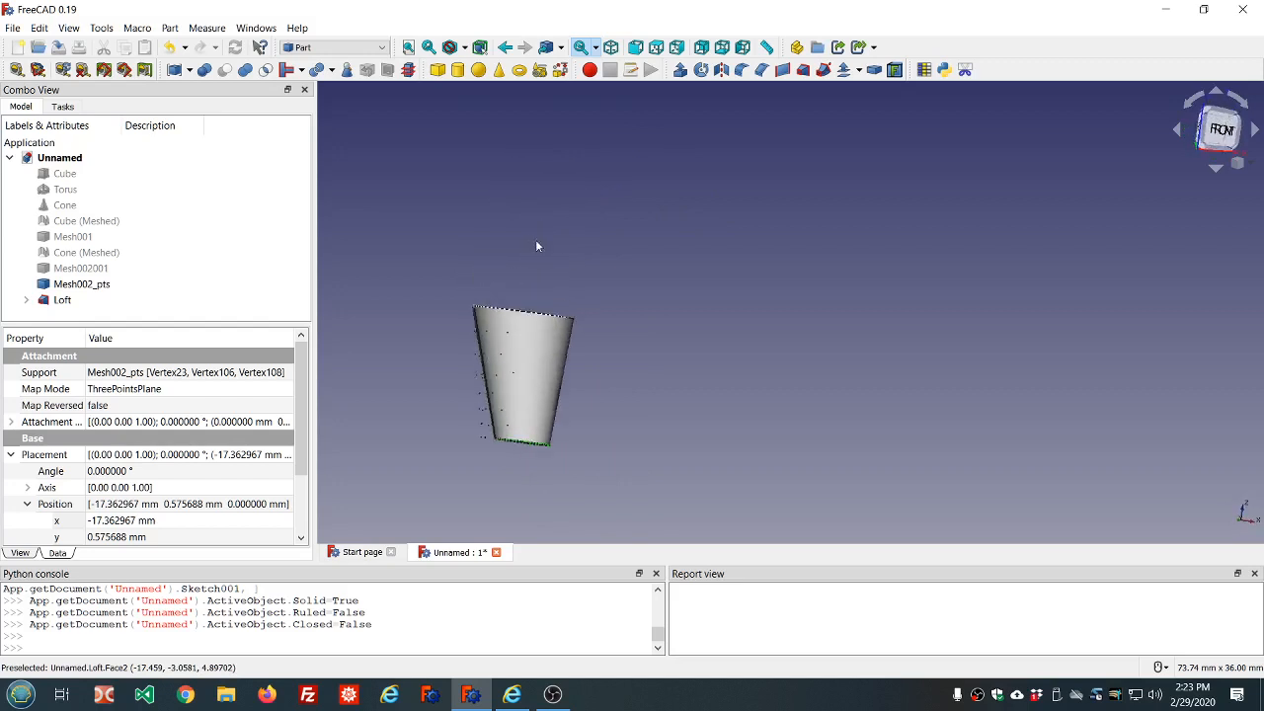
pyautogui.click(26, 299)
pyautogui.scroll(-4, 619, 209)
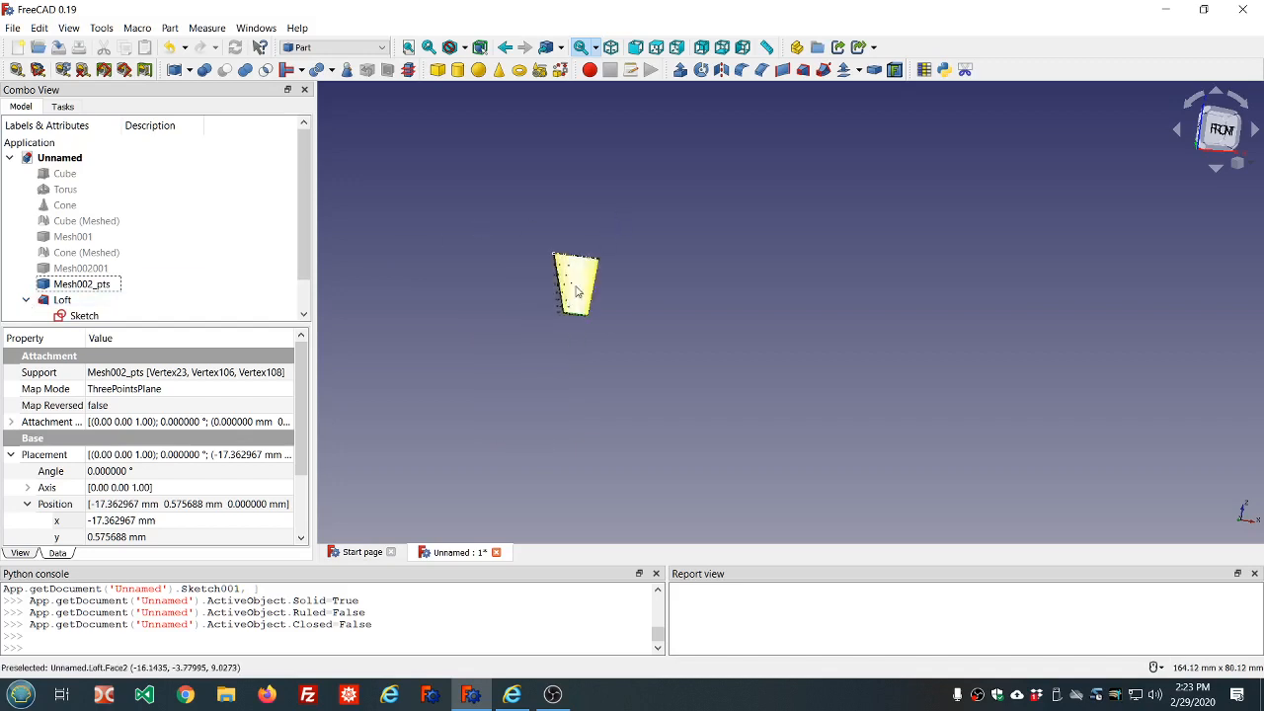
pyautogui.scroll(5, 577, 292)
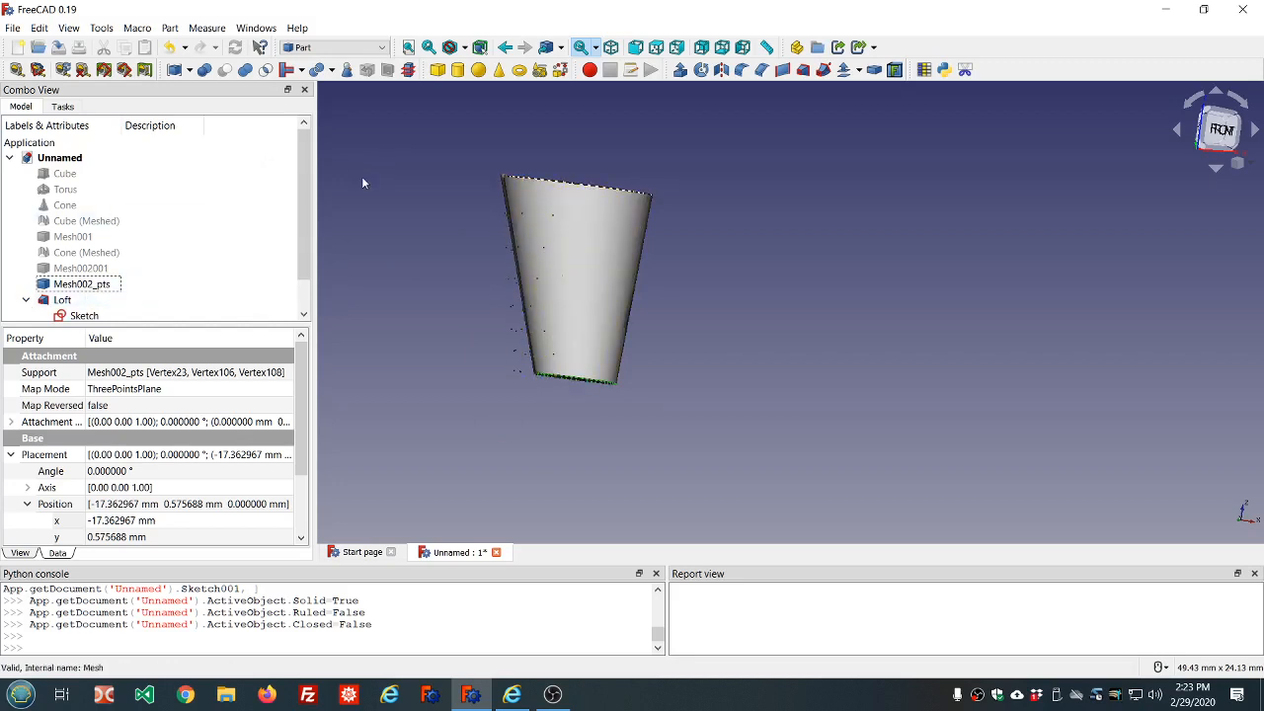
pyautogui.scroll(-1, 262, 175)
pyautogui.click(100, 258)
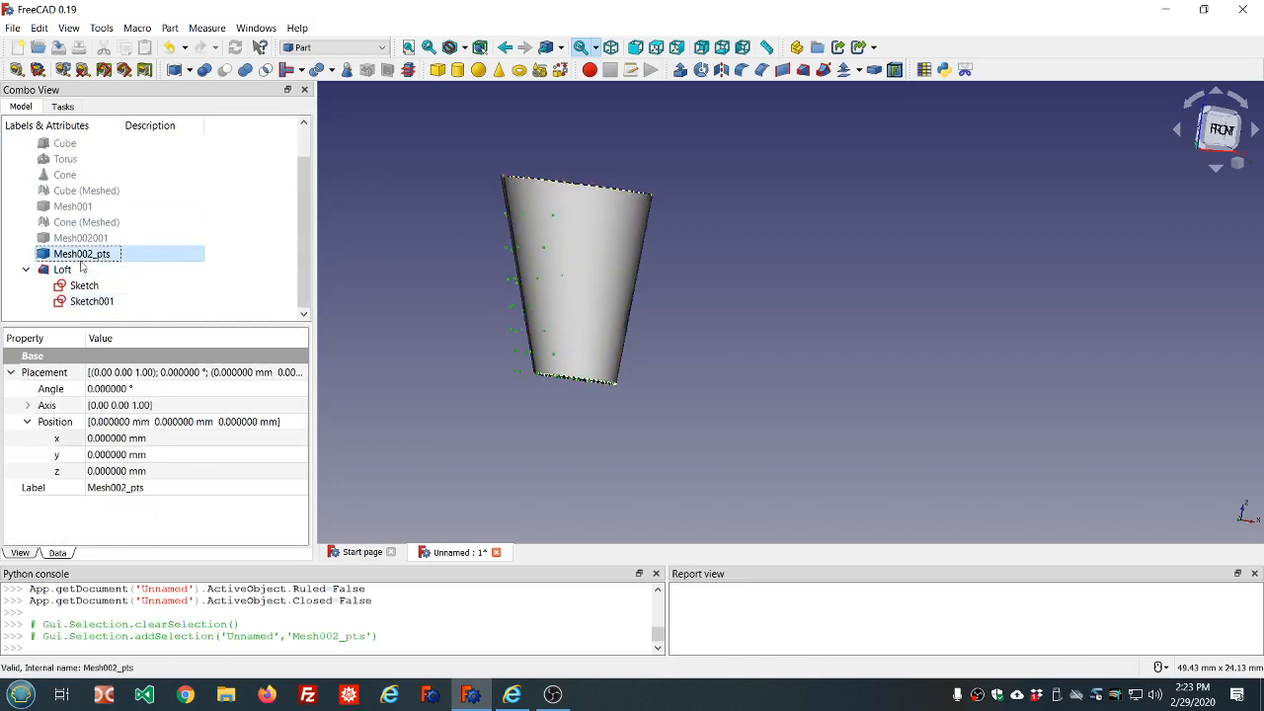
pyautogui.click(62, 269)
pyautogui.press('space')
pyautogui.click(84, 286)
pyautogui.press('space')
pyautogui.click(95, 306)
pyautogui.press('space')
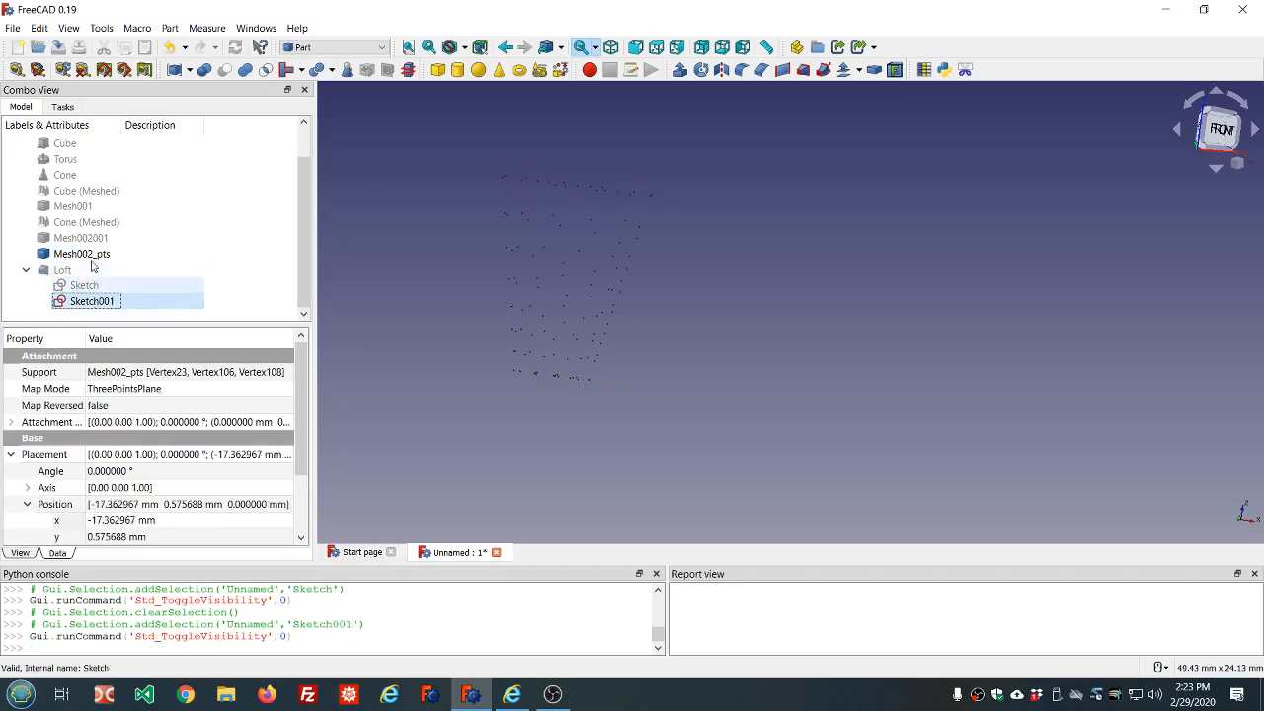
pyautogui.click(90, 256)
pyautogui.press('space')
pyautogui.click(87, 238)
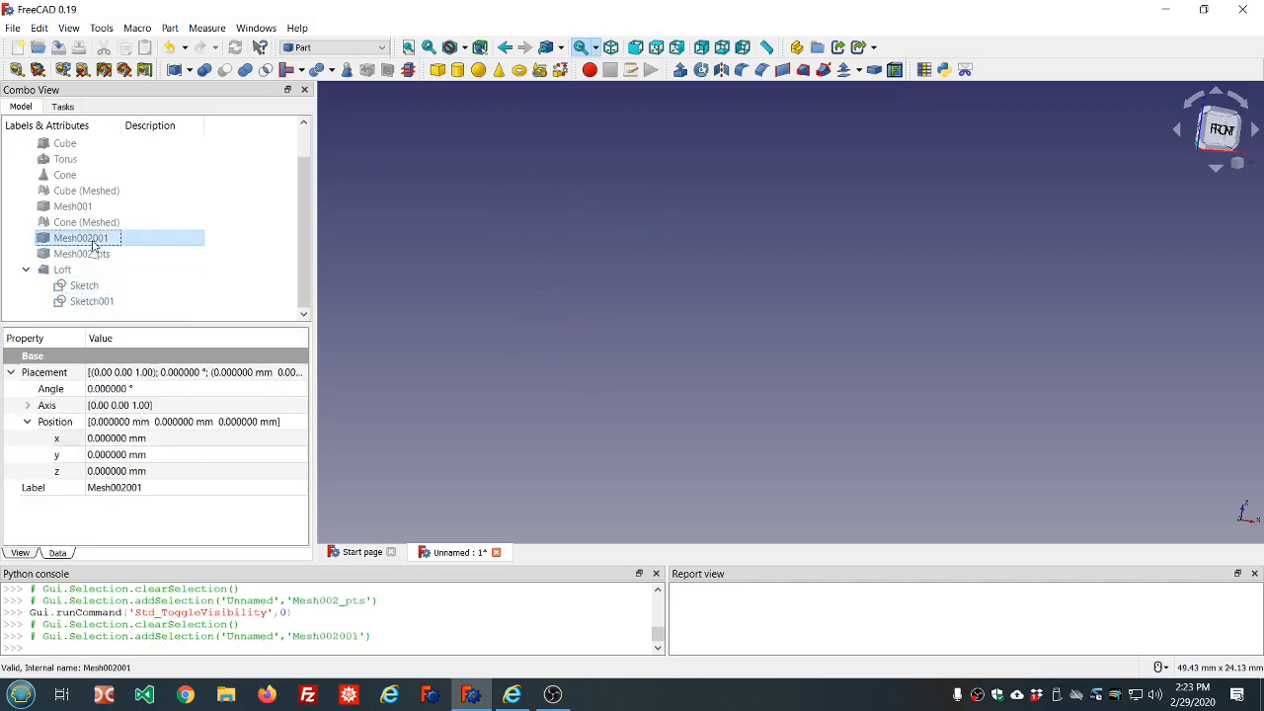
pyautogui.click(171, 27)
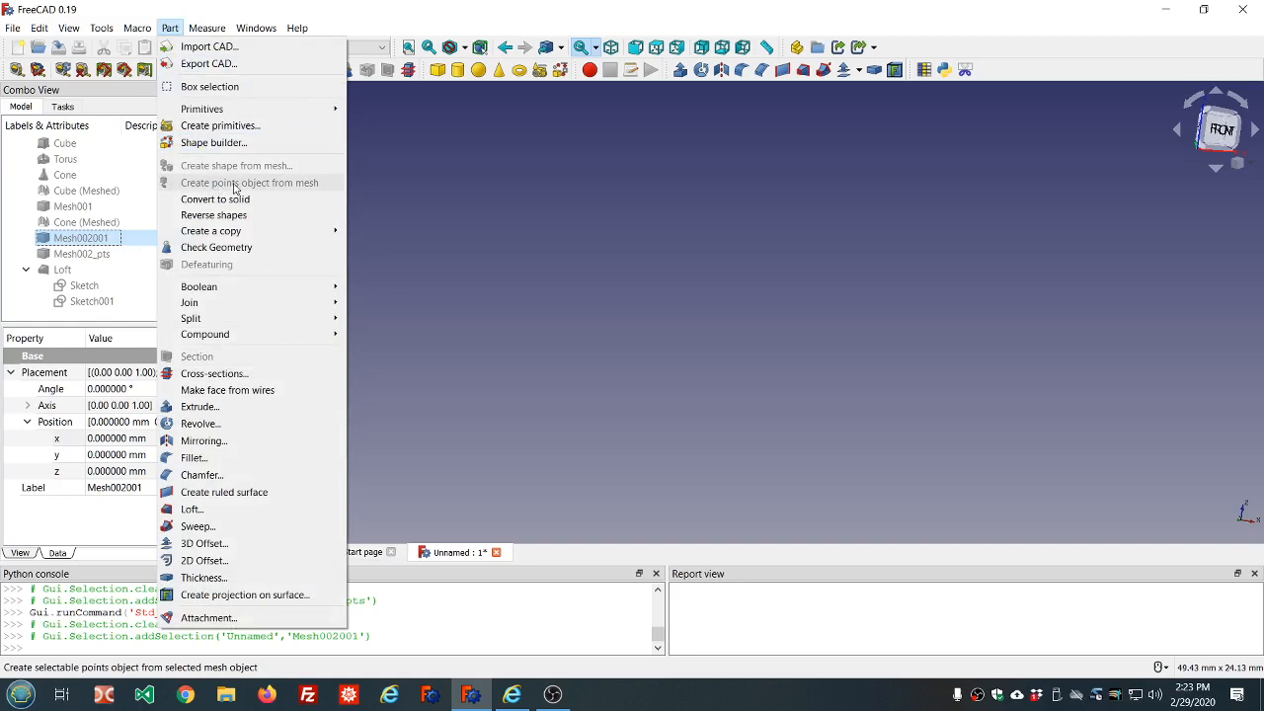
pyautogui.click(87, 261)
pyautogui.click(86, 254)
# Show the Cone (Meshed) mesh together with the Mesh001 cube shape to view both objects
pyautogui.click(94, 225)
pyautogui.press('space')
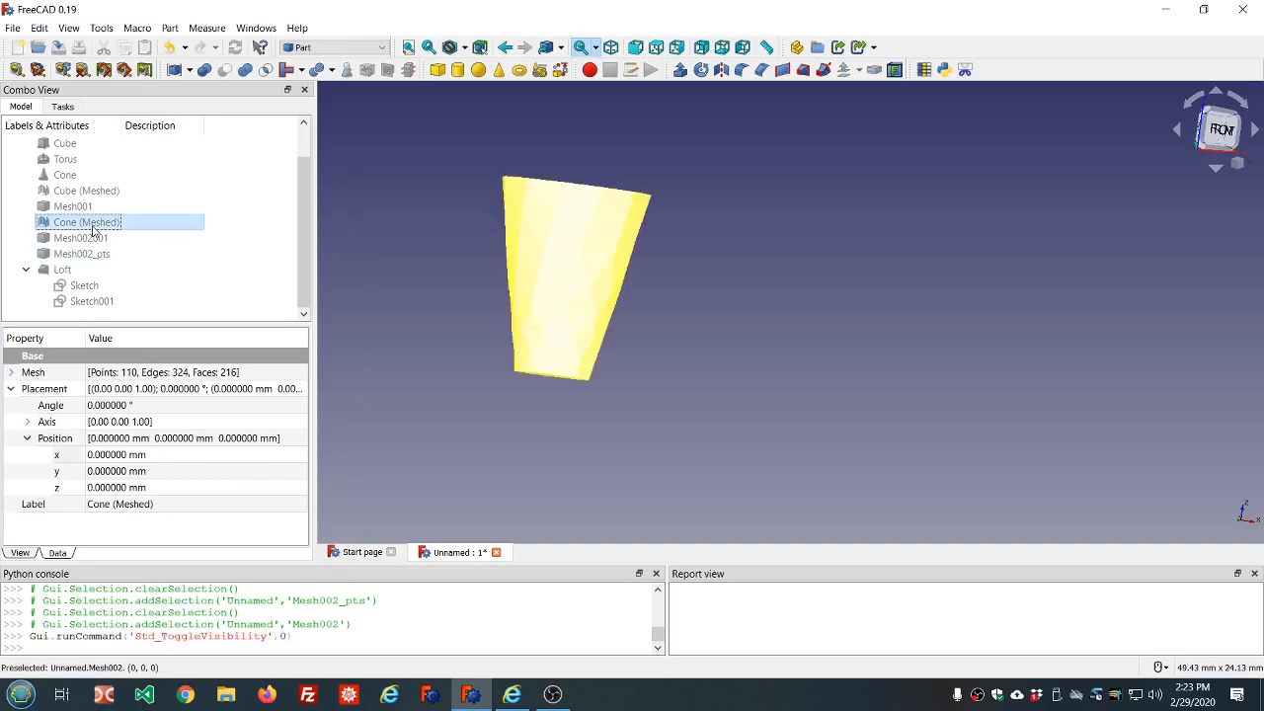
pyautogui.click(352, 196)
pyautogui.moveTo(667, 159); pyautogui.dragTo(657, 203, button='middle')
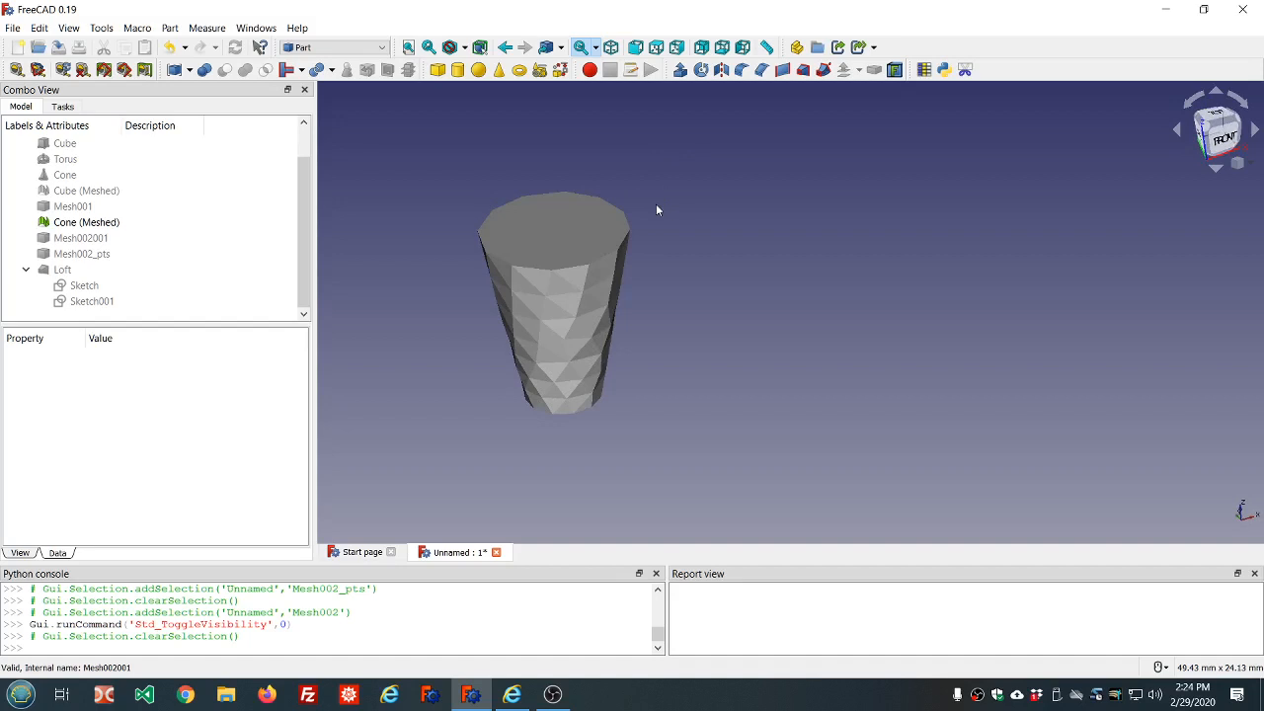
pyautogui.click(73, 207)
pyautogui.press('space')
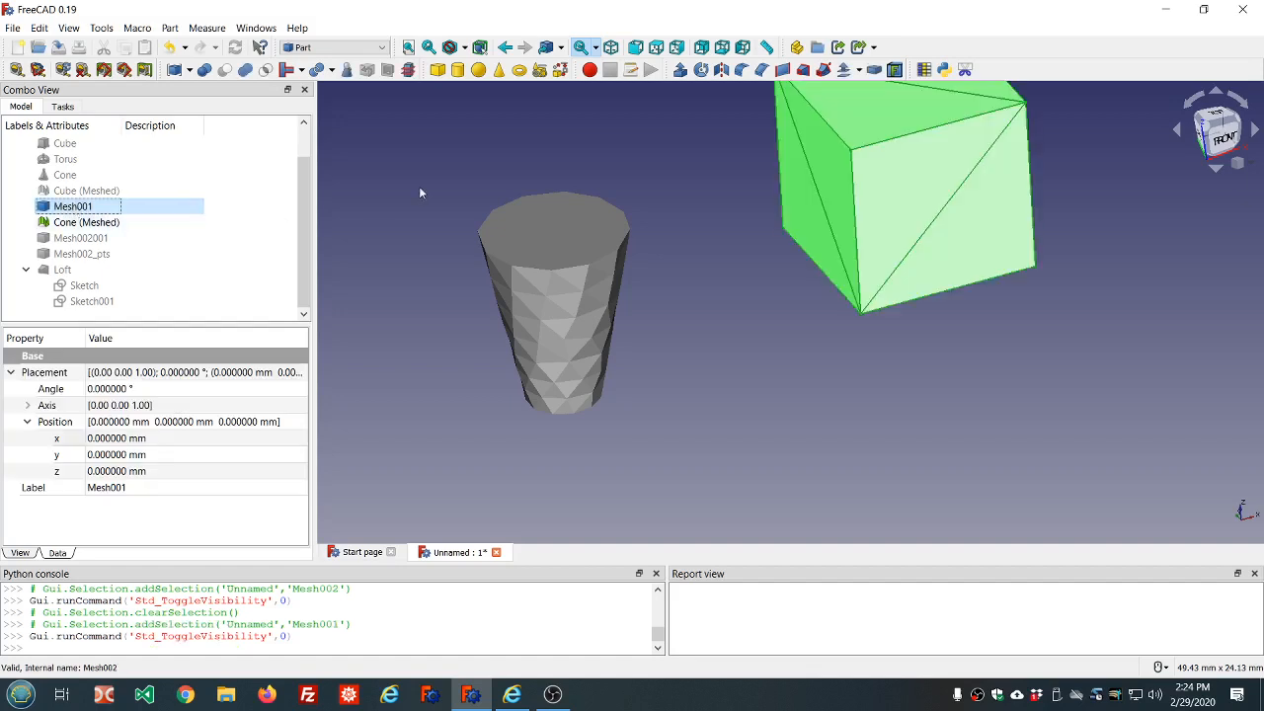
pyautogui.scroll(-4, 682, 176)
pyautogui.scroll(4, 777, 118)
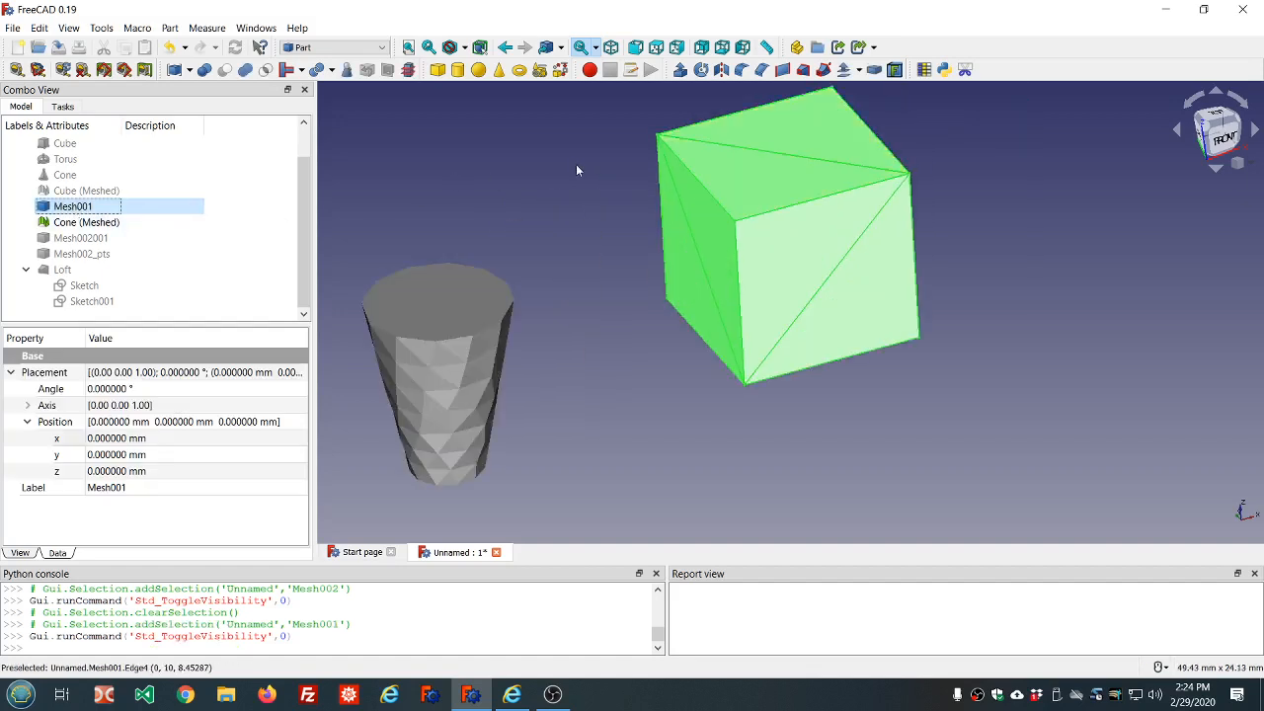
pyautogui.click(483, 176)
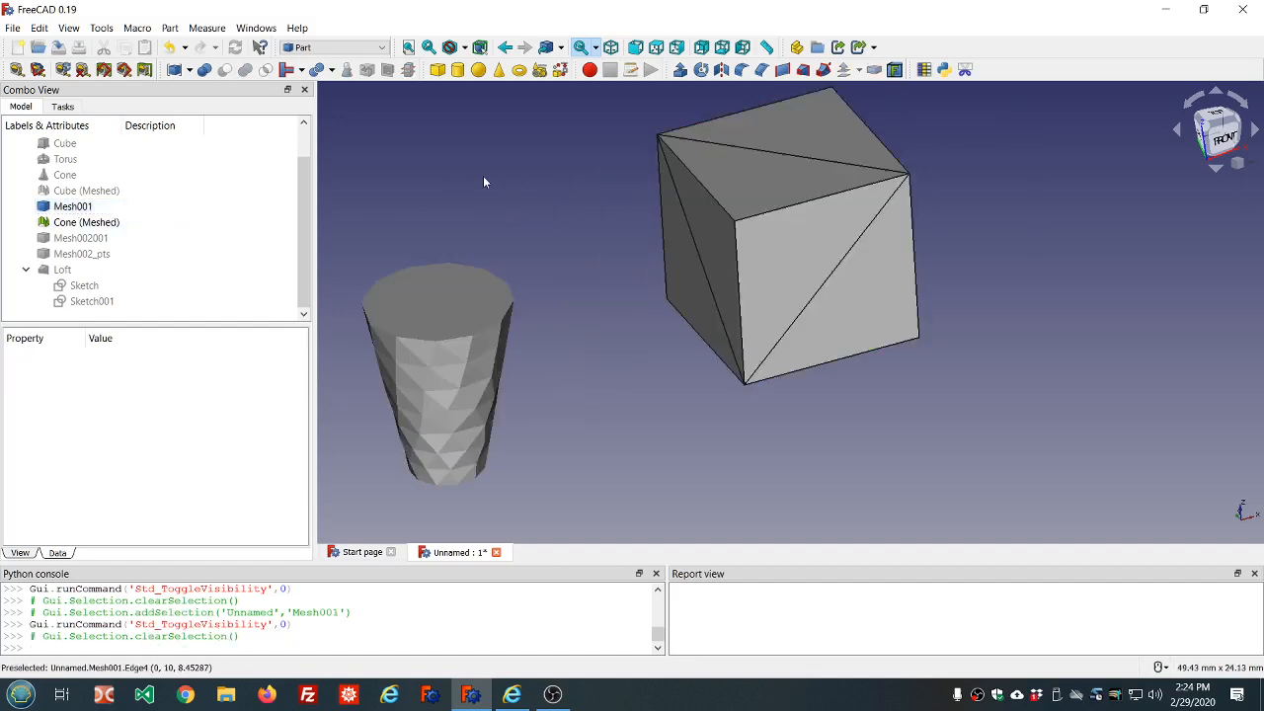
# Show the Mesh002001 cone shape and the loft over the meshed cone
pyautogui.click(96, 255)
pyautogui.click(96, 239)
pyautogui.press('space')
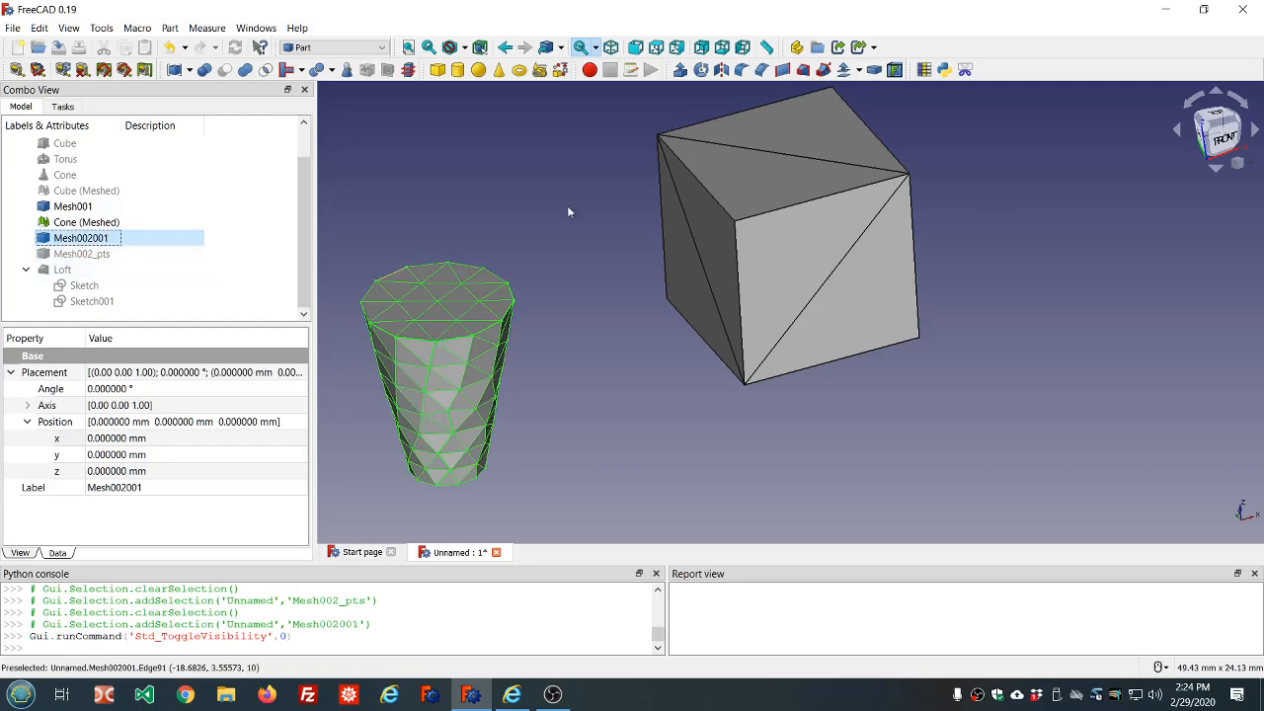
pyautogui.moveTo(591, 274); pyautogui.dragTo(581, 319, button='middle')
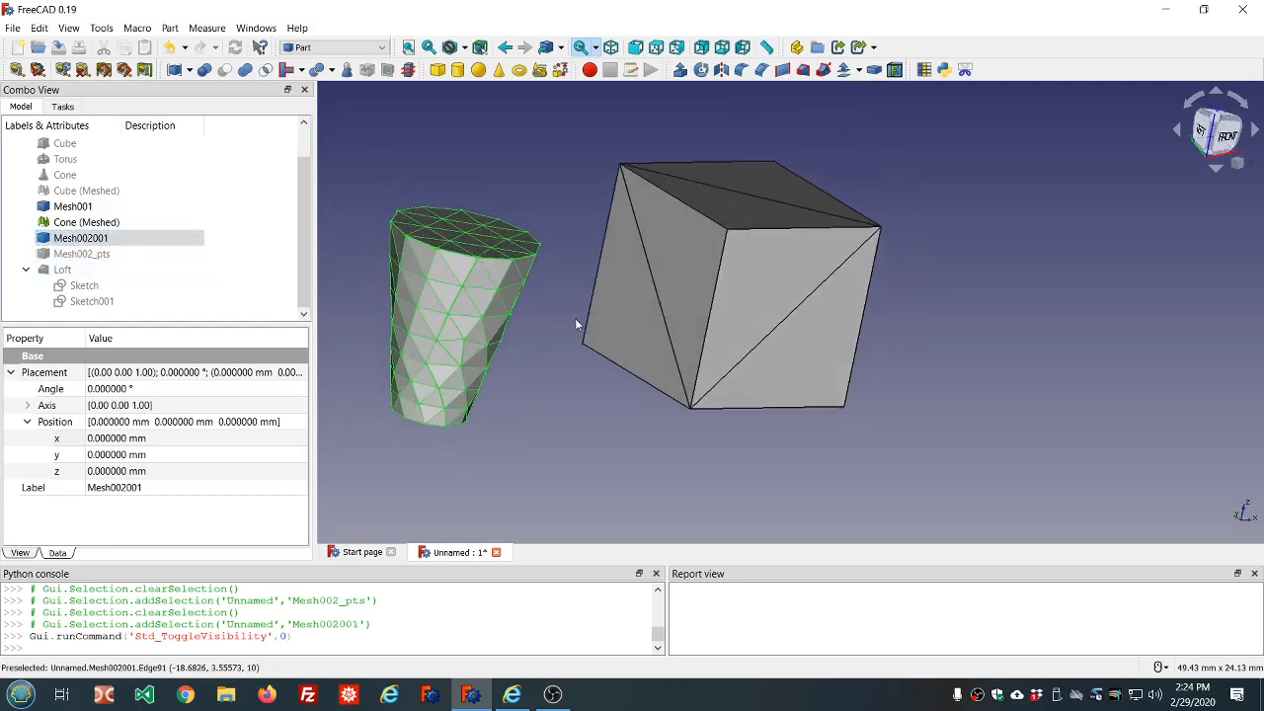
pyautogui.scroll(-2, 481, 279)
pyautogui.scroll(2, 454, 300)
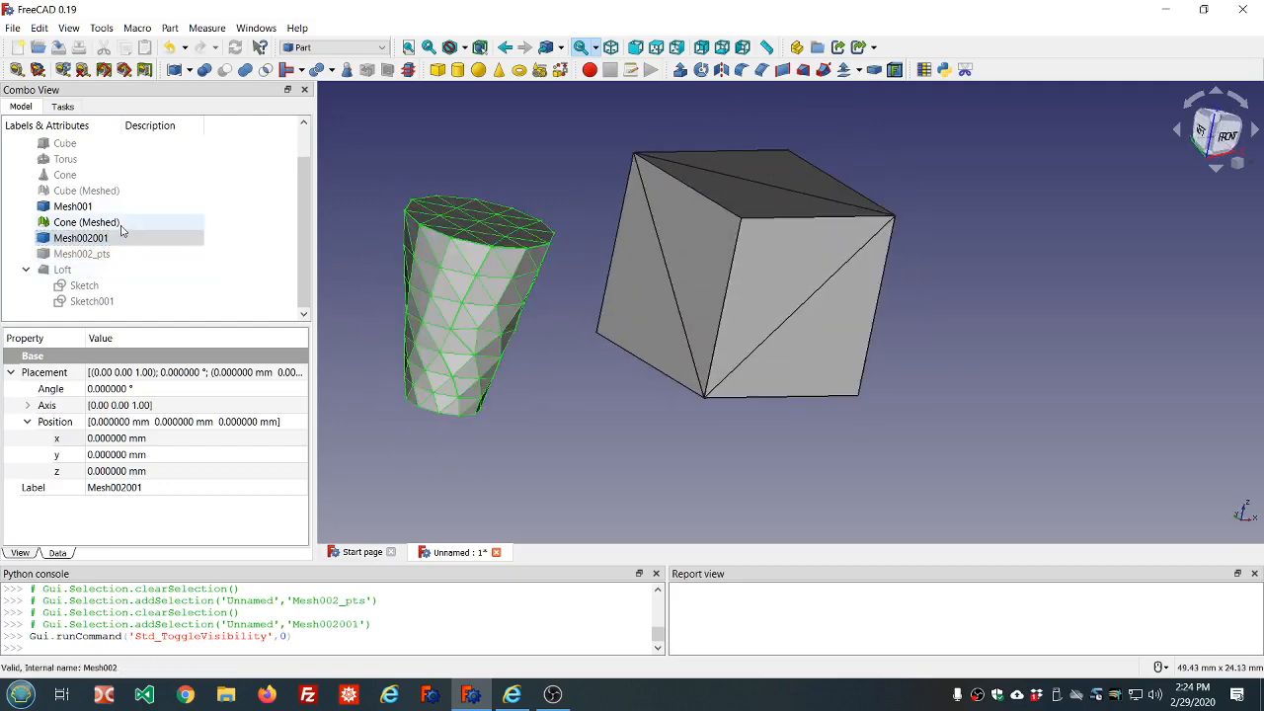
pyautogui.click(62, 270)
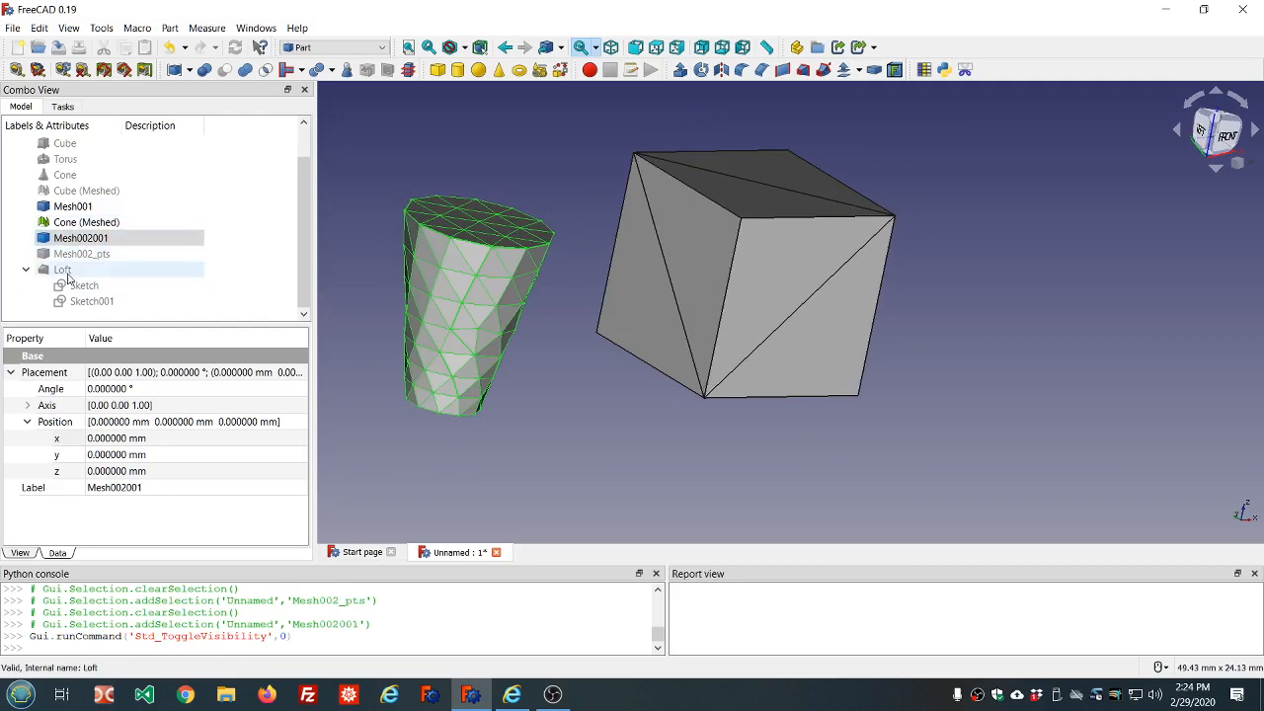
pyautogui.press('space')
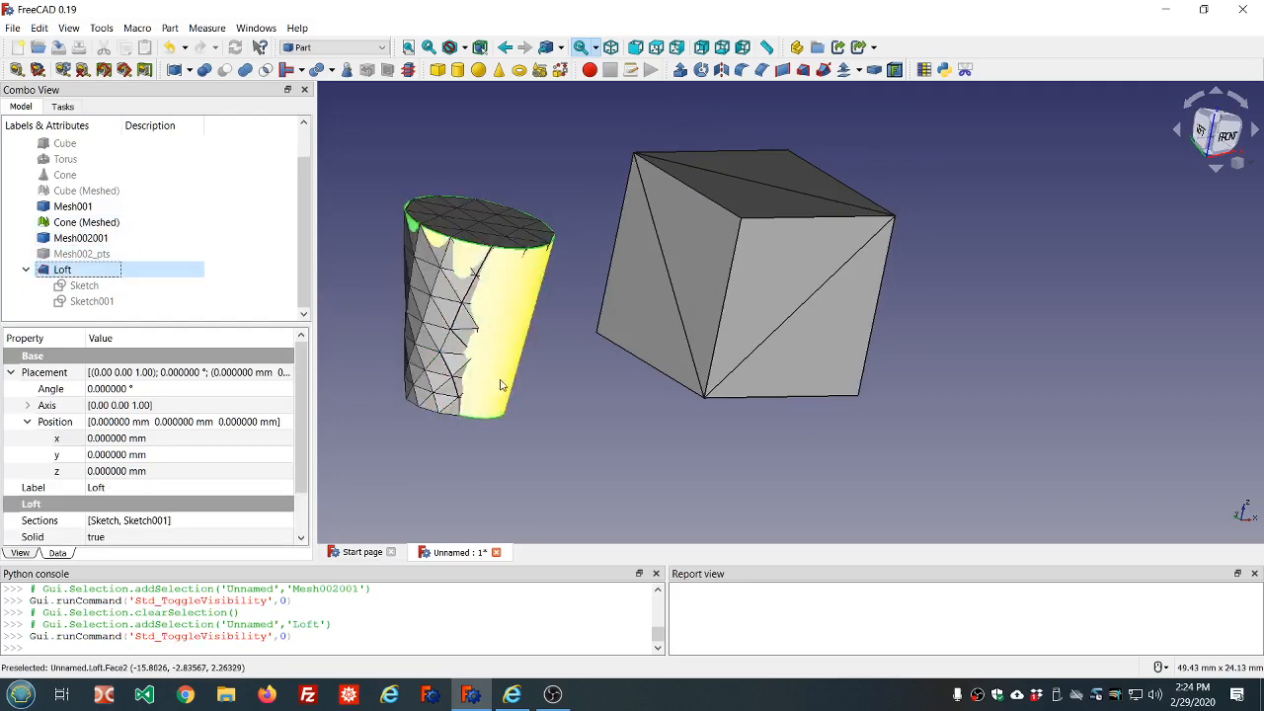
# Hide Cone (Meshed) and compare the sides and ends of the loft with the Mesh002001 shape
pyautogui.moveTo(541, 416); pyautogui.dragTo(431, 373, button='middle')
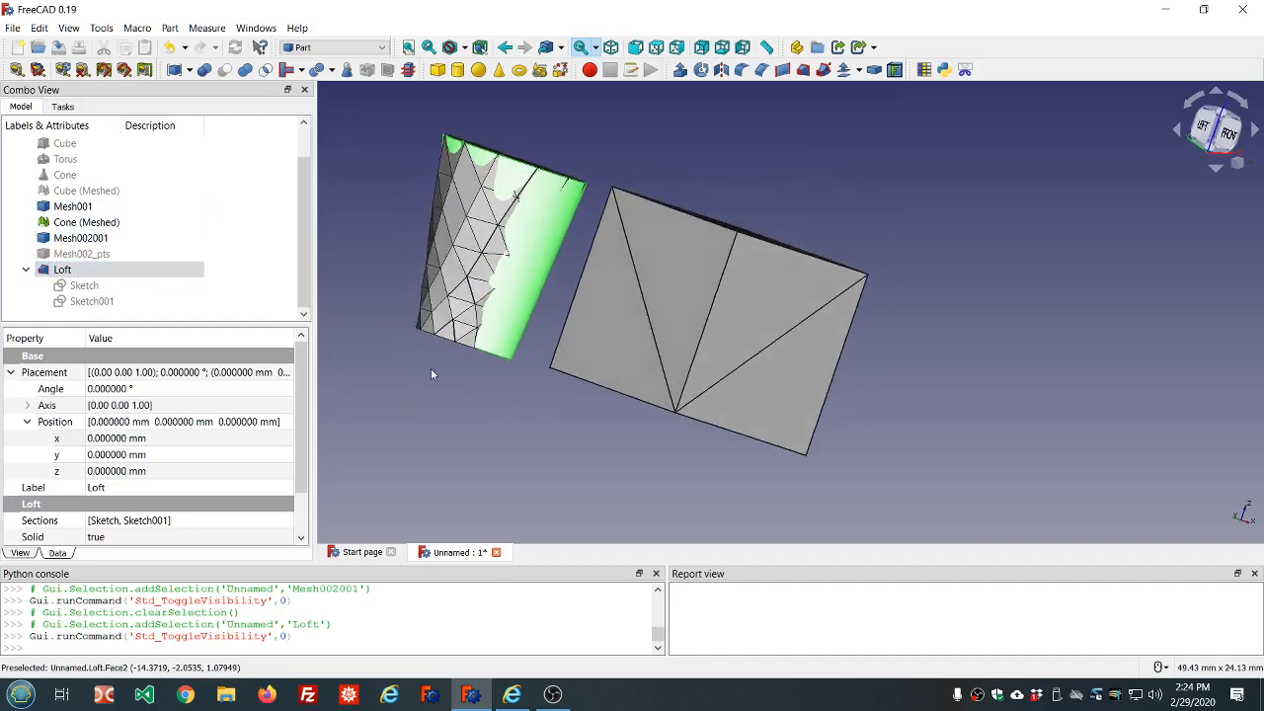
pyautogui.click(84, 226)
pyautogui.press('space')
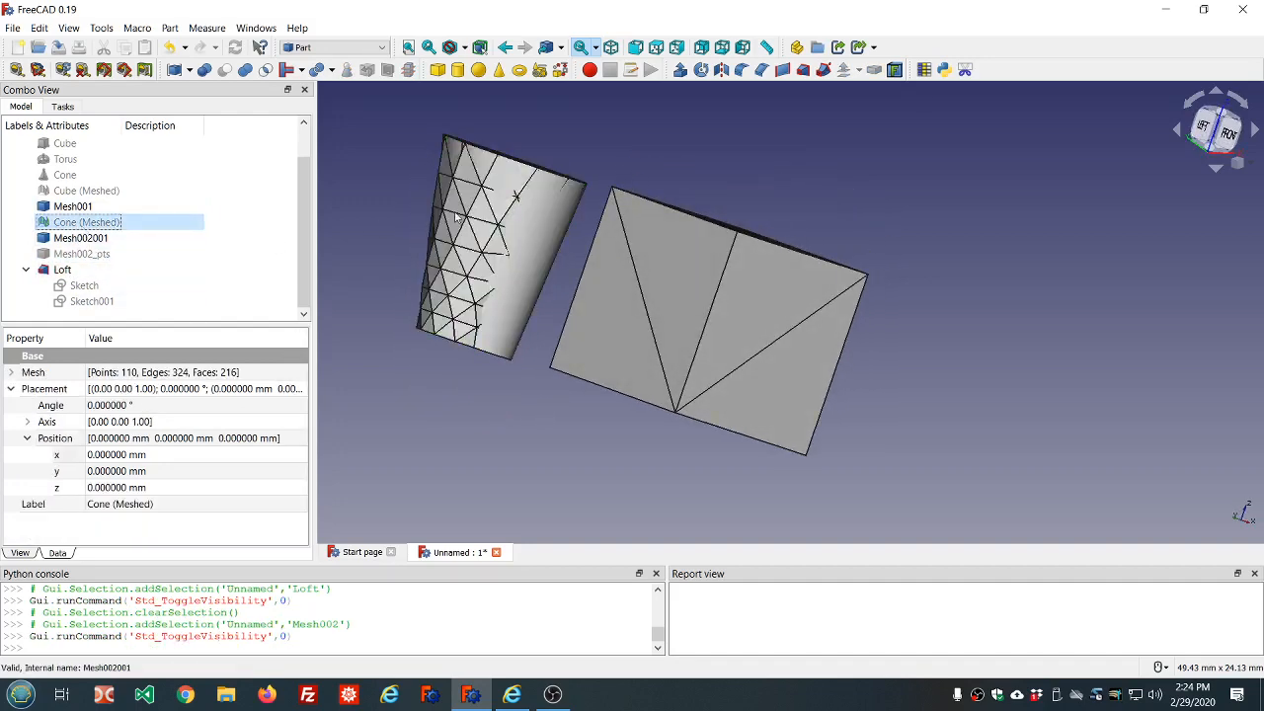
pyautogui.moveTo(456, 215); pyautogui.dragTo(794, 261, button='middle')
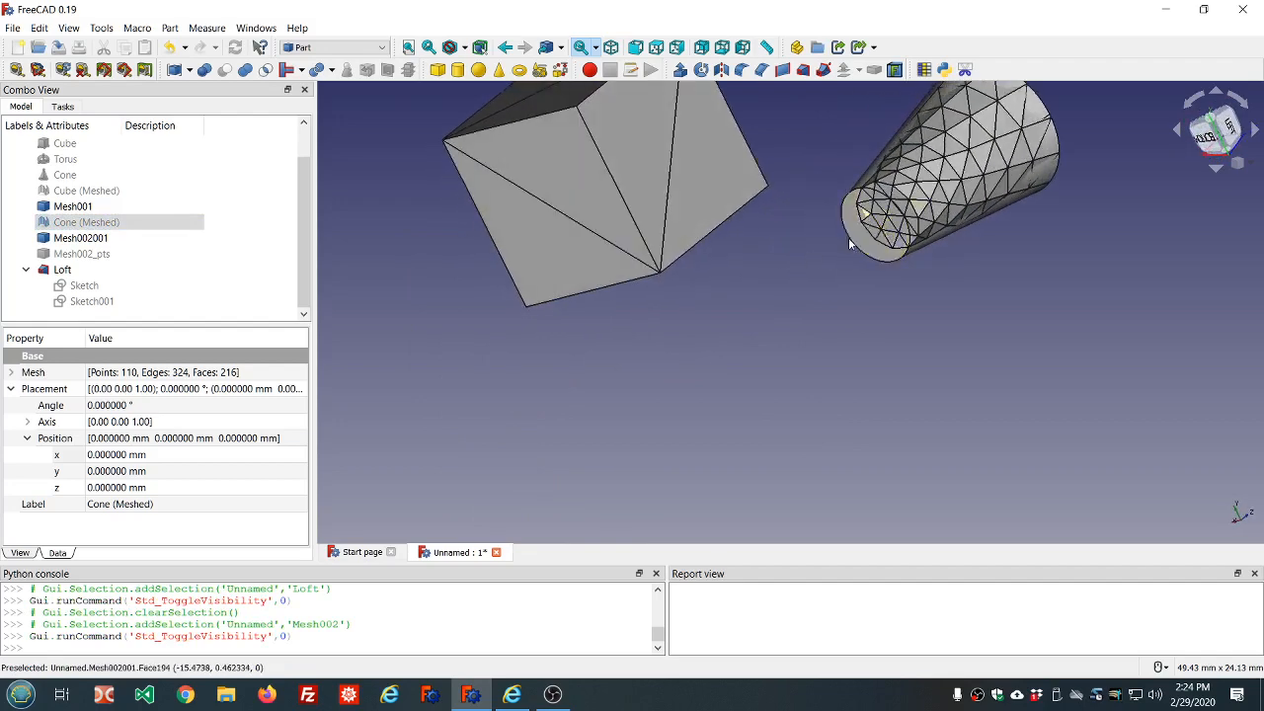
pyautogui.scroll(-3, 868, 227)
pyautogui.moveTo(936, 197); pyautogui.dragTo(672, 278, button='middle')
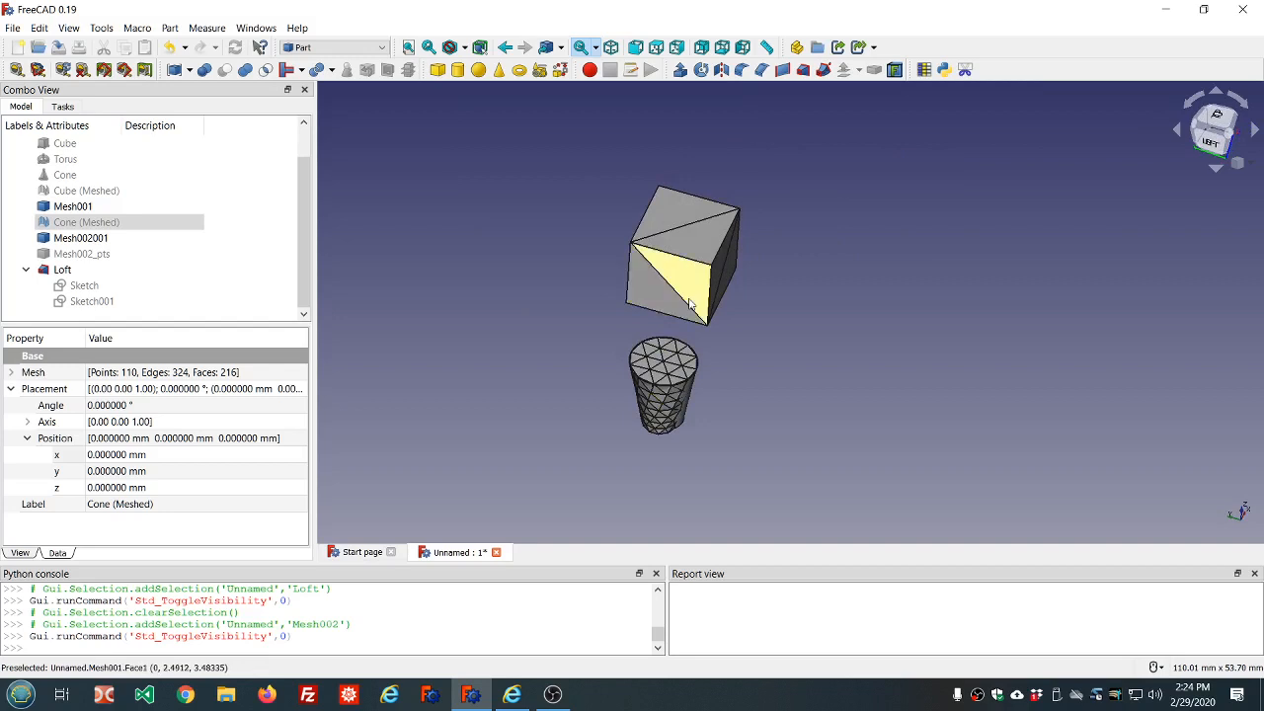
pyautogui.scroll(3, 680, 357)
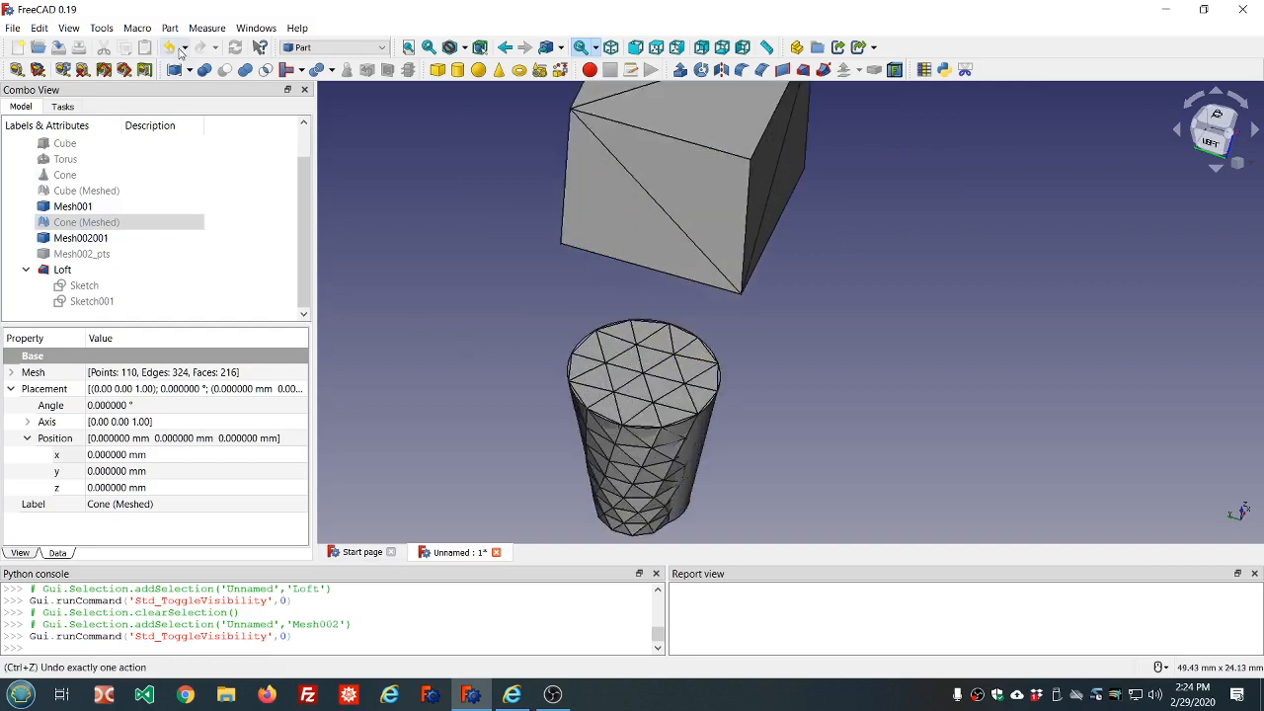
# Hide the loft, the Mesh002001 cone shape and the Mesh001 cube shape
pyautogui.click(71, 272)
pyautogui.press('space')
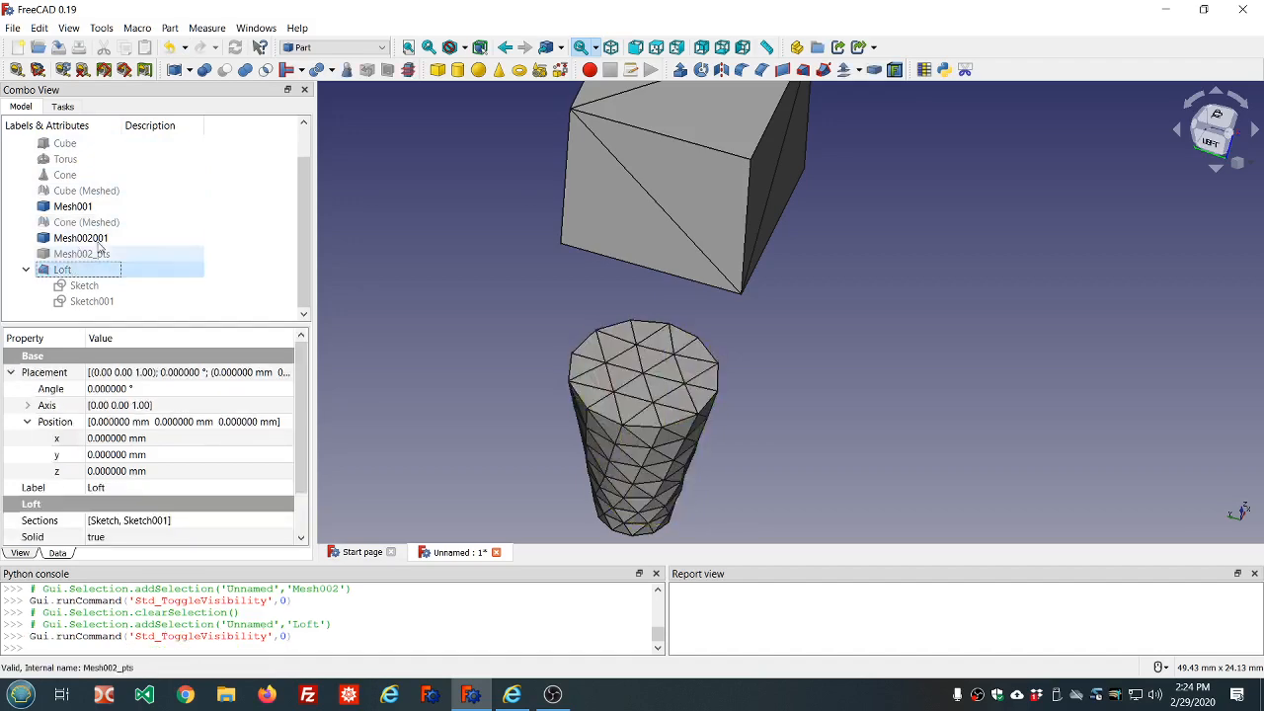
pyautogui.click(81, 238)
pyautogui.press('space')
pyautogui.click(87, 223)
pyautogui.press('space')
pyautogui.click(73, 207)
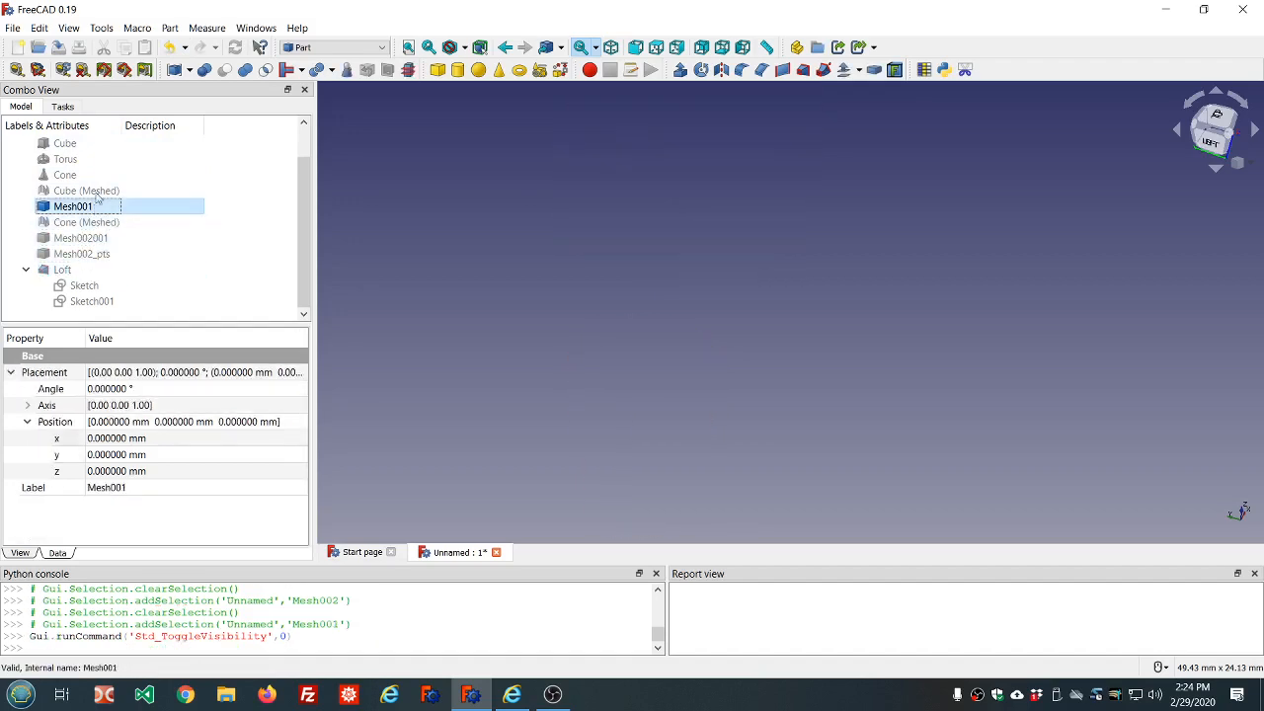
pyautogui.click(170, 27)
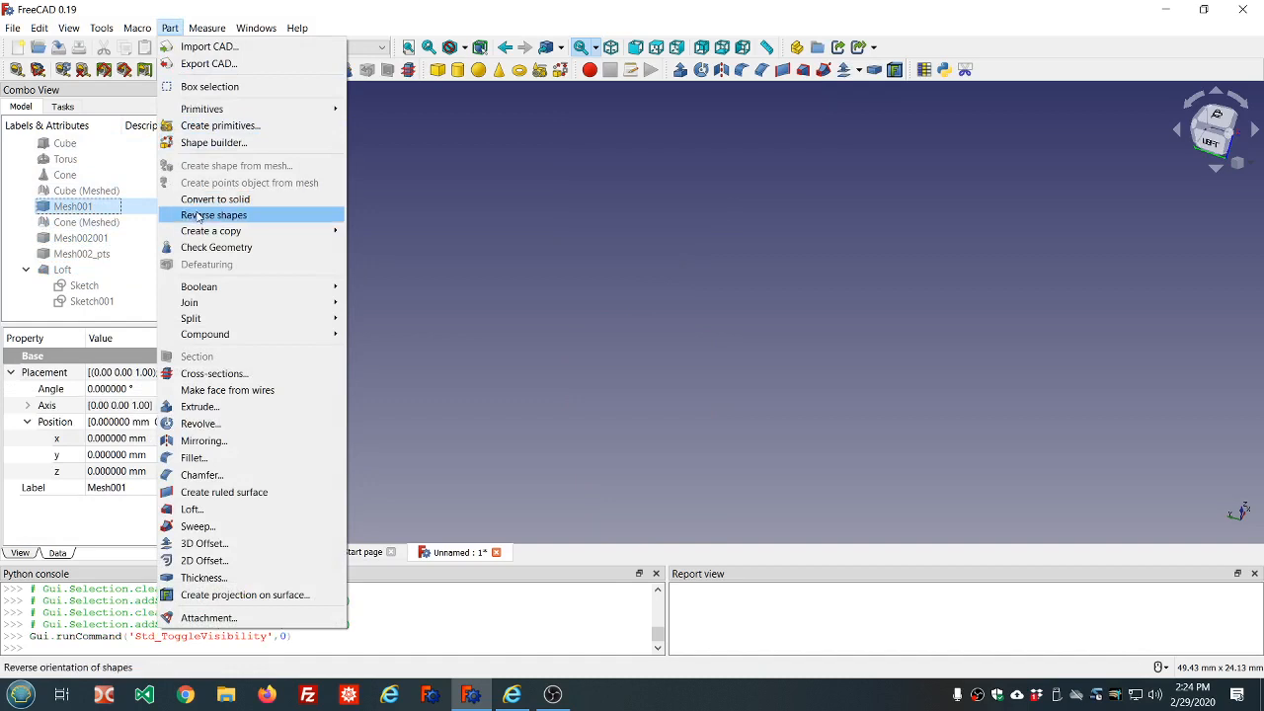
pyautogui.click(409, 200)
pyautogui.click(407, 200)
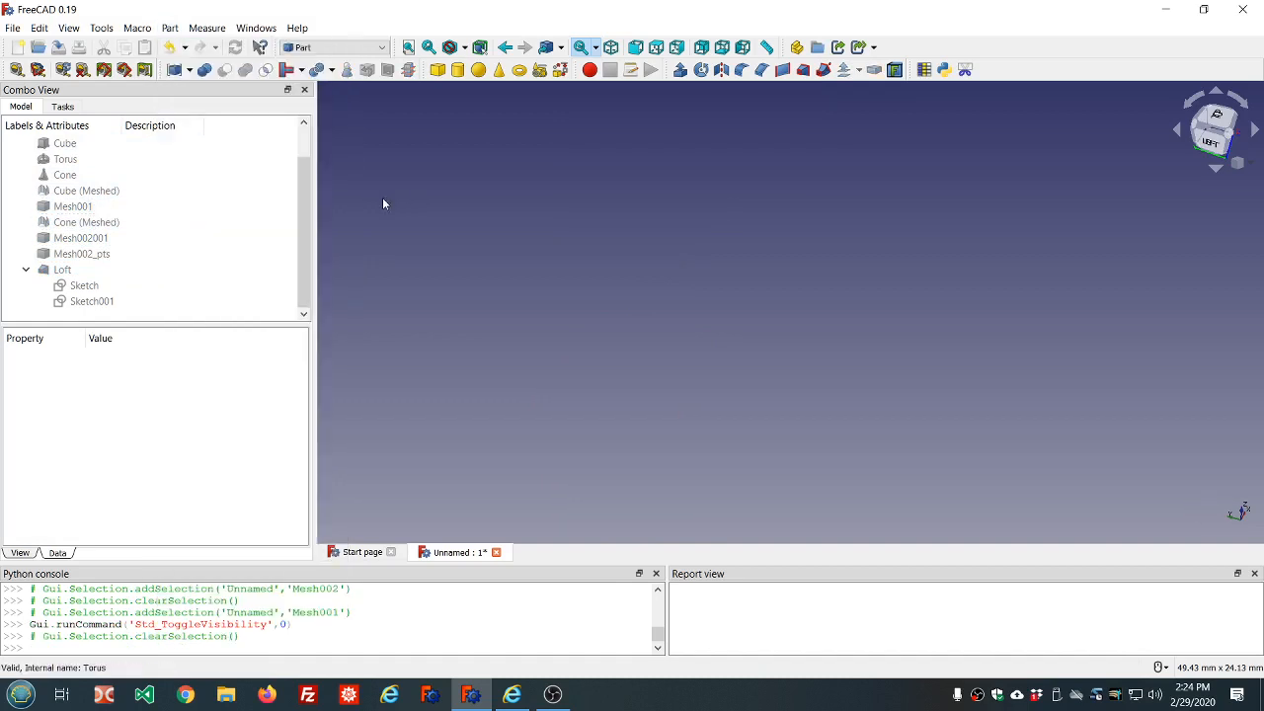
pyautogui.click(81, 192)
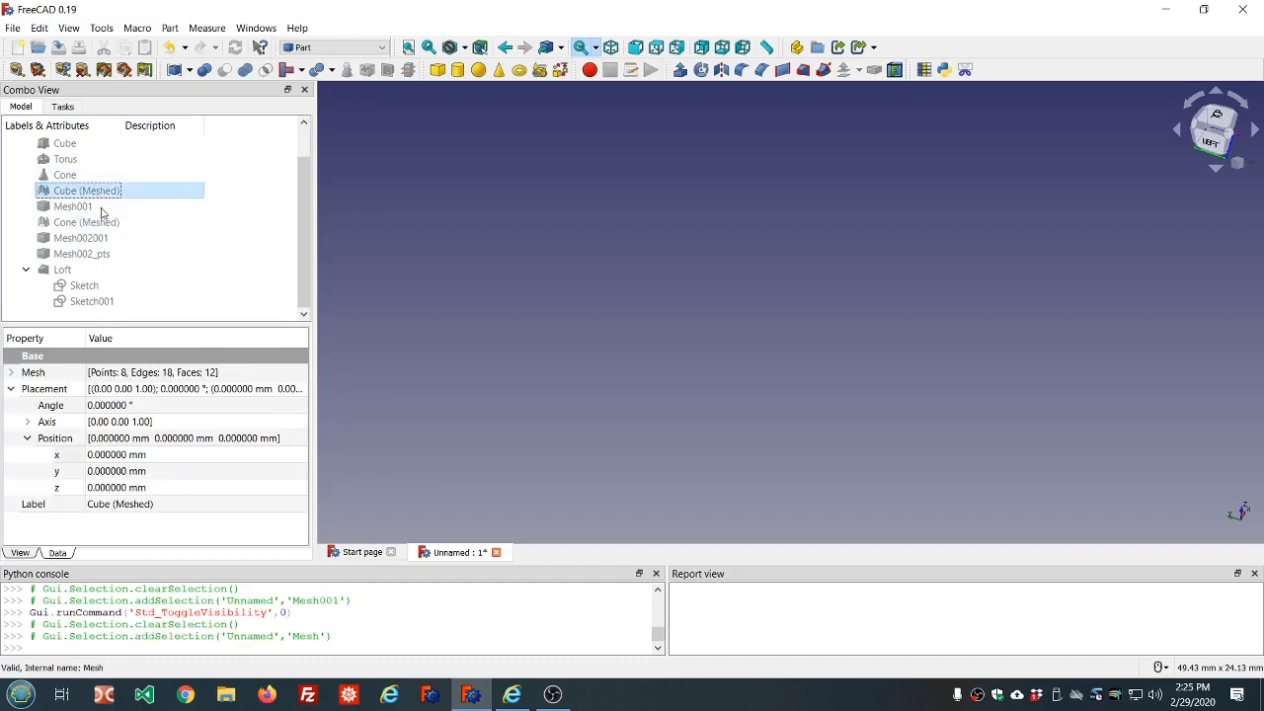
# Show only the Mesh002001 cone shape and inspect its triangular facets
pyautogui.click(99, 240)
pyautogui.press('space')
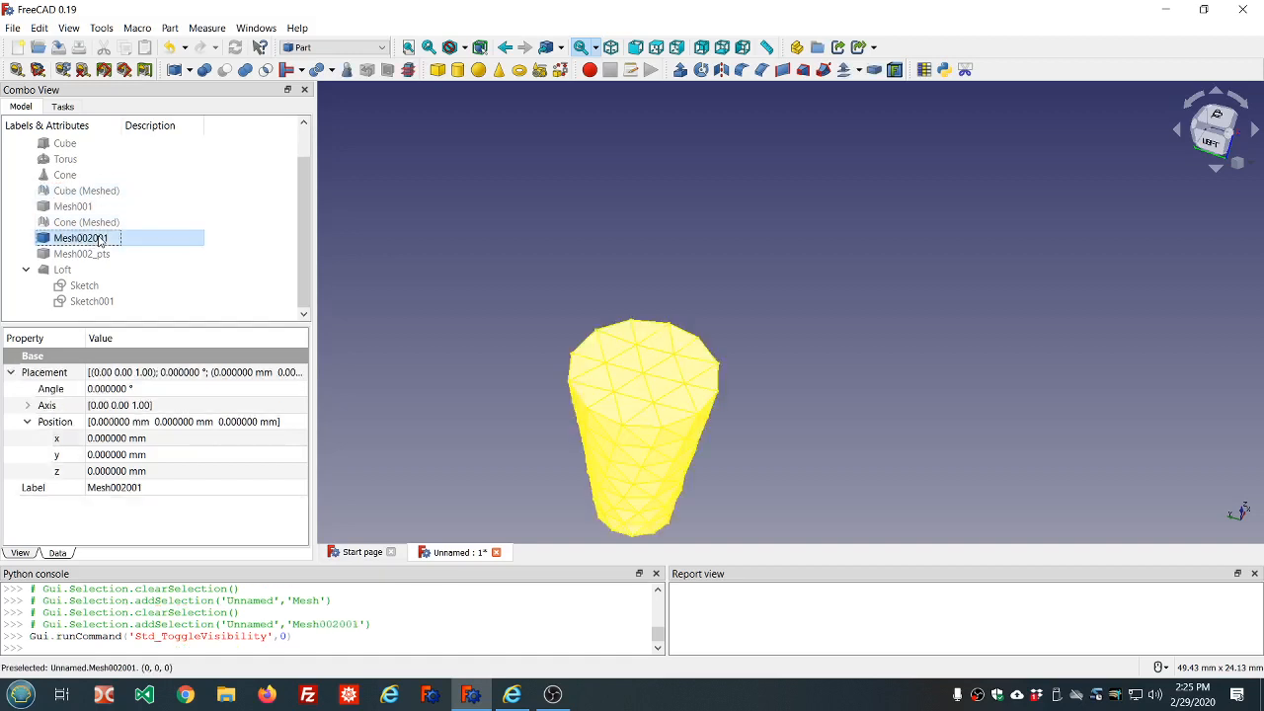
pyautogui.click(449, 302)
pyautogui.scroll(-2, 450, 302)
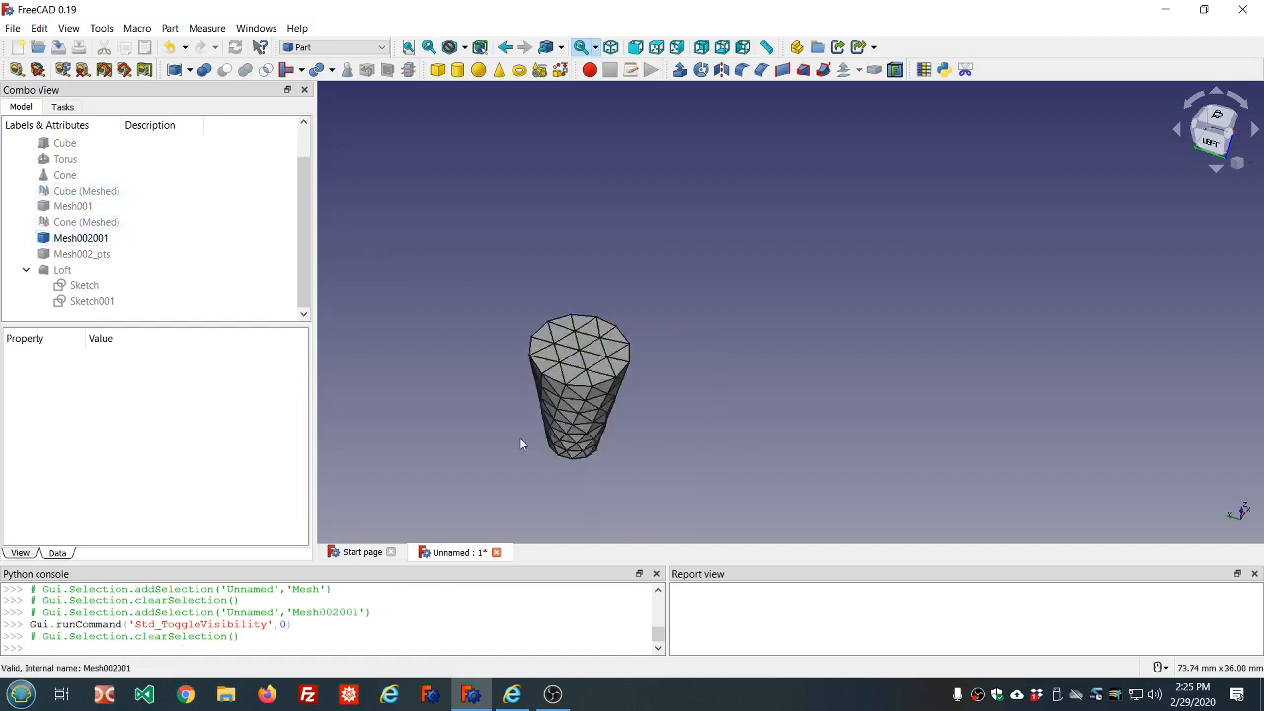
pyautogui.moveTo(638, 420)
pyautogui.mouseDown(button='middle')
pyautogui.moveTo(638, 359)
pyautogui.moveTo(640, 395)
pyautogui.mouseUp(button='middle')
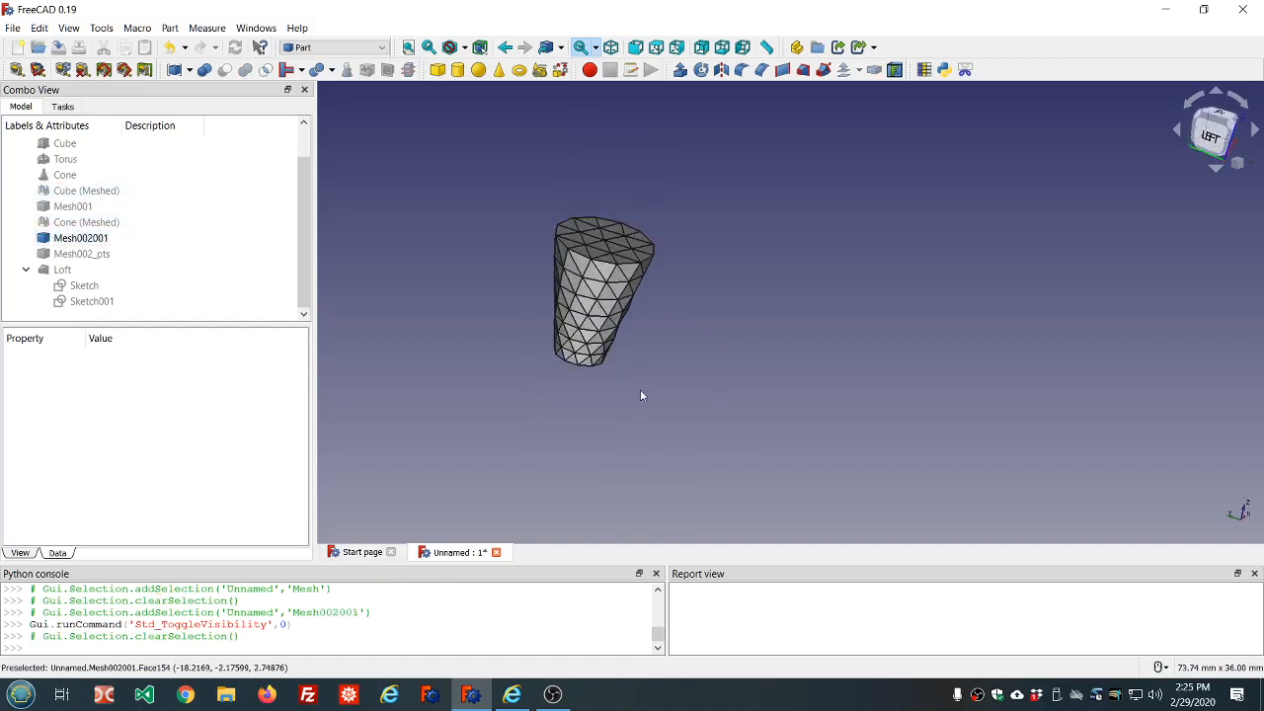
pyautogui.scroll(3, 660, 255)
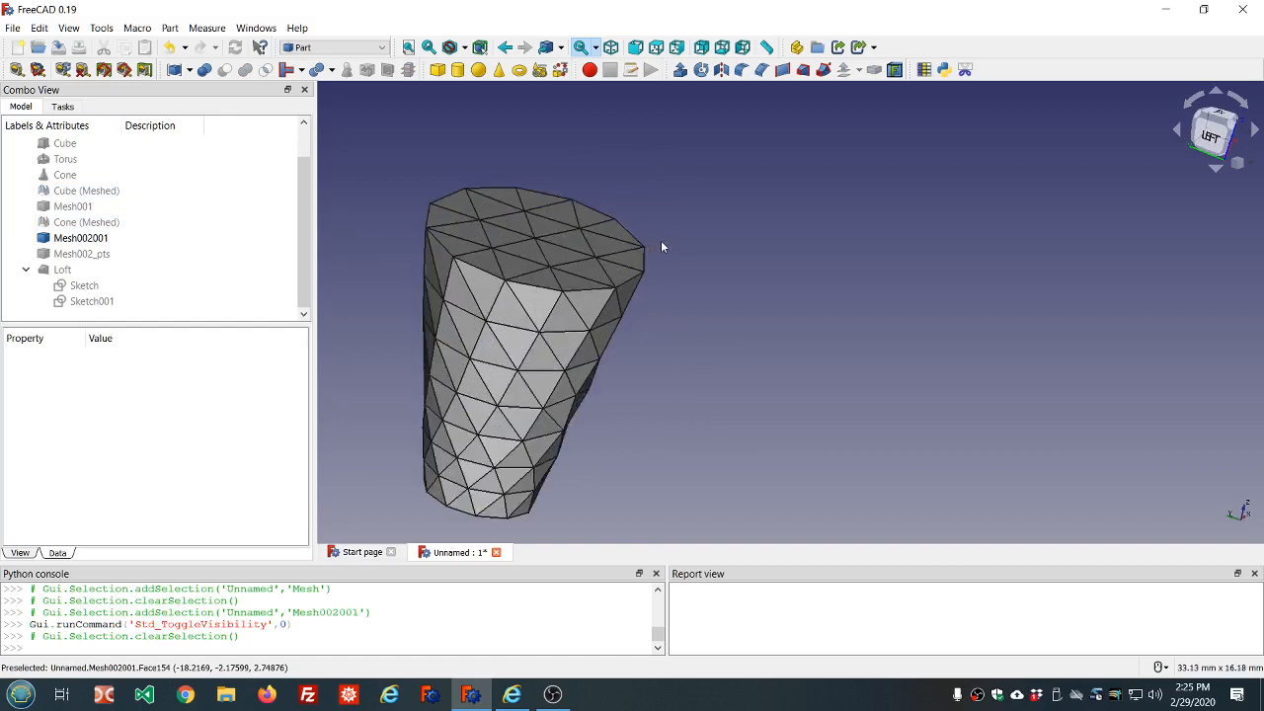
pyautogui.scroll(-2, 661, 245)
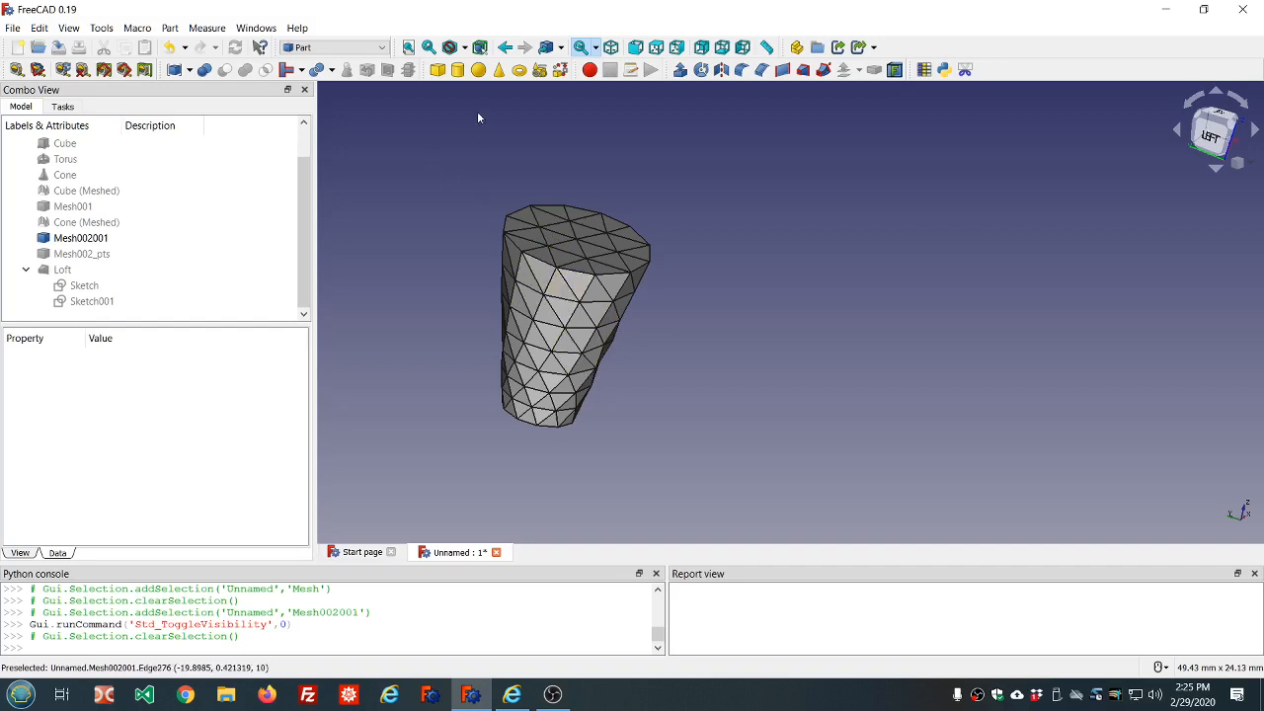
# Create a 10 mm by 10 mm plane as a geometric primitive and finish the primitives command
pyautogui.click(539, 69)
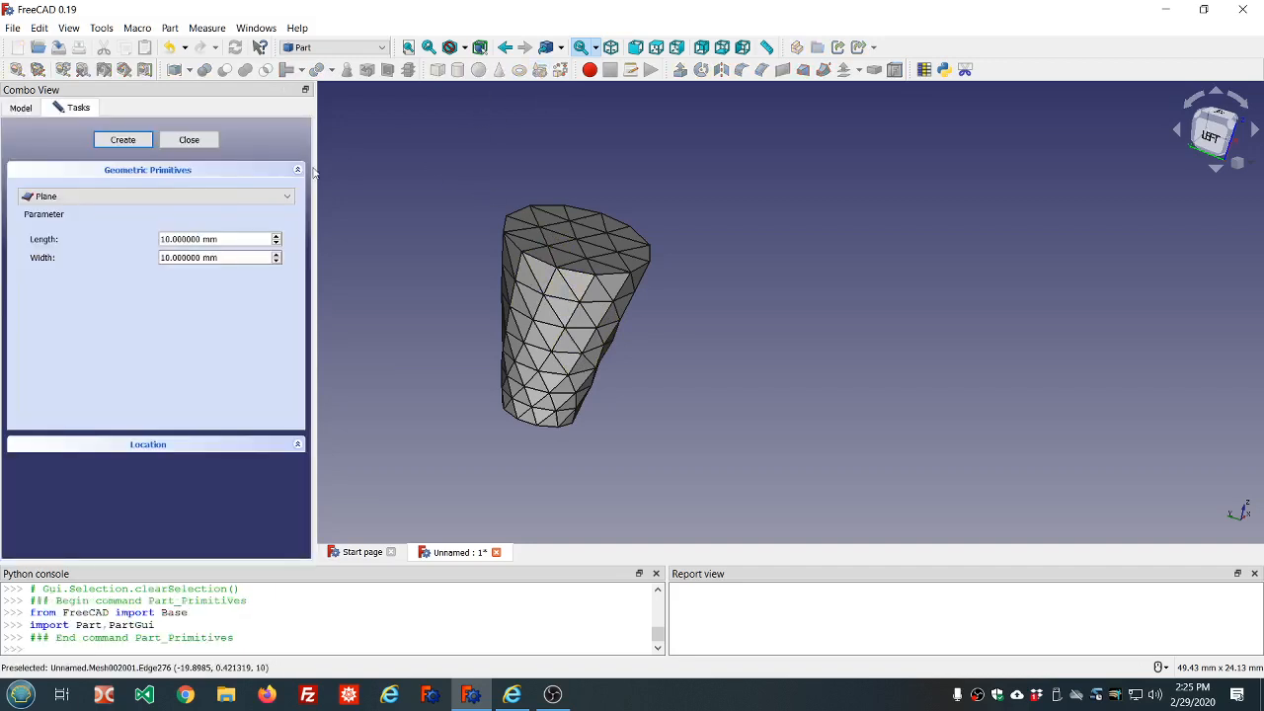
pyautogui.click(124, 141)
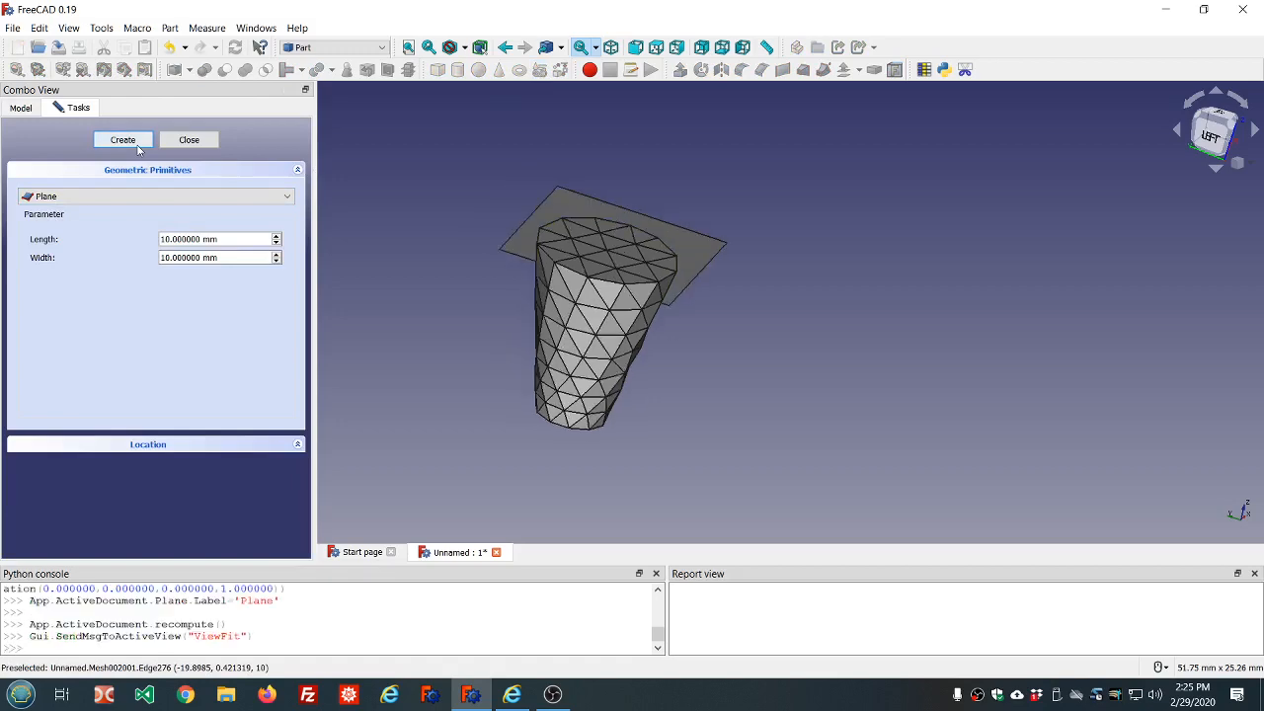
pyautogui.click(188, 140)
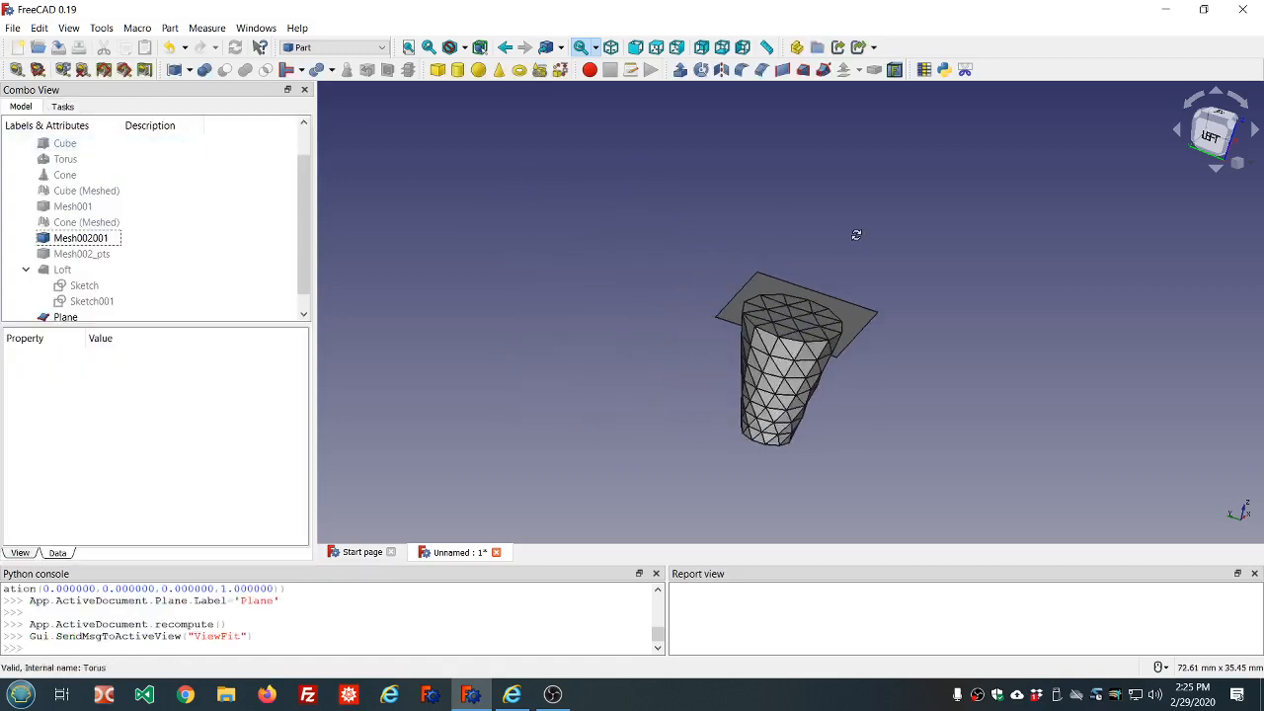
# Turn on the axis cross and inspect how the plane lies relative to the origin axes
pyautogui.moveTo(856, 235); pyautogui.dragTo(777, 269, button='middle')
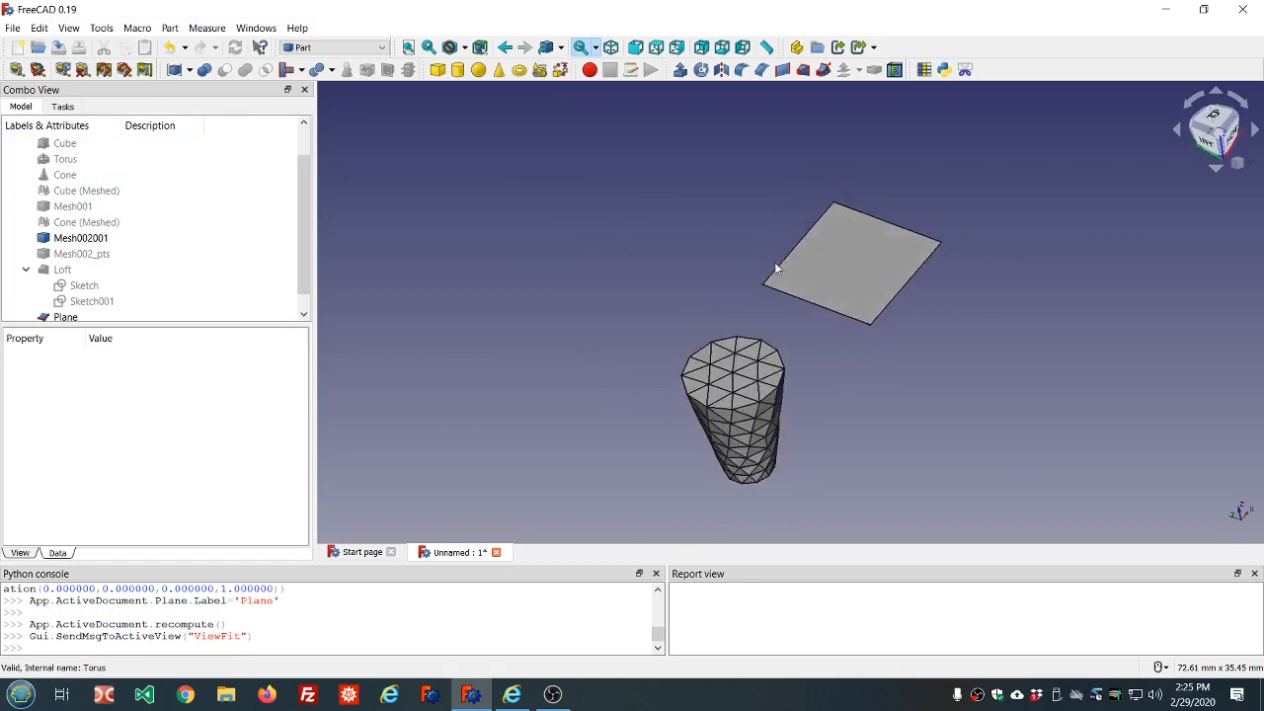
pyautogui.moveTo(987, 319); pyautogui.dragTo(946, 290, button='middle')
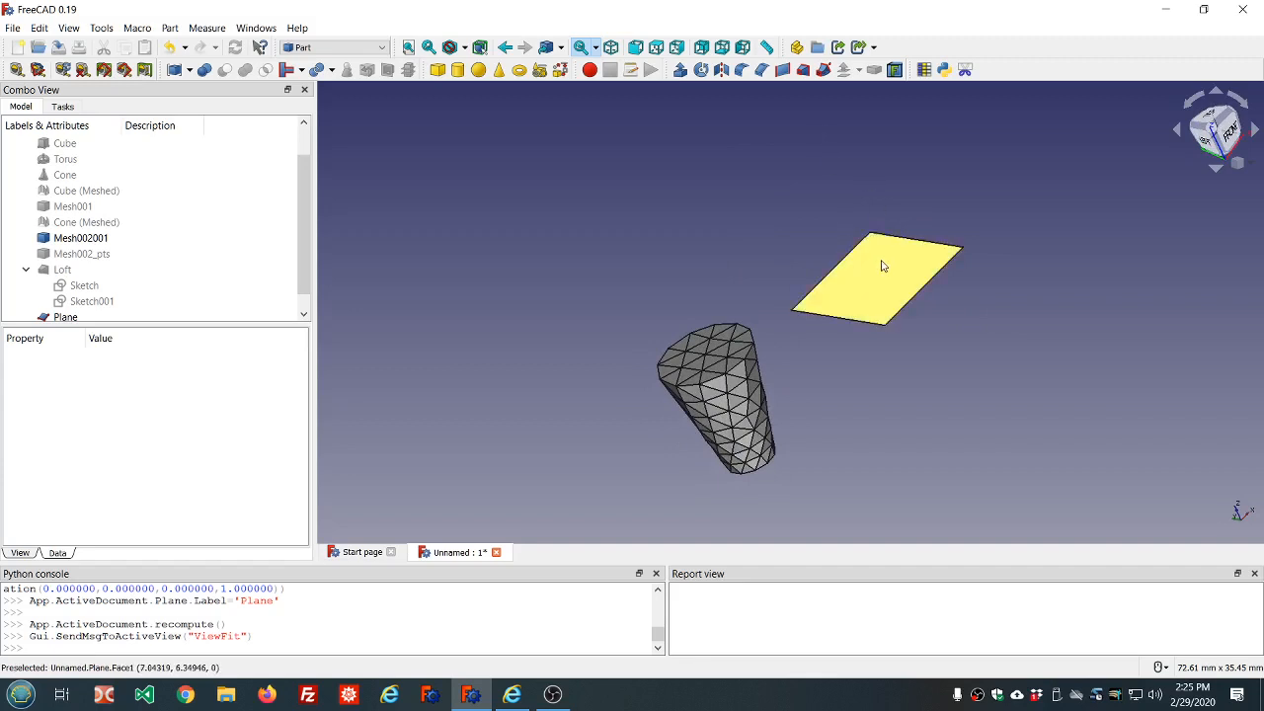
pyautogui.moveTo(957, 310); pyautogui.dragTo(932, 296, button='middle')
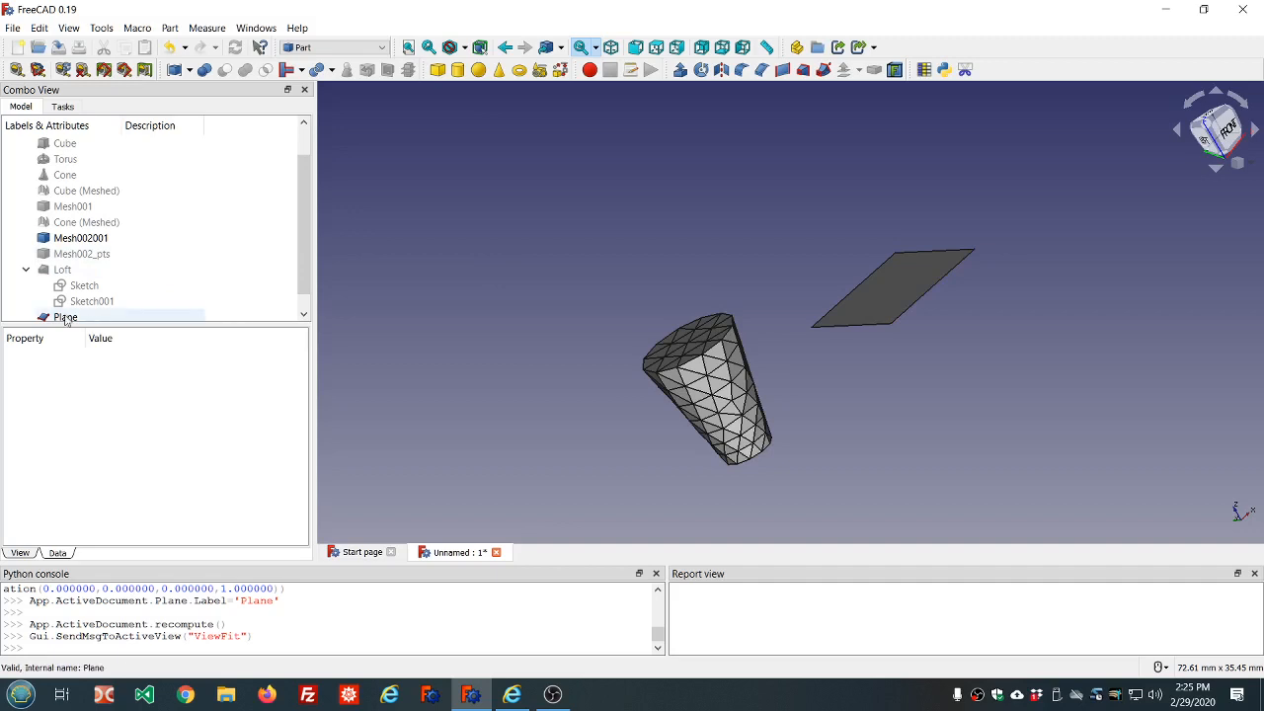
pyautogui.click(76, 30)
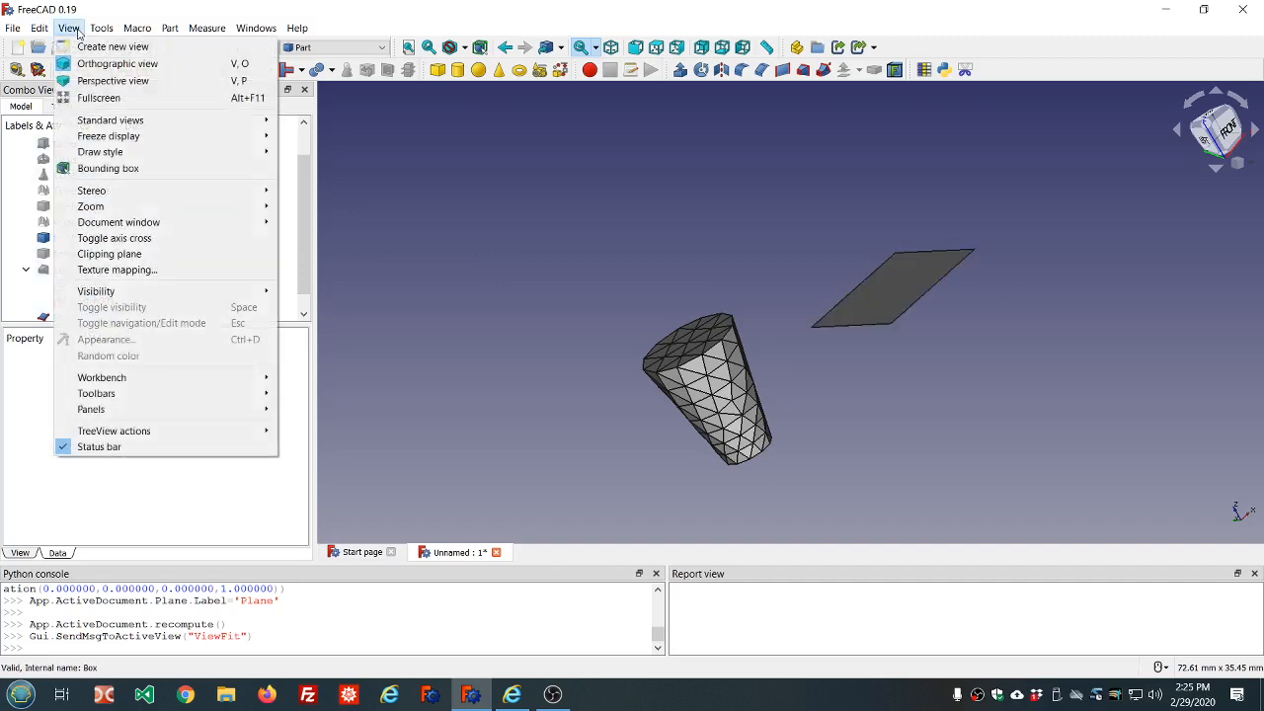
pyautogui.click(129, 239)
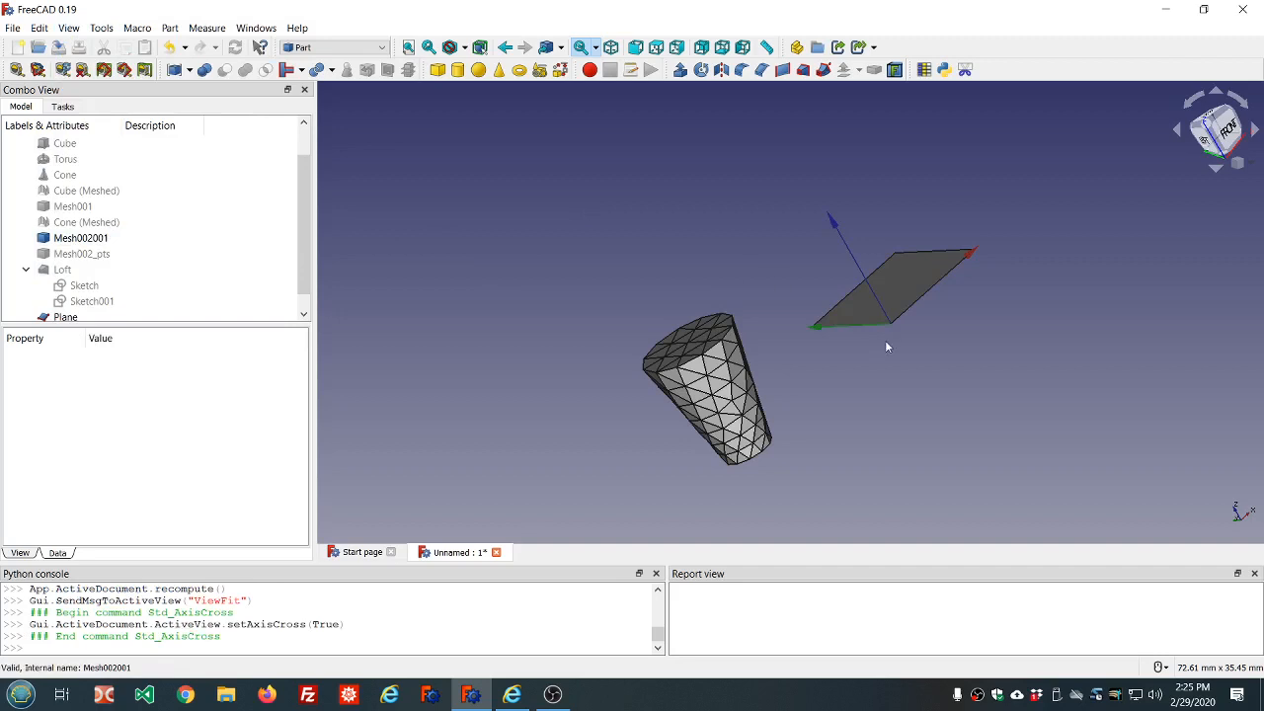
pyautogui.scroll(3, 885, 340)
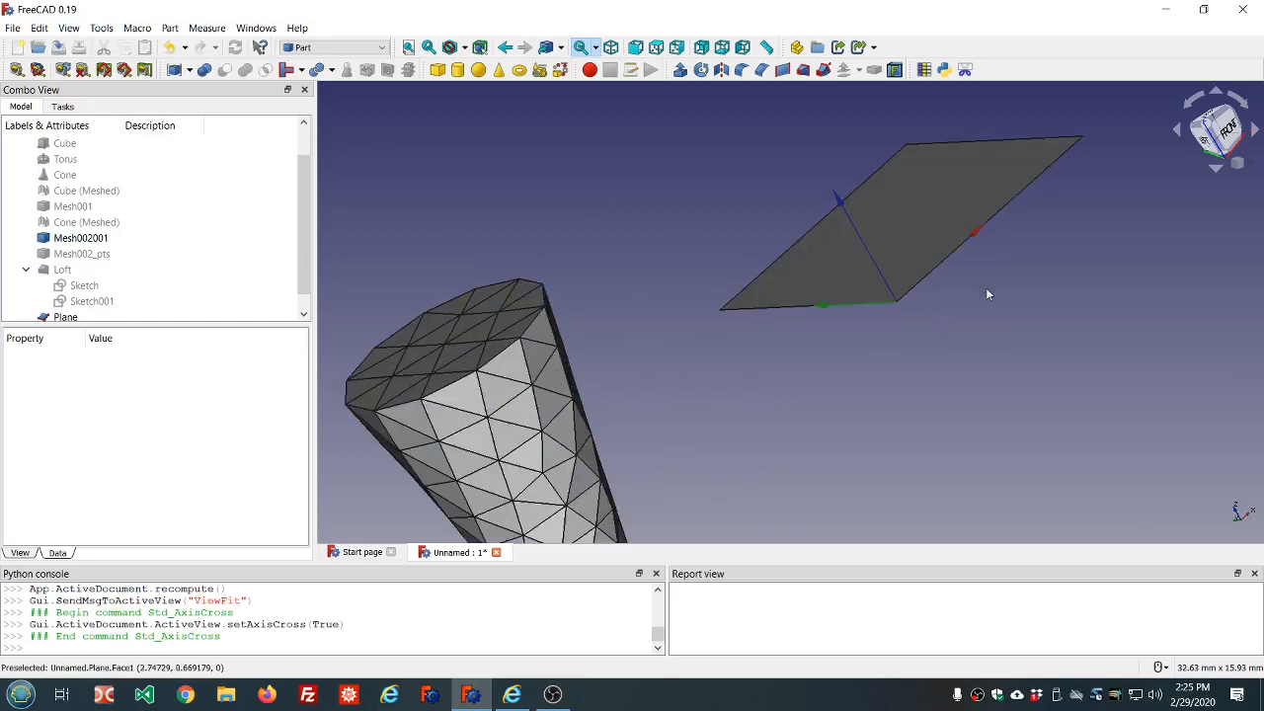
pyautogui.scroll(-2, 986, 287)
pyautogui.scroll(2, 1035, 229)
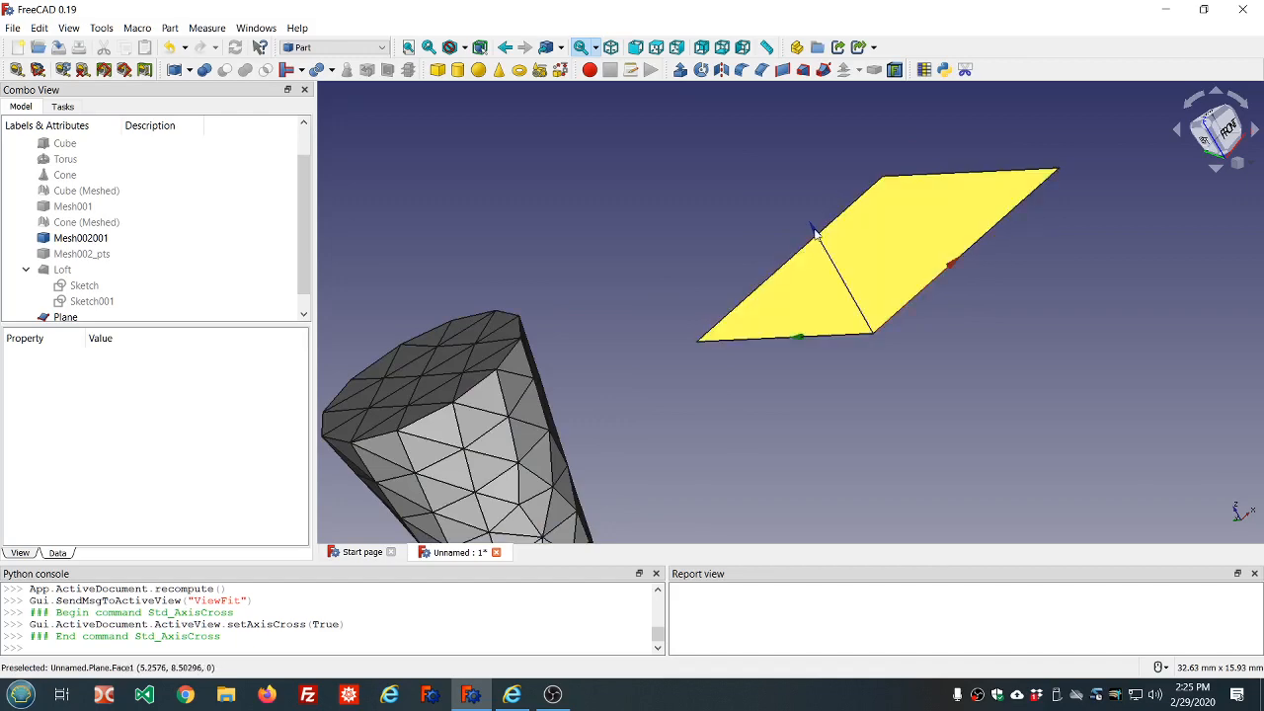
pyautogui.moveTo(935, 350)
pyautogui.mouseDown(button='middle')
pyautogui.moveTo(953, 393)
pyautogui.moveTo(937, 352)
pyautogui.moveTo(948, 345)
pyautogui.moveTo(892, 363)
pyautogui.moveTo(884, 346)
pyautogui.moveTo(915, 333)
pyautogui.moveTo(940, 358)
pyautogui.mouseUp(button='middle')
pyautogui.scroll(-1, 207, 235)
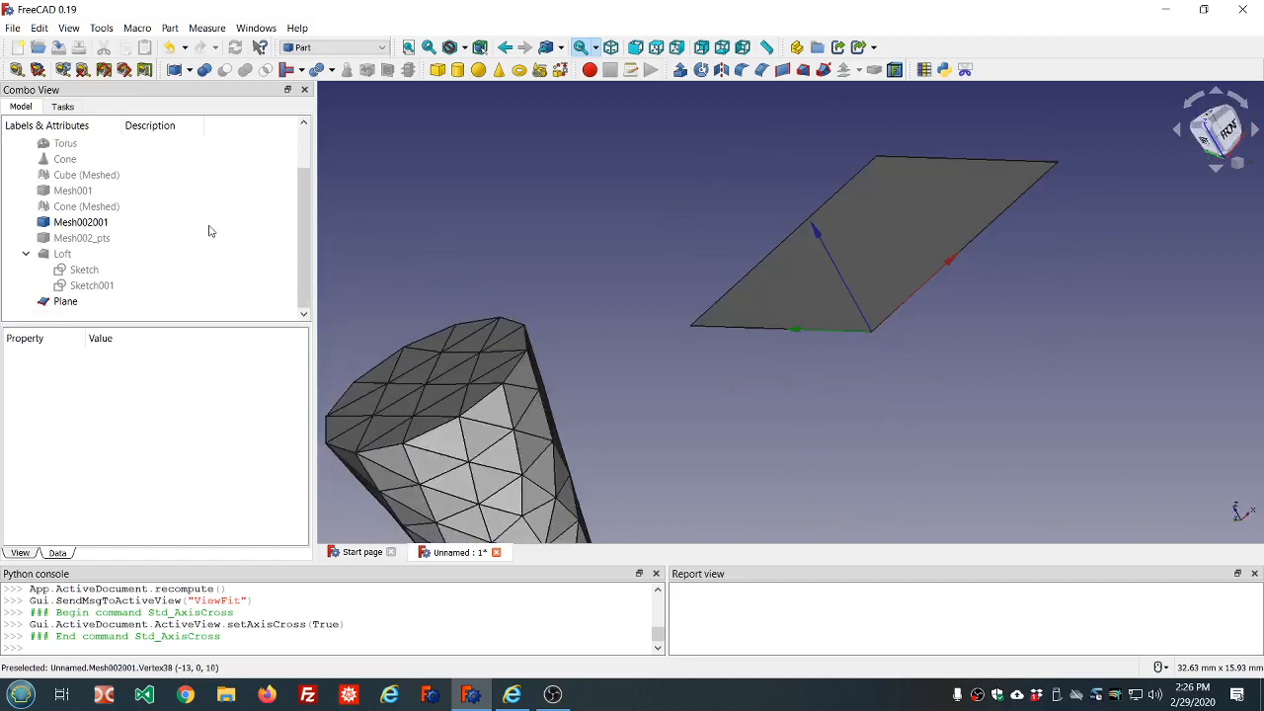
# Set the plane's Lighting property to One side and clear the selection
pyautogui.click(75, 302)
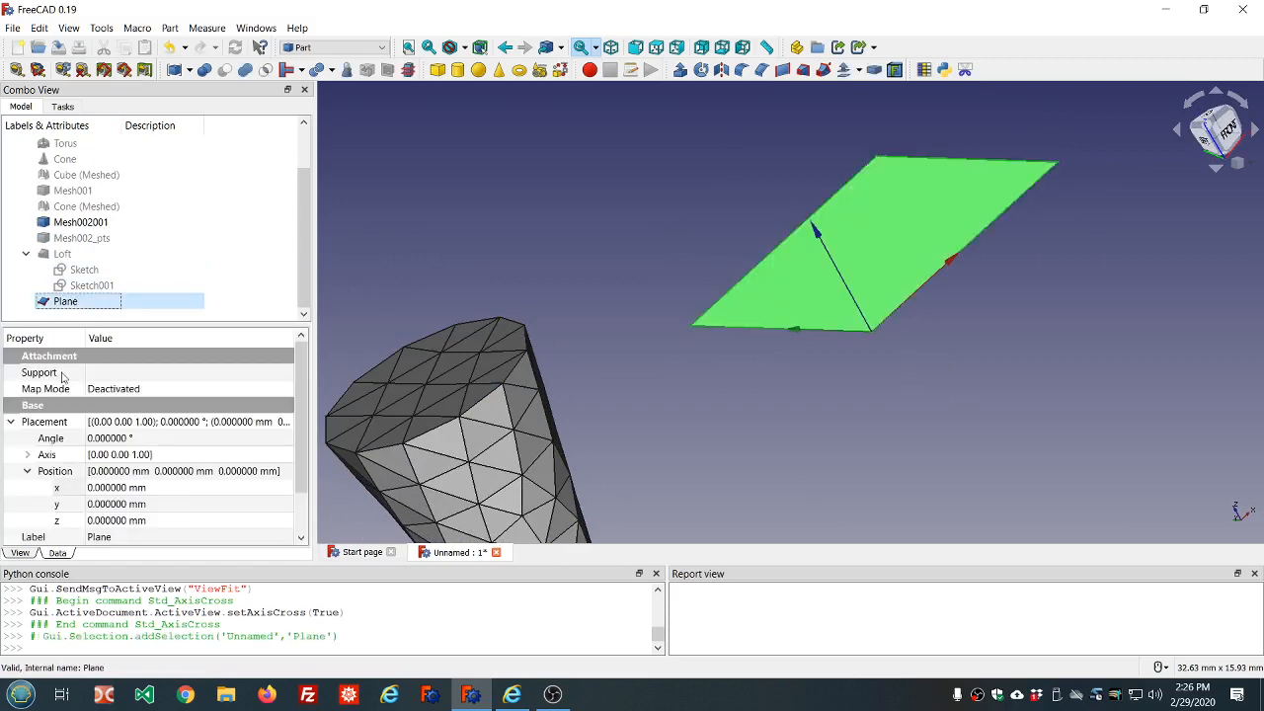
pyautogui.click(20, 553)
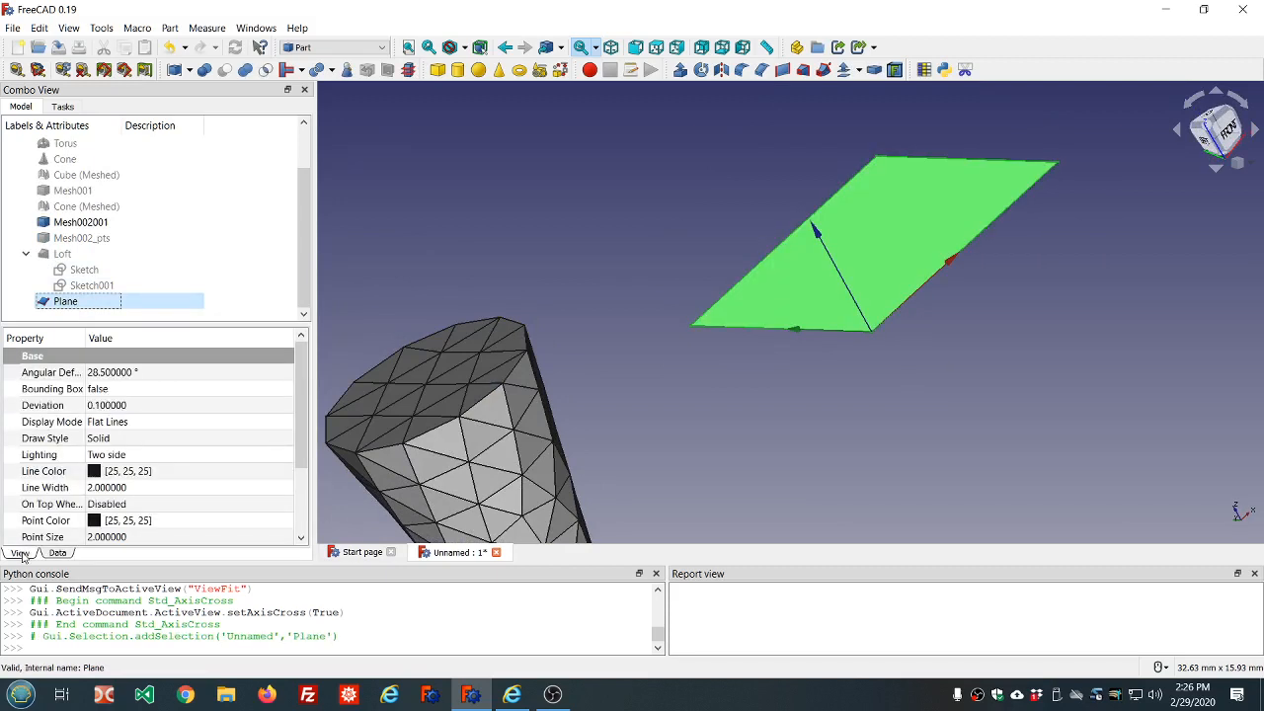
pyautogui.click(198, 455)
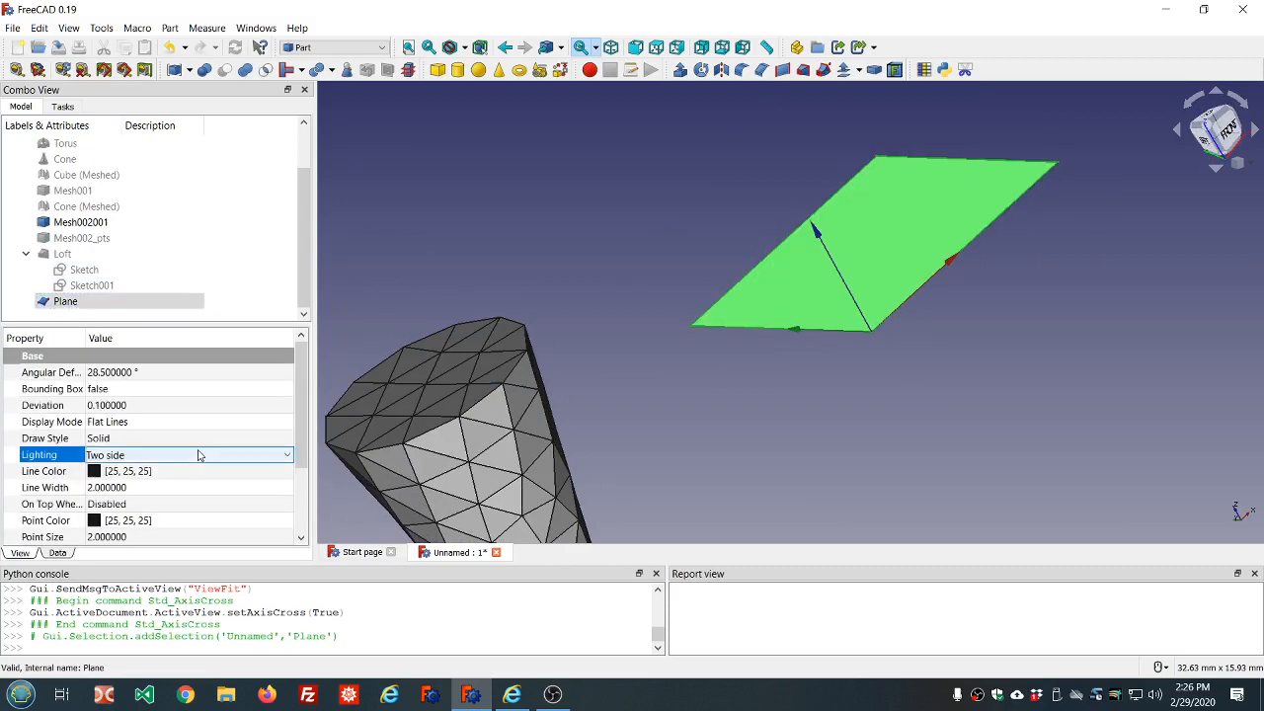
pyautogui.scroll(1, 198, 455)
pyautogui.click(409, 252)
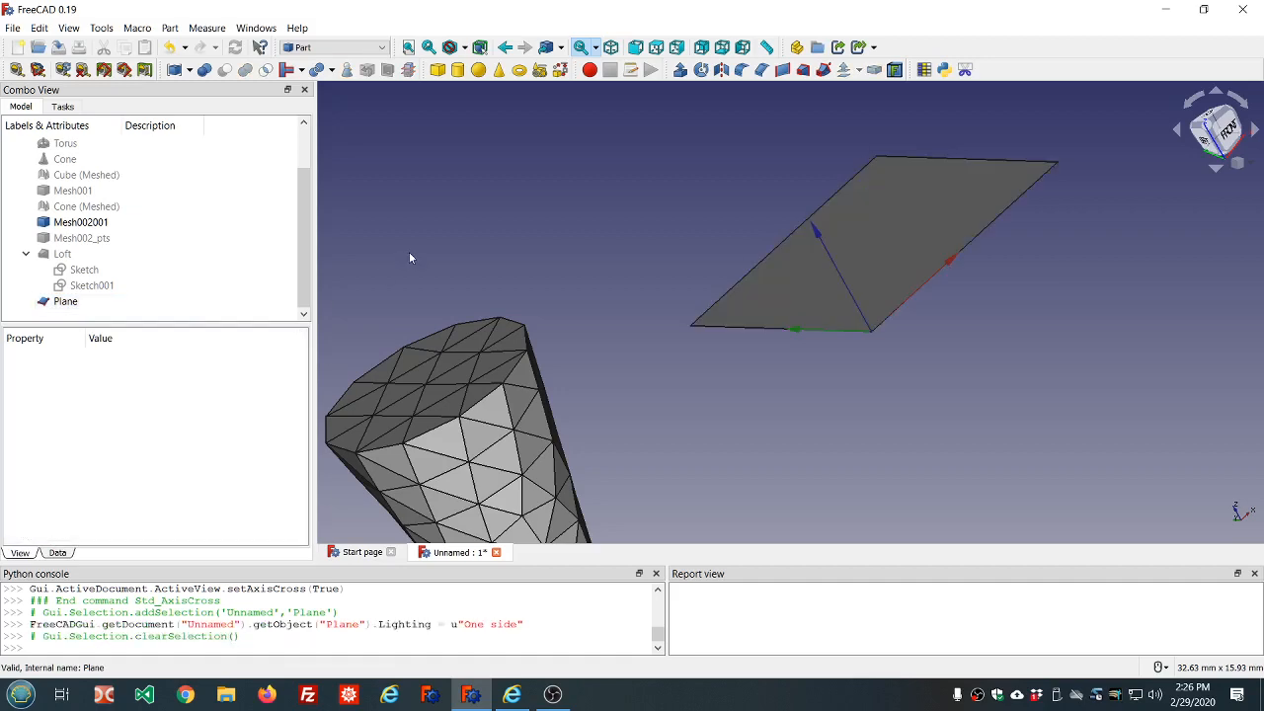
# Examine the shading on the plane's underside and upper side, and compare it with the faces of the Mesh002001 cone shape
pyautogui.moveTo(953, 404); pyautogui.dragTo(900, 327, button='middle')
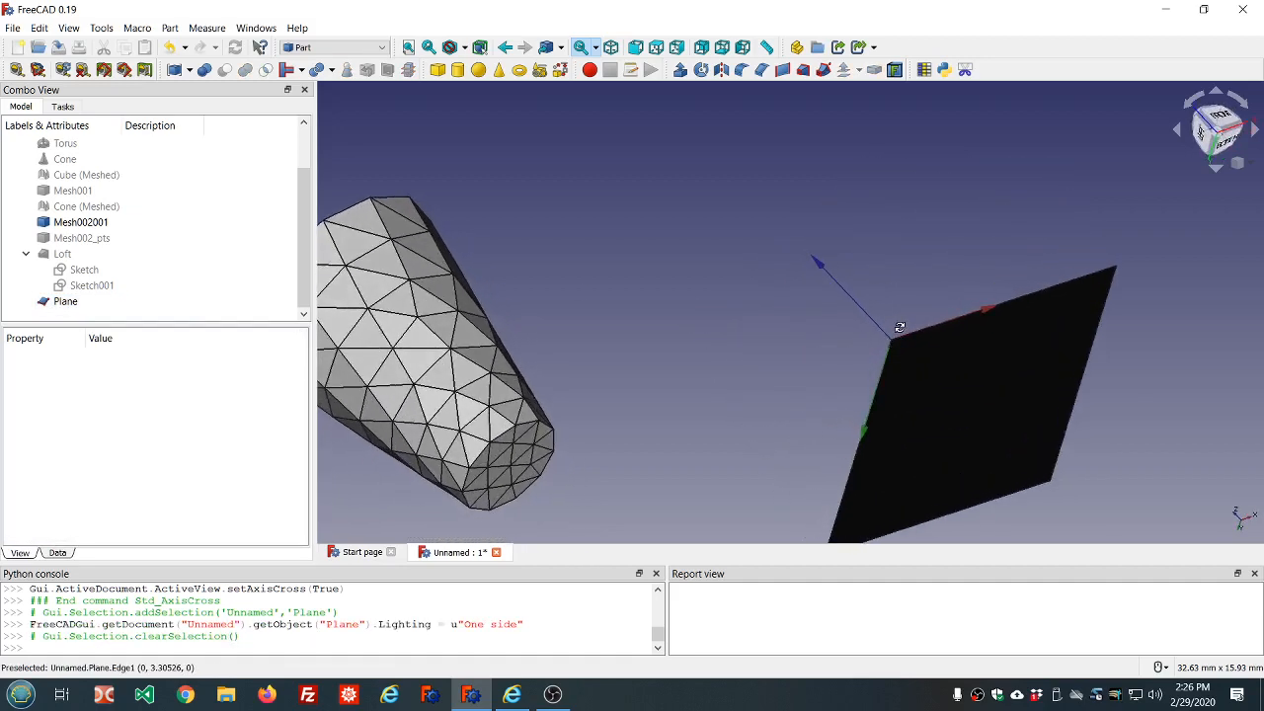
pyautogui.scroll(-6, 798, 363)
pyautogui.scroll(6, 907, 425)
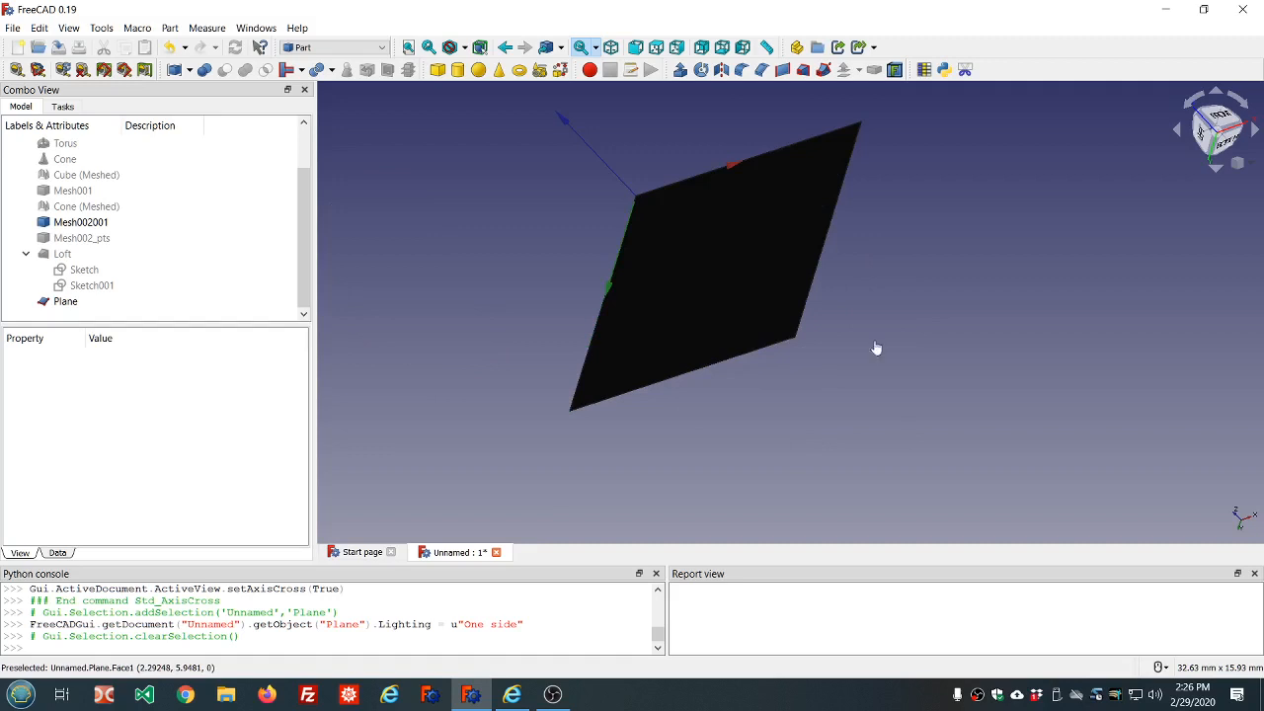
pyautogui.moveTo(911, 251); pyautogui.dragTo(872, 249, button='middle')
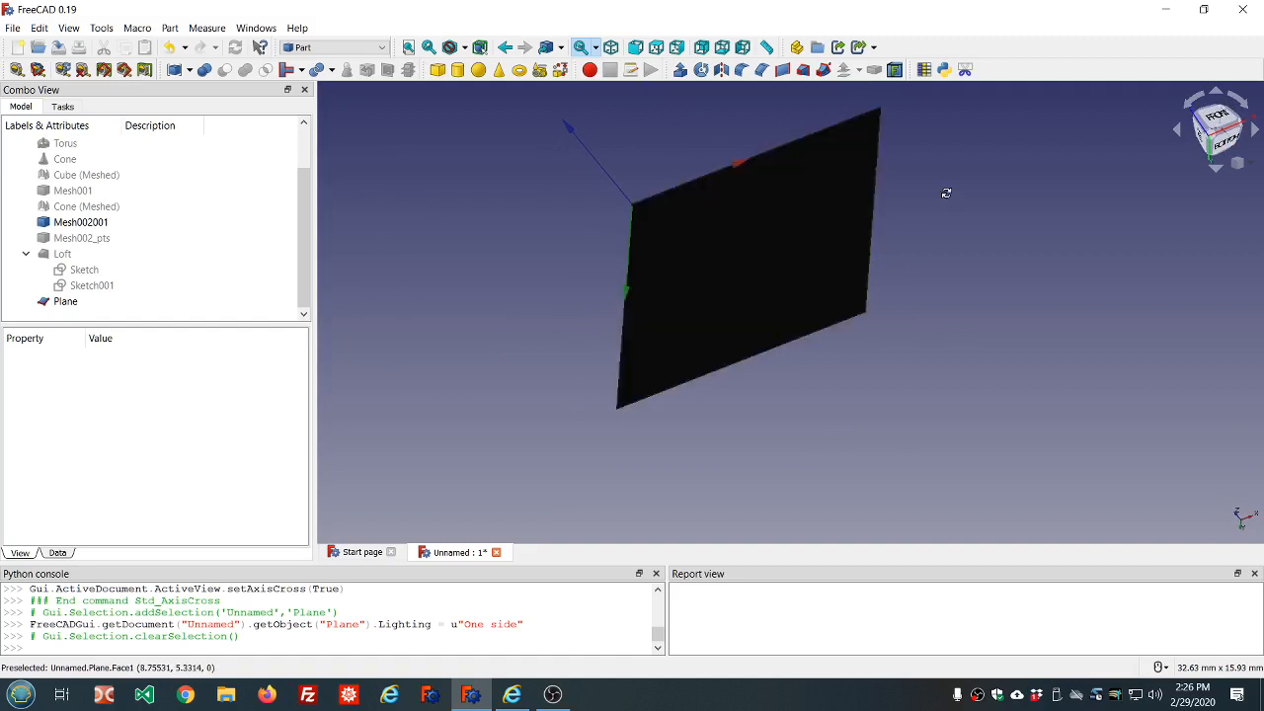
pyautogui.moveTo(945, 191); pyautogui.dragTo(978, 237, button='middle')
pyautogui.scroll(-6, 978, 237)
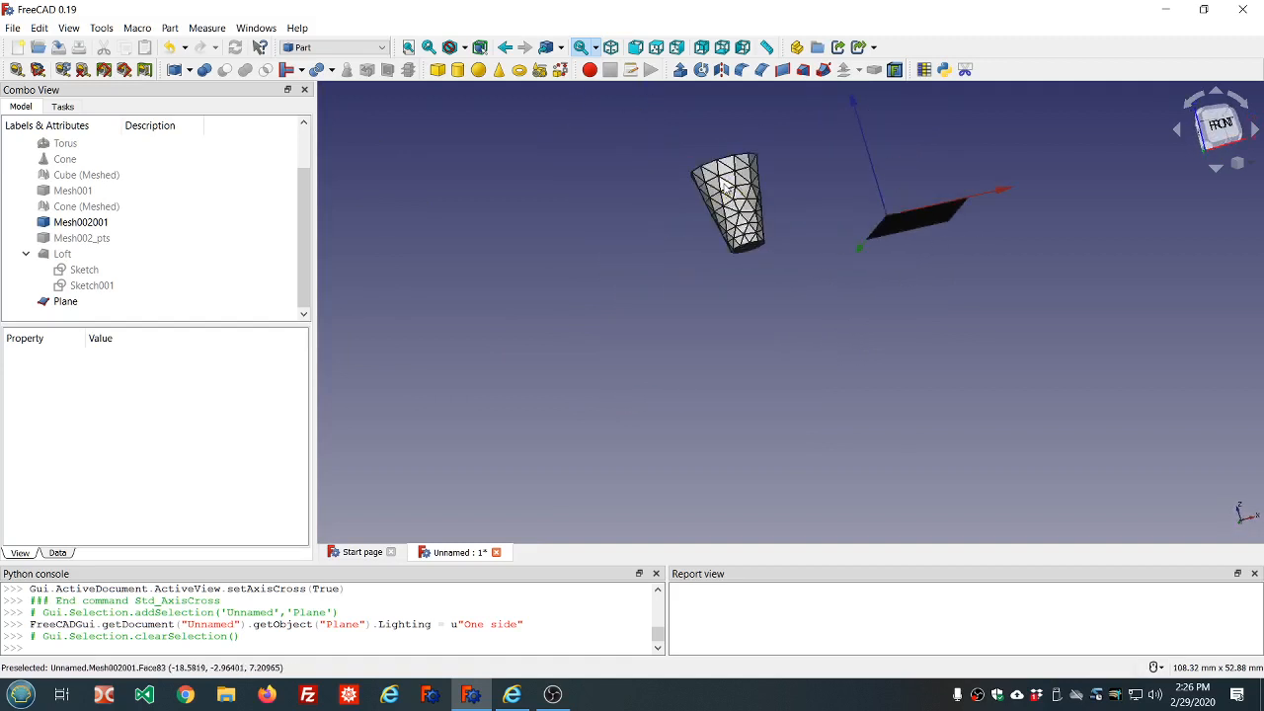
pyautogui.scroll(2, 726, 188)
pyautogui.scroll(2, 726, 188)
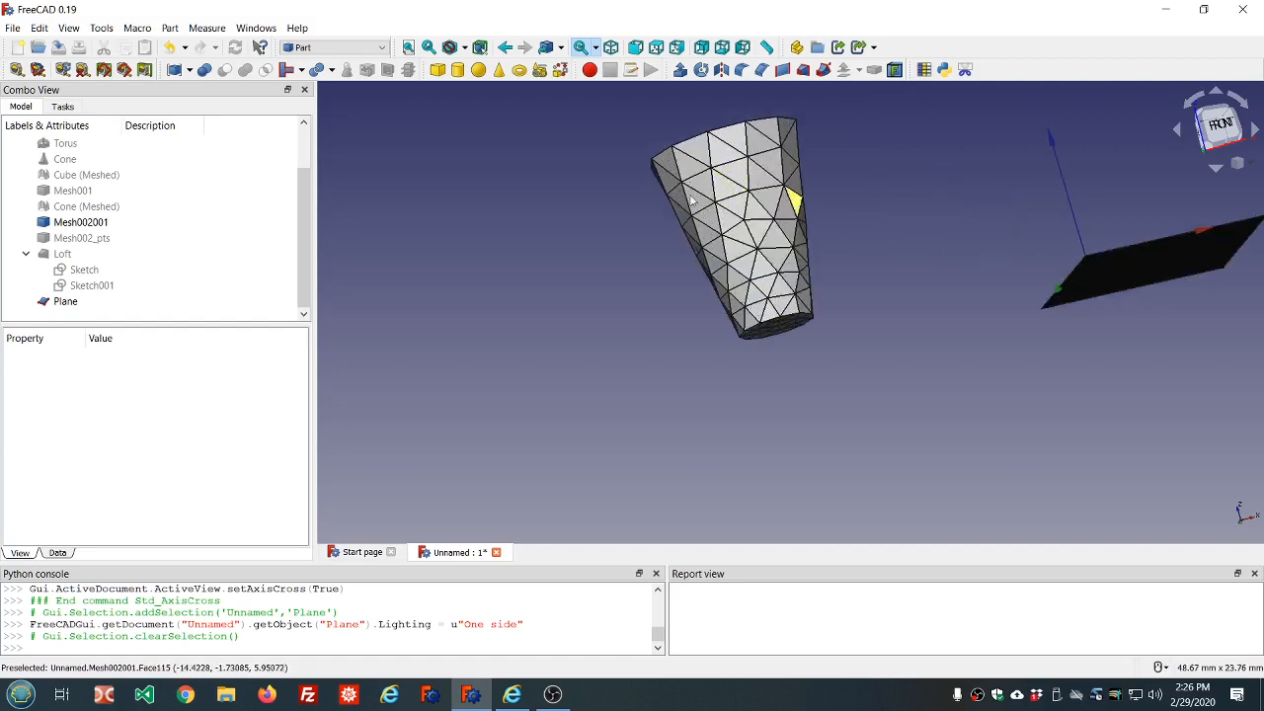
pyautogui.scroll(-2, 874, 201)
pyautogui.scroll(-2, 874, 201)
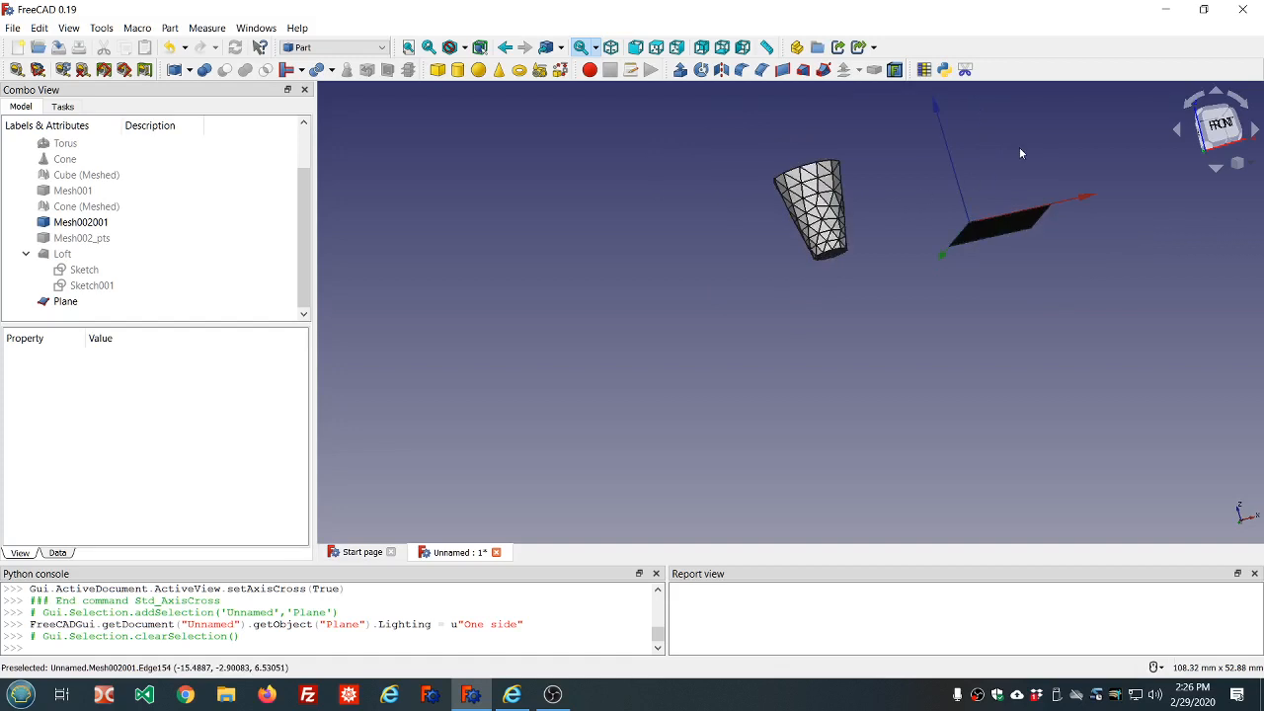
pyautogui.moveTo(1019, 147); pyautogui.dragTo(989, 254, button='middle')
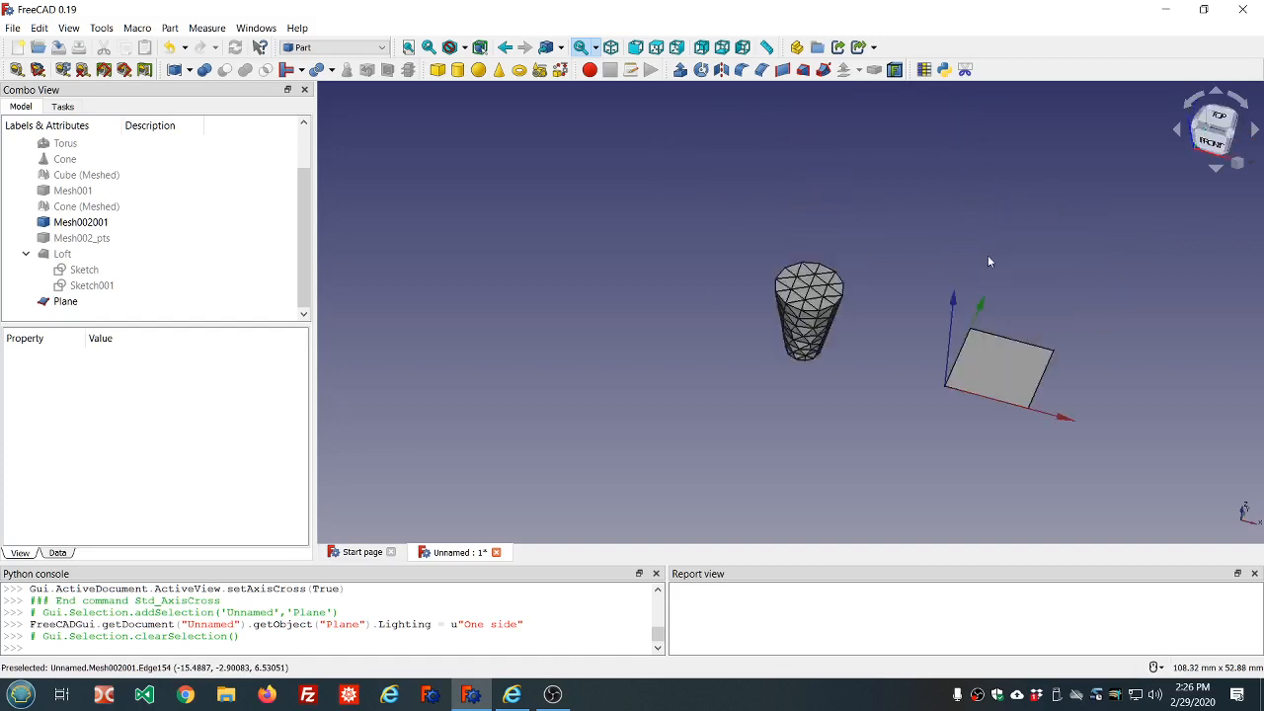
pyautogui.scroll(4, 1070, 405)
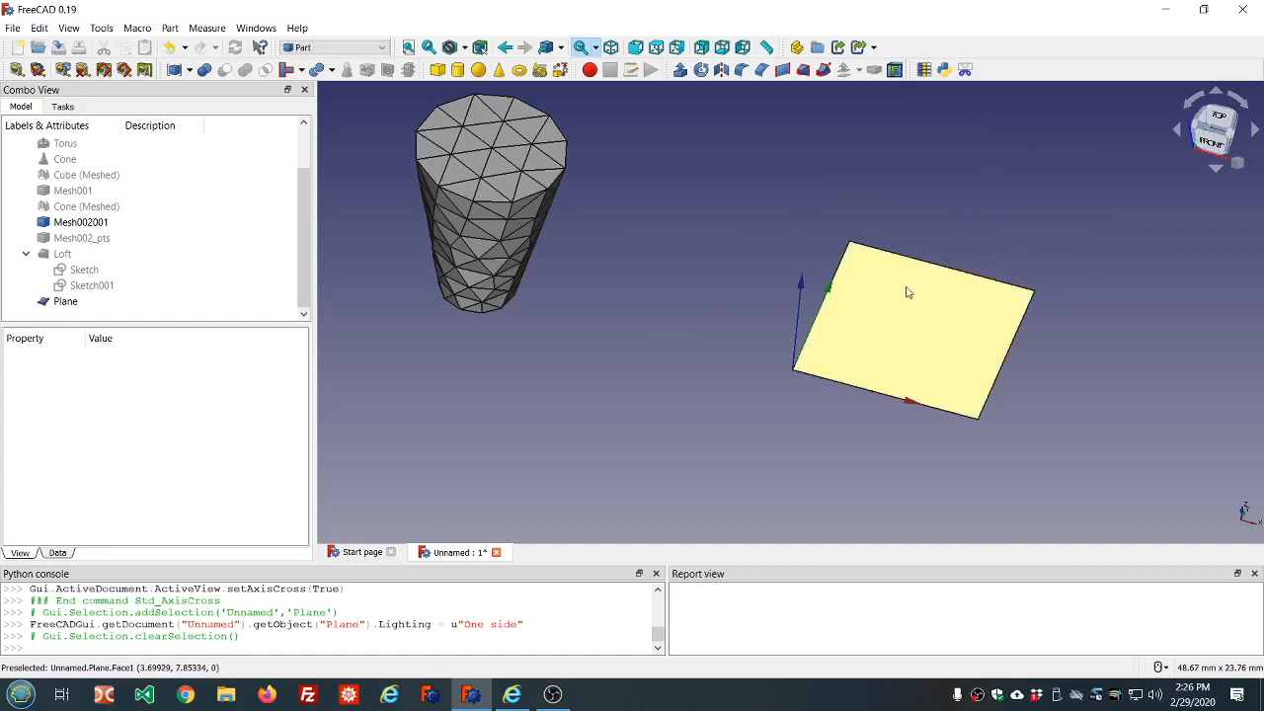
pyautogui.scroll(-2, 715, 288)
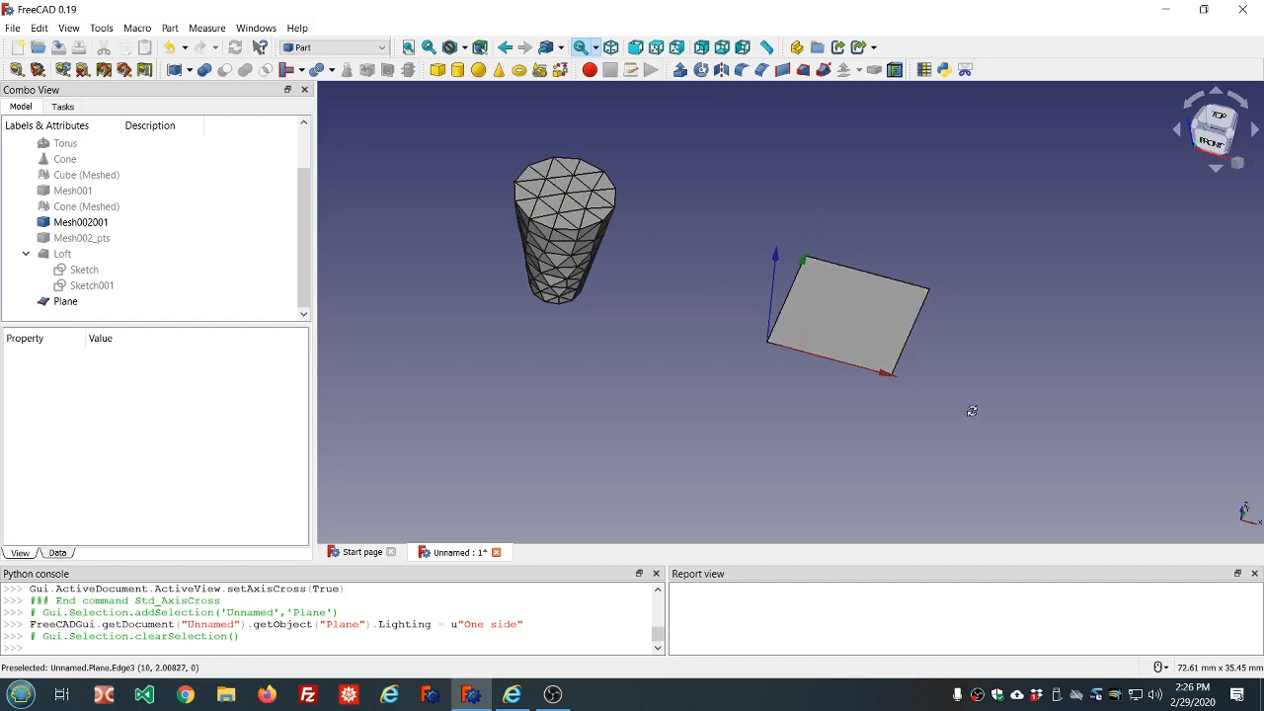
pyautogui.moveTo(968, 413); pyautogui.dragTo(1000, 407, button='middle')
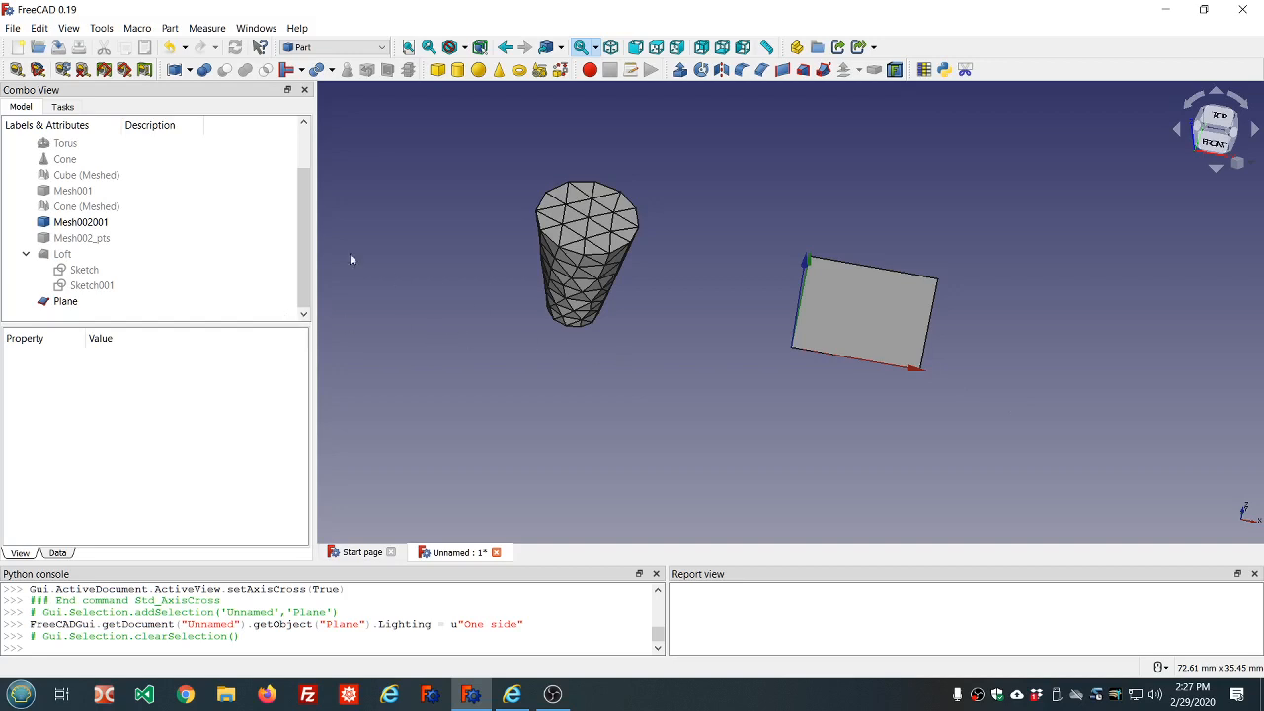
pyautogui.scroll(4, 999, 319)
pyautogui.scroll(-4, 985, 319)
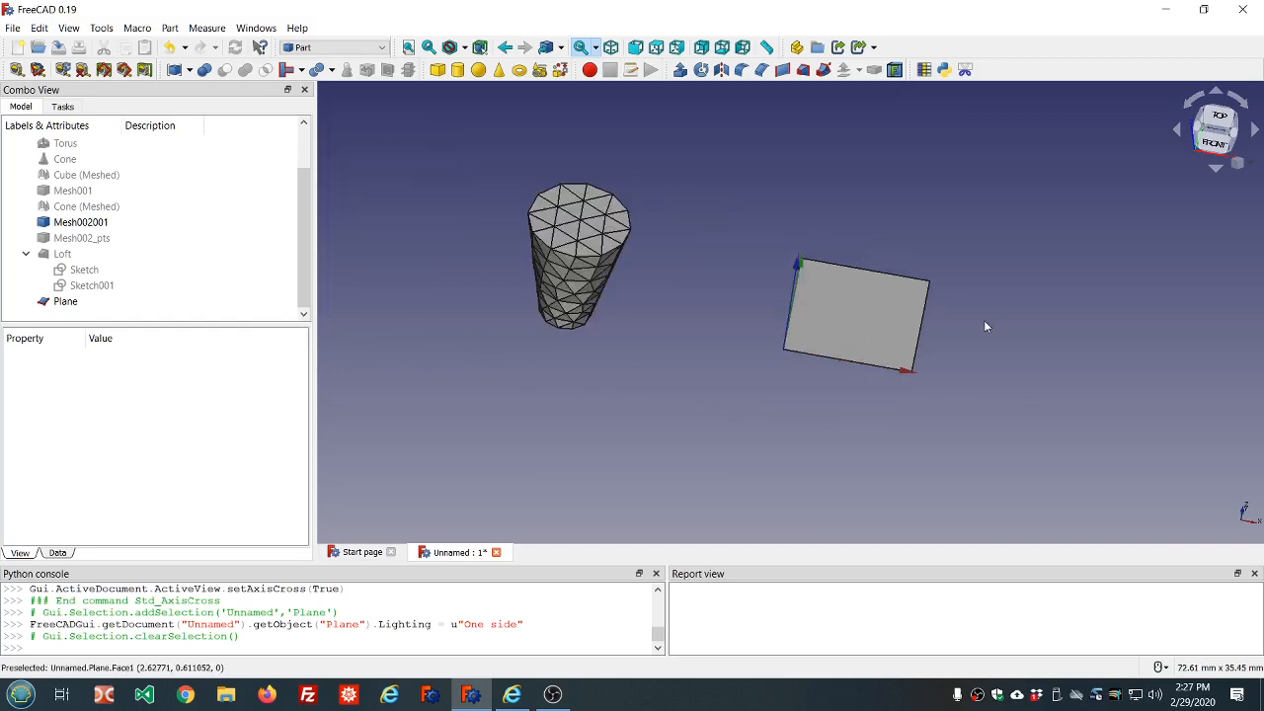
# Create a reversed copy of the plane with the Reverse shapes command
pyautogui.click(69, 300)
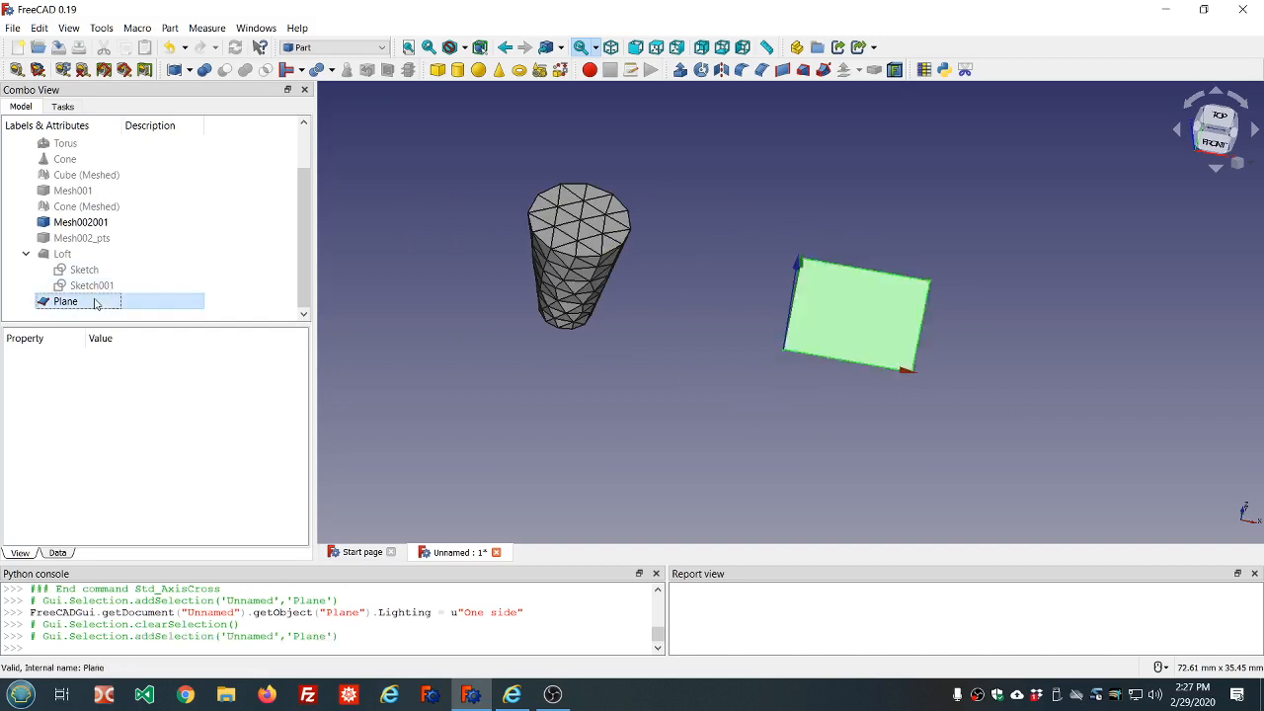
pyautogui.click(169, 27)
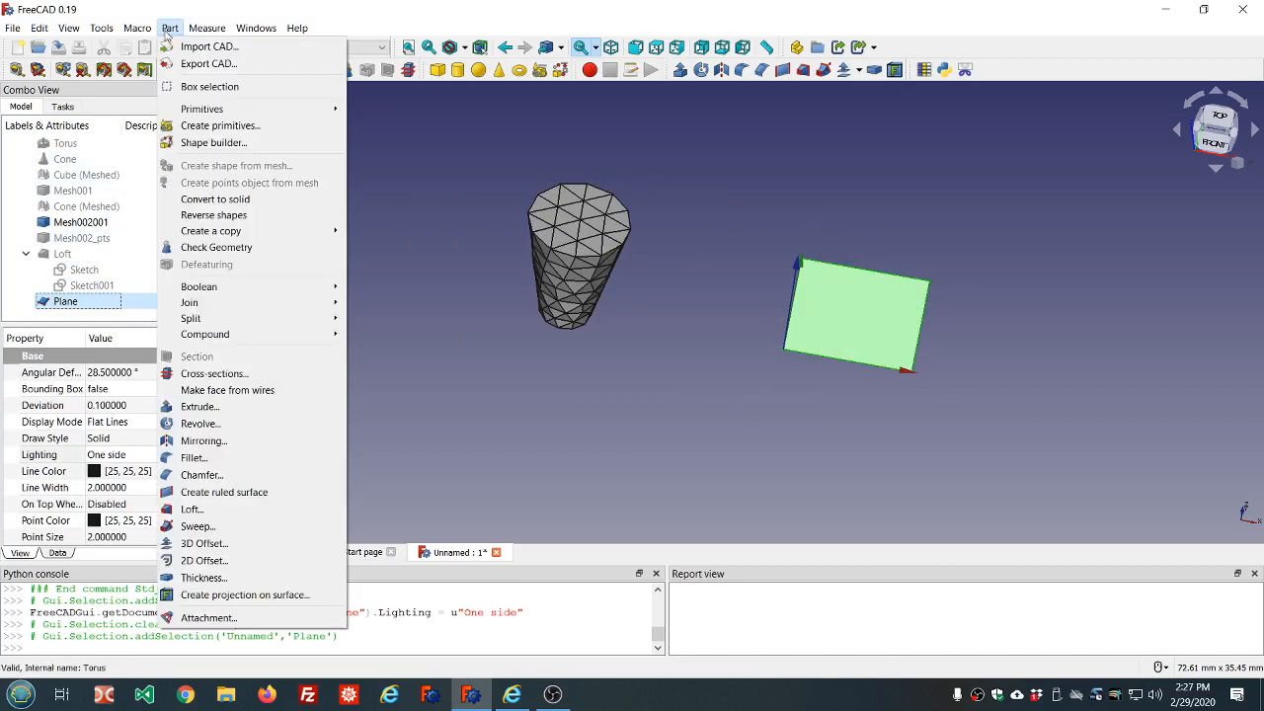
pyautogui.click(207, 215)
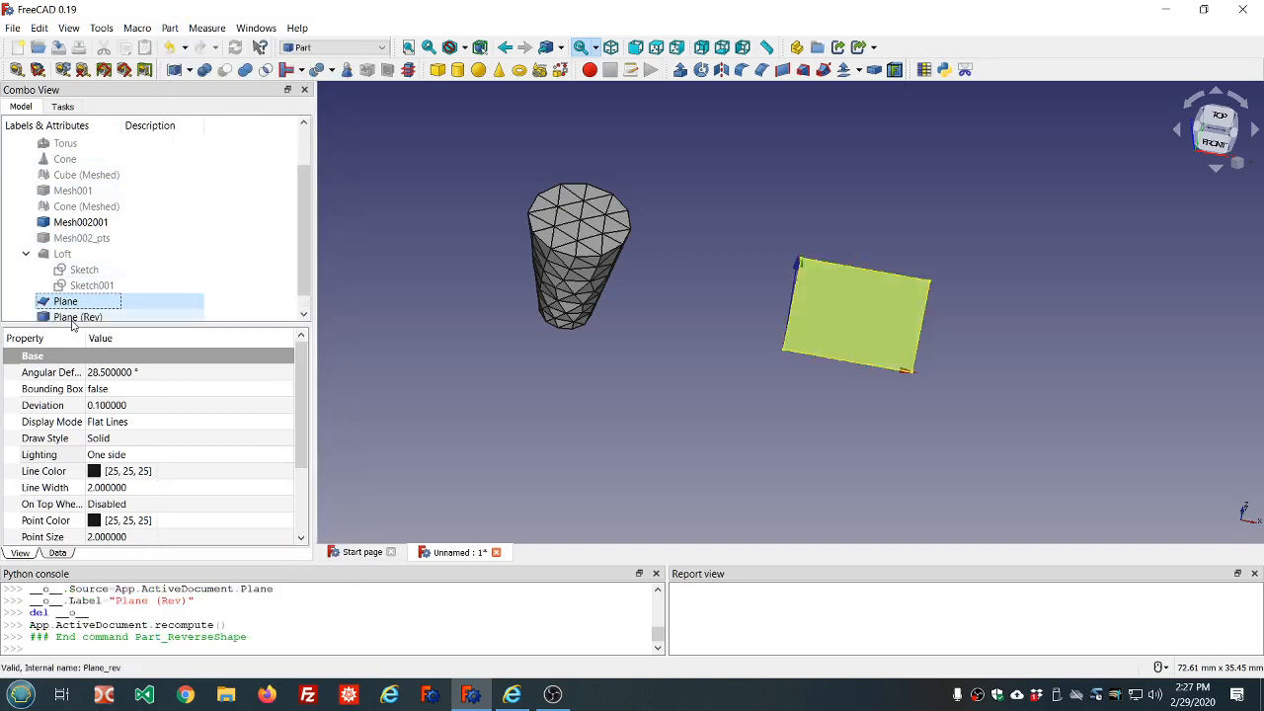
pyautogui.scroll(-1, 161, 288)
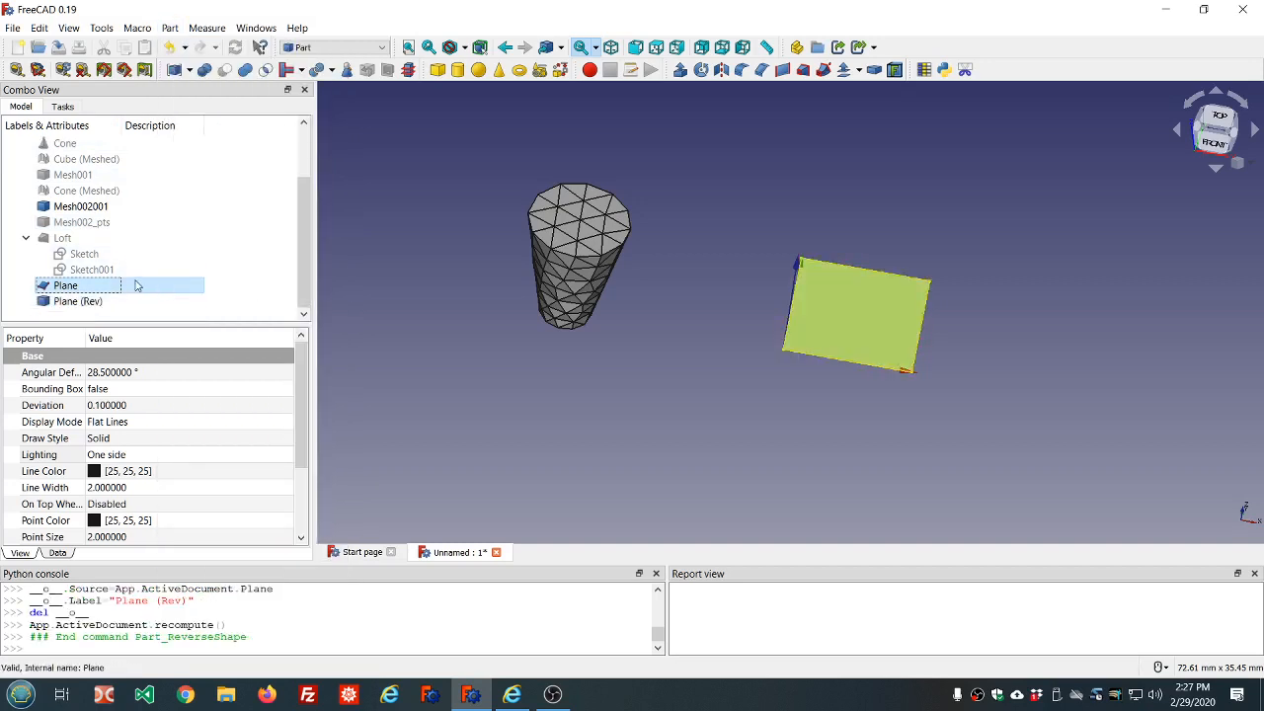
# View the dependency graph to check how the reversed plane relates to the original plane, and close the graph
pyautogui.click(101, 28)
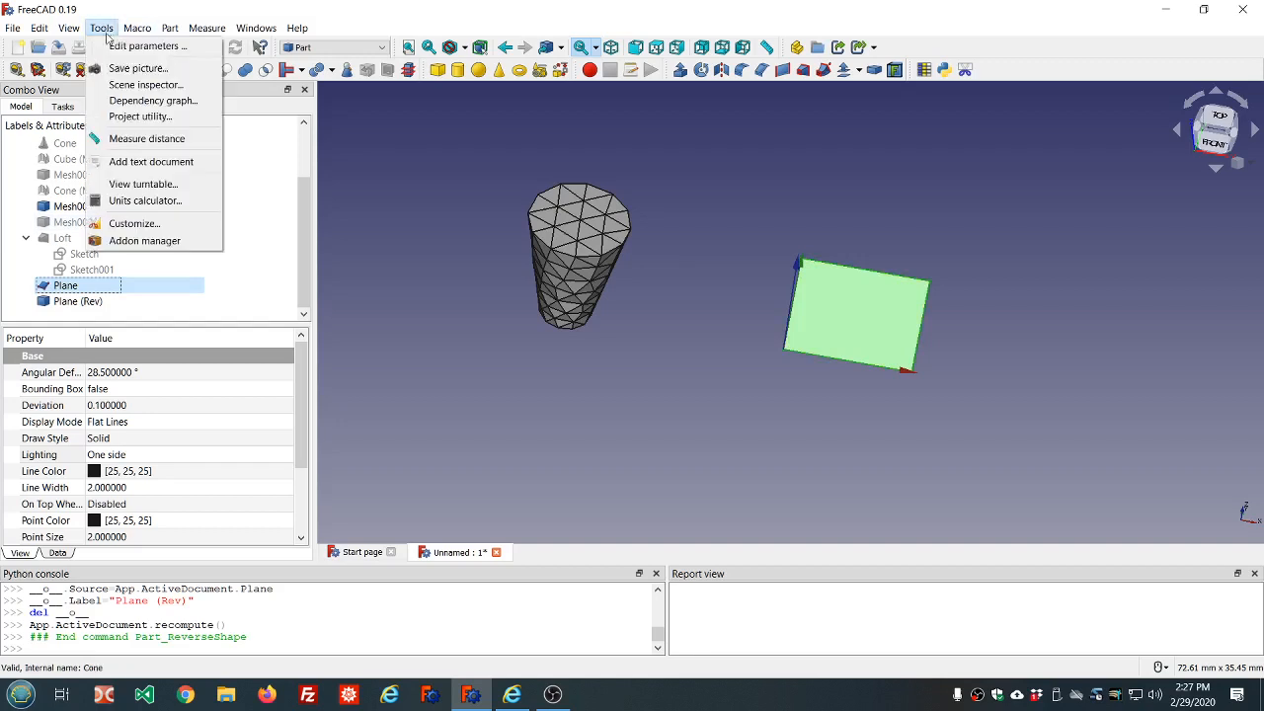
pyautogui.click(136, 104)
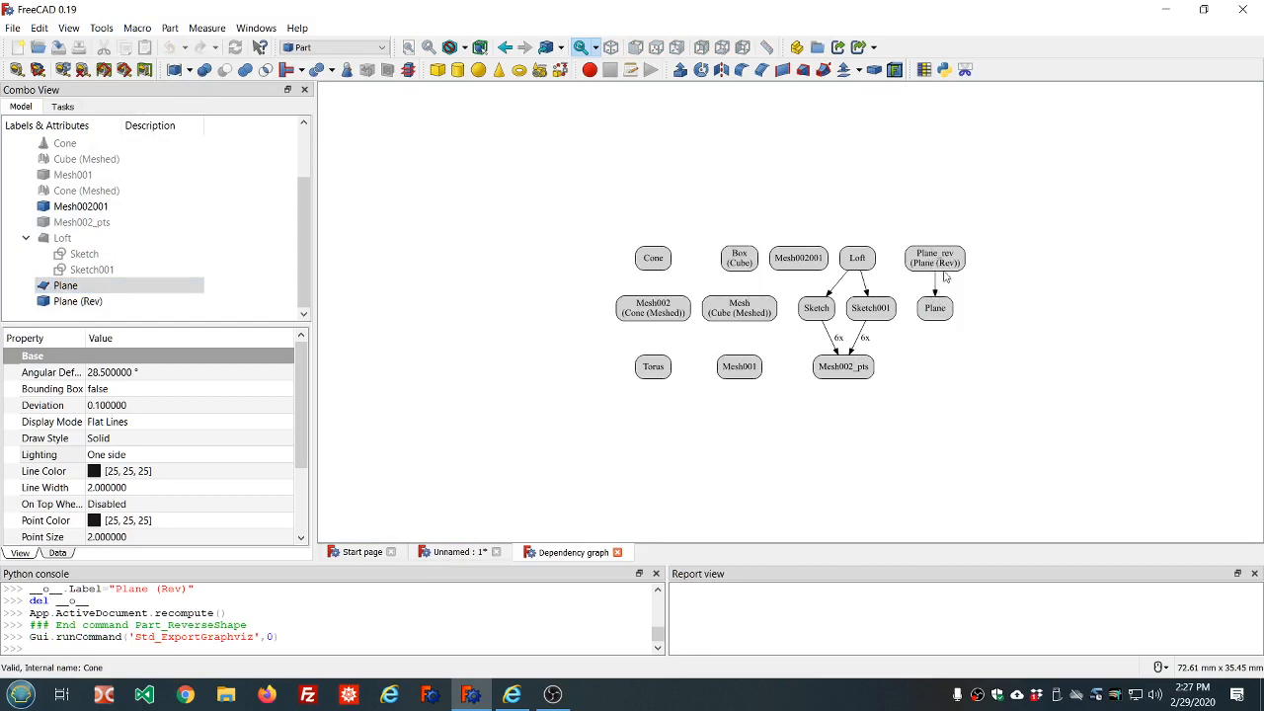
pyautogui.click(617, 553)
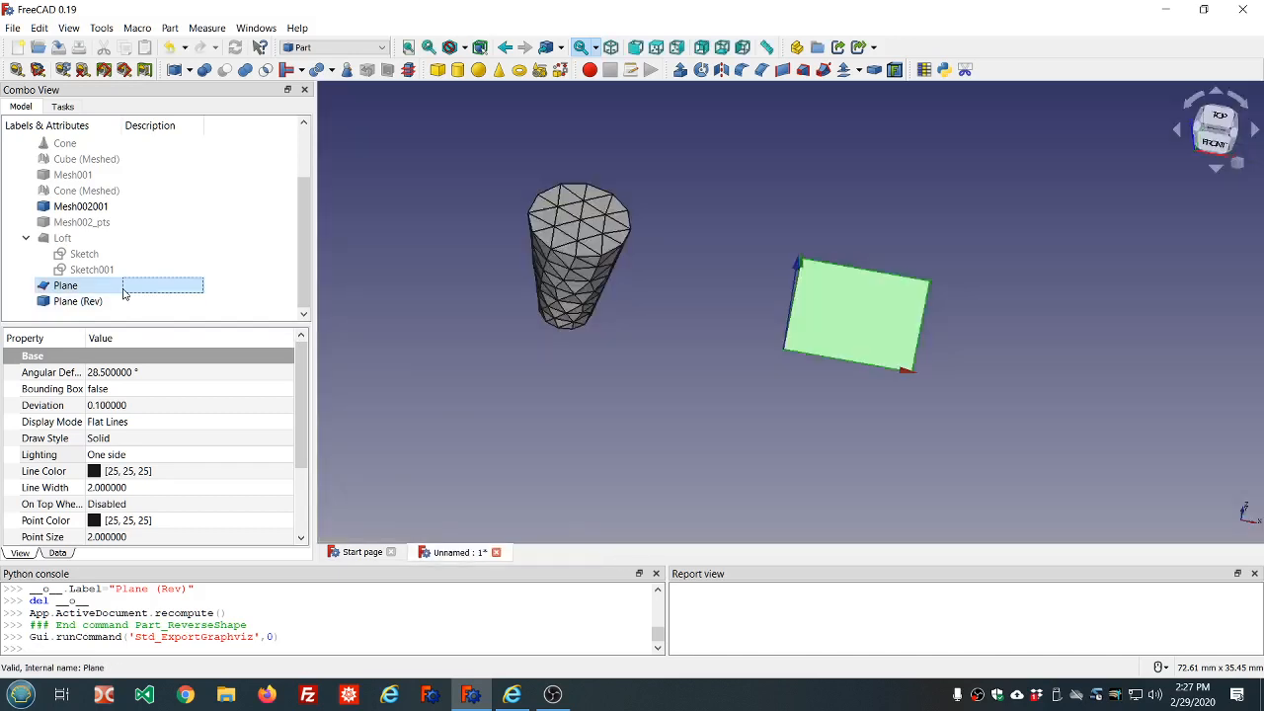
# Hide the original plane and set the reversed plane's Lighting property to One side
pyautogui.press('space')
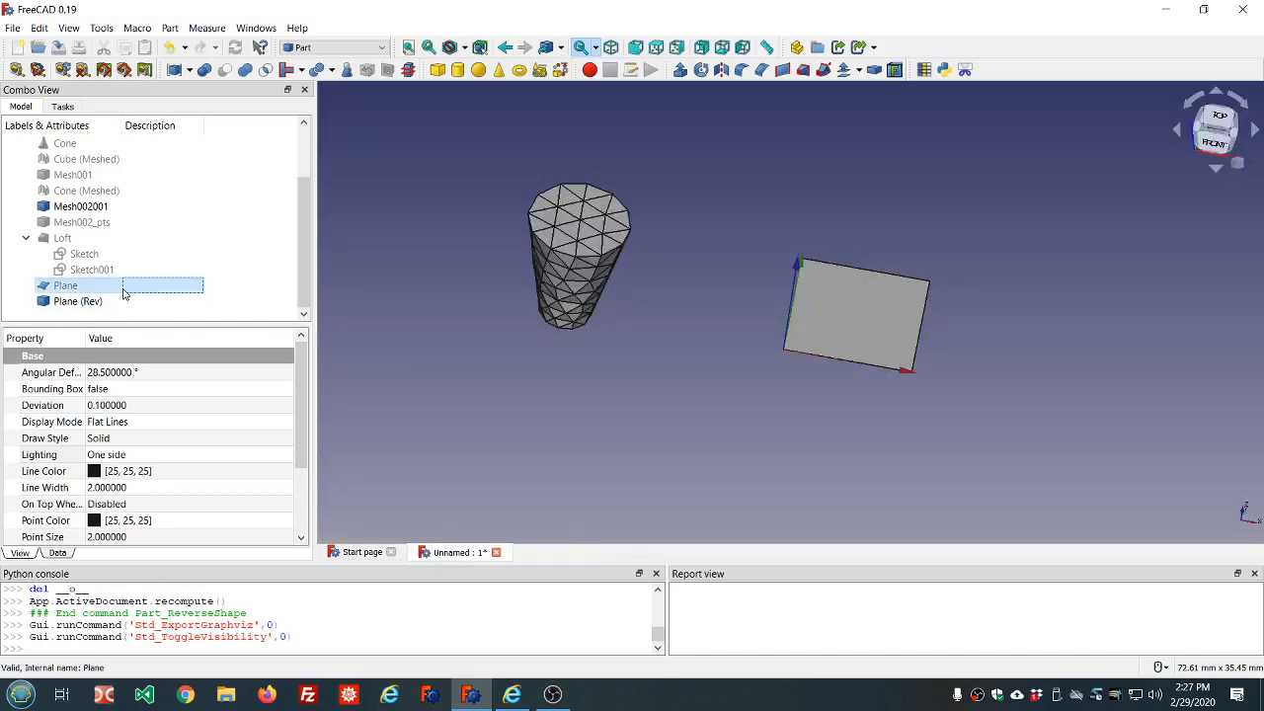
pyautogui.moveTo(875, 405); pyautogui.dragTo(851, 265, button='middle')
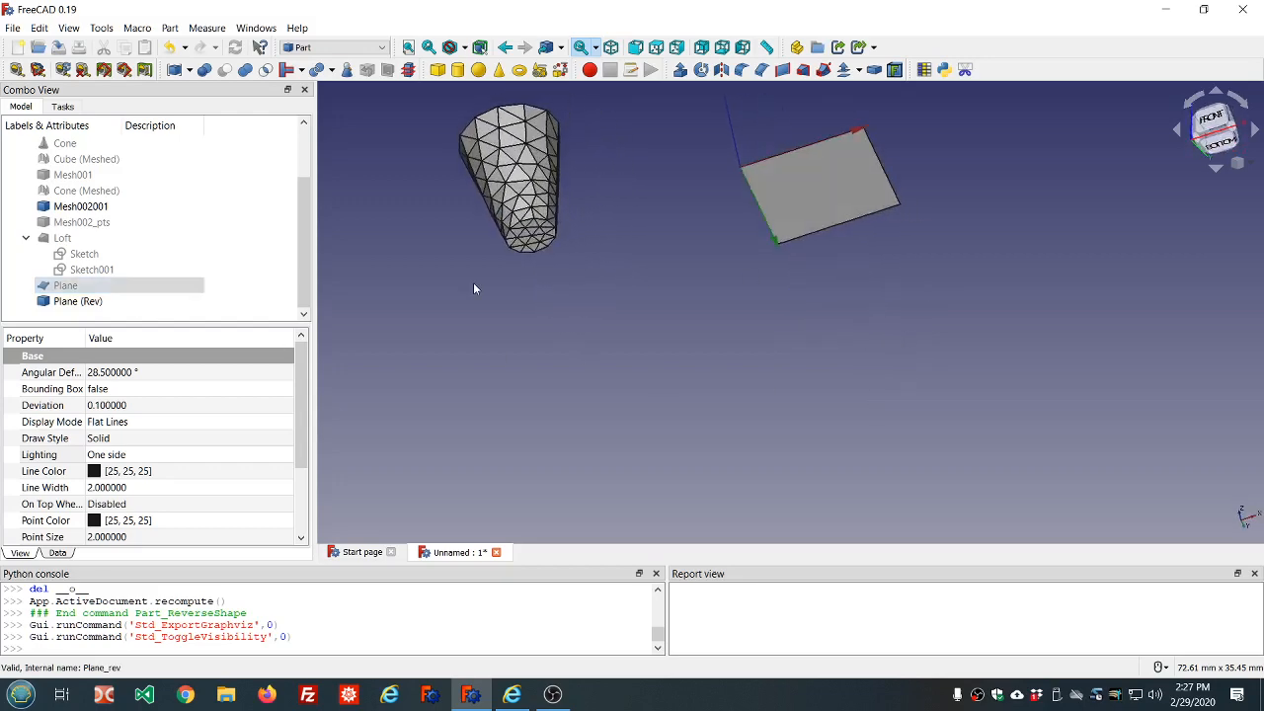
pyautogui.click(94, 302)
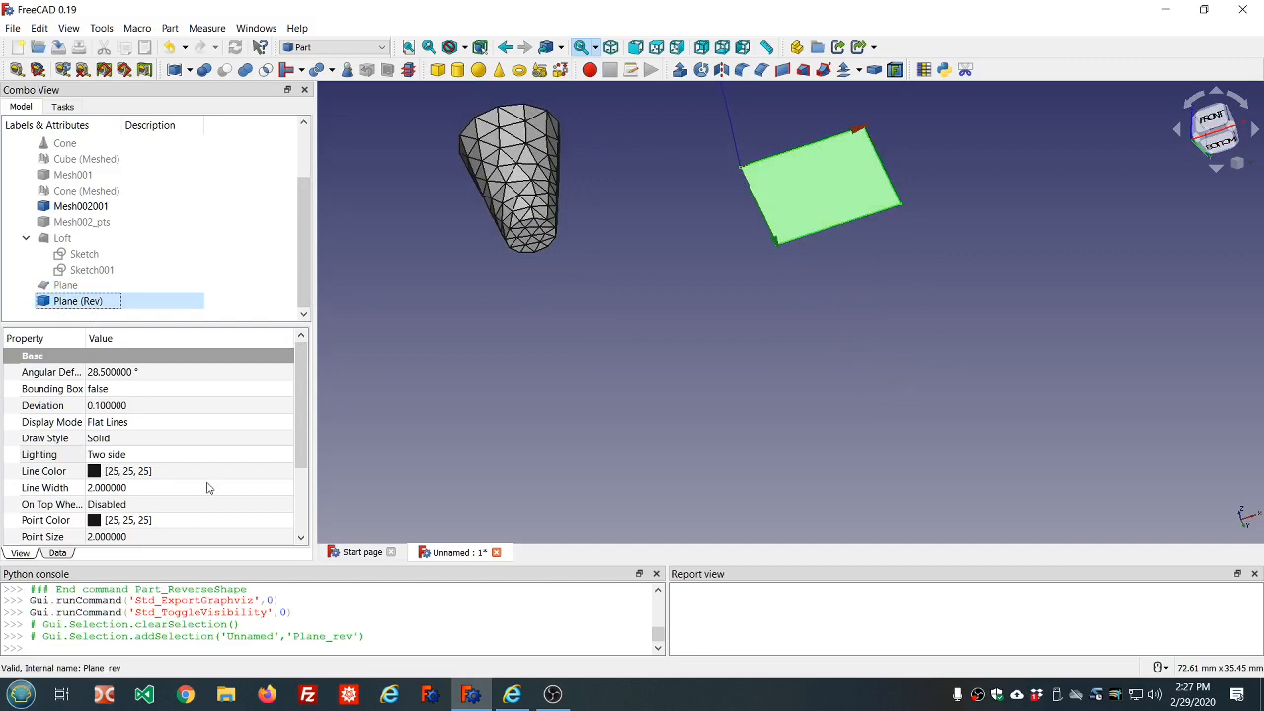
pyautogui.click(252, 457)
pyautogui.click(291, 456)
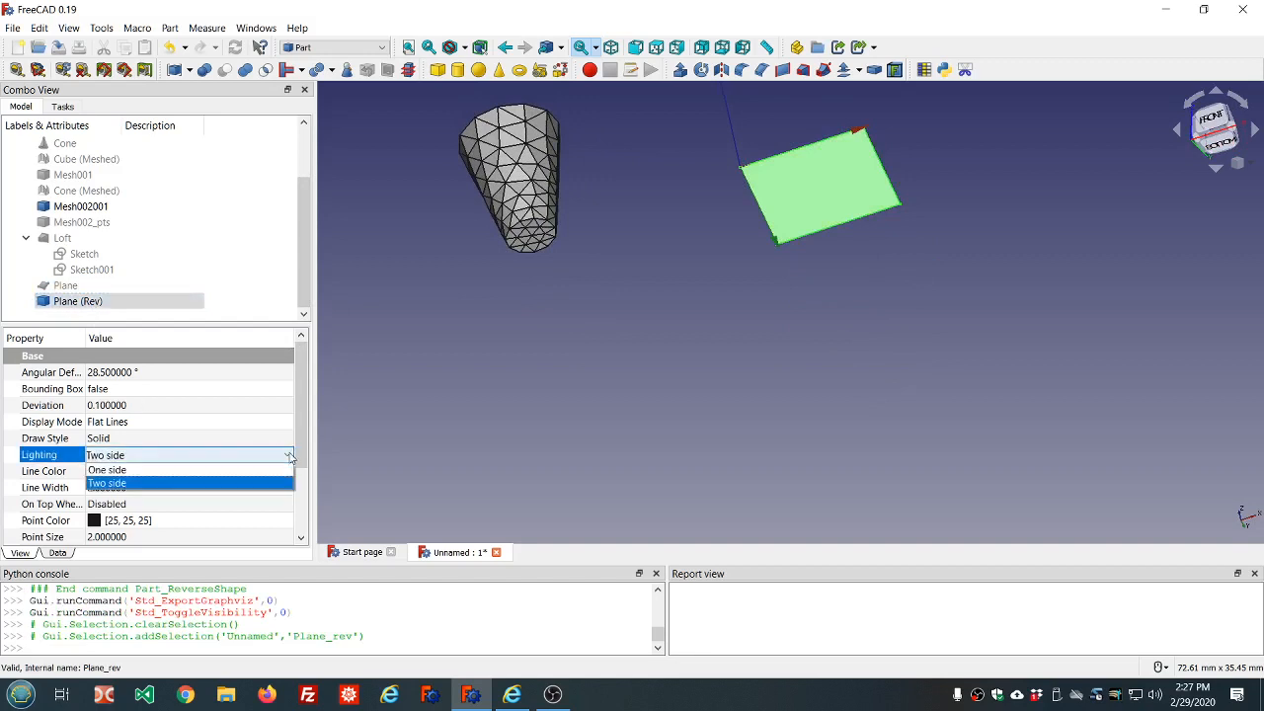
pyautogui.click(168, 471)
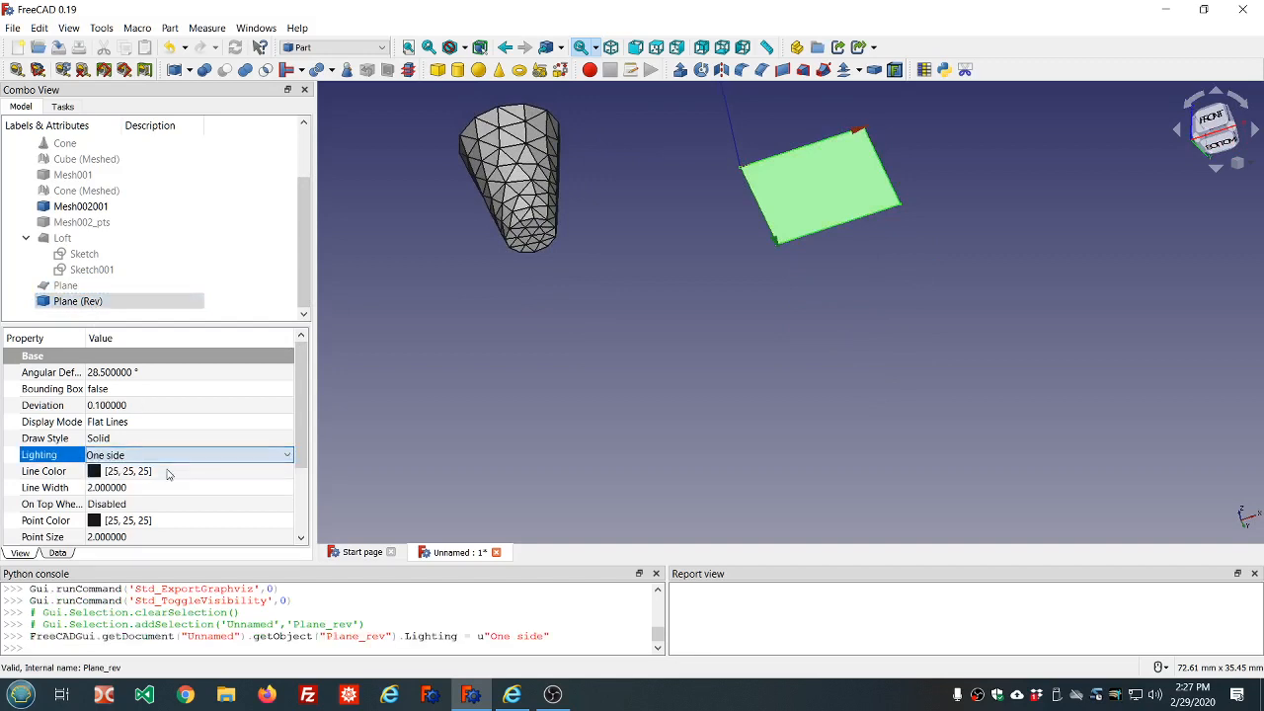
# Examine the upper side of the reversed plane, and swap it for the original plane to compare their one-sided shading
pyautogui.click(372, 389)
pyautogui.moveTo(648, 222); pyautogui.dragTo(744, 298, button='middle')
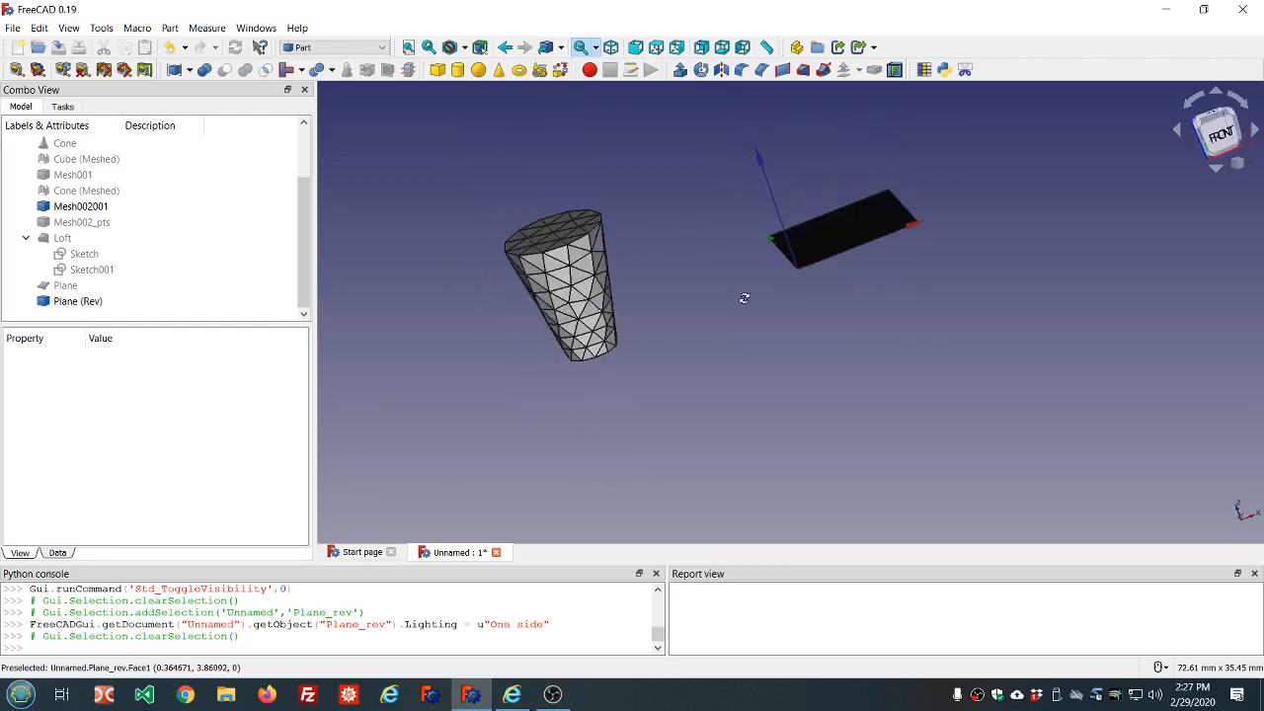
pyautogui.click(100, 305)
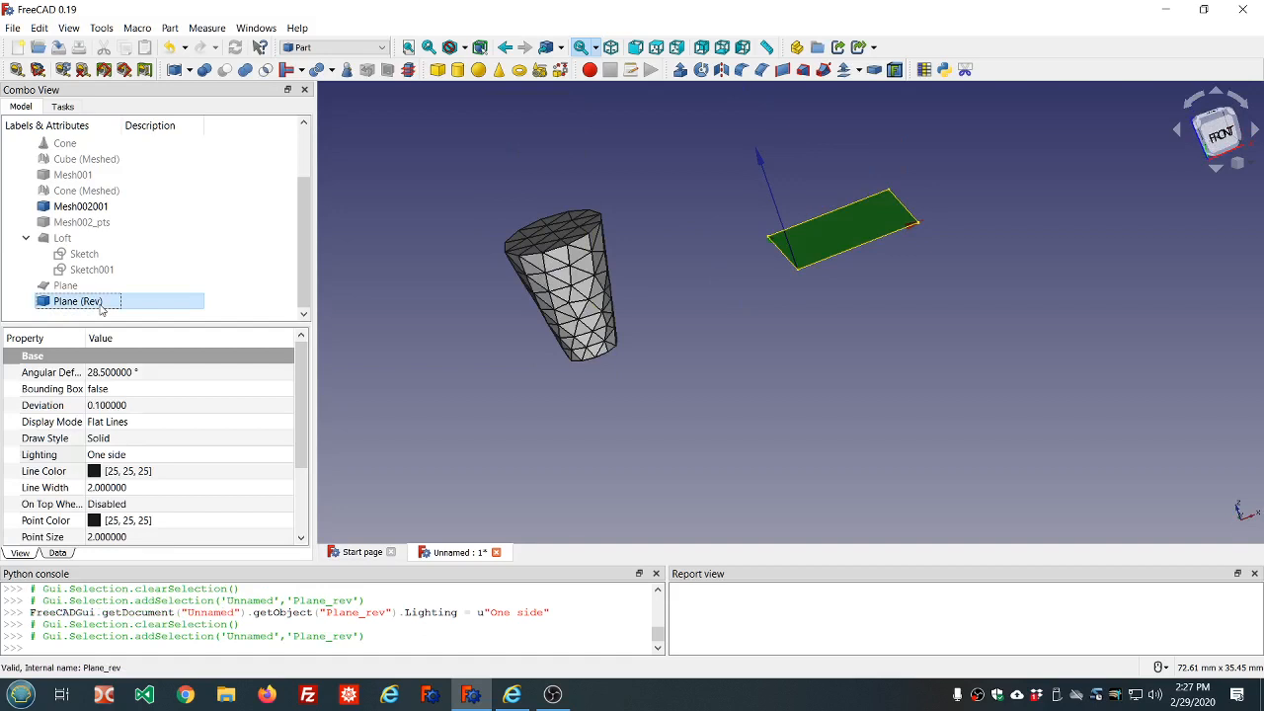
pyautogui.click(99, 286)
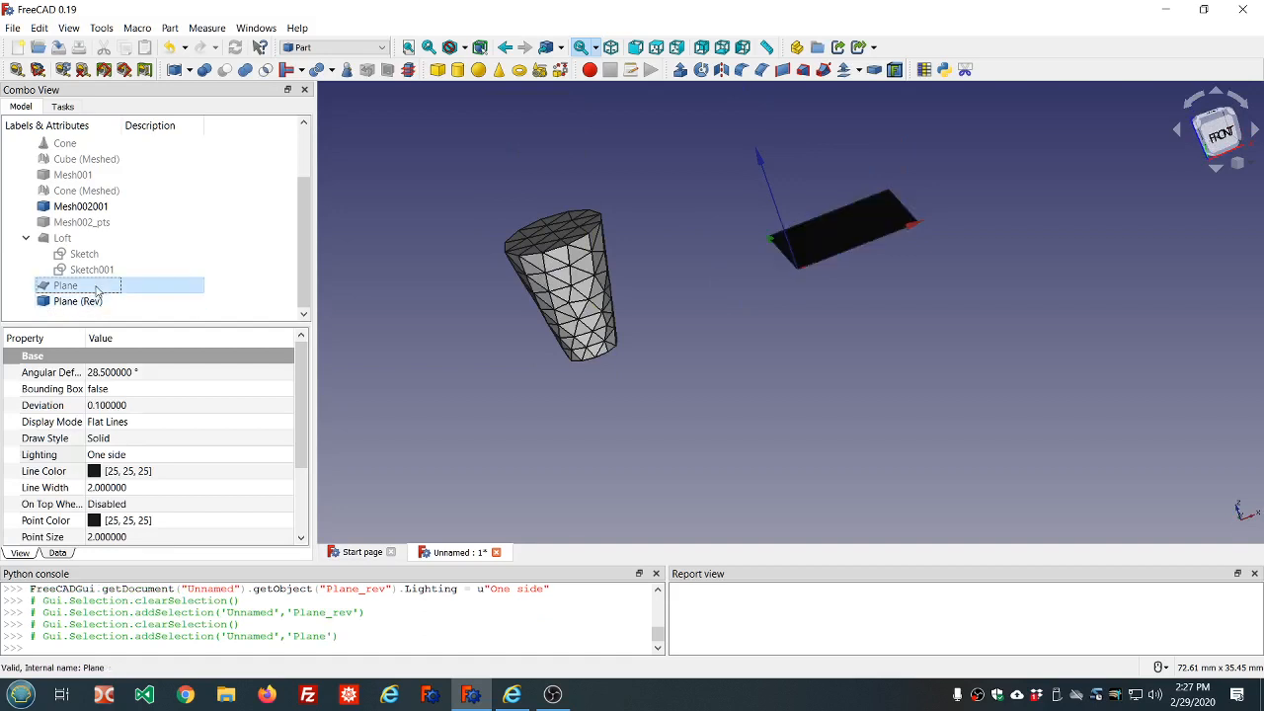
pyautogui.press('space')
pyautogui.click(94, 303)
pyautogui.press('space')
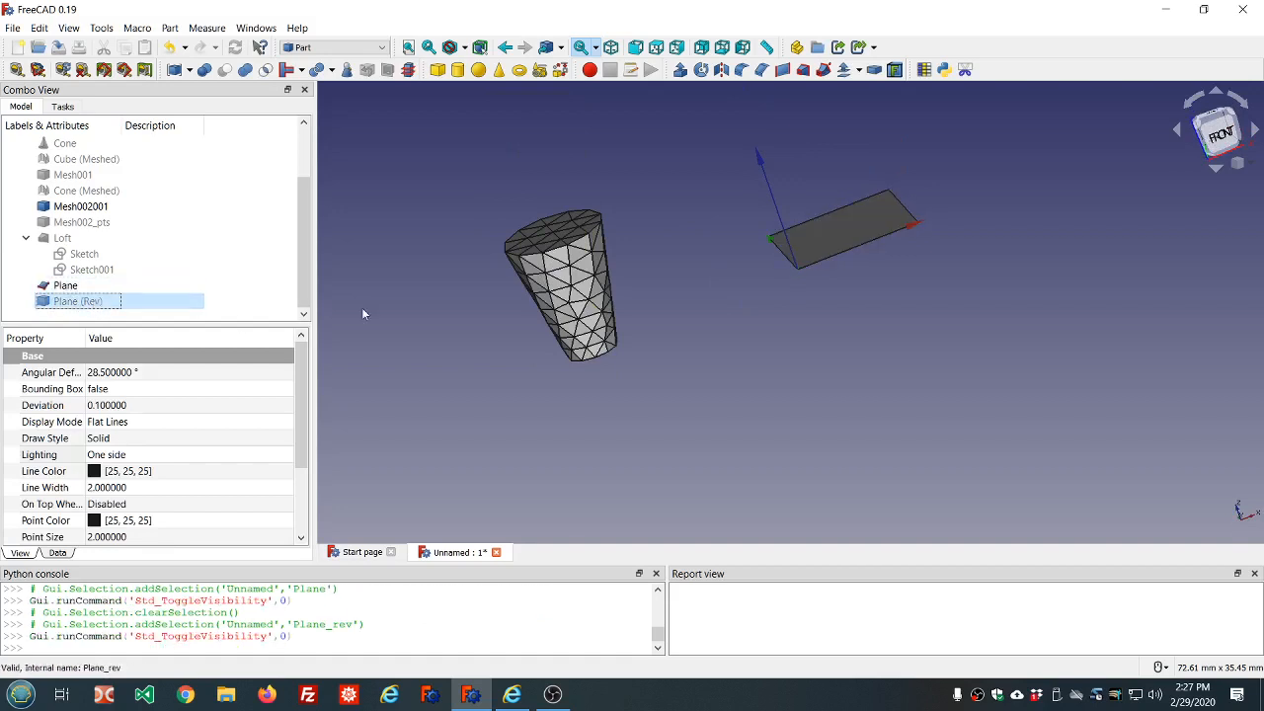
pyautogui.click(531, 373)
pyautogui.moveTo(887, 331); pyautogui.dragTo(906, 354, button='middle')
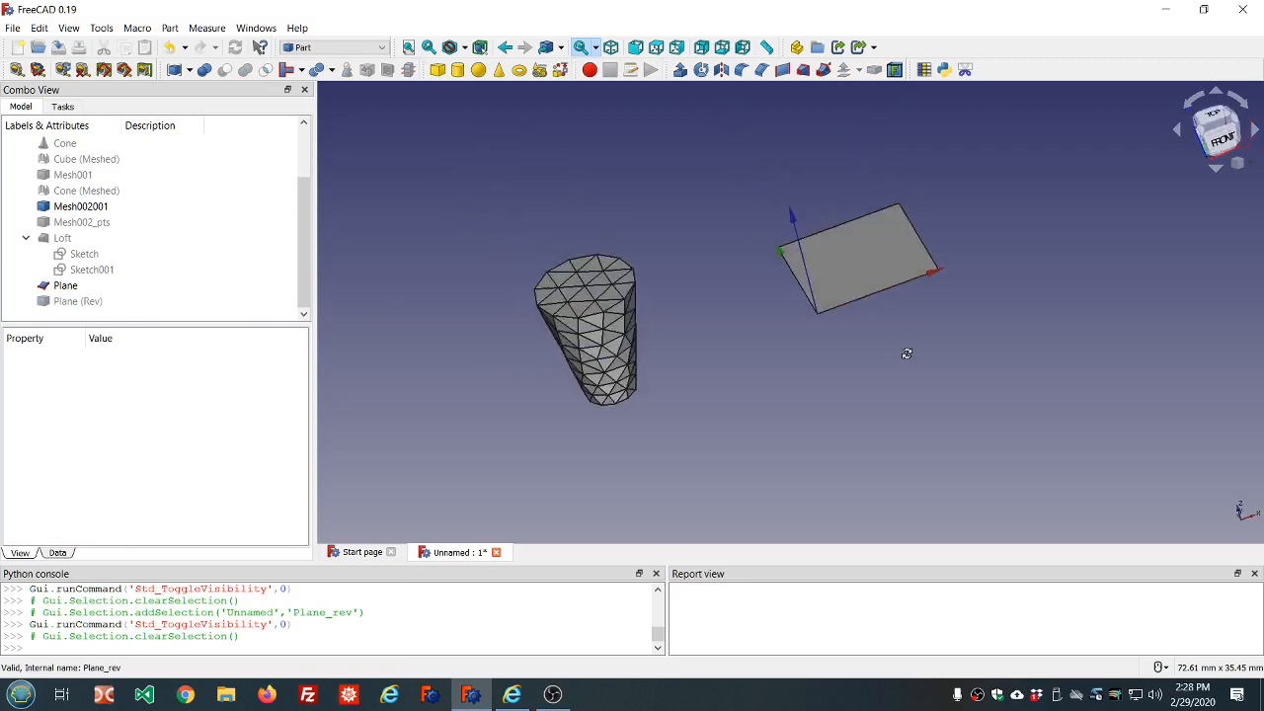
# Hide the original plane, show the reversed plane again, and examine its upper side under one-sided lighting
pyautogui.click(79, 287)
pyautogui.press('space')
pyautogui.click(87, 301)
pyautogui.press('space')
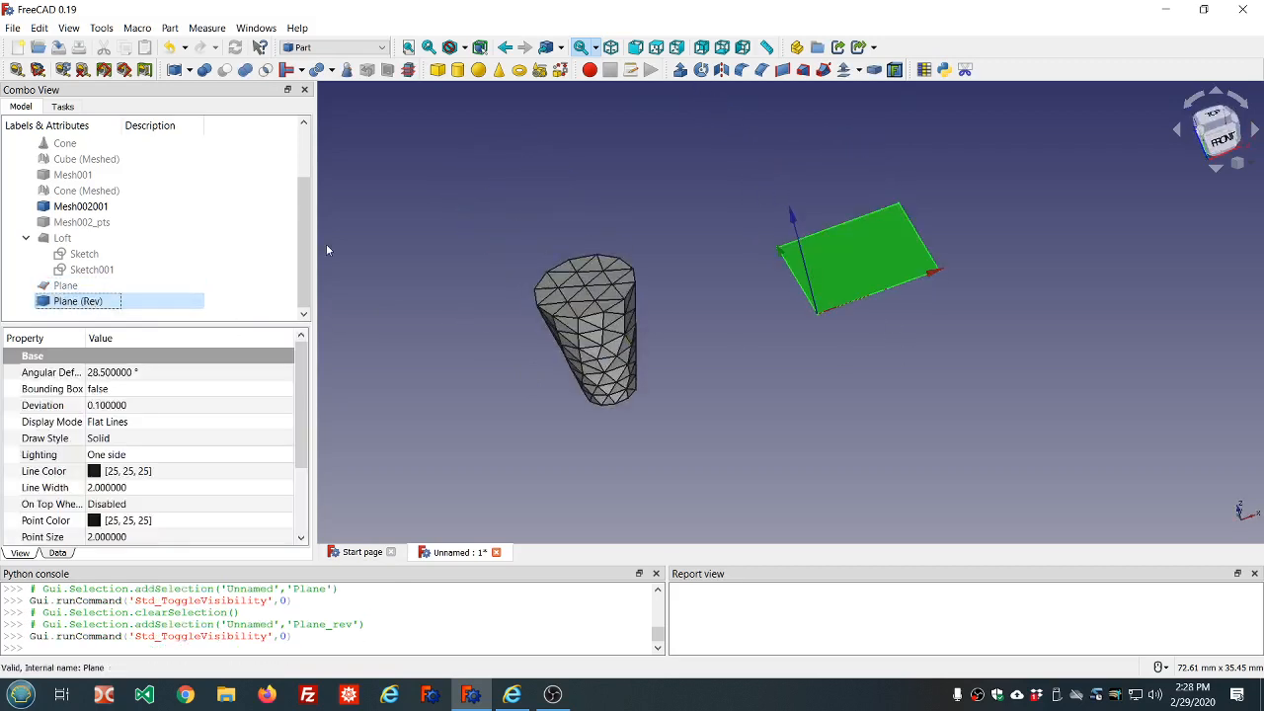
pyautogui.click(785, 375)
pyautogui.moveTo(786, 374)
pyautogui.mouseDown(button='middle')
pyautogui.moveTo(714, 260)
pyautogui.moveTo(770, 221)
pyautogui.moveTo(785, 355)
pyautogui.mouseUp(button='middle')
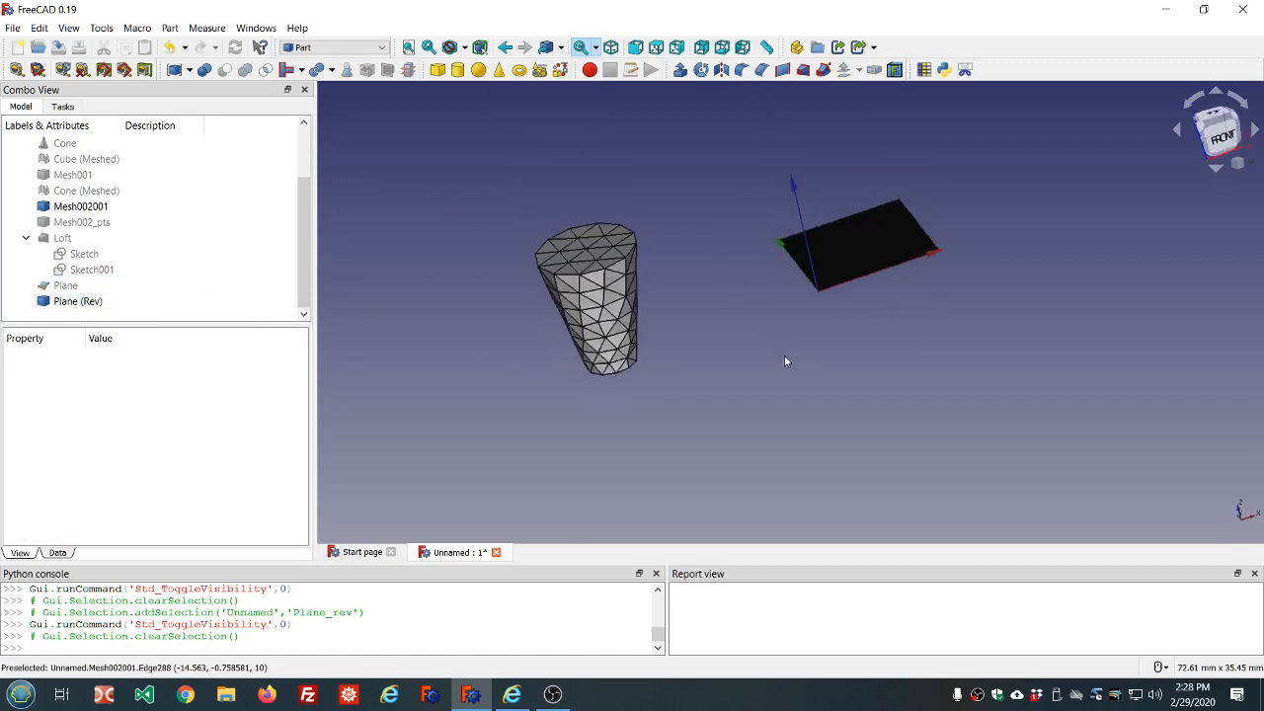
# Select the Mesh002001 cone shape and bring up the Part commands for it
pyautogui.click(109, 207)
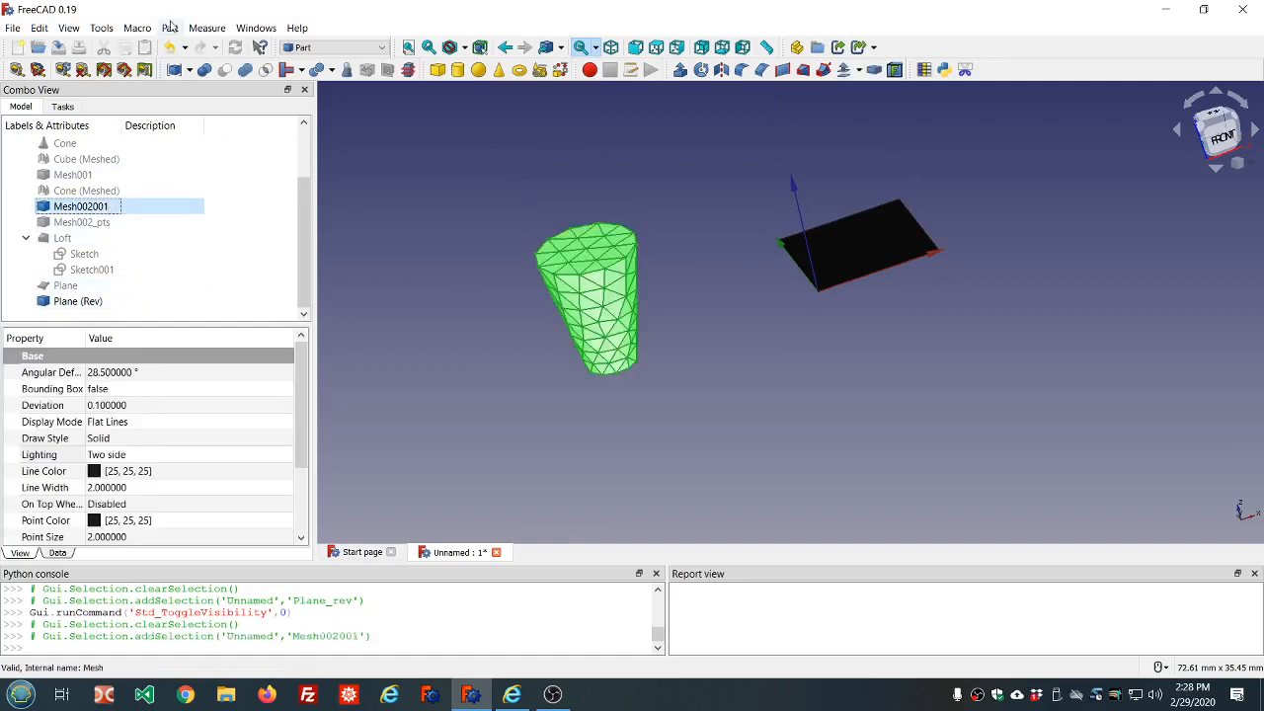
pyautogui.click(170, 27)
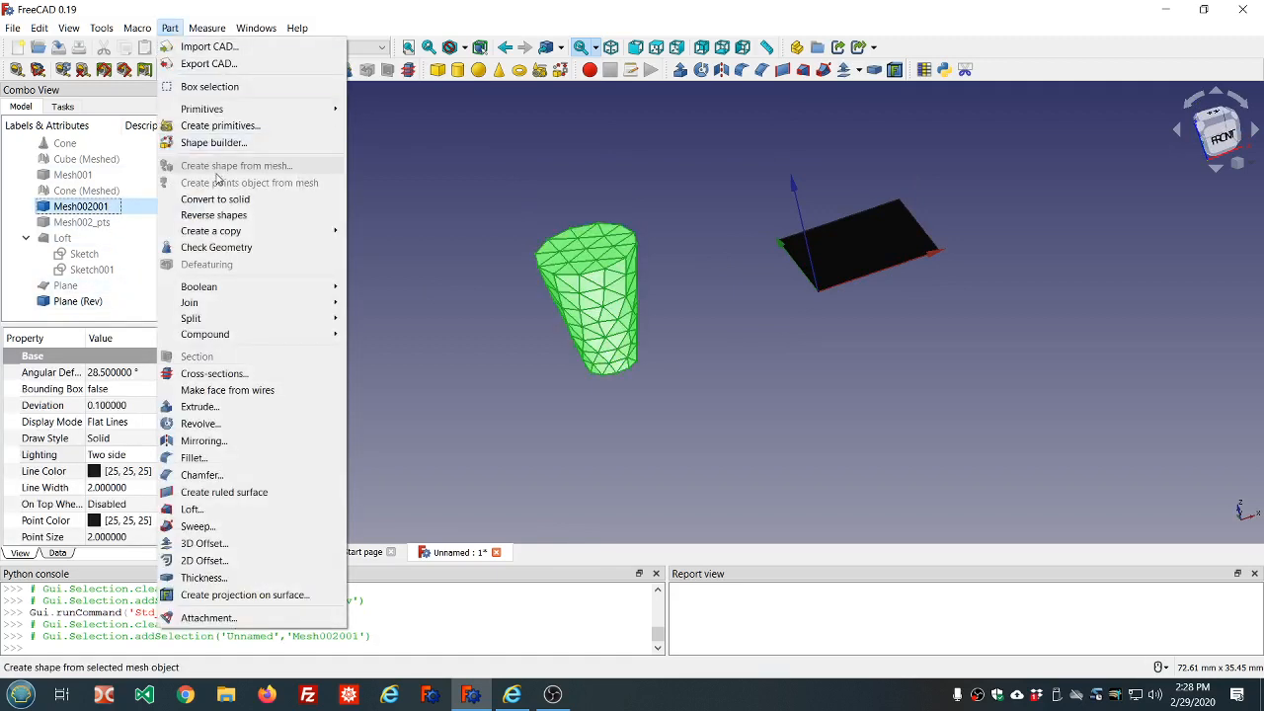
# Create a reversed copy of the Mesh002001 shape and hide the original Mesh002001
pyautogui.click(213, 215)
pyautogui.click(384, 288)
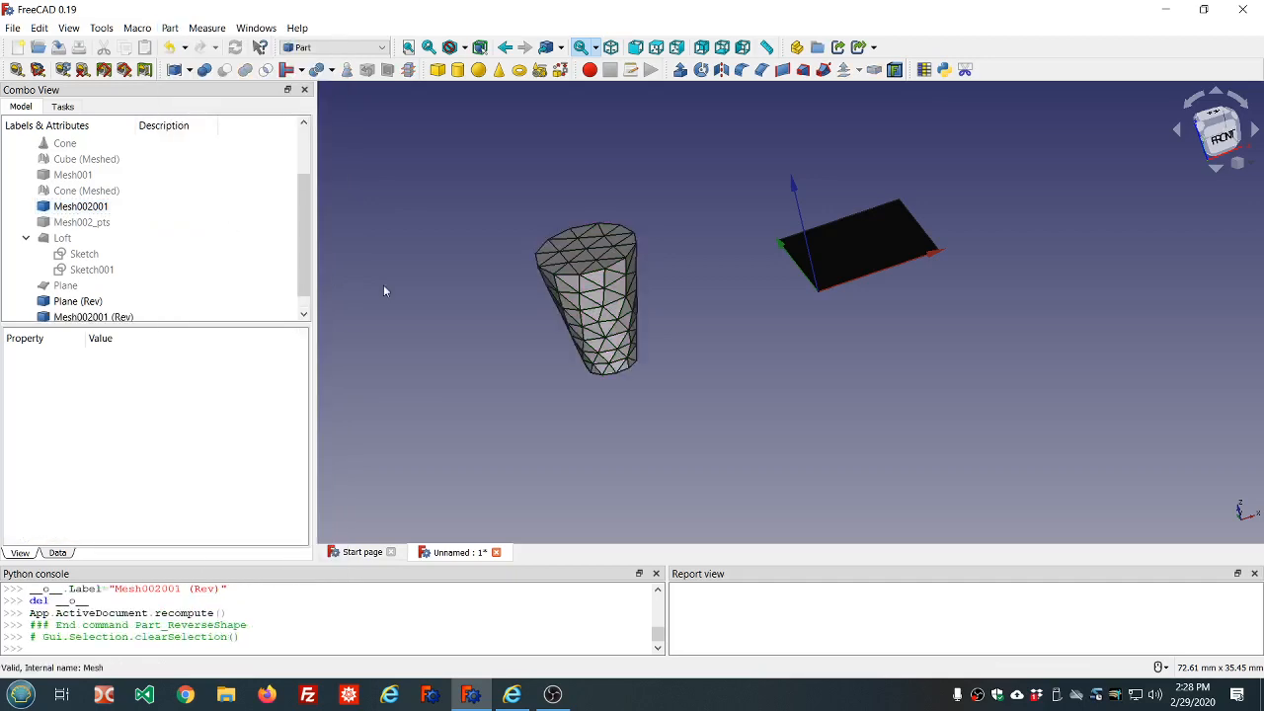
pyautogui.click(94, 209)
pyautogui.press('space')
pyautogui.scroll(-1, 95, 217)
# Set the lighting of Mesh002001 (Rev) to One side
pyautogui.click(89, 301)
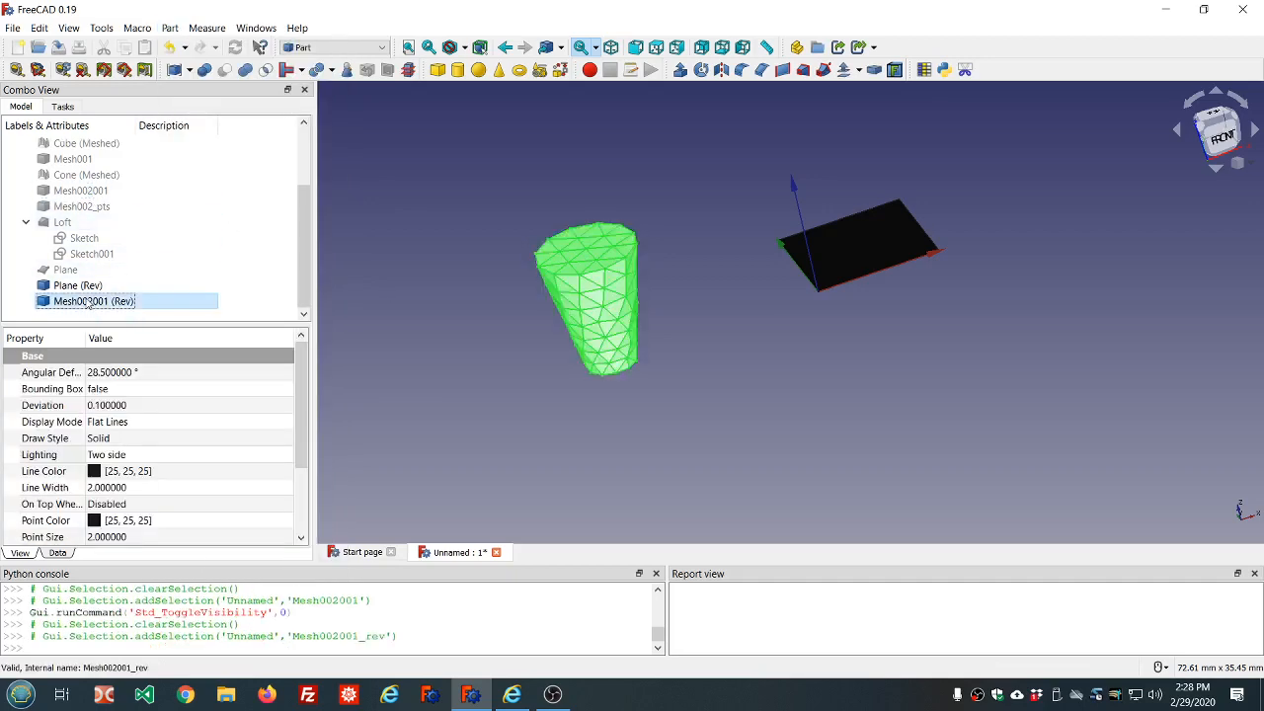
pyautogui.click(217, 454)
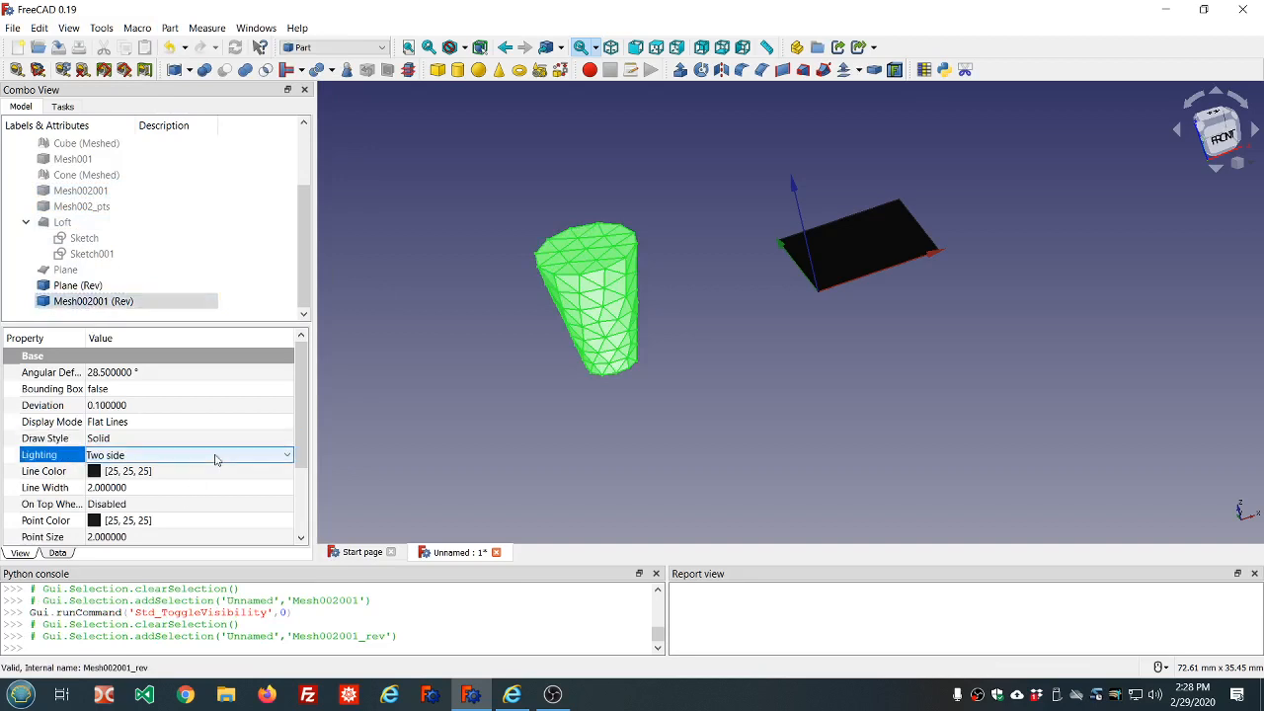
pyautogui.scroll(1, 215, 459)
pyautogui.click(400, 402)
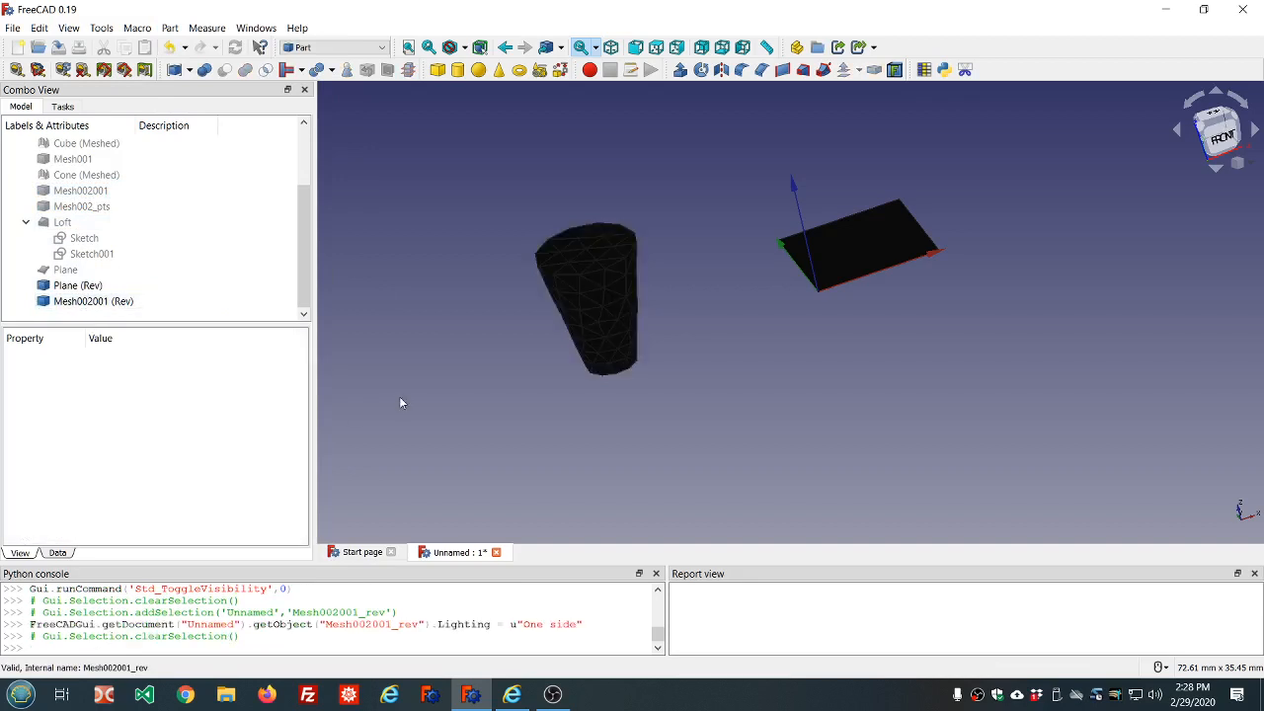
pyautogui.moveTo(475, 348)
pyautogui.mouseDown(button='middle')
pyautogui.moveTo(692, 425)
pyautogui.moveTo(920, 466)
pyautogui.moveTo(711, 375)
pyautogui.moveTo(537, 322)
pyautogui.moveTo(452, 322)
pyautogui.moveTo(458, 333)
pyautogui.mouseUp(button='middle')
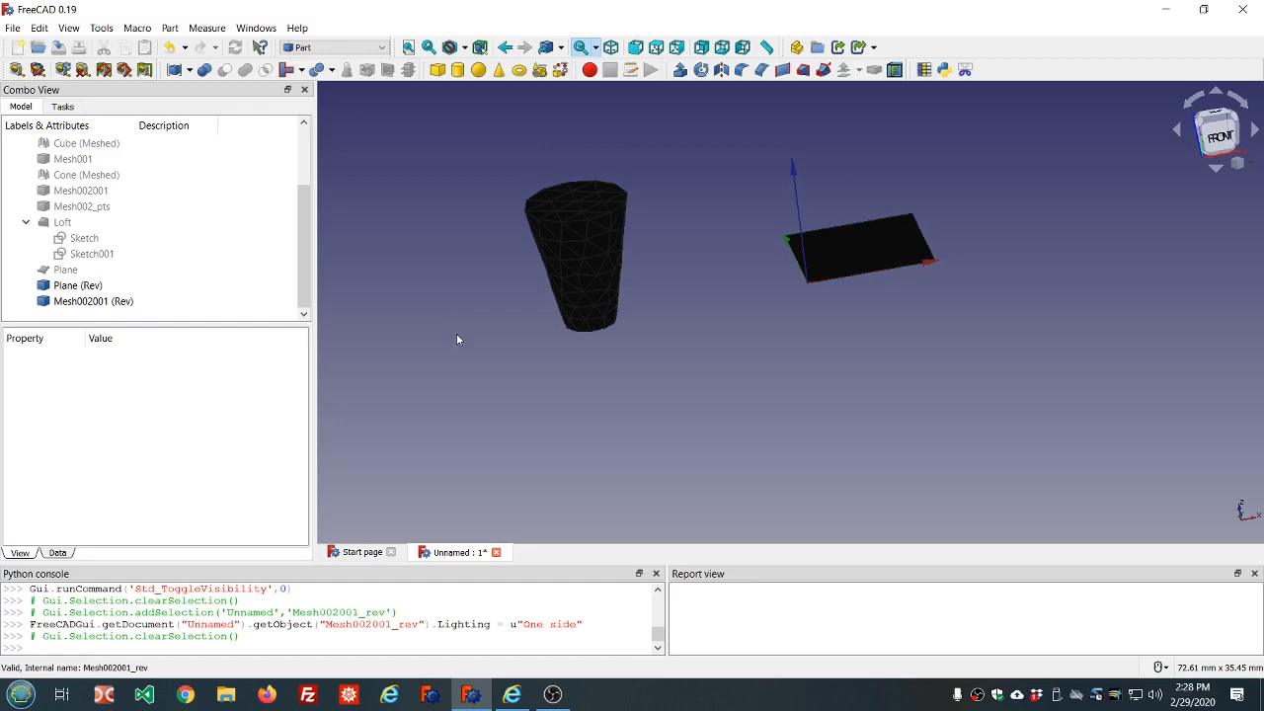
# Switch to the Mesh Design workbench and create a mesh from the Mesh002001 (Rev) shape
pyautogui.click(130, 301)
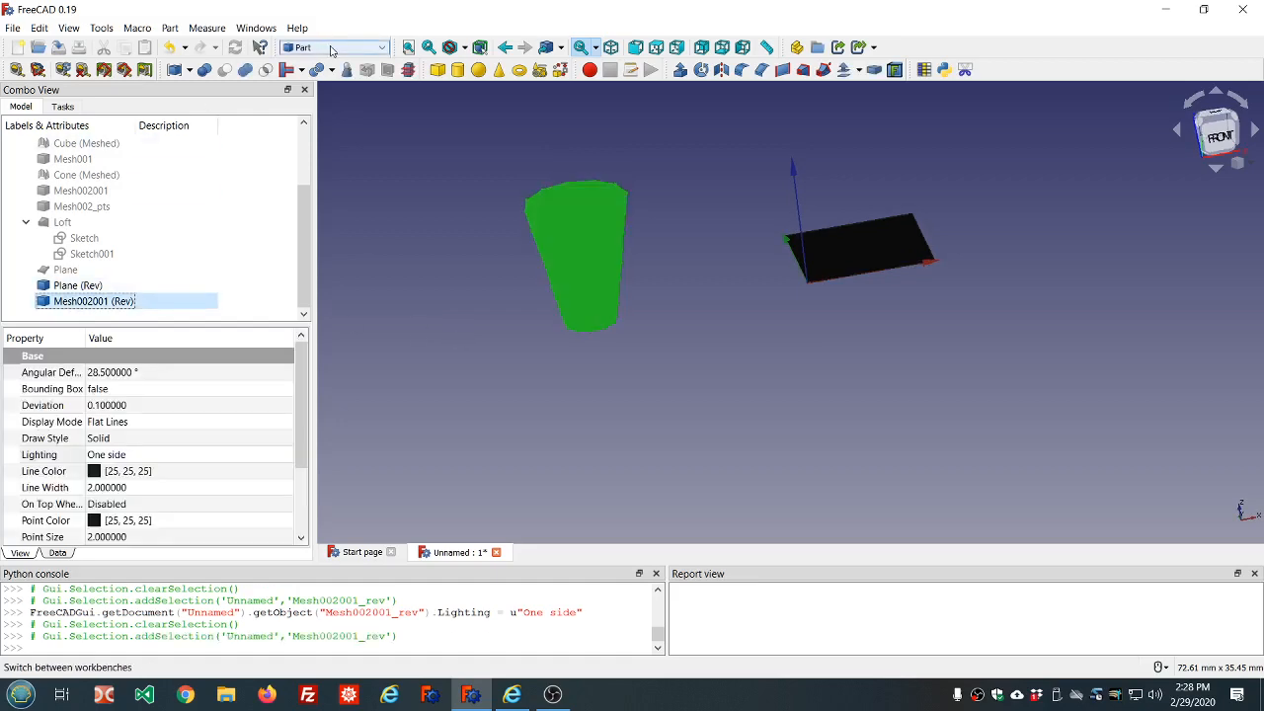
pyautogui.click(331, 50)
pyautogui.click(333, 102)
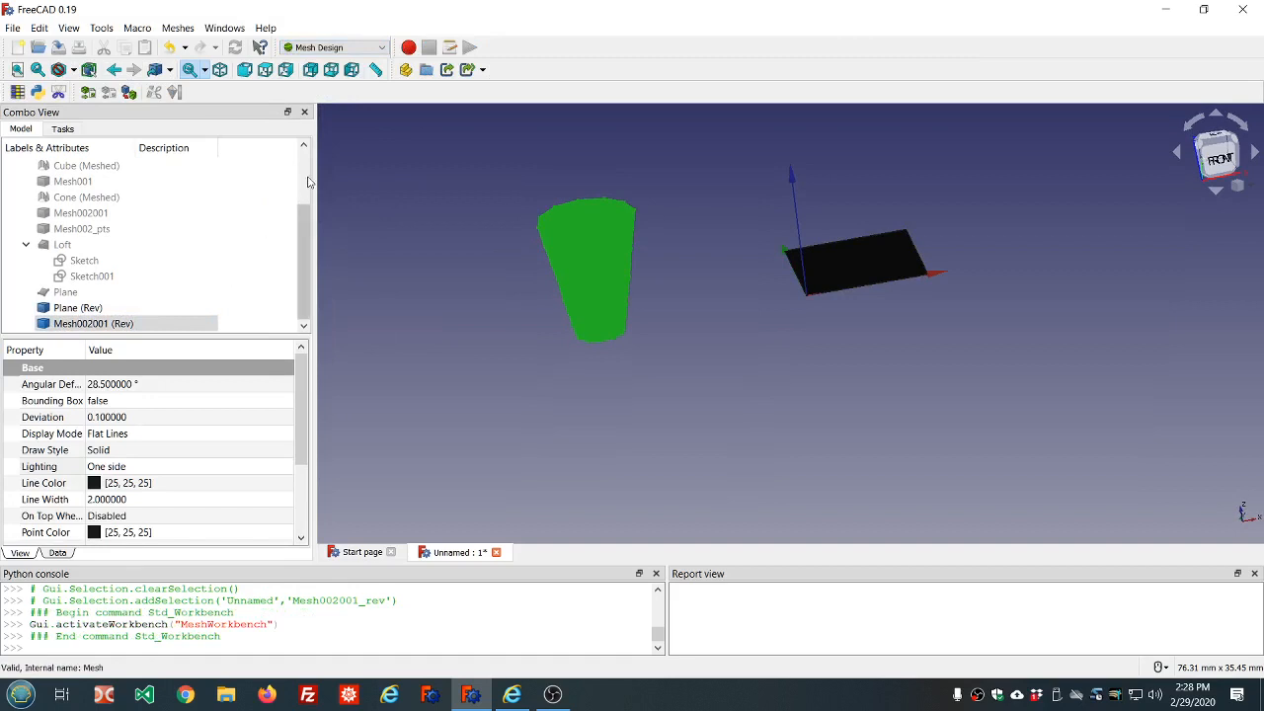
pyautogui.click(178, 28)
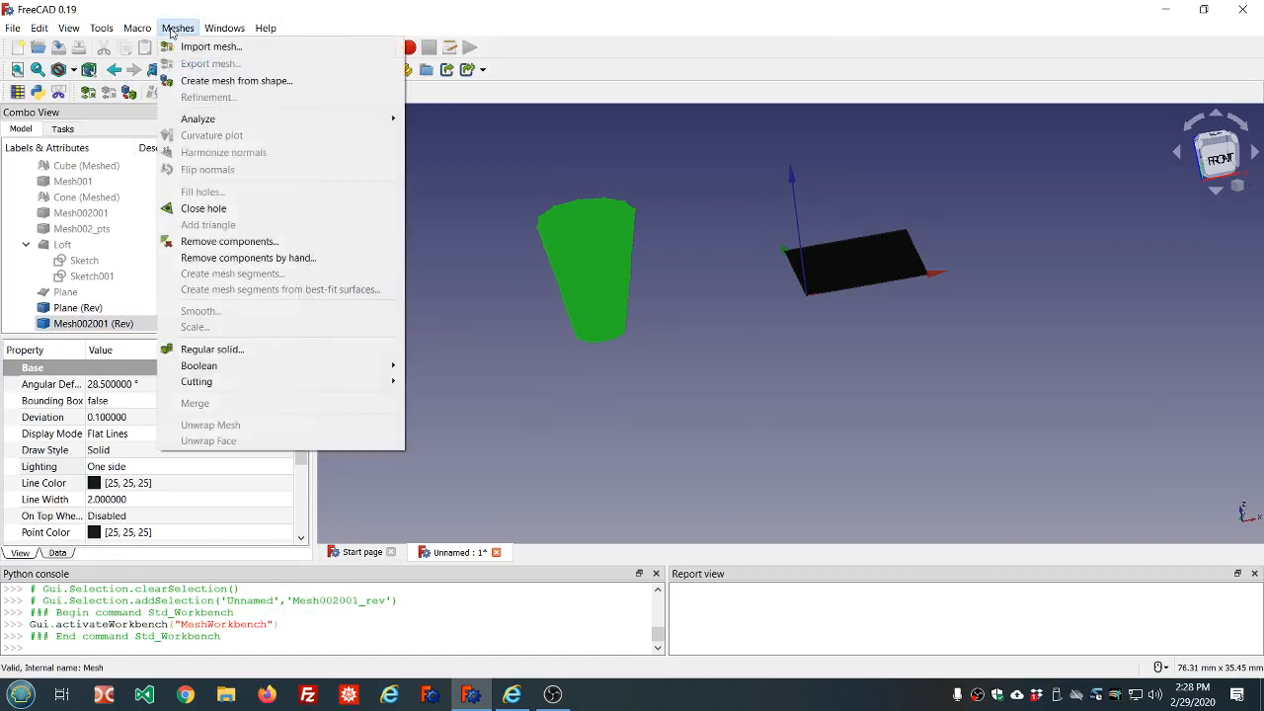
pyautogui.click(236, 81)
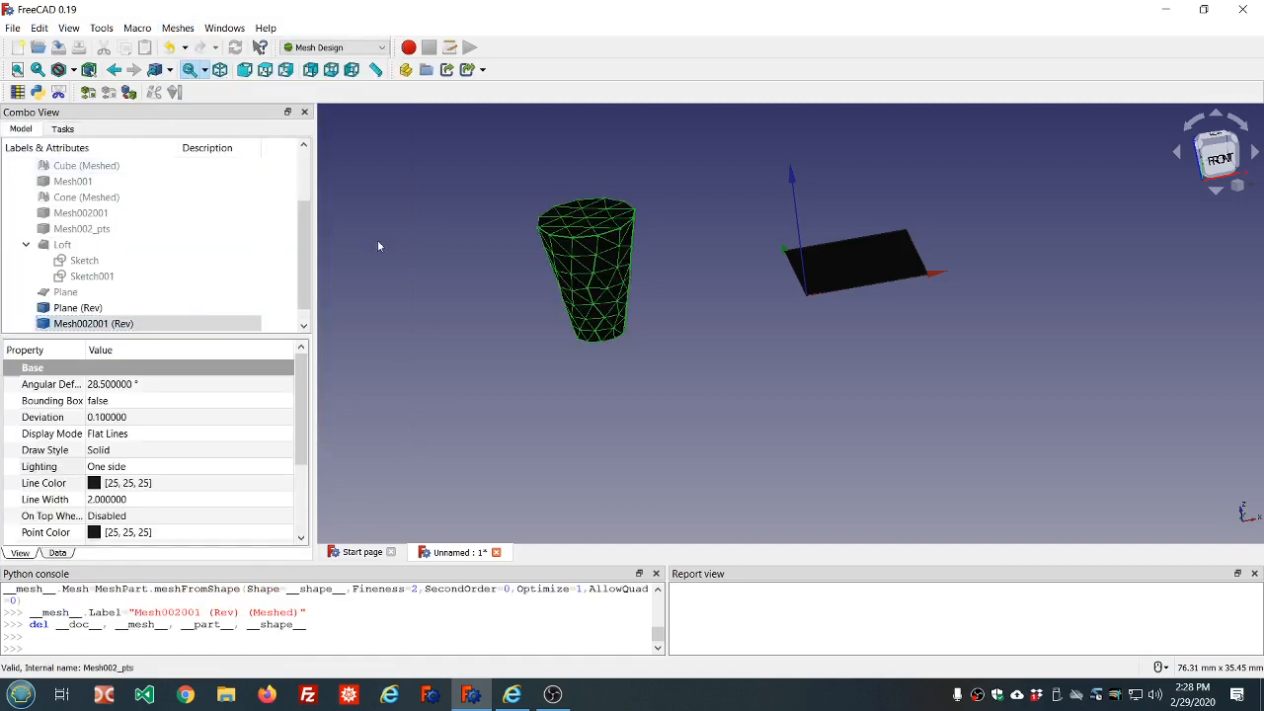
# Hide Plane (Rev) and Mesh002001 (Rev) so that only the new mesh is displayed
pyautogui.click(378, 240)
pyautogui.click(136, 310)
pyautogui.press('space')
pyautogui.click(149, 323)
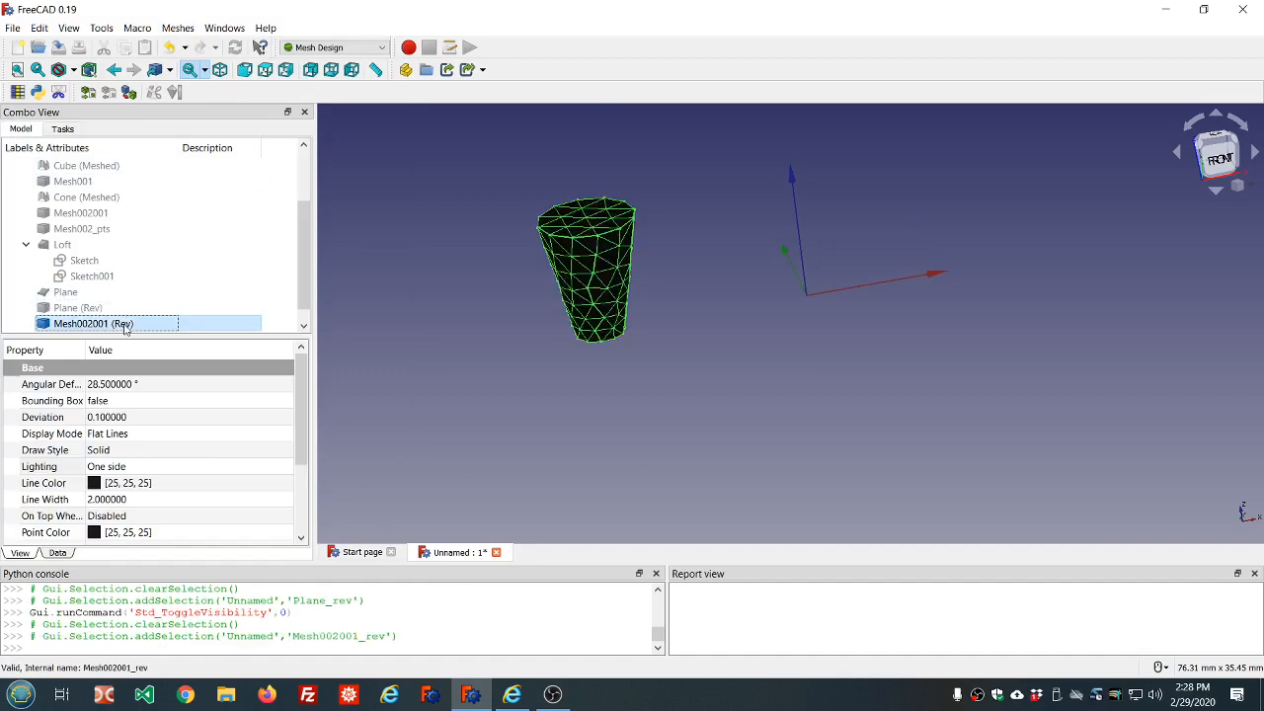
pyautogui.press('space')
pyautogui.scroll(-1, 201, 282)
pyautogui.click(368, 284)
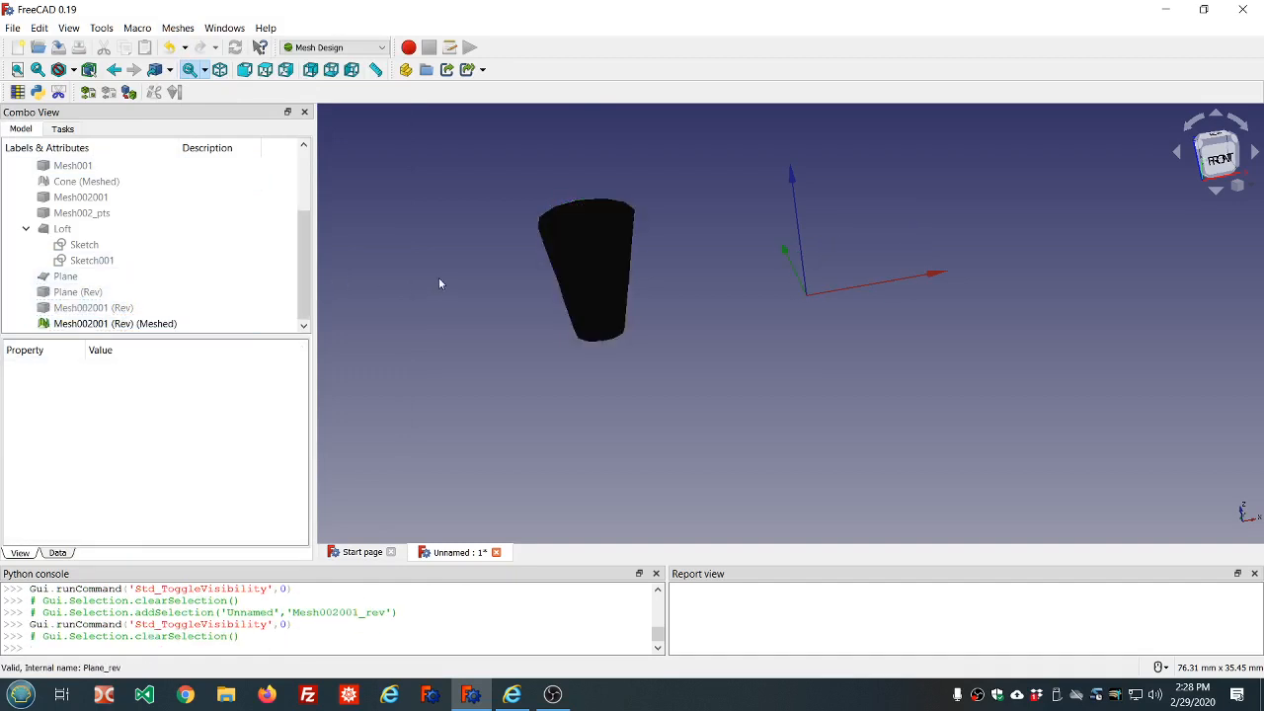
pyautogui.scroll(2, 587, 257)
pyautogui.scroll(-1, 580, 259)
pyautogui.scroll(-2, 575, 260)
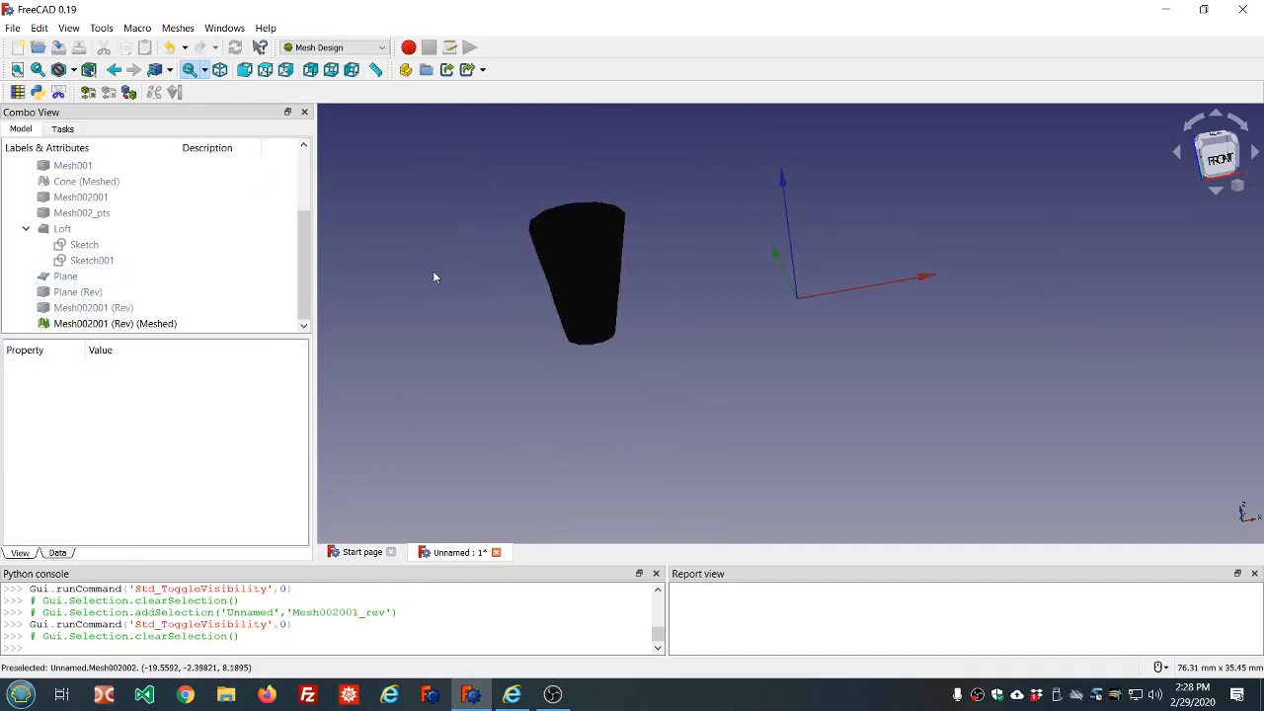
# Run all Evaluate and Repair tests on Mesh002001 (Rev) (Meshed) and close the evaluation
pyautogui.click(217, 324)
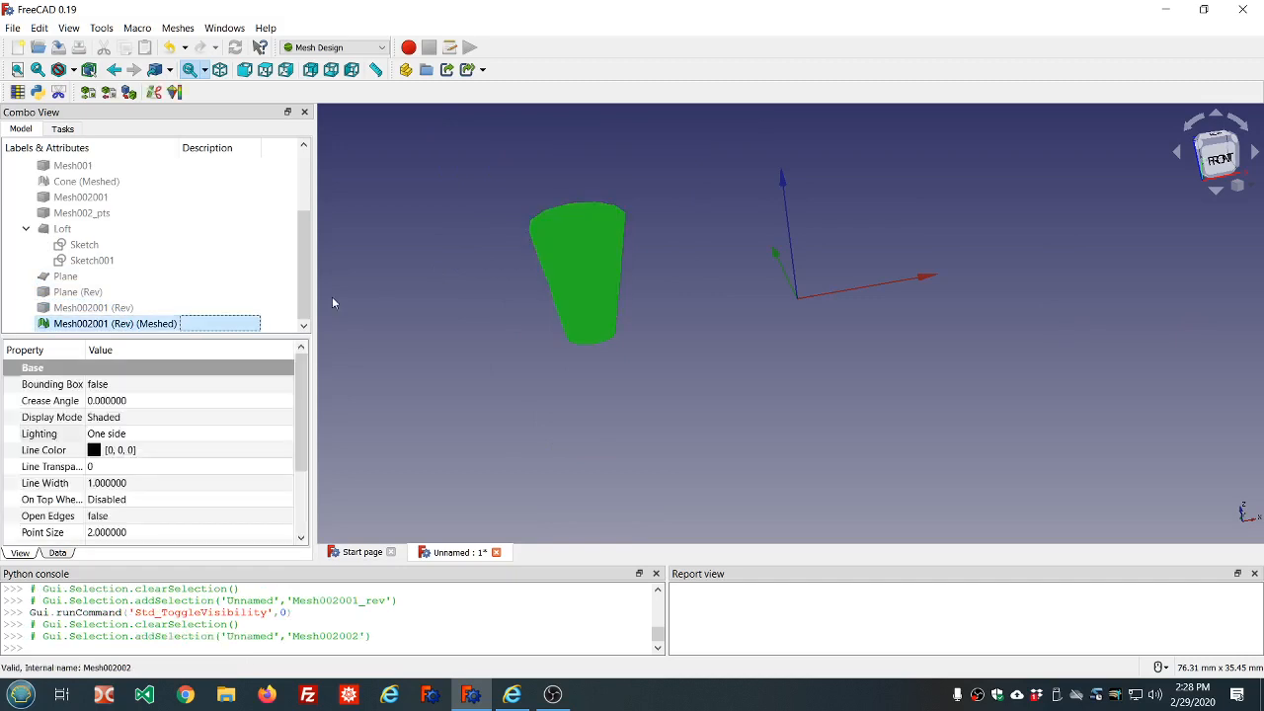
pyautogui.click(178, 29)
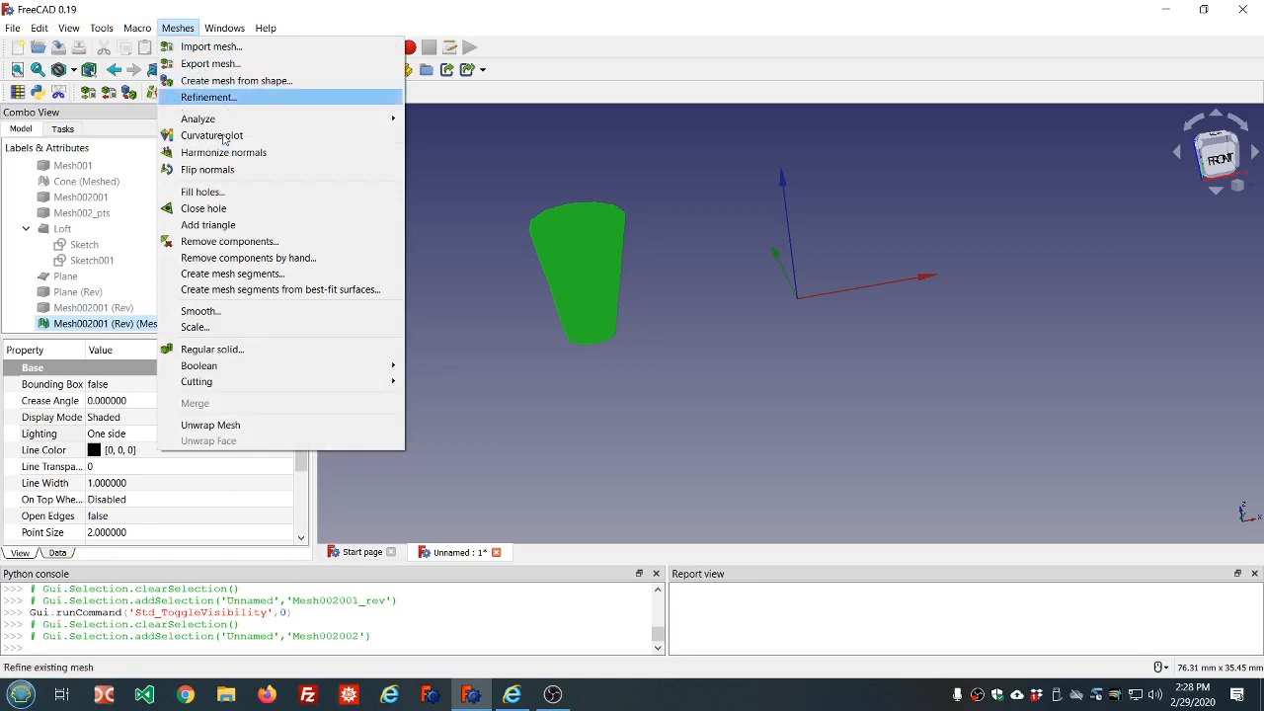
pyautogui.moveTo(225, 123)
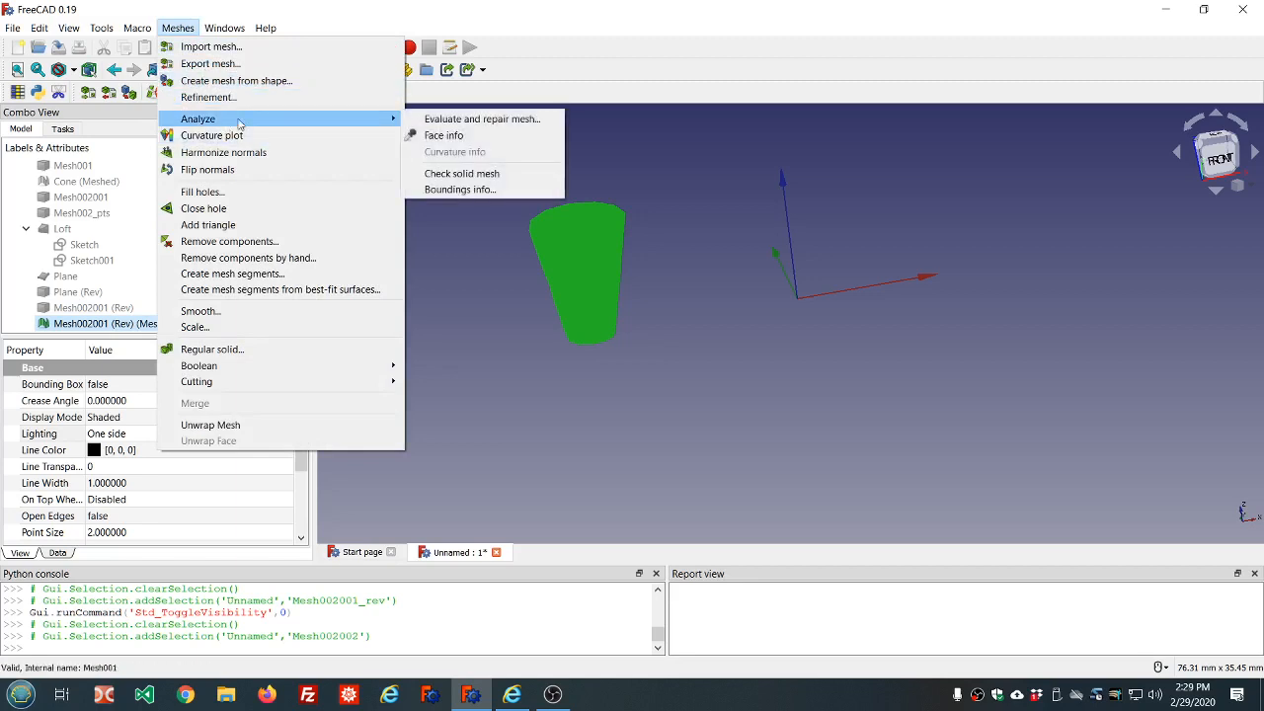
pyautogui.click(446, 119)
pyautogui.scroll(-5, 633, 163)
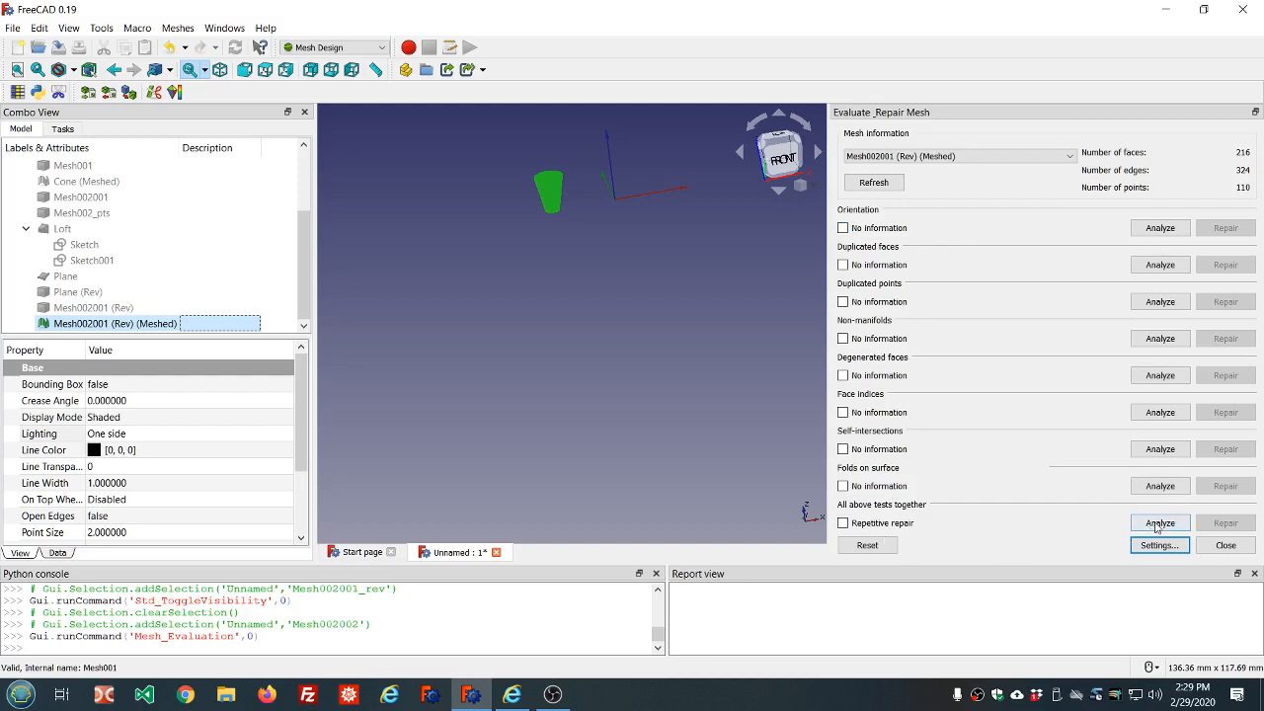
pyautogui.click(1159, 524)
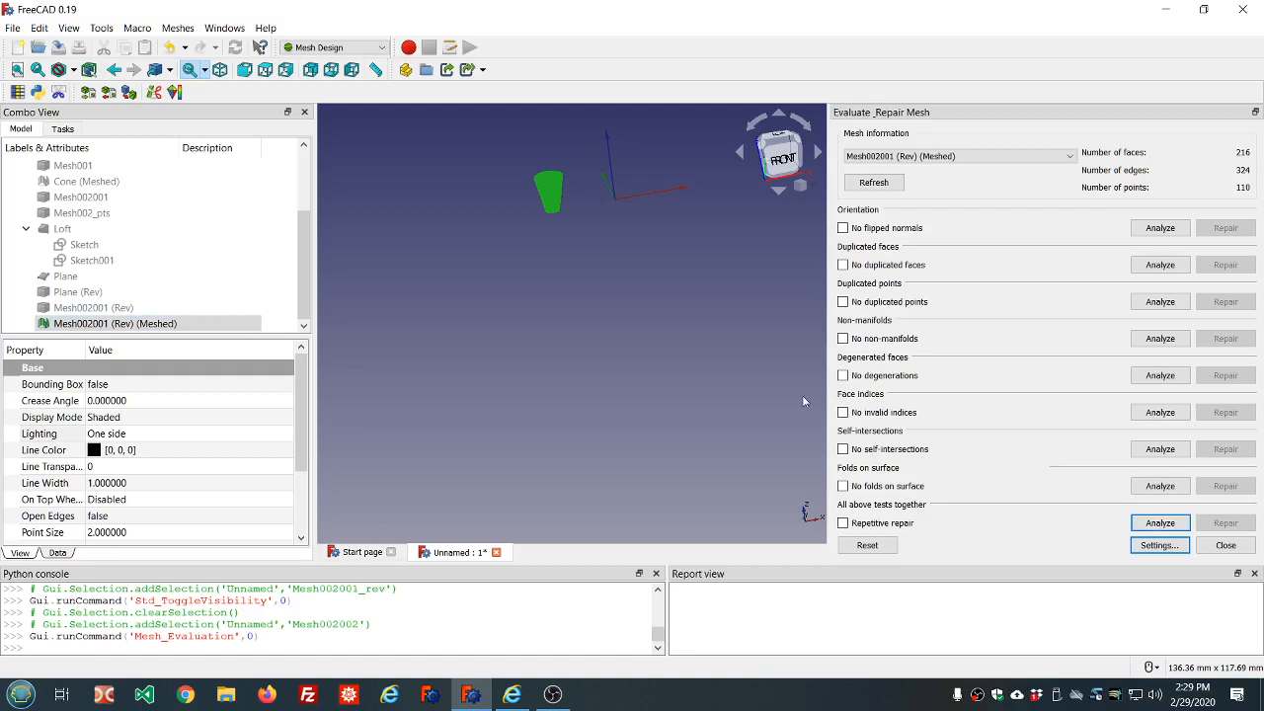
pyautogui.click(595, 343)
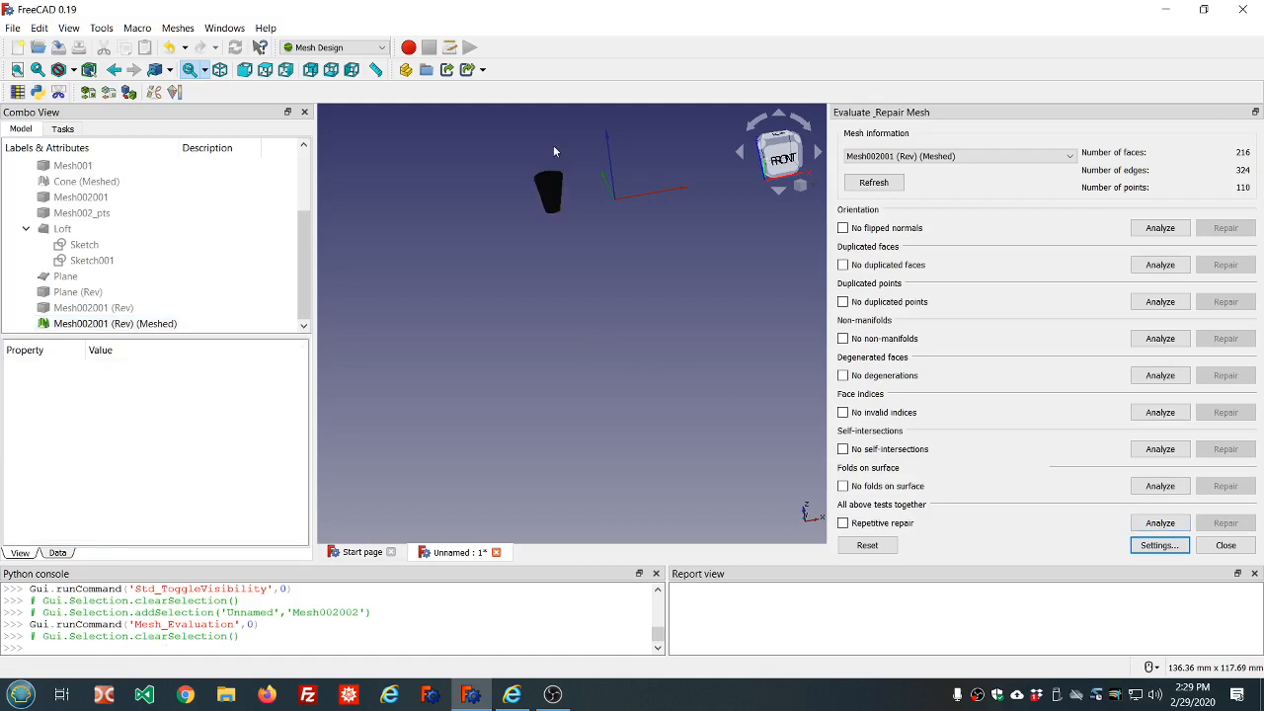
pyautogui.scroll(2, 553, 156)
pyautogui.scroll(5, 553, 158)
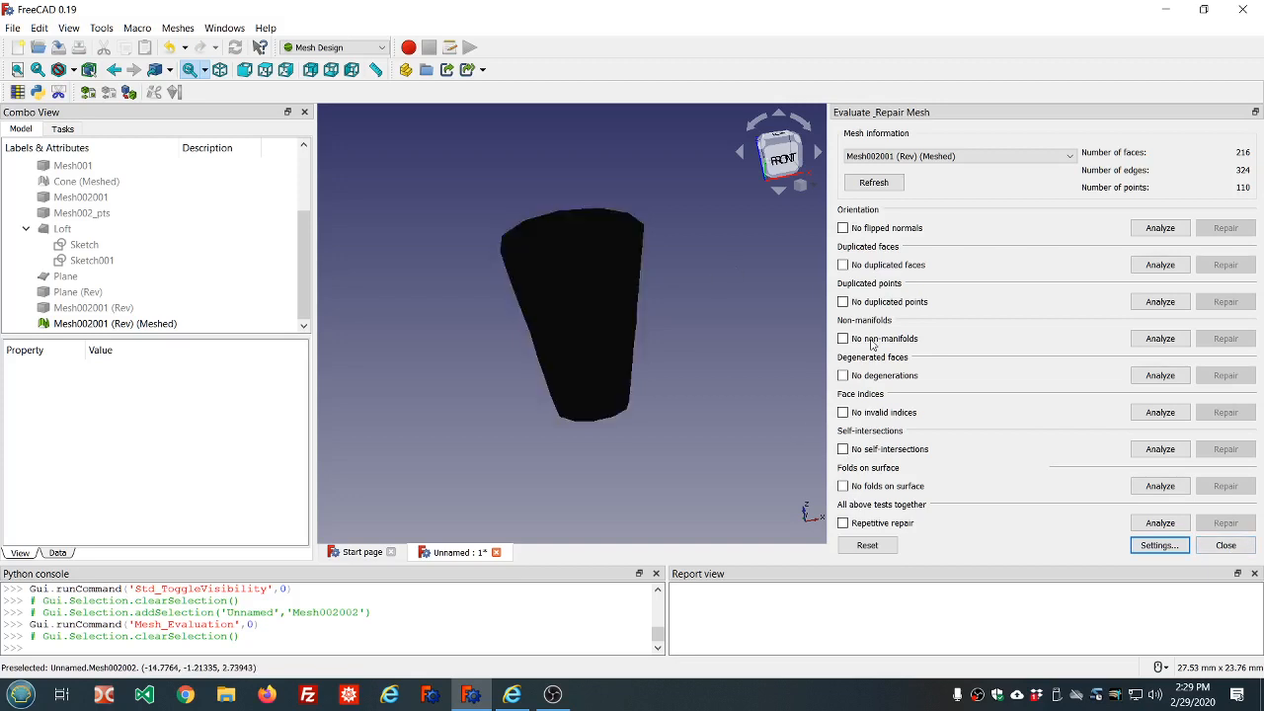
pyautogui.click(1230, 549)
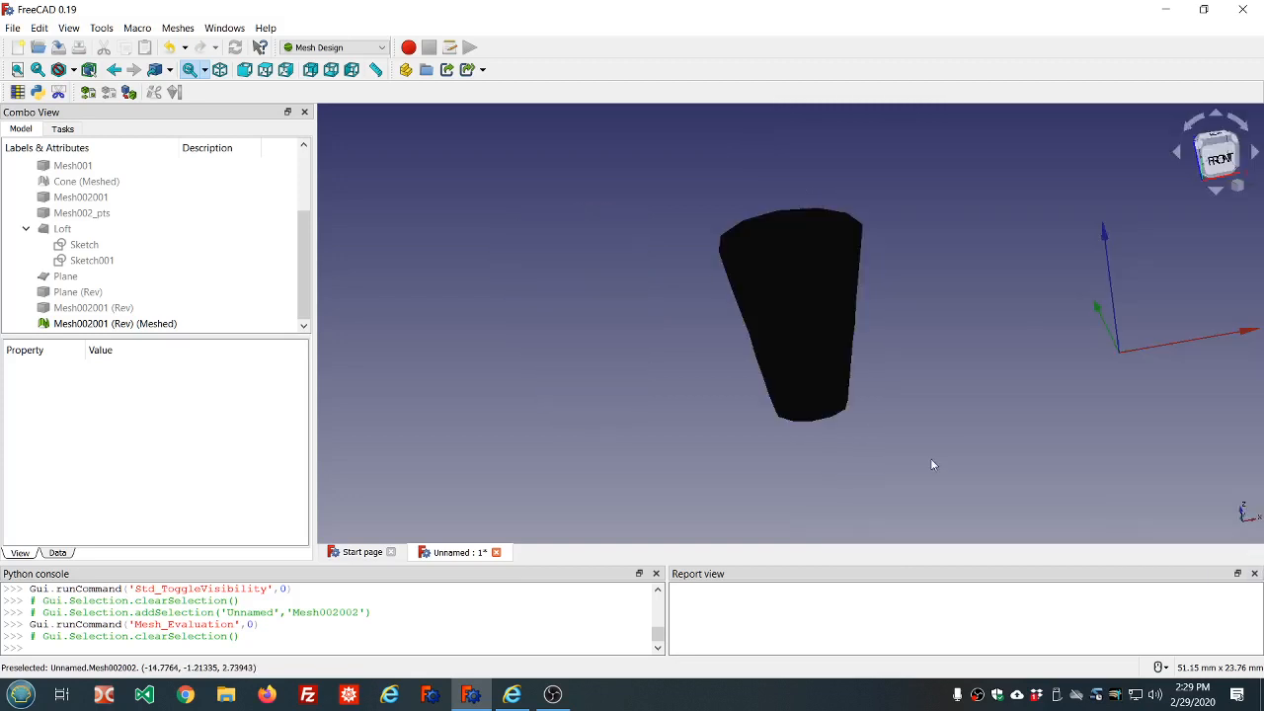
# Flip the normals of Mesh002001 (Rev) (Meshed)
pyautogui.scroll(2, 897, 303)
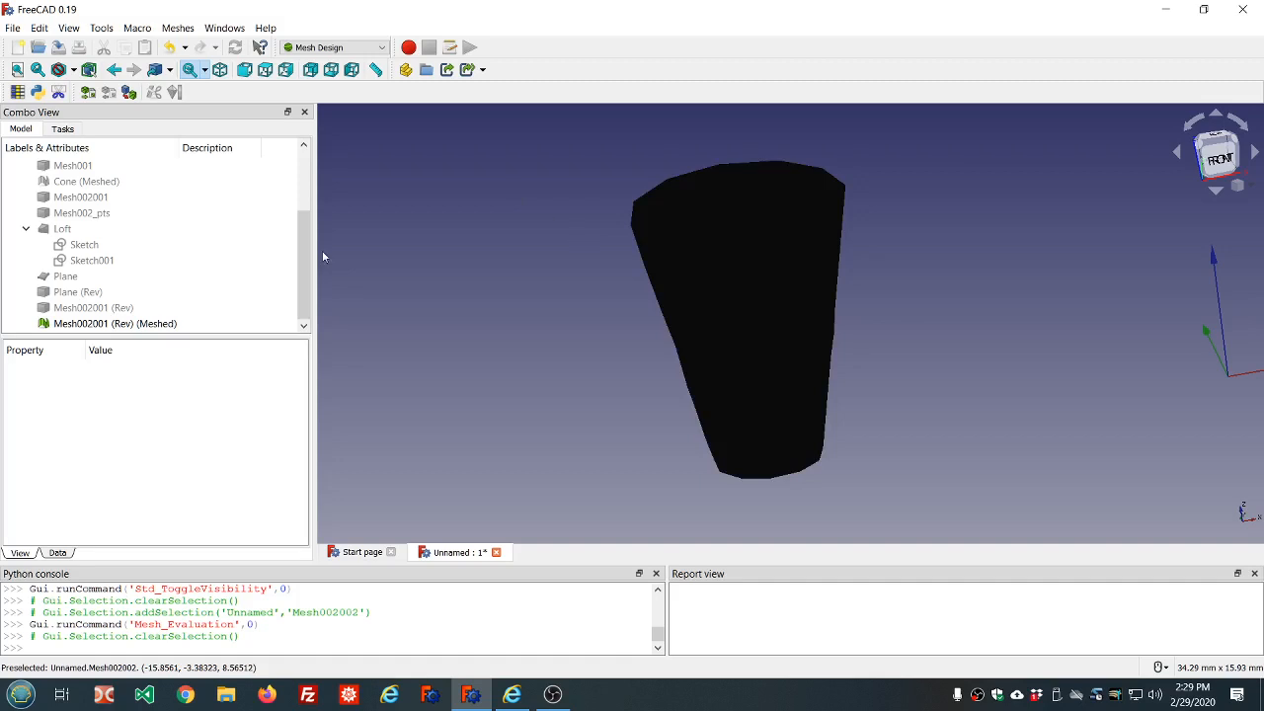
pyautogui.click(217, 323)
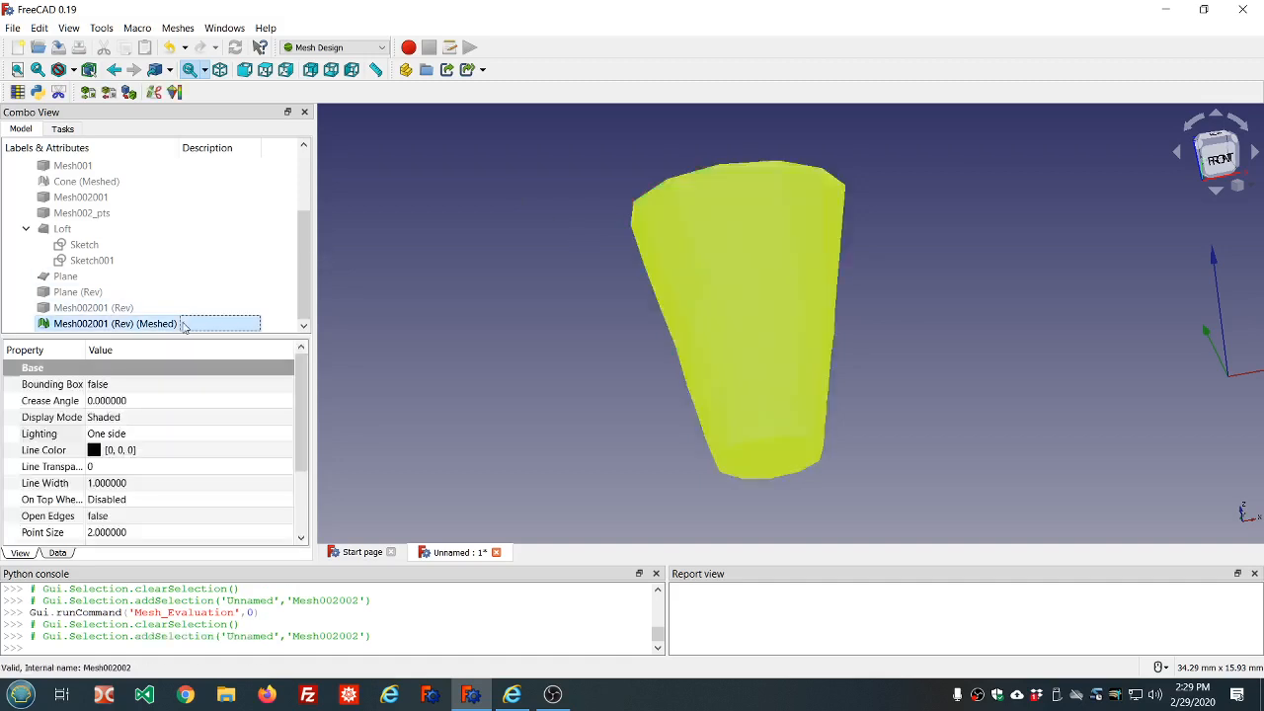
pyautogui.click(186, 29)
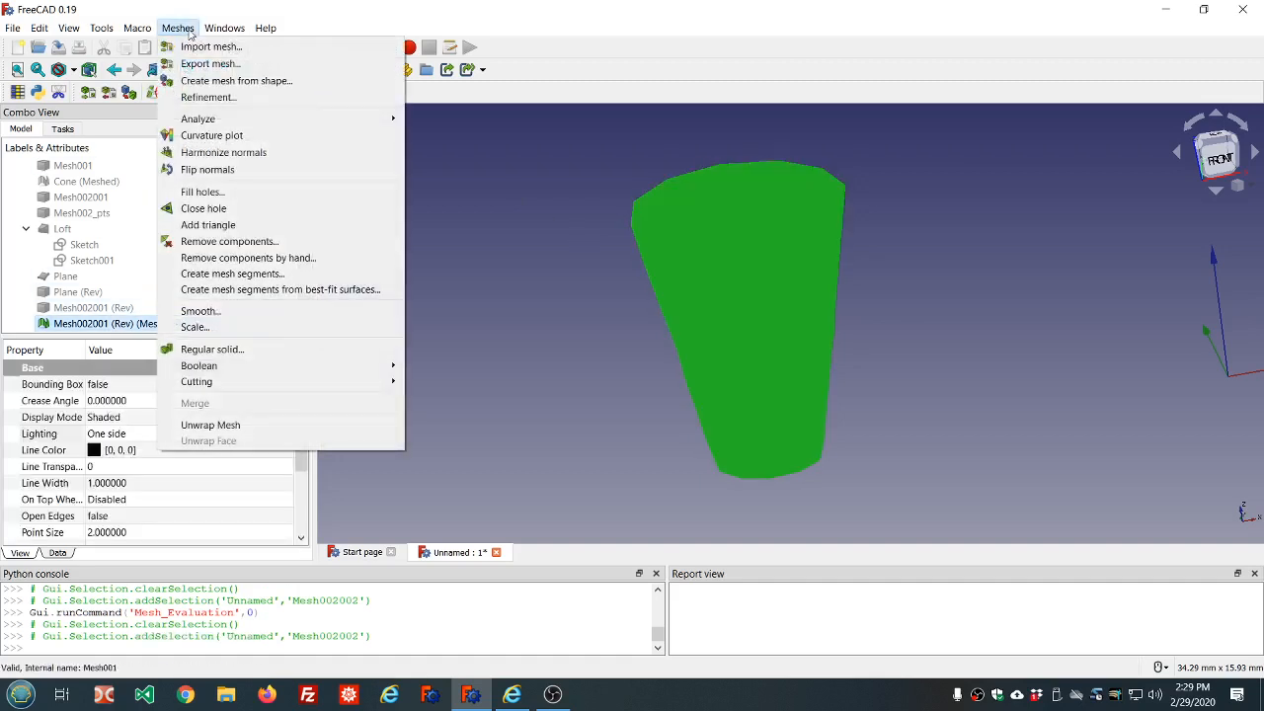
pyautogui.click(244, 170)
pyautogui.click(462, 196)
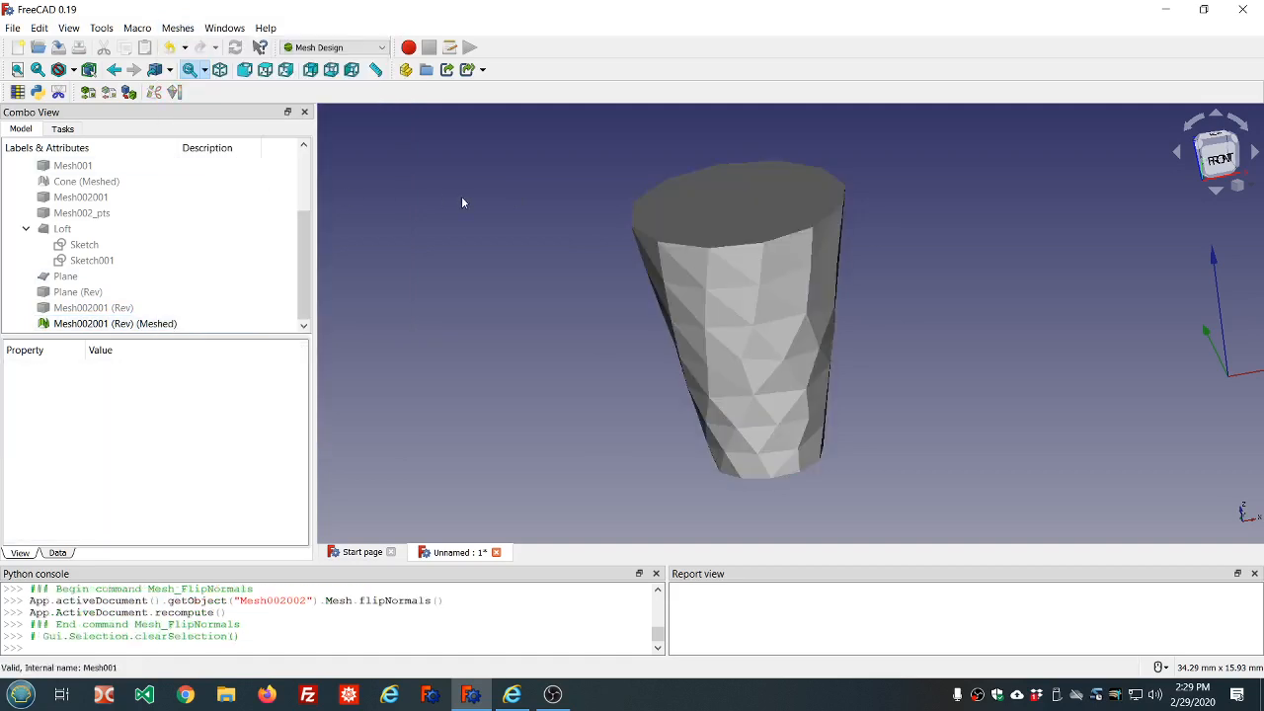
pyautogui.moveTo(933, 228)
pyautogui.mouseDown(button='middle')
pyautogui.moveTo(934, 278)
pyautogui.moveTo(926, 248)
pyautogui.moveTo(762, 217)
pyautogui.moveTo(1058, 155)
pyautogui.moveTo(917, 228)
pyautogui.moveTo(926, 226)
pyautogui.mouseUp(button='middle')
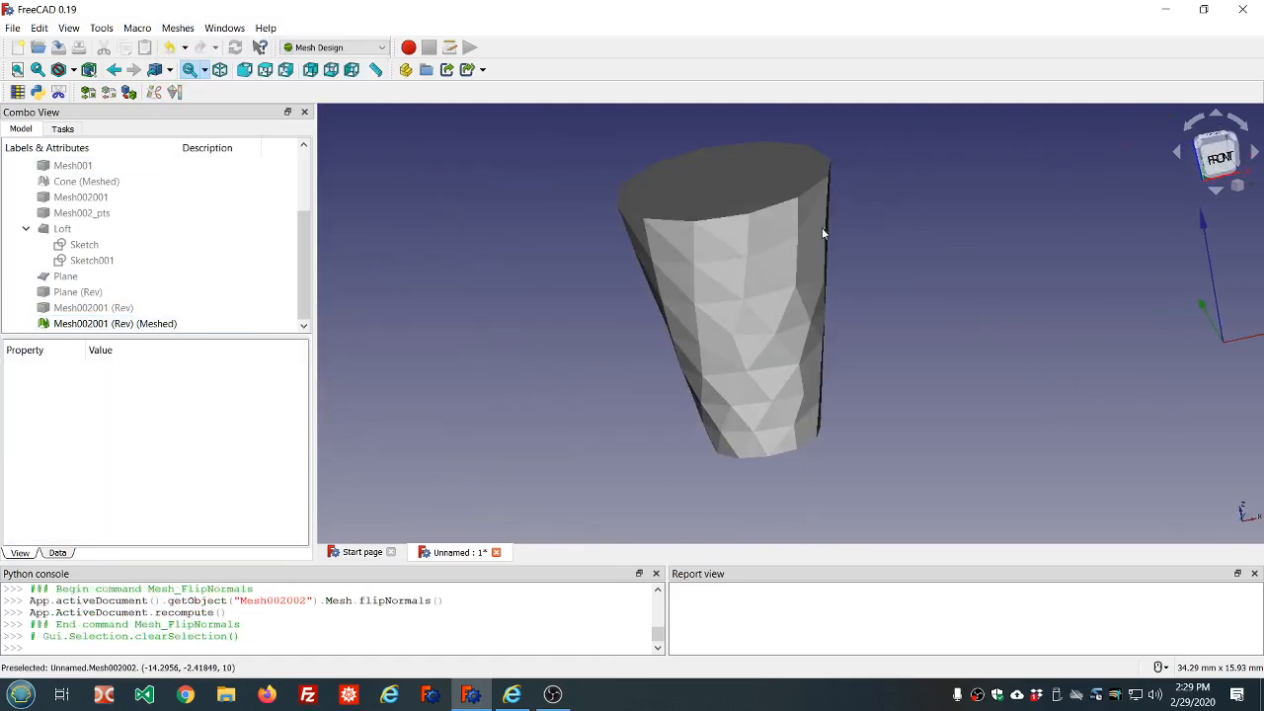
# Switch to the Part workbench and delete the Mesh002001 (Rev) (Meshed) object
pyautogui.click(334, 47)
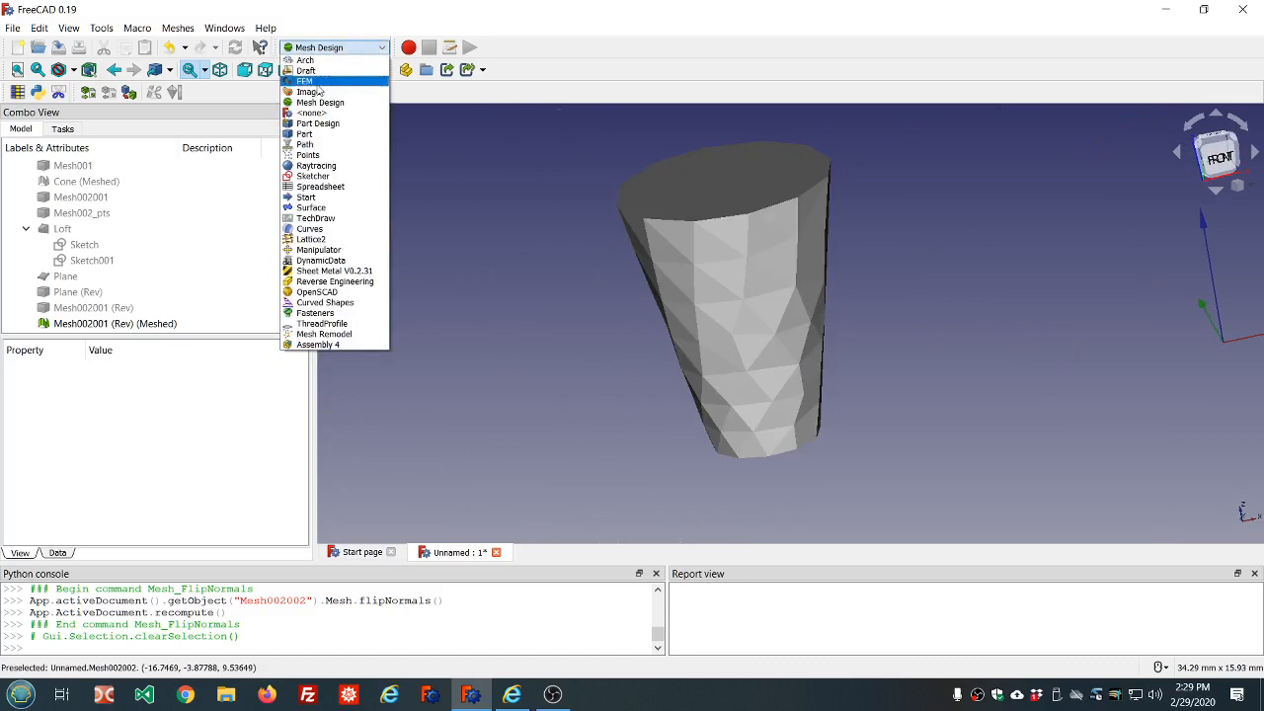
pyautogui.click(326, 135)
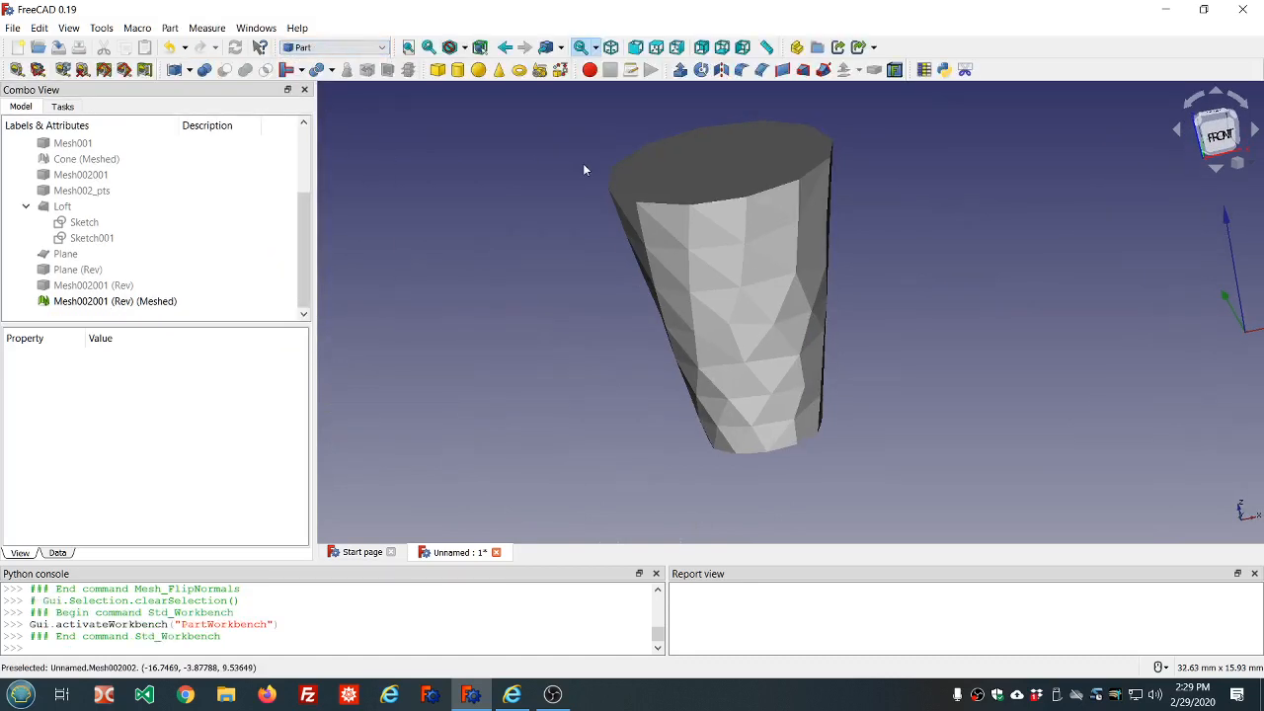
pyautogui.click(149, 302)
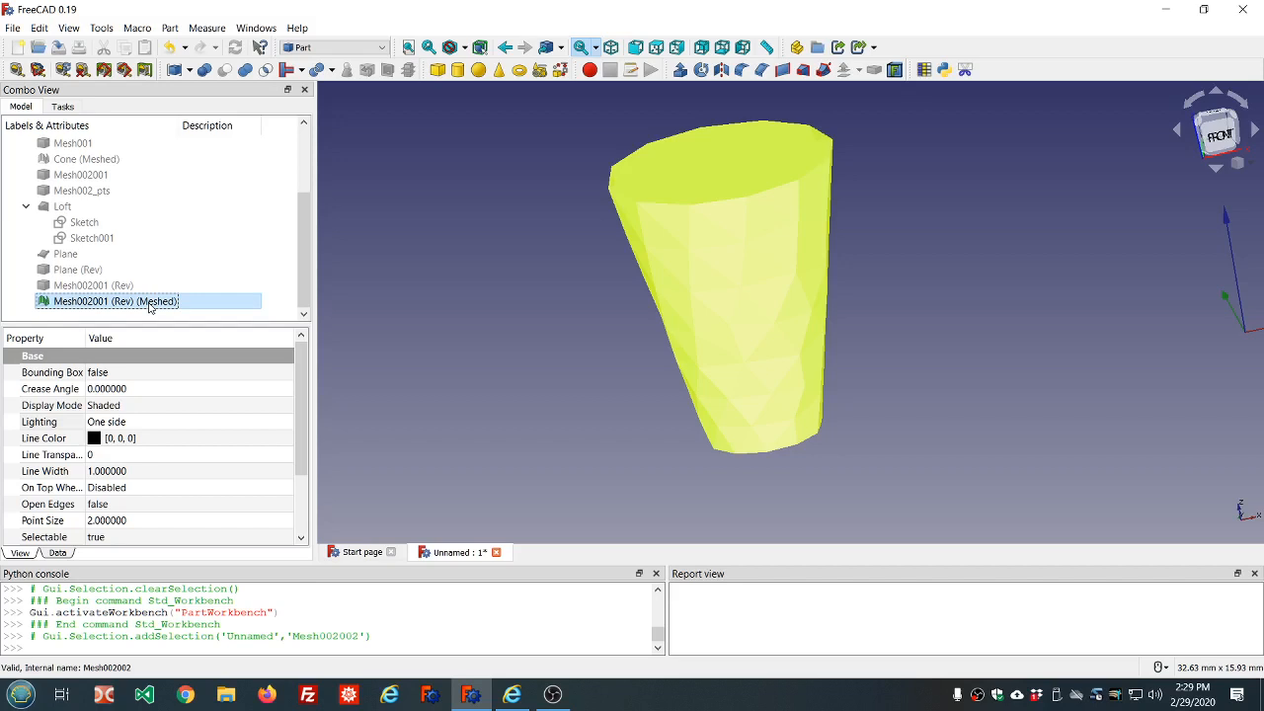
pyautogui.press('Delete')
# Make the reversed shape Mesh002001 (Rev) visible again
pyautogui.click(117, 301)
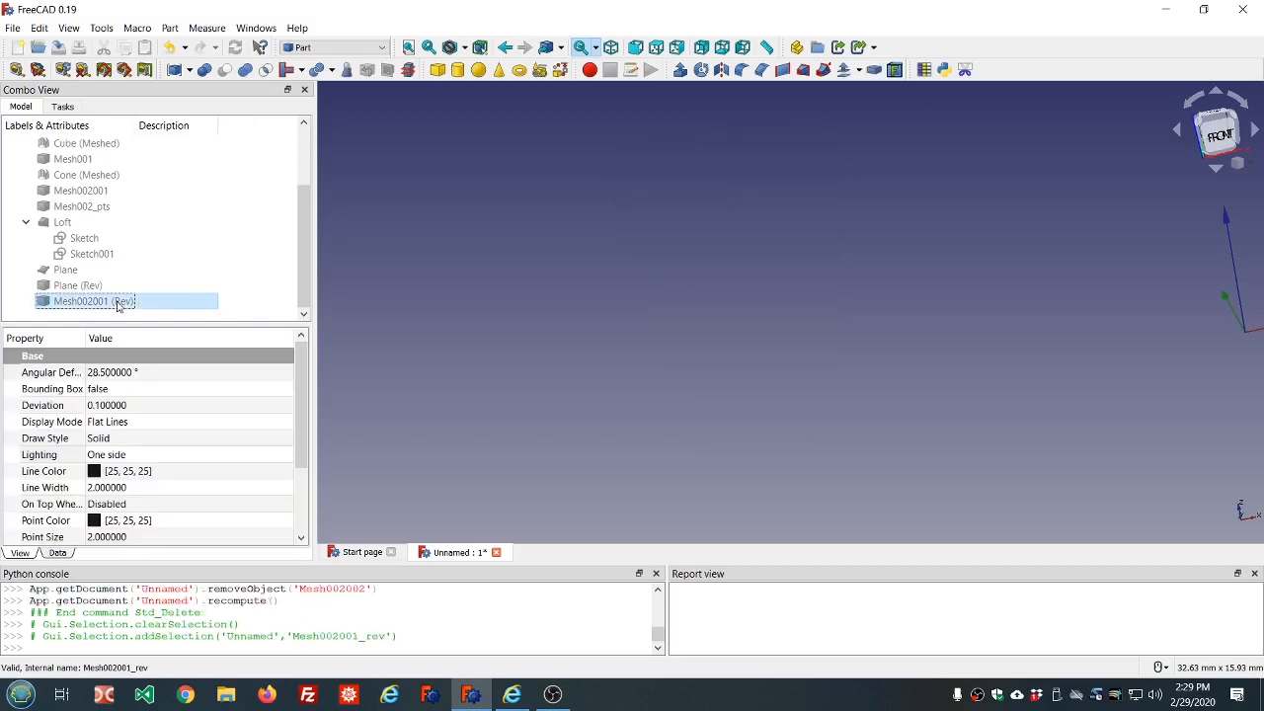
pyautogui.press('space')
pyautogui.click(480, 254)
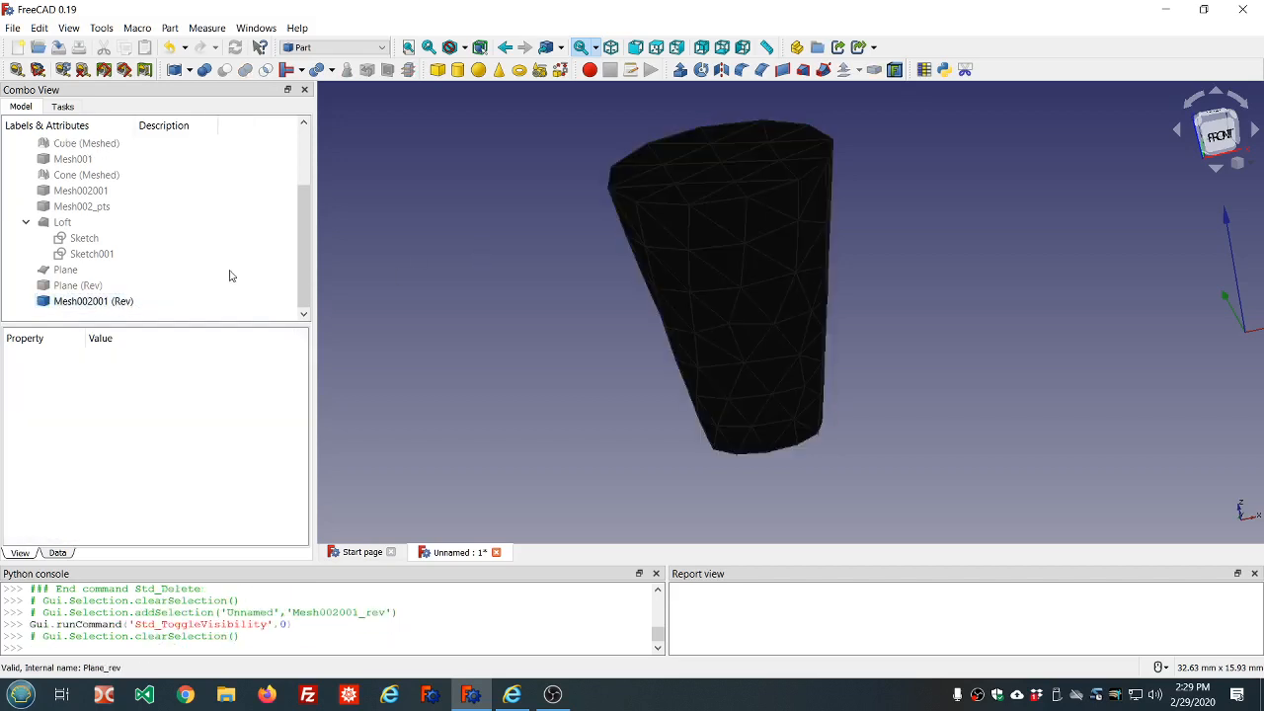
pyautogui.scroll(-3, 396, 268)
pyautogui.scroll(2, 427, 181)
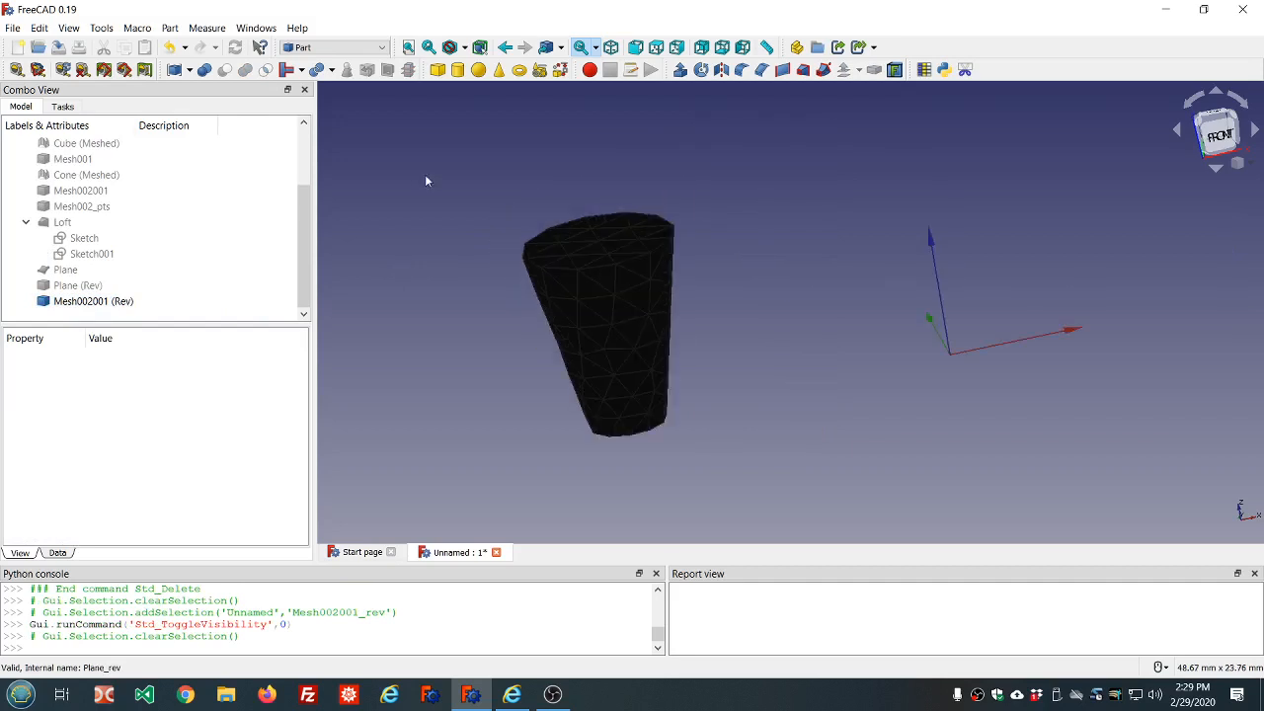
# Delete Plane (Rev) and make the original Plane visible
pyautogui.click(78, 287)
pyautogui.press('Delete')
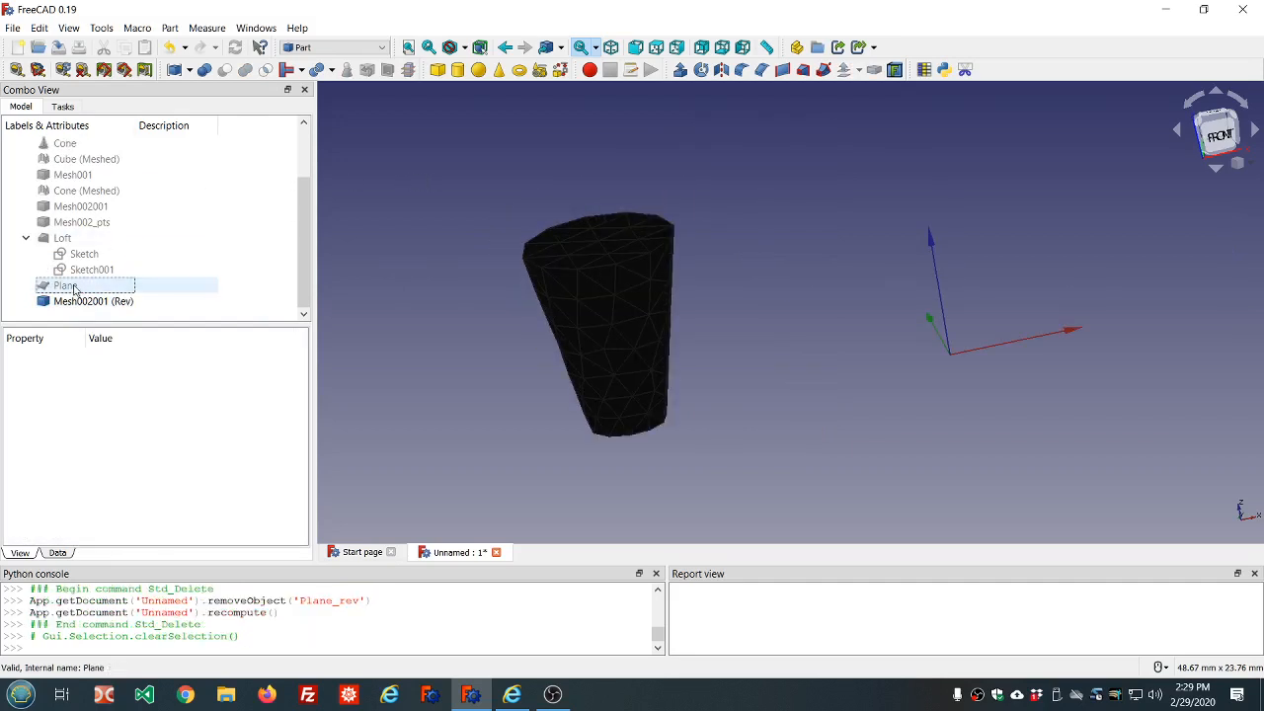
pyautogui.click(78, 287)
pyautogui.press('space')
pyautogui.scroll(-4, 420, 245)
pyautogui.scroll(4, 468, 238)
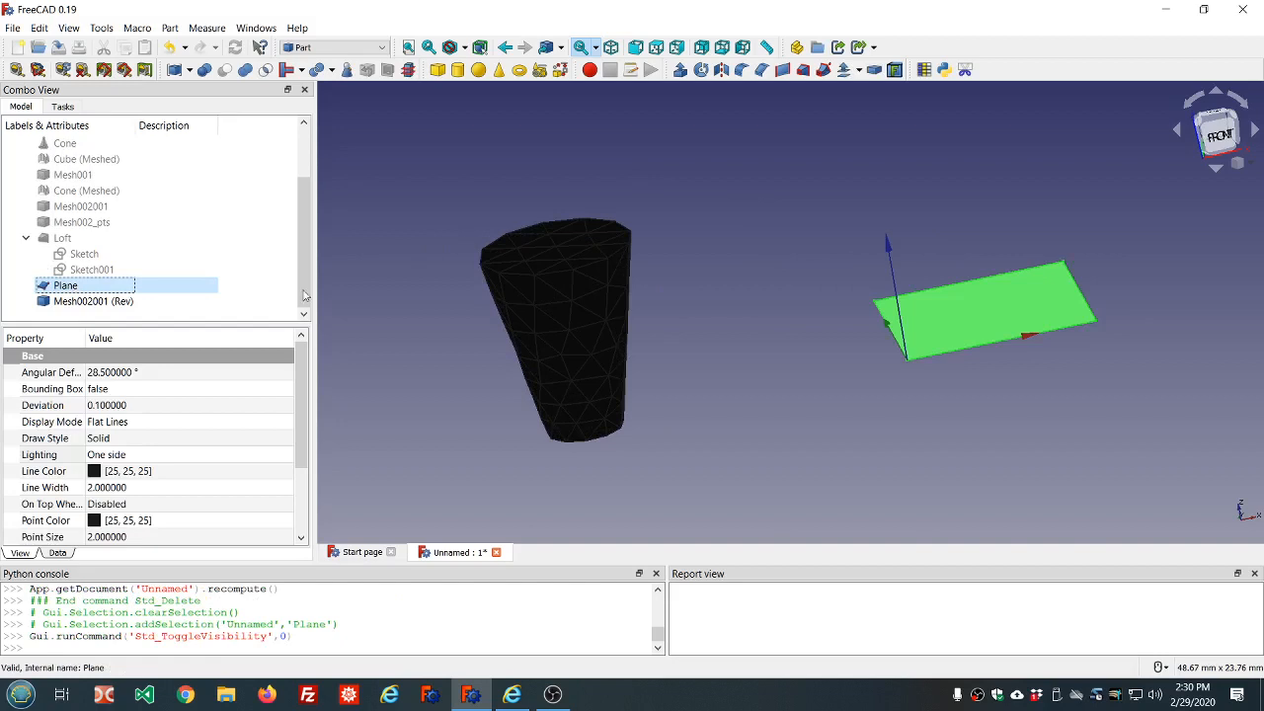
# Transform the Plane by -21 mm along X and adjust its position until it cuts through Mesh002001 (Rev) near the narrow end
pyautogui.rightClick(89, 286)
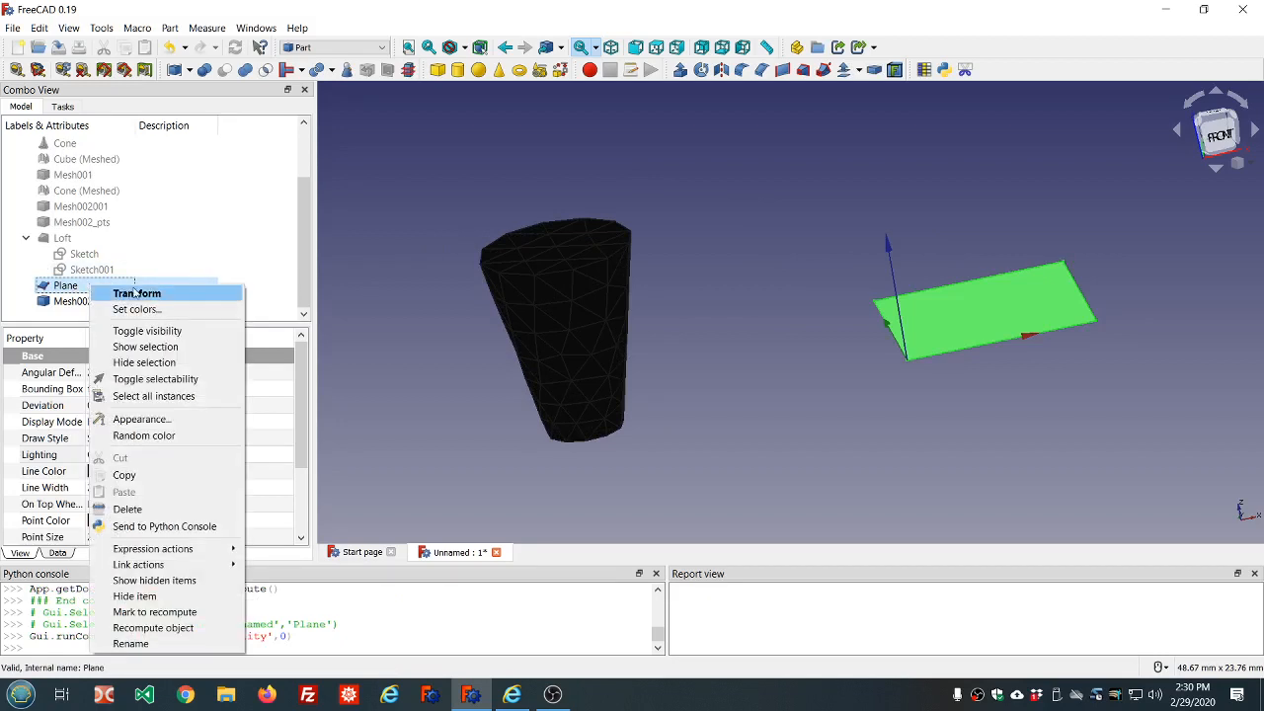
pyautogui.click(136, 294)
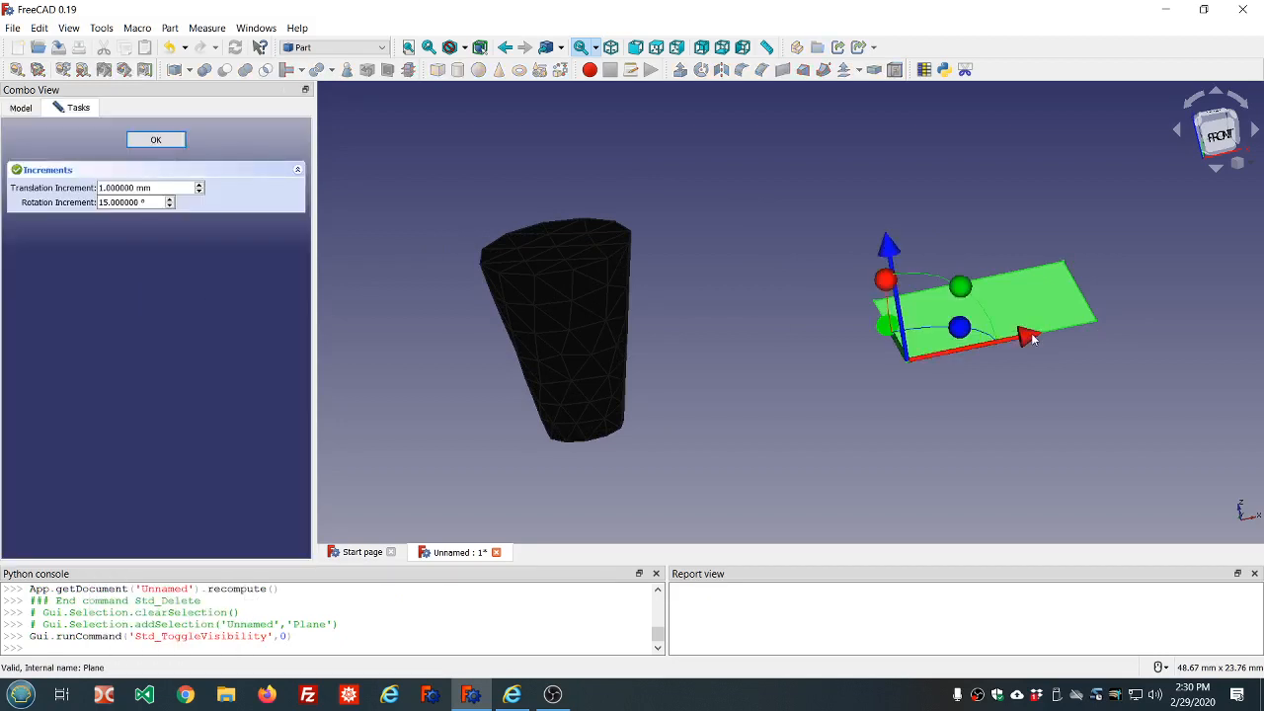
pyautogui.moveTo(1030, 339); pyautogui.dragTo(613, 339)
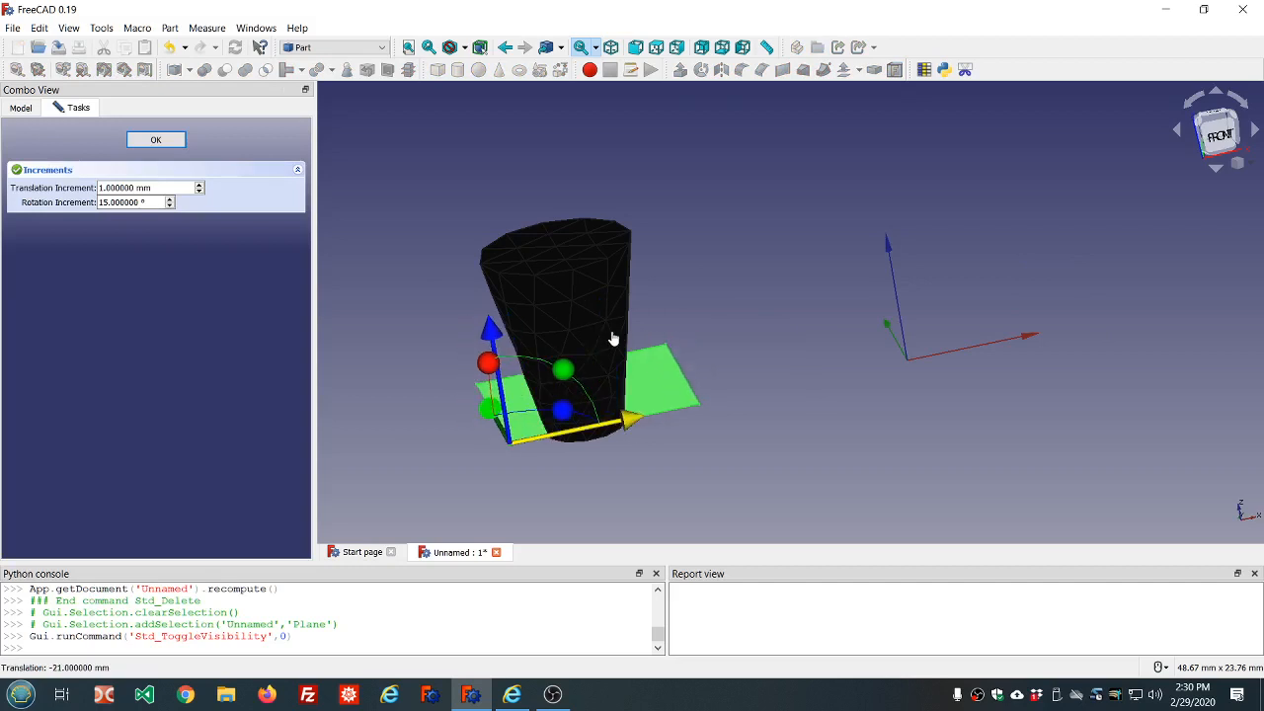
pyautogui.moveTo(474, 472); pyautogui.dragTo(658, 431, button='middle')
pyautogui.moveTo(740, 211); pyautogui.dragTo(711, 264)
pyautogui.moveTo(694, 311); pyautogui.dragTo(772, 292)
pyautogui.moveTo(967, 341); pyautogui.dragTo(911, 348, button='middle')
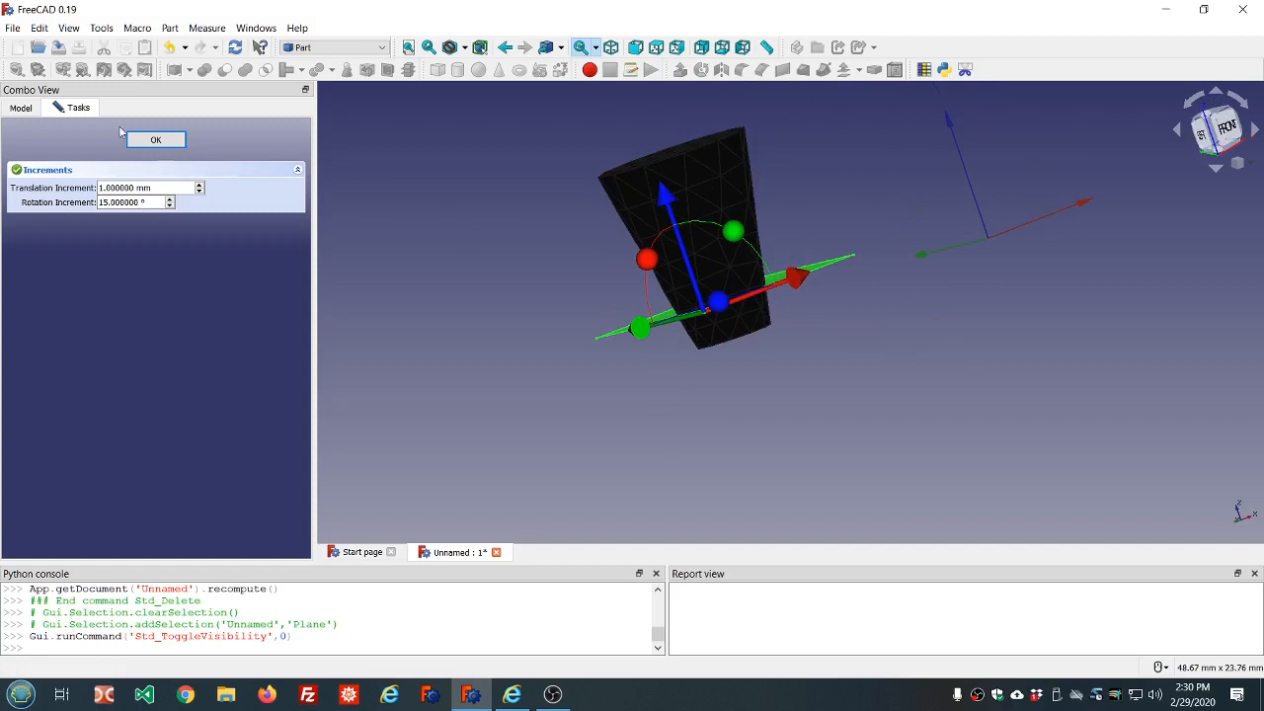
pyautogui.click(164, 140)
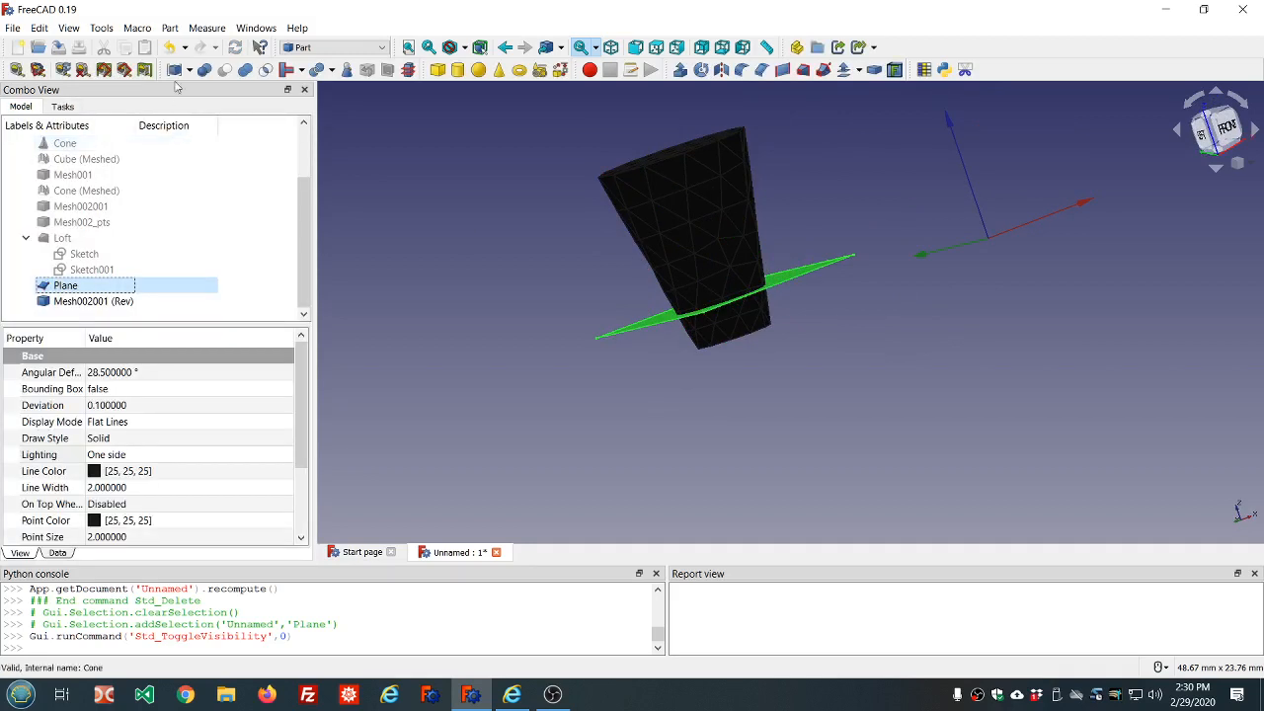
# Create Boolean Fragments from Mesh002001 (Rev) and the Plane
pyautogui.click(97, 301)
pyautogui.keyDown('ctrl'); pyautogui.click(95, 288); pyautogui.keyUp('ctrl')
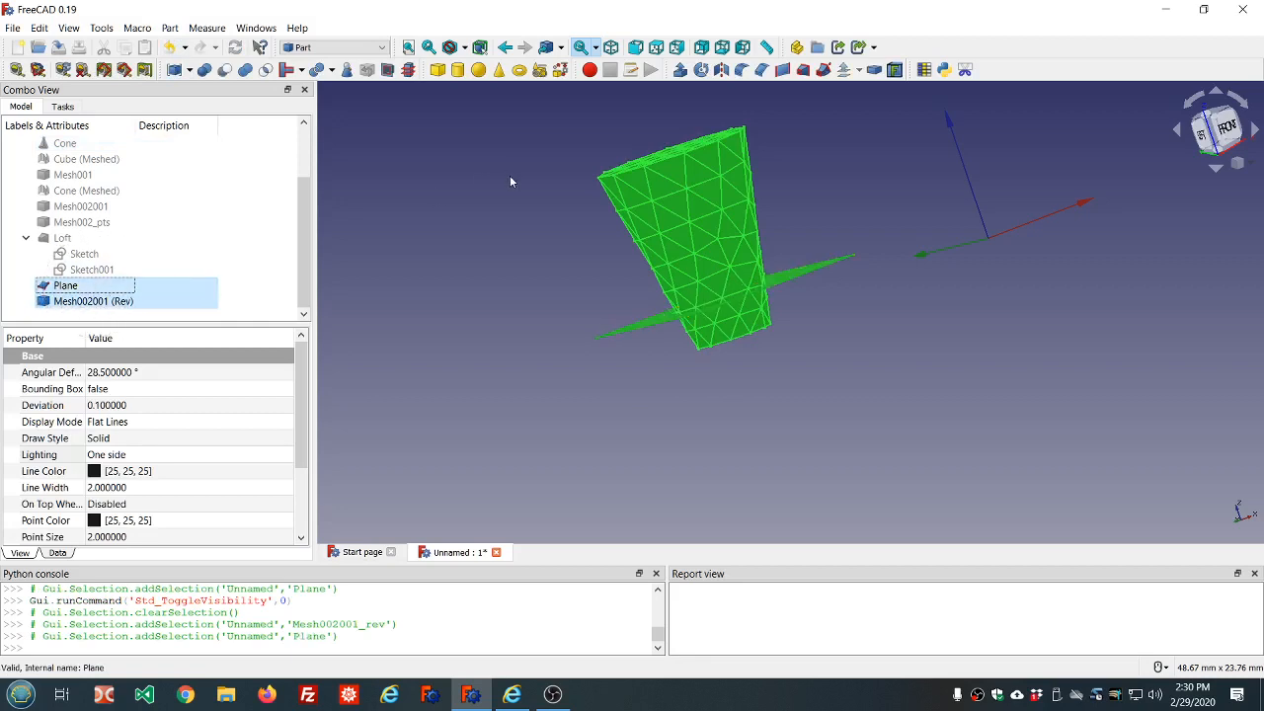
pyautogui.click(168, 28)
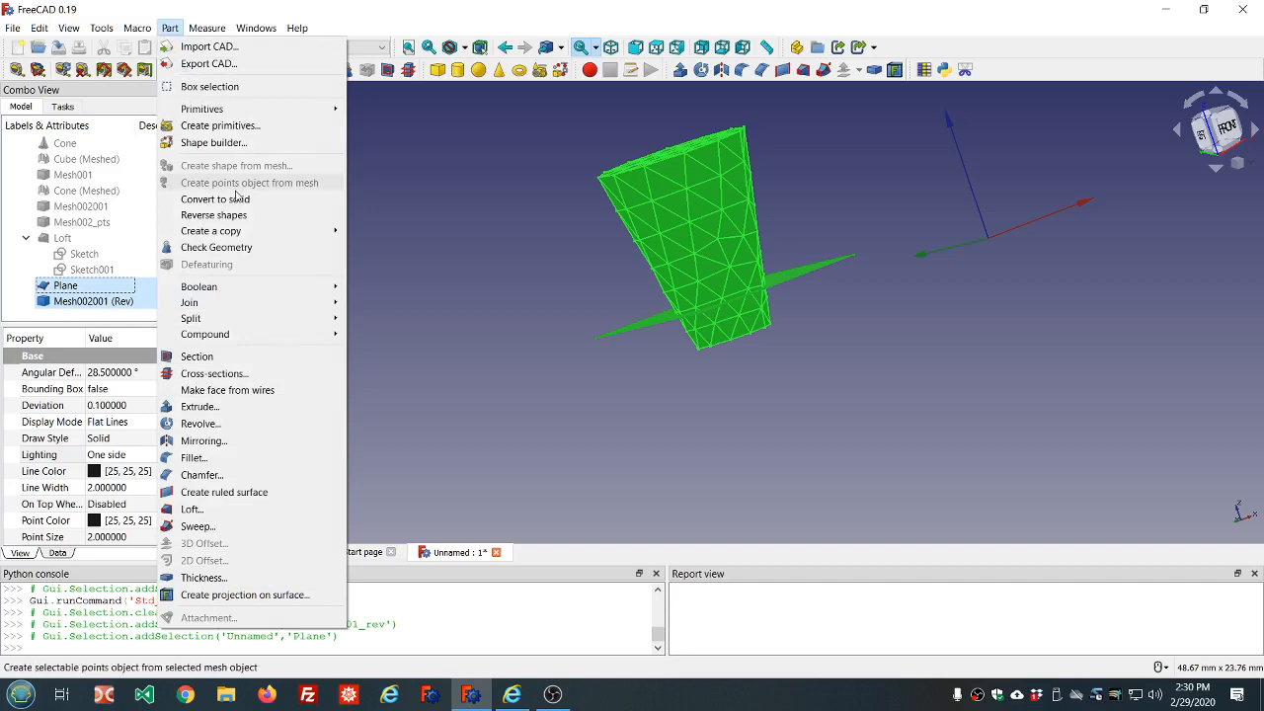
pyautogui.moveTo(233, 321)
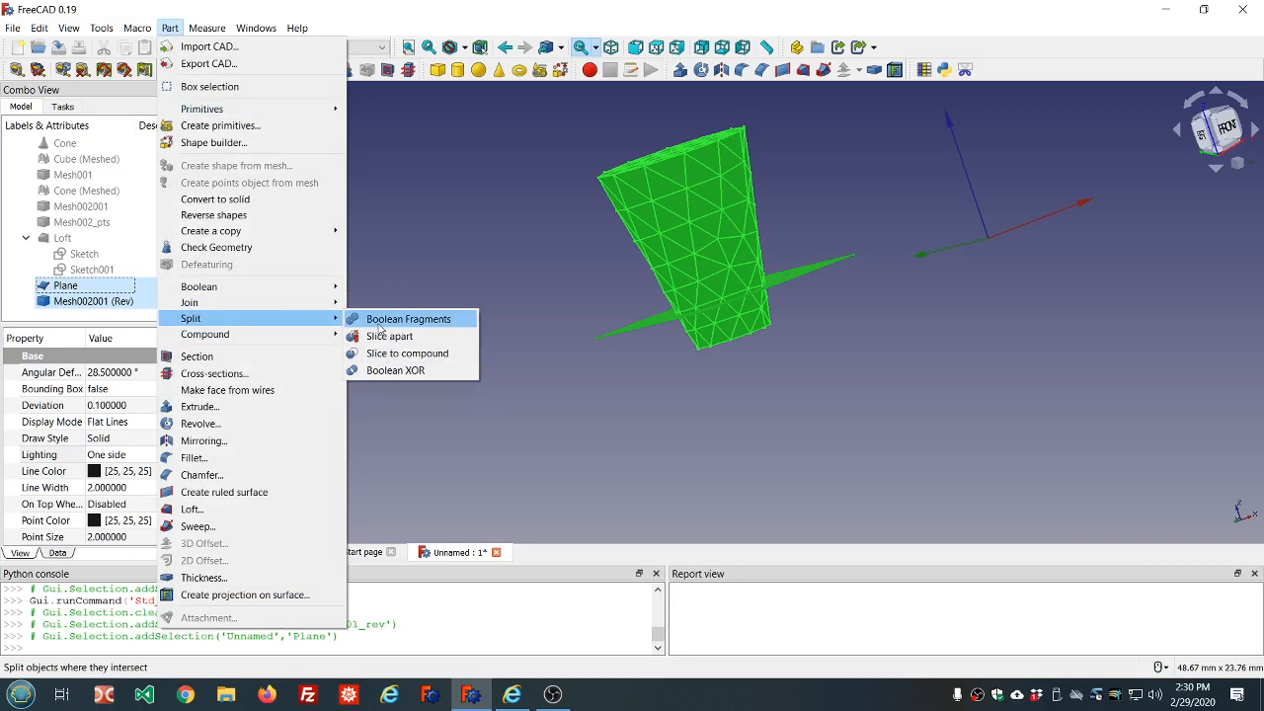
pyautogui.click(381, 324)
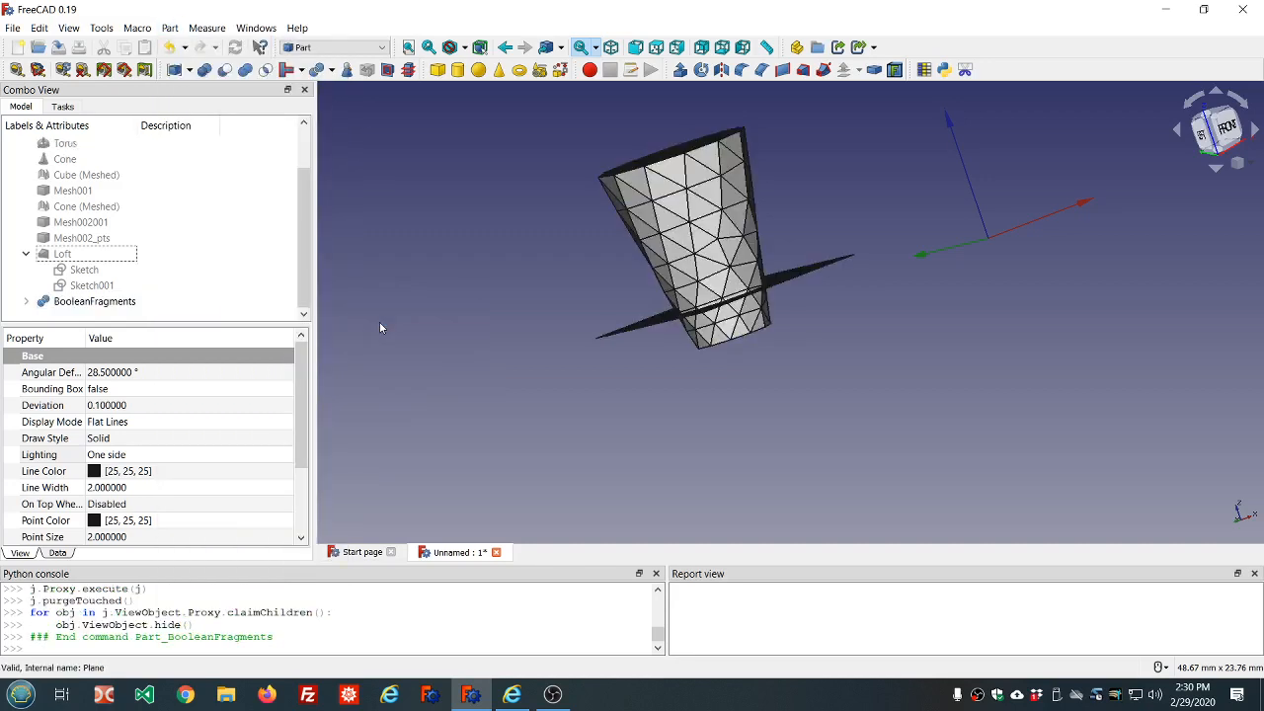
pyautogui.moveTo(813, 391); pyautogui.dragTo(790, 370, button='middle')
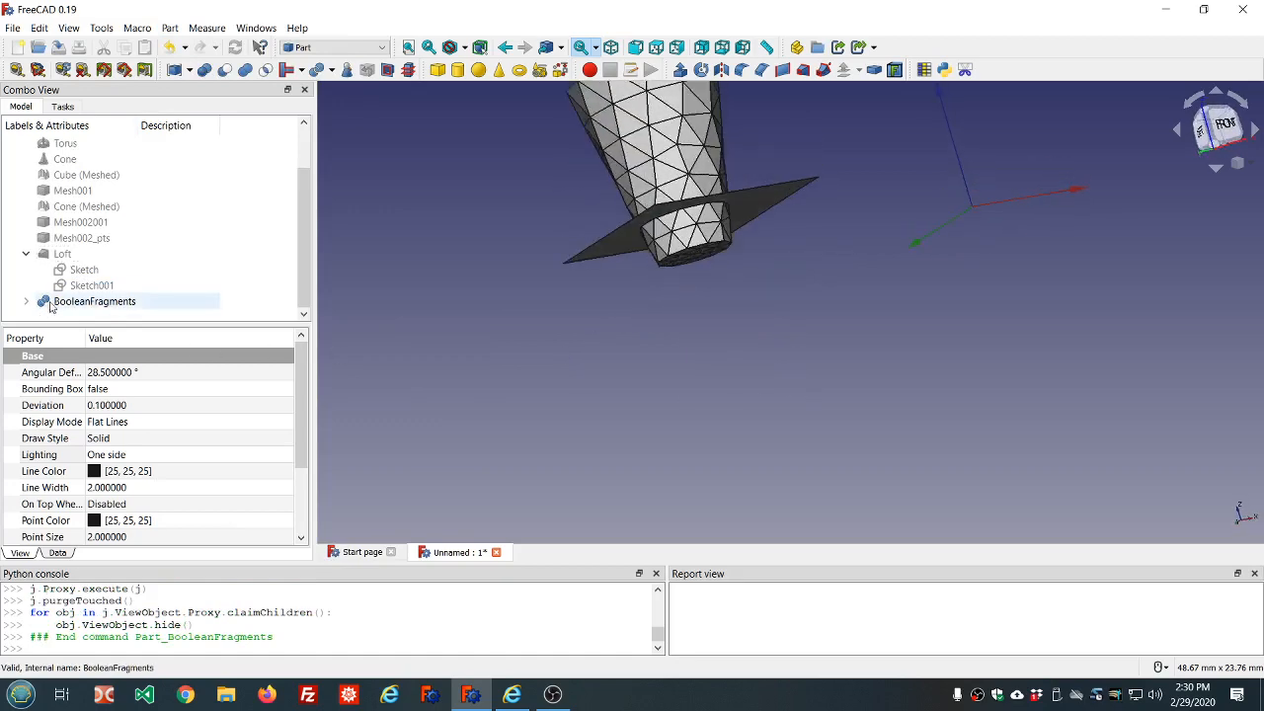
# Explode the BooleanFragments compound into separate pieces
pyautogui.click(95, 301)
pyautogui.click(191, 70)
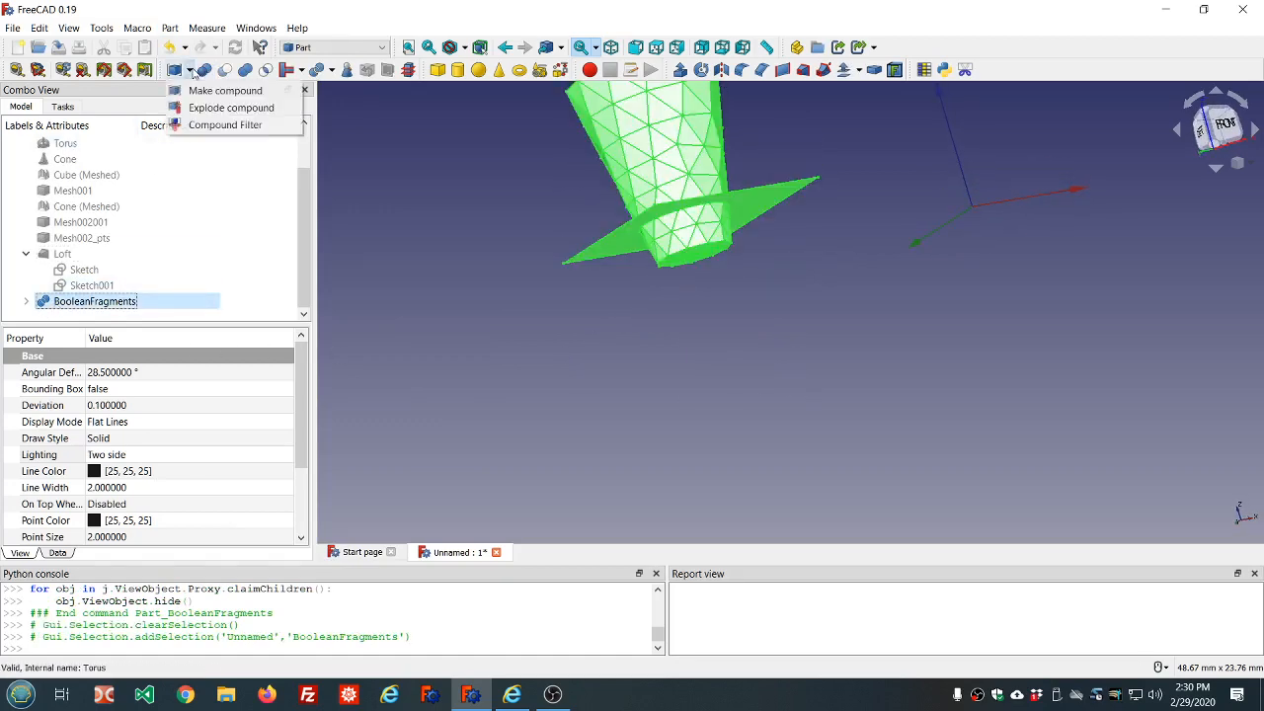
pyautogui.click(201, 105)
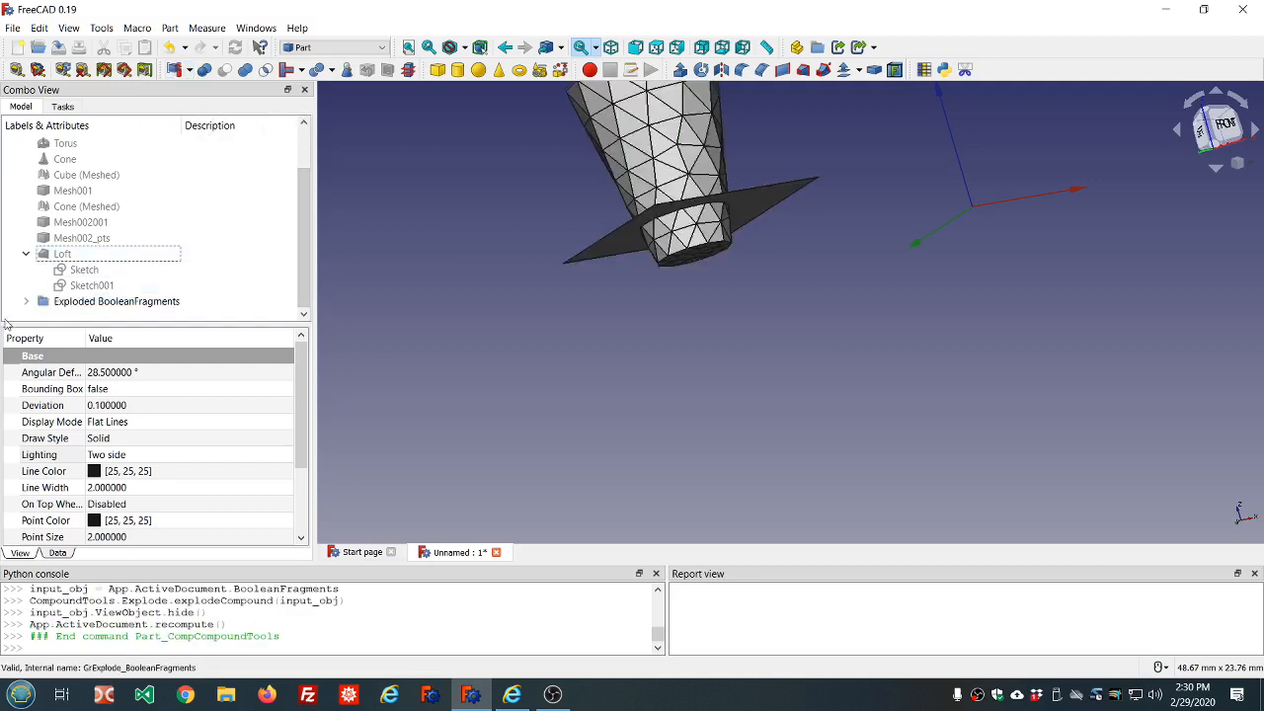
# Inspect the exploded fragments by hiding BooleanFragments.0, toggling the visibility of BooleanFragments.1 and highlighting BooleanFragments.2
pyautogui.click(26, 301)
pyautogui.scroll(-1, 198, 237)
pyautogui.click(141, 273)
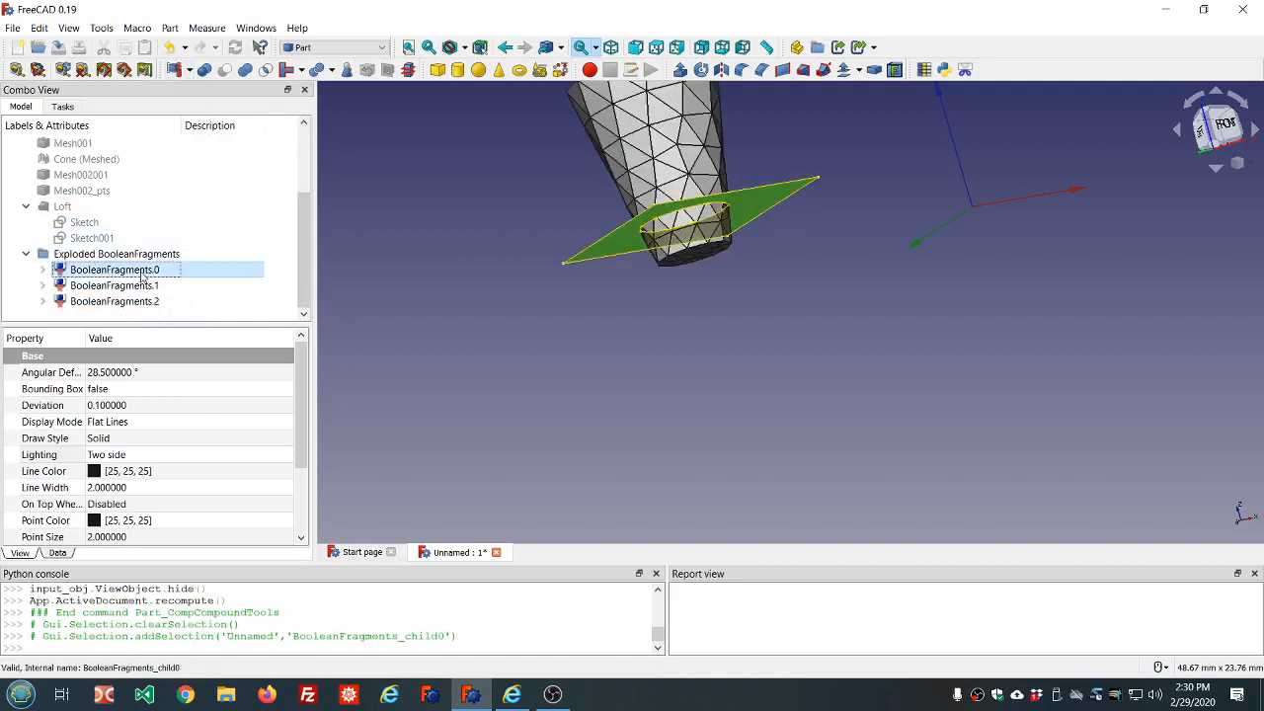
pyautogui.press('space')
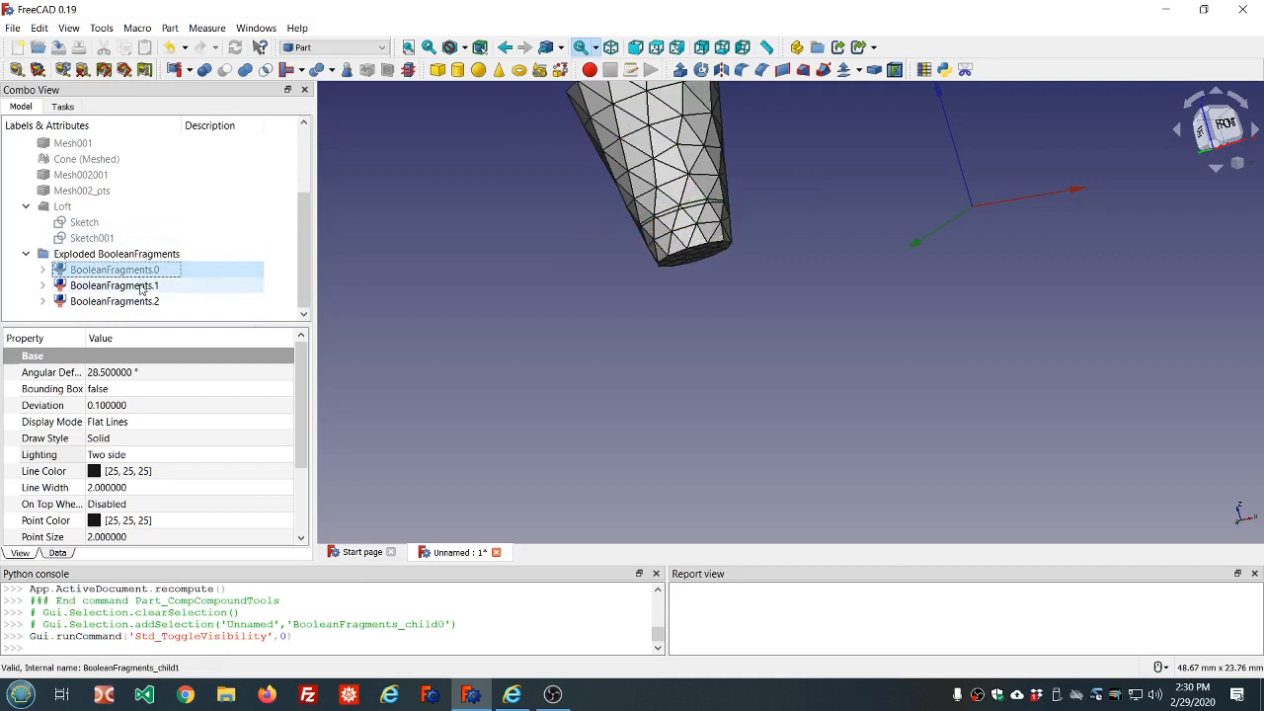
pyautogui.click(141, 286)
pyautogui.press('space')
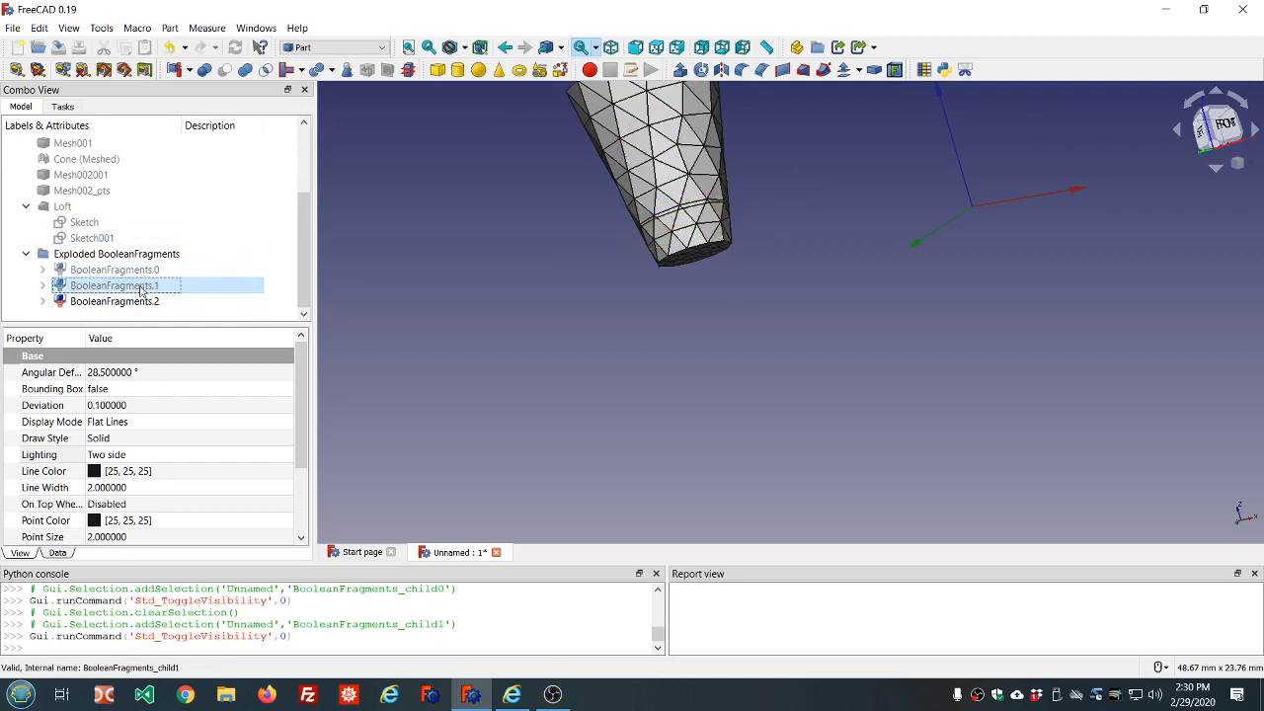
pyautogui.click(141, 301)
pyautogui.click(144, 285)
pyautogui.press('space')
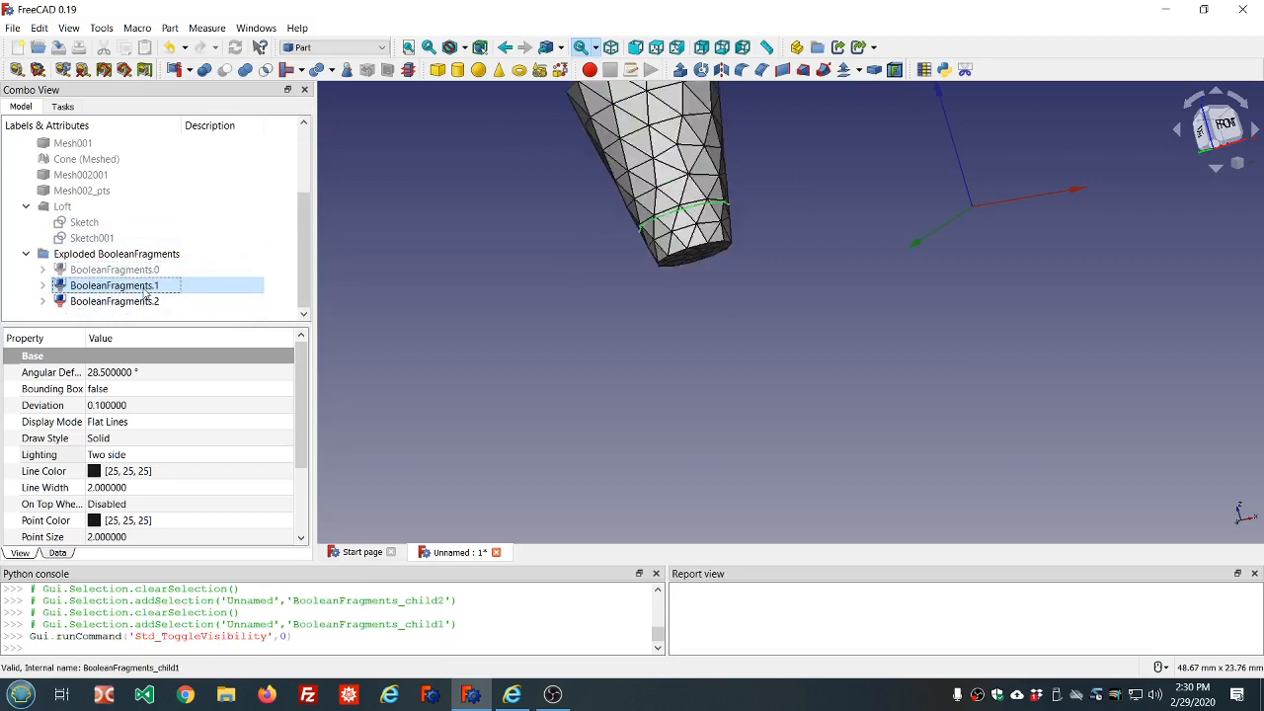
pyautogui.press('space')
pyautogui.click(143, 302)
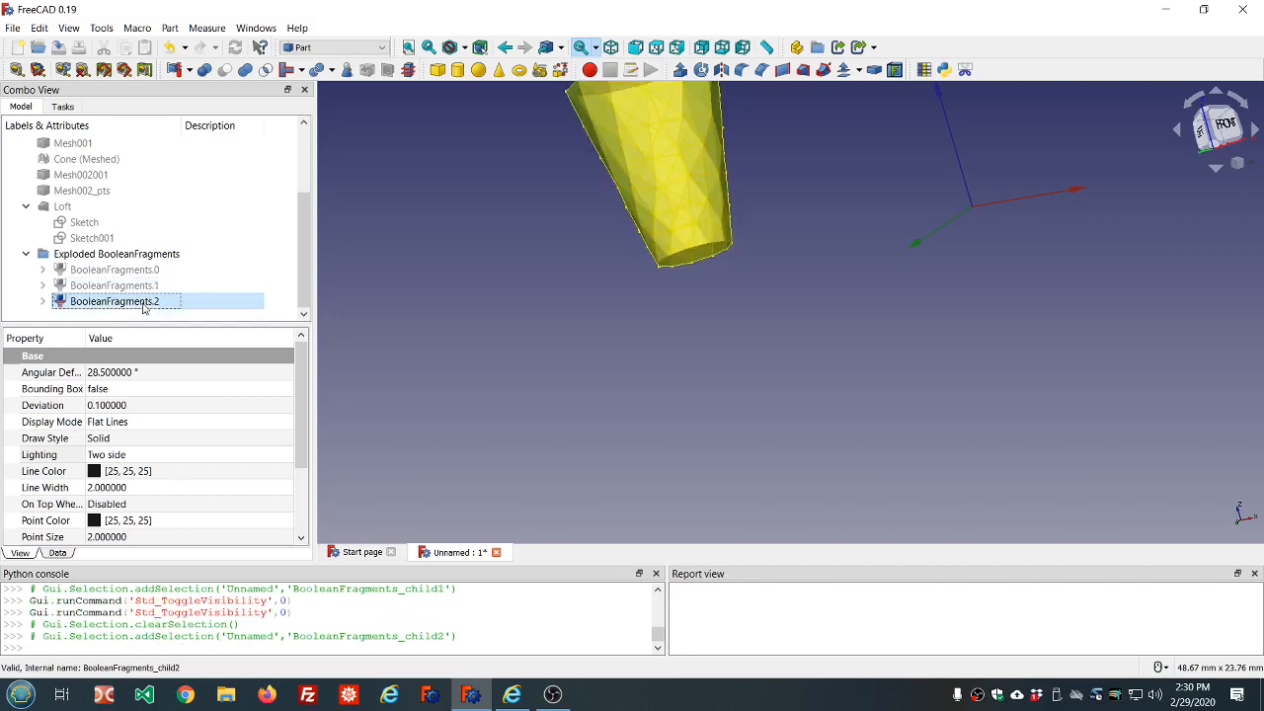
pyautogui.click(144, 268)
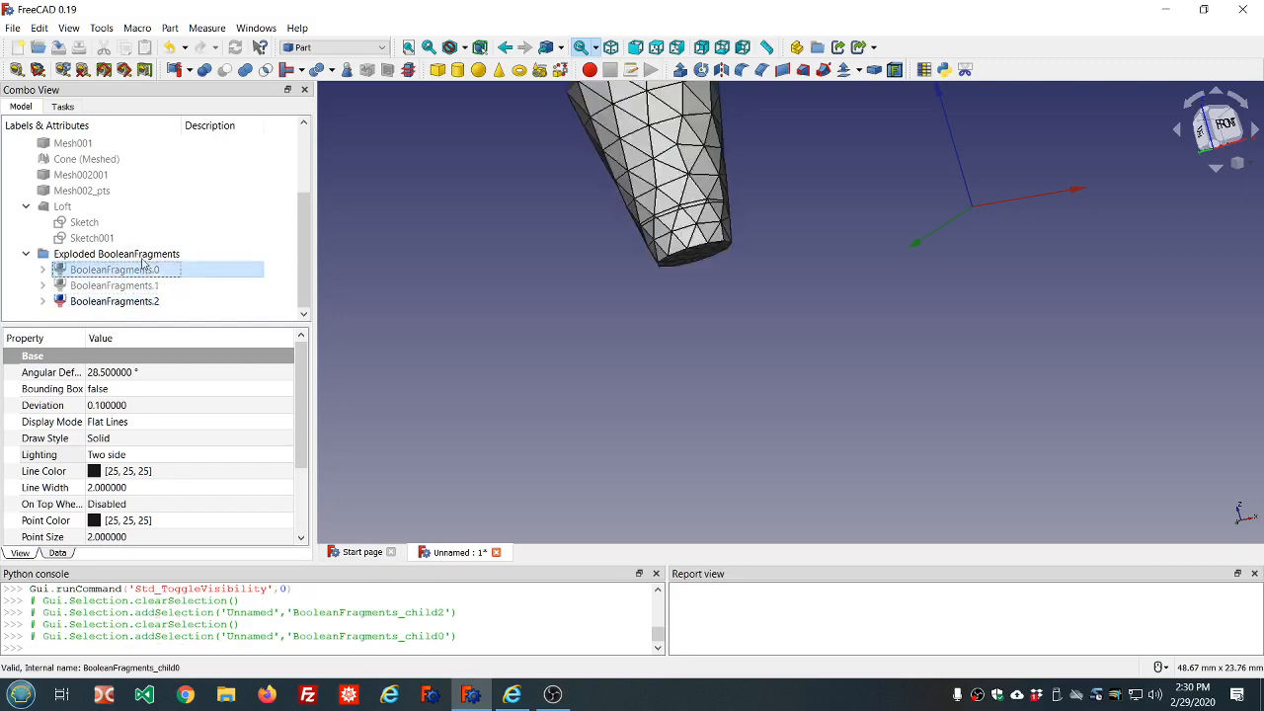
# Undo the compound explosion and the Boolean Fragments operation
pyautogui.click(139, 254)
pyautogui.click(168, 50)
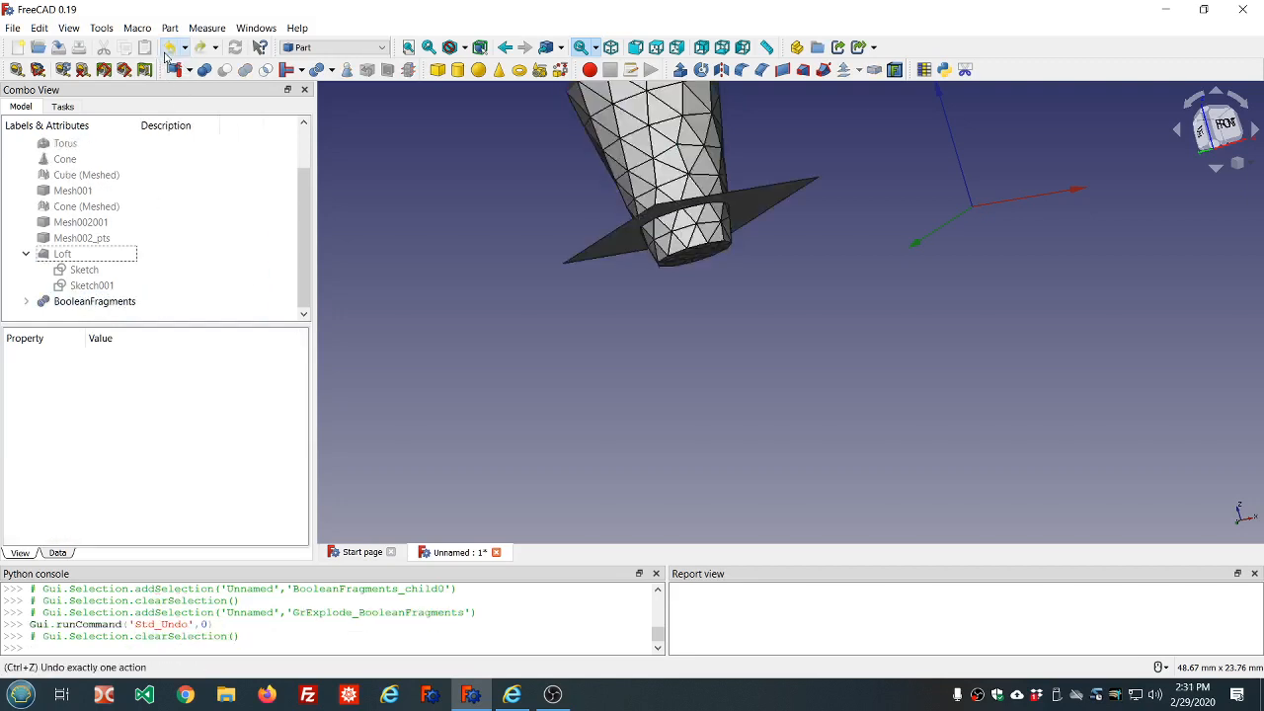
pyautogui.click(169, 49)
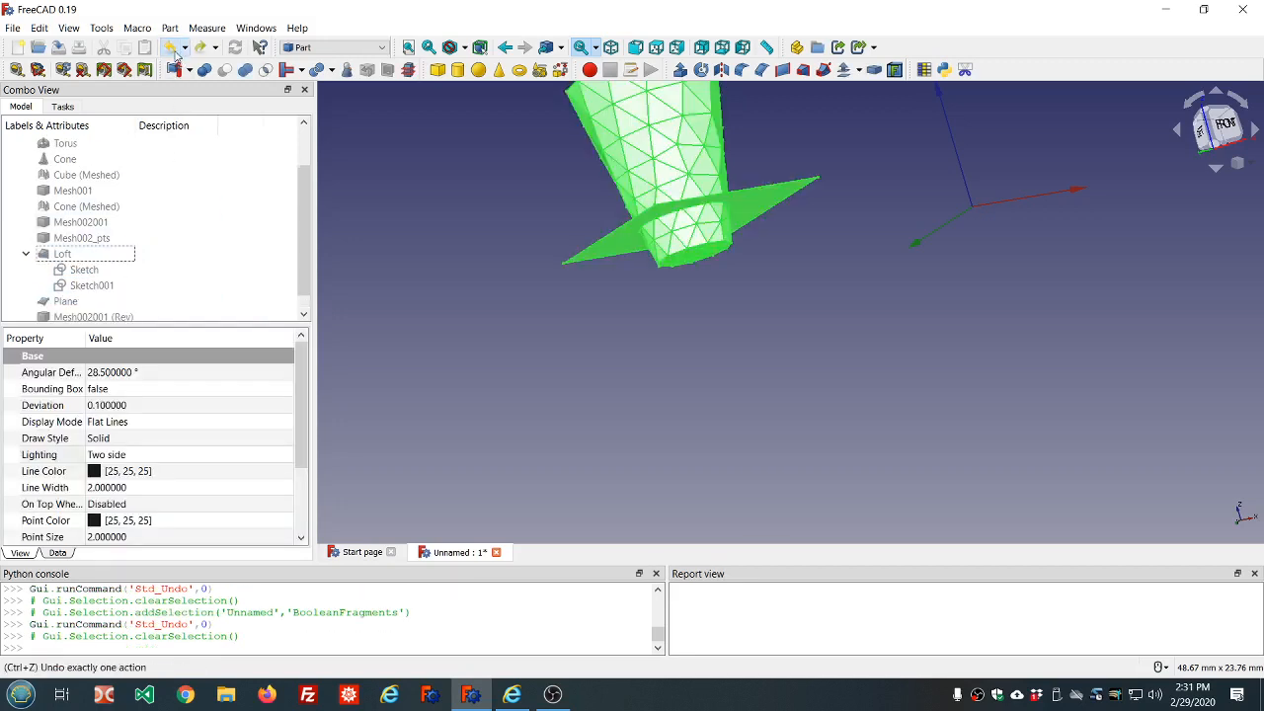
# Slice the Plane apart using Mesh002001 (Rev) as the cutting object
pyautogui.click(89, 286)
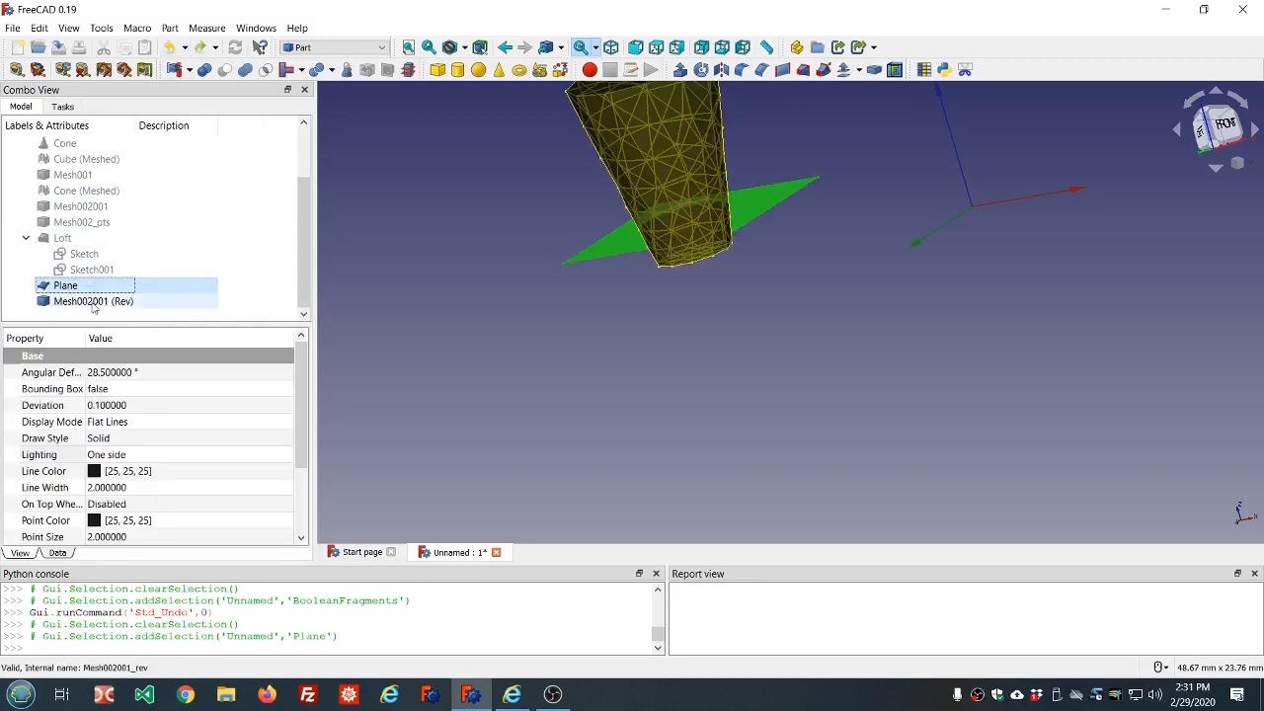
pyautogui.keyDown('ctrl'); pyautogui.click(94, 302); pyautogui.keyUp('ctrl')
pyautogui.click(170, 27)
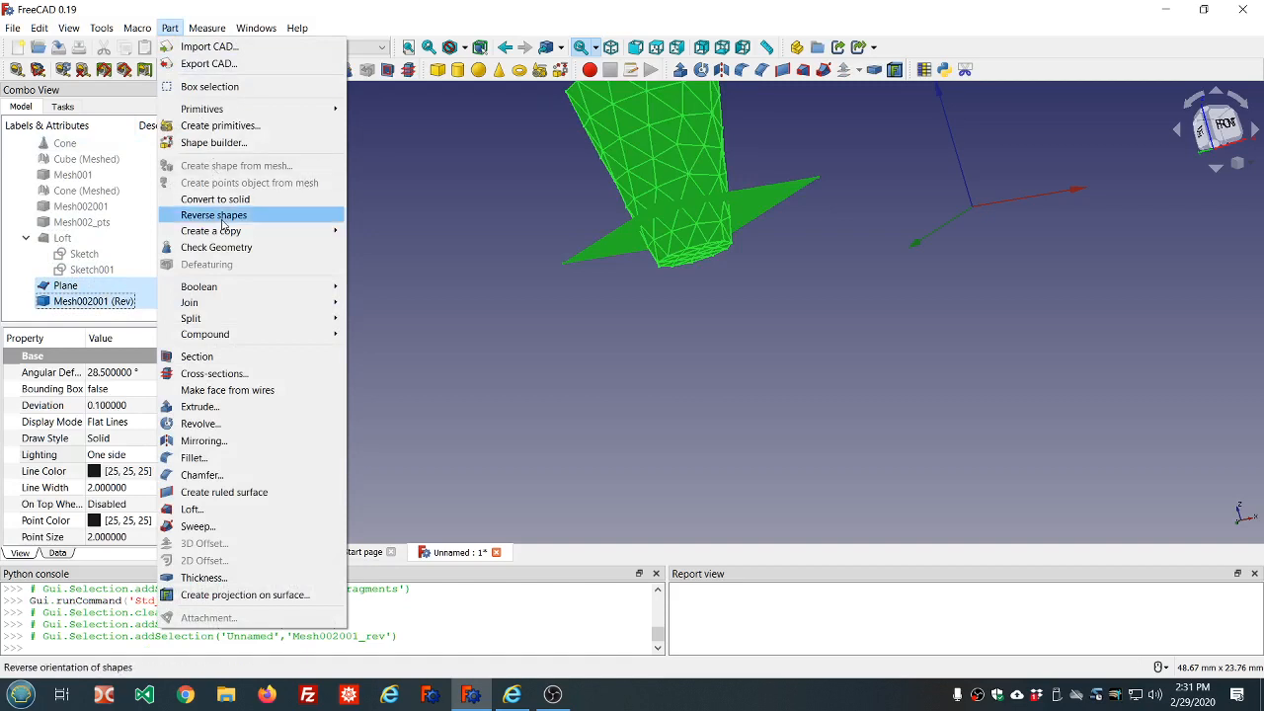
pyautogui.moveTo(310, 318)
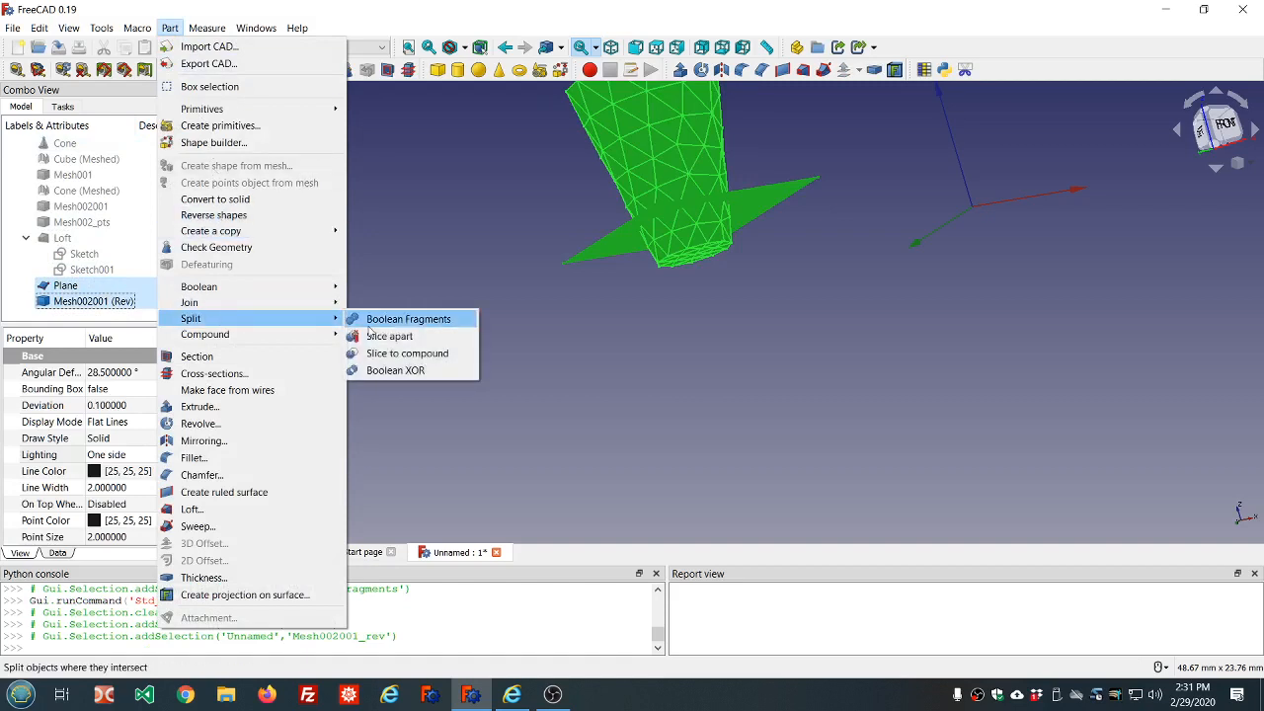
pyautogui.click(389, 337)
# Examine the pieces in the Exploded Slice group by hiding Slice.0 and Slice.1 and showing them again
pyautogui.click(26, 301)
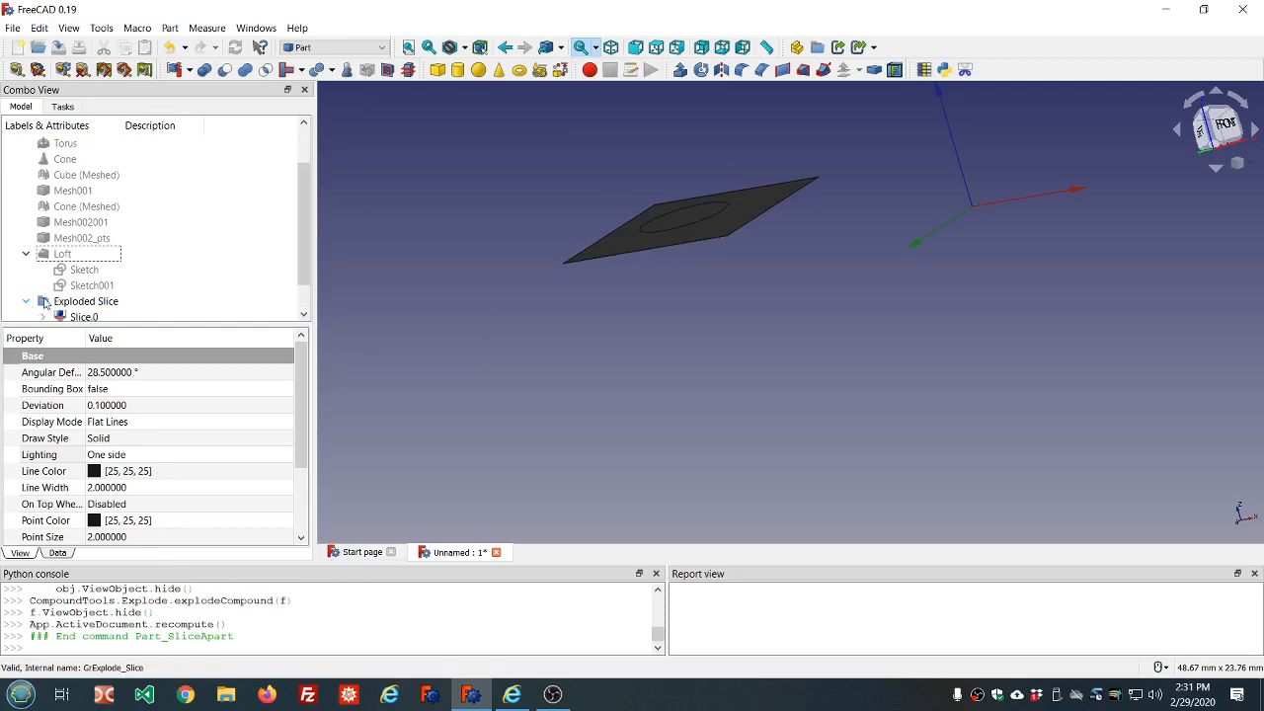
pyautogui.scroll(-1, 169, 274)
pyautogui.click(91, 285)
pyautogui.press('space')
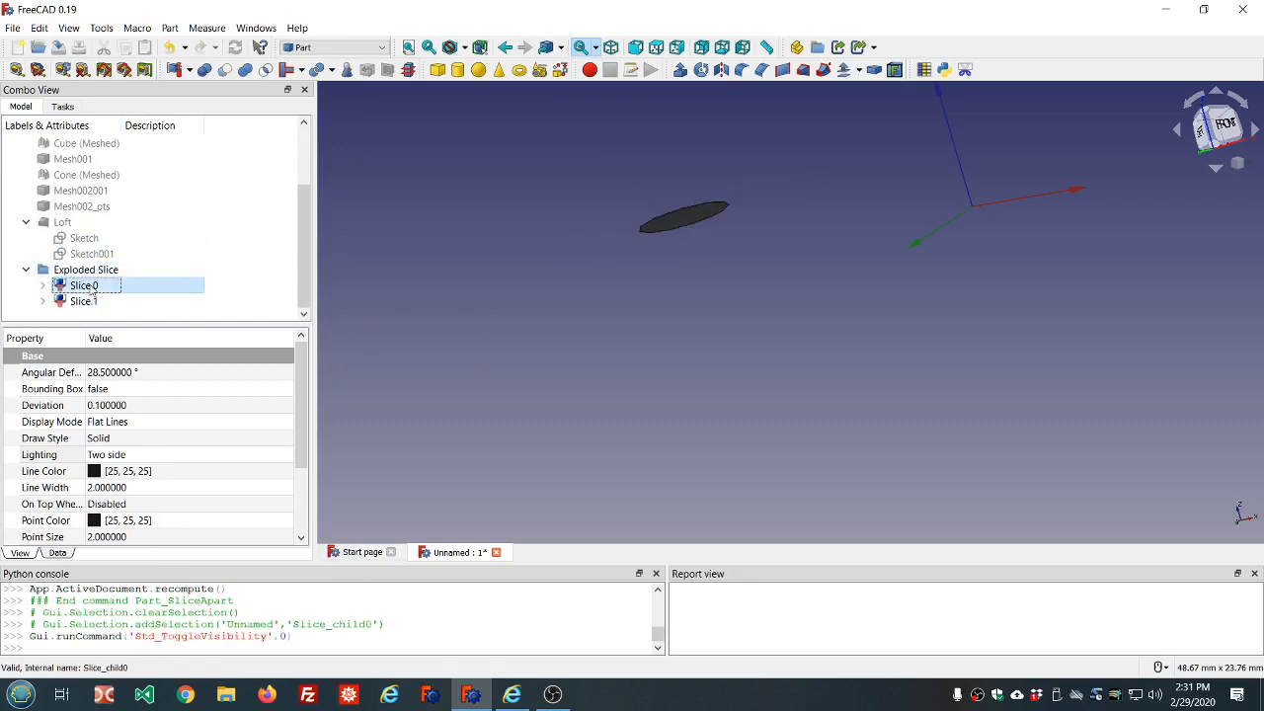
pyautogui.click(89, 302)
pyautogui.press('space')
pyautogui.press('space')
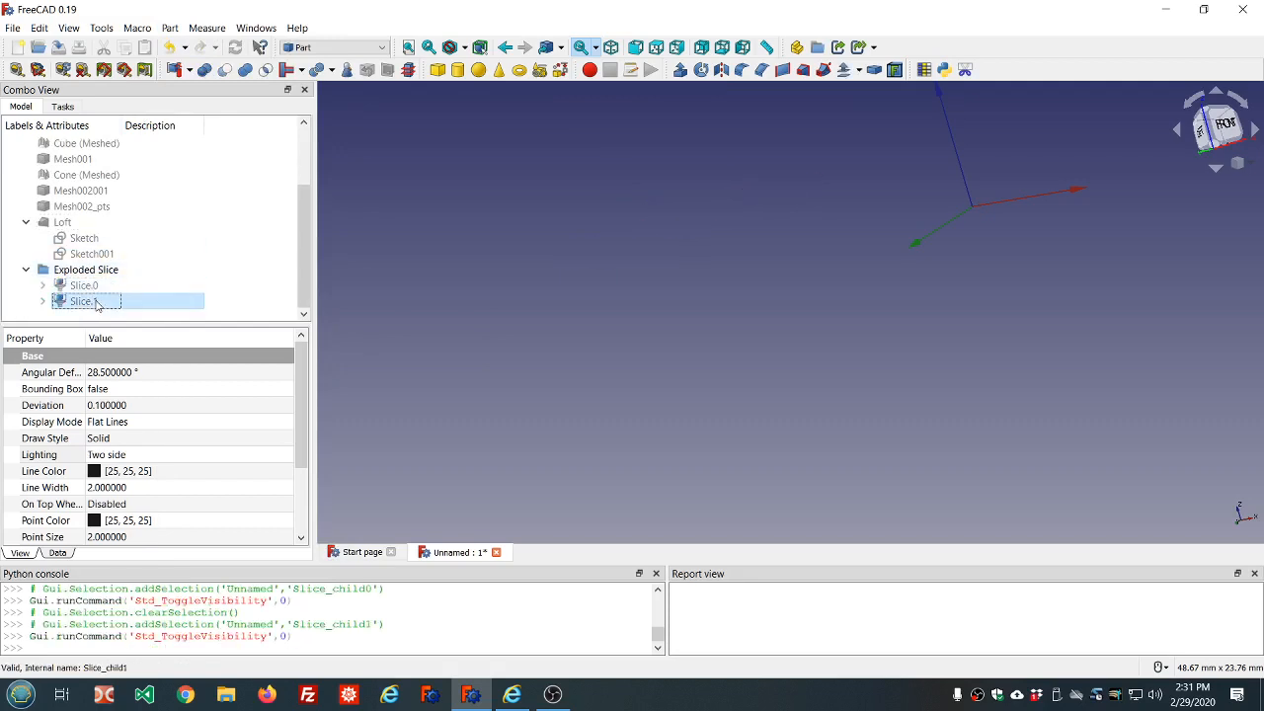
pyautogui.click(96, 291)
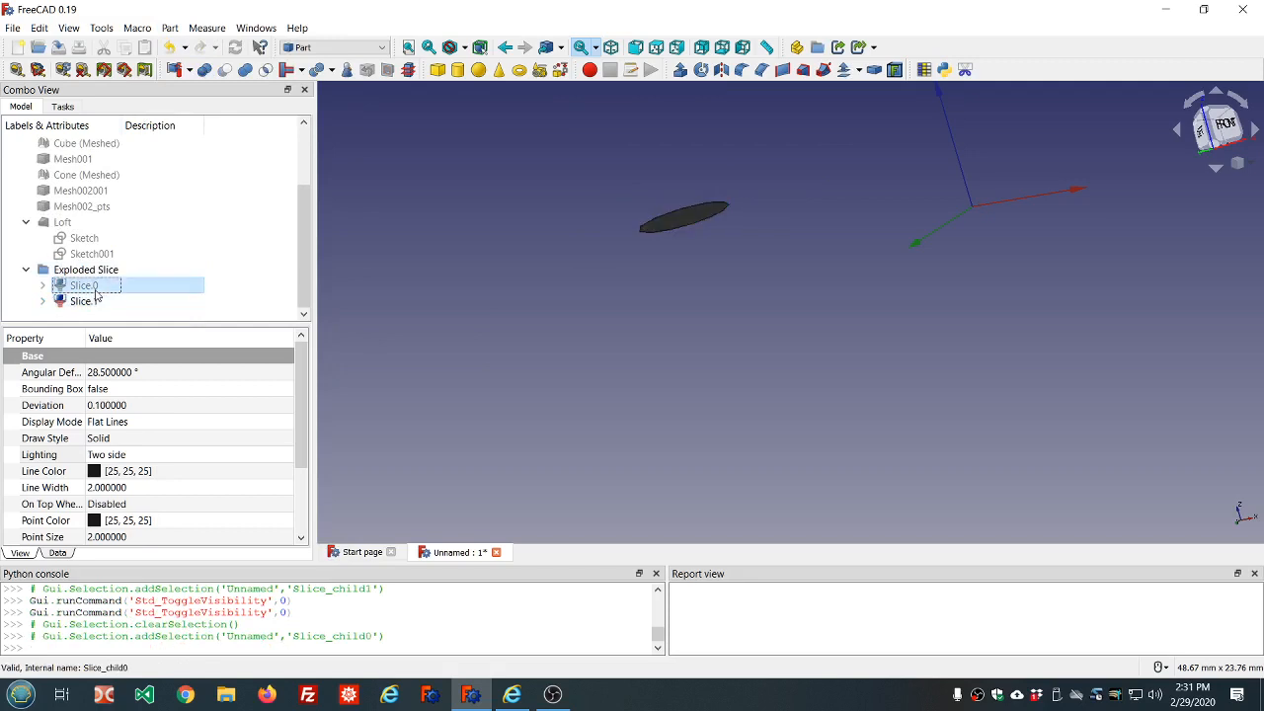
pyautogui.press('space')
pyautogui.click(721, 278)
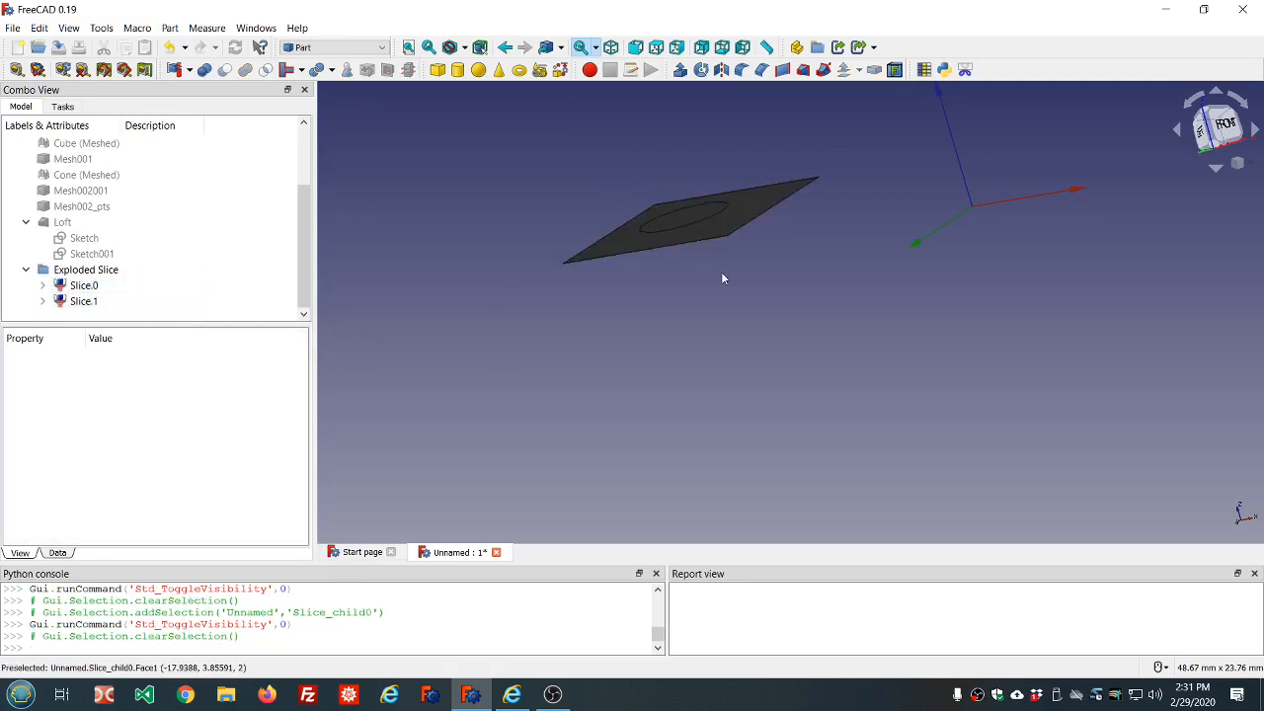
# Undo the Slice apart operation on the Plane
pyautogui.click(150, 271)
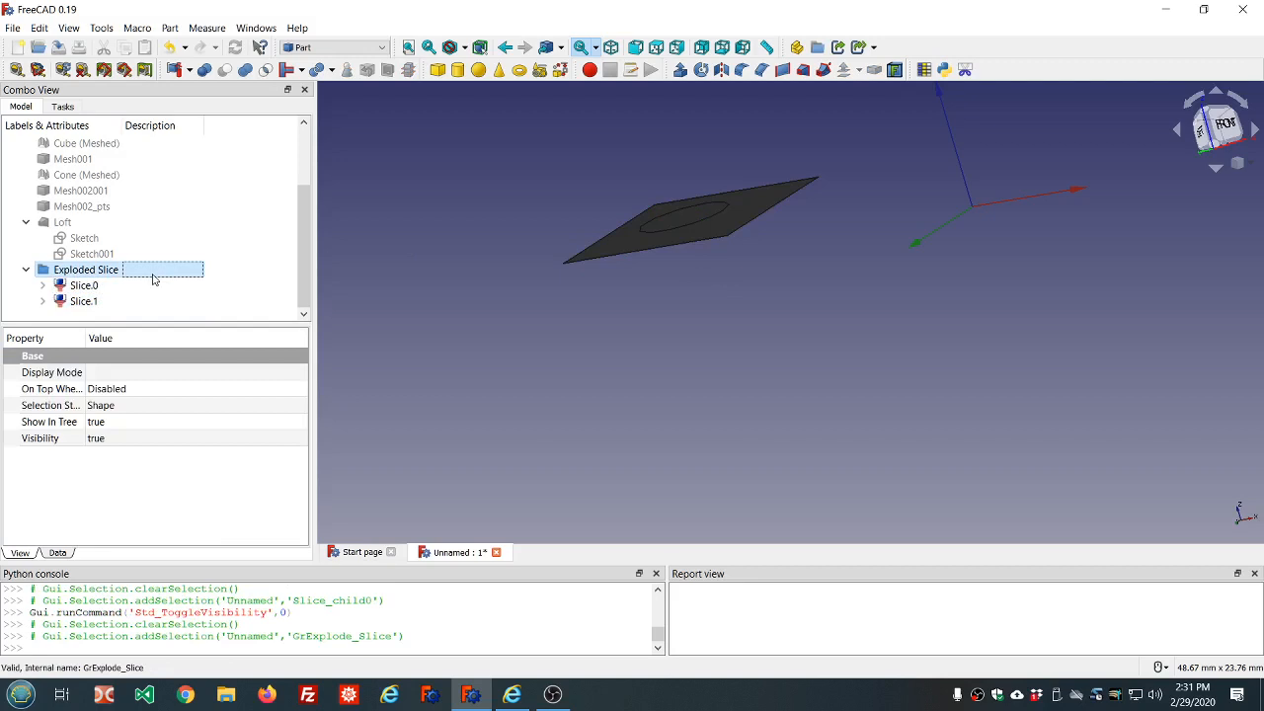
pyautogui.click(170, 49)
# Apply Slice to compound to the Plane with Mesh002001 (Rev) as the cutting object
pyautogui.click(79, 287)
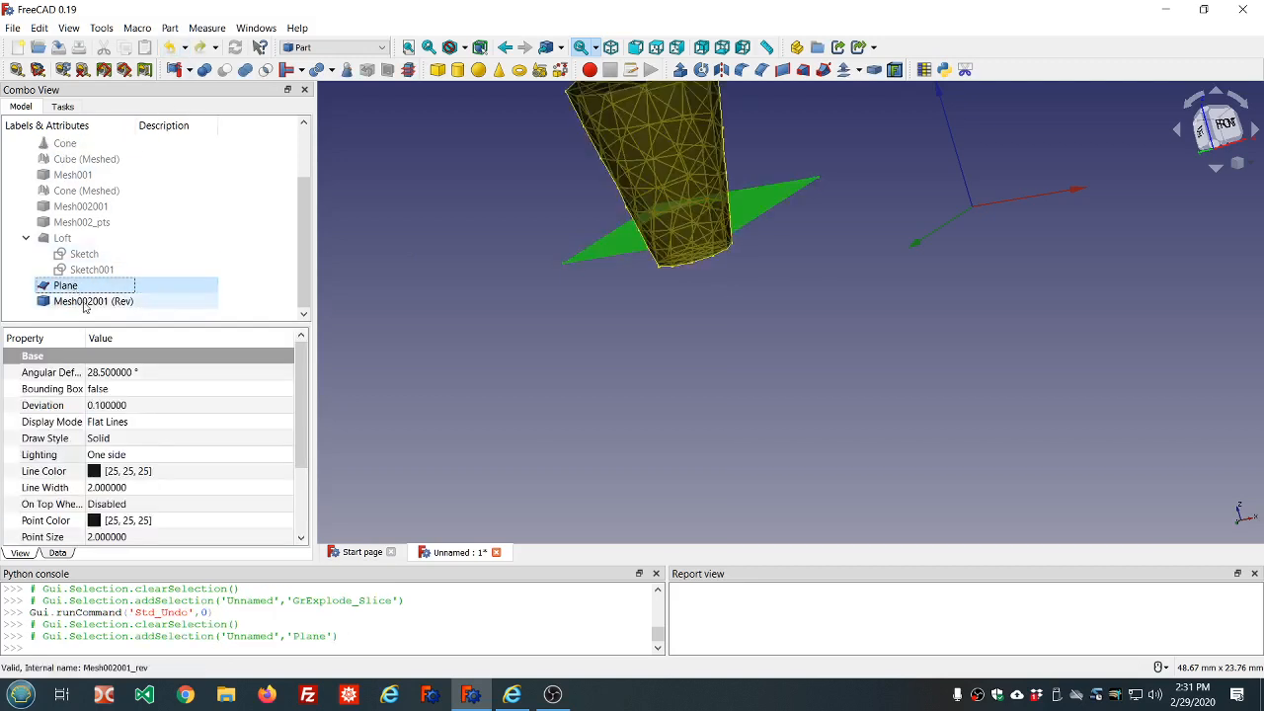
pyautogui.keyDown('ctrl'); pyautogui.click(86, 302); pyautogui.keyUp('ctrl')
pyautogui.click(170, 28)
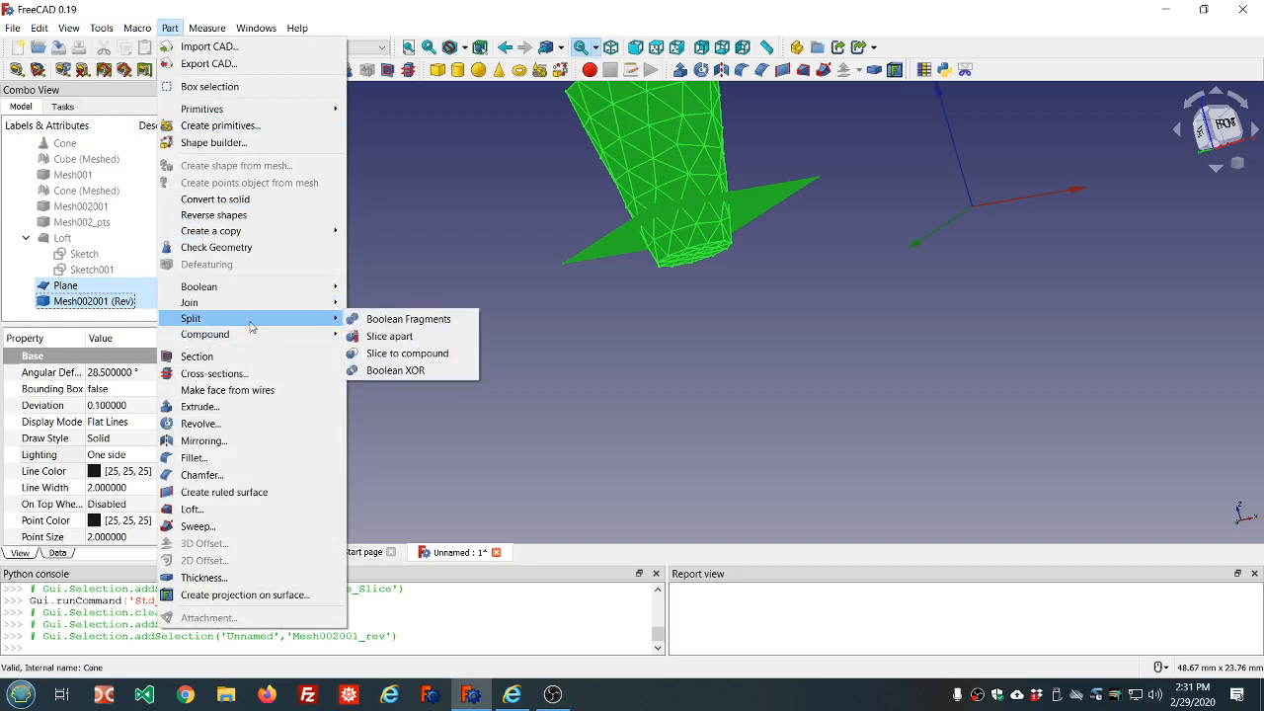
pyautogui.click(376, 358)
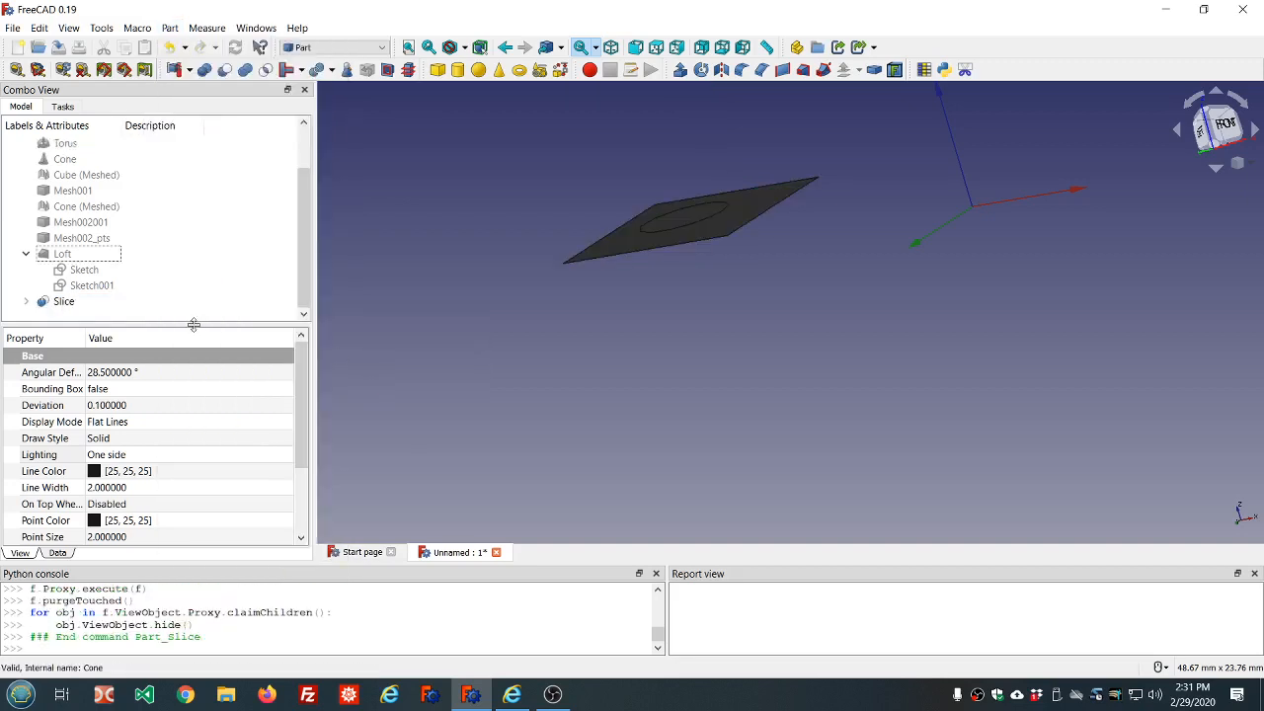
# Explode the Slice compound into separate pieces and expand the resulting group in the model tree
pyautogui.click(26, 302)
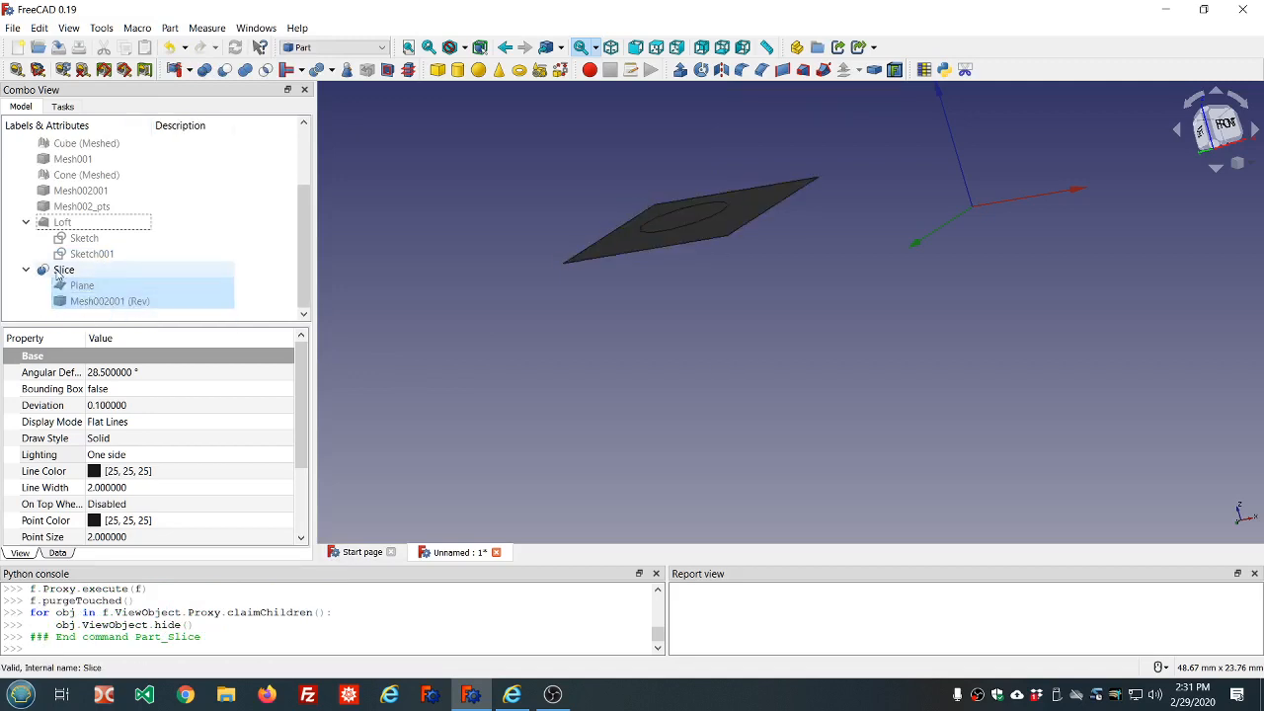
pyautogui.click(63, 270)
pyautogui.click(174, 69)
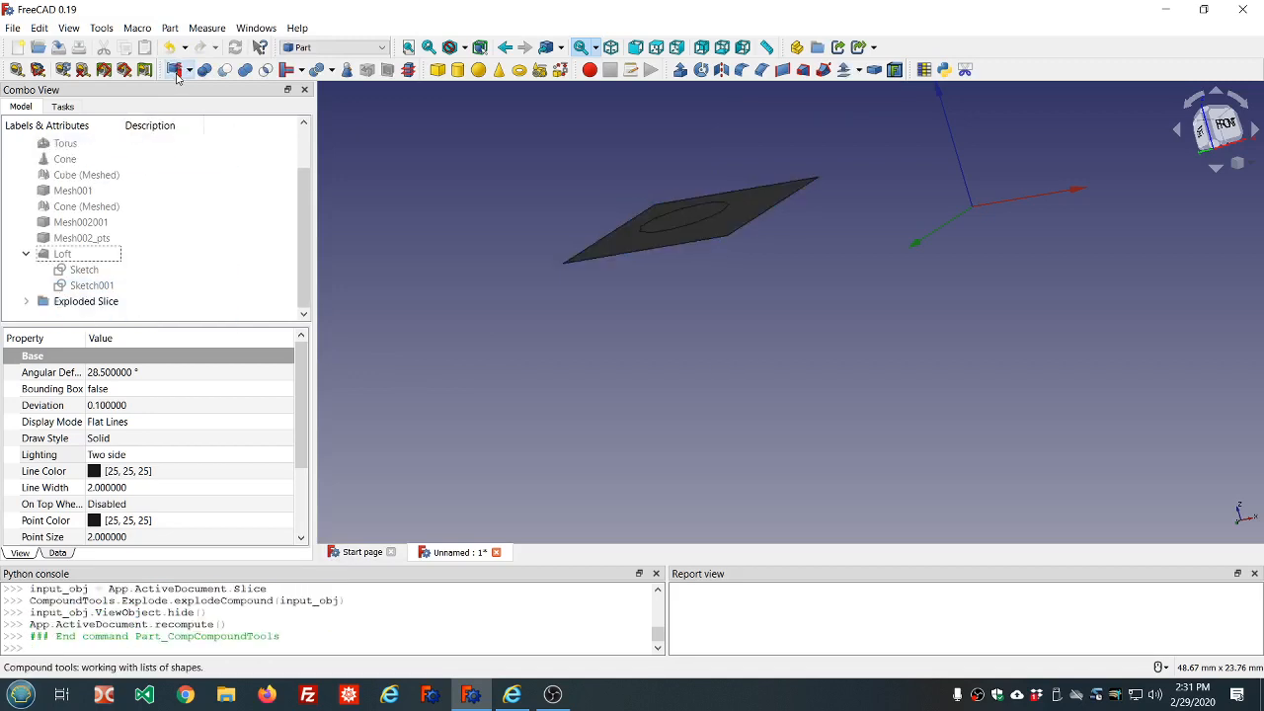
pyautogui.click(25, 301)
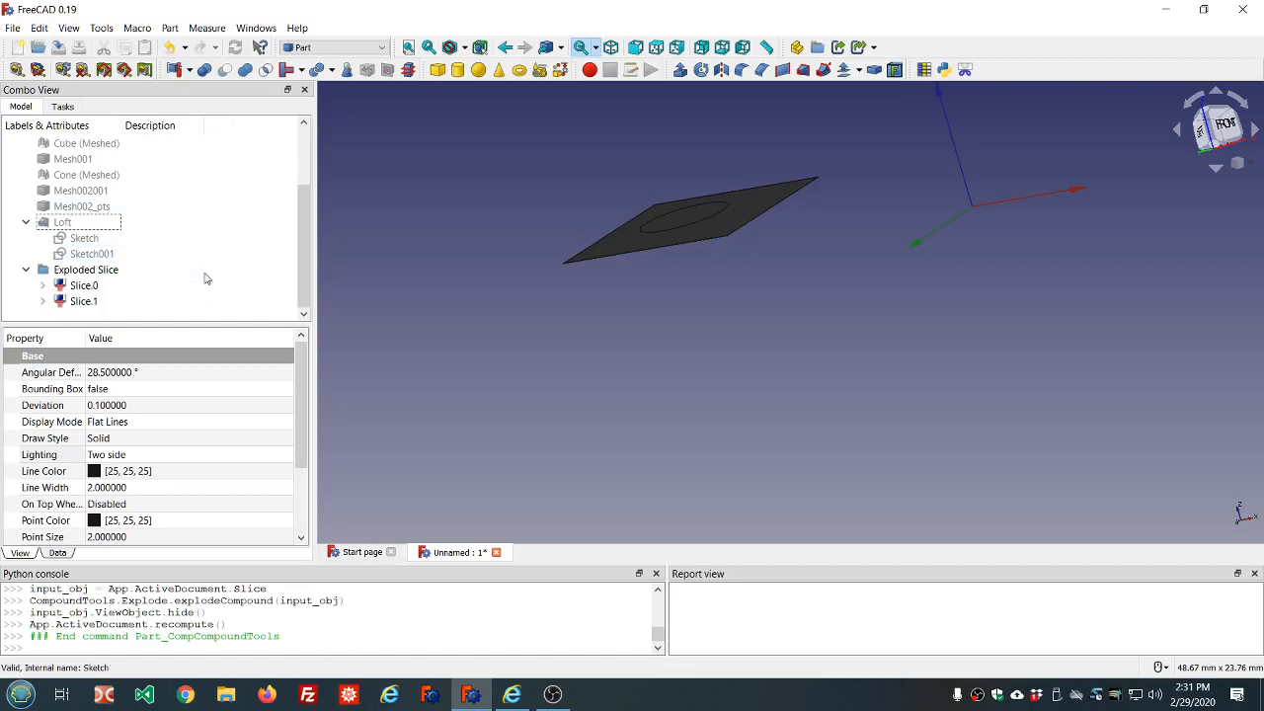
# Examine the Slice.0 and Slice.1 pieces of the Exploded Slice group by selecting each one
pyautogui.click(85, 287)
pyautogui.click(85, 301)
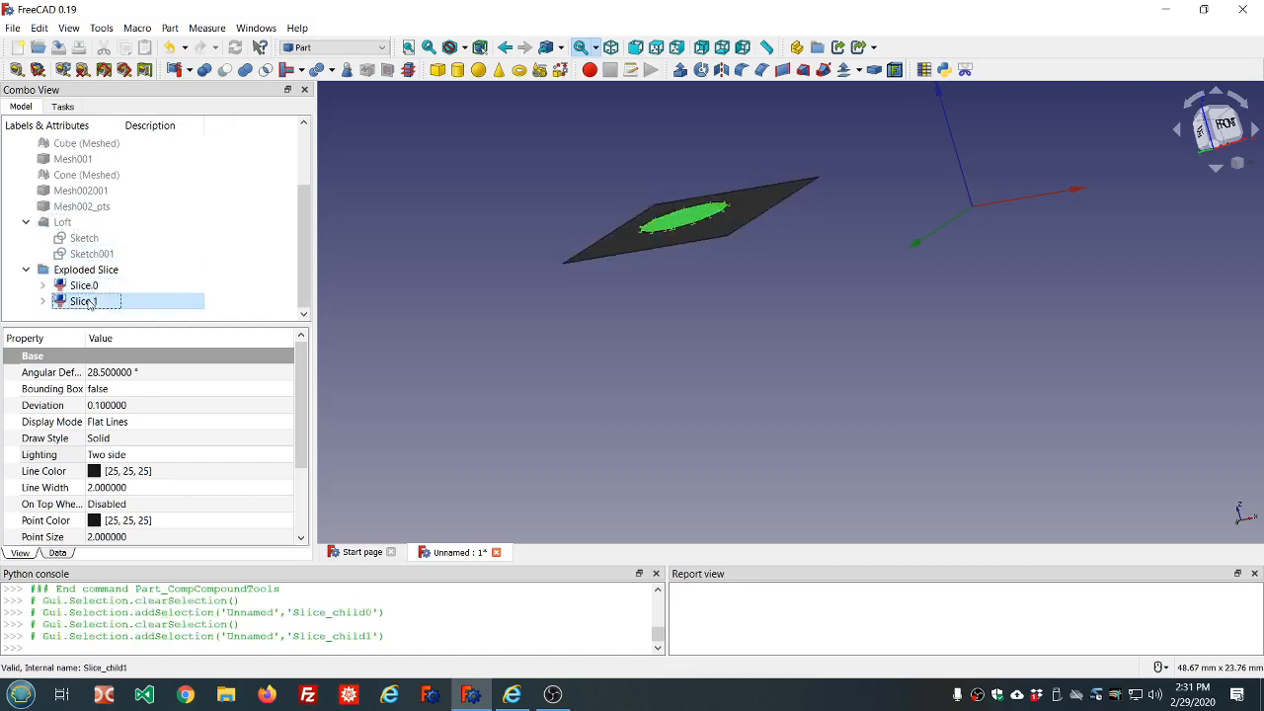
pyautogui.moveTo(667, 285); pyautogui.dragTo(701, 288, button='middle')
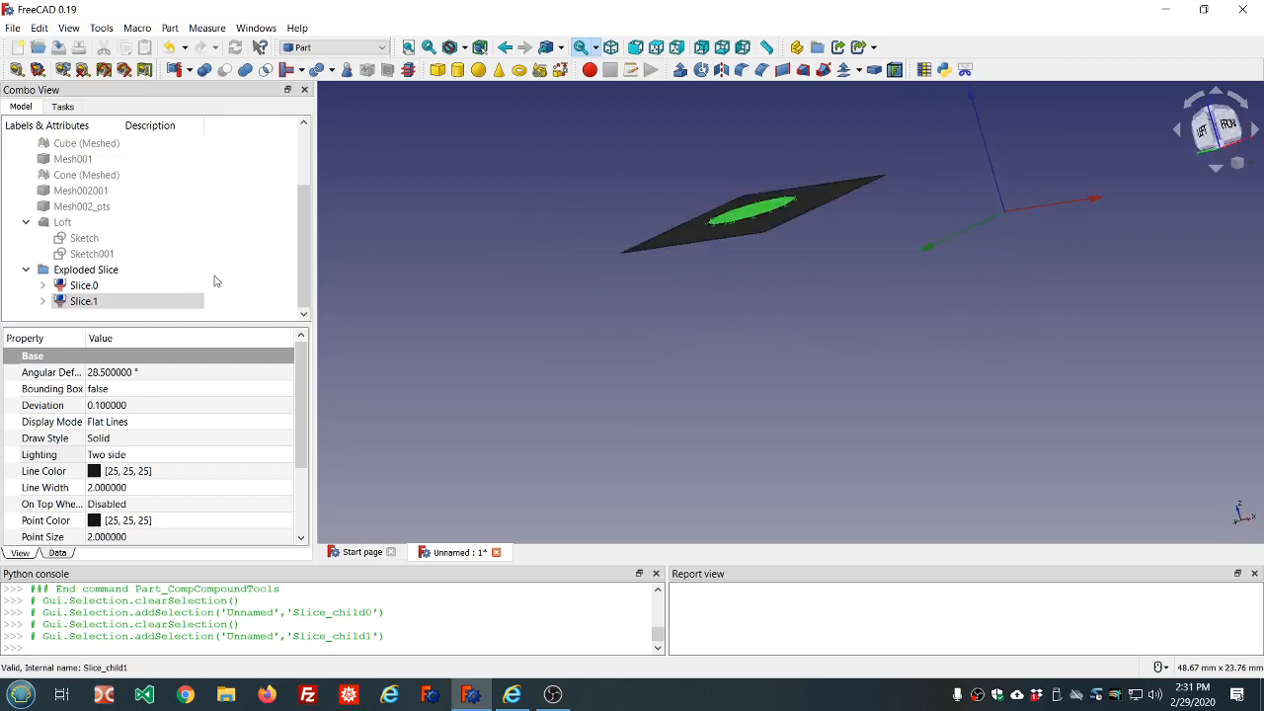
# Undo the explosion of the Slice compound and the Slice to compound operation
pyautogui.click(119, 270)
pyautogui.click(172, 47)
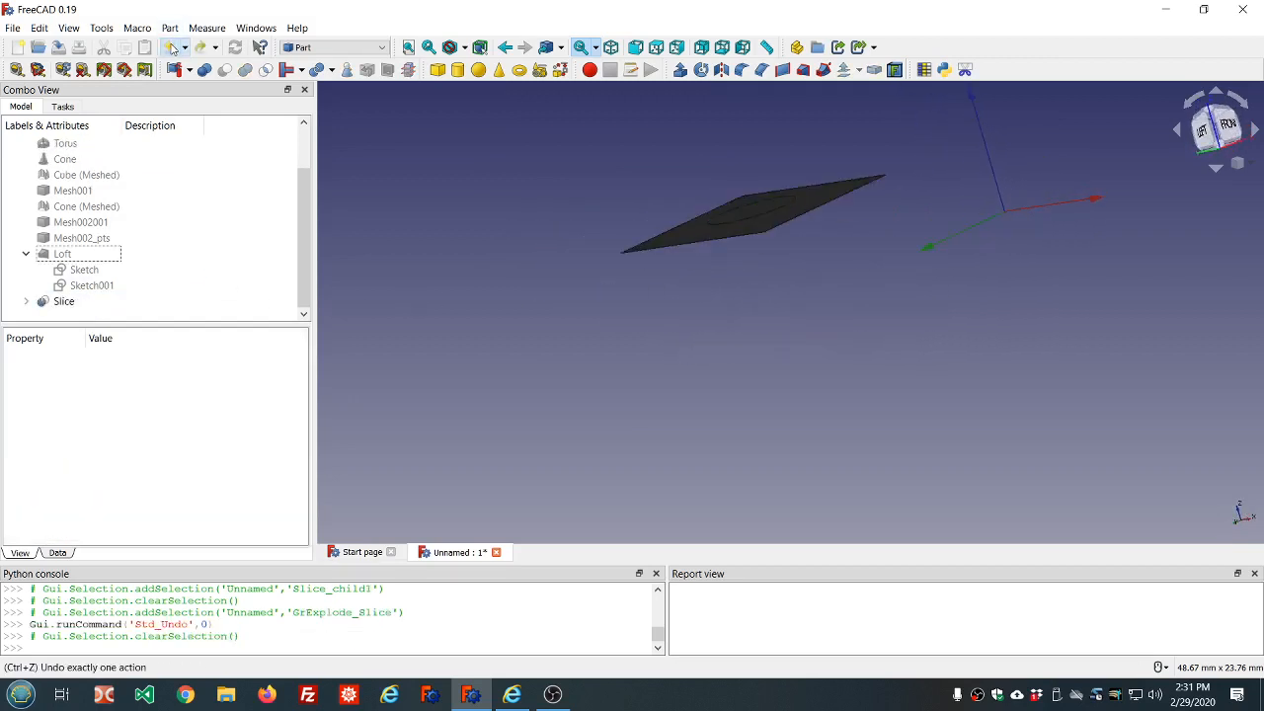
pyautogui.click(63, 301)
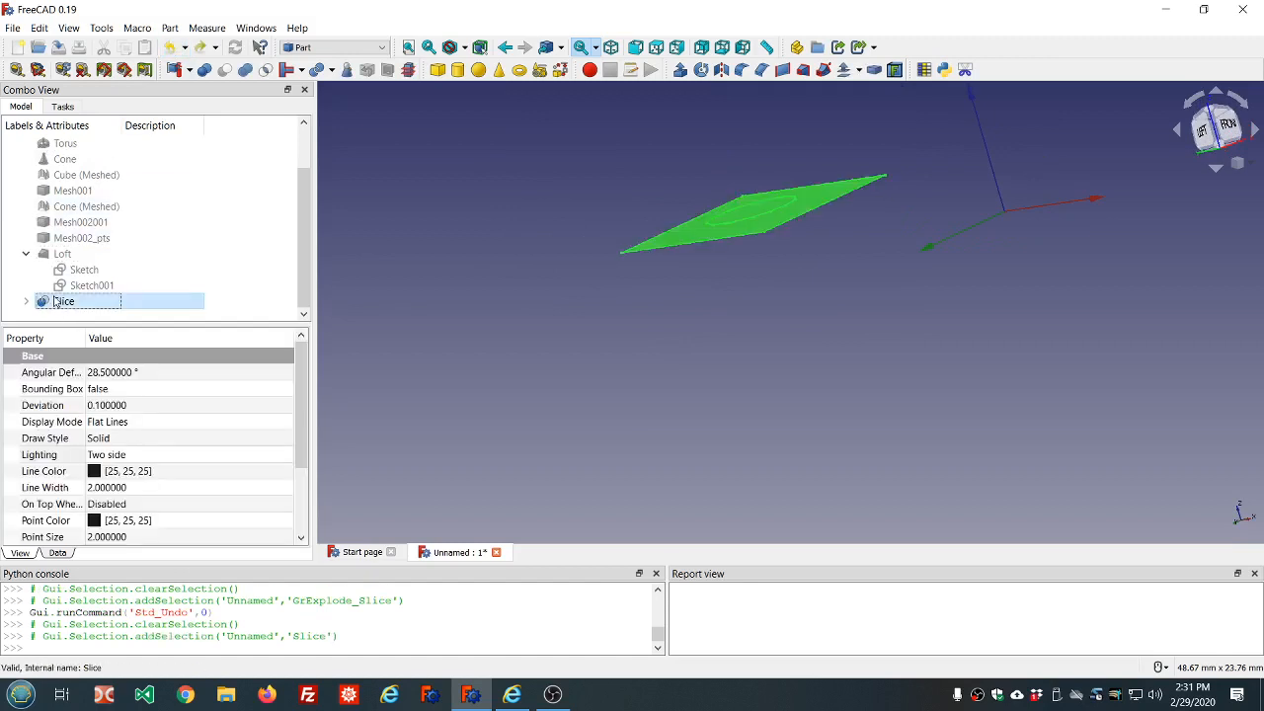
pyautogui.click(170, 48)
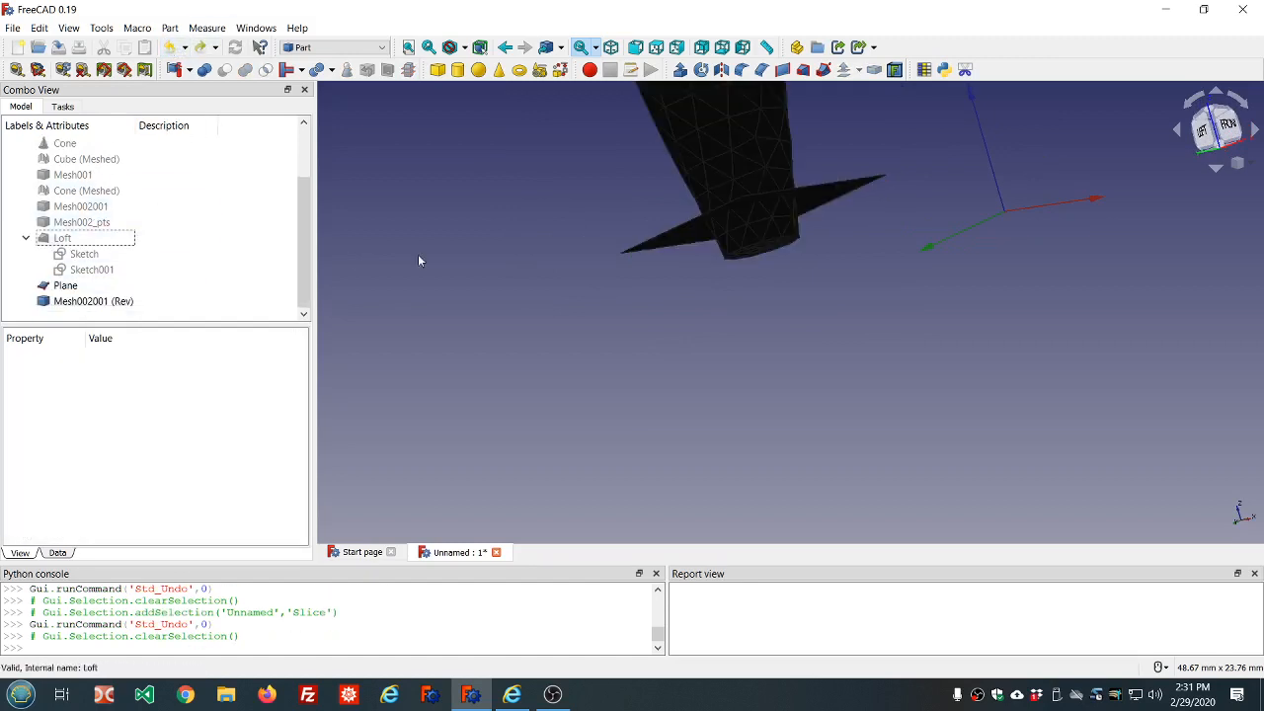
pyautogui.scroll(-5, 551, 182)
pyautogui.scroll(3, 602, 134)
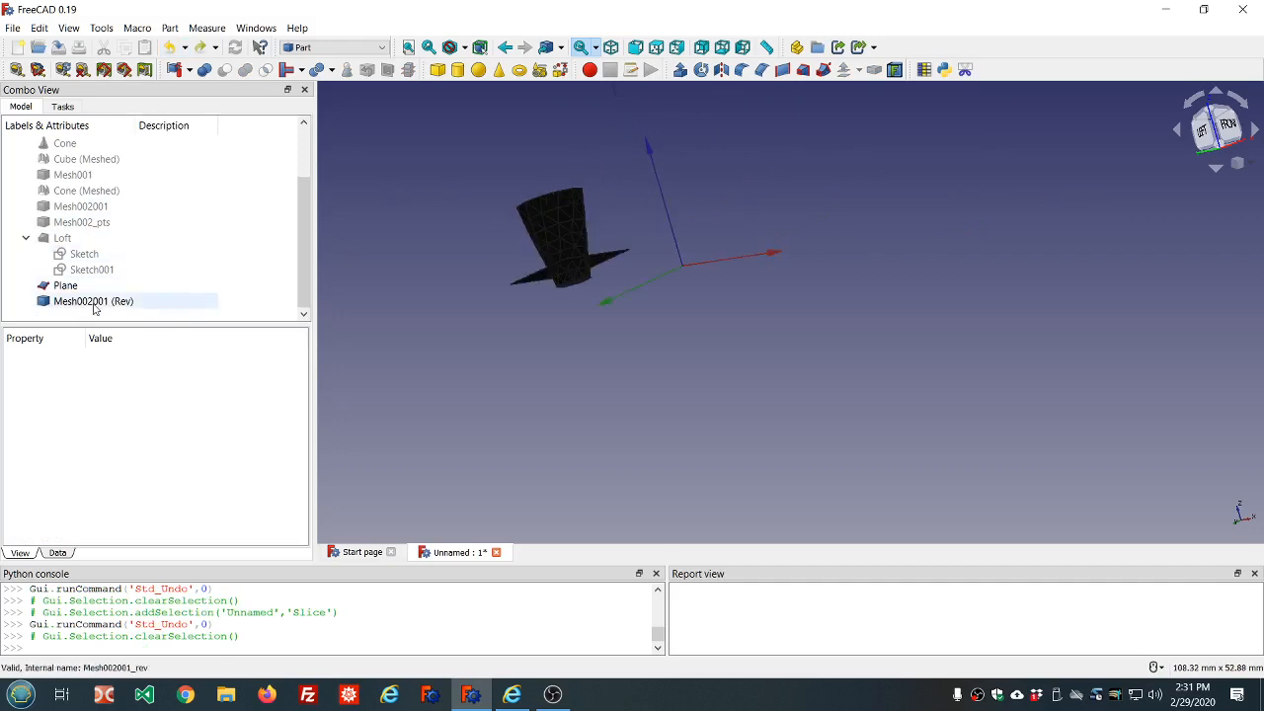
# Extrude the Plane 10 mm along its normal in the reversed direction, undoing the extrusion made the wrong way
pyautogui.click(65, 285)
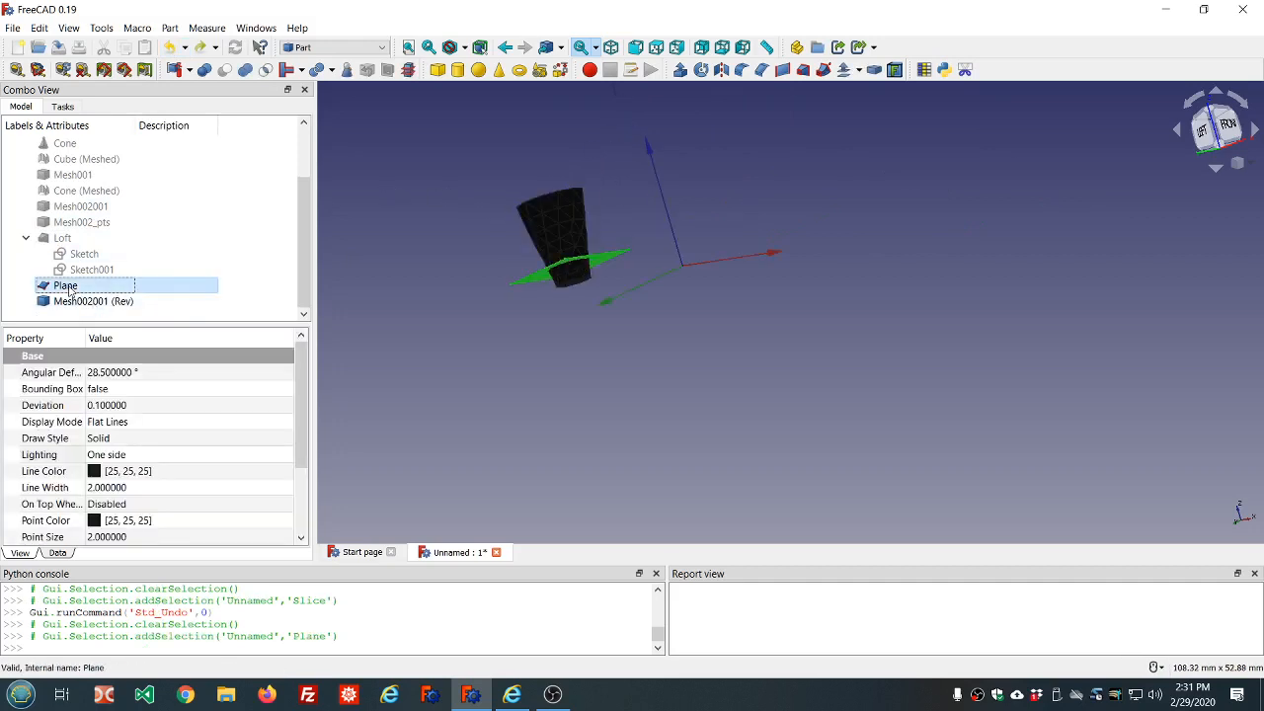
pyautogui.click(679, 69)
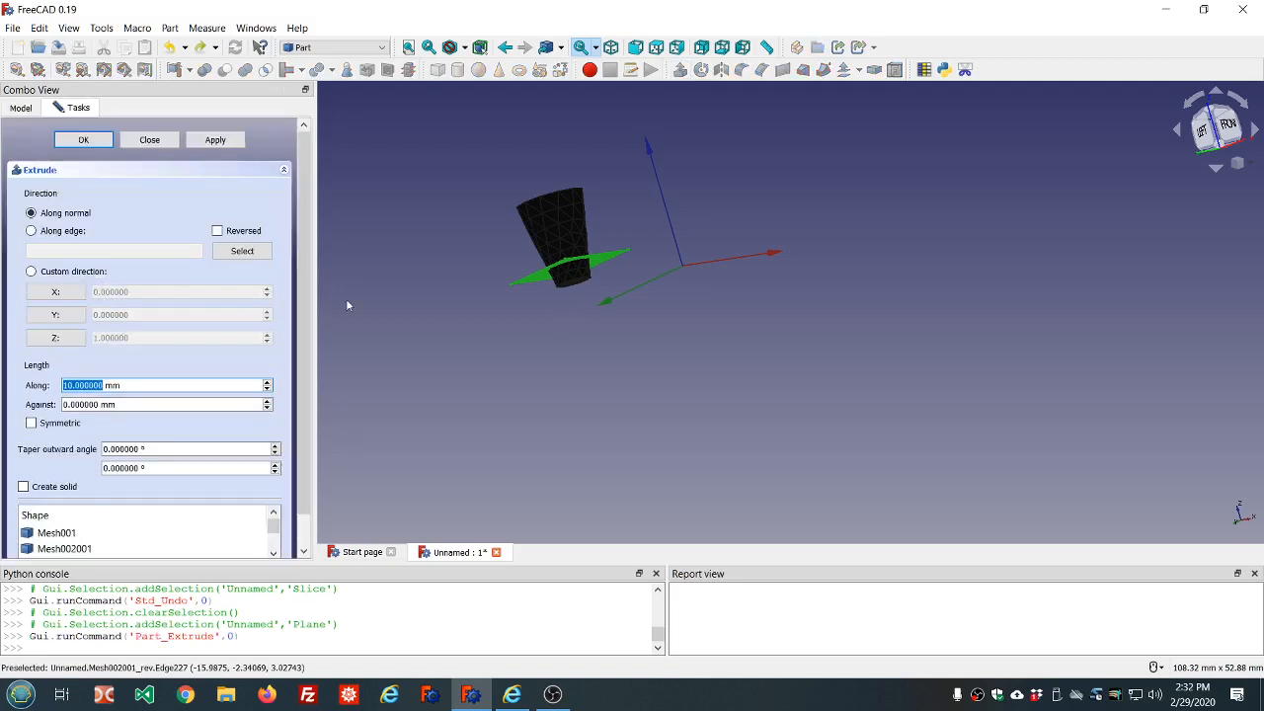
pyautogui.click(210, 142)
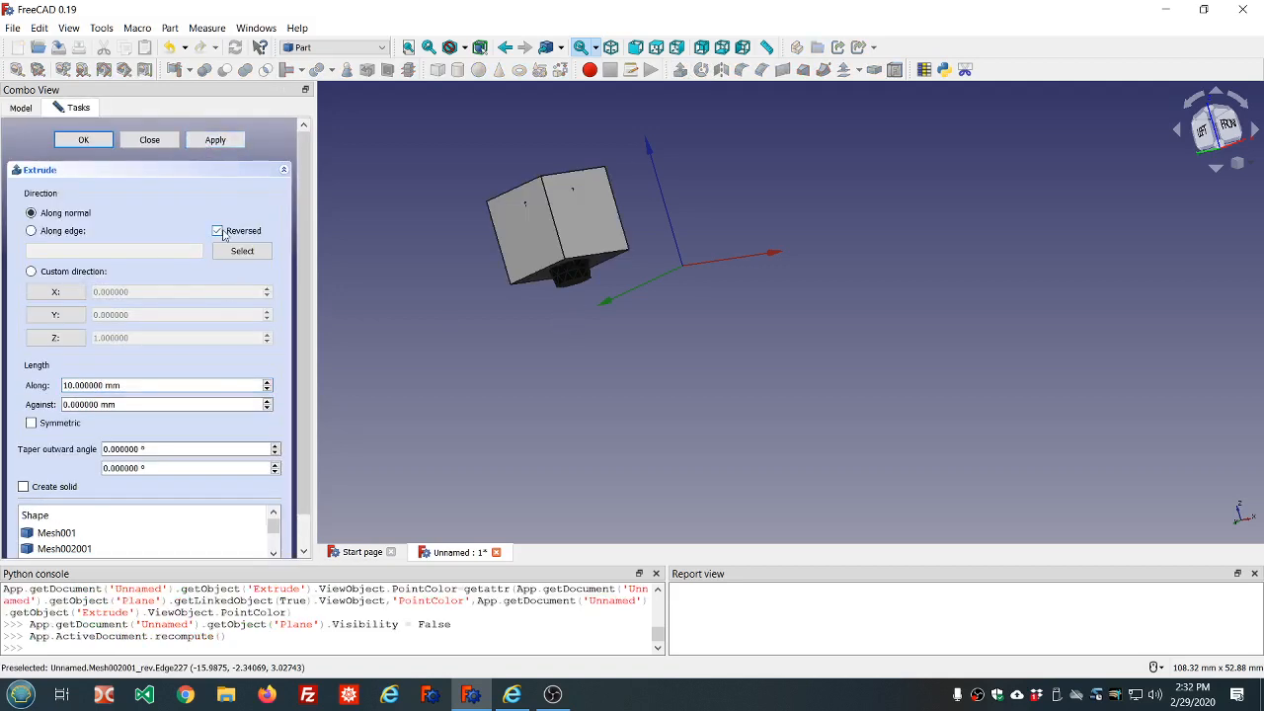
pyautogui.click(169, 48)
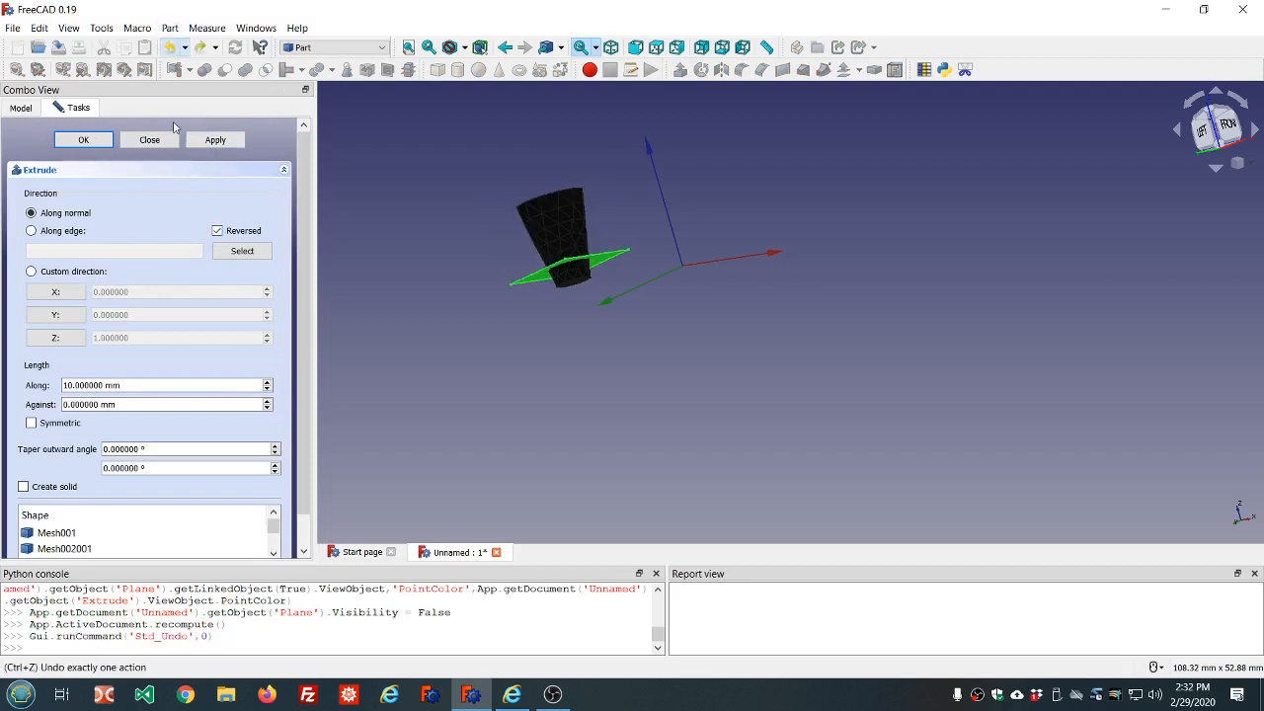
pyautogui.click(219, 144)
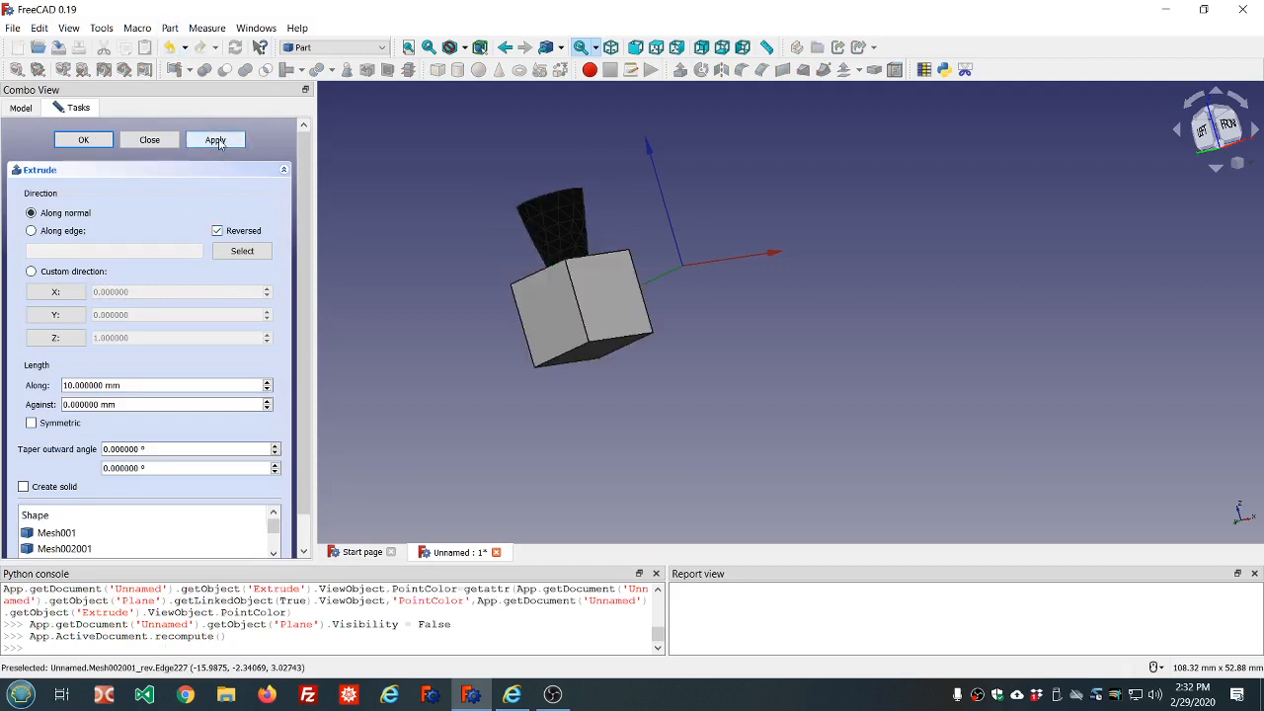
pyautogui.click(149, 140)
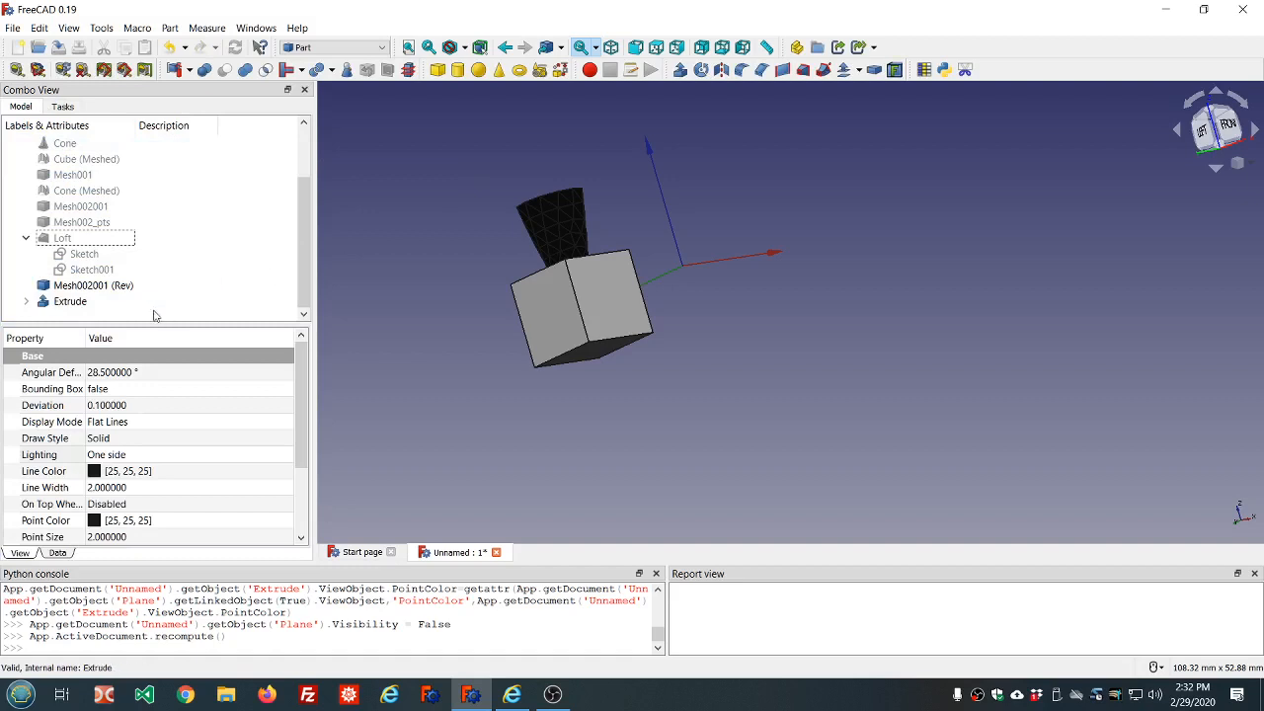
# Create Boolean Fragments from Mesh002001 (Rev) and the extruded plane
pyautogui.click(93, 286)
pyautogui.keyDown('ctrl'); pyautogui.click(70, 302); pyautogui.keyUp('ctrl')
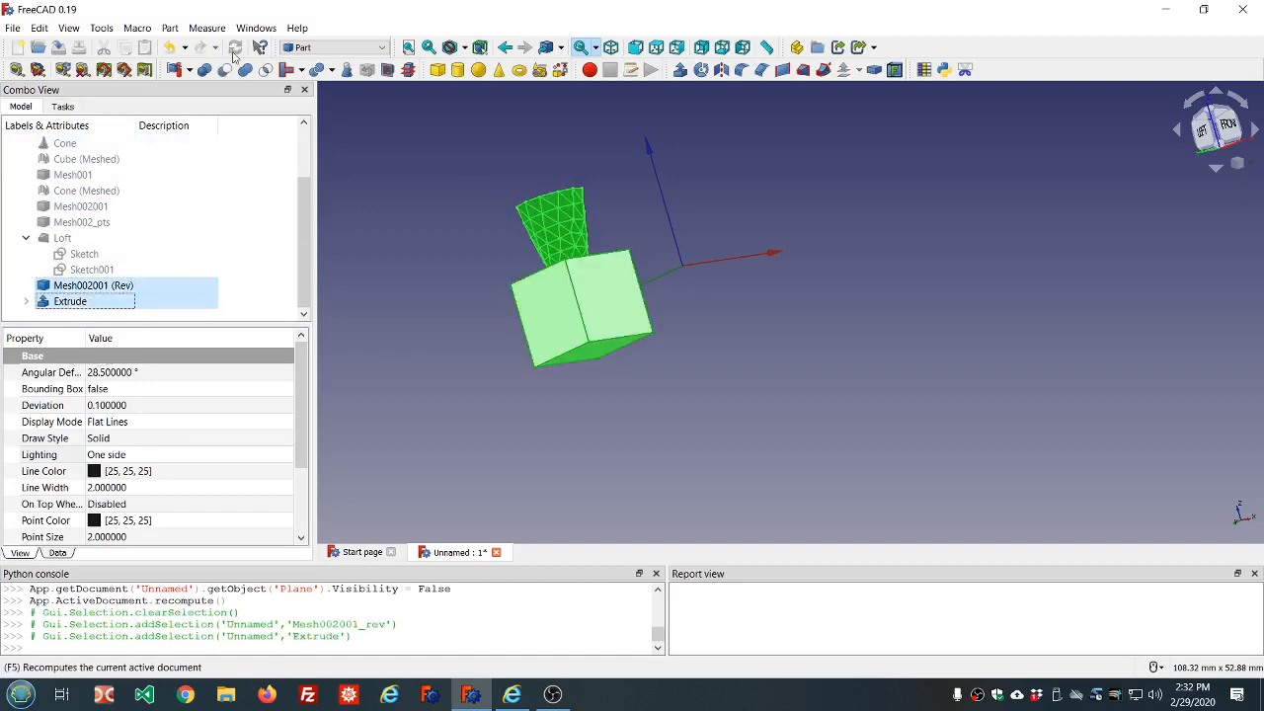
pyautogui.click(170, 27)
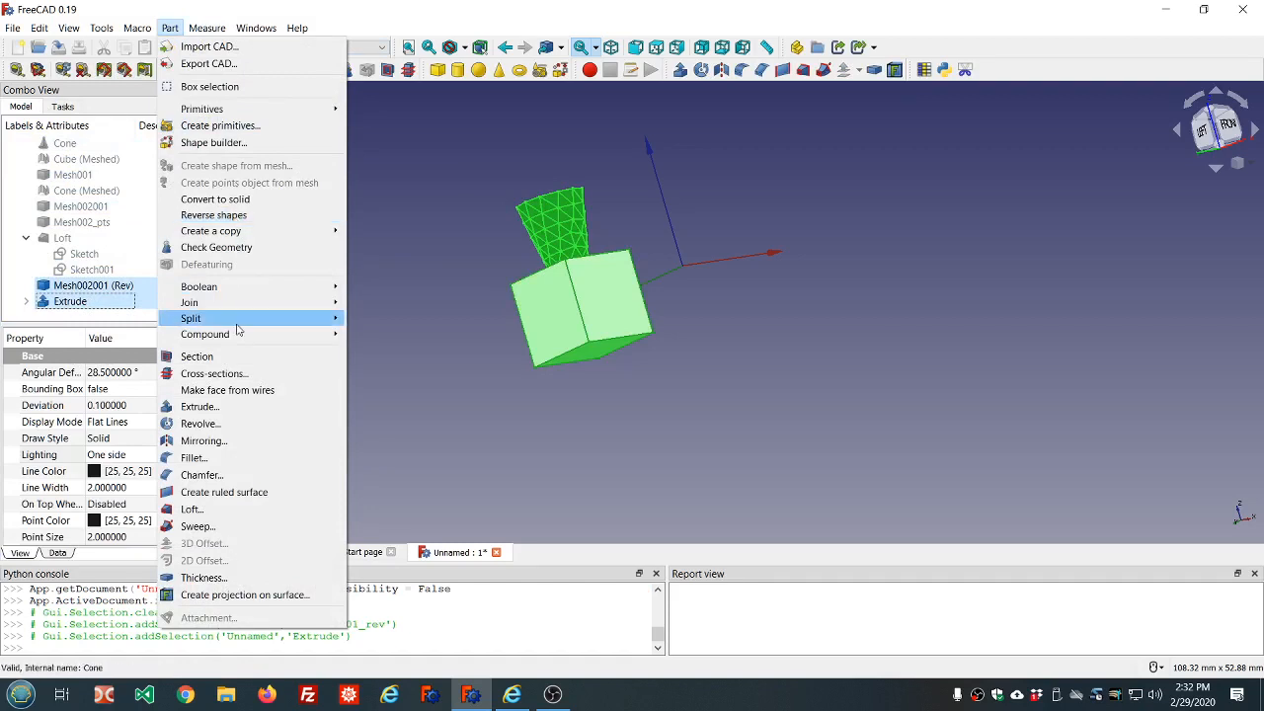
pyautogui.moveTo(253, 293)
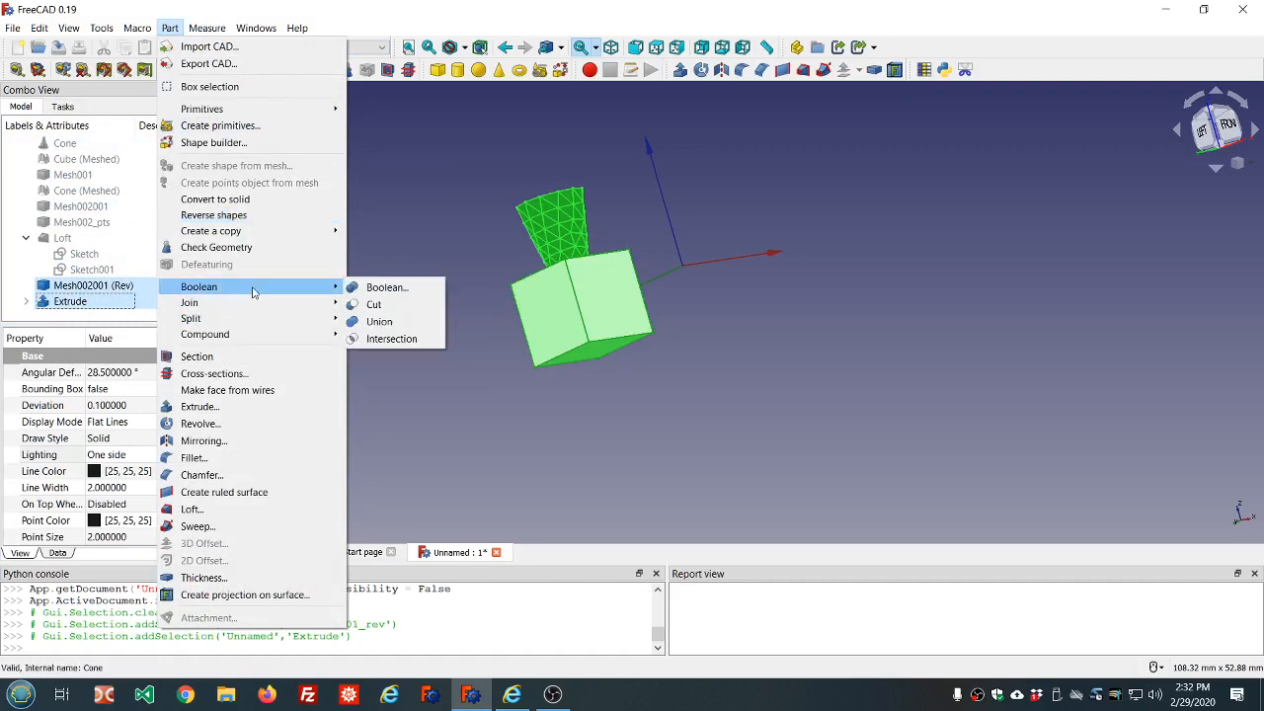
pyautogui.moveTo(321, 318)
pyautogui.click(392, 320)
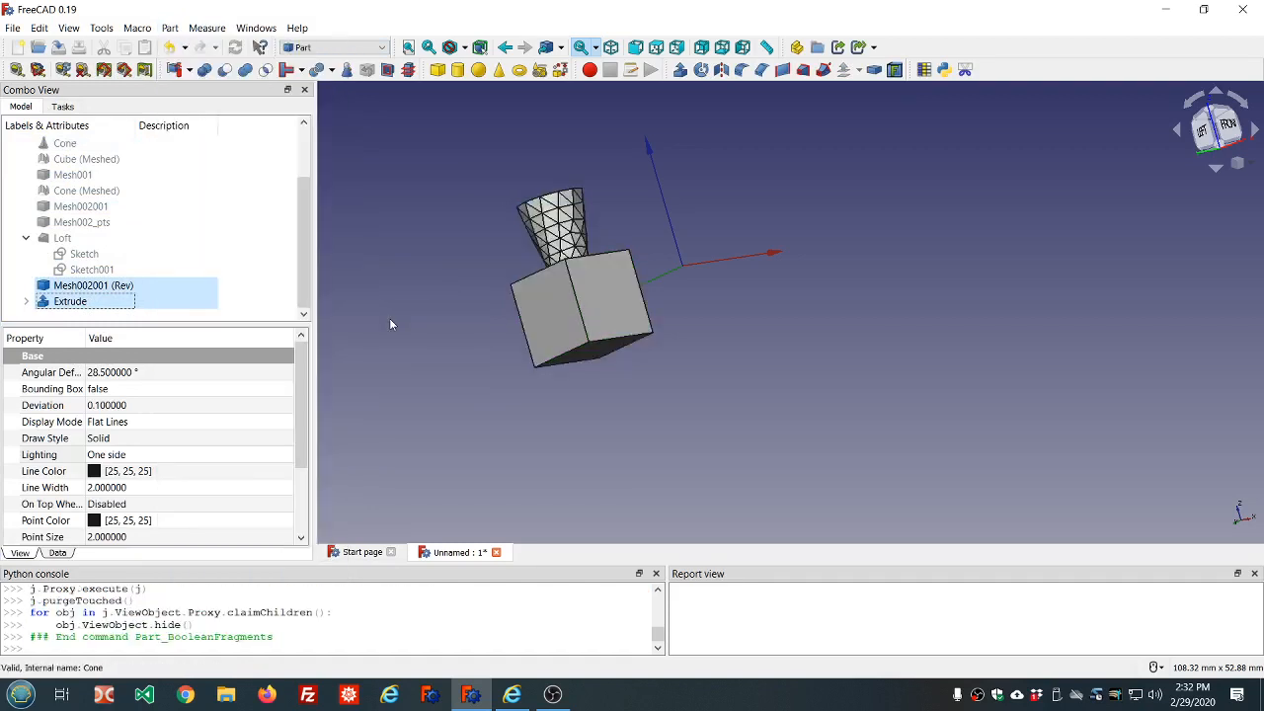
# Explode the BooleanFragments compound into separate pieces and expand the resulting group in the model tree
pyautogui.click(119, 304)
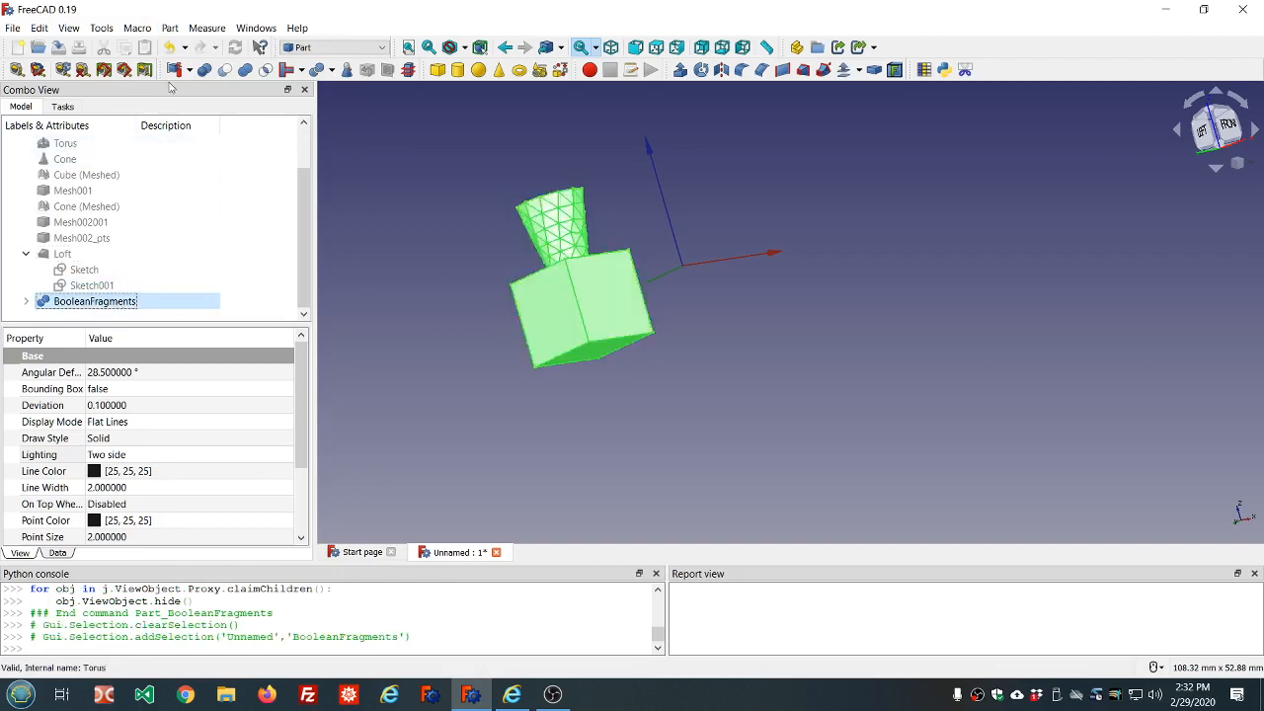
pyautogui.click(174, 69)
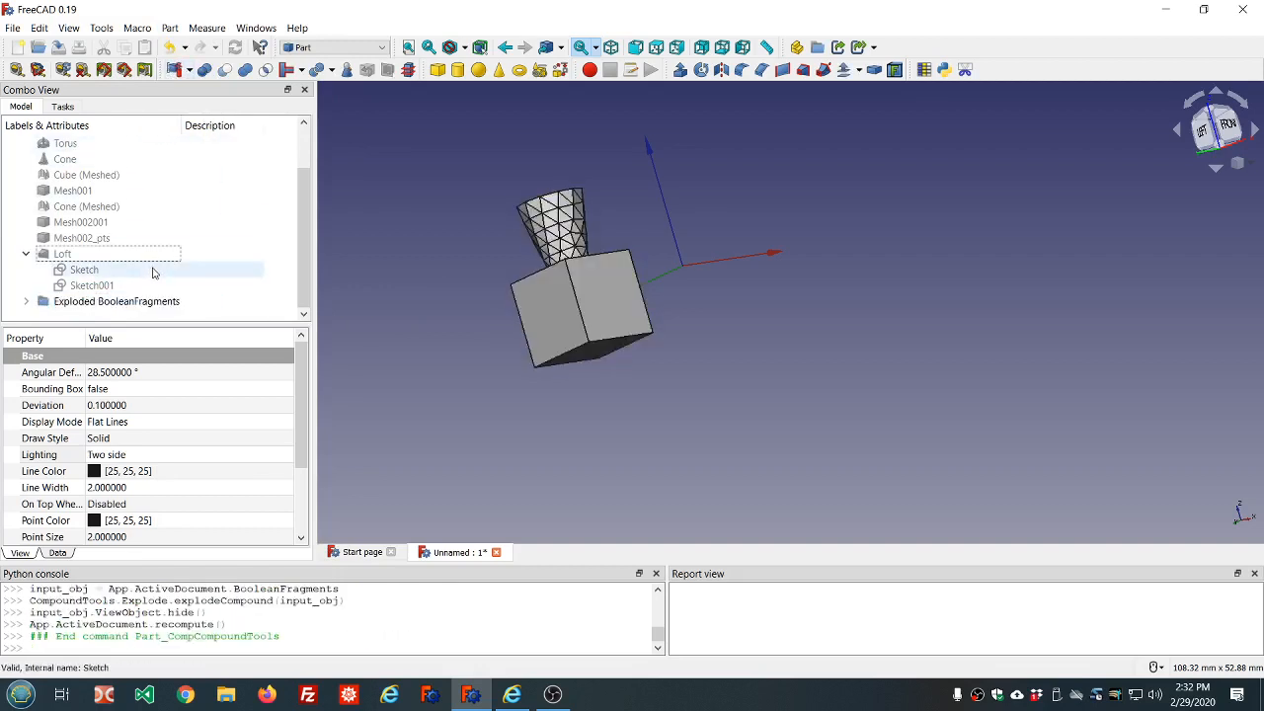
pyautogui.click(26, 301)
# Hide the BooleanFragments.1 piece
pyautogui.scroll(-1, 305, 269)
pyautogui.click(136, 287)
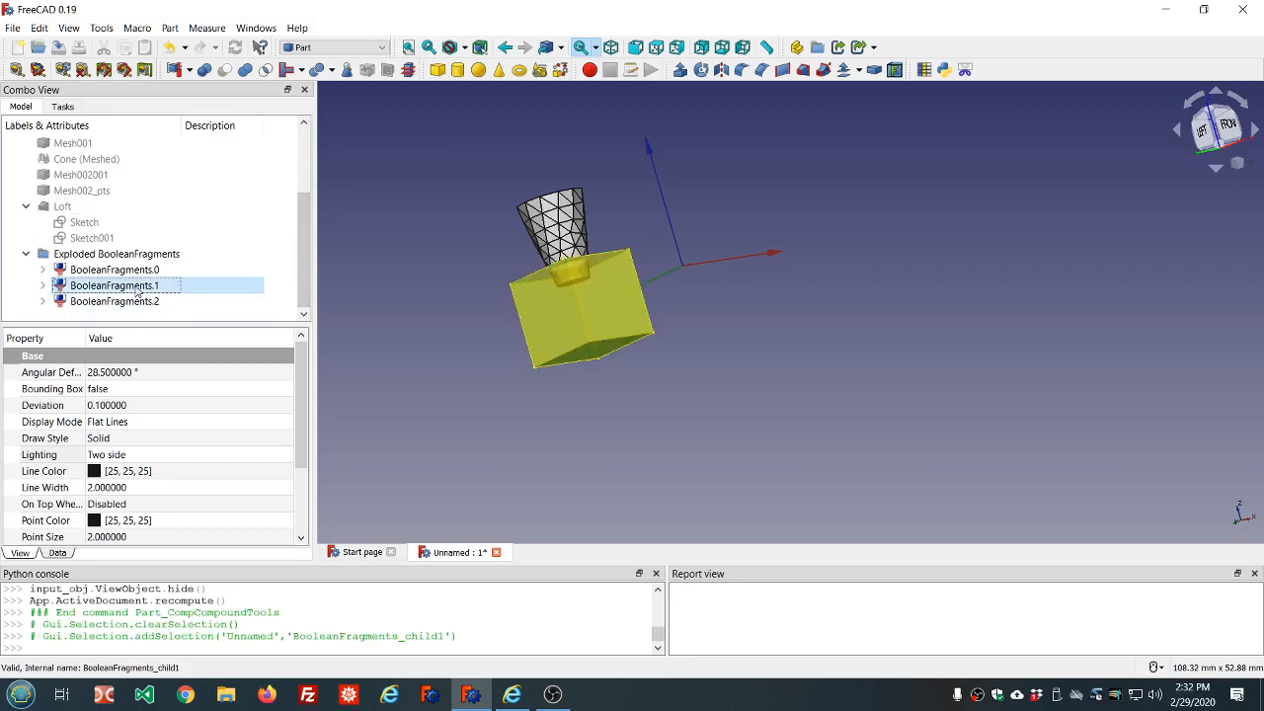
pyautogui.press('space')
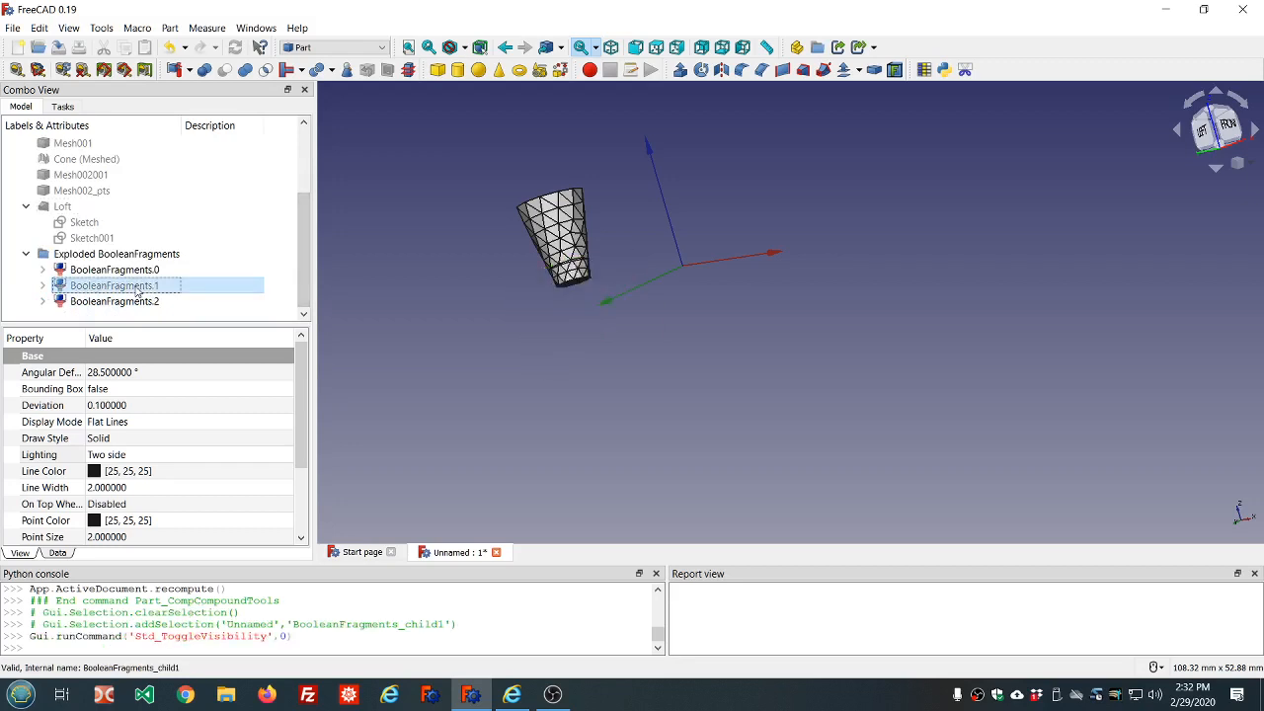
# Transform BooleanFragments.2 by -8 mm along the Z axis to separate it from the upper piece
pyautogui.click(137, 302)
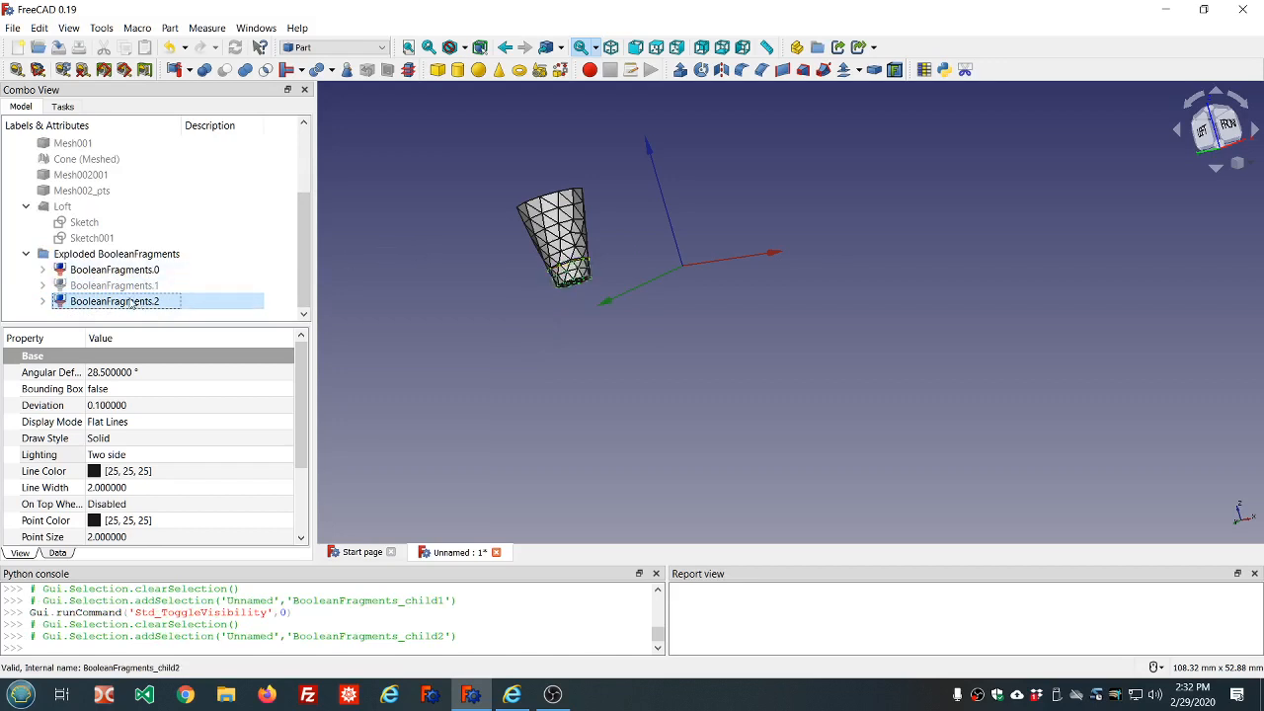
pyautogui.rightClick(78, 307)
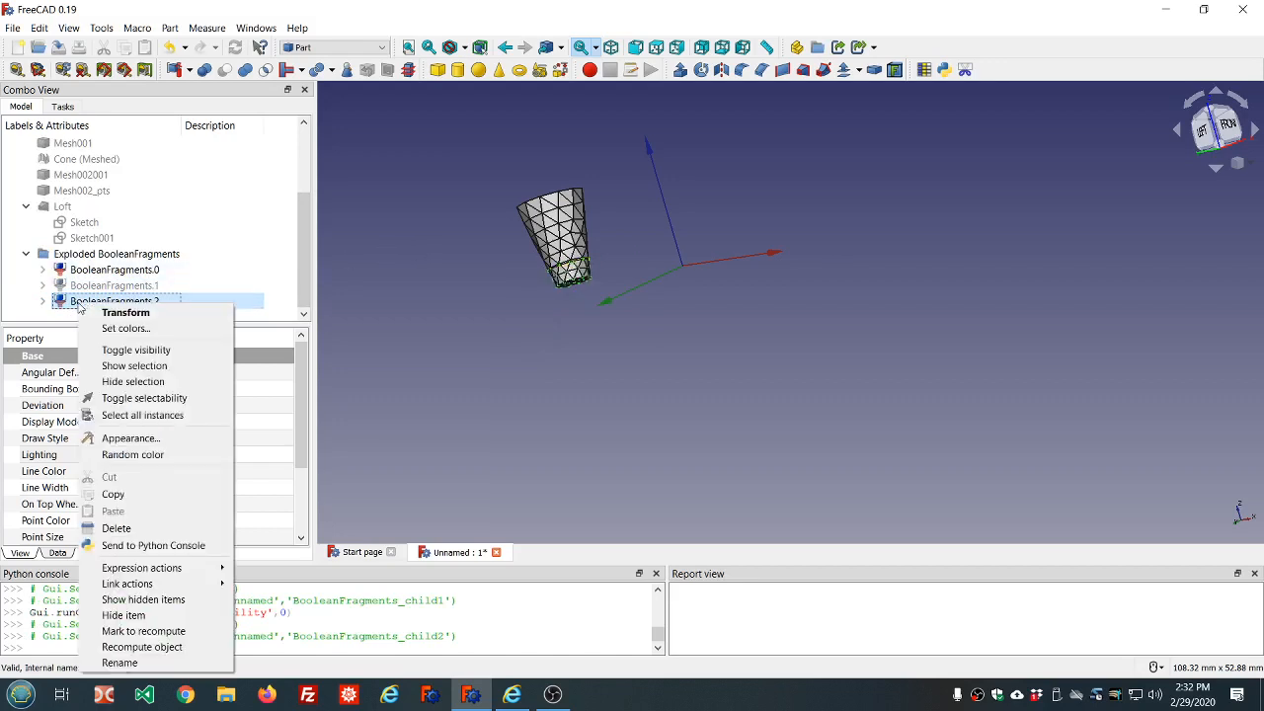
pyautogui.click(128, 314)
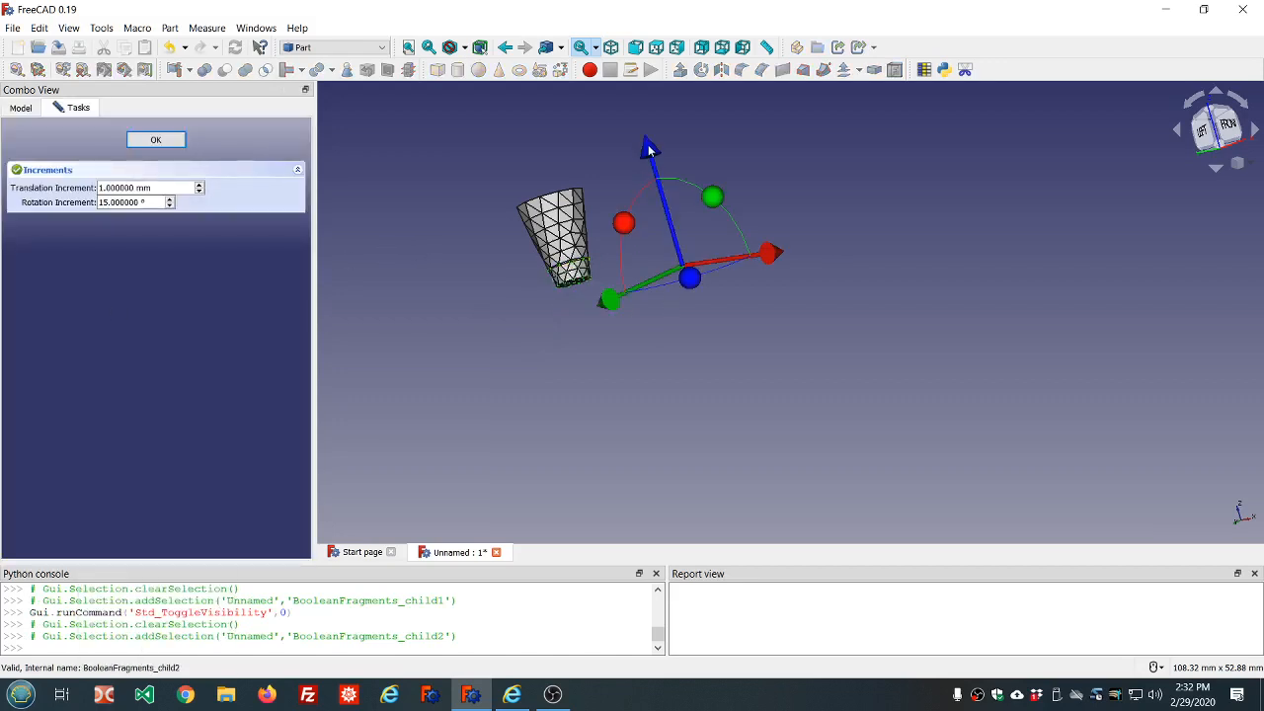
pyautogui.moveTo(648, 148); pyautogui.dragTo(670, 214)
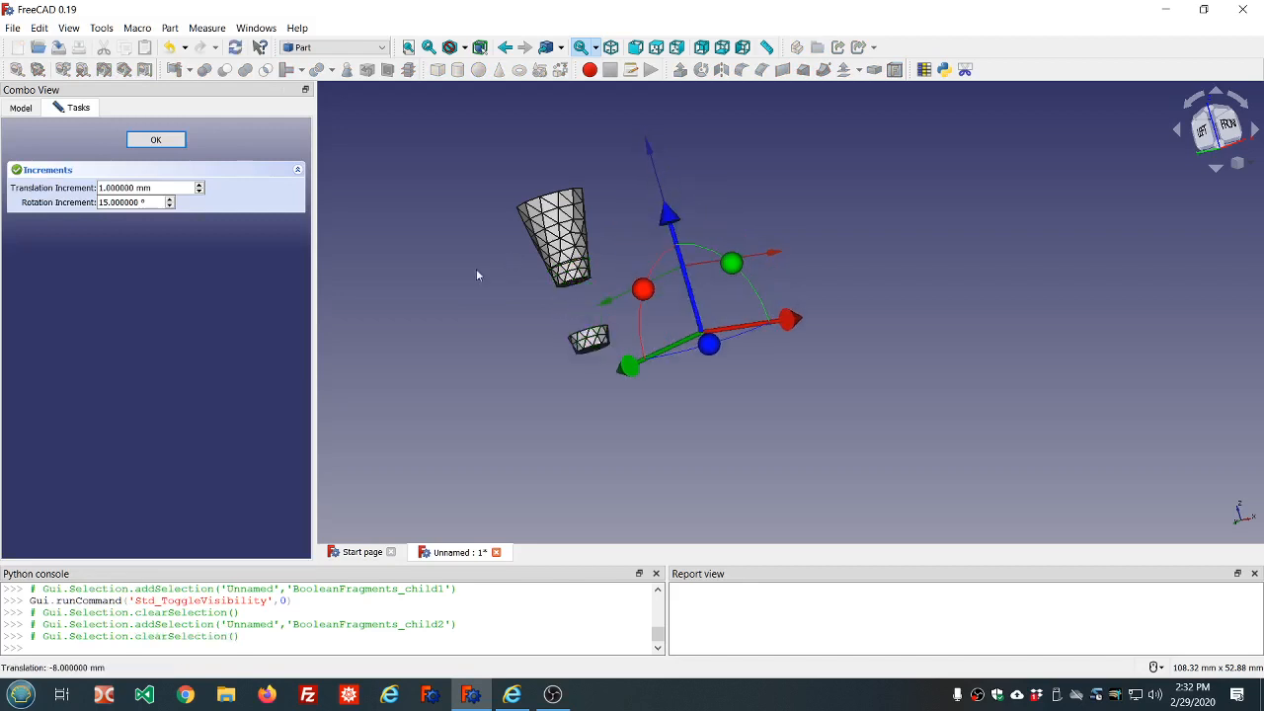
pyautogui.moveTo(474, 271); pyautogui.dragTo(505, 243, button='middle')
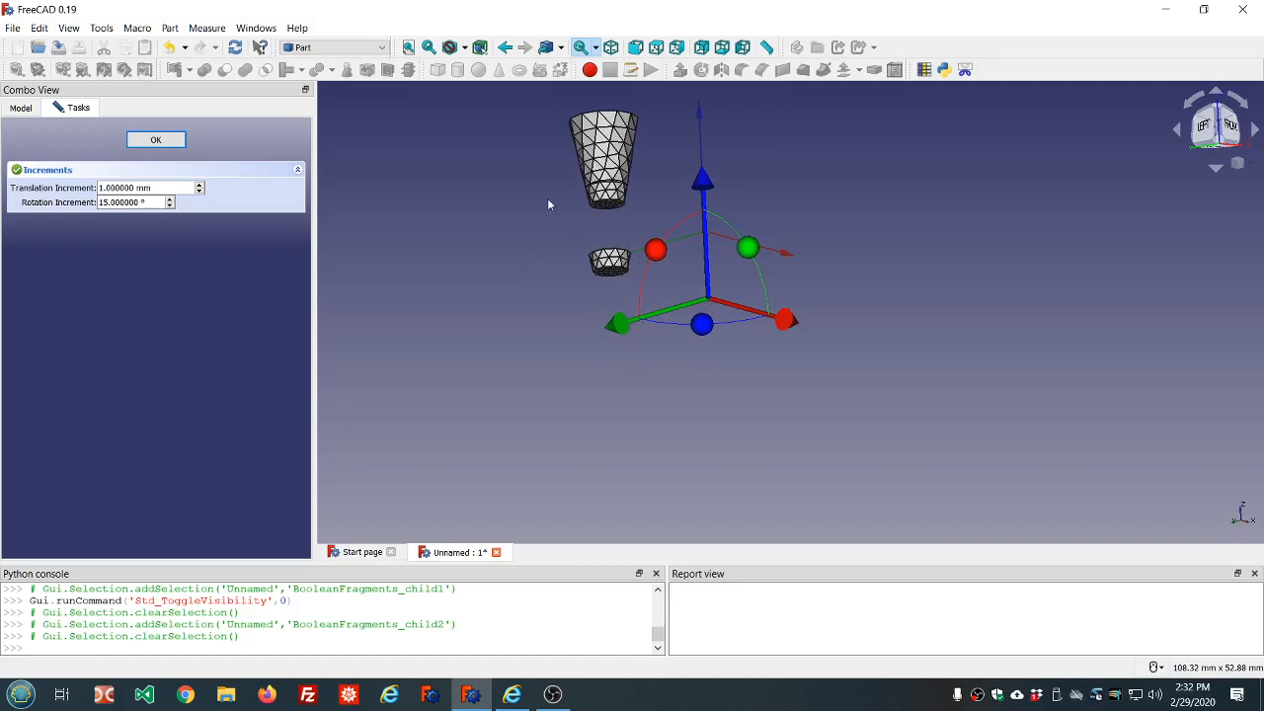
pyautogui.click(155, 139)
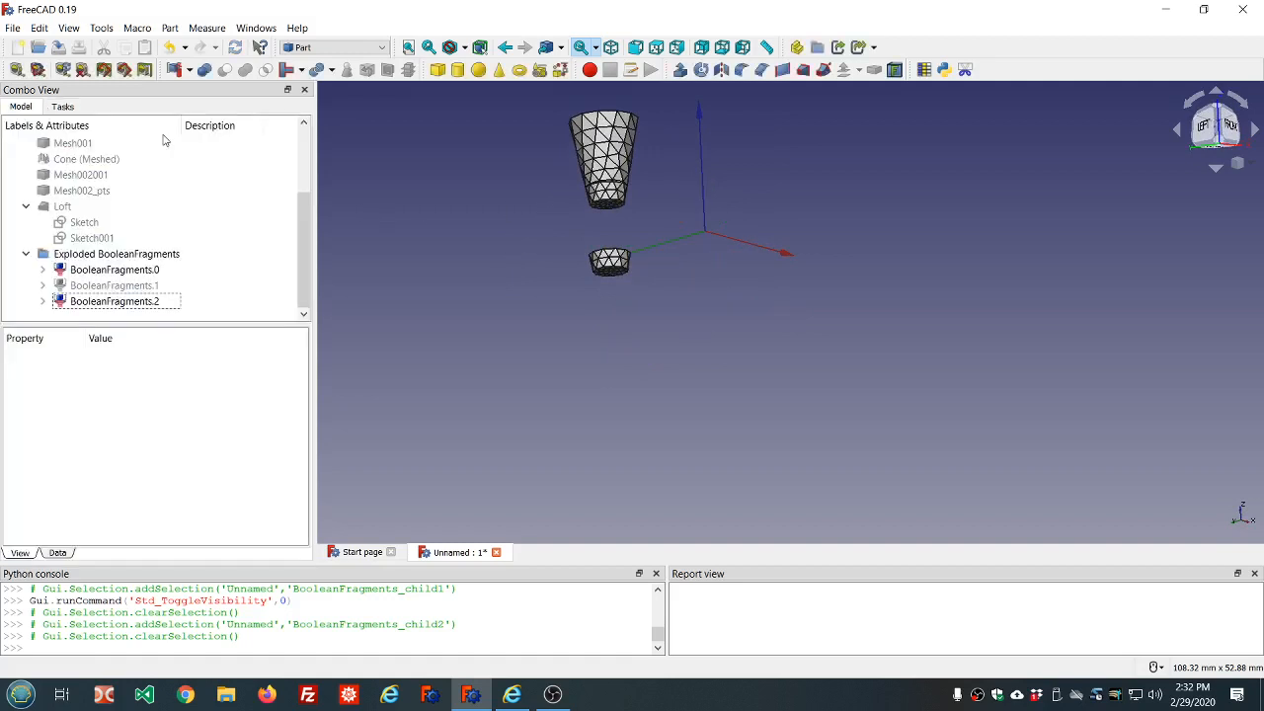
# Examine the fragments by highlighting BooleanFragments.0, and showing and hiding BooleanFragments.1
pyautogui.click(139, 269)
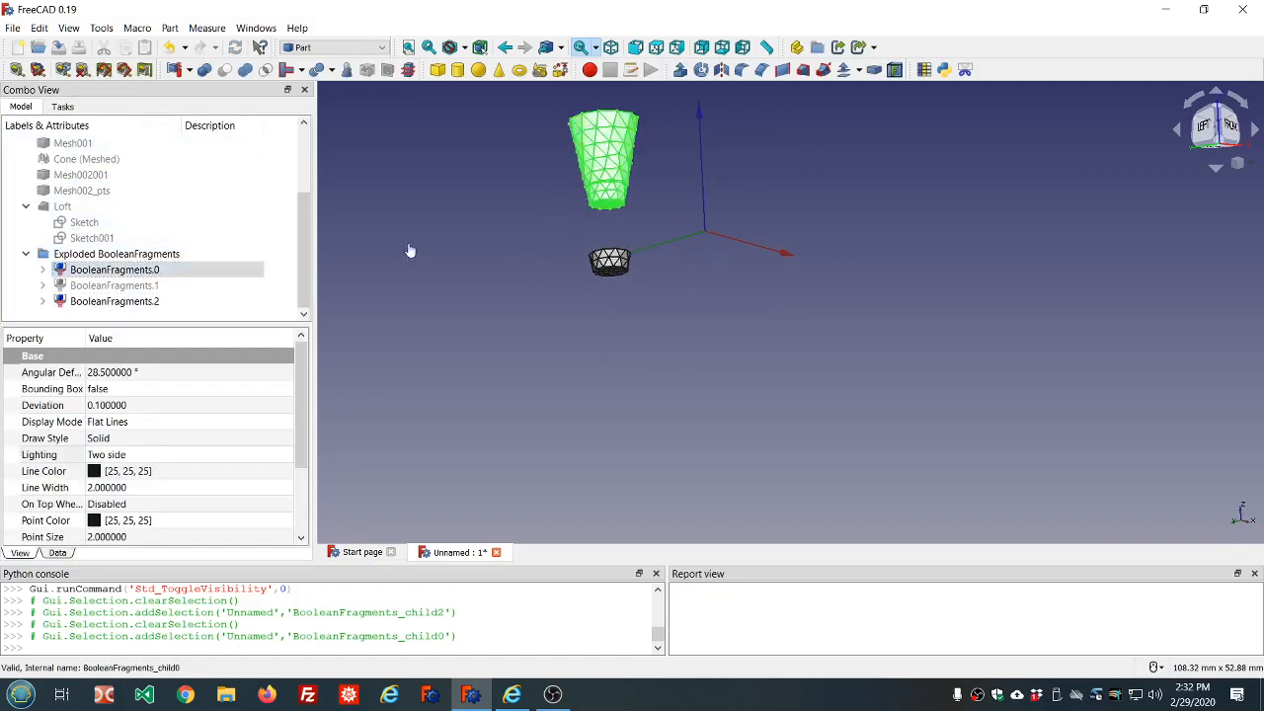
pyautogui.click(460, 230)
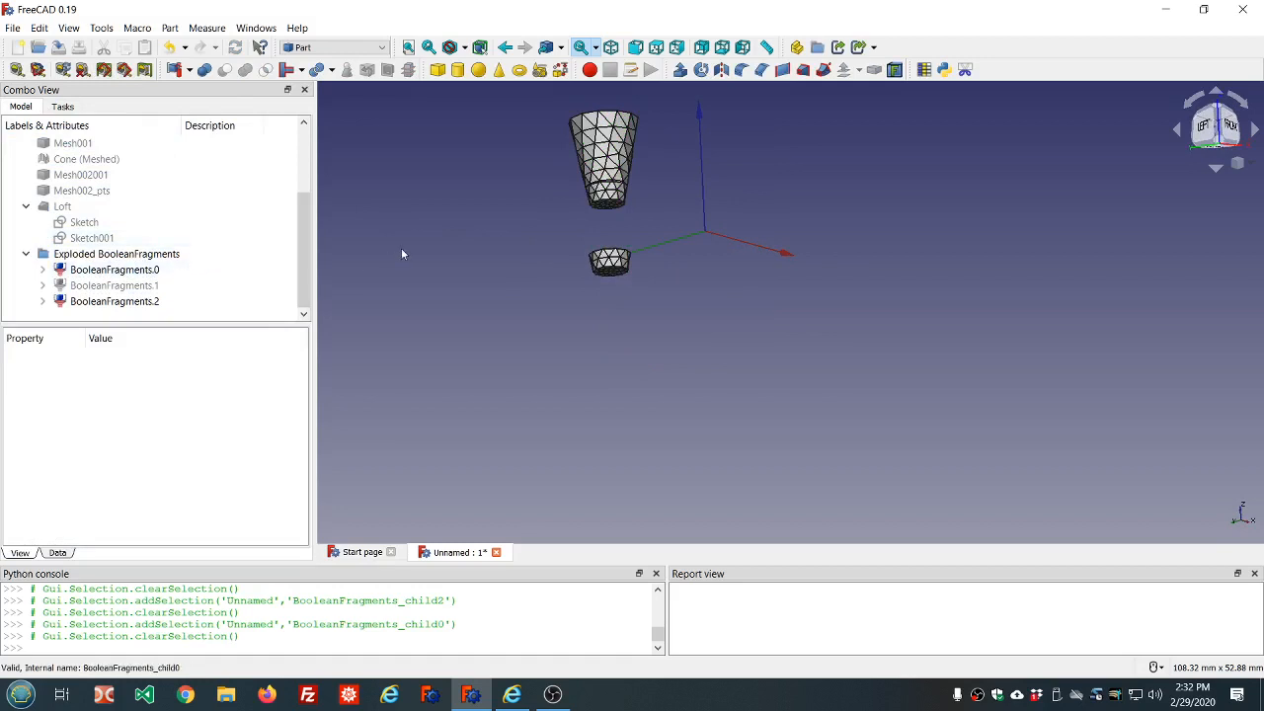
pyautogui.click(110, 287)
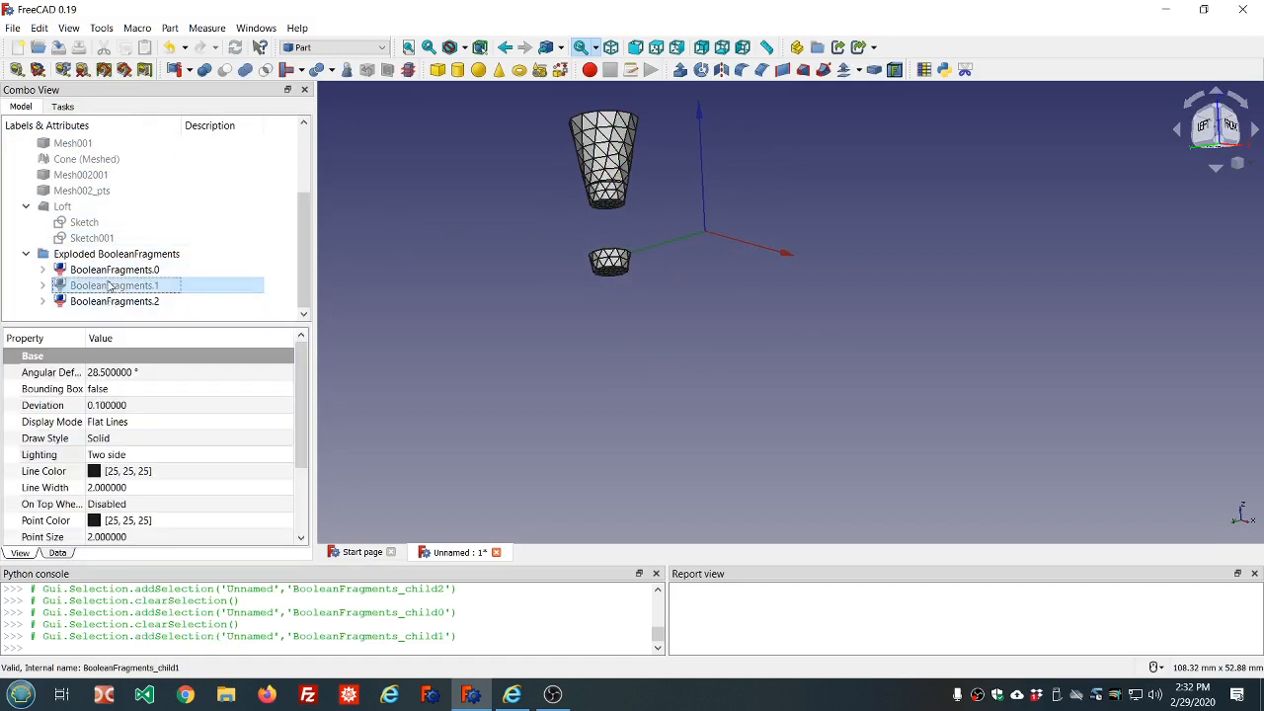
pyautogui.press('space')
pyautogui.press('space')
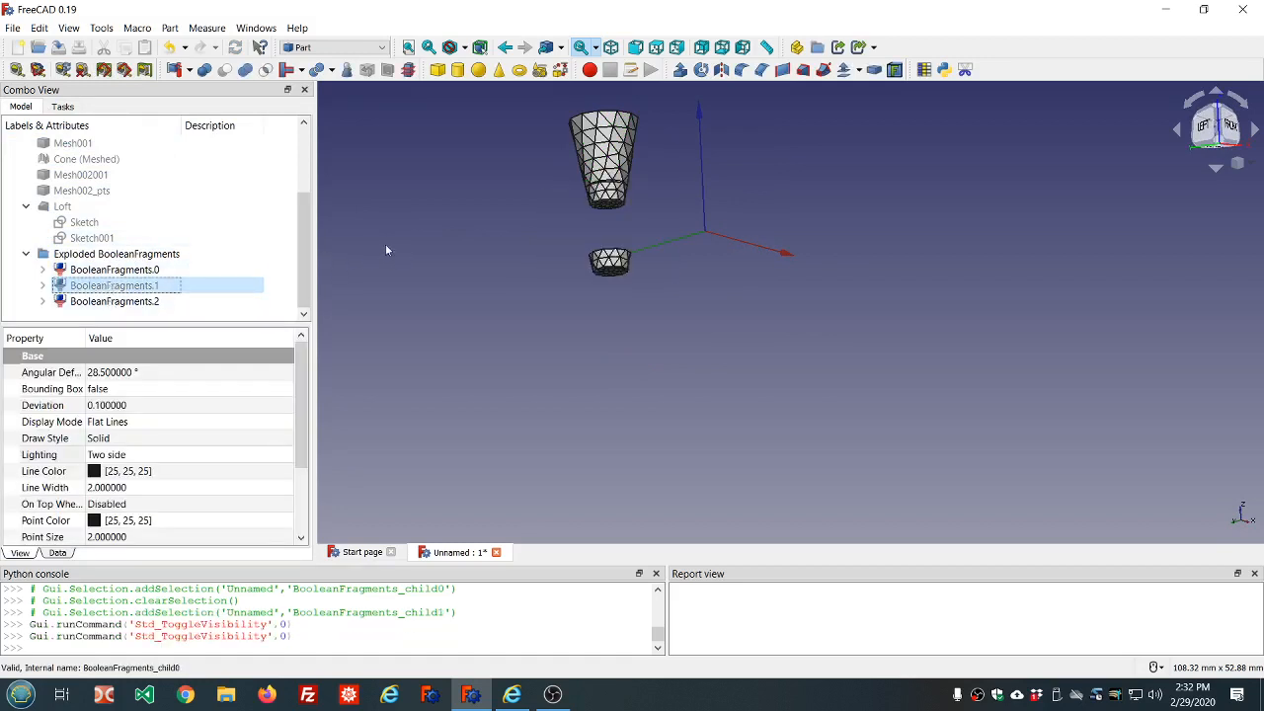
# Set the Z position of BooleanFragments.2 to -2 mm in its placement
pyautogui.click(113, 302)
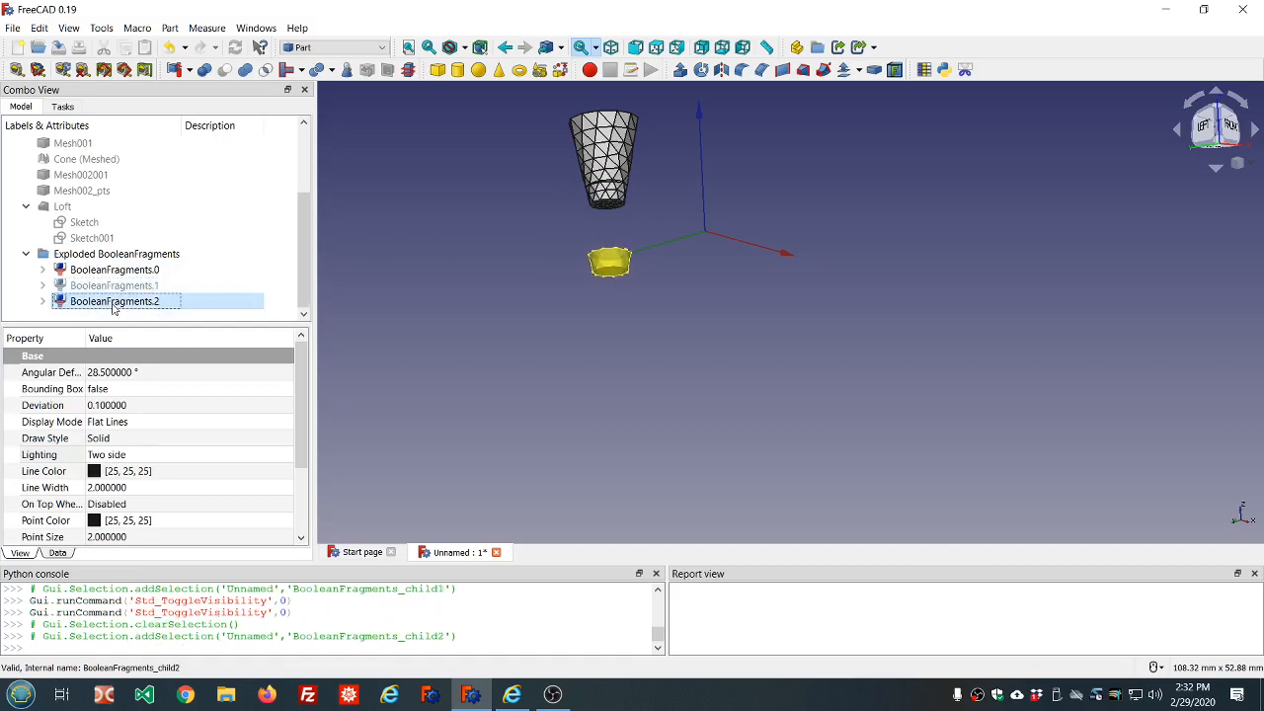
pyautogui.click(58, 554)
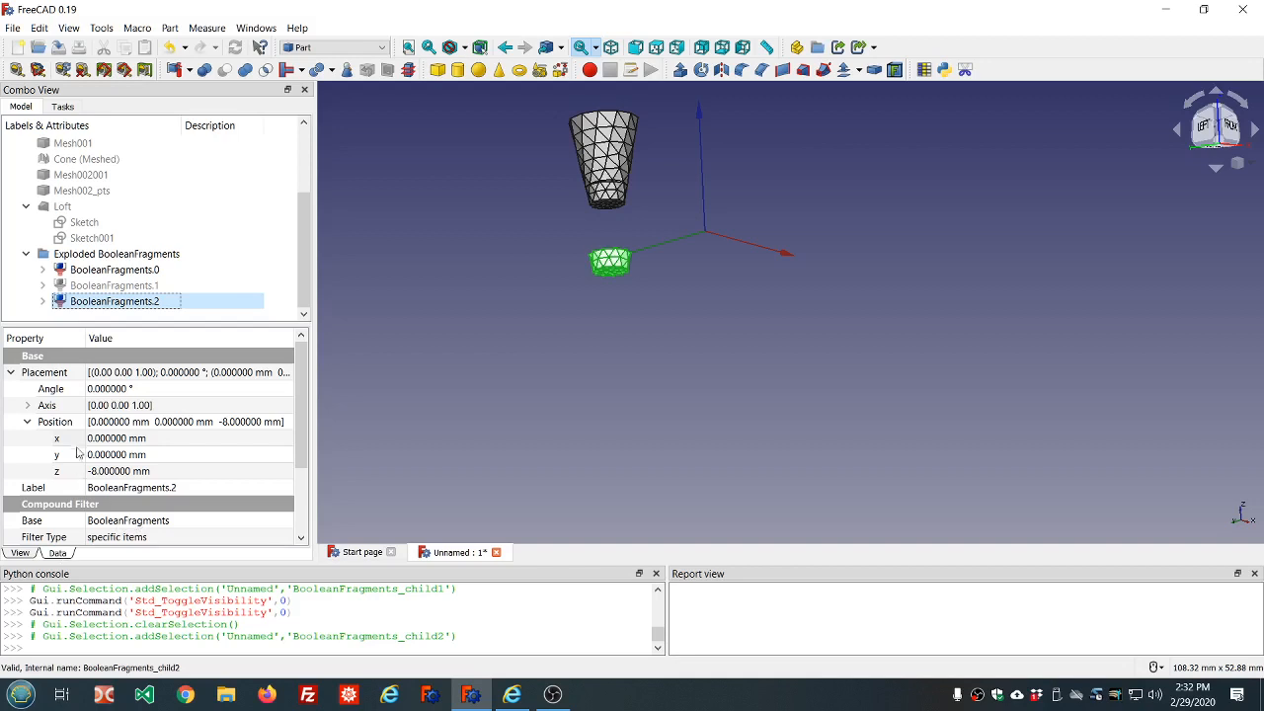
pyautogui.click(165, 471)
pyautogui.scroll(6, 165, 469)
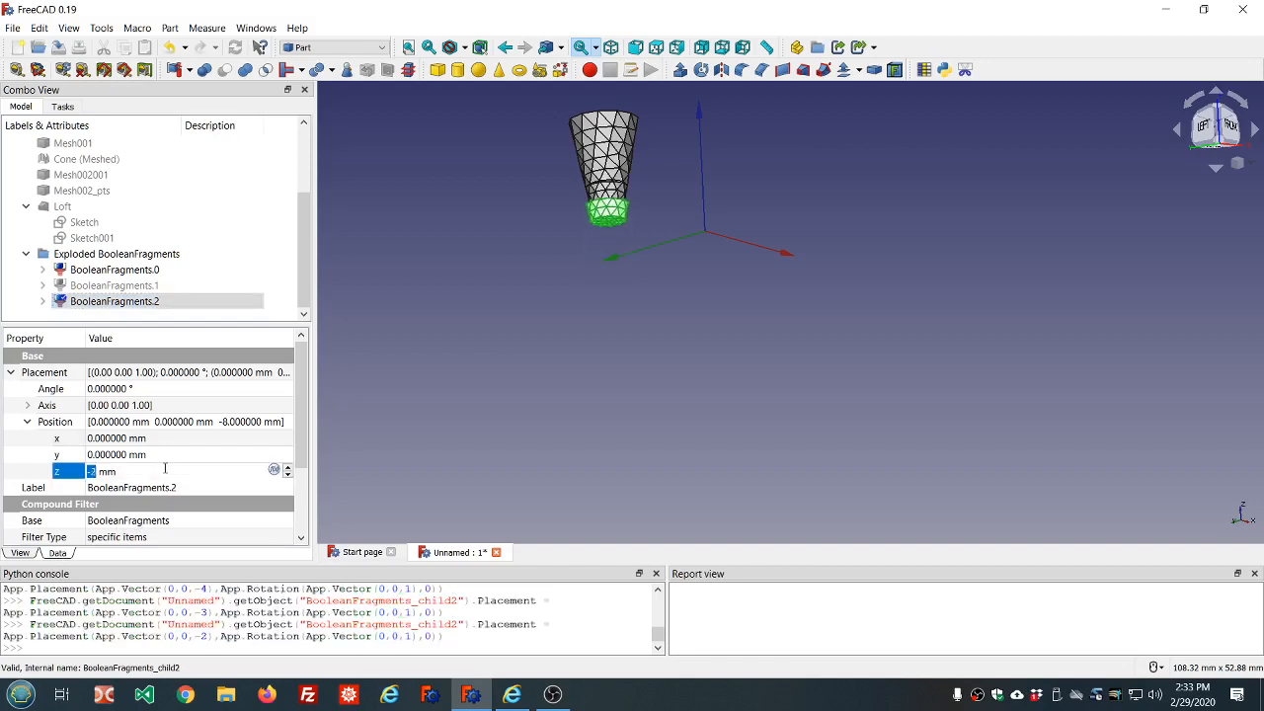
pyautogui.click(458, 359)
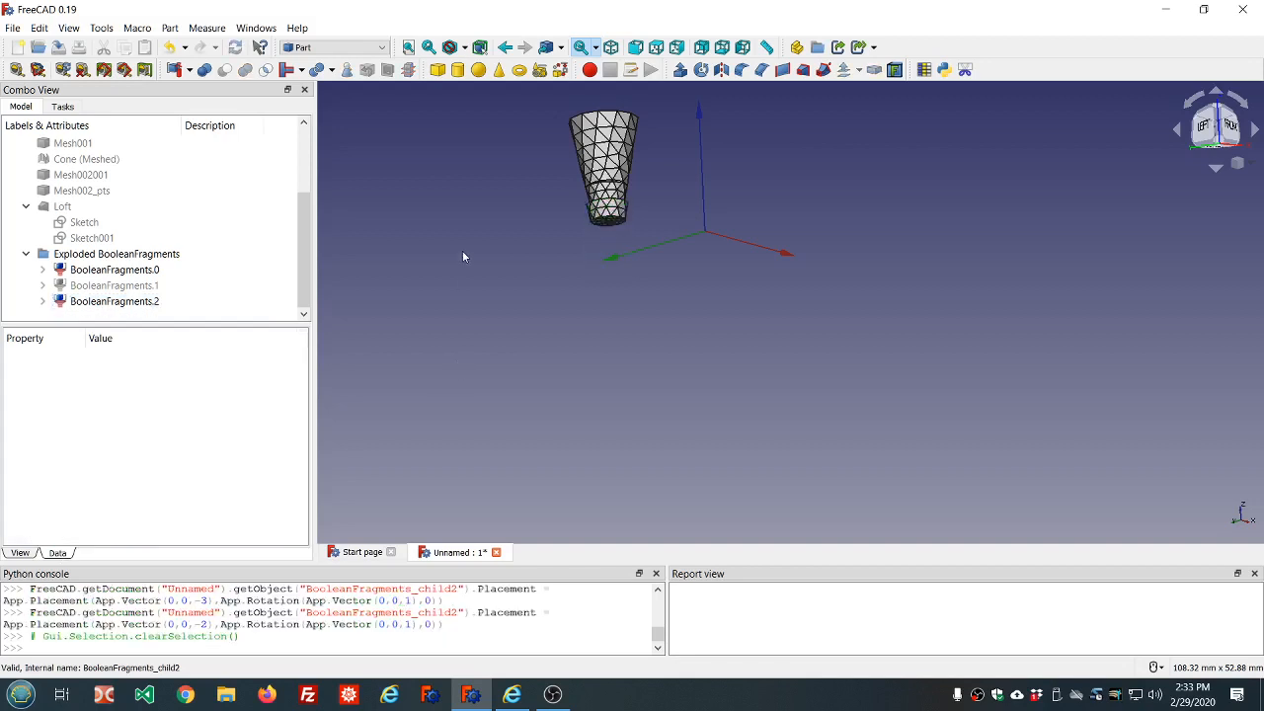
pyautogui.moveTo(463, 250)
pyautogui.mouseDown(button='middle')
pyautogui.moveTo(482, 294)
pyautogui.moveTo(476, 267)
pyautogui.mouseUp(button='middle')
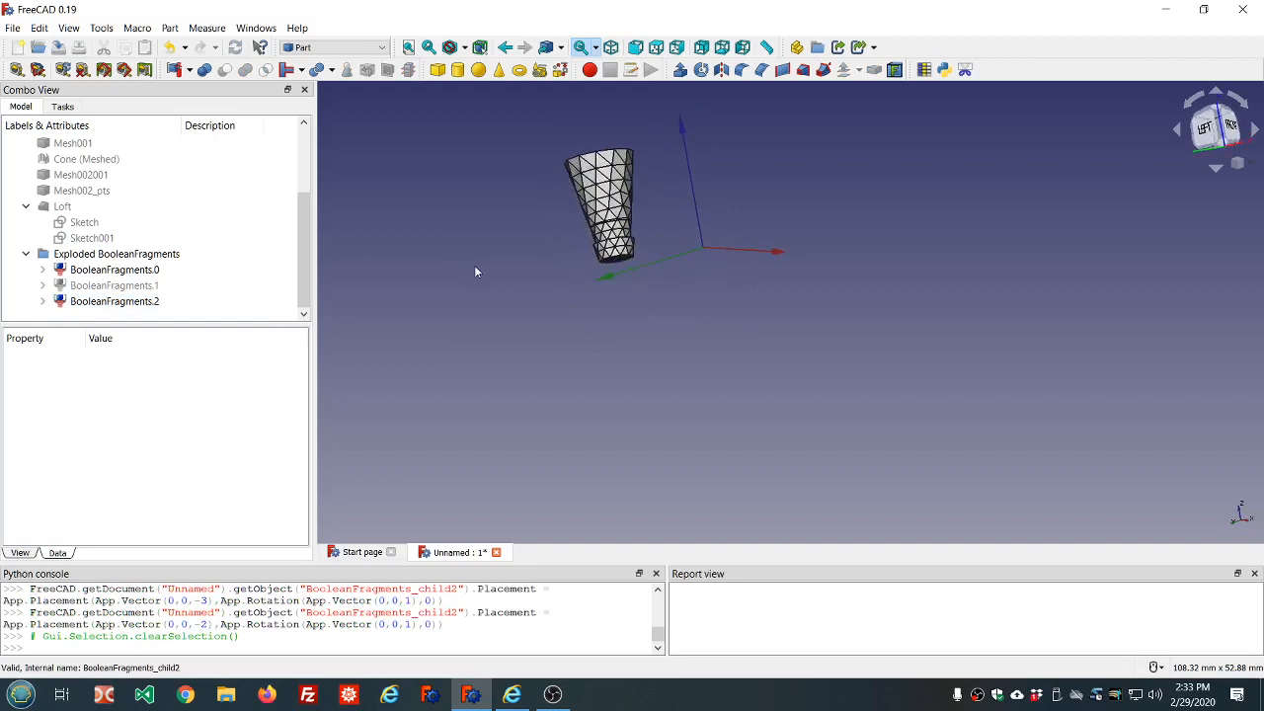
# Explode the BooleanFragments.0 piece into its separate components with Explode Compound
pyautogui.click(133, 304)
pyautogui.click(130, 271)
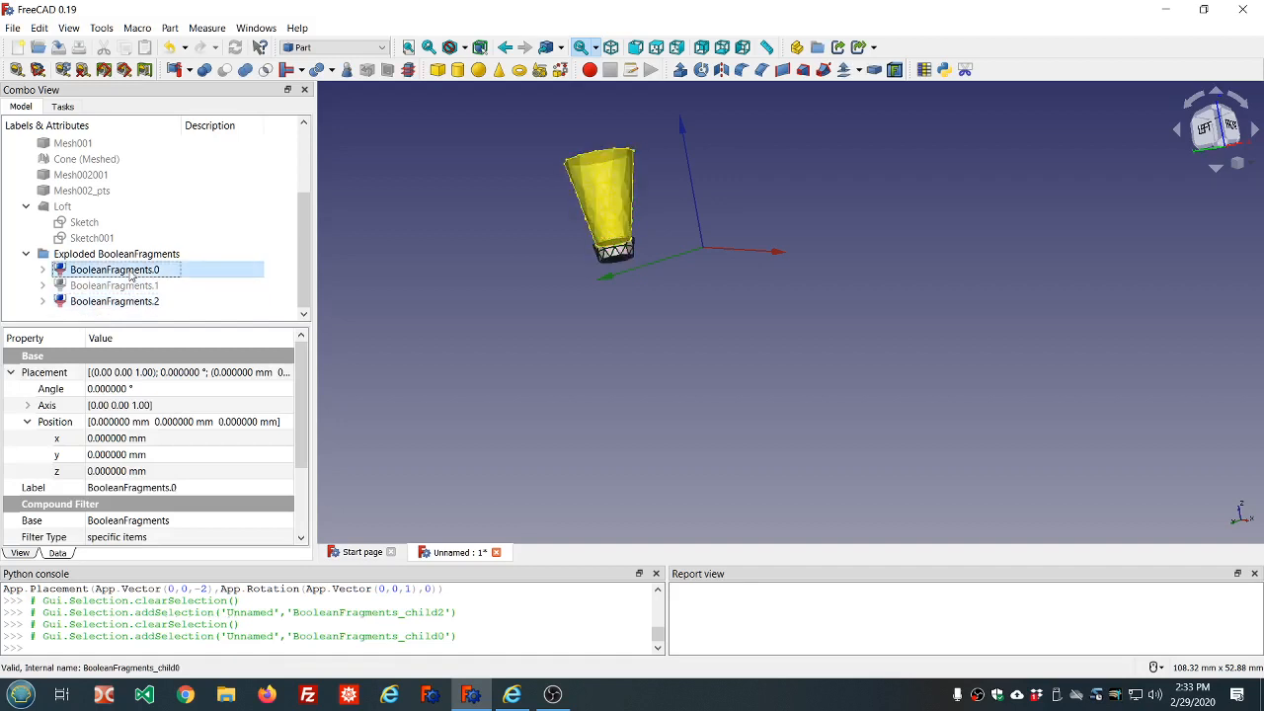
pyautogui.click(177, 71)
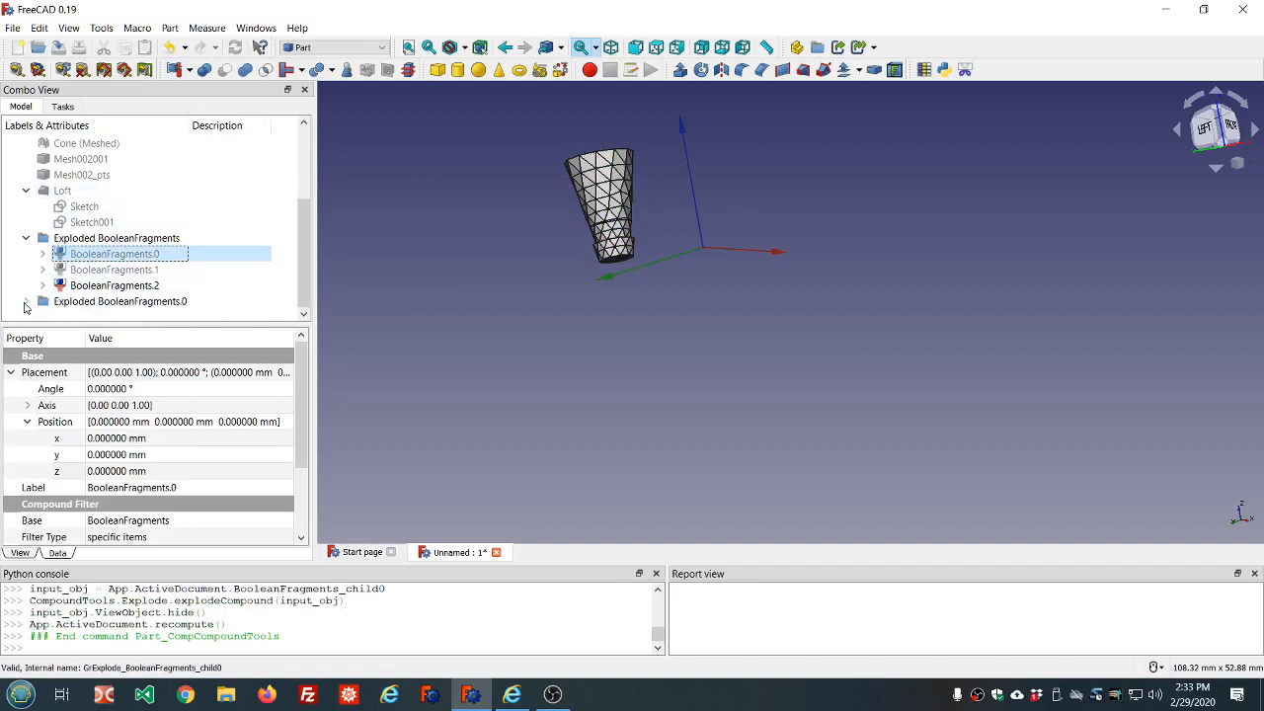
# Examine individual components of the exploded BooleanFragments.0, such as 0.0, 0.5, 0.7 and 0.18, and undo the explosion
pyautogui.click(26, 304)
pyautogui.scroll(-3, 223, 296)
pyautogui.click(150, 177)
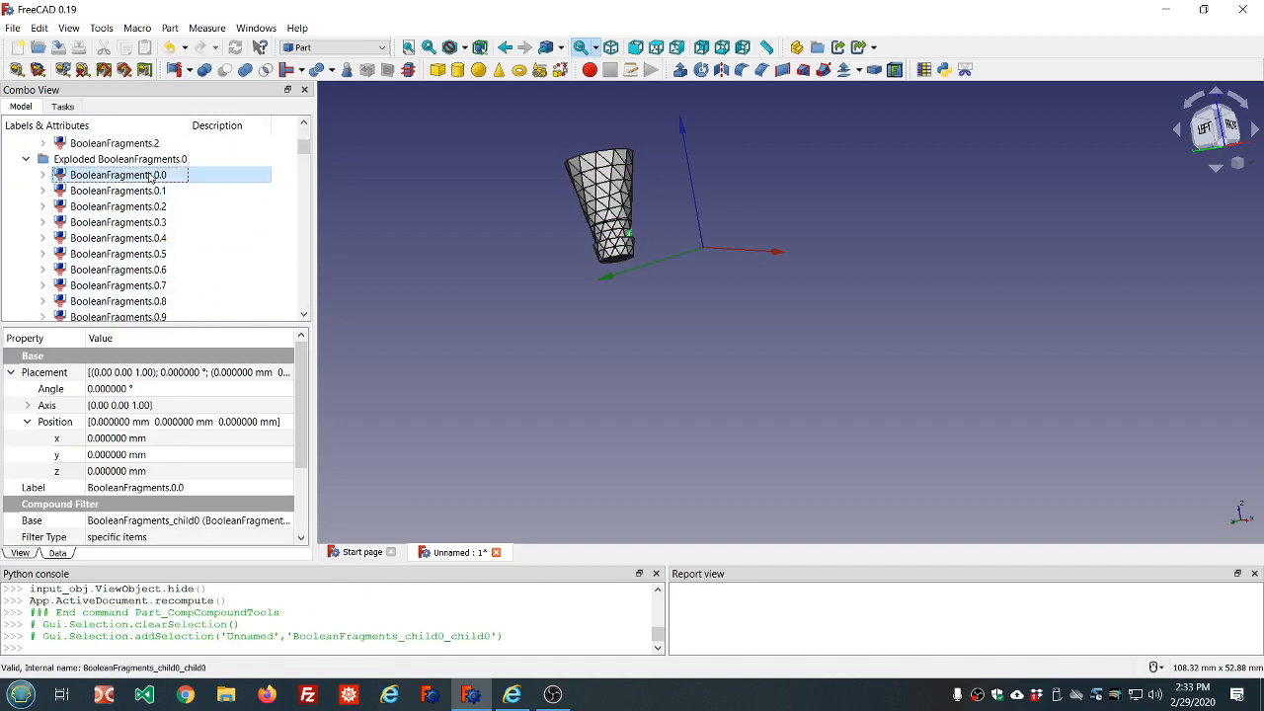
pyautogui.click(150, 191)
pyautogui.click(142, 254)
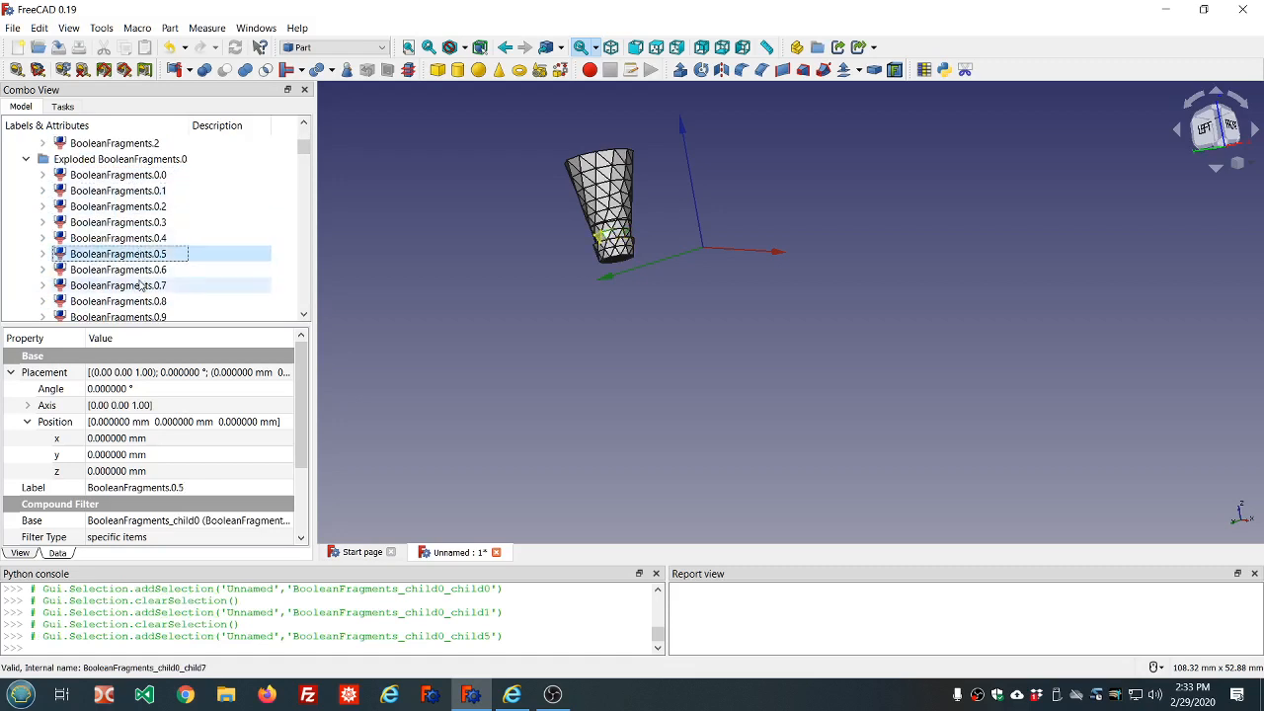
pyautogui.click(141, 285)
pyautogui.scroll(-3, 257, 266)
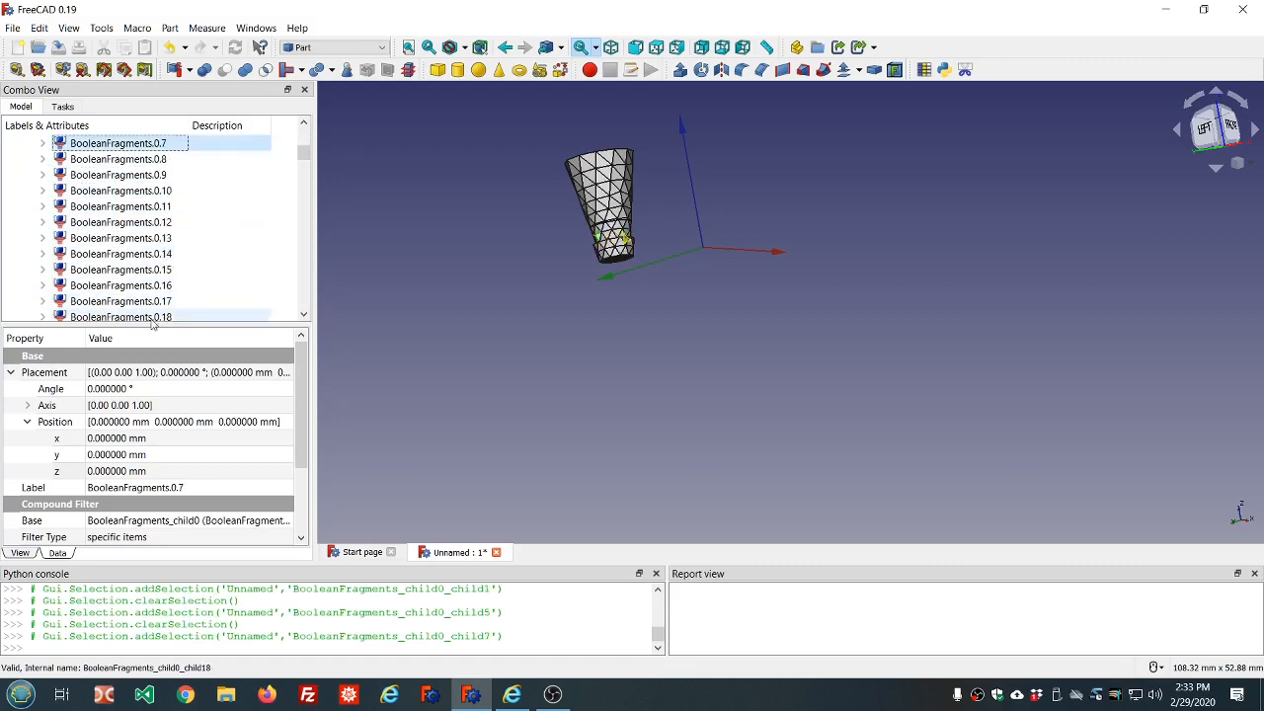
pyautogui.click(246, 316)
pyautogui.scroll(3, 525, 259)
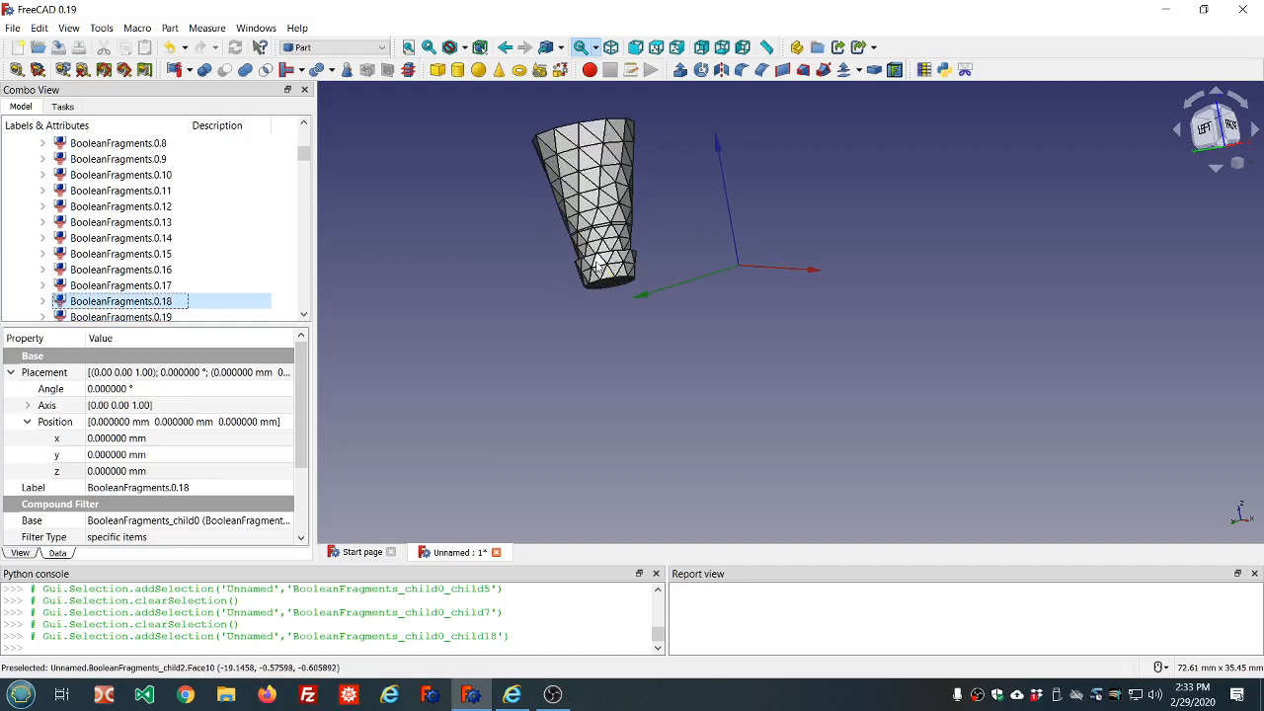
pyautogui.click(606, 268)
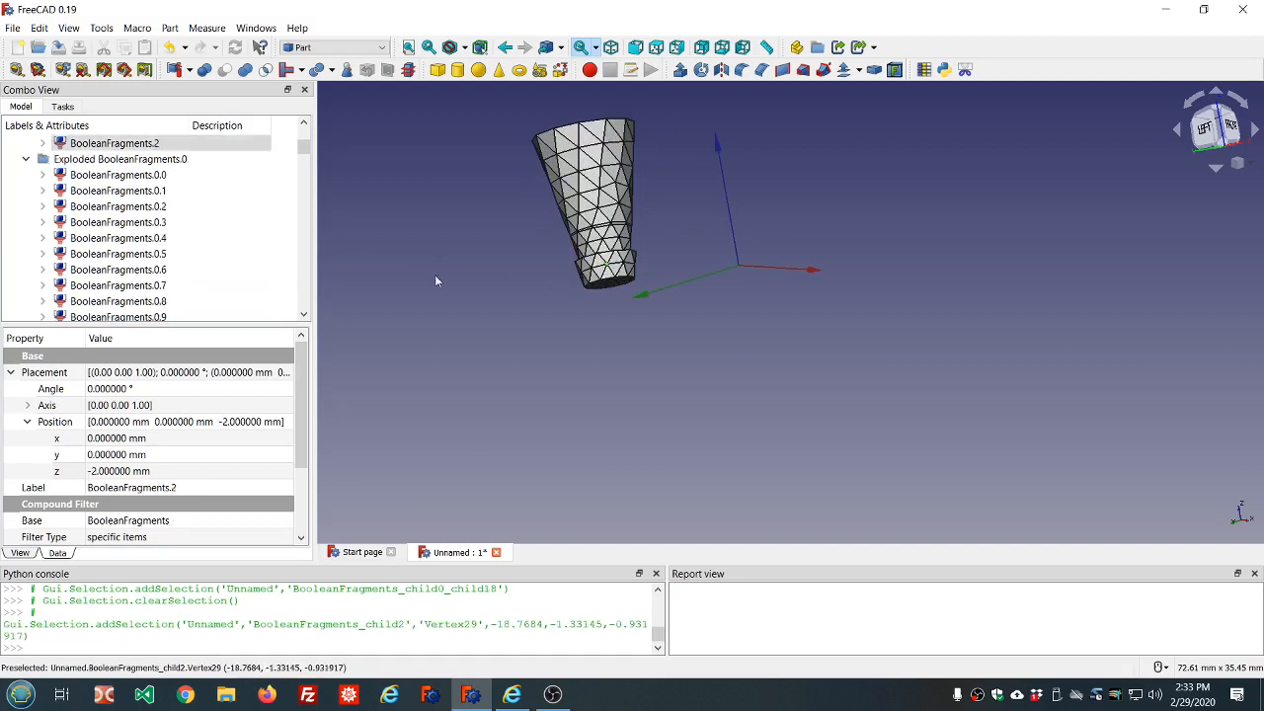
pyautogui.click(171, 50)
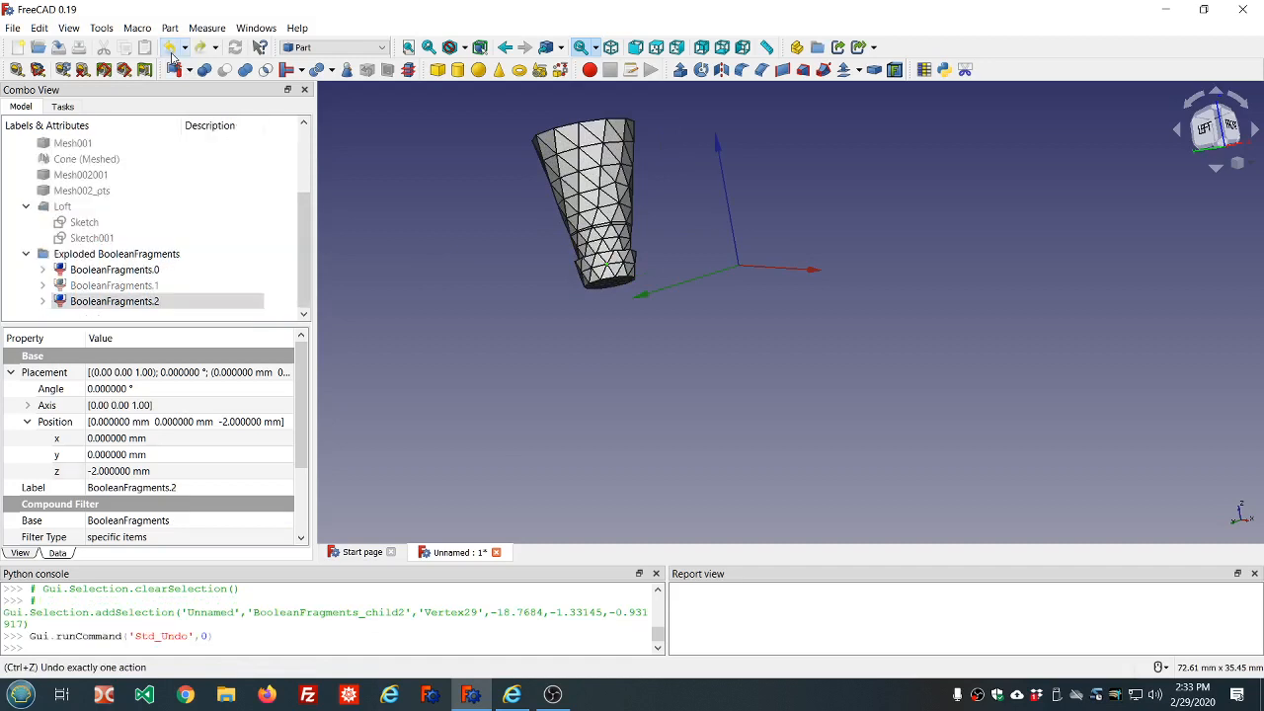
pyautogui.click(434, 271)
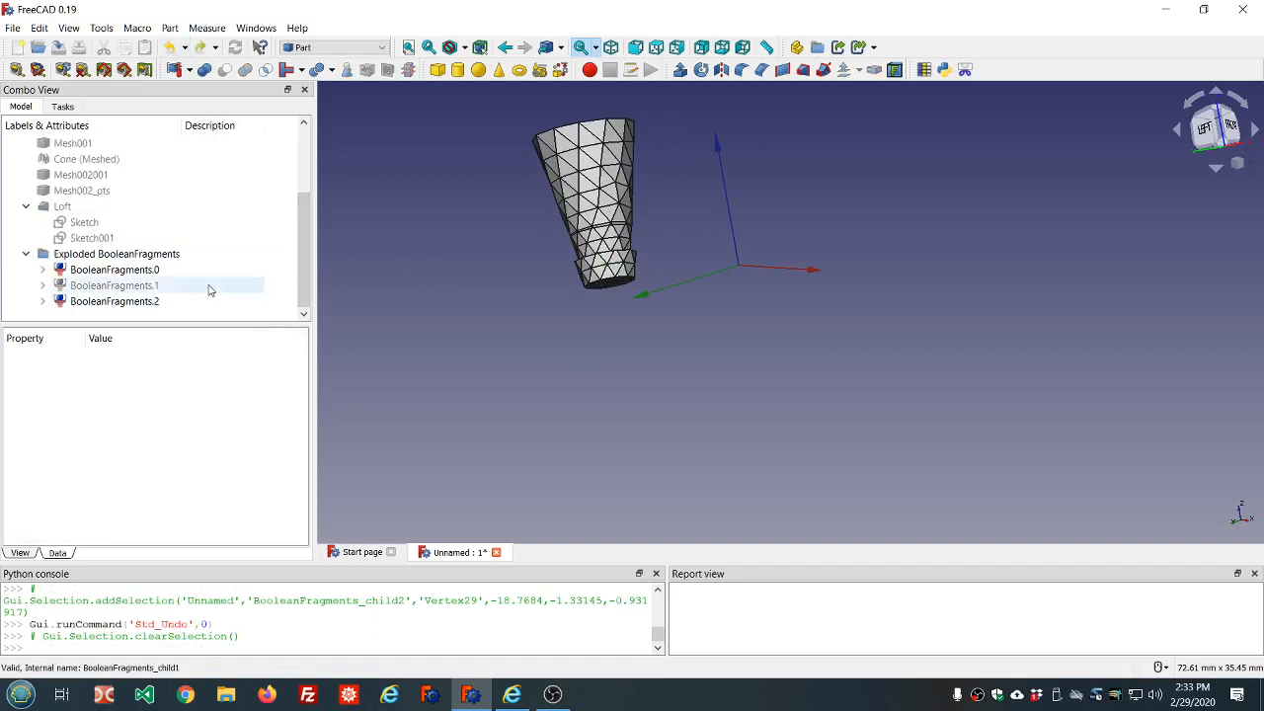
# Set the Z position of BooleanFragments.2 to 0 mm in its placement
pyautogui.click(118, 302)
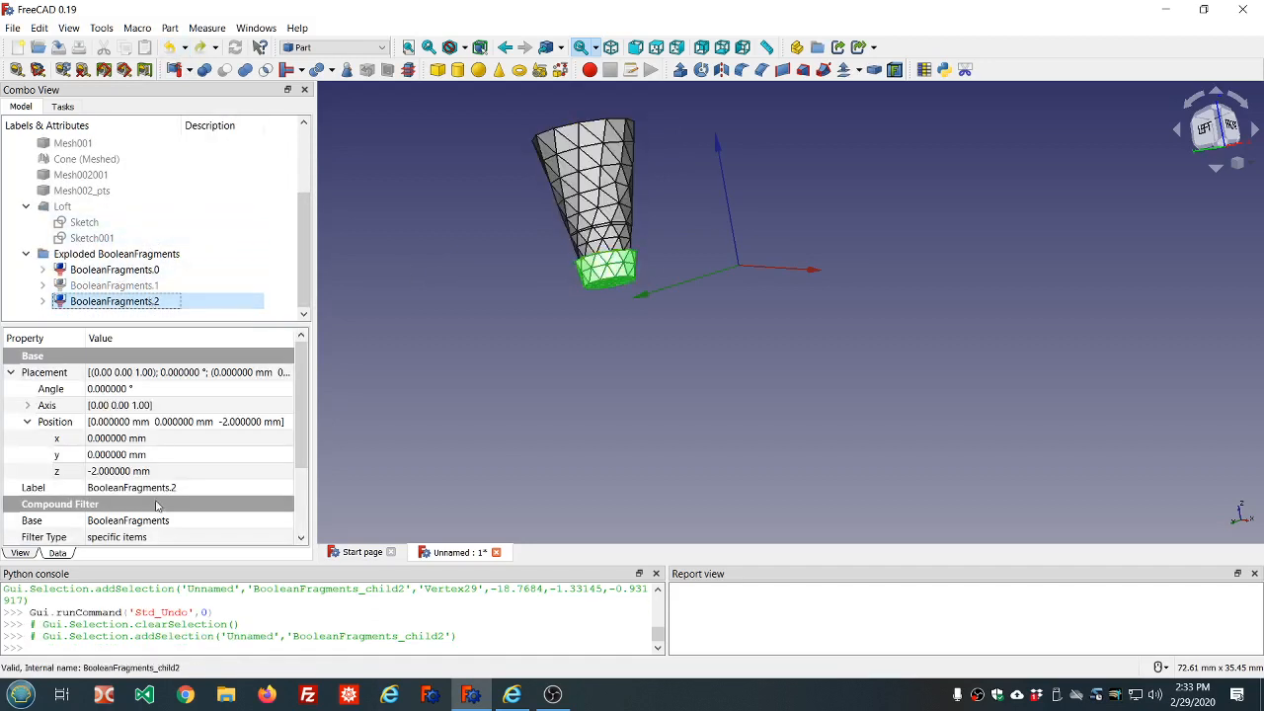
pyautogui.click(172, 472)
pyautogui.scroll(1, 173, 467)
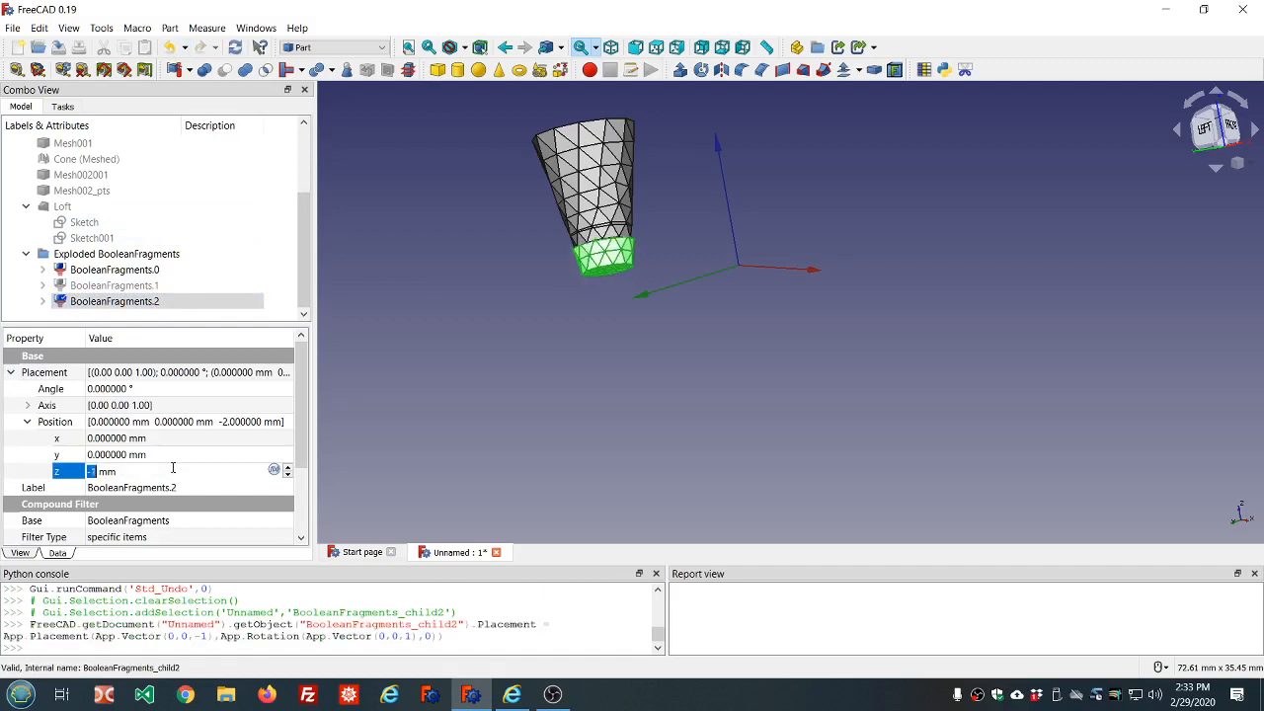
pyautogui.scroll(1, 173, 468)
pyautogui.click(442, 383)
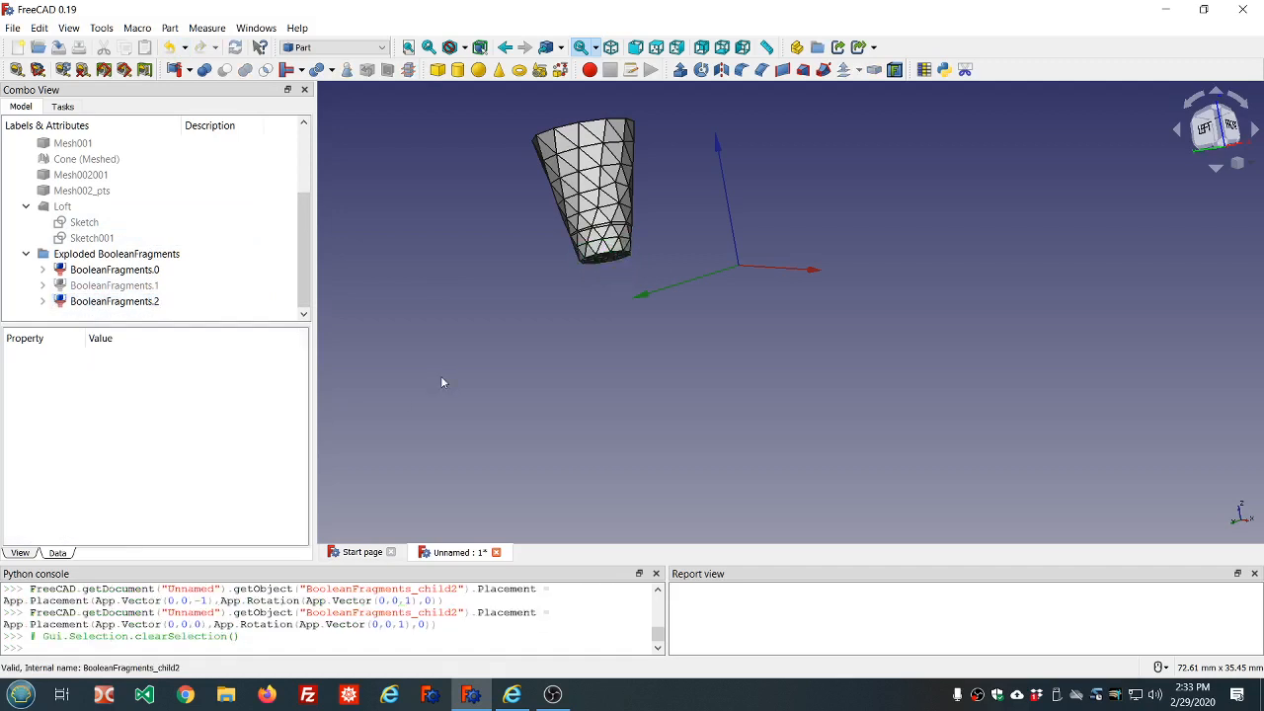
# Create a reversed copy of BooleanFragments.2 with Reverse shapes
pyautogui.click(172, 301)
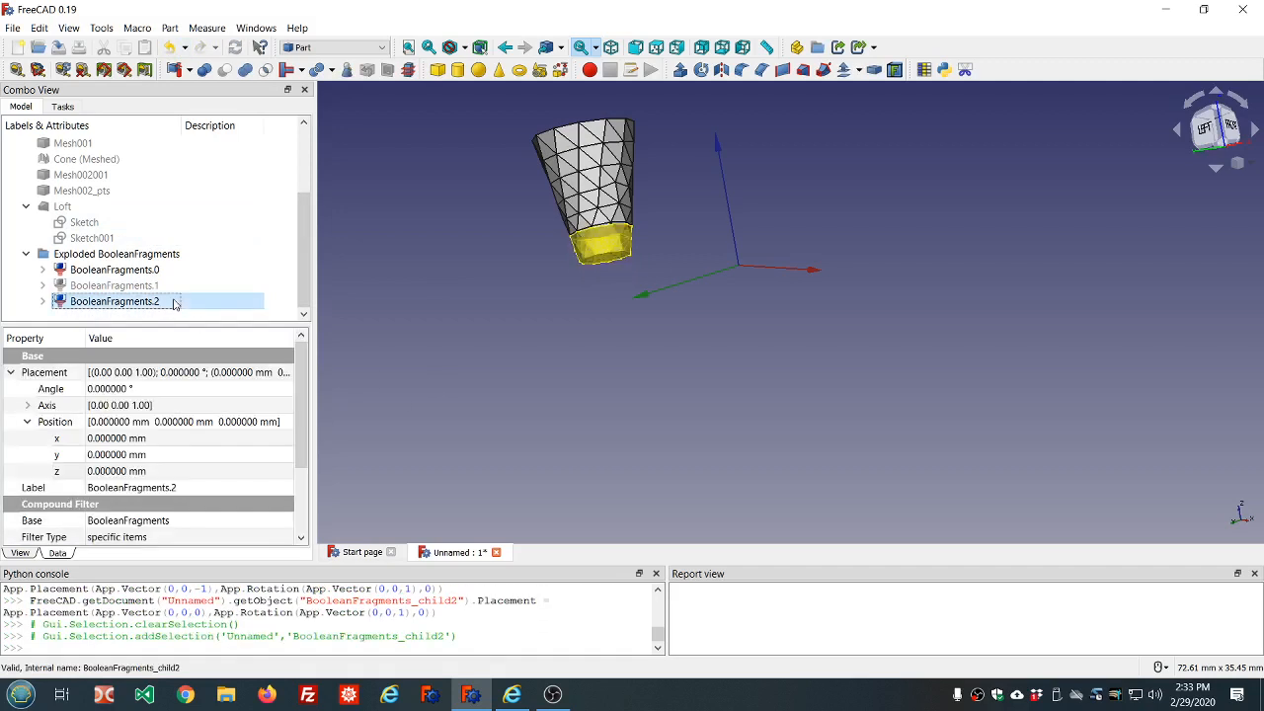
pyautogui.click(170, 28)
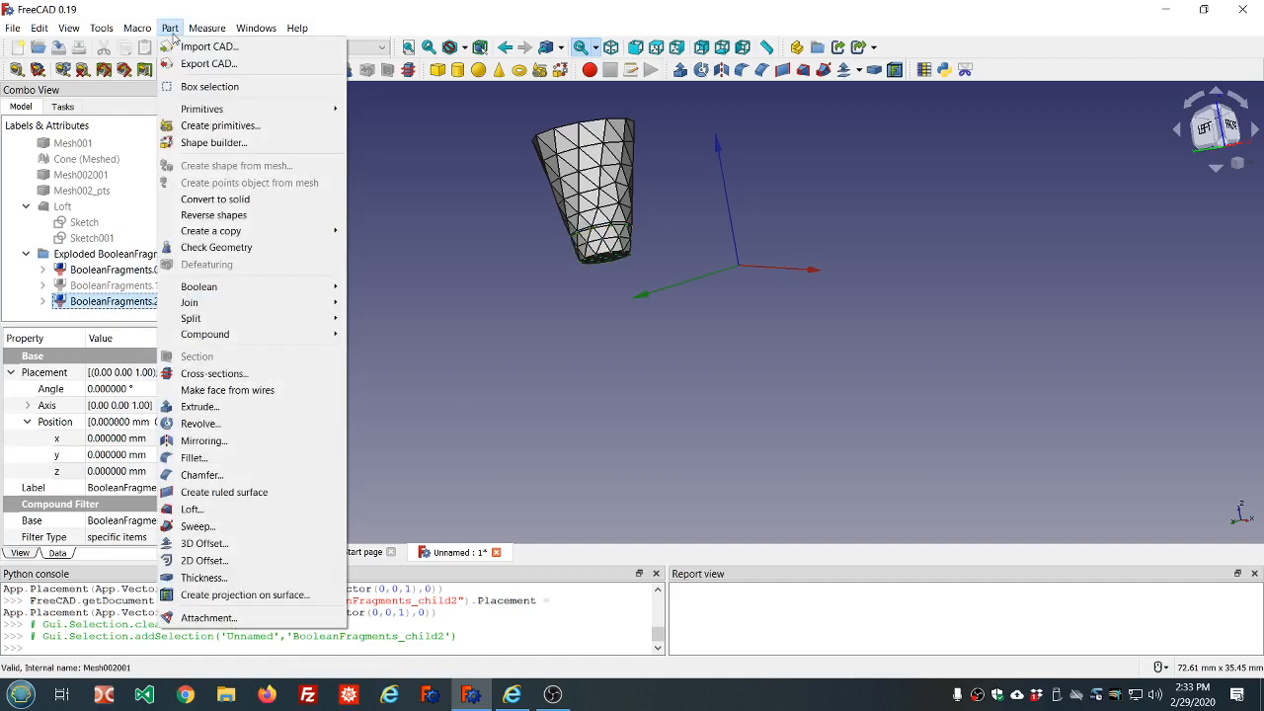
pyautogui.click(211, 215)
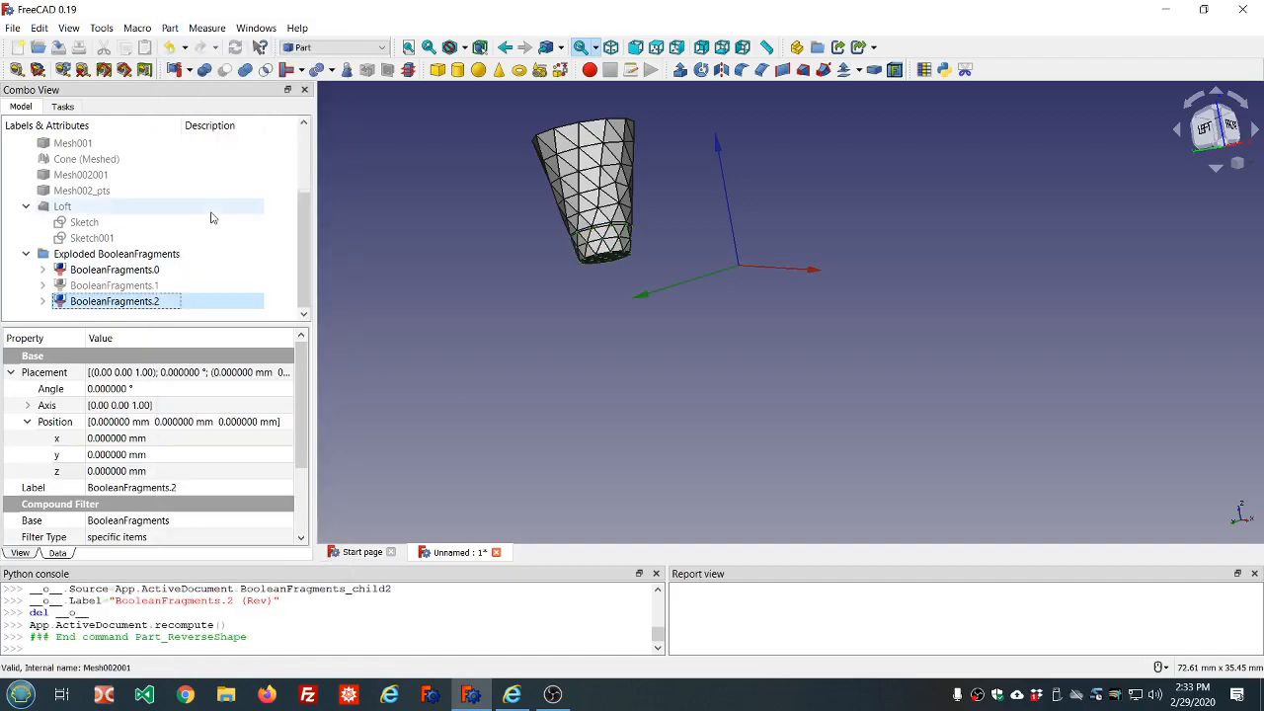
pyautogui.click(451, 253)
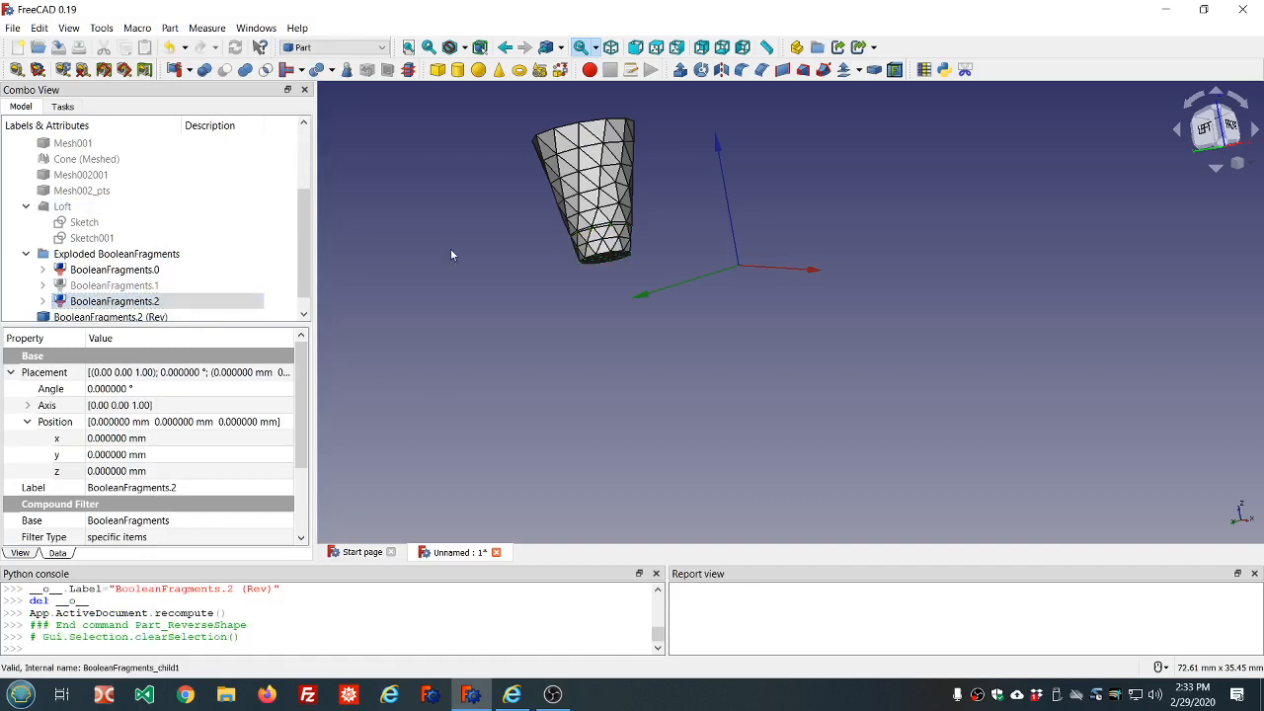
# Try to fuse BooleanFragments.0 with the reversed copy of BooleanFragments.2, and undo the fusion
pyautogui.click(178, 275)
pyautogui.scroll(-1, 175, 277)
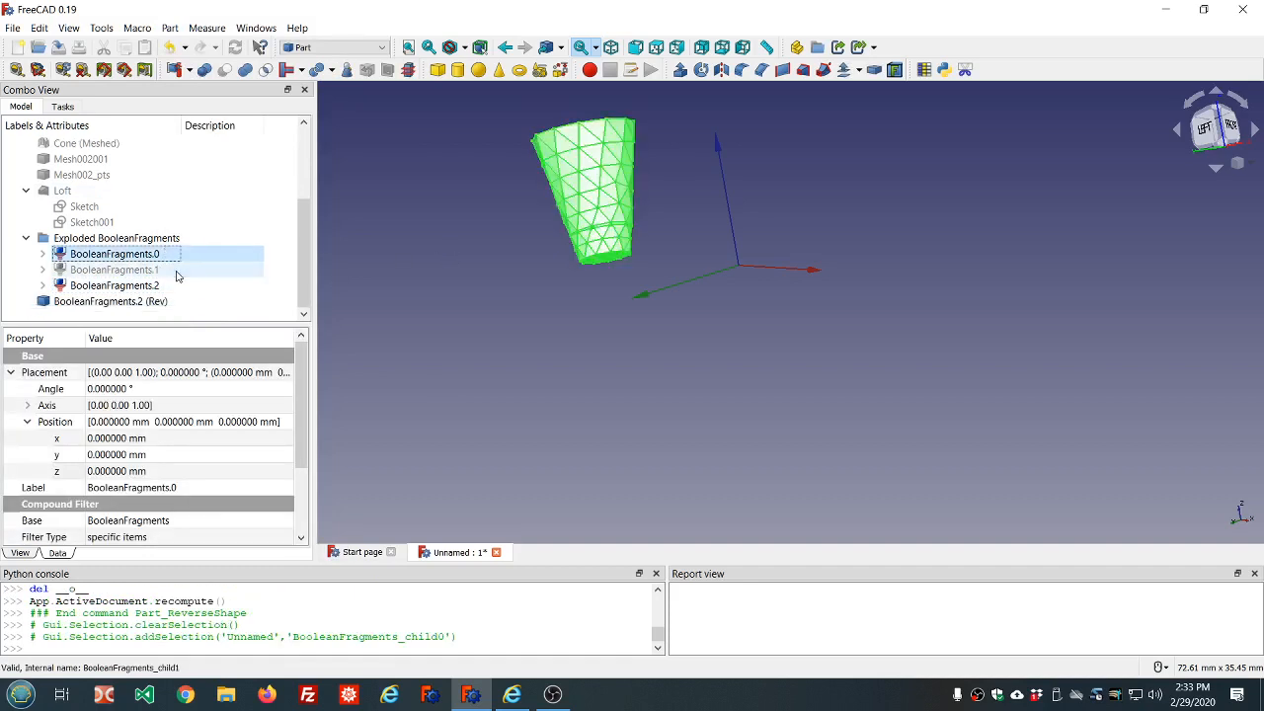
pyautogui.keyDown('ctrl'); pyautogui.click(151, 301); pyautogui.keyUp('ctrl')
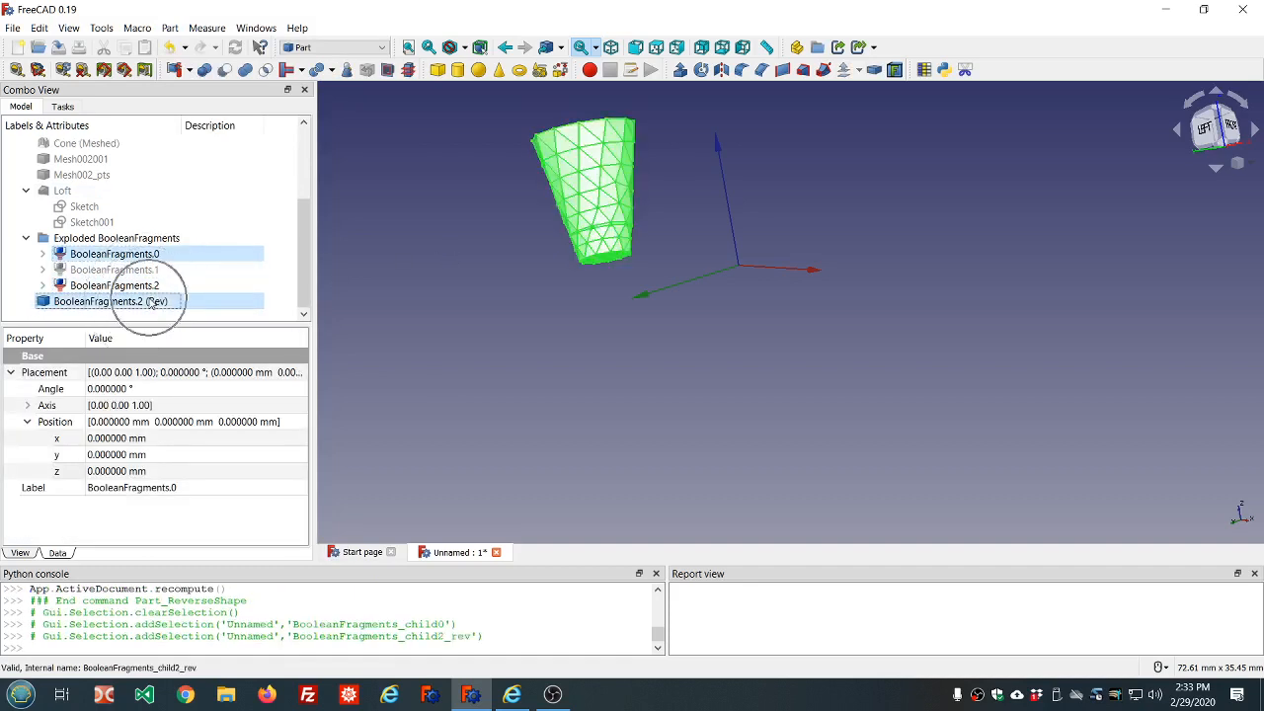
pyautogui.click(245, 71)
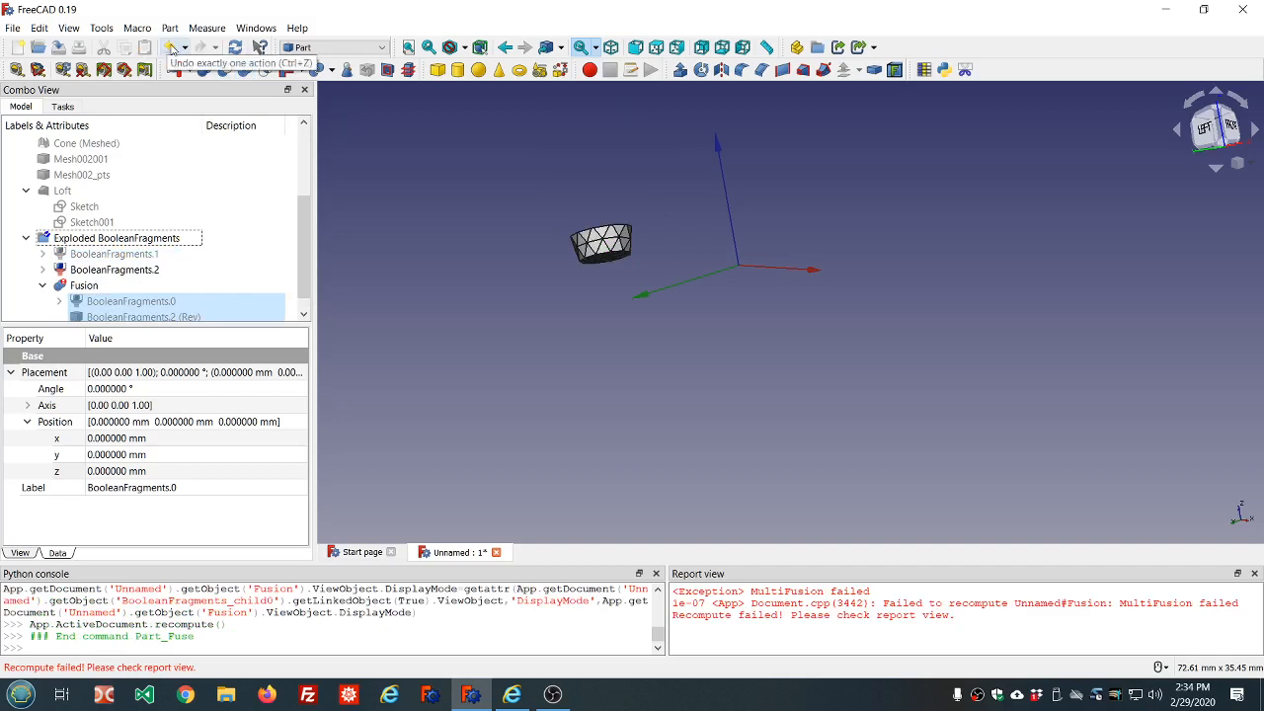
pyautogui.click(171, 48)
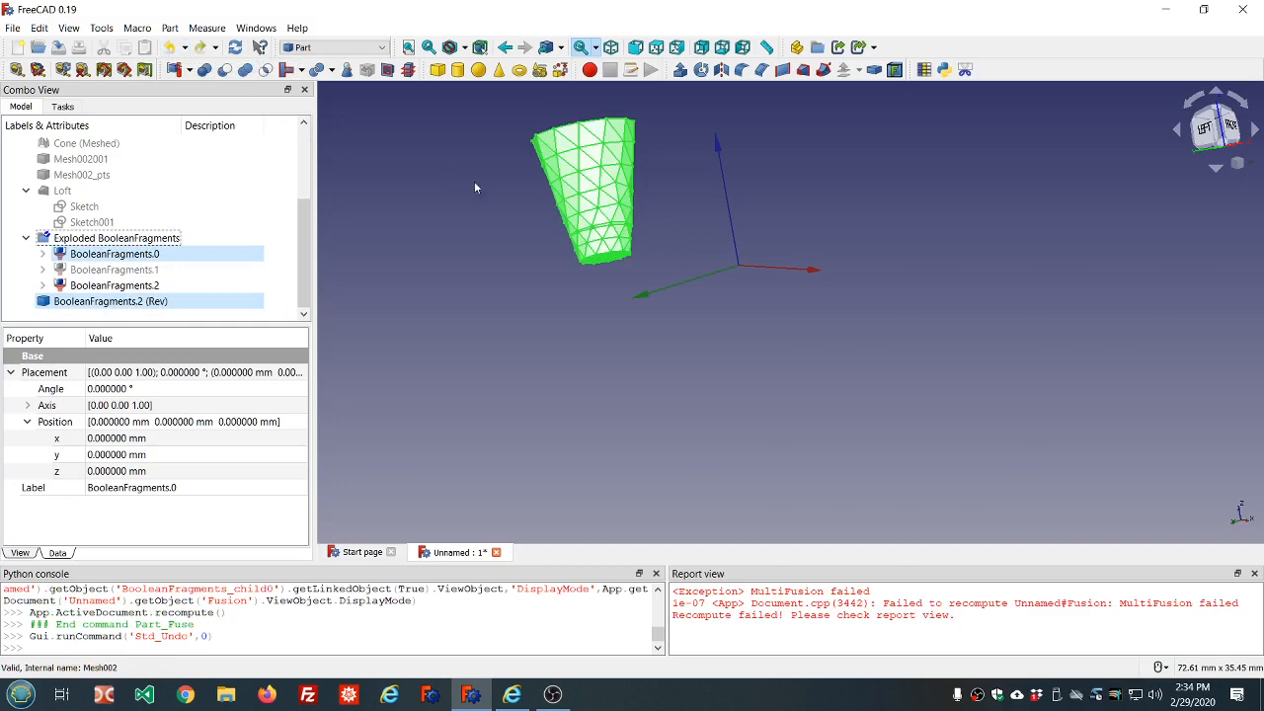
# Inspect the joint between the upper and lower pieces, and delete the reversed copy of BooleanFragments.2
pyautogui.moveTo(474, 187); pyautogui.dragTo(526, 214, button='middle')
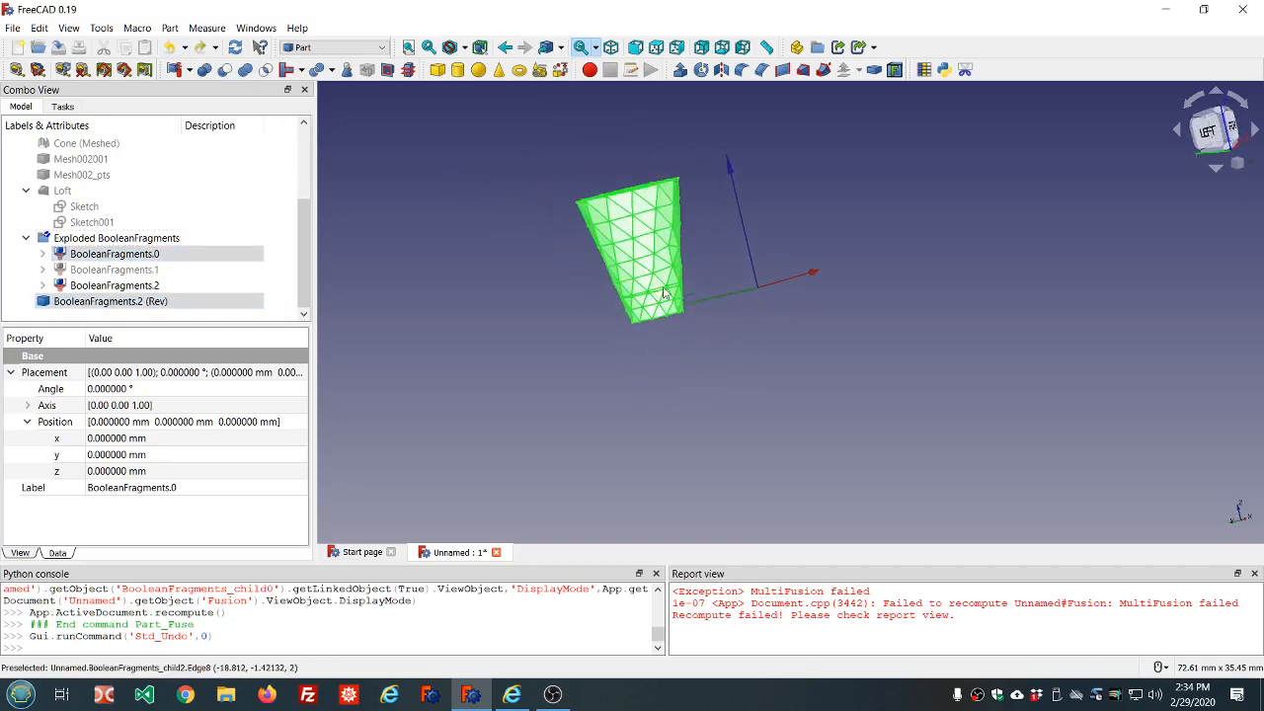
pyautogui.scroll(5, 678, 253)
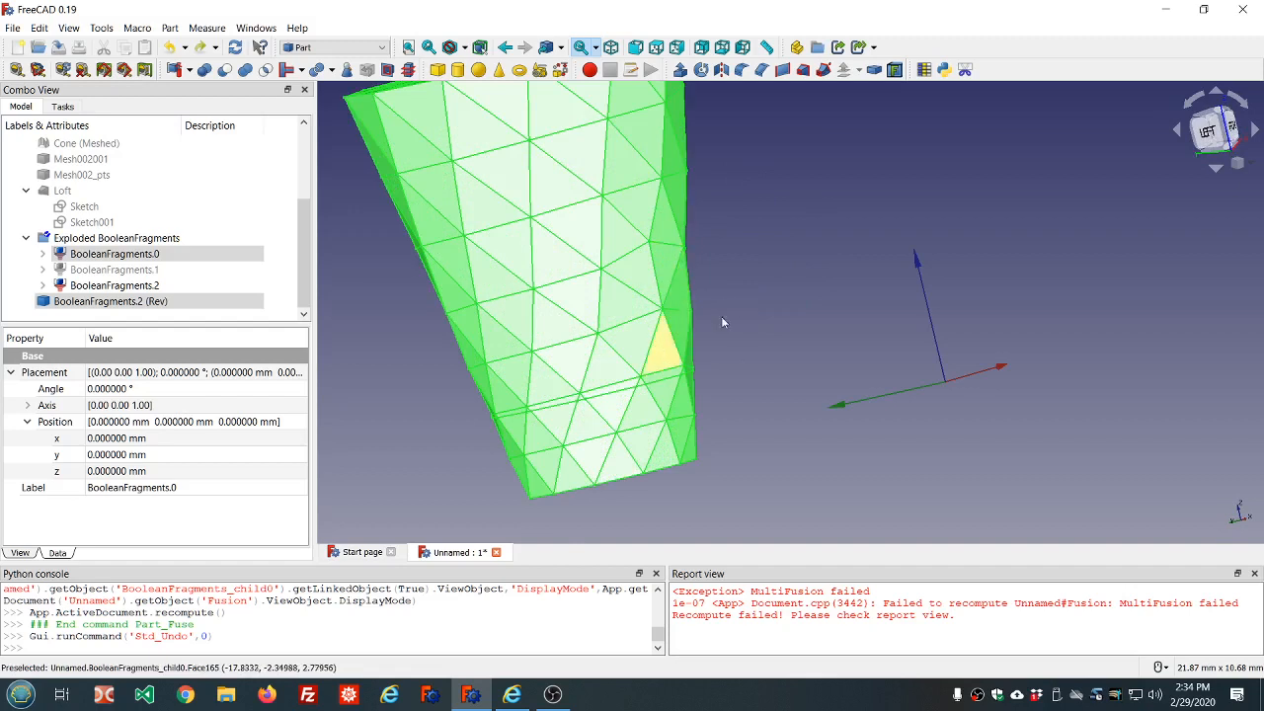
pyautogui.moveTo(731, 314); pyautogui.dragTo(752, 297, button='middle')
pyautogui.scroll(-2, 751, 297)
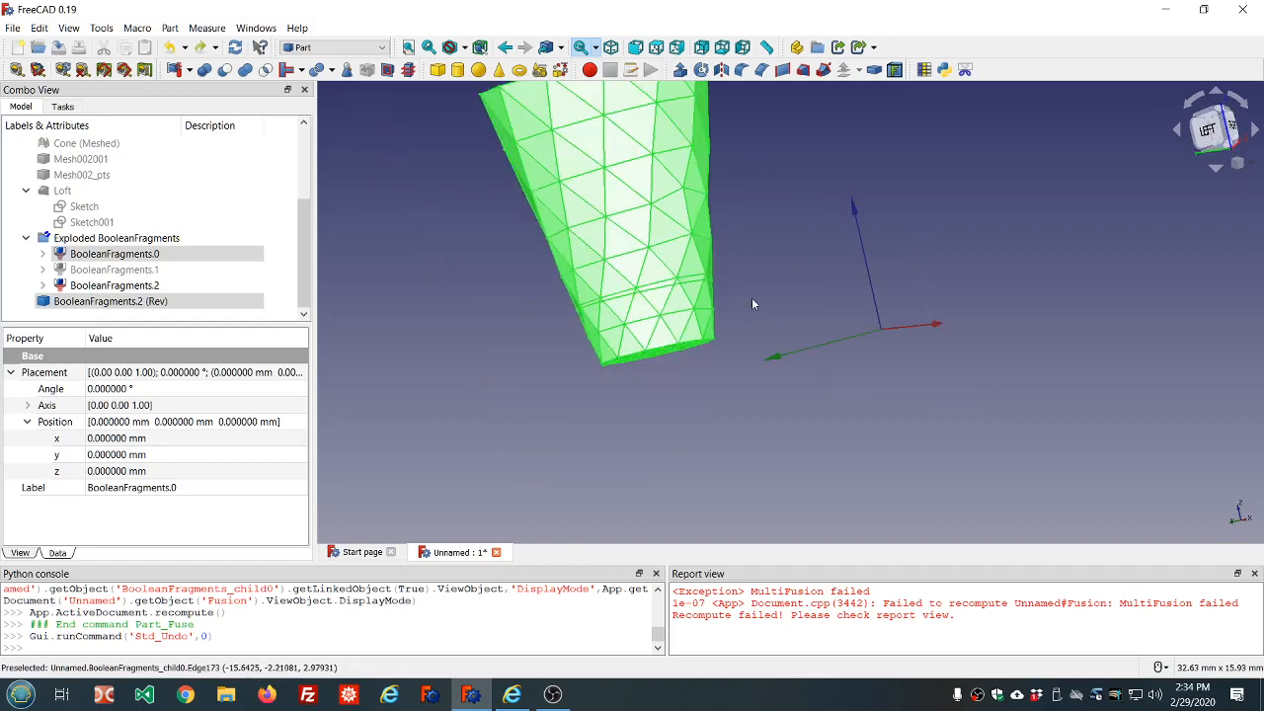
pyautogui.scroll(-2, 570, 310)
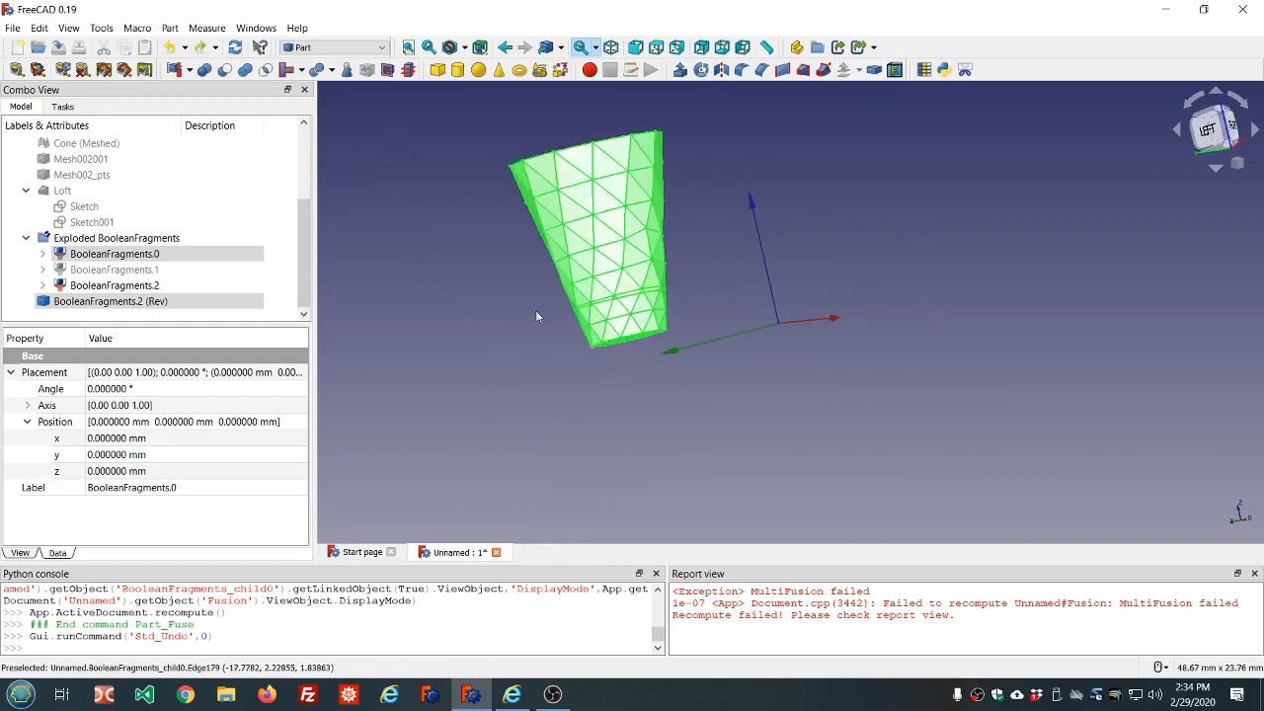
pyautogui.click(126, 287)
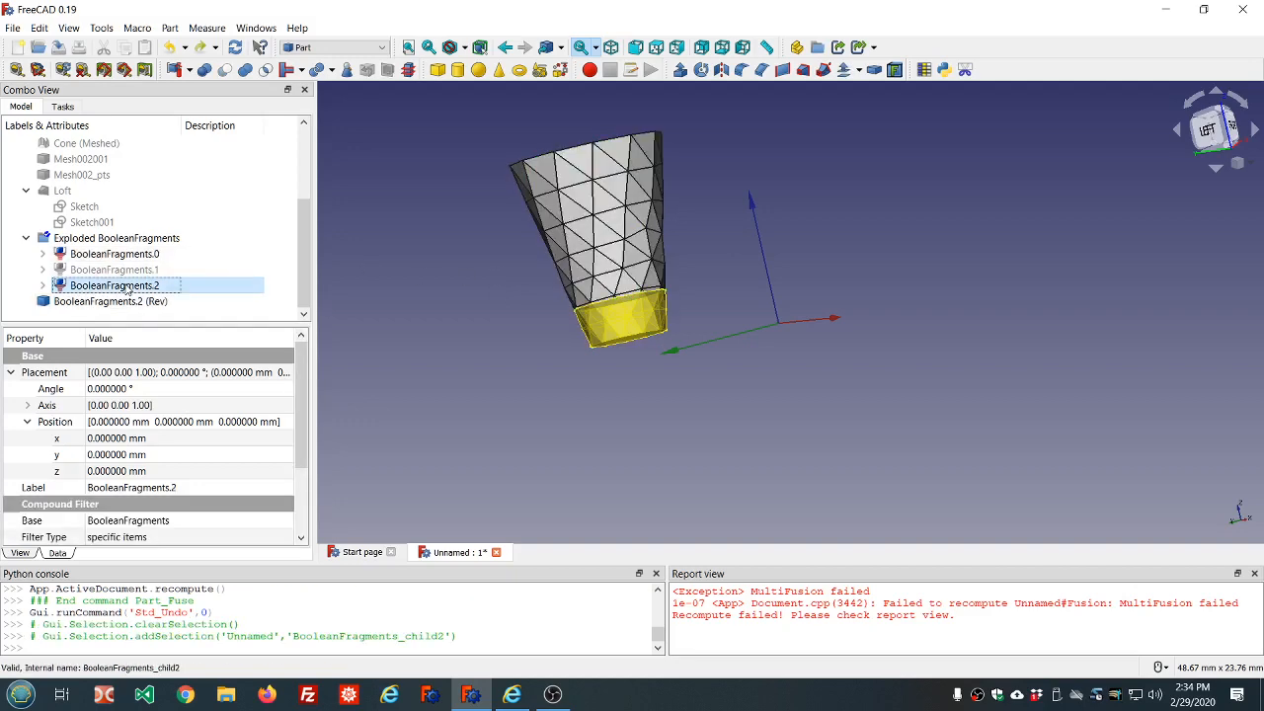
pyautogui.click(134, 302)
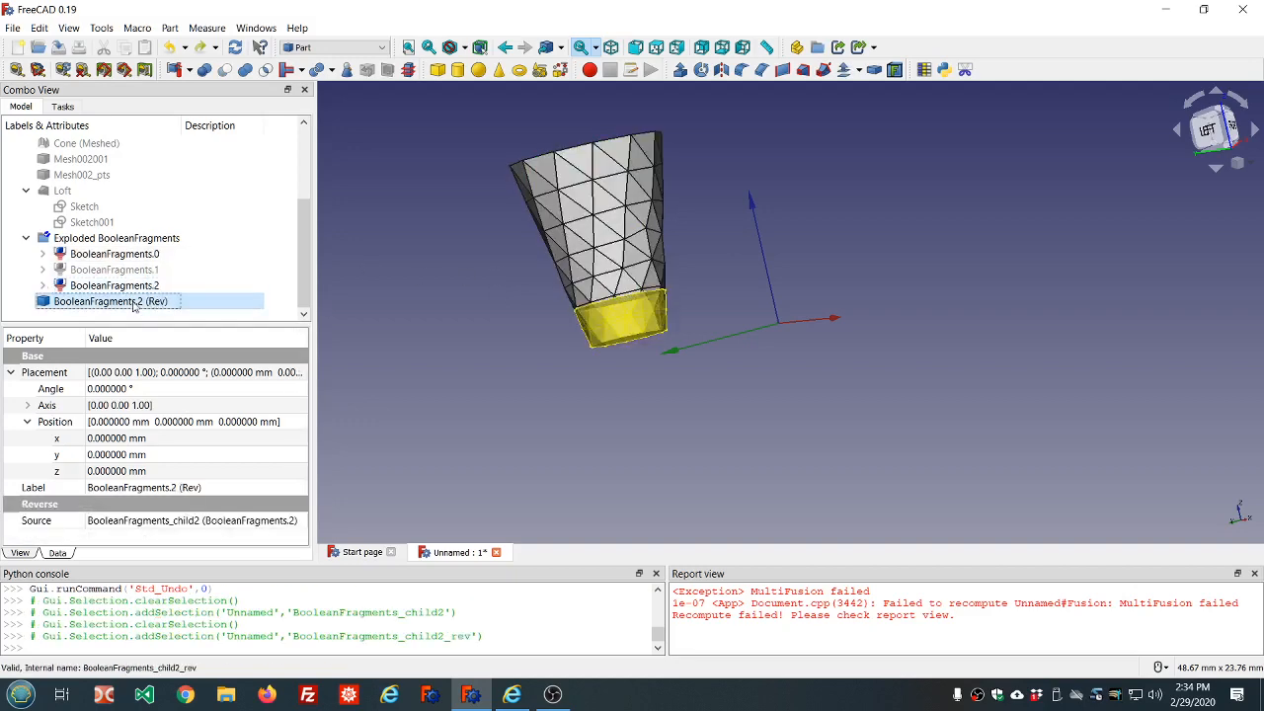
pyautogui.press('Delete')
# Examine the three fragments by highlighting each one and toggling the visibility of BooleanFragments.1
pyautogui.click(124, 272)
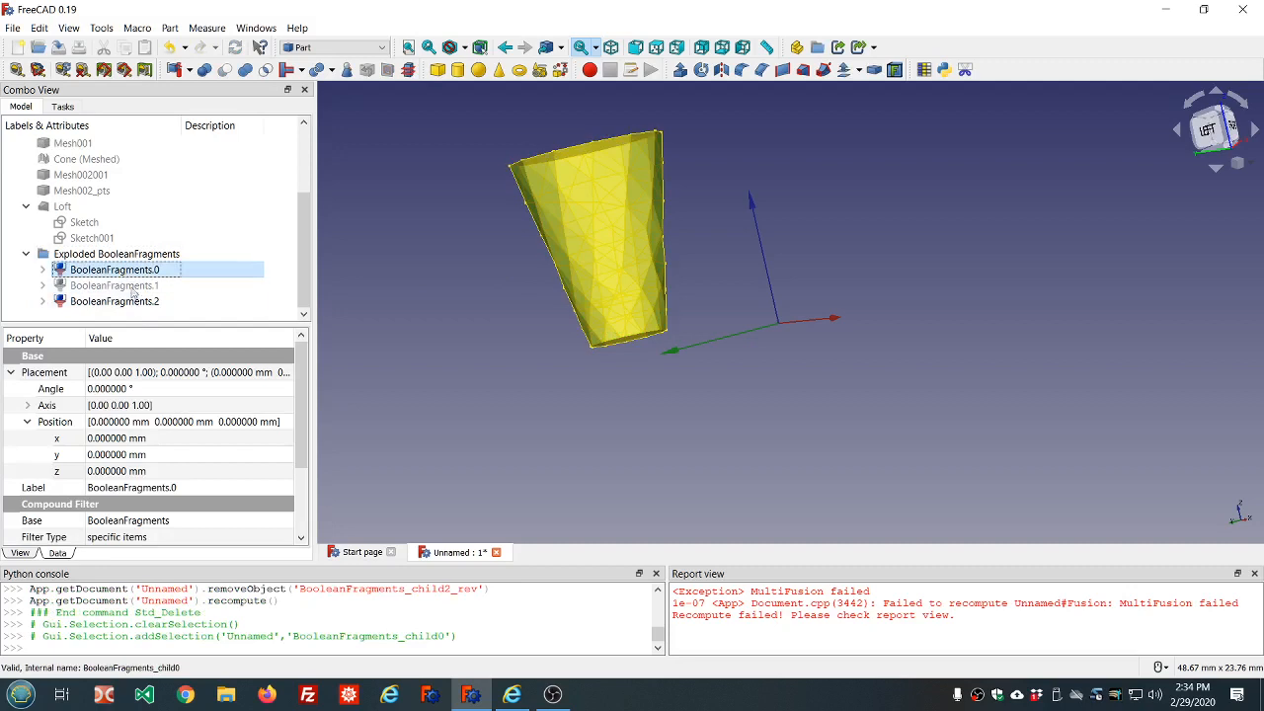
pyautogui.click(133, 302)
pyautogui.click(136, 287)
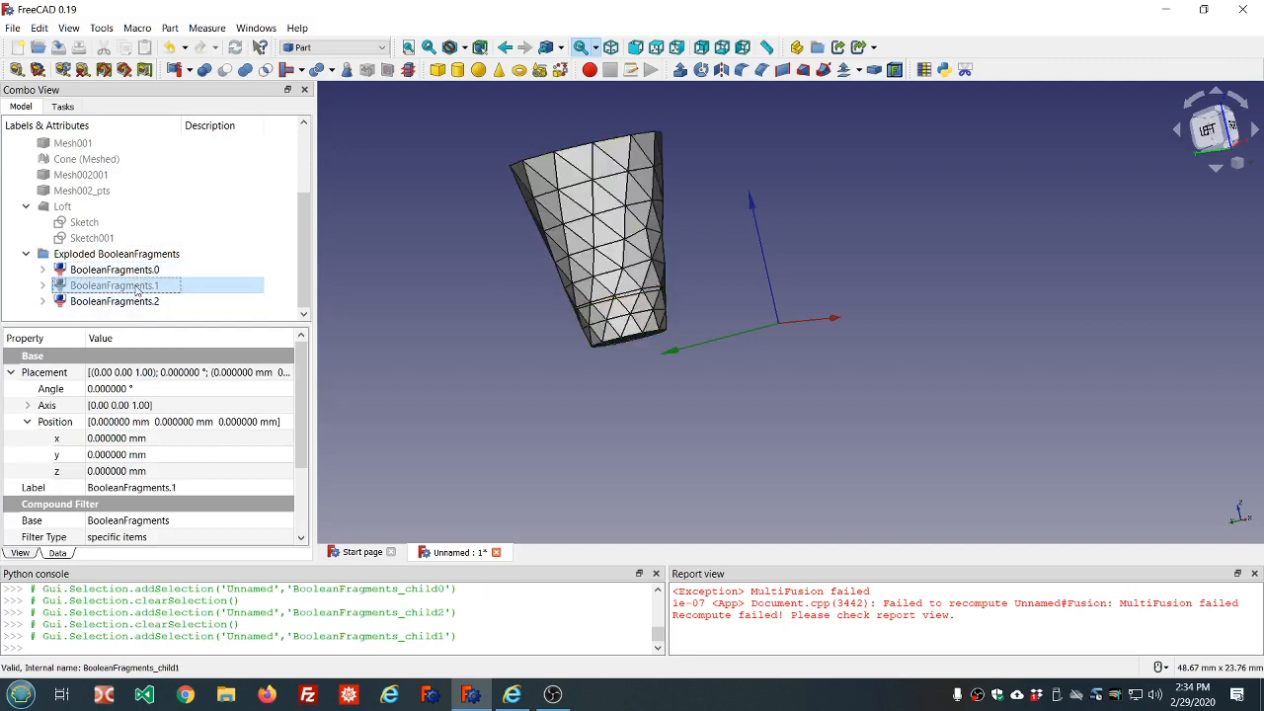
pyautogui.press('space')
pyautogui.press('space')
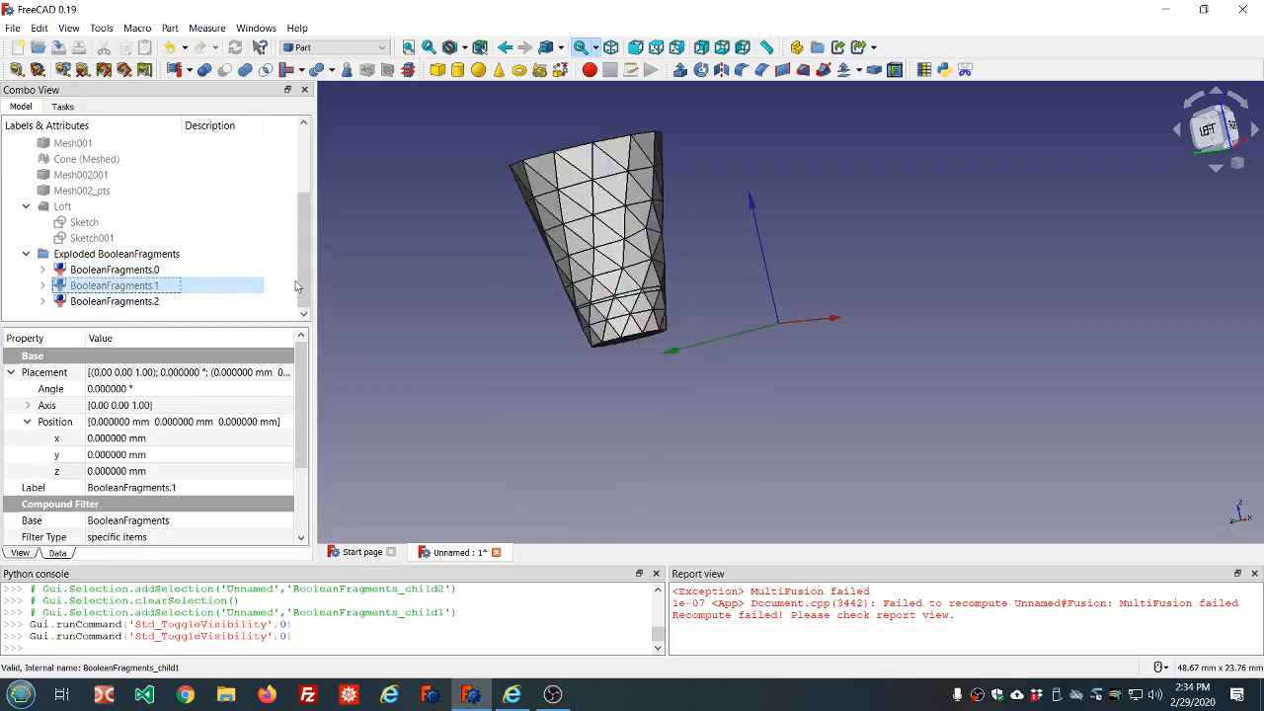
pyautogui.click(138, 301)
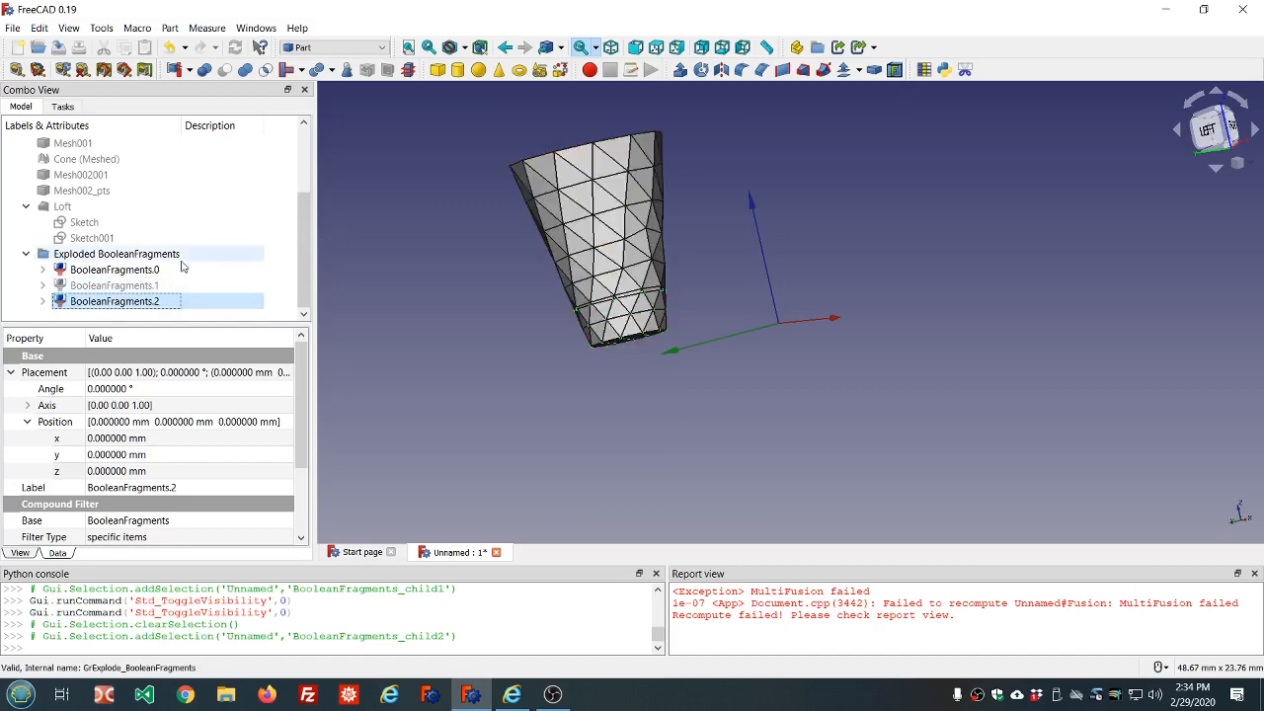
pyautogui.click(170, 270)
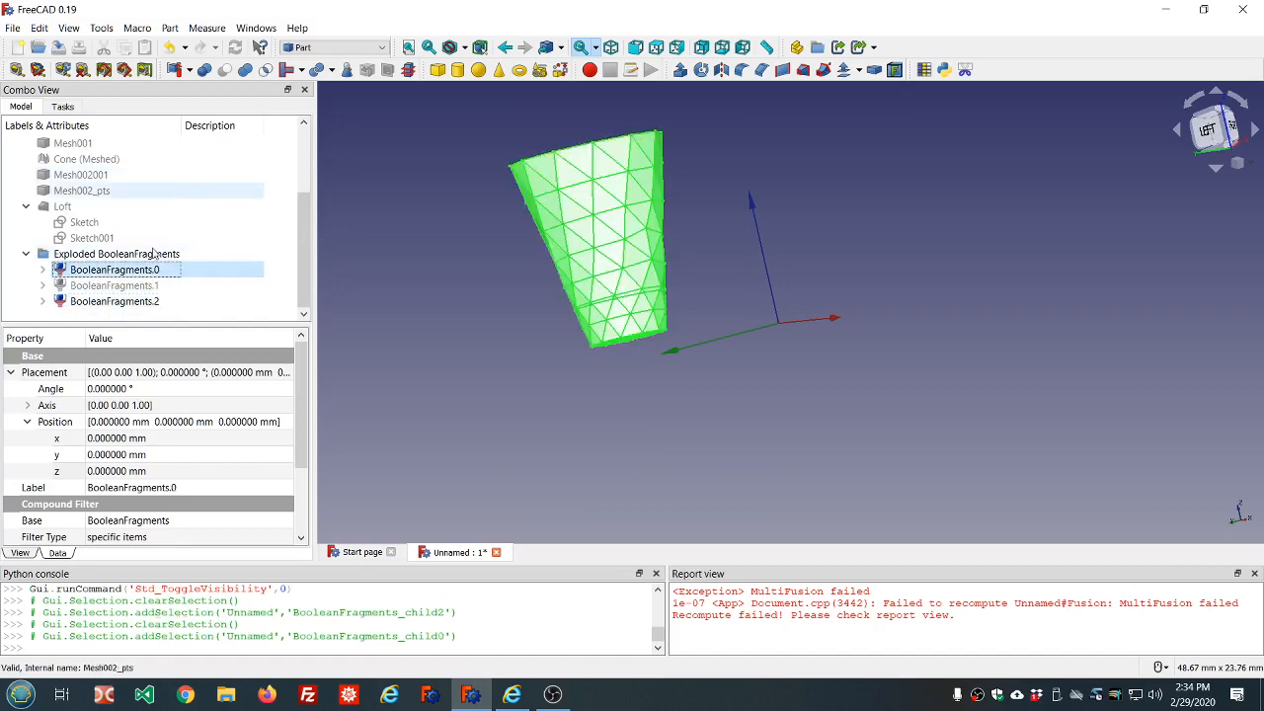
# Undo the recent operations back to the unexploded BooleanFragments object
pyautogui.click(173, 49)
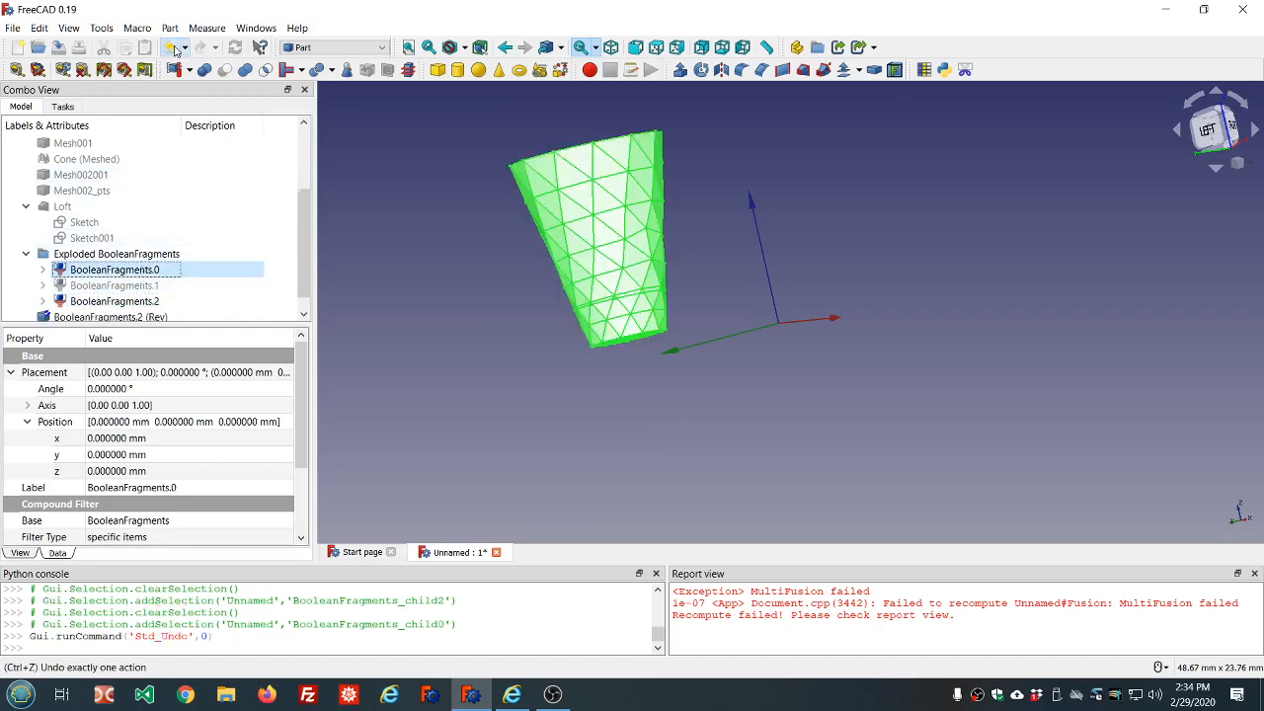
pyautogui.scroll(-1, 195, 185)
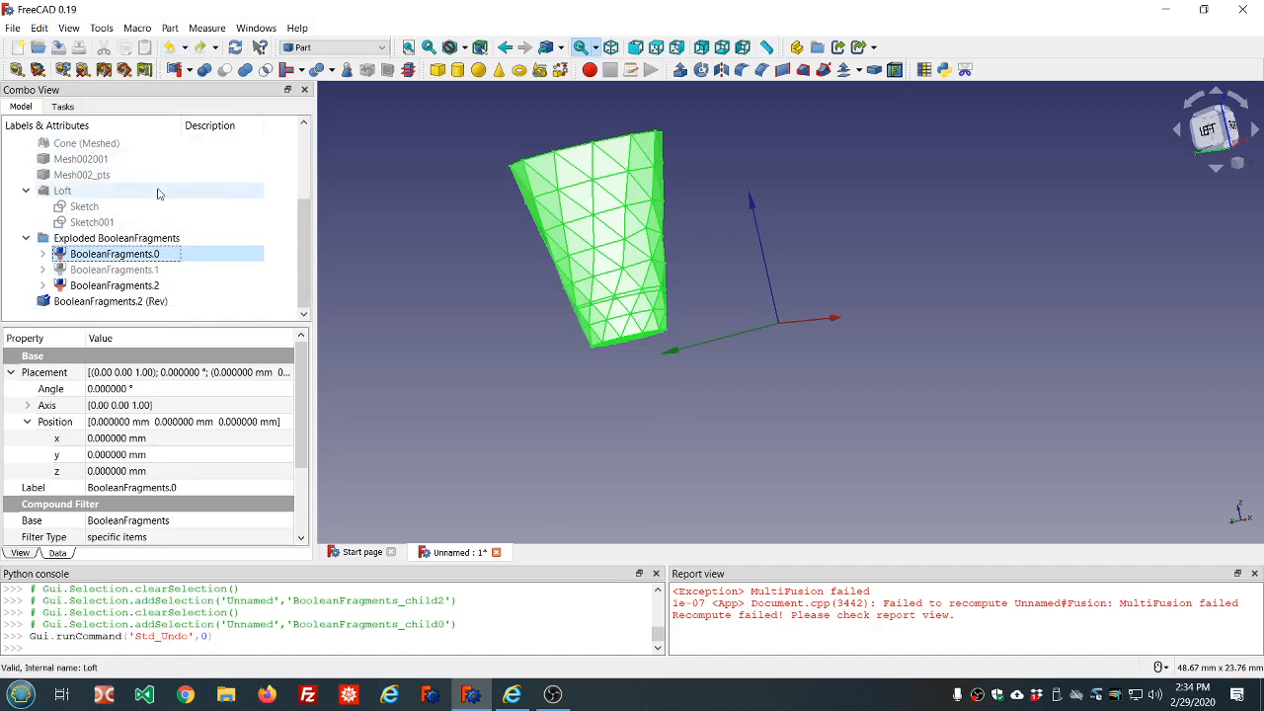
pyautogui.click(169, 48)
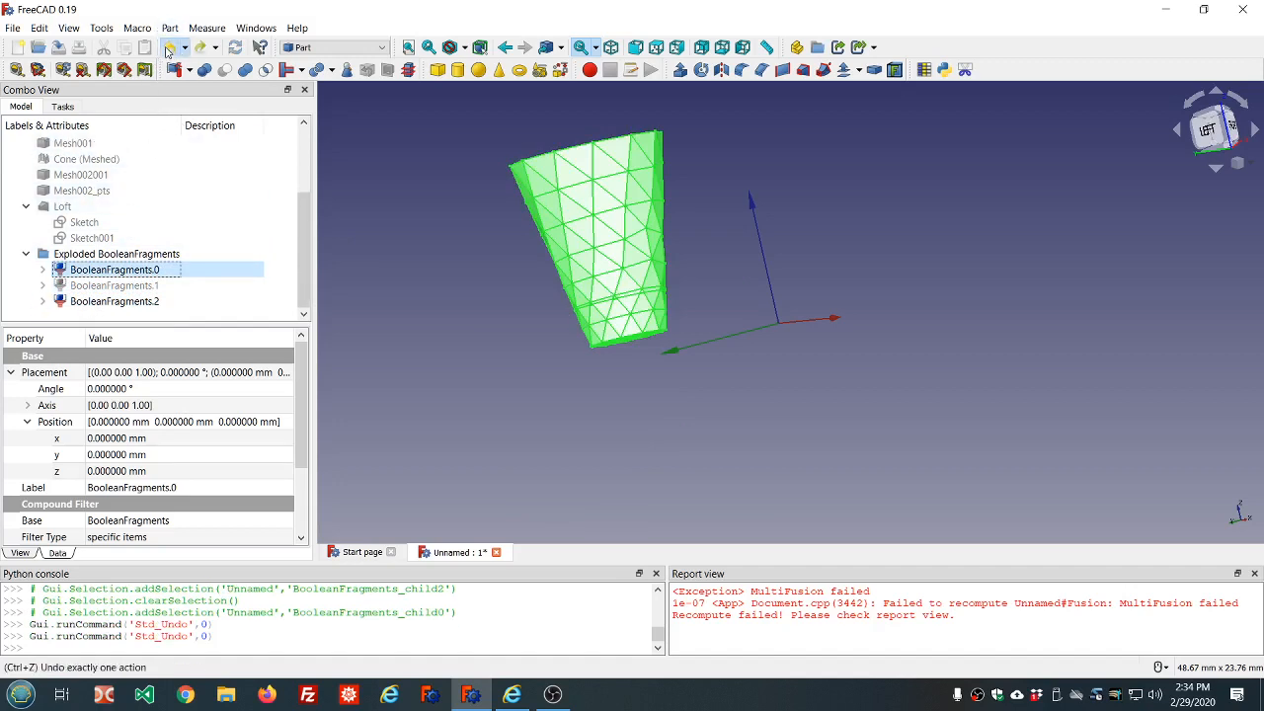
pyautogui.click(169, 49)
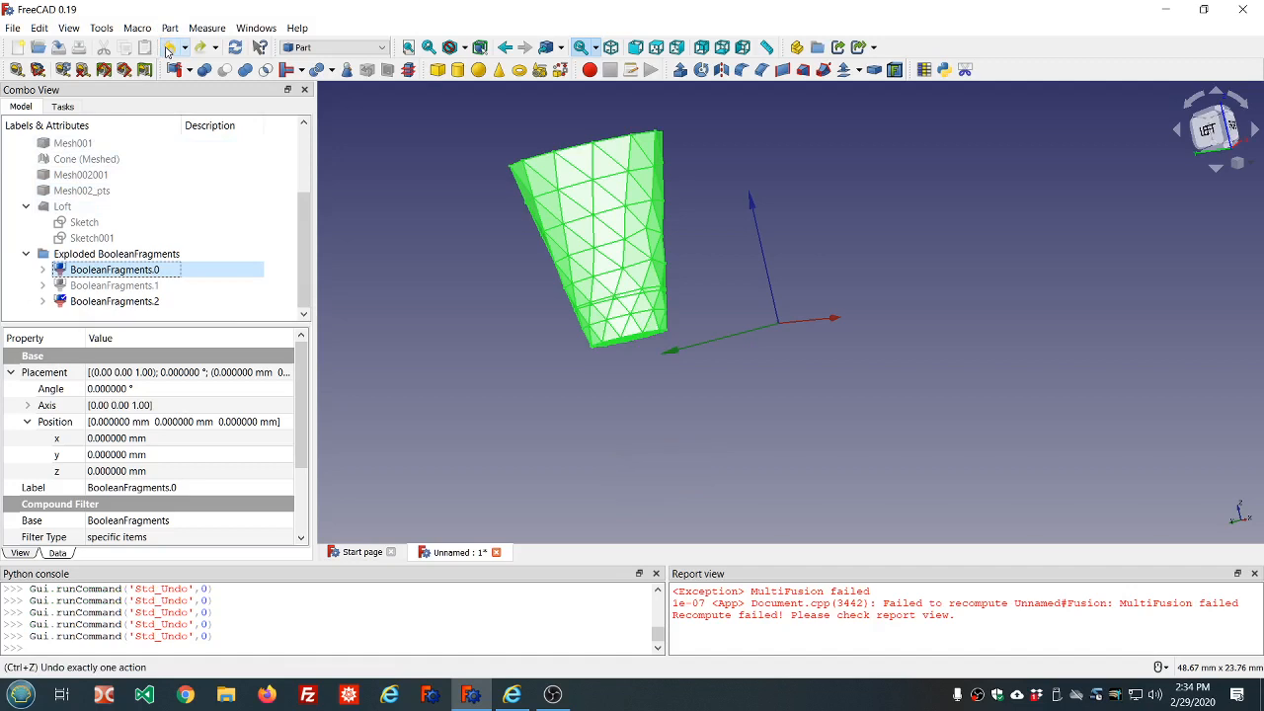
pyautogui.click(169, 48)
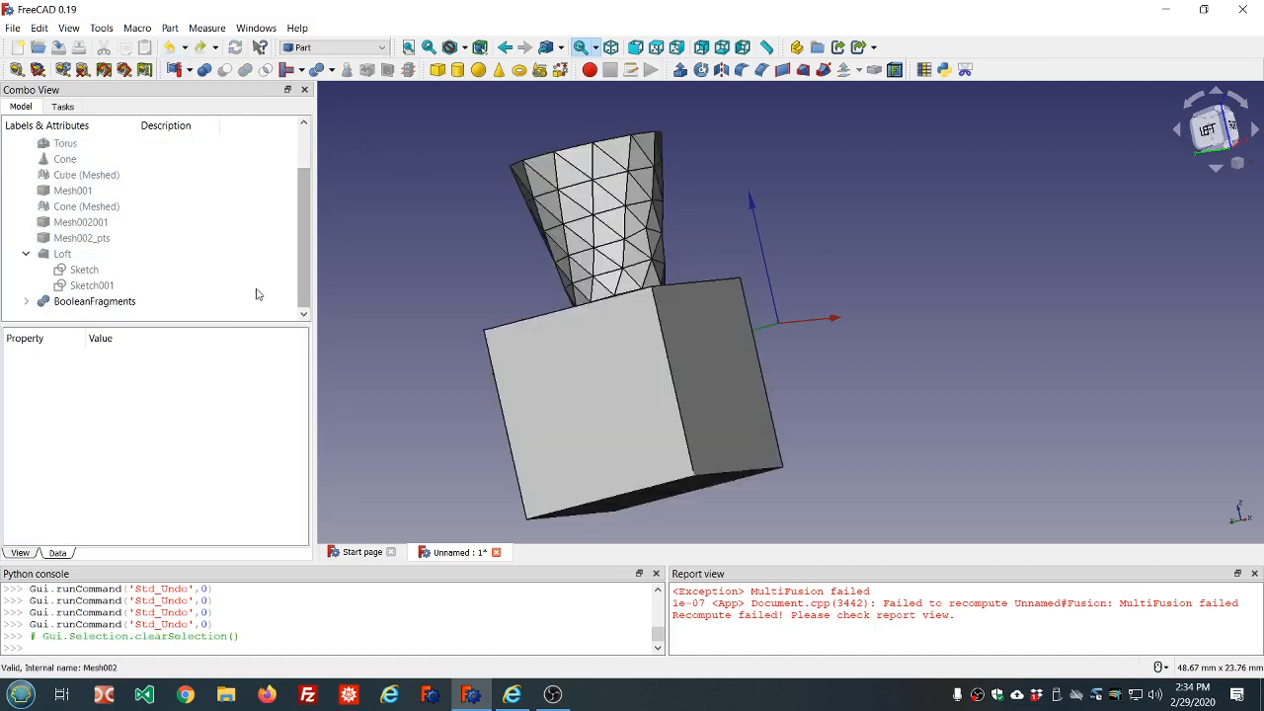
# Delete the BooleanFragments object and the Extrude box, leaving the reversed solid Mesh002001 (Rev)
pyautogui.click(95, 301)
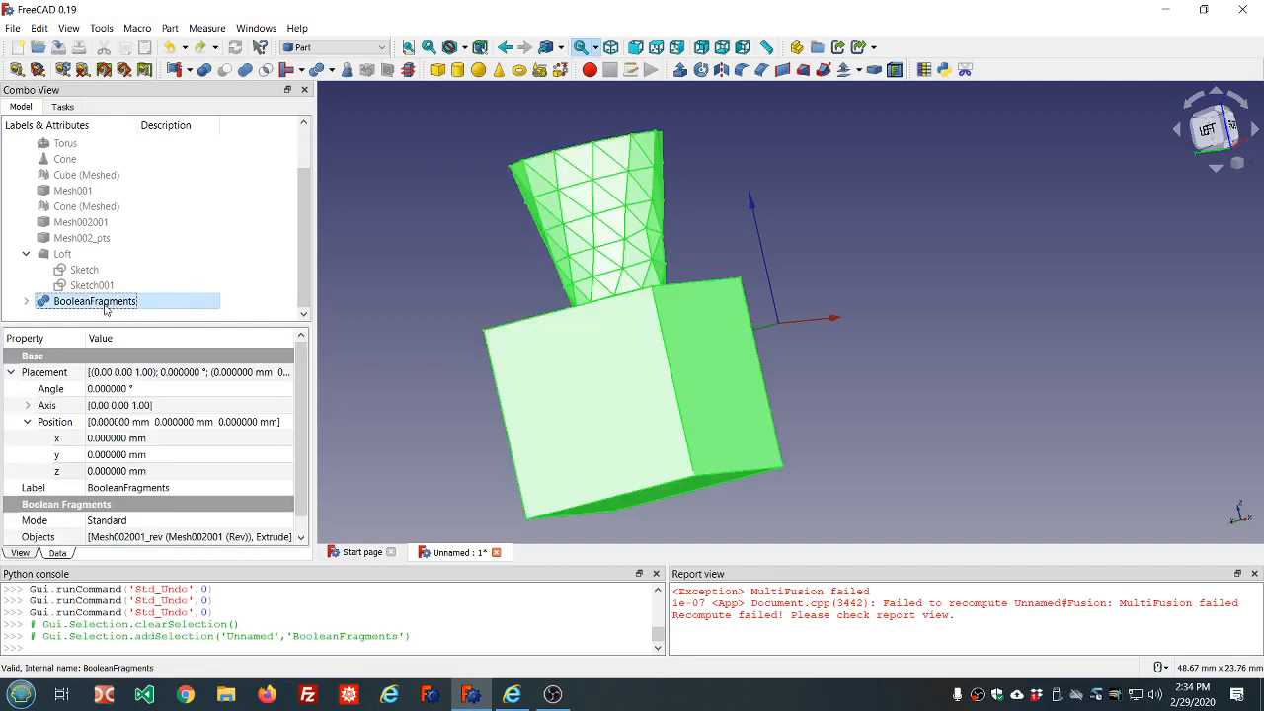
pyautogui.press('Delete')
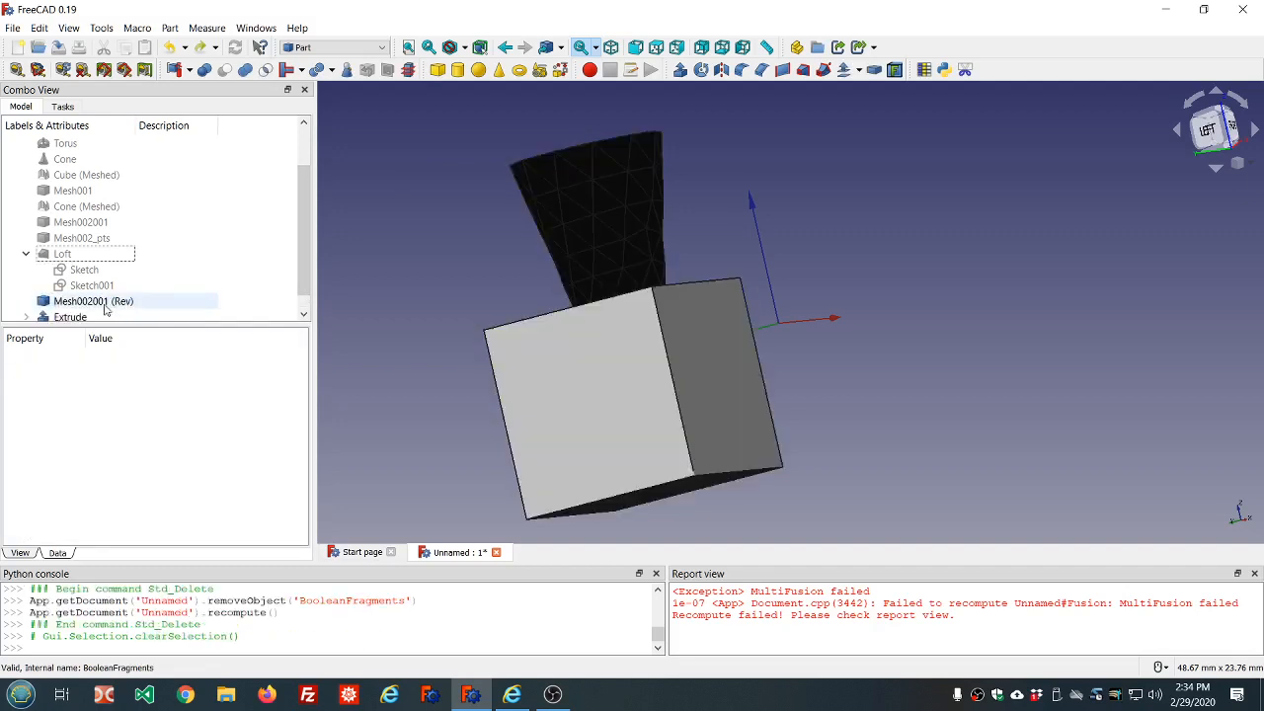
pyautogui.scroll(-1, 106, 309)
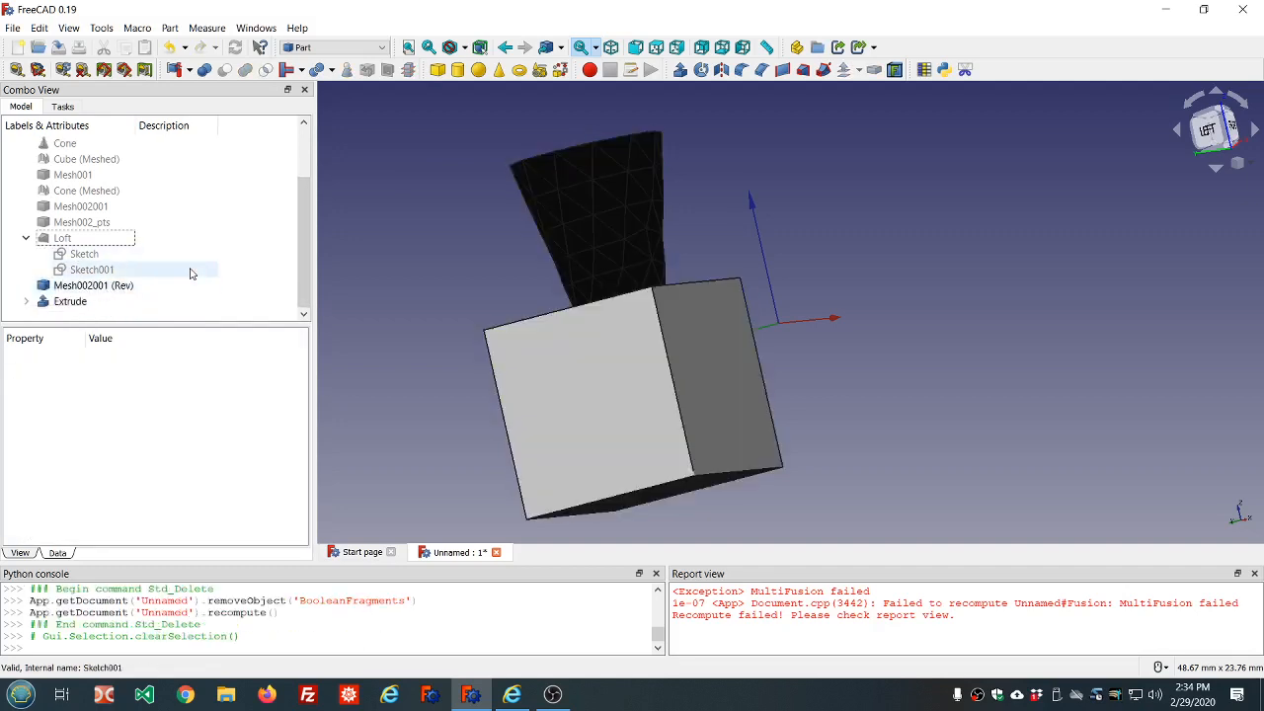
pyautogui.click(108, 302)
pyautogui.press('Delete')
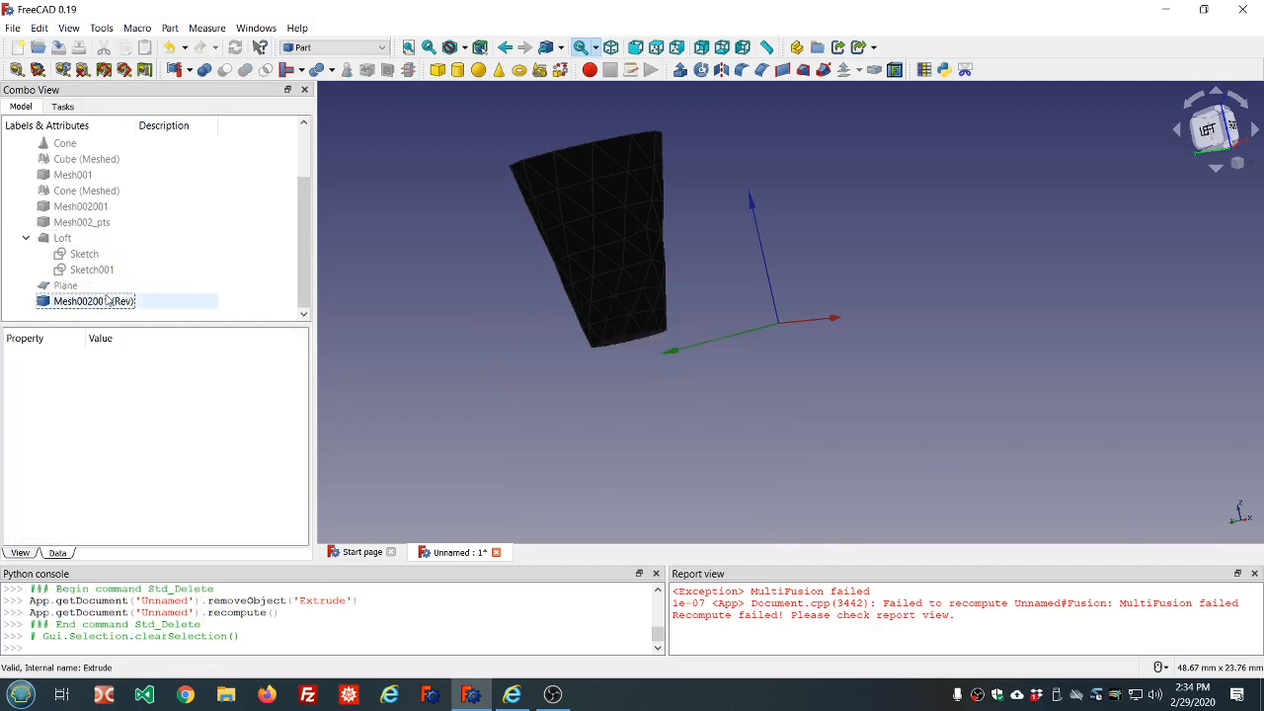
# Explode the reversed solid Mesh002001 (Rev) into separate faces and highlight Mesh002001 (Rev).7 in the exploded group
pyautogui.click(107, 301)
pyautogui.click(377, 243)
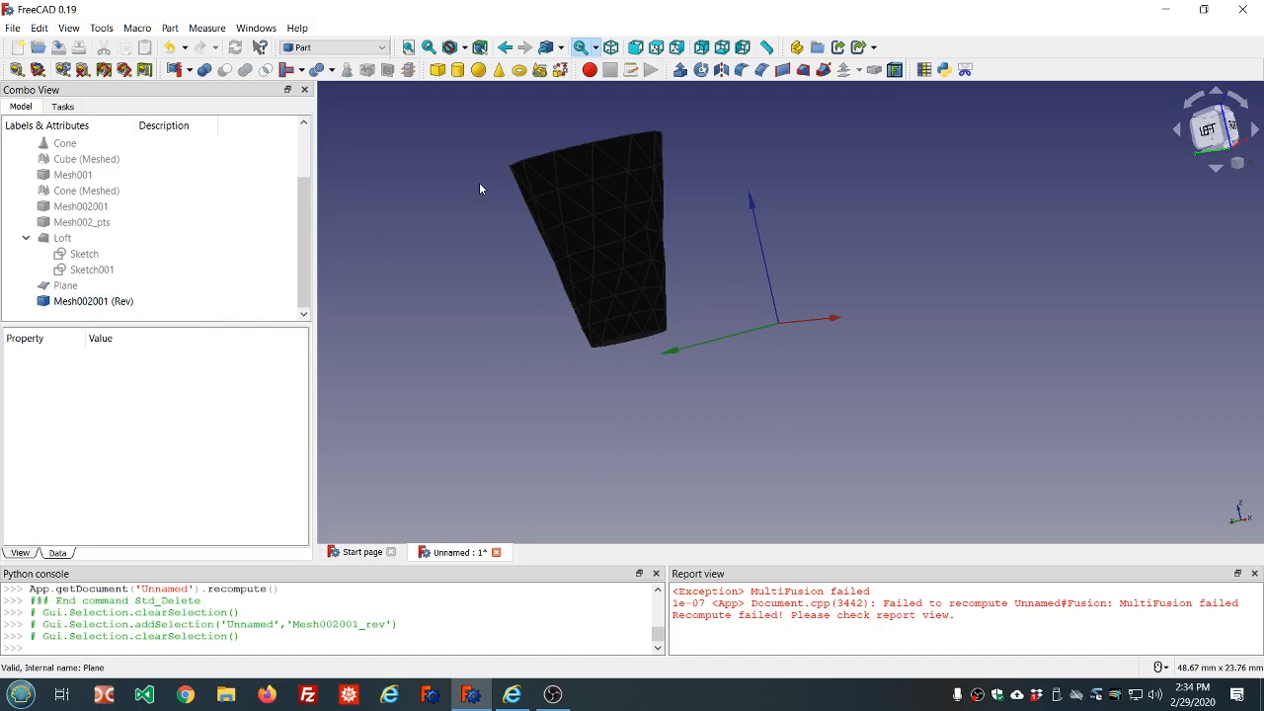
pyautogui.click(127, 300)
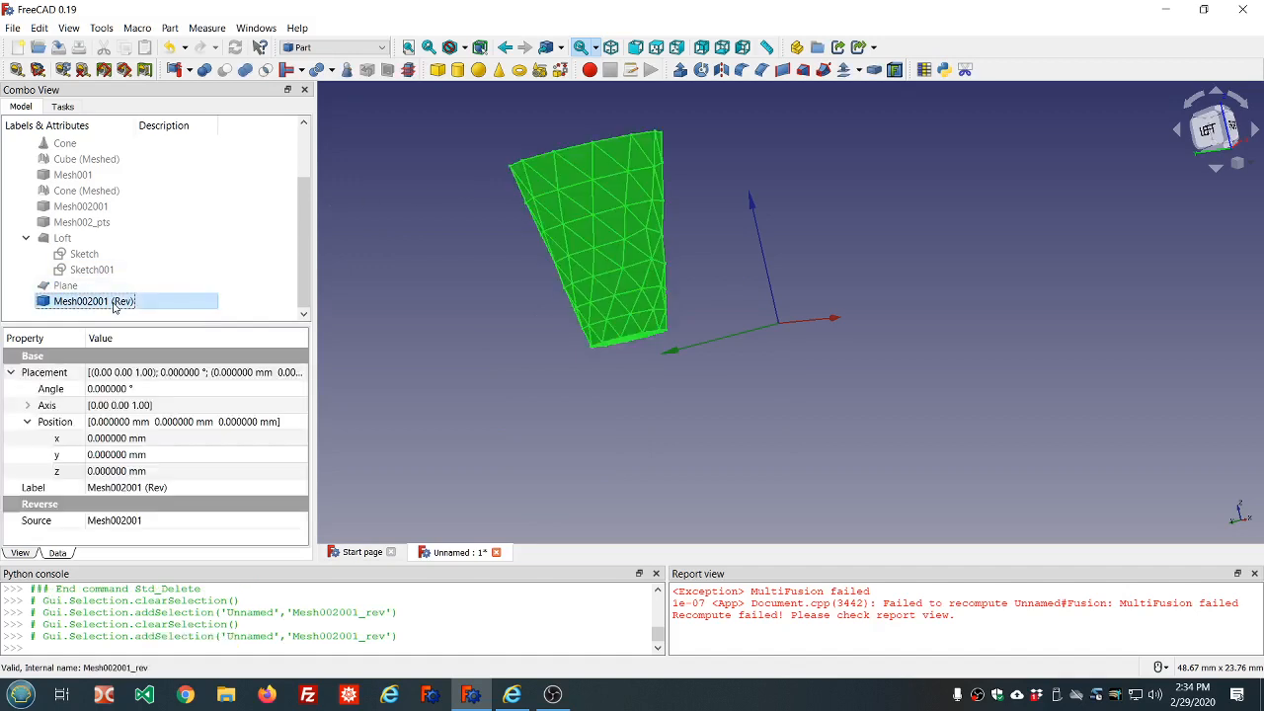
pyautogui.click(175, 72)
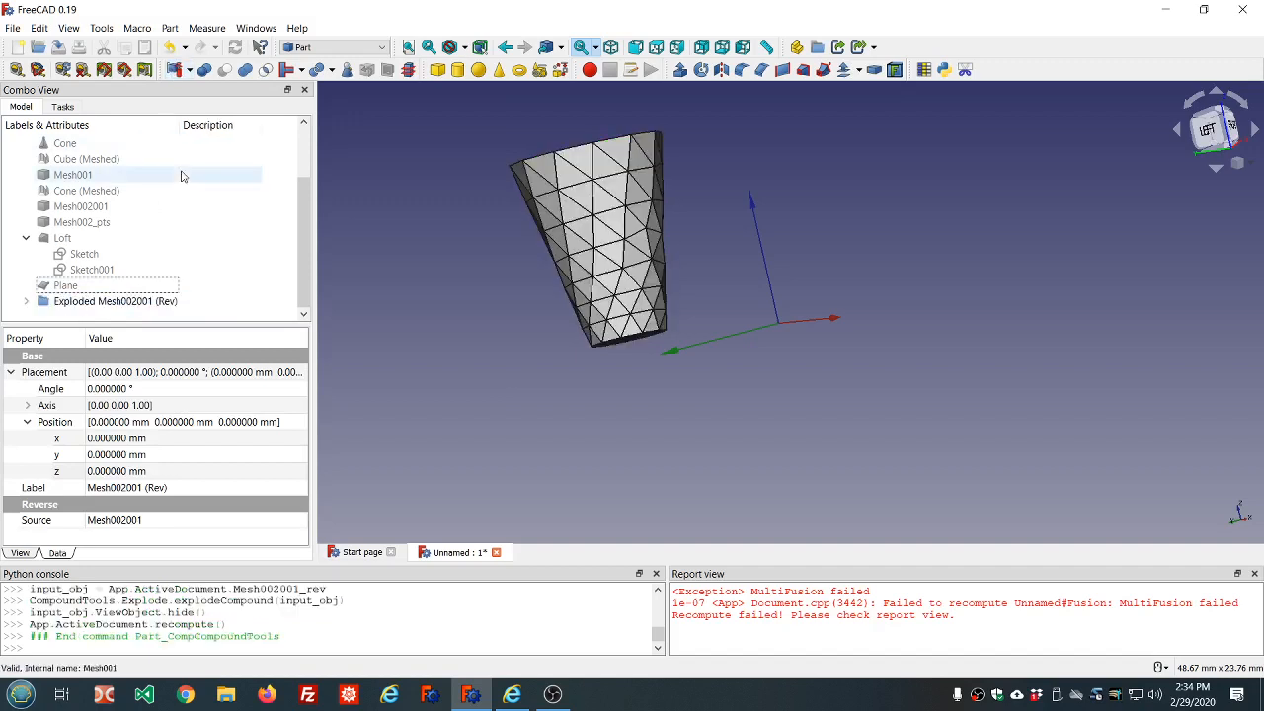
pyautogui.click(27, 301)
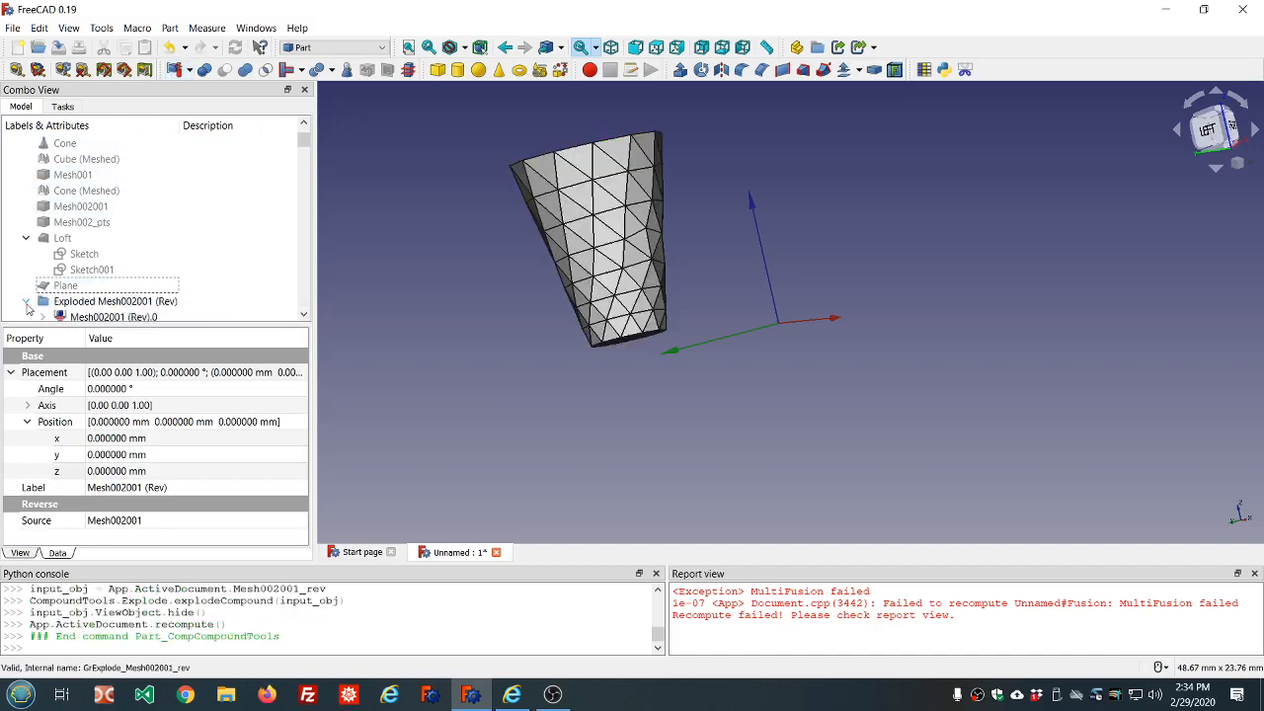
pyautogui.scroll(-4, 235, 263)
pyautogui.click(114, 239)
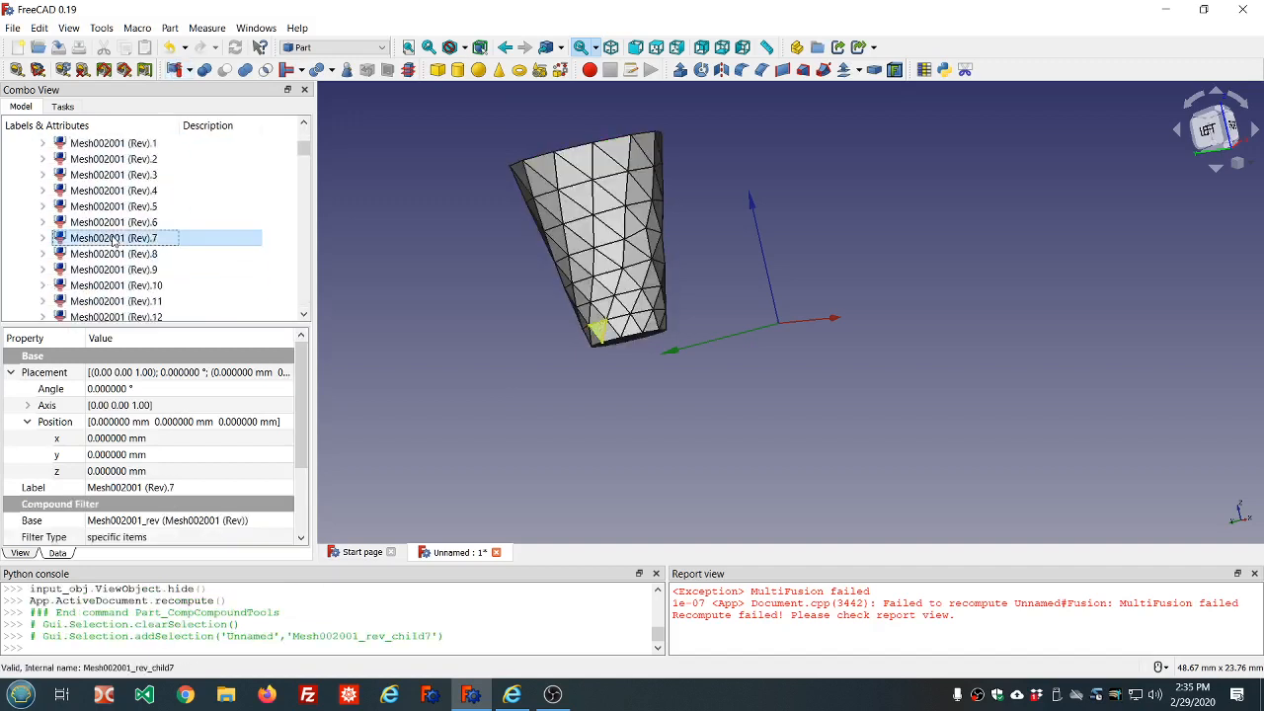
# Create reversed copies of faces Mesh002001 (Rev).52, .77 and .127 with Reverse shapes
pyautogui.click(586, 165)
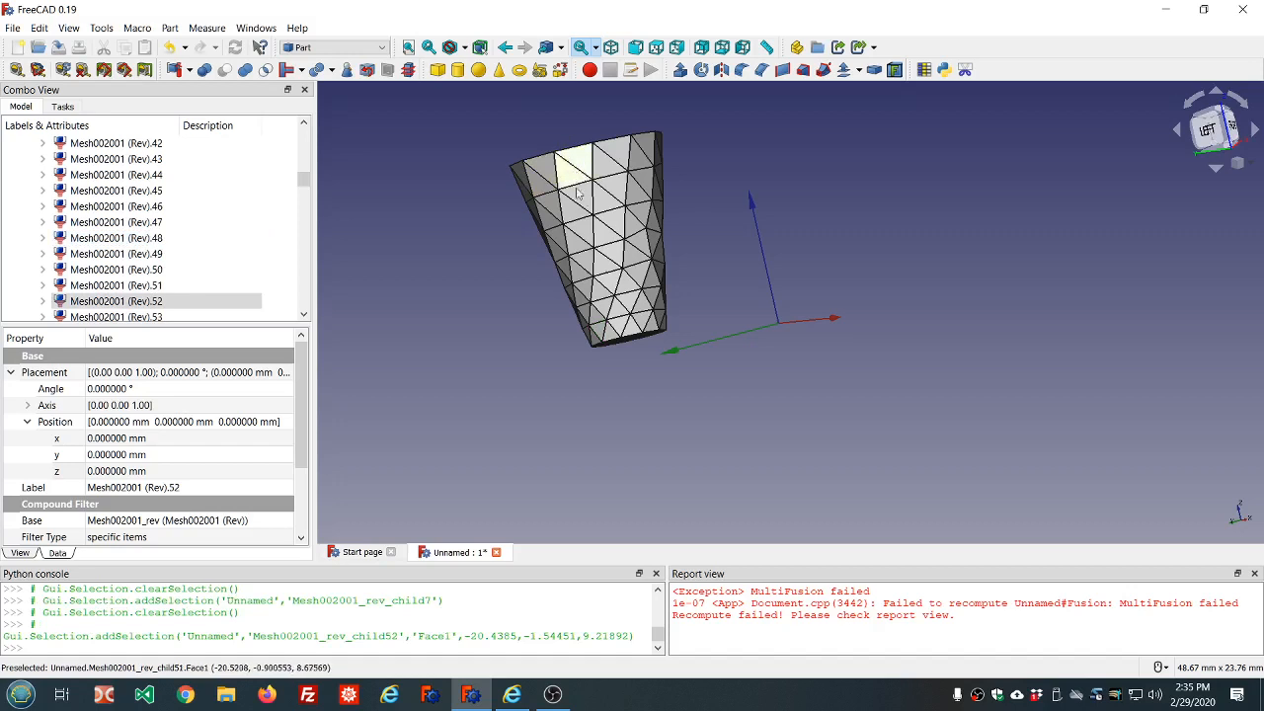
pyautogui.click(586, 202)
pyautogui.click(574, 232)
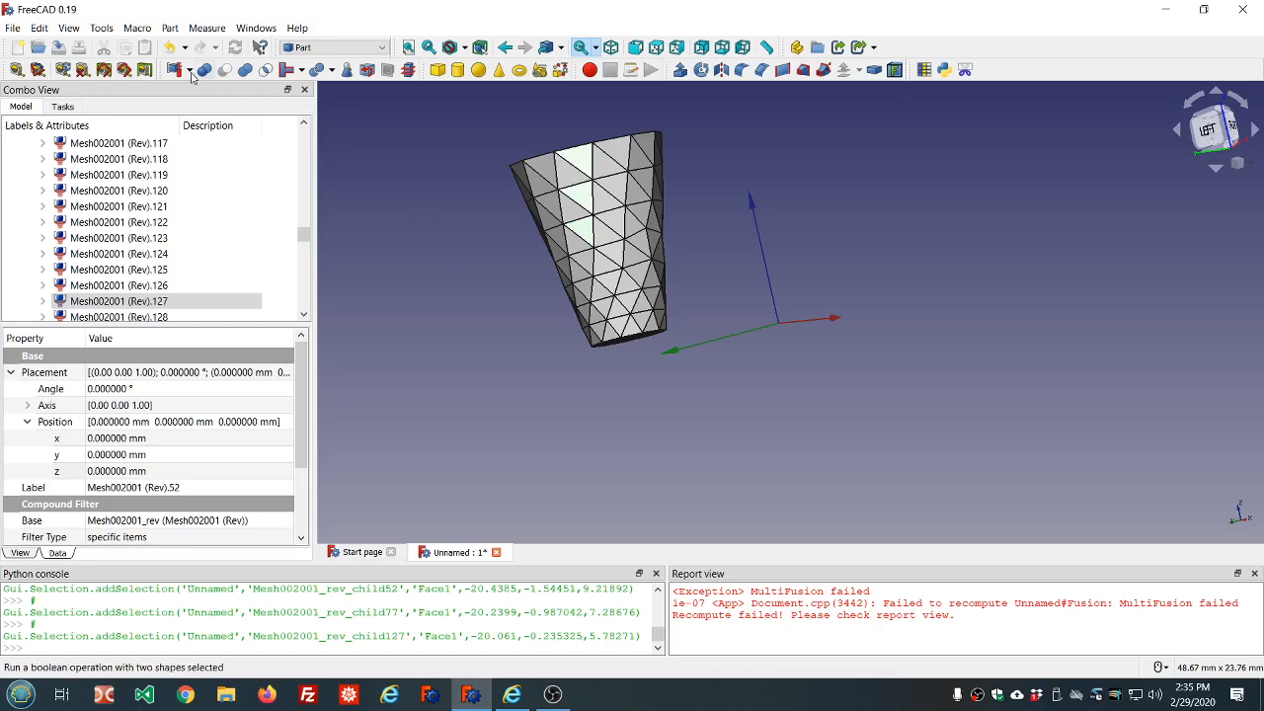
pyautogui.click(167, 29)
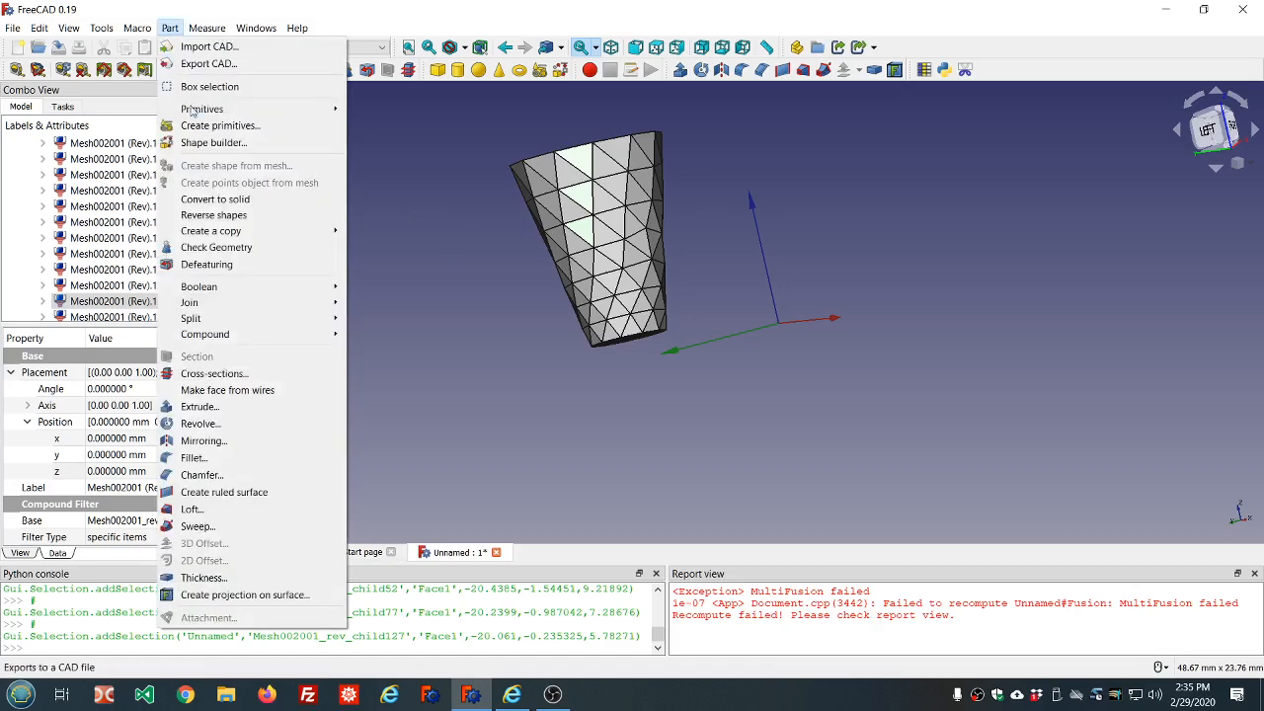
pyautogui.click(247, 225)
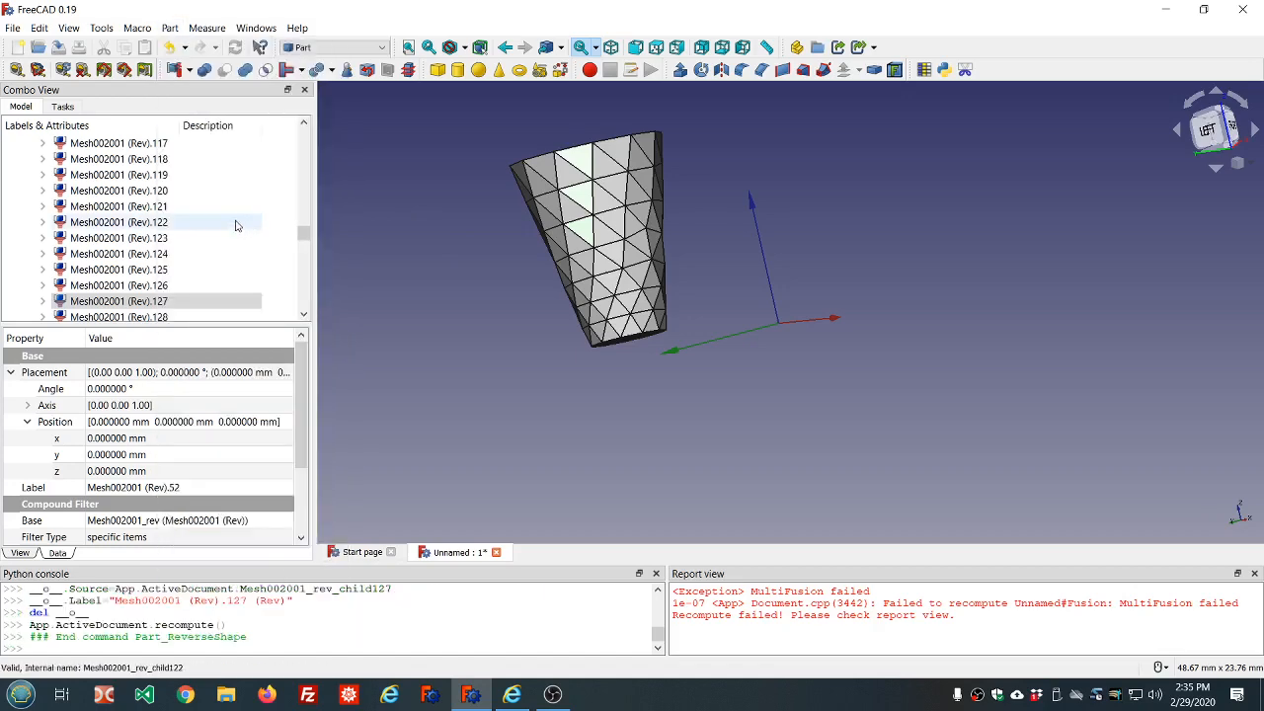
pyautogui.scroll(-15, 235, 225)
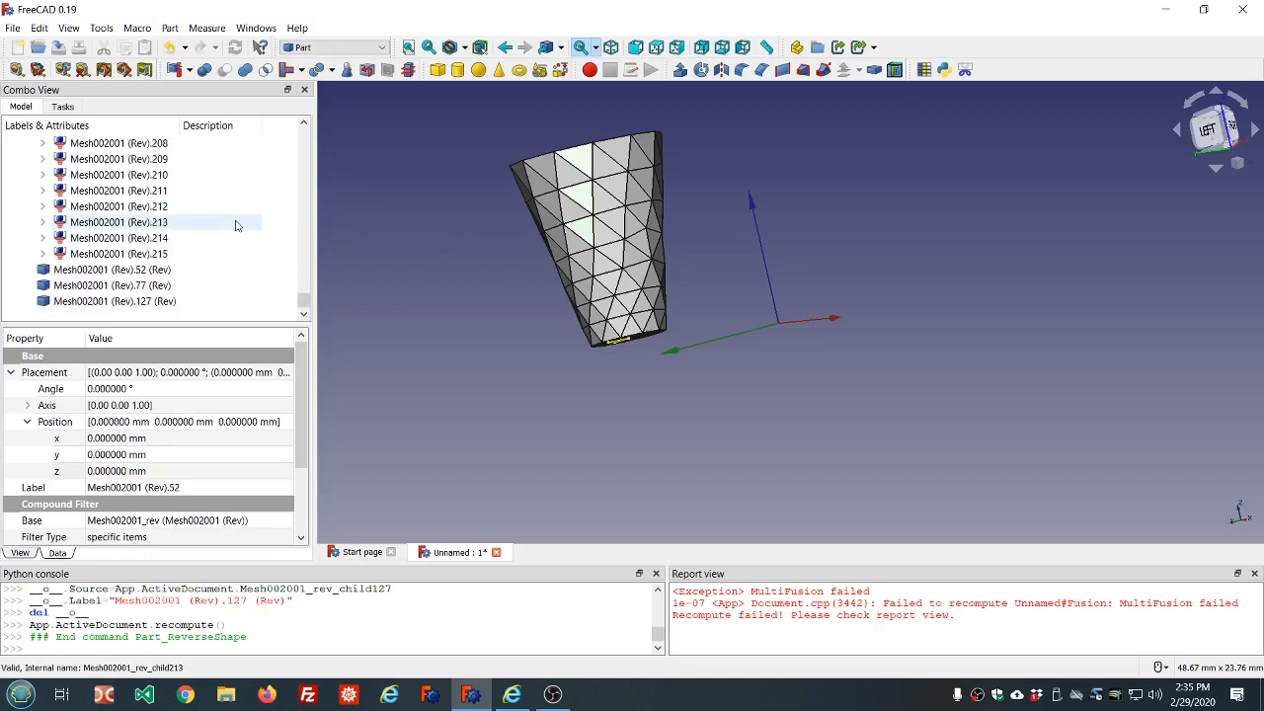
# Try to delete the original faces Mesh002001 (Rev).52, .77 and .127 despite their dependencies, and undo the deletion
pyautogui.scroll(20, 235, 226)
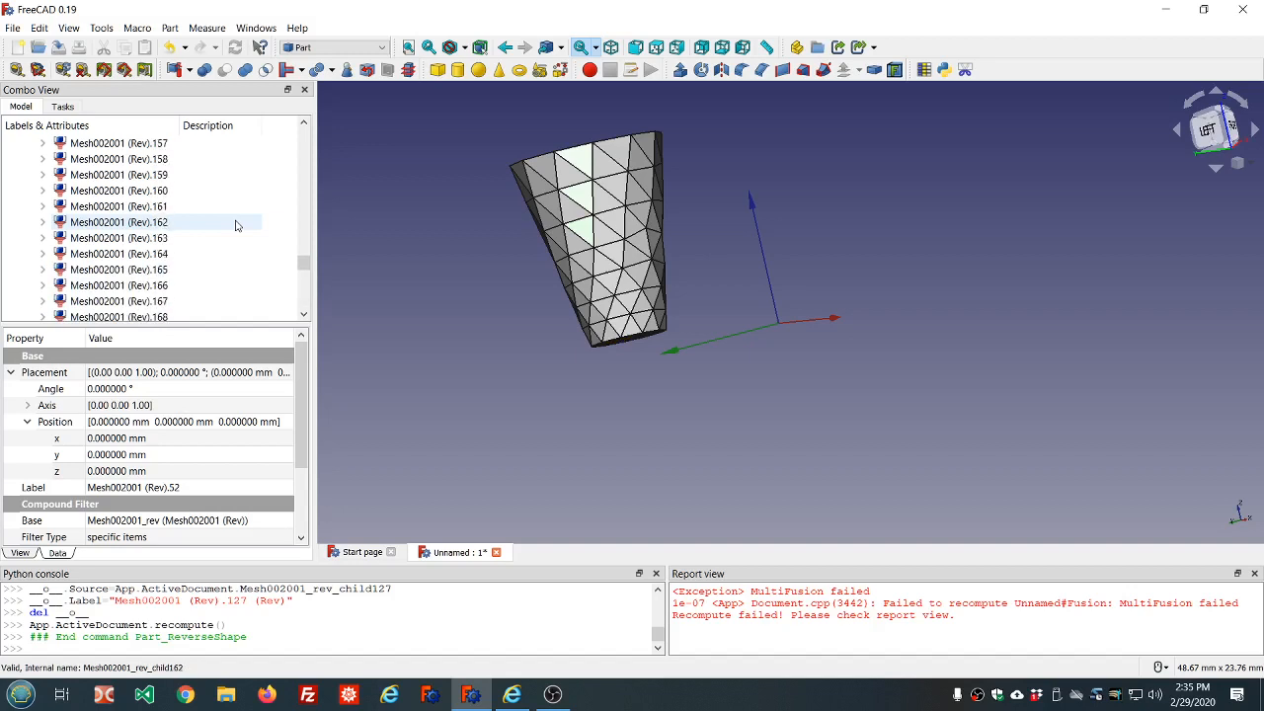
pyautogui.scroll(4, 235, 225)
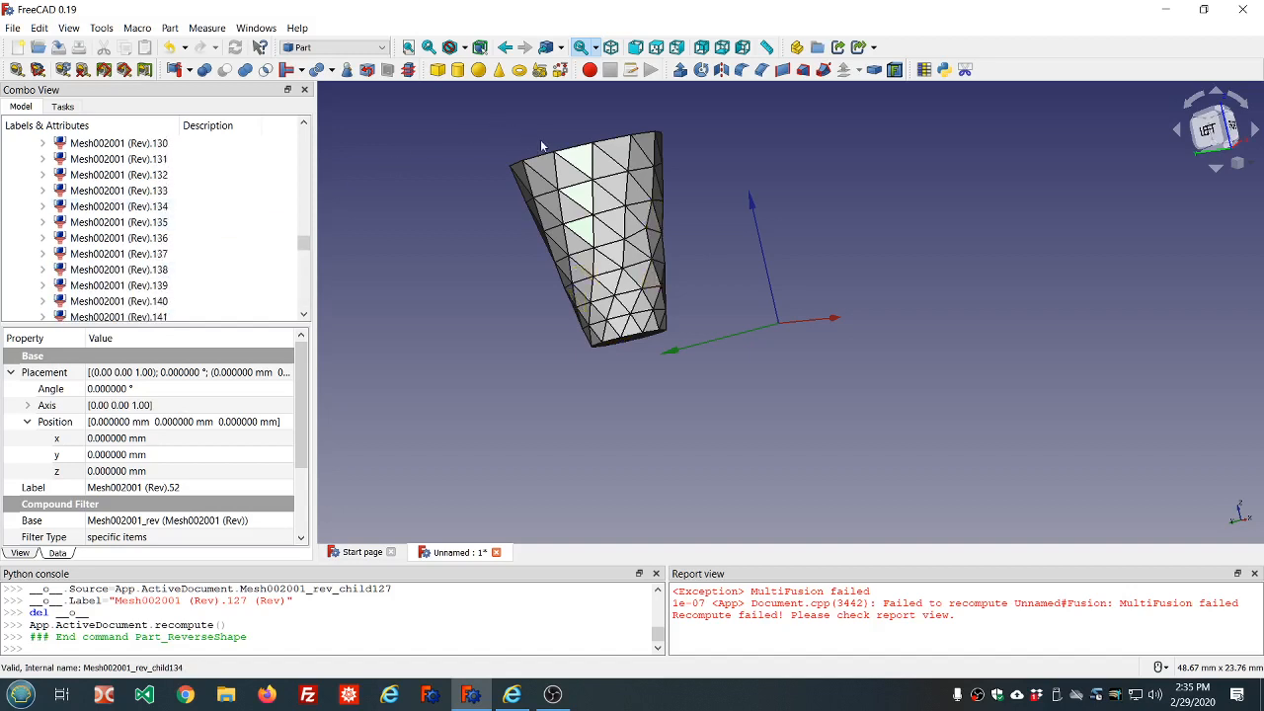
pyautogui.click(585, 163)
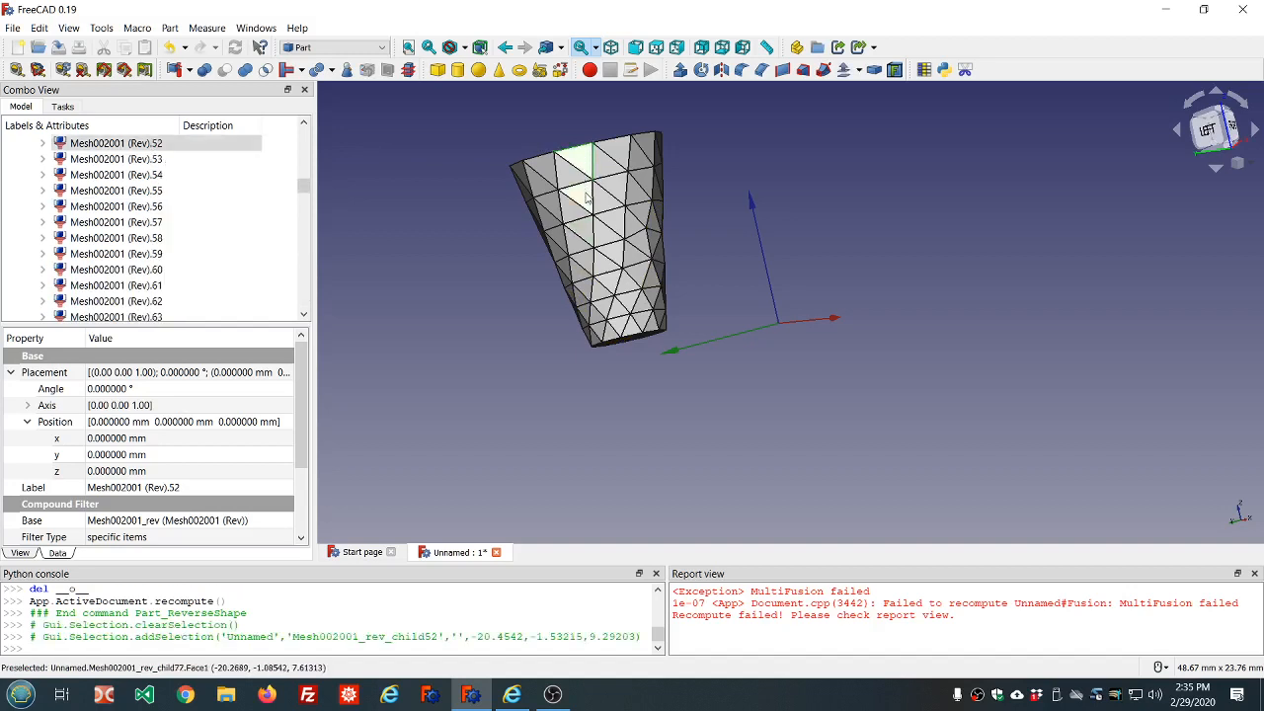
pyautogui.keyDown('ctrl'); pyautogui.click(579, 198); pyautogui.keyUp('ctrl')
pyautogui.keyDown('ctrl'); pyautogui.click(583, 231); pyautogui.keyUp('ctrl')
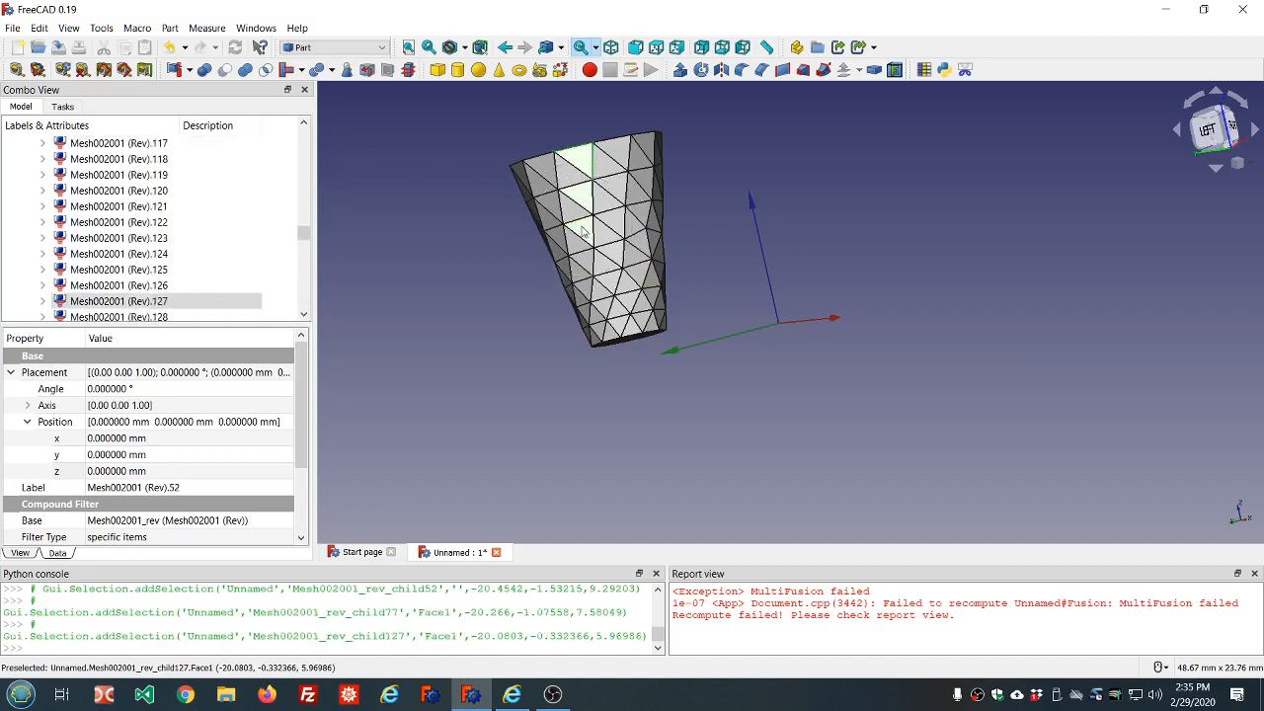
pyautogui.press('Delete')
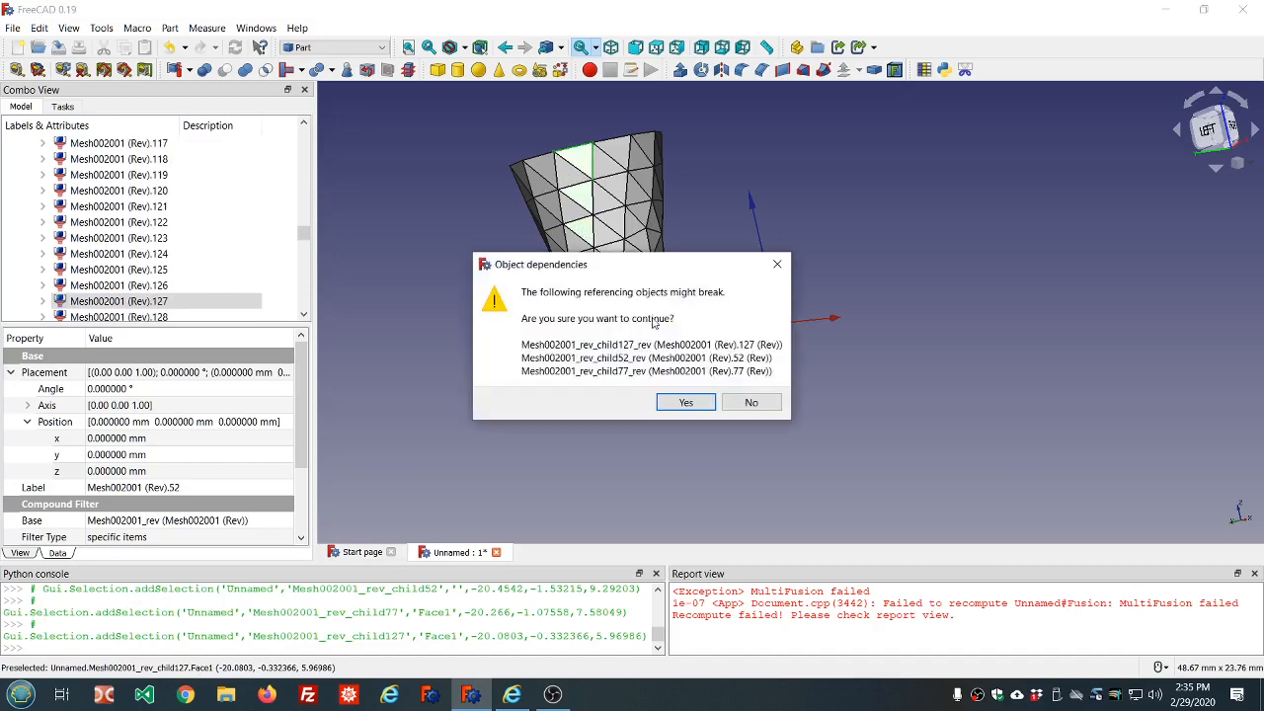
pyautogui.click(703, 404)
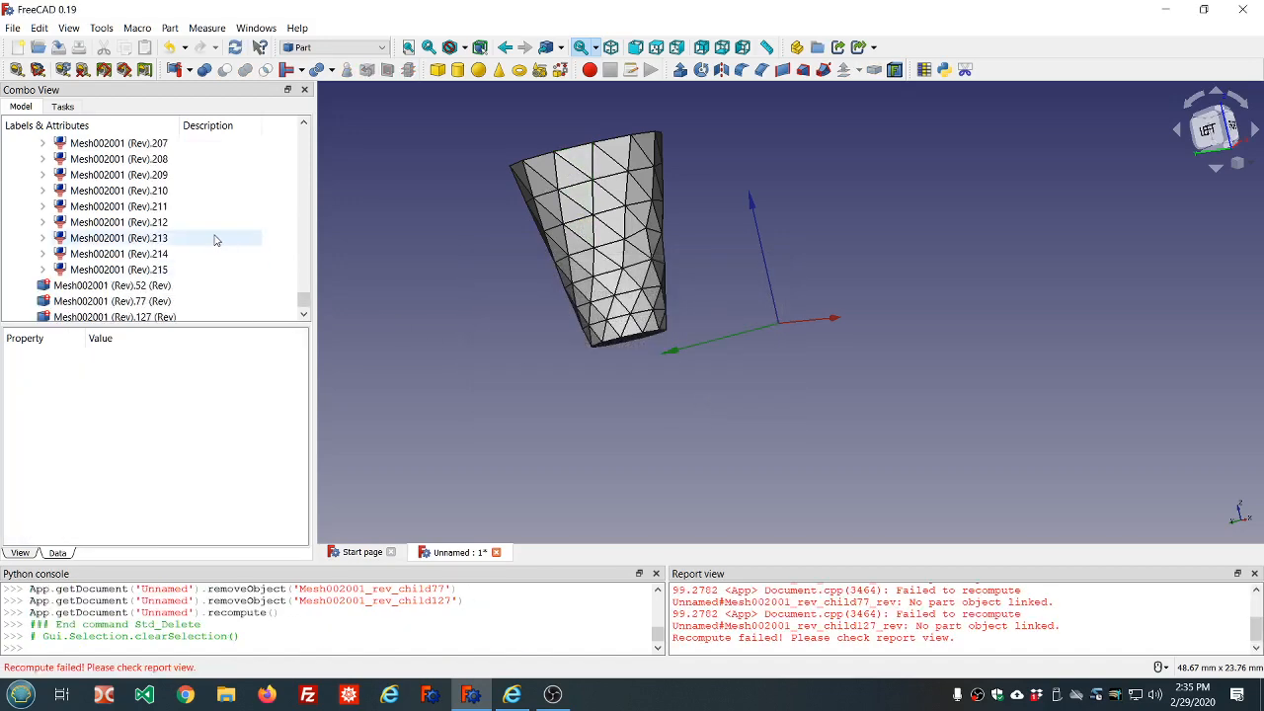
pyautogui.click(168, 50)
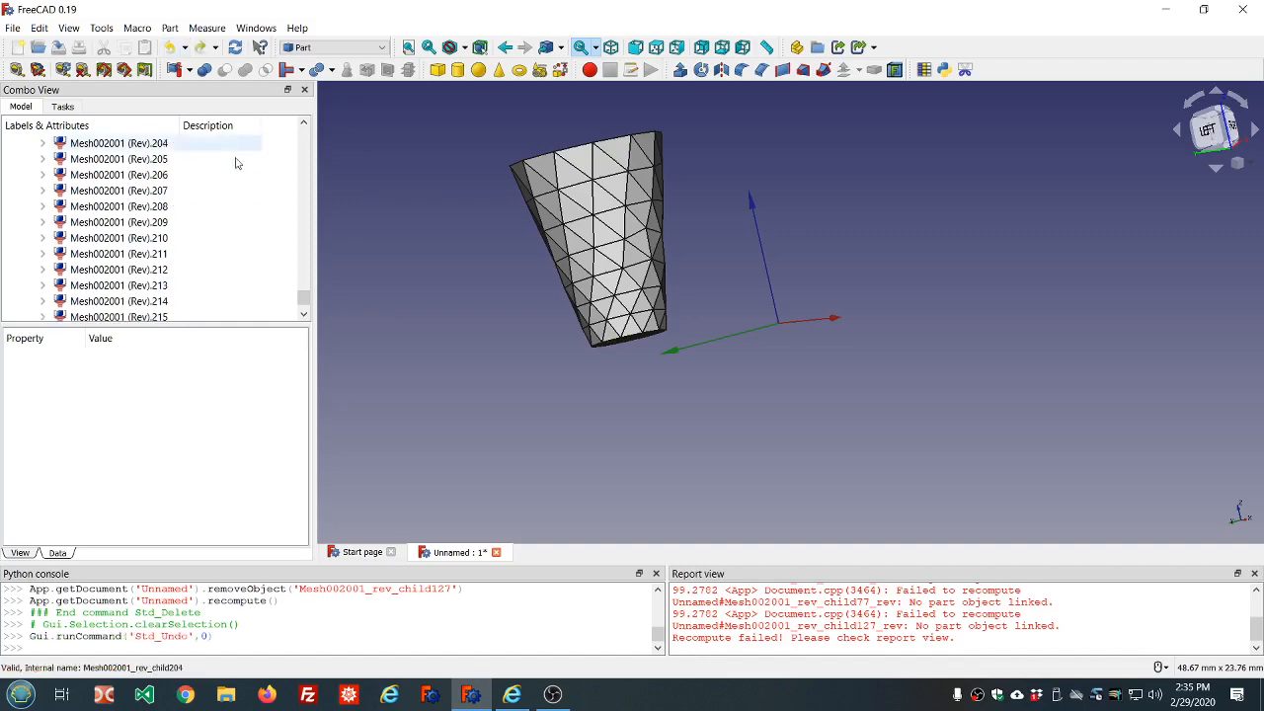
# Hide the original faces Mesh002001 (Rev).77 and Mesh002001 (Rev).52 in the exploded group
pyautogui.scroll(-5, 534, 213)
pyautogui.scroll(4, 535, 213)
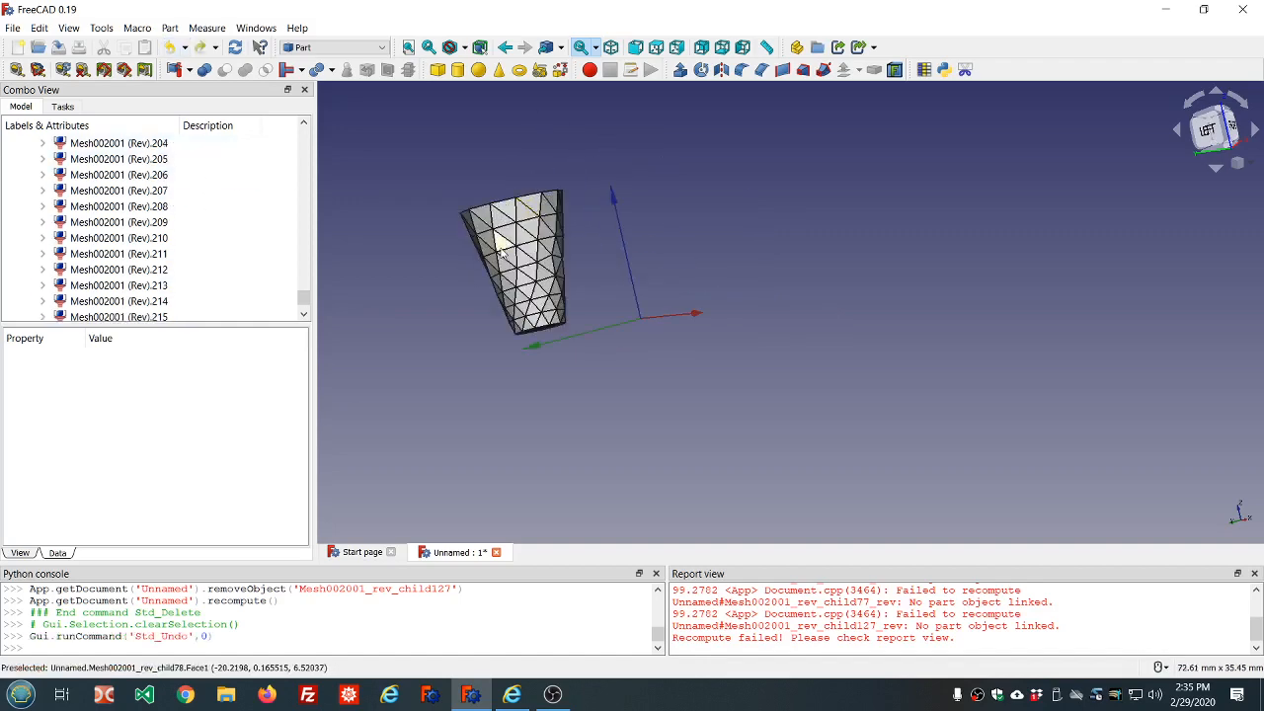
pyautogui.scroll(4, 503, 237)
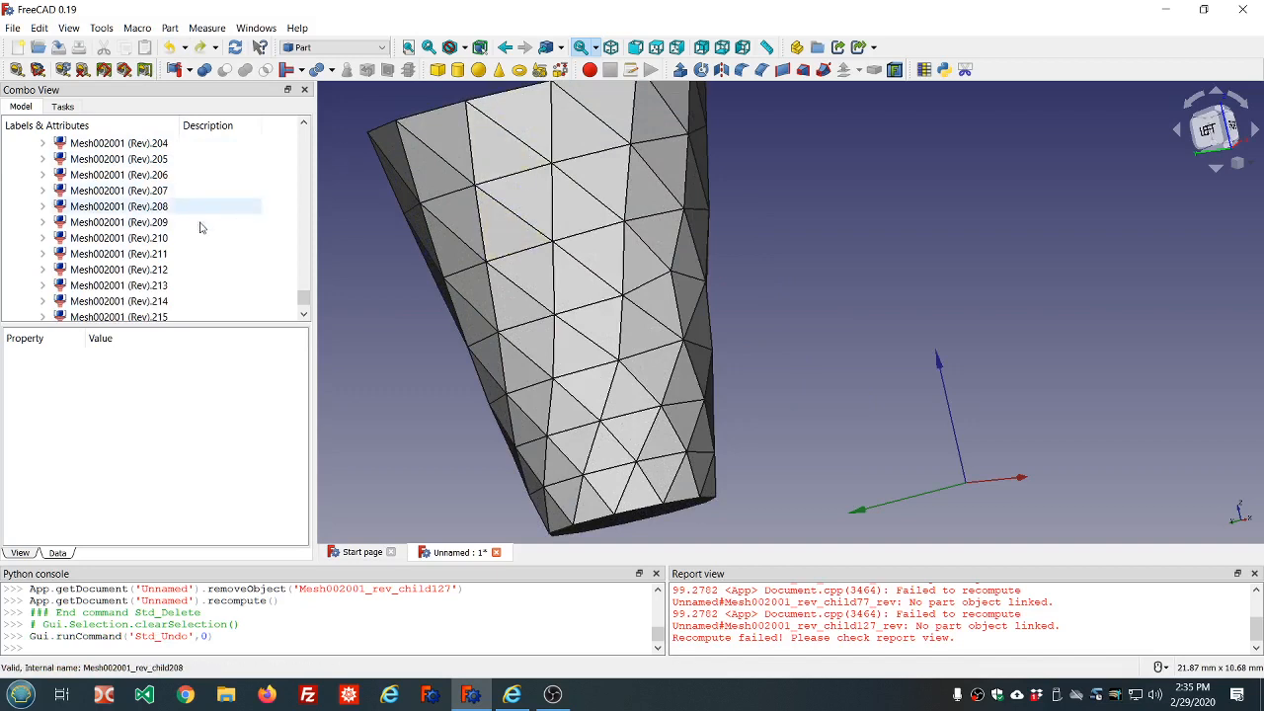
pyautogui.scroll(-2, 237, 213)
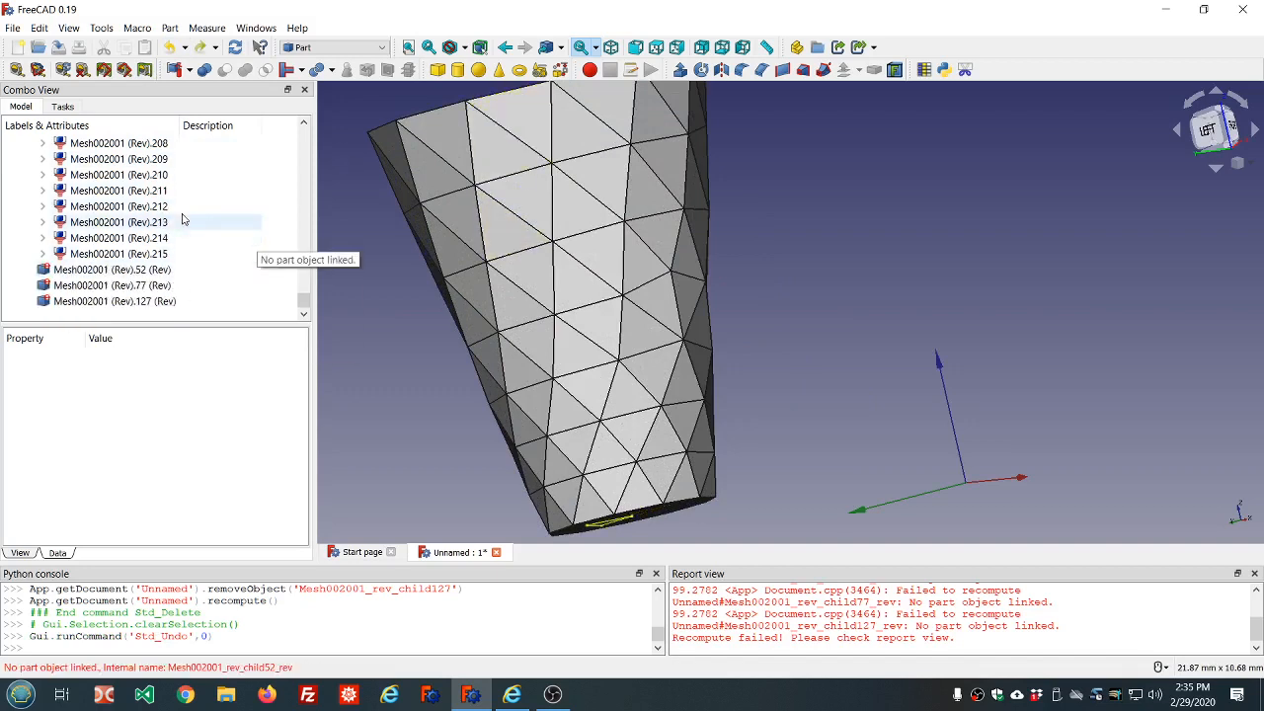
pyautogui.scroll(10, 183, 218)
pyautogui.scroll(20, 182, 218)
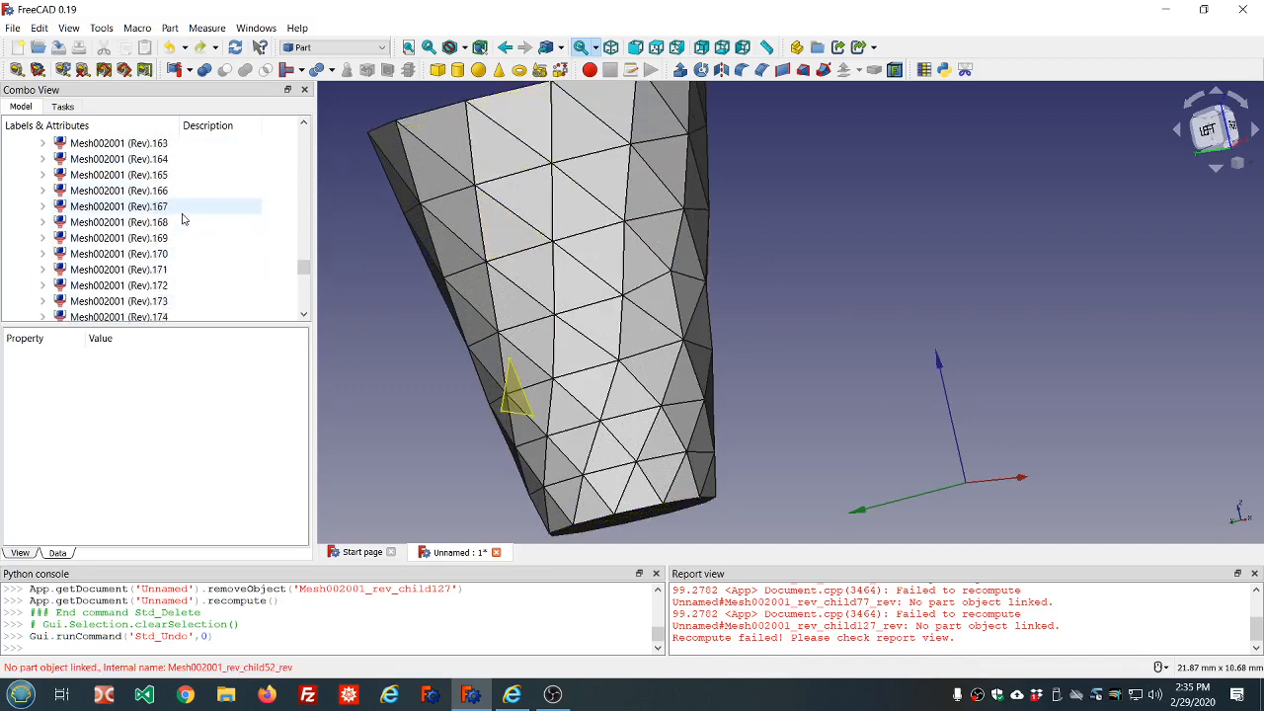
pyautogui.scroll(9, 183, 218)
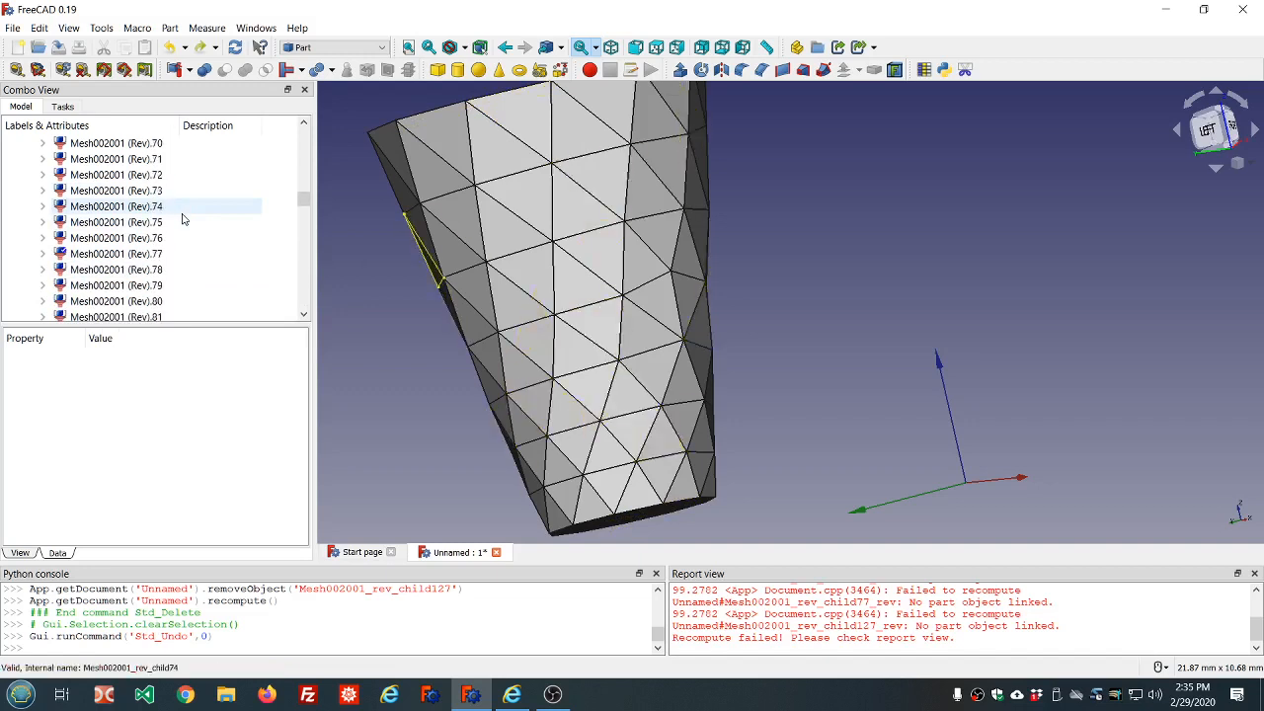
pyautogui.scroll(-1, 182, 219)
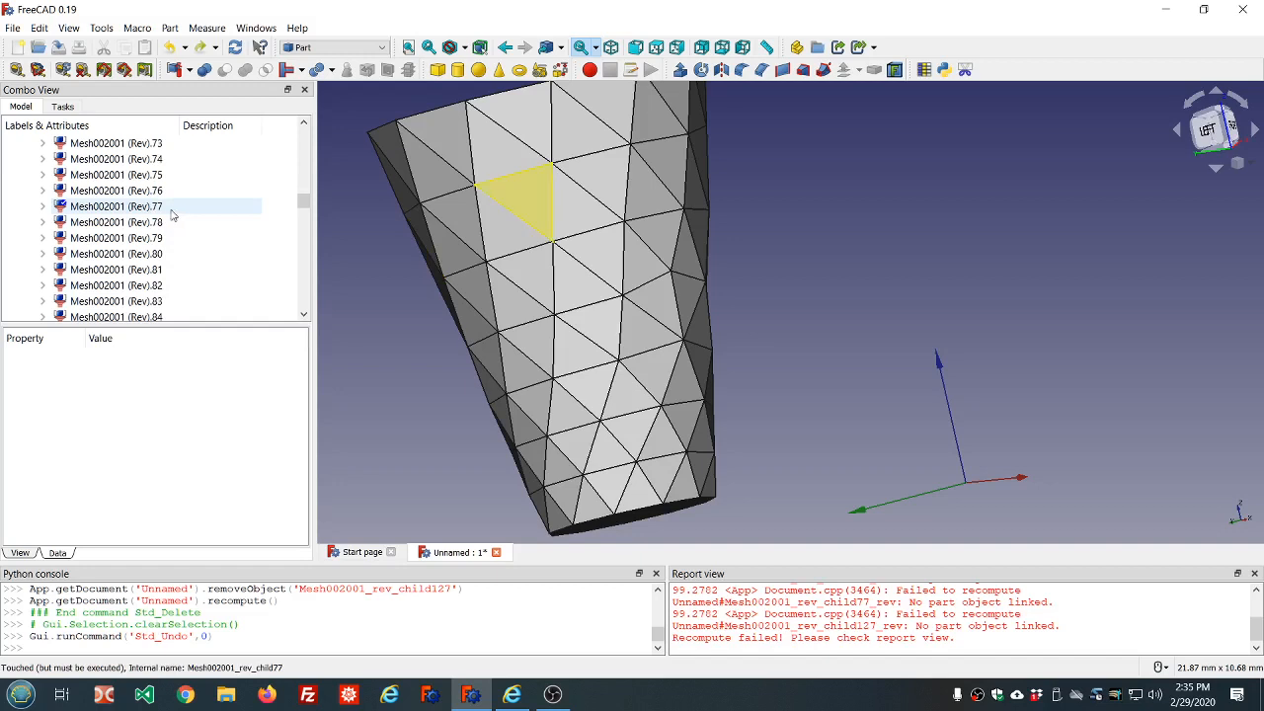
pyautogui.click(170, 213)
pyautogui.press('space')
pyautogui.scroll(7, 174, 198)
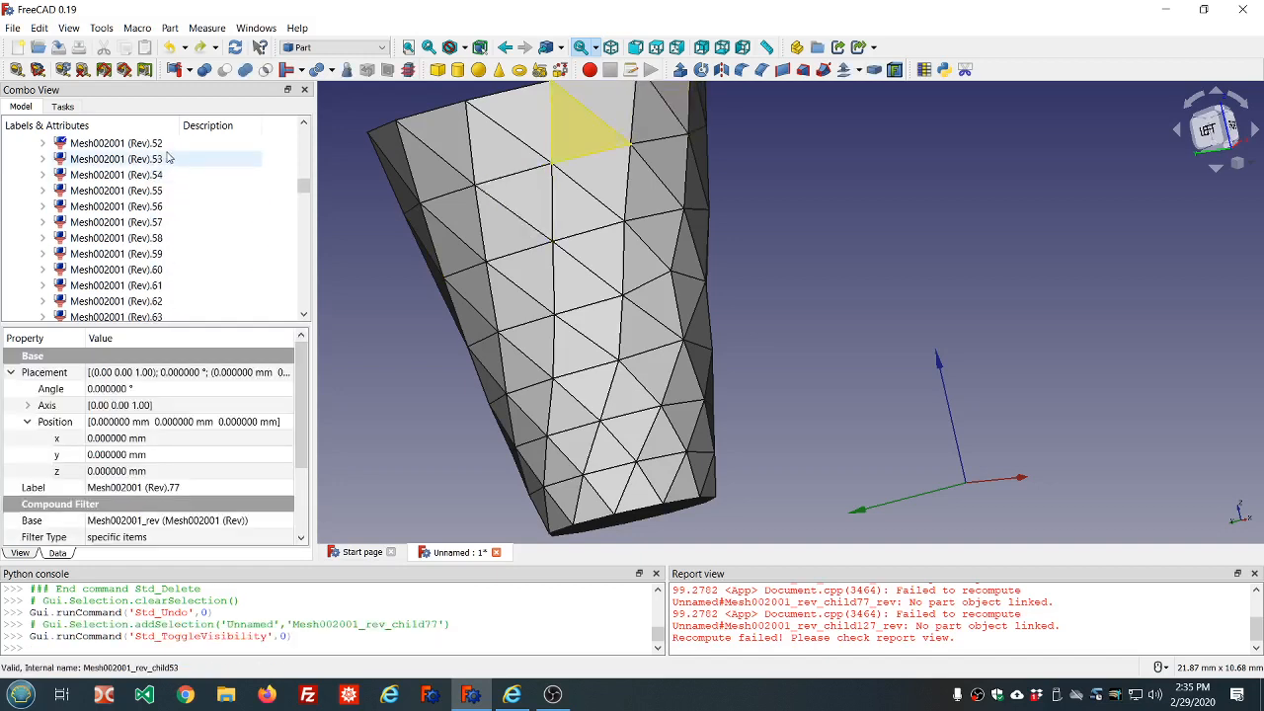
pyautogui.click(158, 143)
pyautogui.press('space')
# Hide the original face Mesh002001 (Rev).127 and recompute the document
pyautogui.scroll(-1, 223, 187)
pyautogui.scroll(-20, 247, 223)
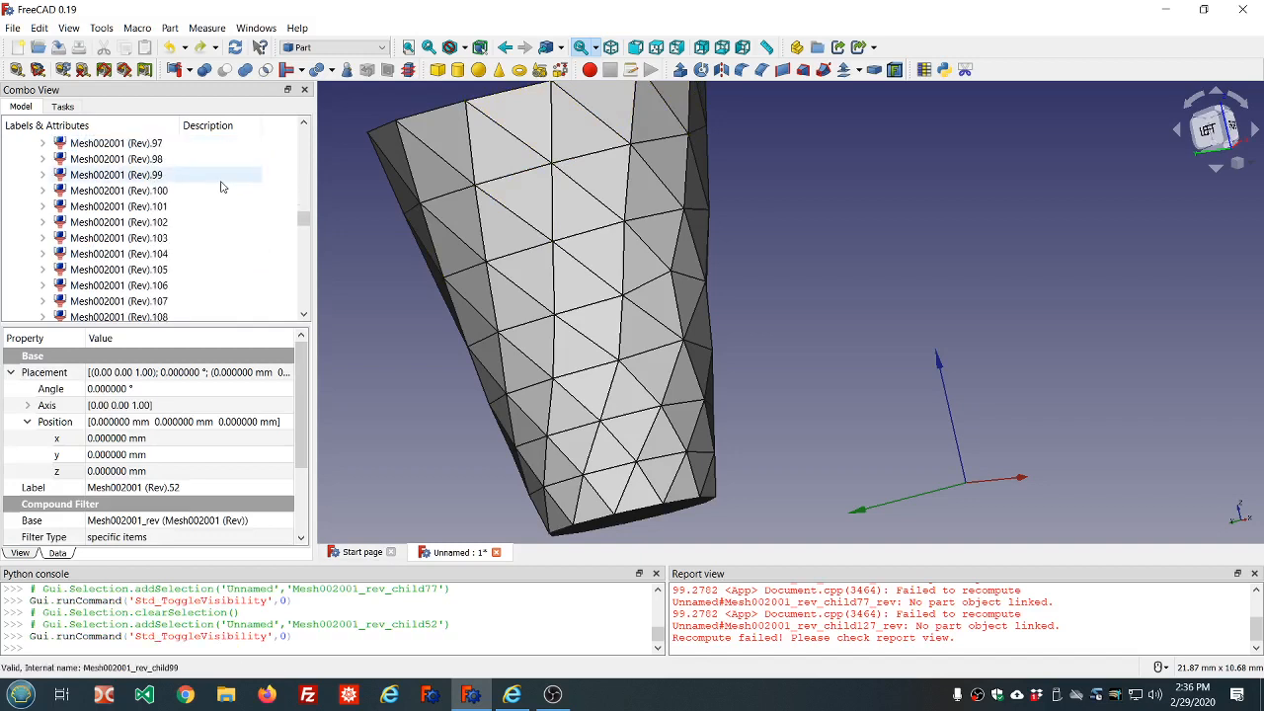
pyautogui.scroll(-10, 277, 259)
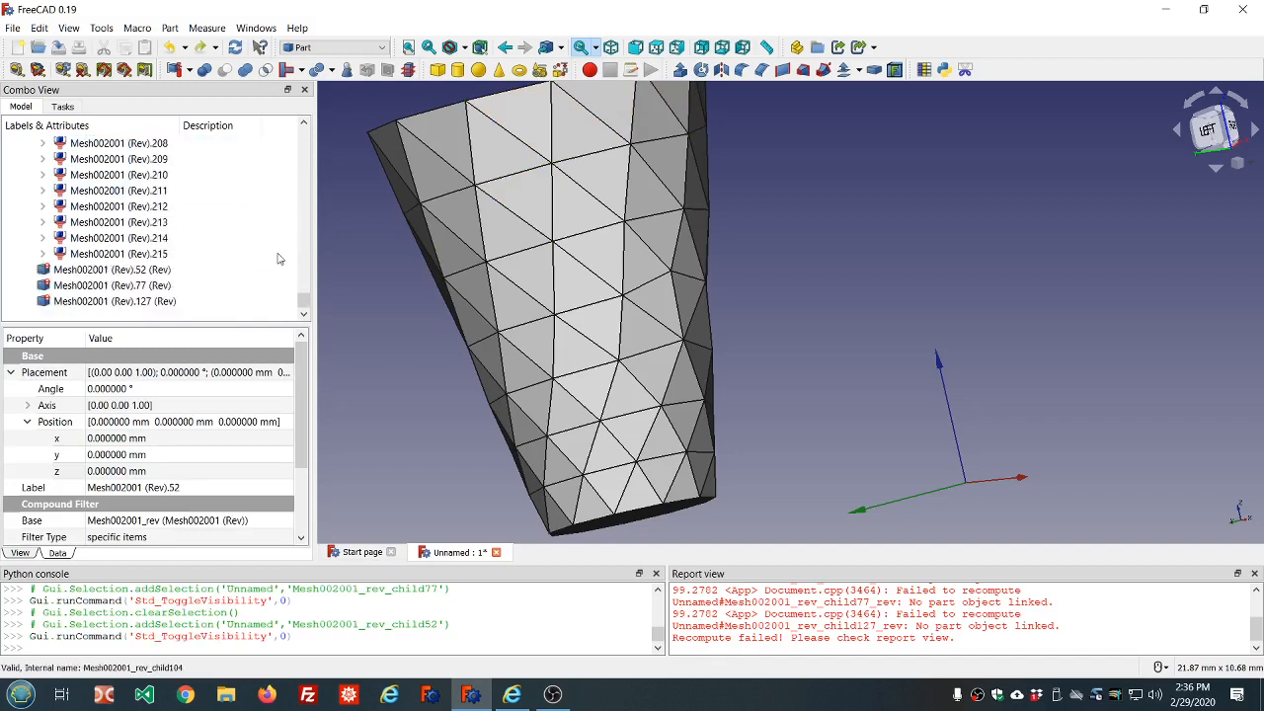
pyautogui.scroll(8, 278, 258)
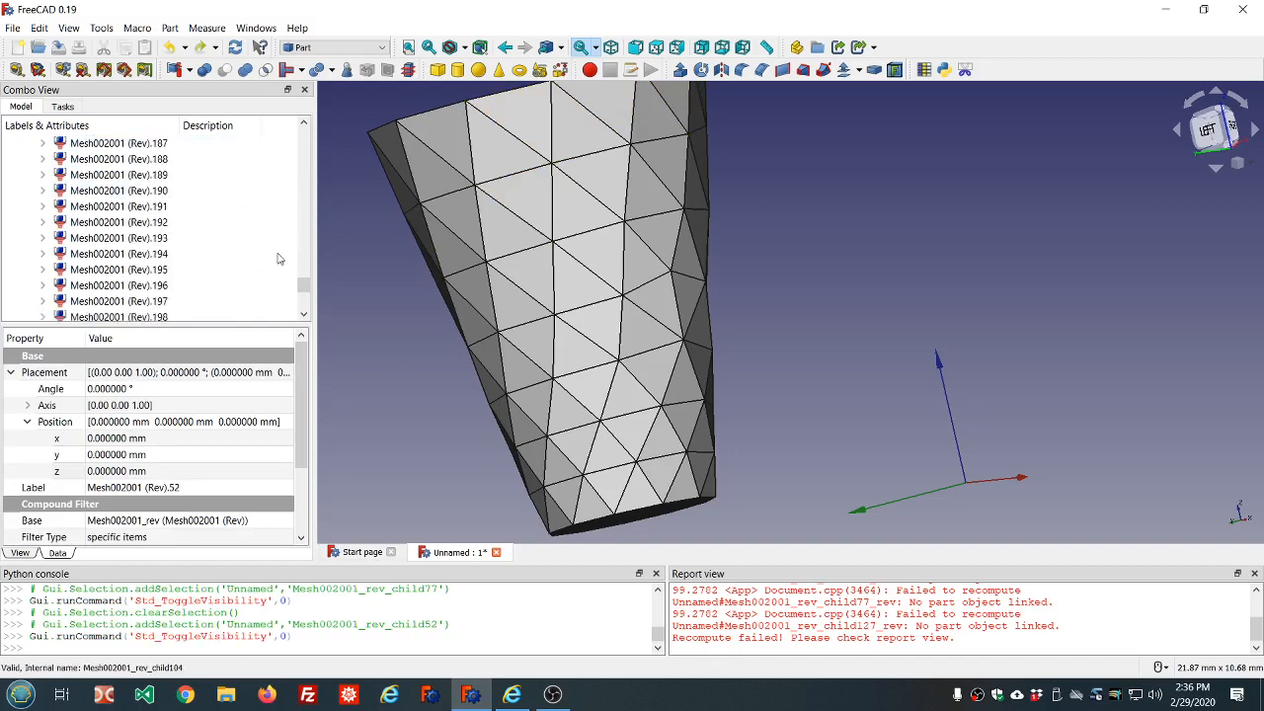
pyautogui.scroll(20, 277, 258)
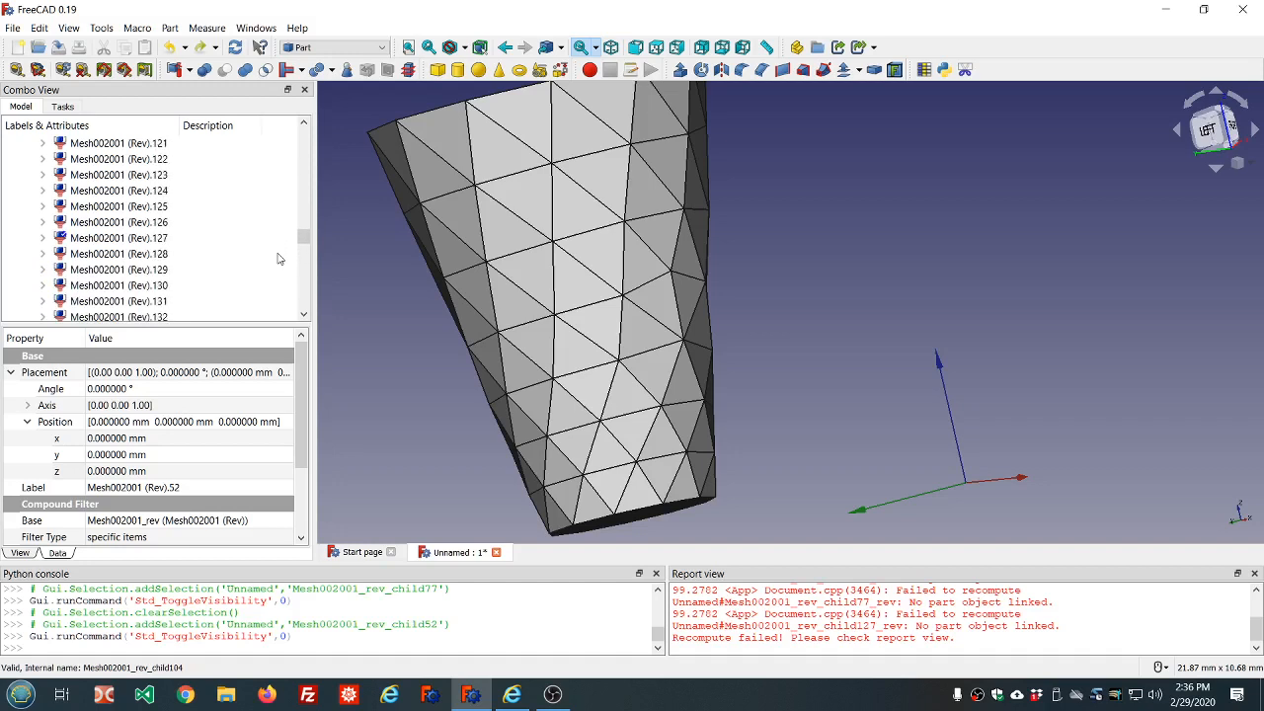
pyautogui.scroll(-1, 278, 259)
pyautogui.click(213, 192)
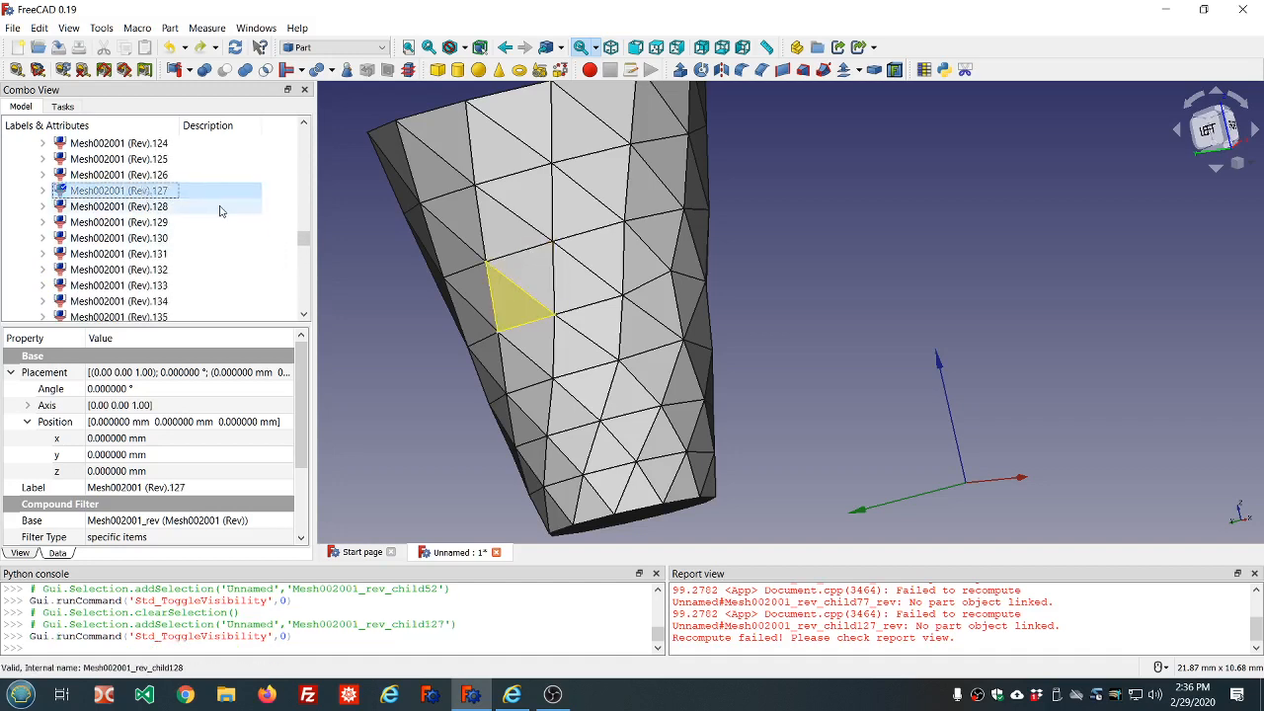
pyautogui.press('space')
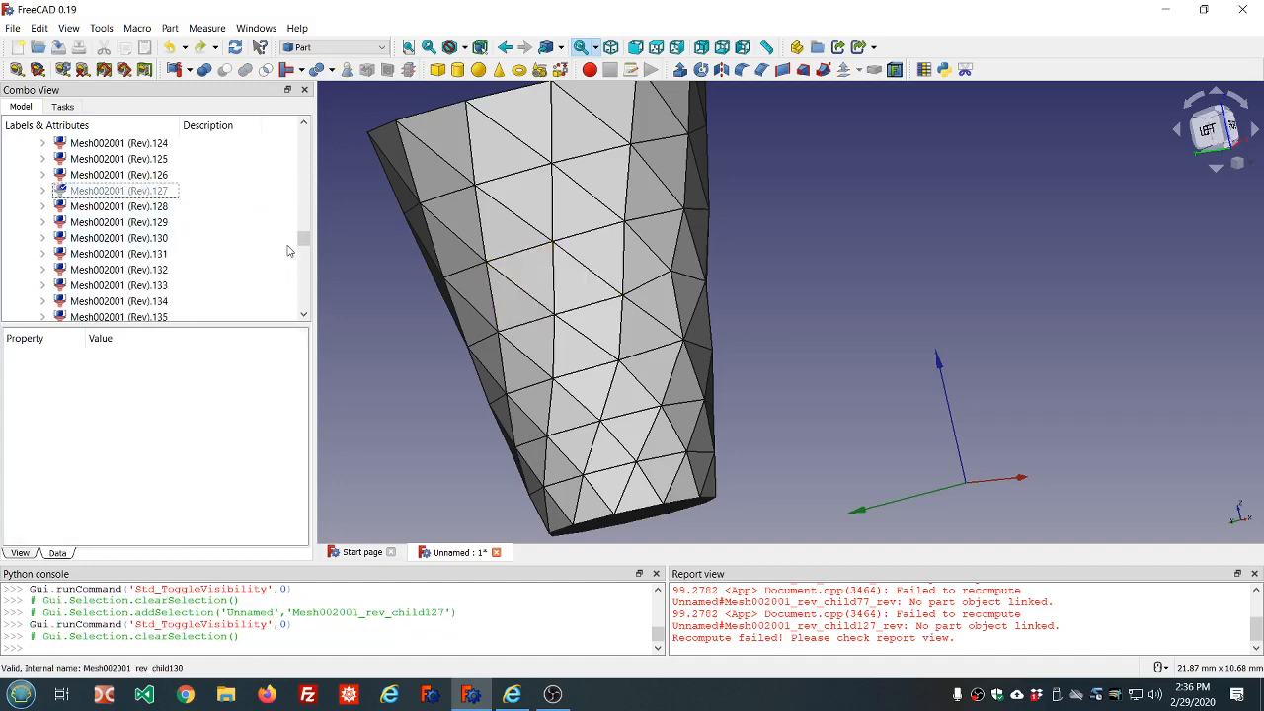
pyautogui.click(235, 56)
# Select all exploded faces from Mesh002001 (Rev).0 to .215 together with the three reversed copies of .52, .77 and .127
pyautogui.scroll(11, 215, 228)
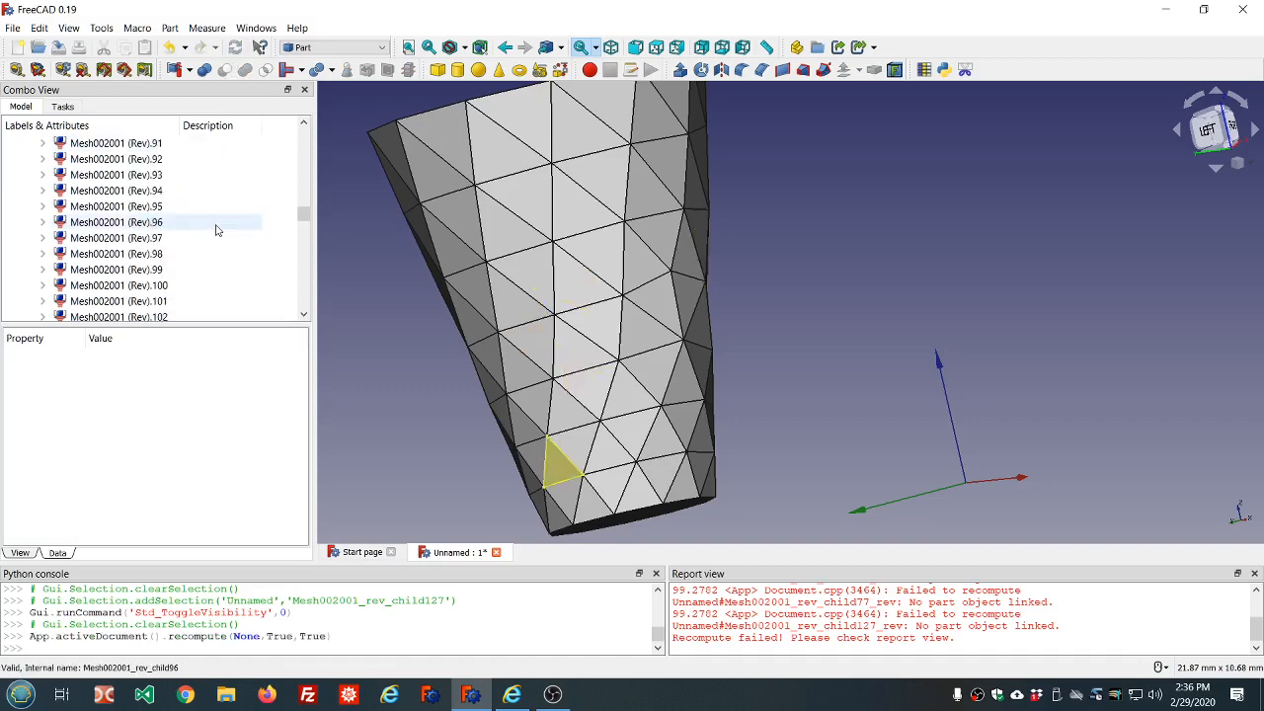
pyautogui.scroll(20, 218, 230)
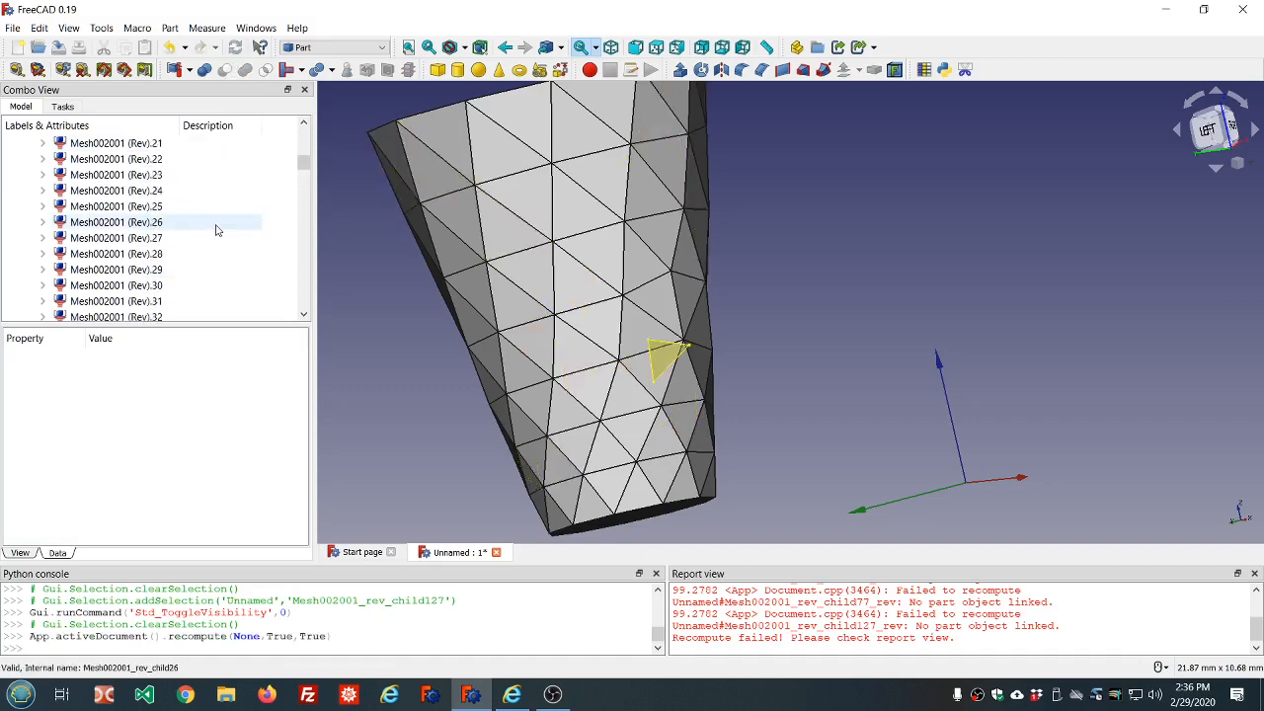
pyautogui.scroll(11, 217, 230)
pyautogui.scroll(-3, 217, 227)
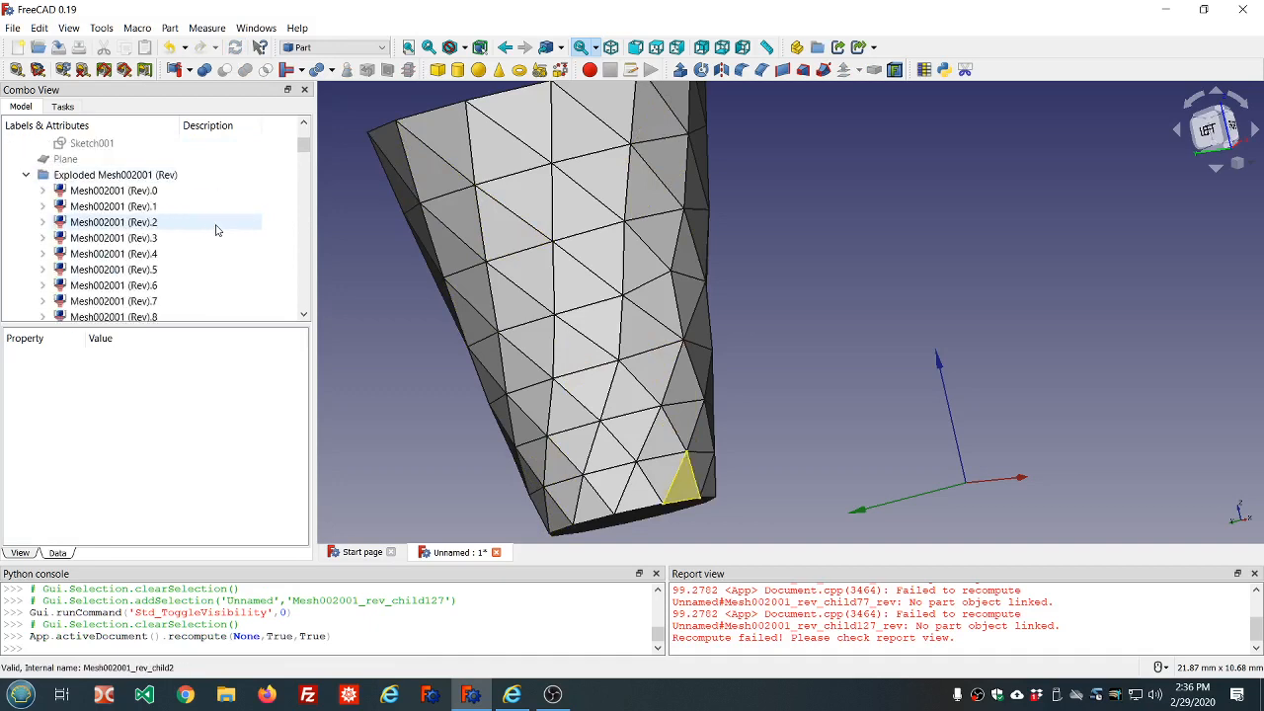
pyautogui.click(149, 190)
pyautogui.scroll(-20, 178, 212)
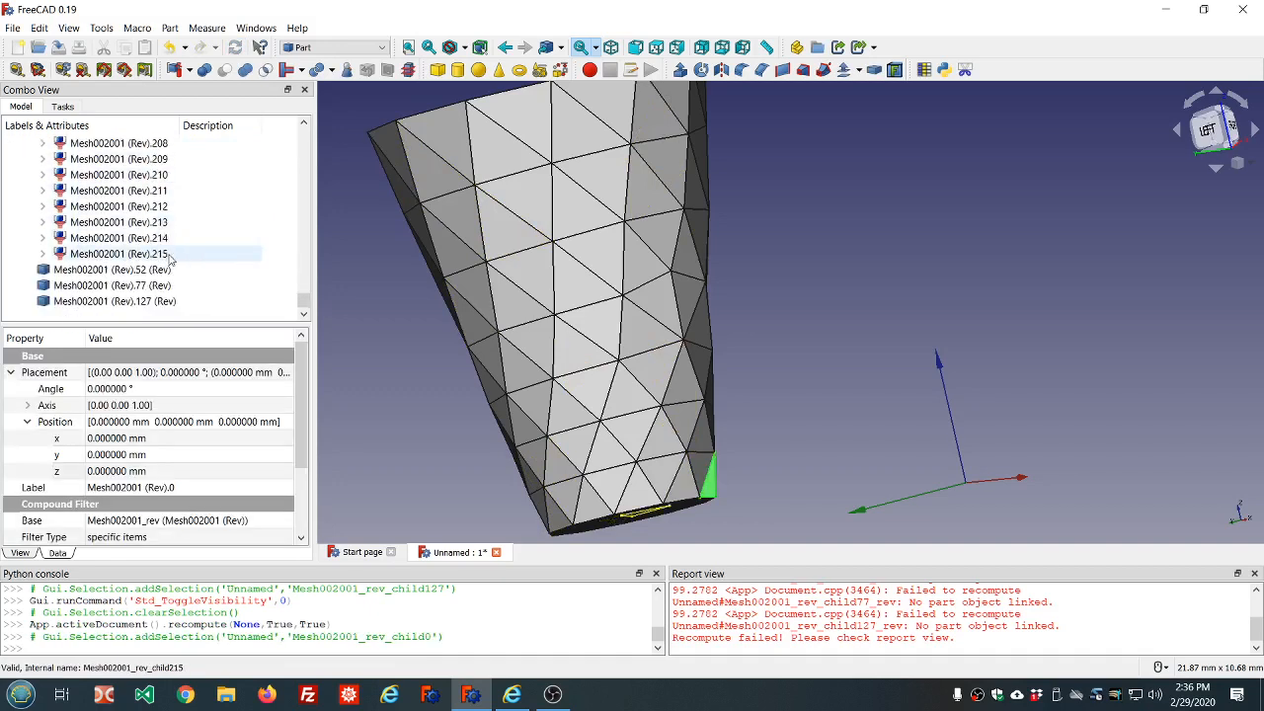
pyautogui.keyDown('shift'); pyautogui.click(169, 256); pyautogui.keyUp('shift')
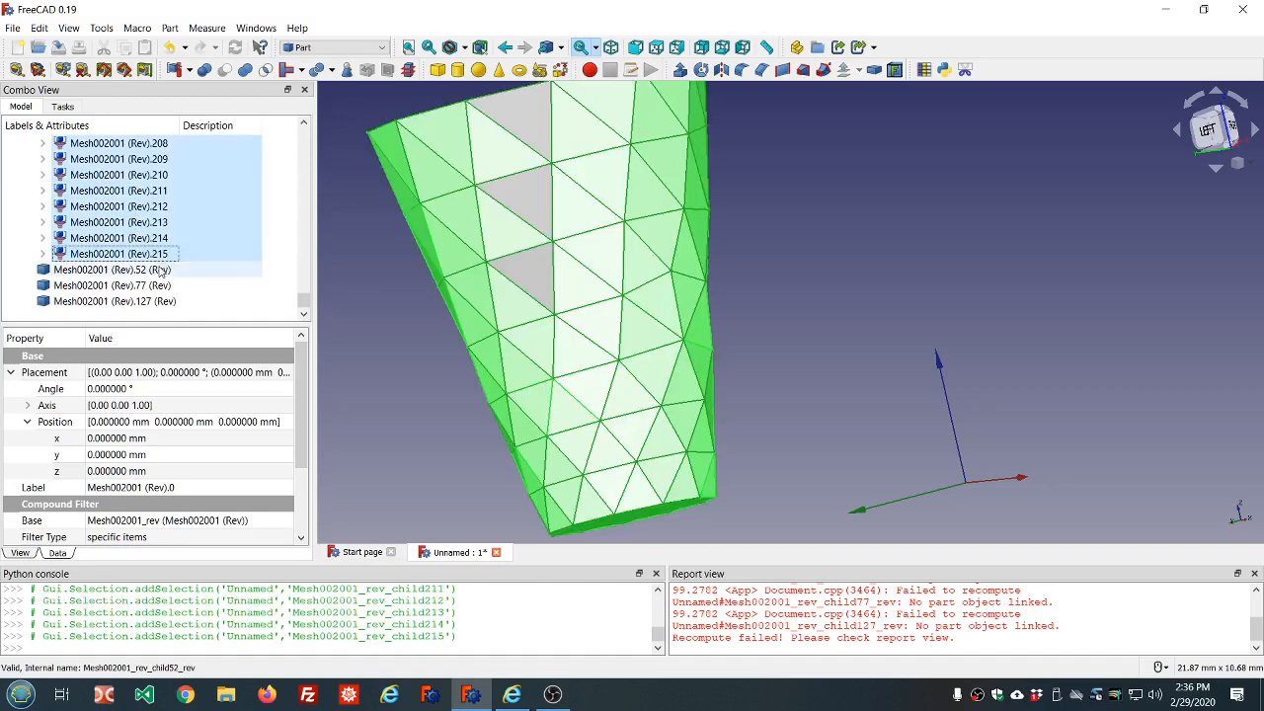
pyautogui.keyDown('ctrl'); pyautogui.click(163, 269); pyautogui.keyUp('ctrl')
pyautogui.keyDown('ctrl'); pyautogui.click(161, 285); pyautogui.keyUp('ctrl')
pyautogui.keyDown('ctrl'); pyautogui.click(161, 301); pyautogui.keyUp('ctrl')
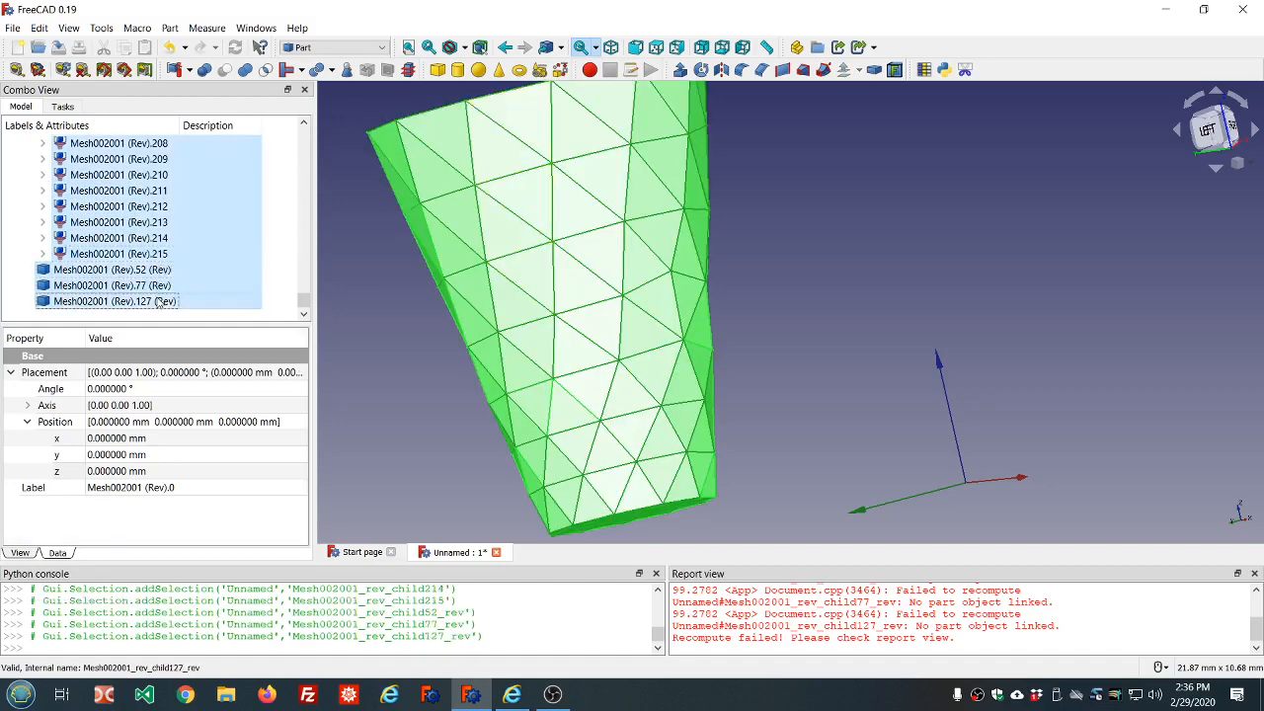
# Remove faces Mesh002001 (Rev).177, .77 and .52 from the selection and fuse the remaining shapes with Union, accepting non-solids
pyautogui.scroll(9, 217, 221)
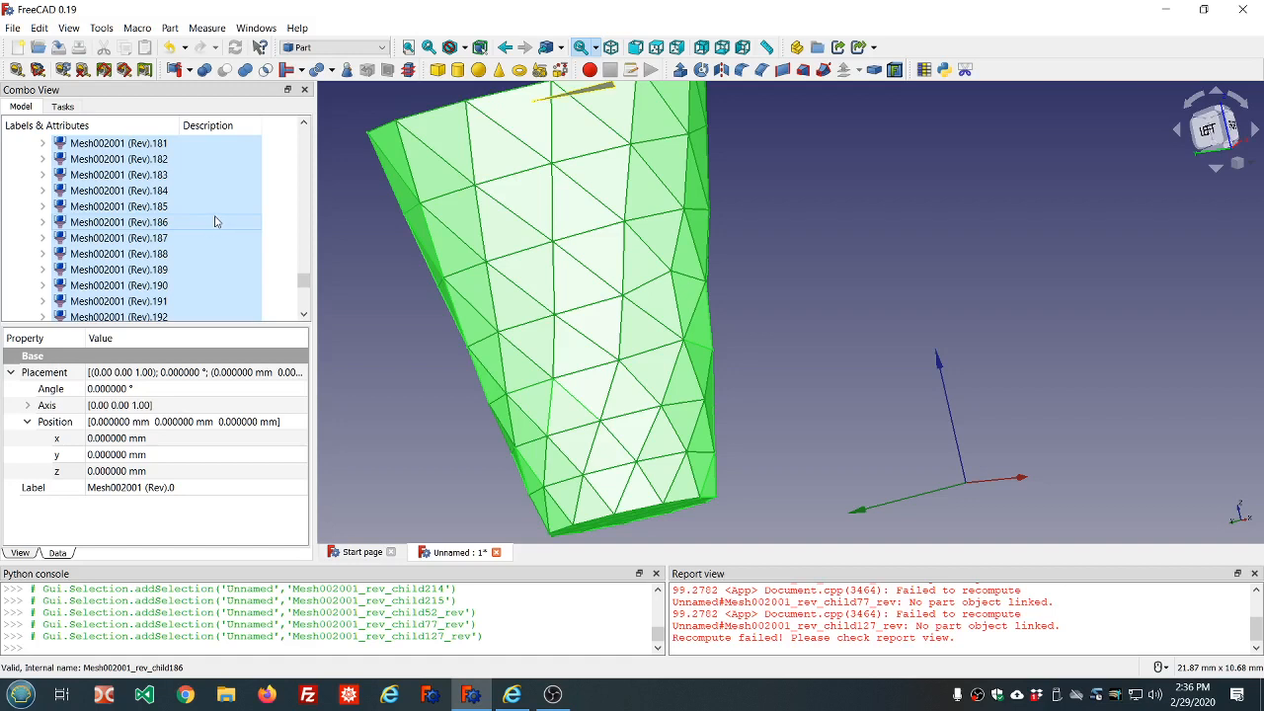
pyautogui.scroll(2, 208, 227)
pyautogui.keyDown('ctrl'); pyautogui.click(172, 177); pyautogui.keyUp('ctrl')
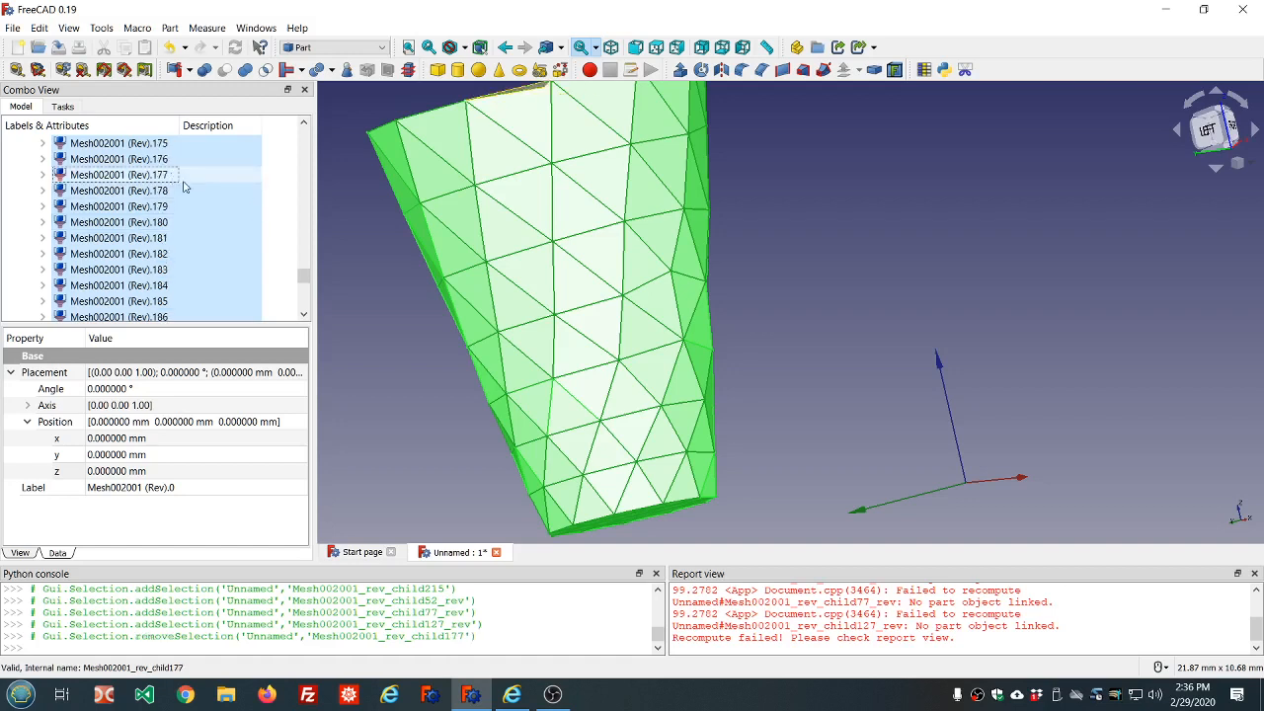
pyautogui.scroll(3, 205, 193)
pyautogui.scroll(7, 205, 193)
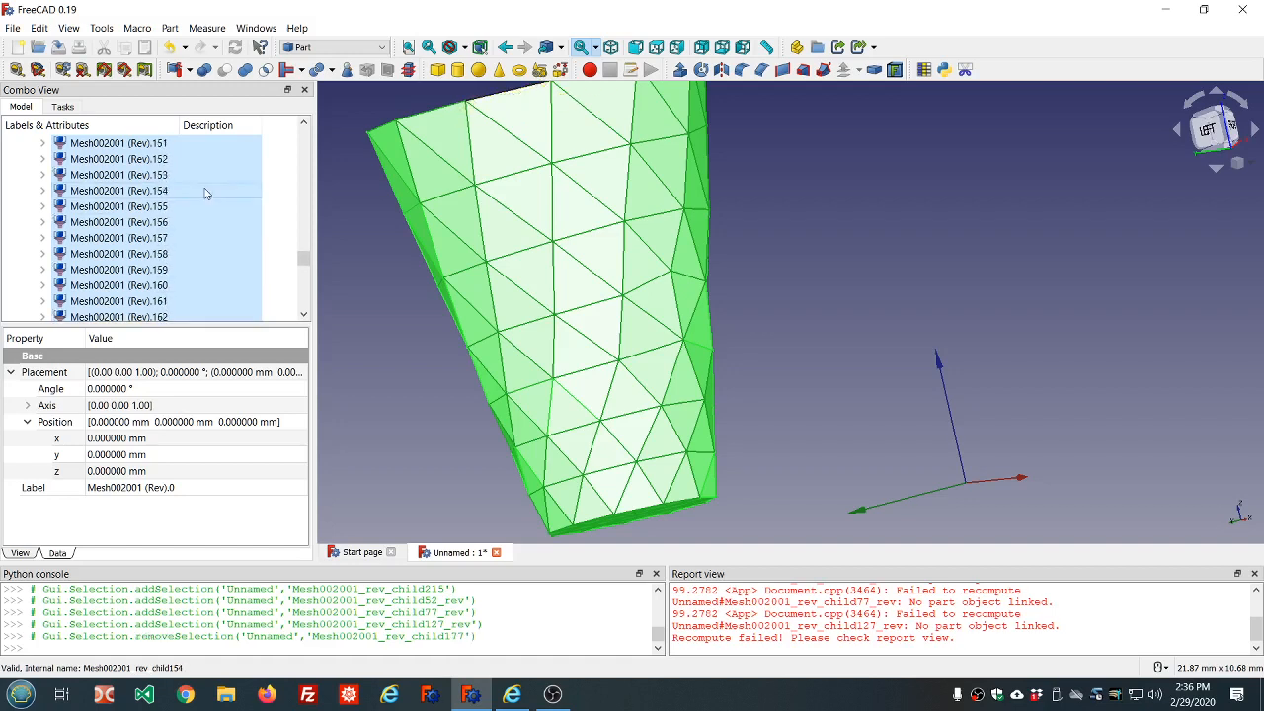
pyautogui.scroll(-20, 225, 258)
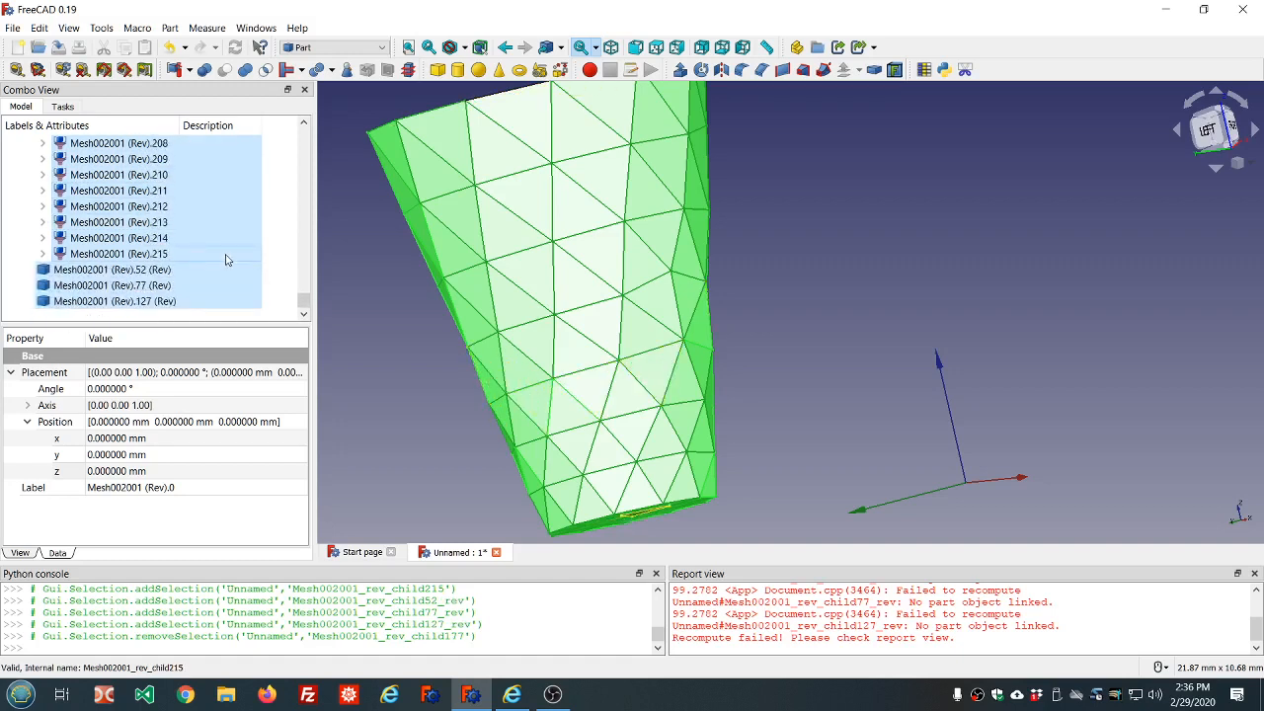
pyautogui.scroll(20, 225, 259)
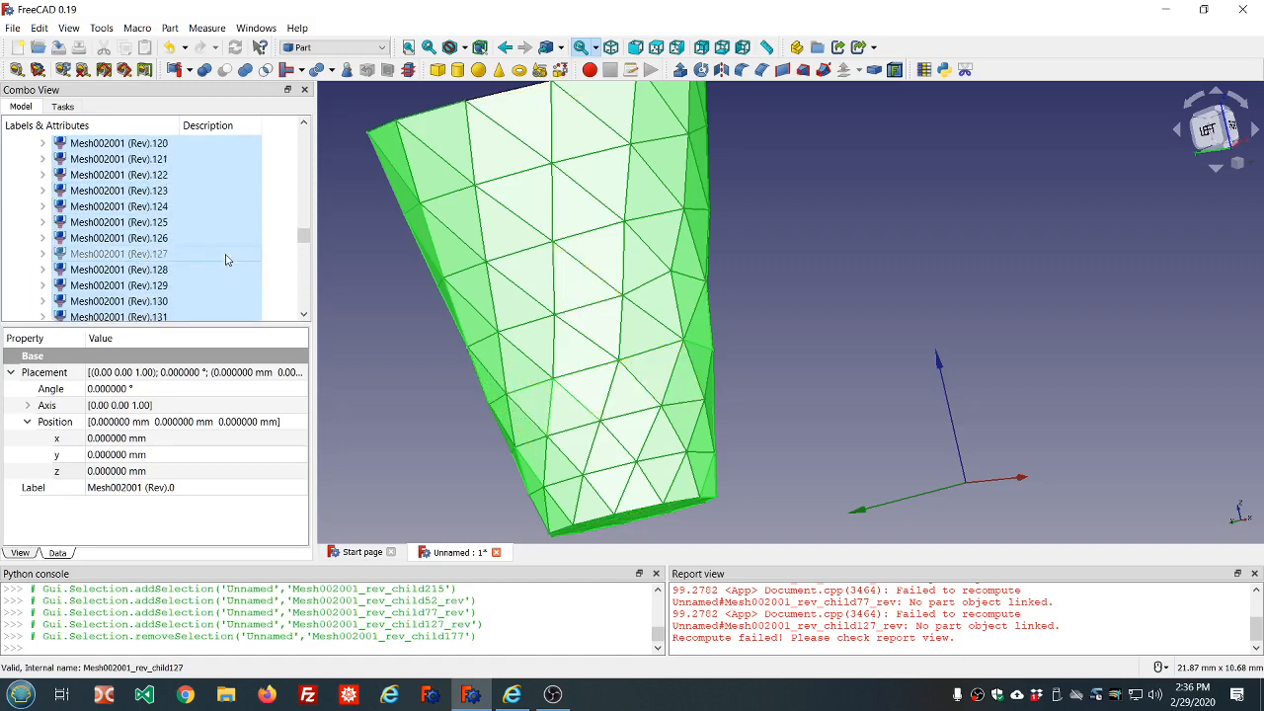
pyautogui.scroll(8, 225, 259)
pyautogui.scroll(7, 226, 259)
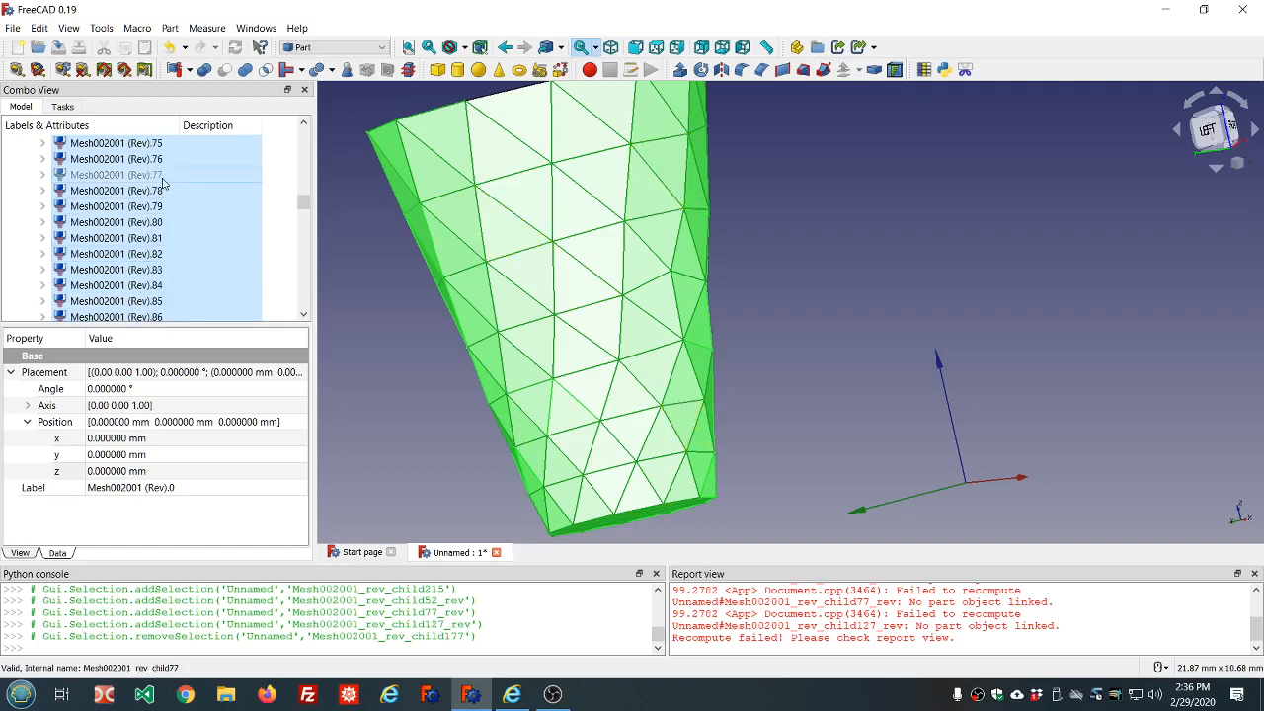
pyautogui.keyDown('ctrl'); pyautogui.click(161, 176); pyautogui.keyUp('ctrl')
pyautogui.scroll(7, 214, 197)
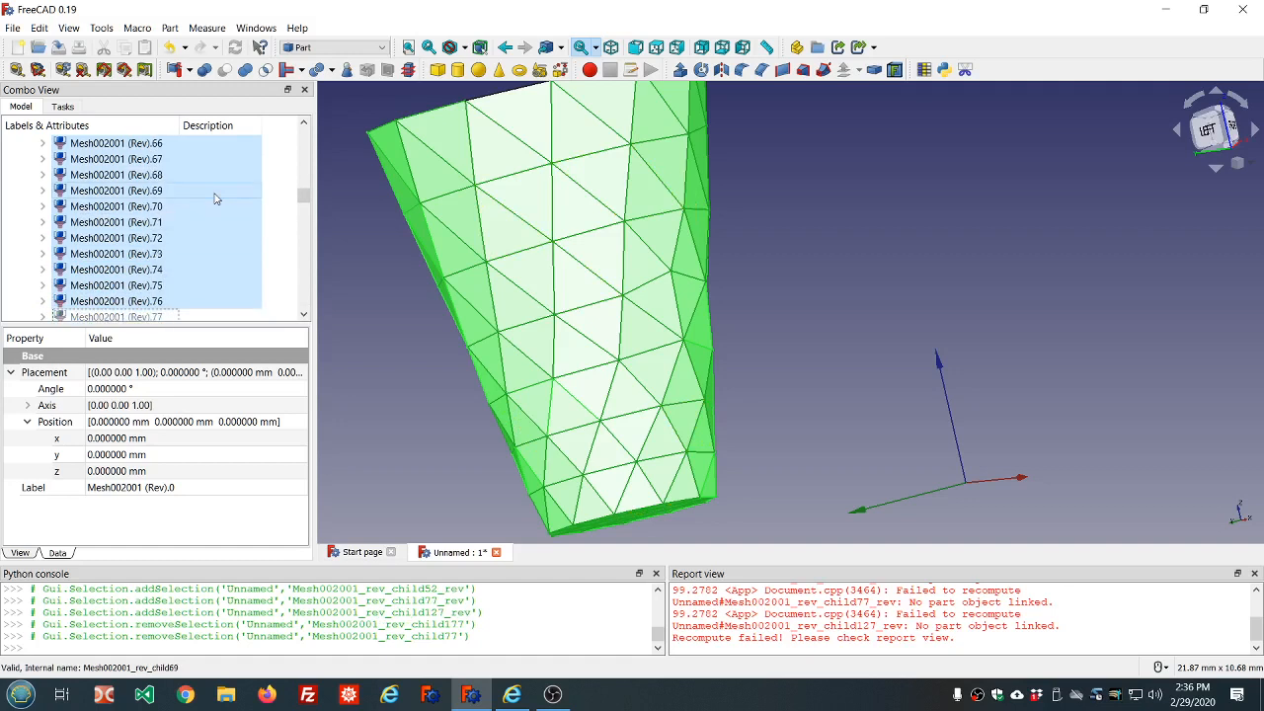
pyautogui.scroll(2, 163, 205)
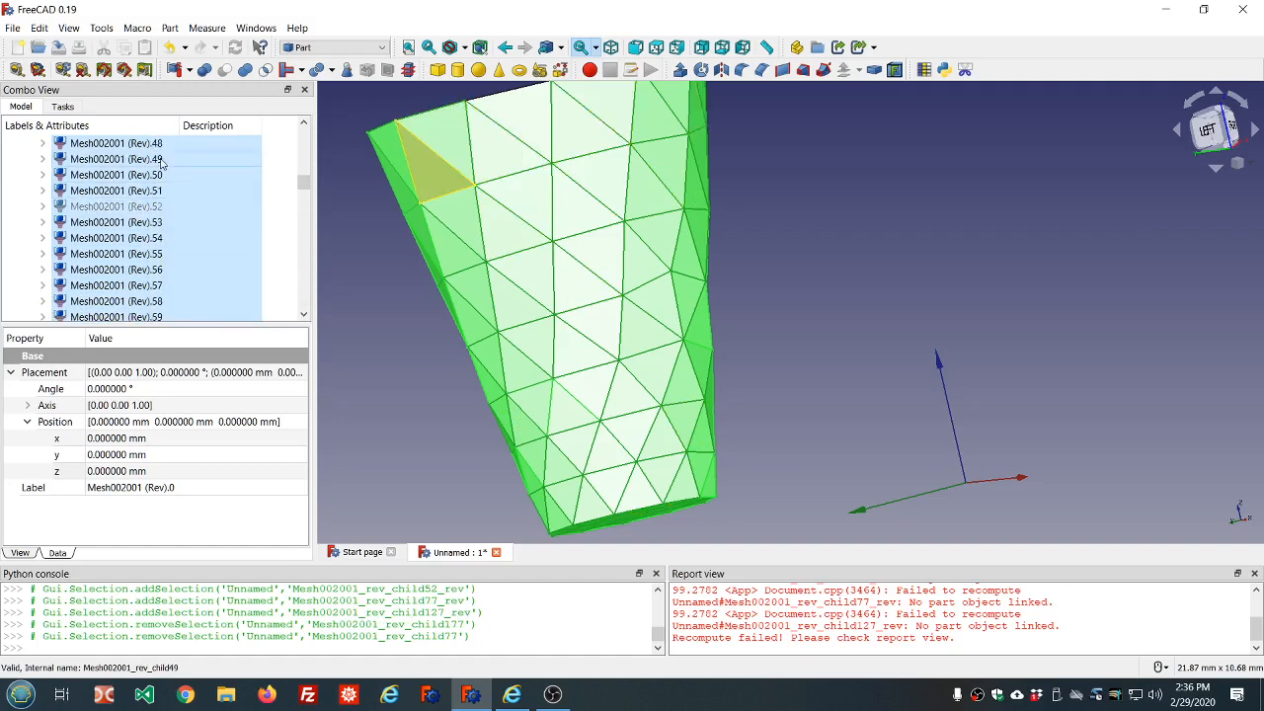
pyautogui.keyDown('ctrl'); pyautogui.click(162, 205); pyautogui.keyUp('ctrl')
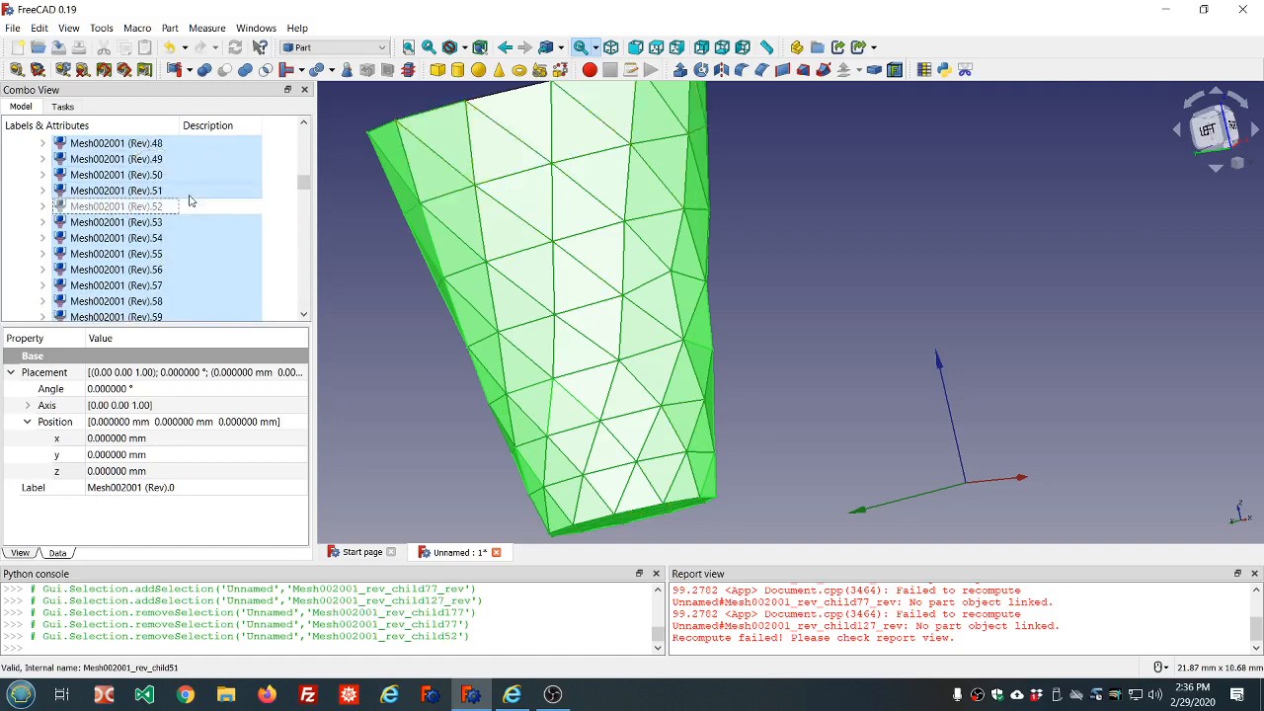
pyautogui.click(245, 71)
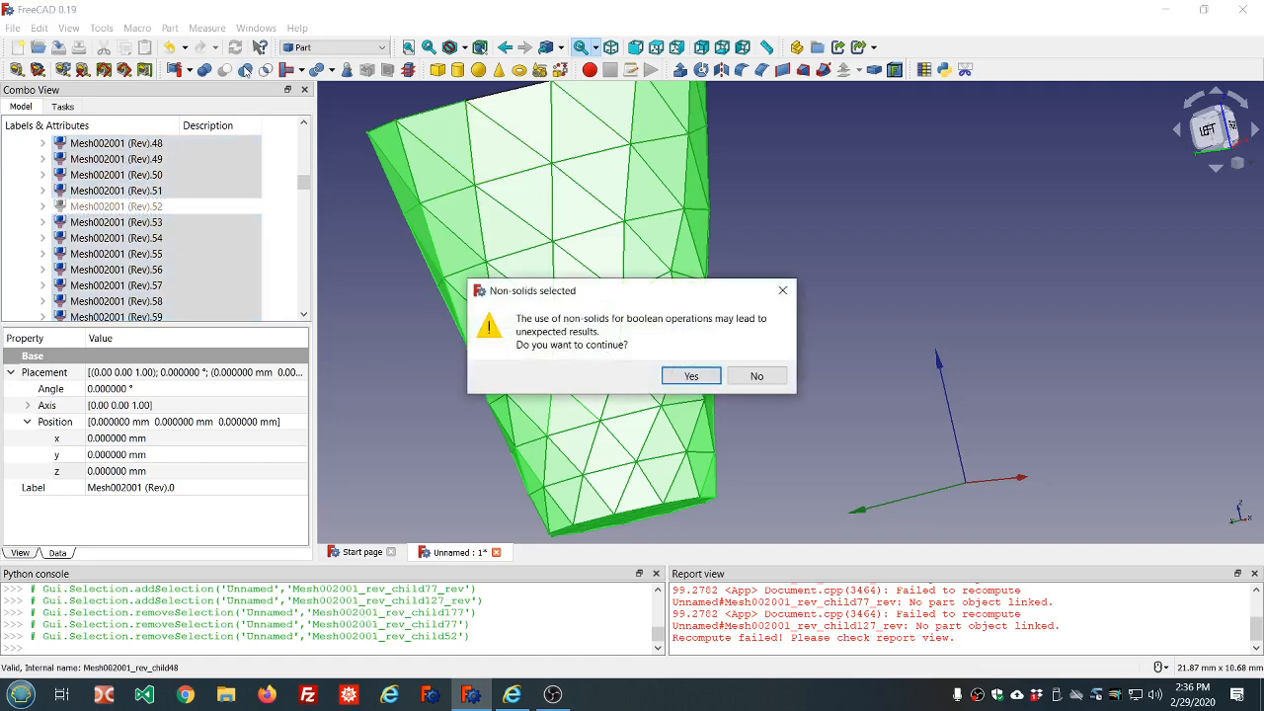
pyautogui.click(688, 376)
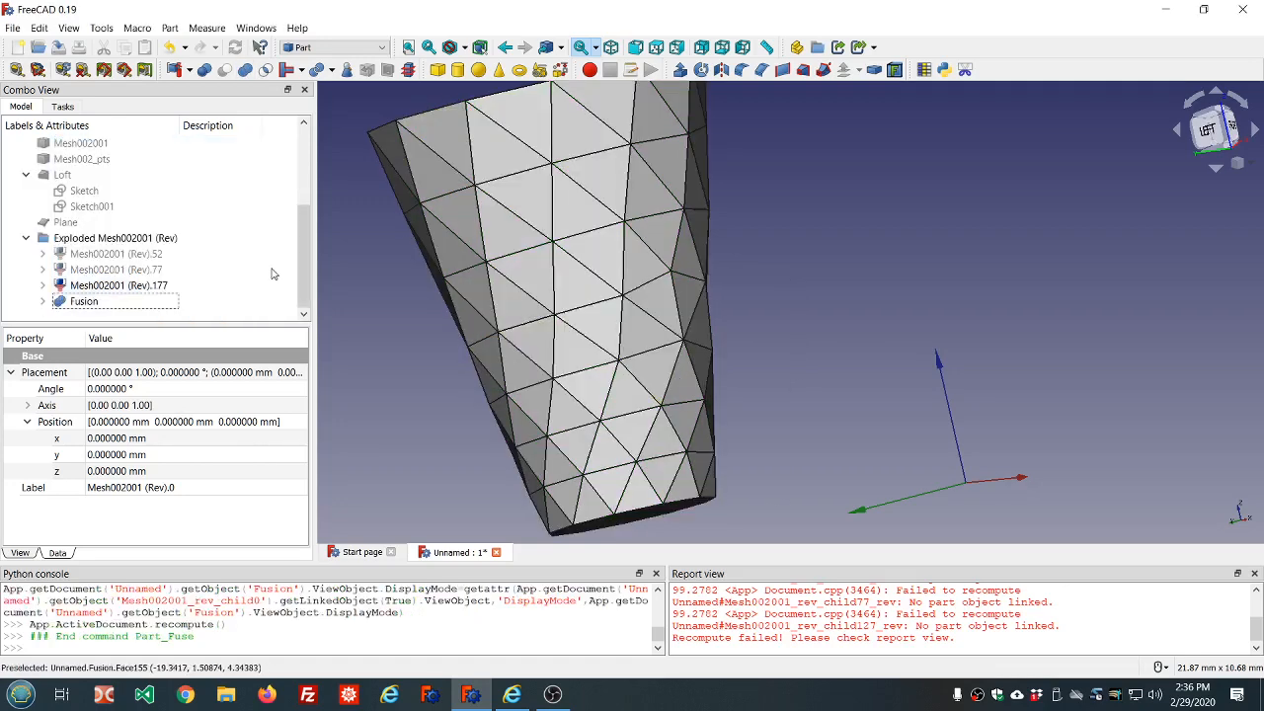
# Hide the Exploded Mesh002001 (Rev) group with its contents and show only the Fusion object
pyautogui.click(97, 238)
pyautogui.press('space')
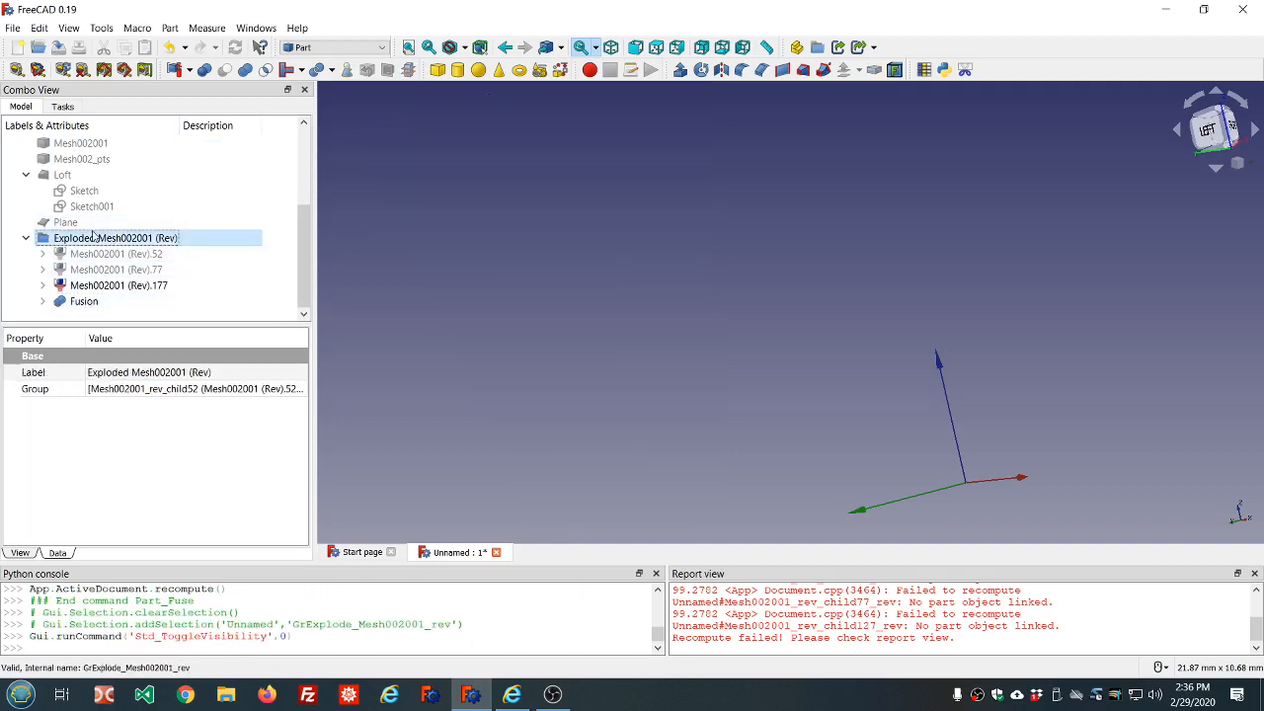
pyautogui.click(84, 302)
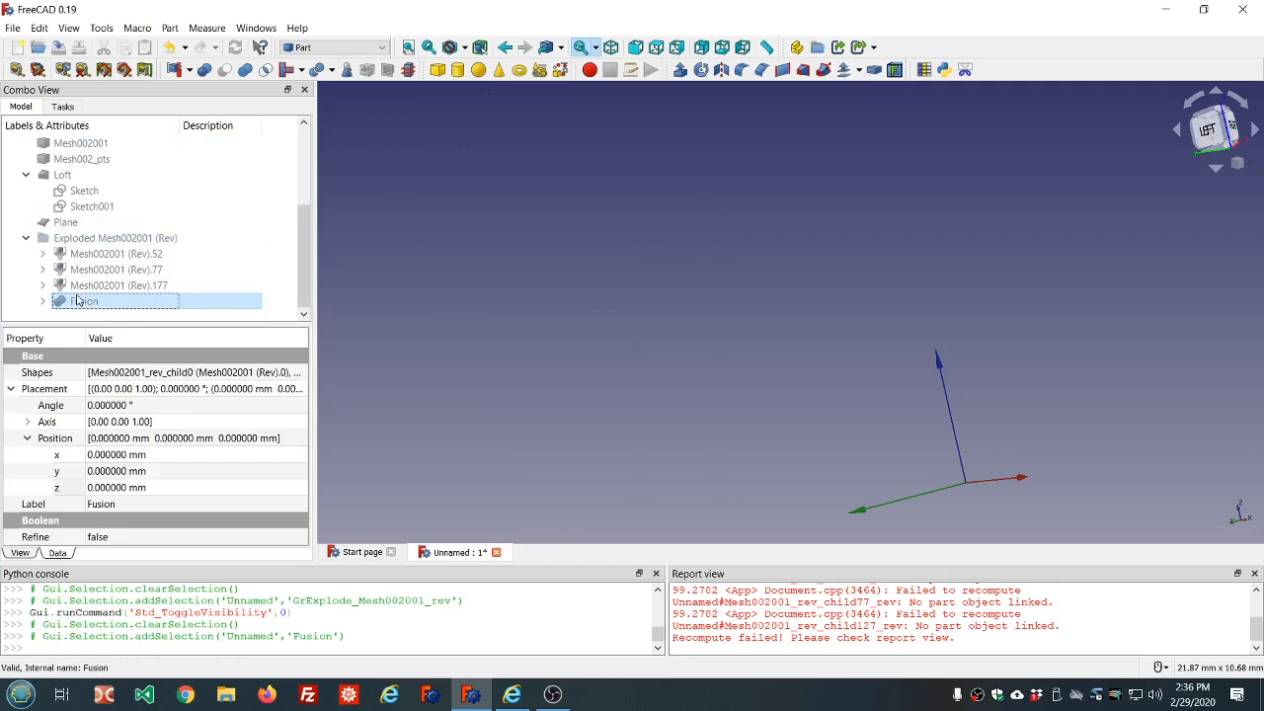
pyautogui.press('space')
pyautogui.click(359, 301)
pyautogui.scroll(-3, 454, 308)
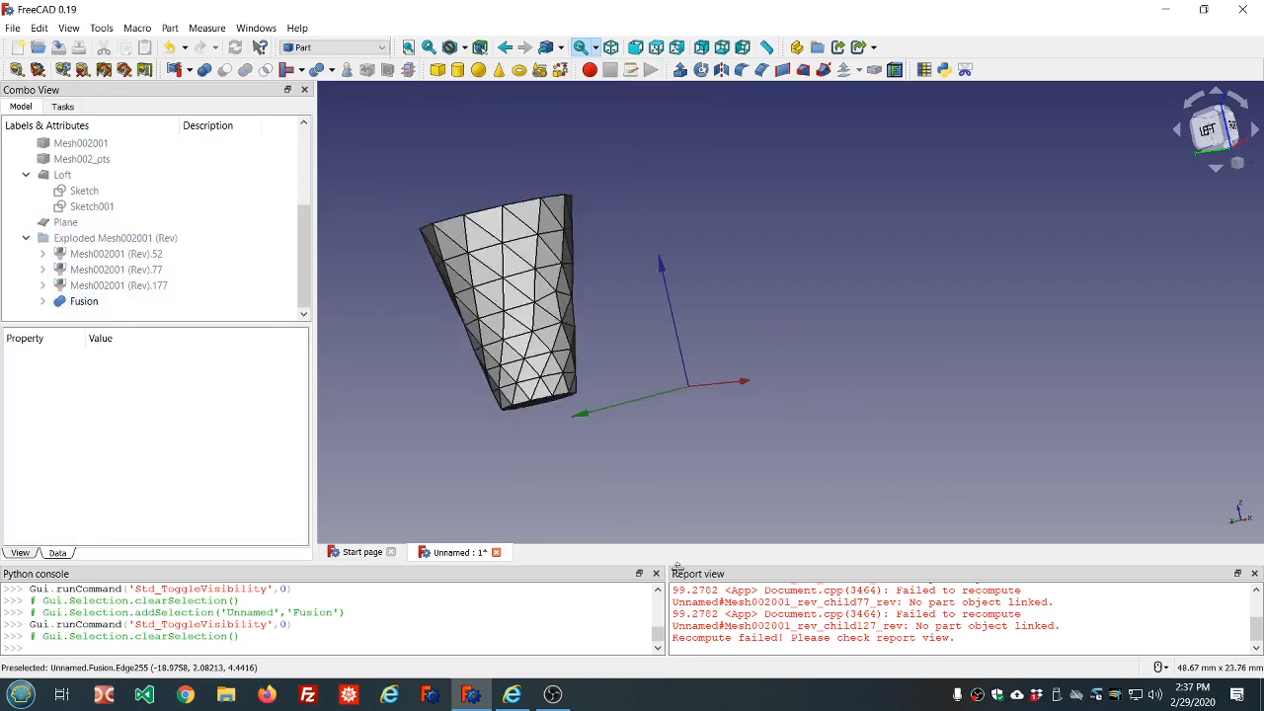
# Clear the messages in the Report view and select the Fusion object
pyautogui.rightClick(787, 645)
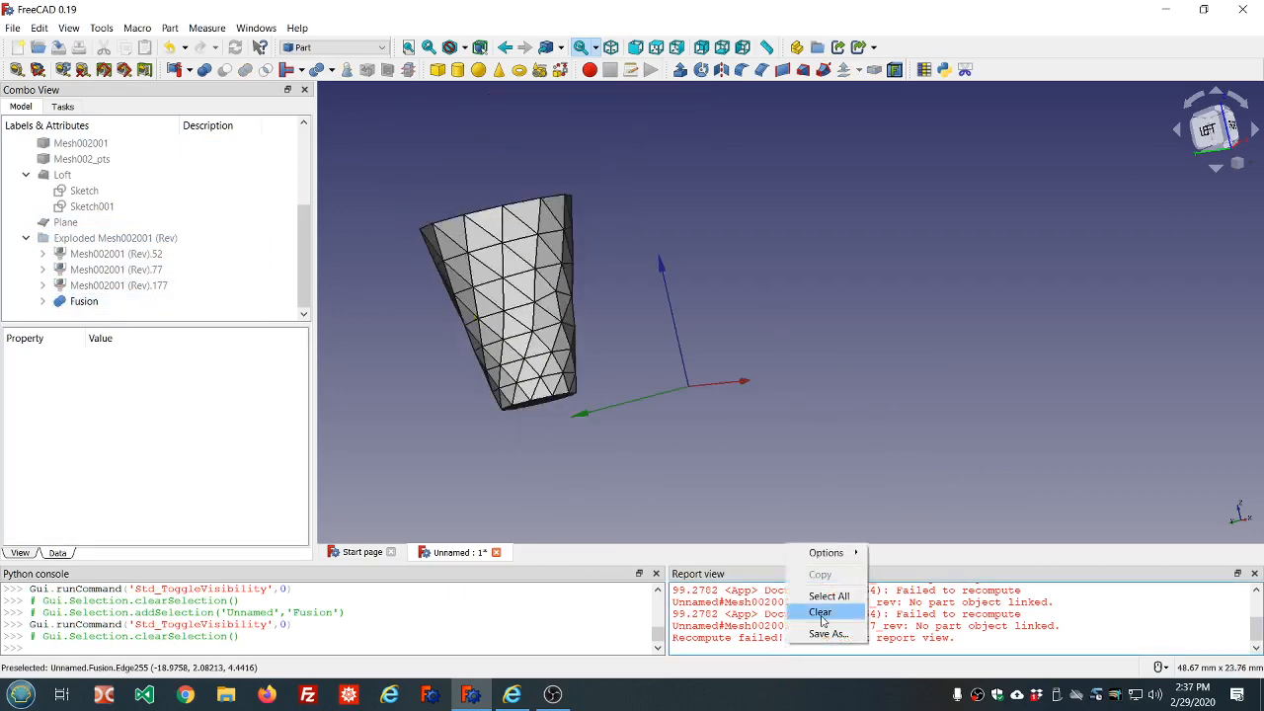
pyautogui.click(820, 611)
pyautogui.click(84, 301)
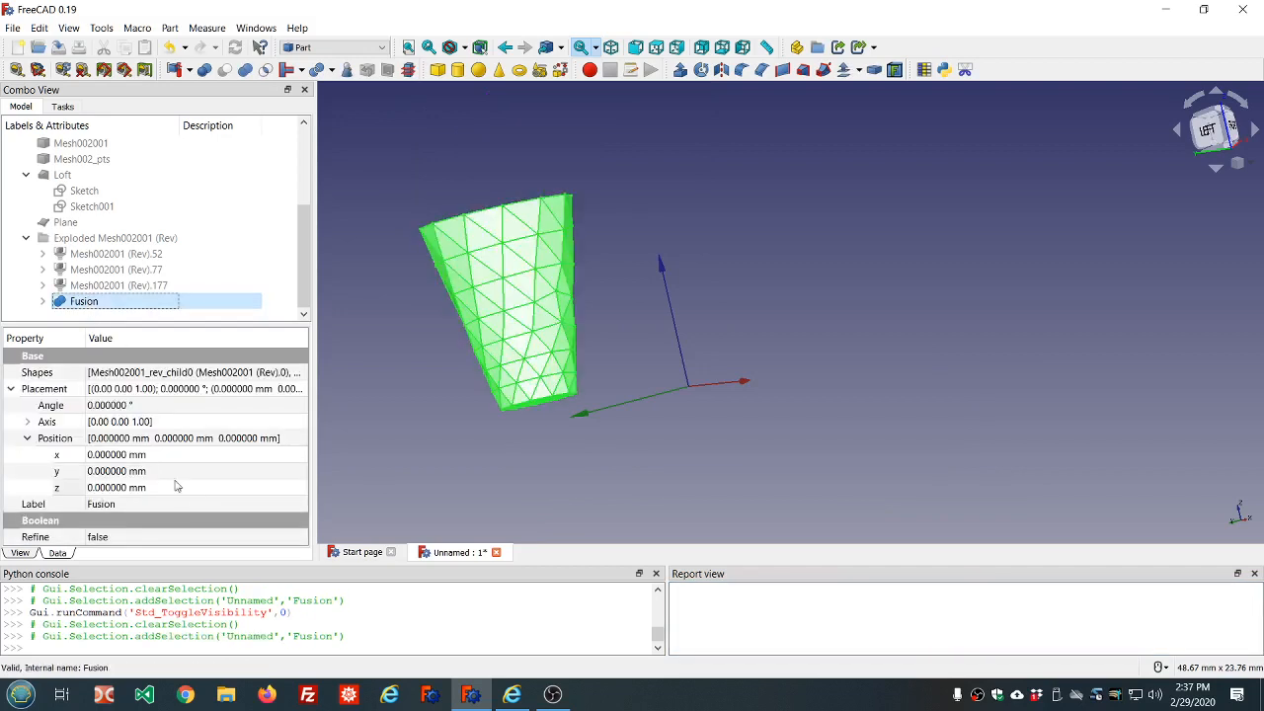
# Set the Fusion object's Lighting view property to One side and inspect which faces are reversed
pyautogui.click(19, 554)
pyautogui.click(217, 453)
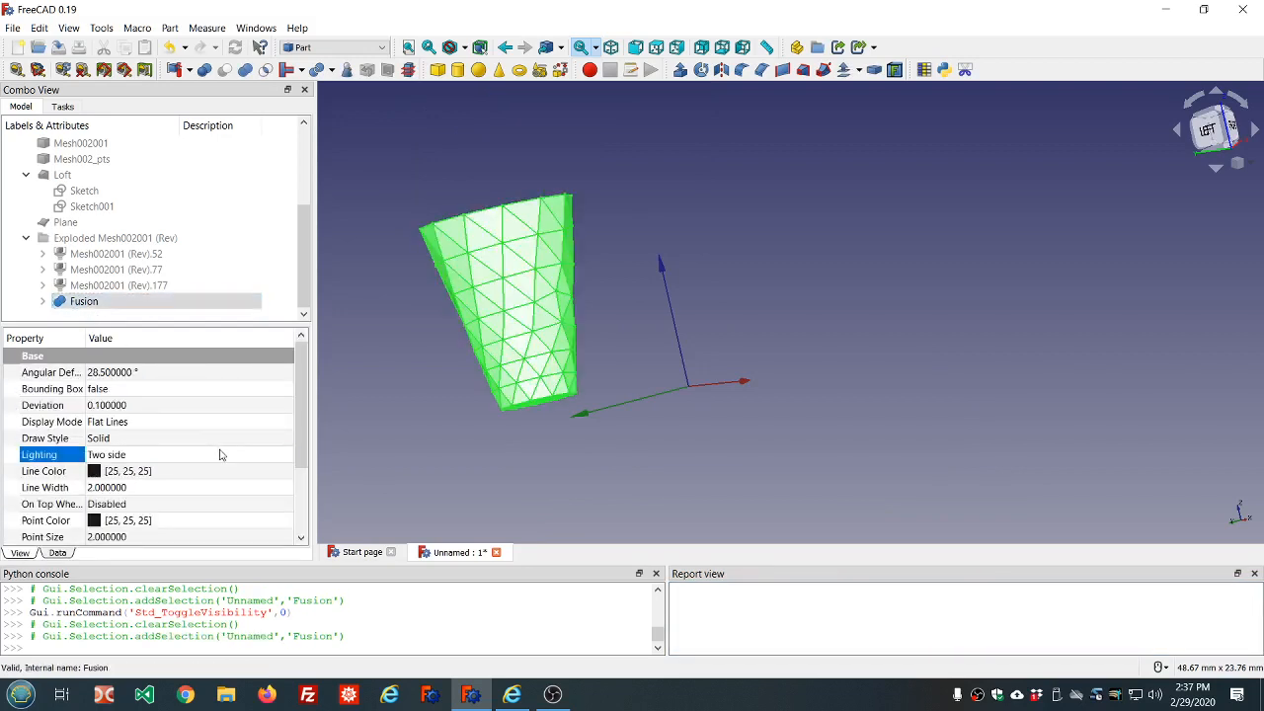
pyautogui.scroll(1, 219, 453)
pyautogui.click(397, 424)
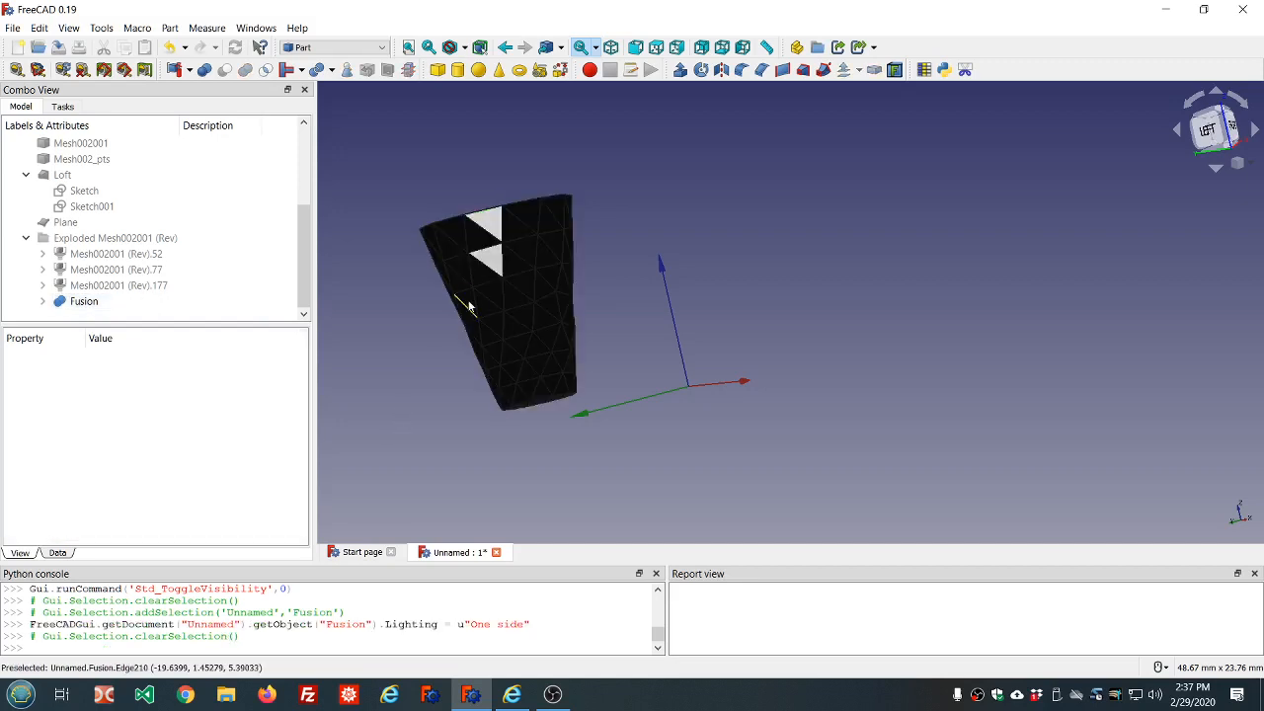
pyautogui.moveTo(657, 198); pyautogui.dragTo(702, 202, button='middle')
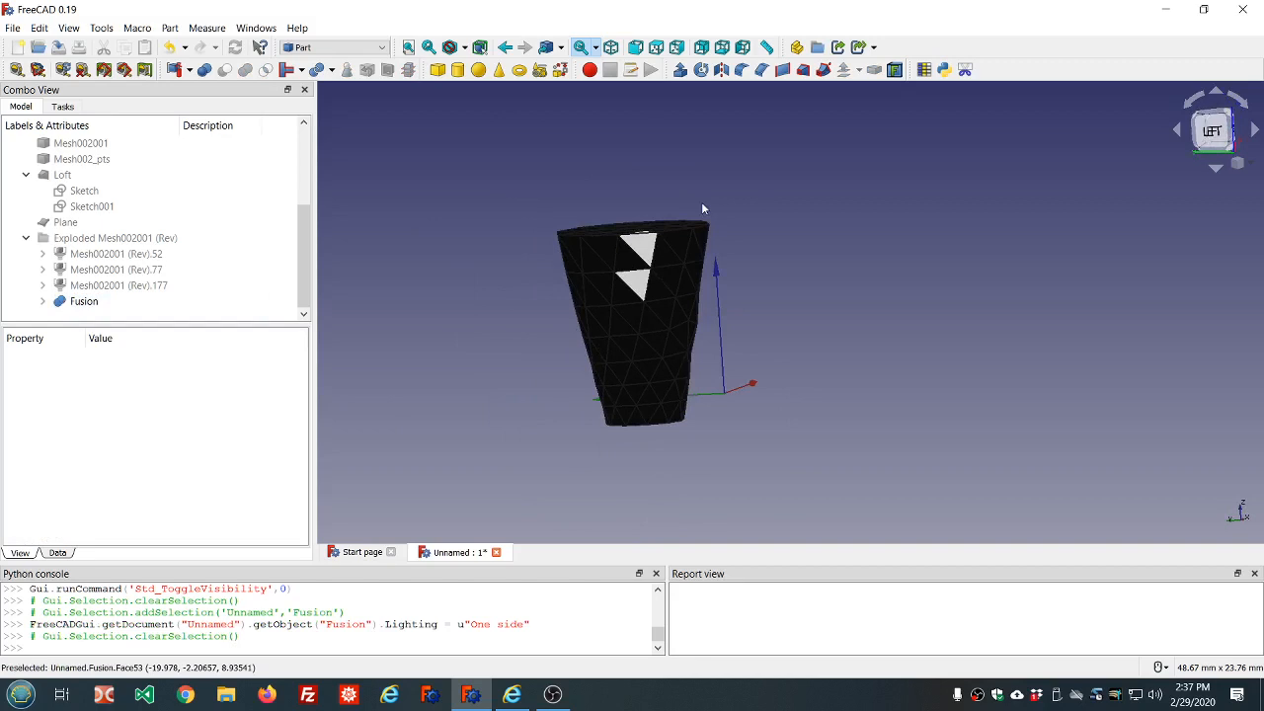
# Switch to the Mesh Design workbench and create a mesh from the Fusion shape with Netgen, Moderate fineness and optimized surface
pyautogui.click(84, 301)
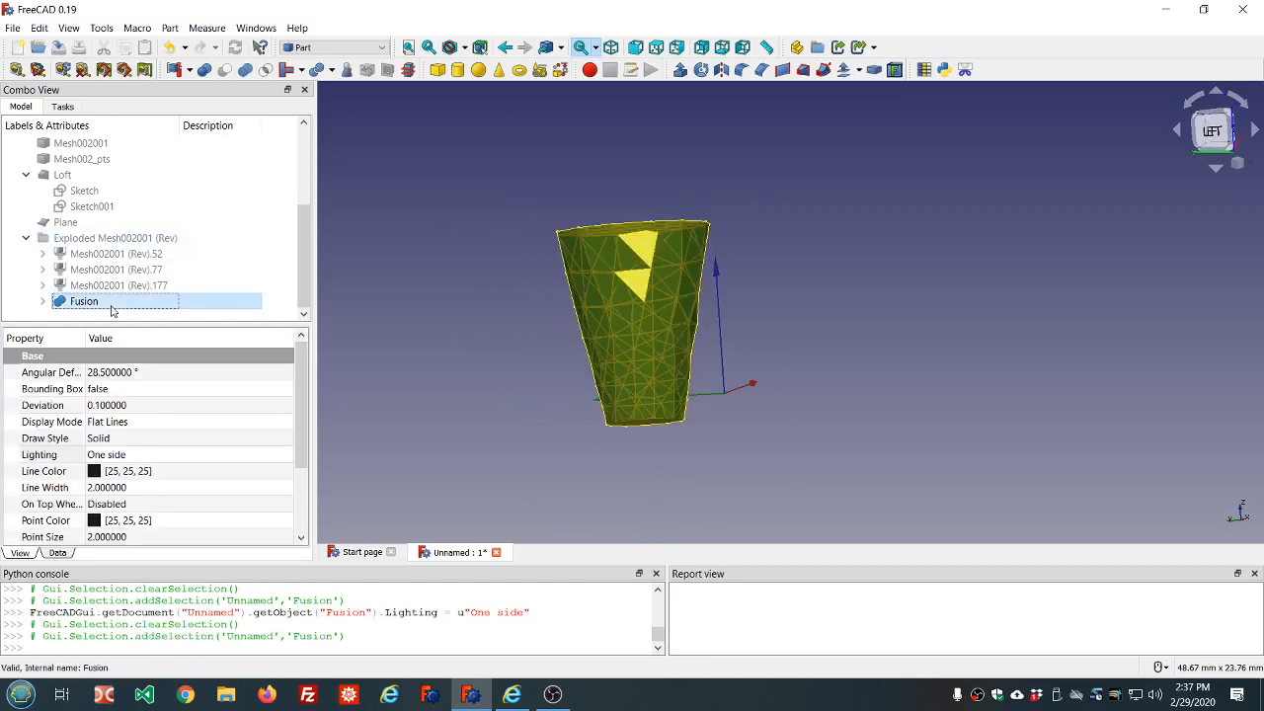
pyautogui.click(381, 47)
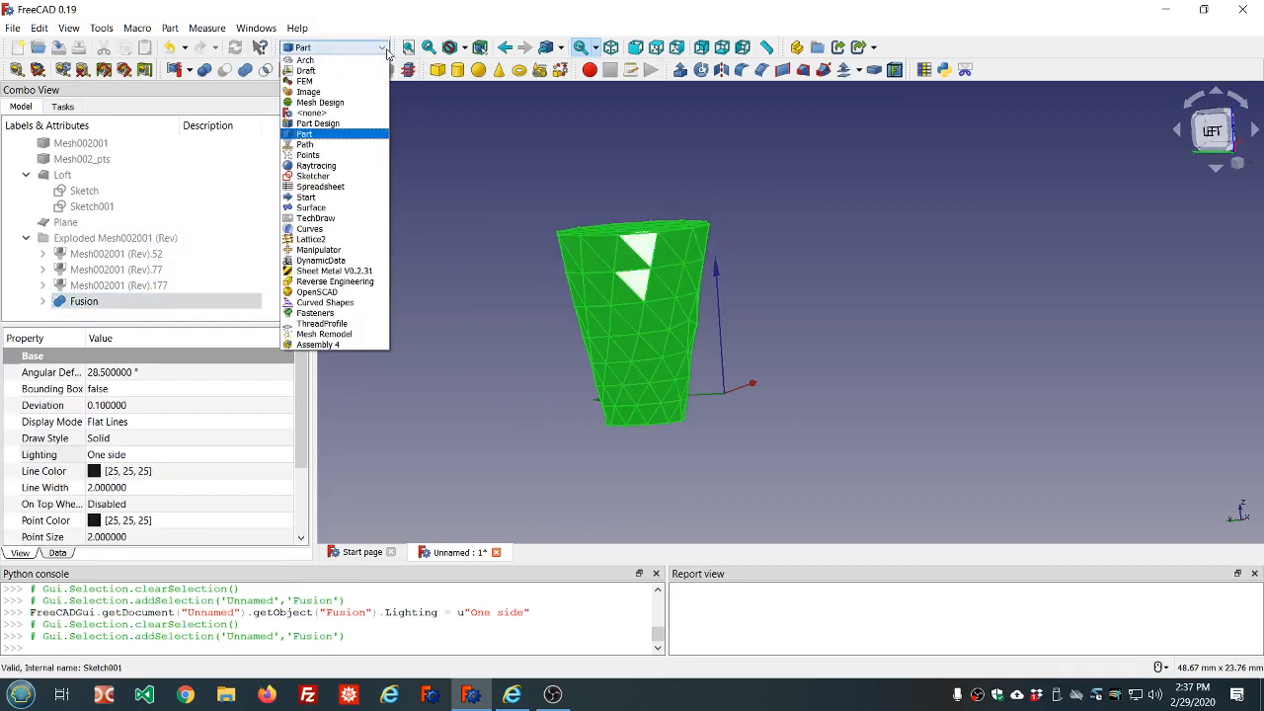
pyautogui.click(362, 102)
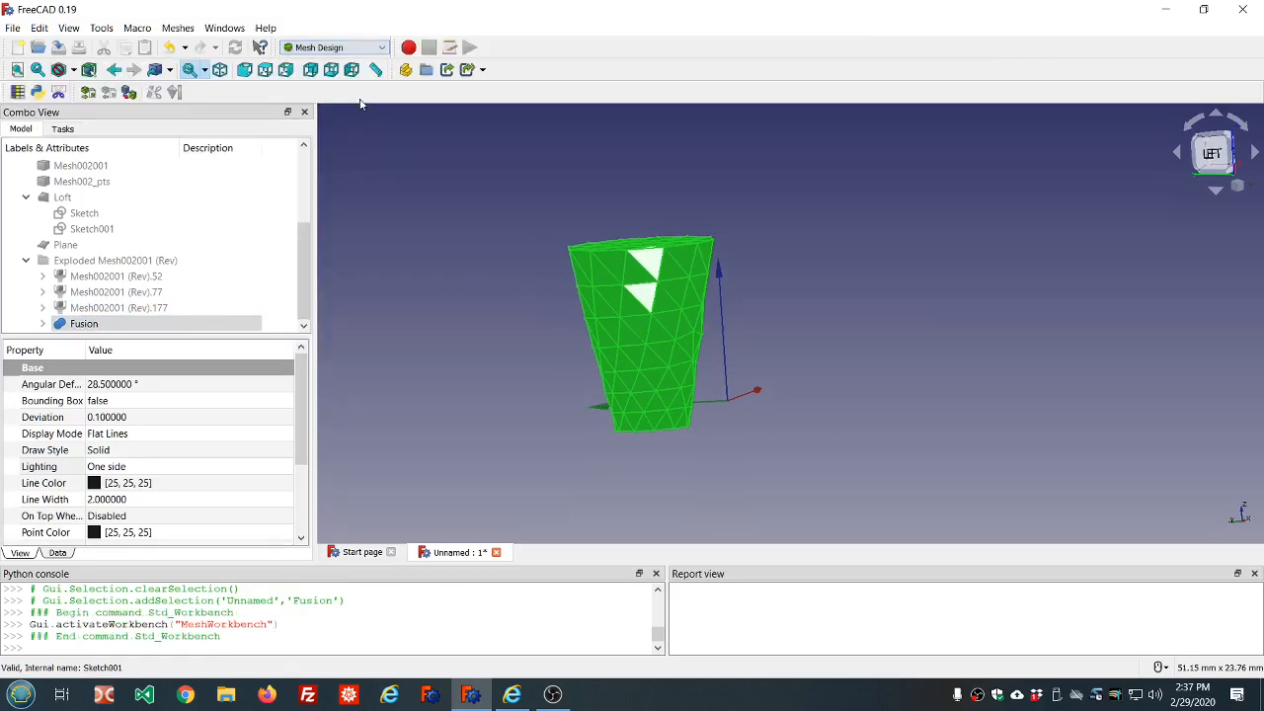
pyautogui.click(179, 30)
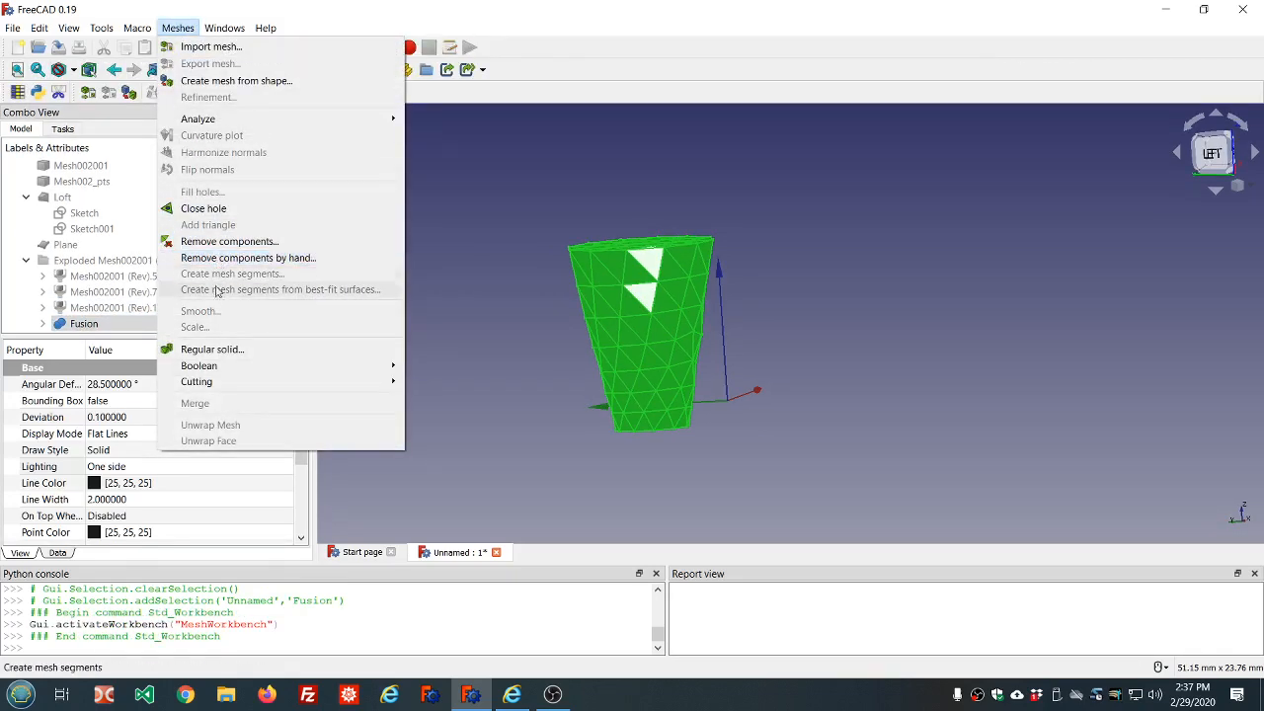
pyautogui.click(242, 81)
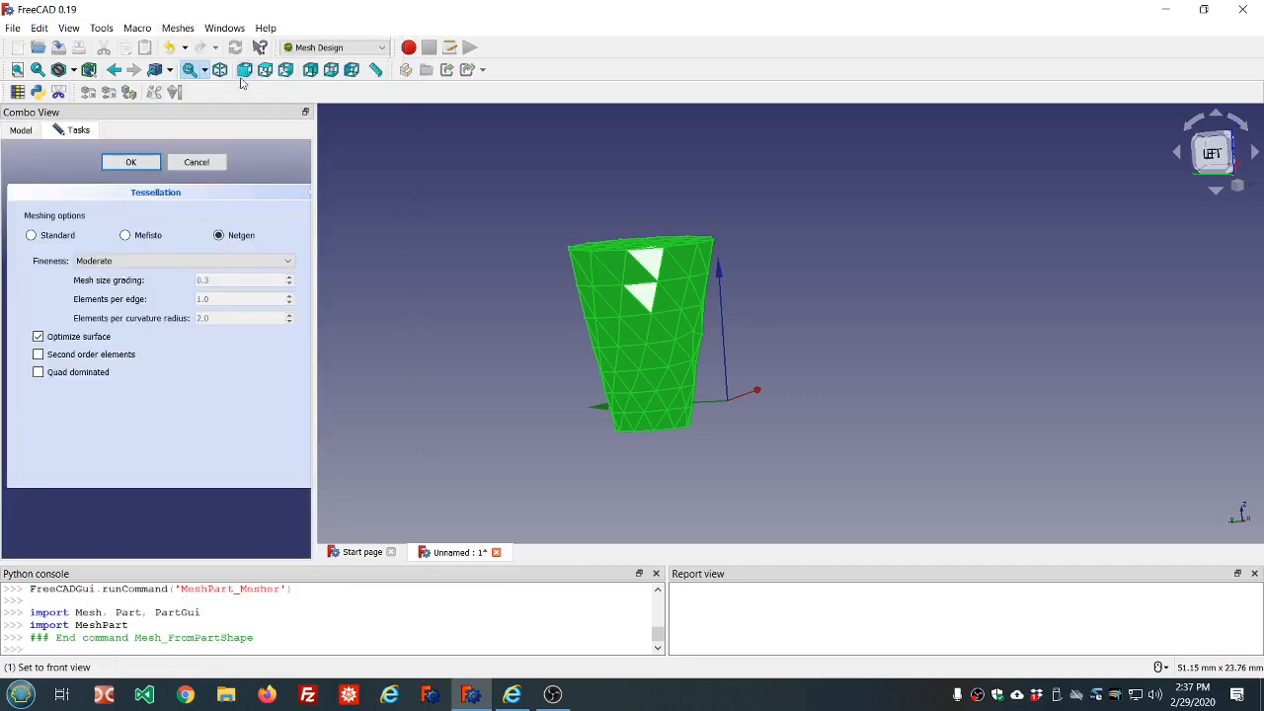
pyautogui.click(131, 163)
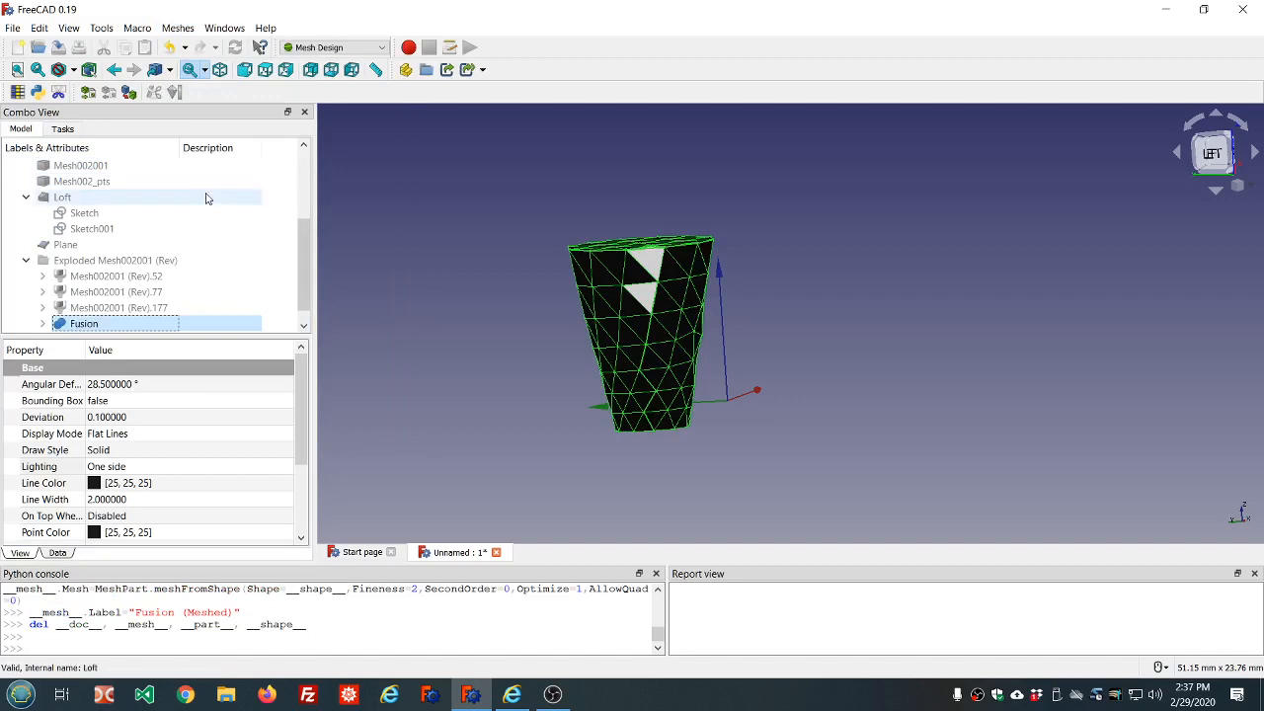
# Hide the Fusion shape and inspect the face orientation on the Fusion (Meshed) object
pyautogui.scroll(-1, 206, 199)
pyautogui.press('space')
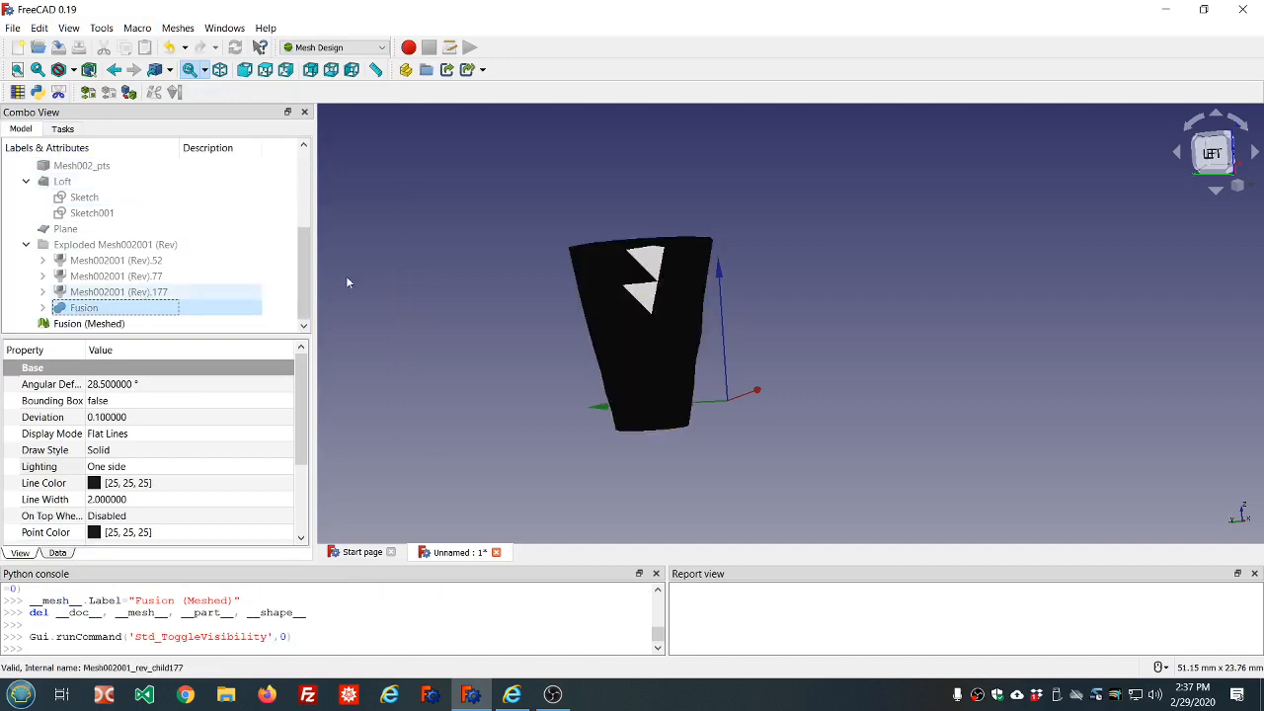
pyautogui.click(456, 252)
pyautogui.moveTo(457, 253); pyautogui.dragTo(587, 233, button='middle')
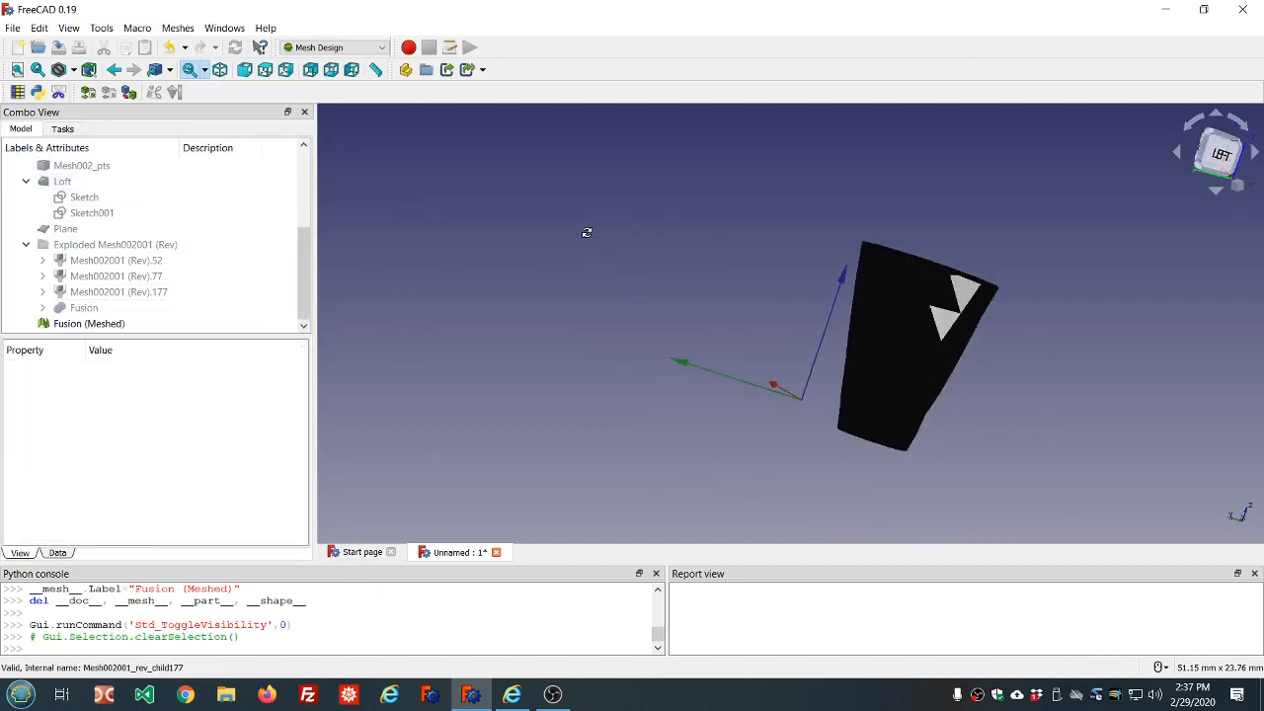
pyautogui.scroll(4, 1056, 342)
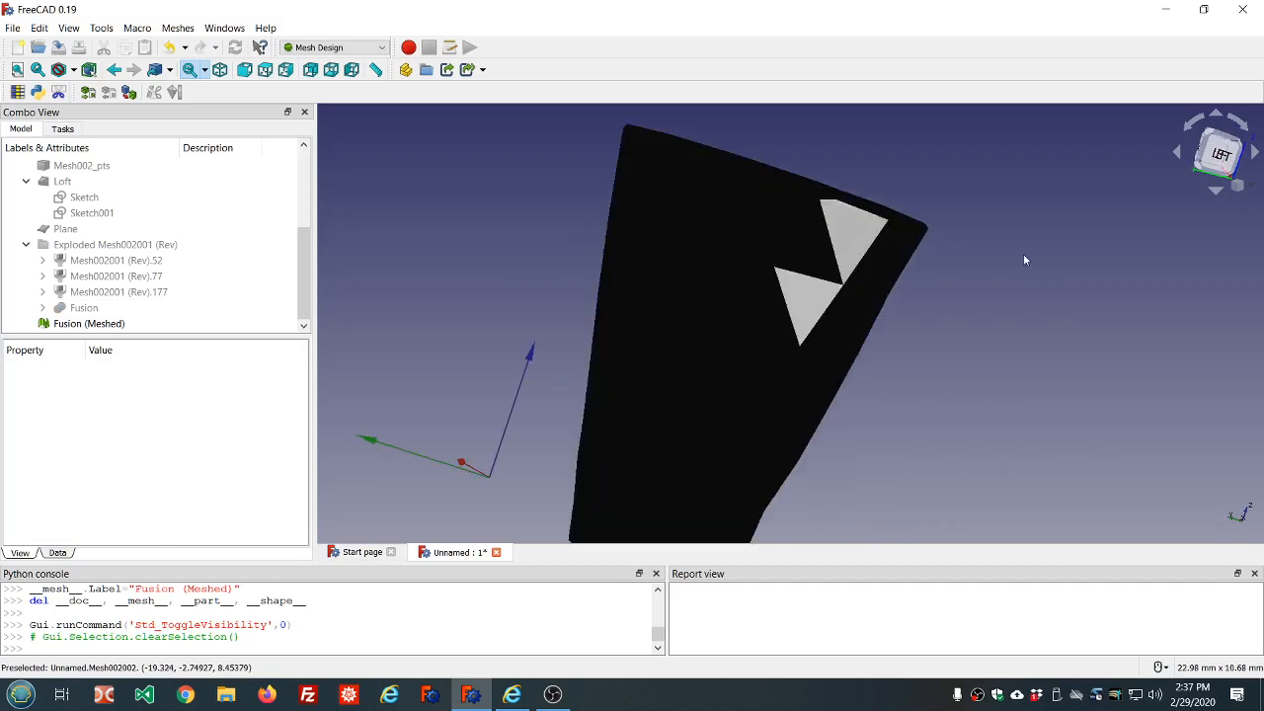
pyautogui.moveTo(1024, 259); pyautogui.dragTo(979, 218, button='middle')
pyautogui.scroll(-4, 1011, 243)
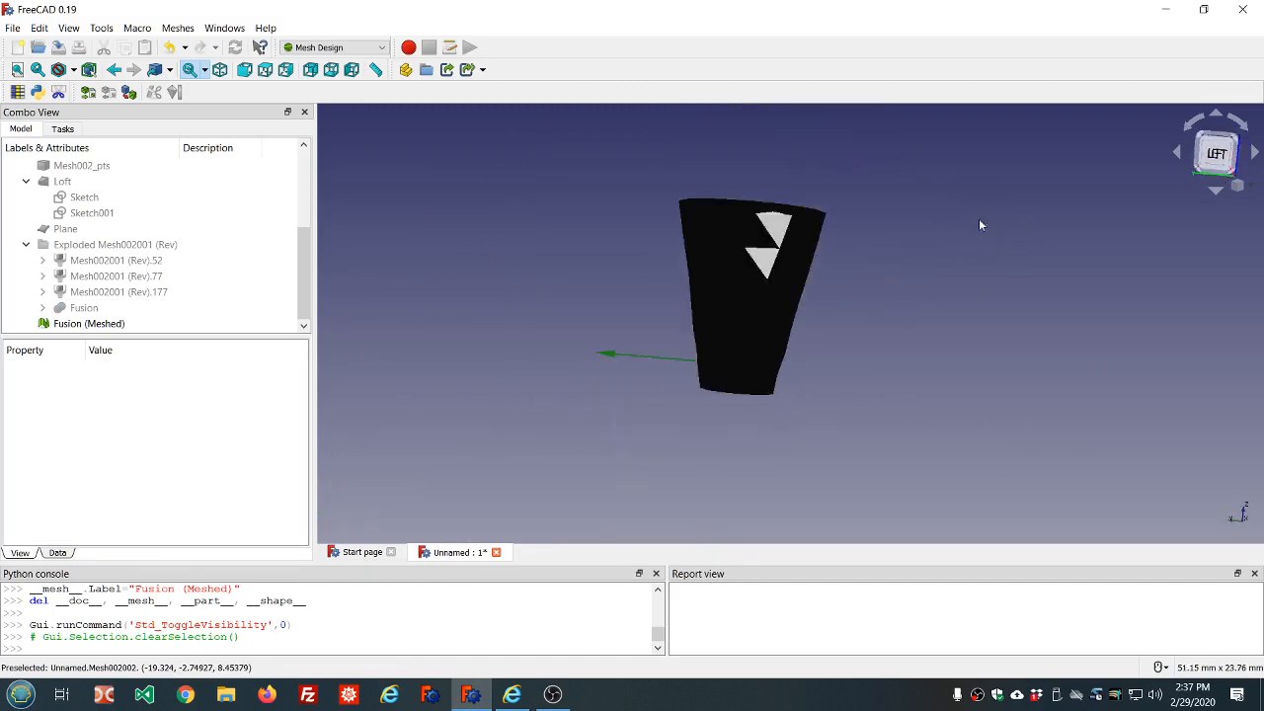
# Run all tests of Evaluate and repair mesh on Fusion (Meshed) and repair its flipped normals
pyautogui.click(99, 323)
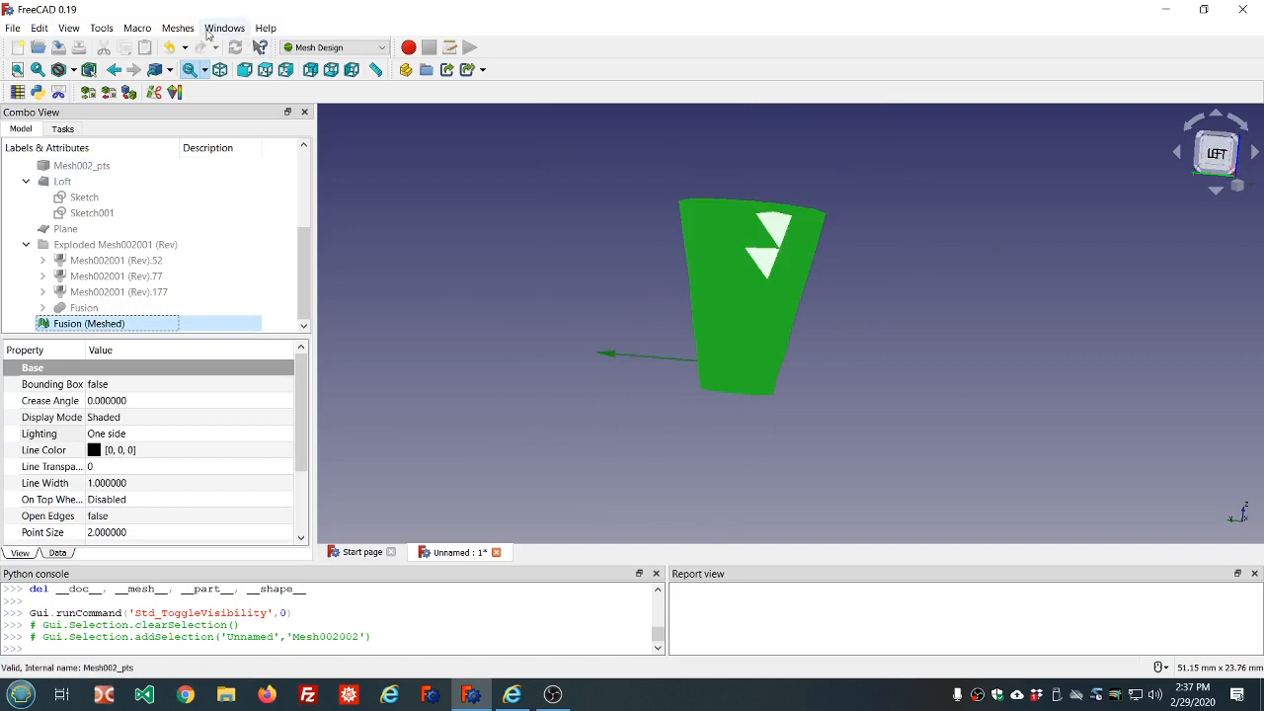
pyautogui.click(178, 27)
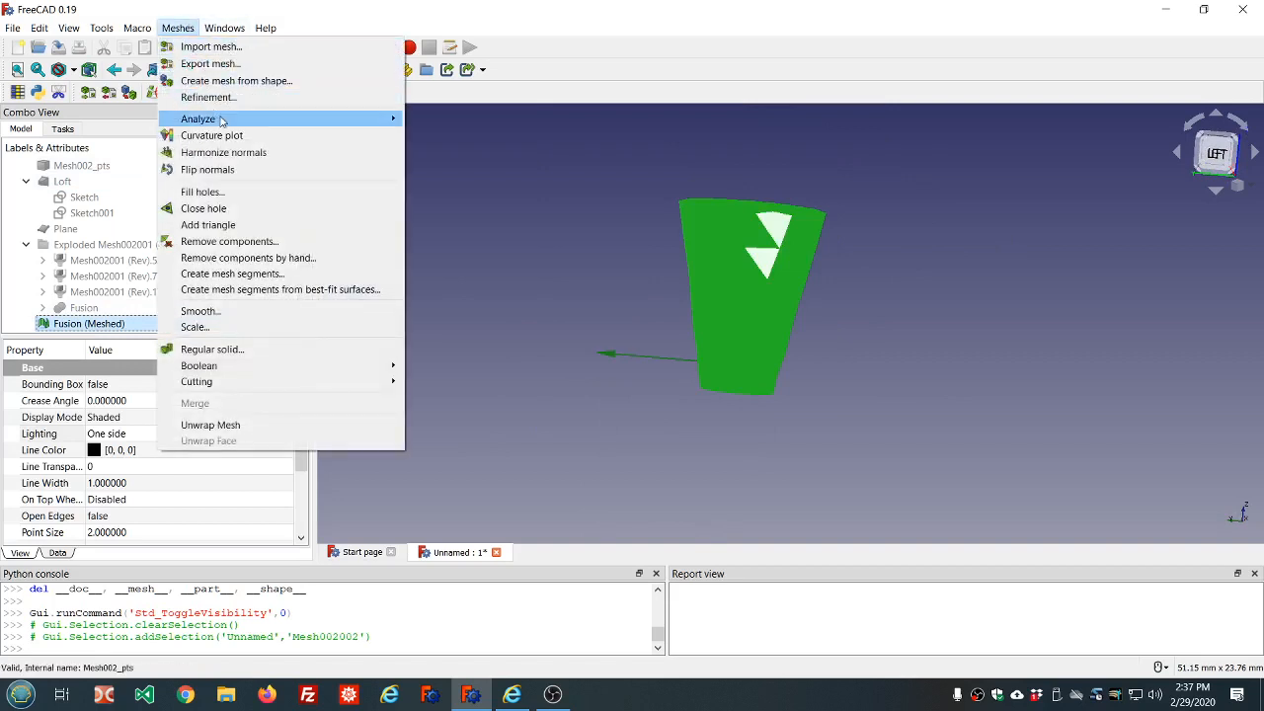
pyautogui.moveTo(224, 119)
pyautogui.click(440, 119)
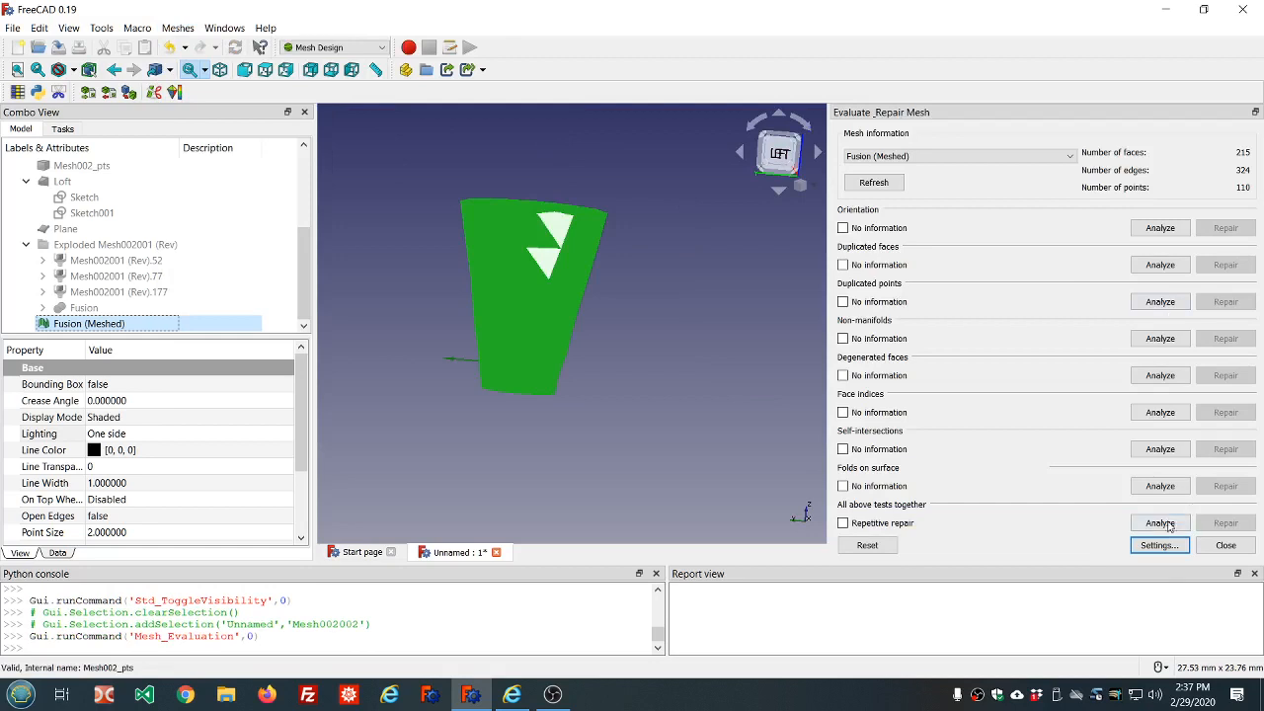
pyautogui.click(1160, 523)
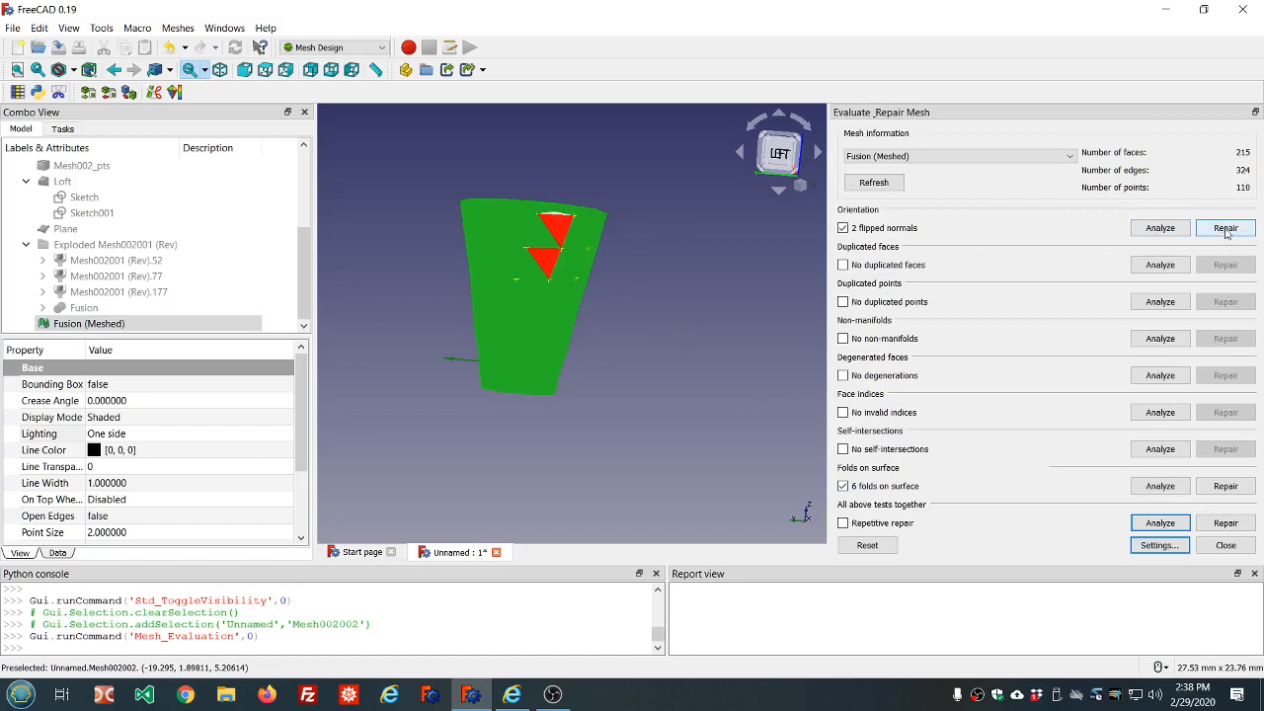
pyautogui.click(1226, 228)
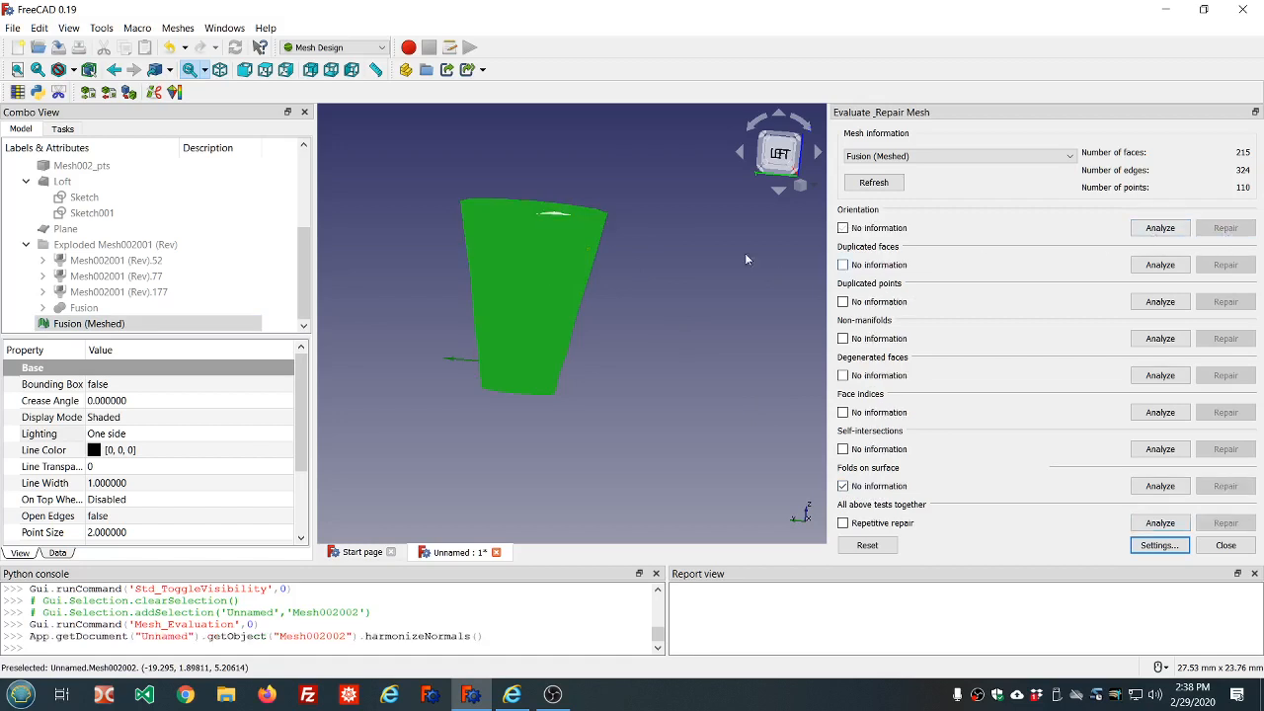
# Inspect the repaired mesh from above, analyze its orientation again and close the mesh evaluation
pyautogui.click(703, 219)
pyautogui.moveTo(703, 219); pyautogui.dragTo(702, 251, button='middle')
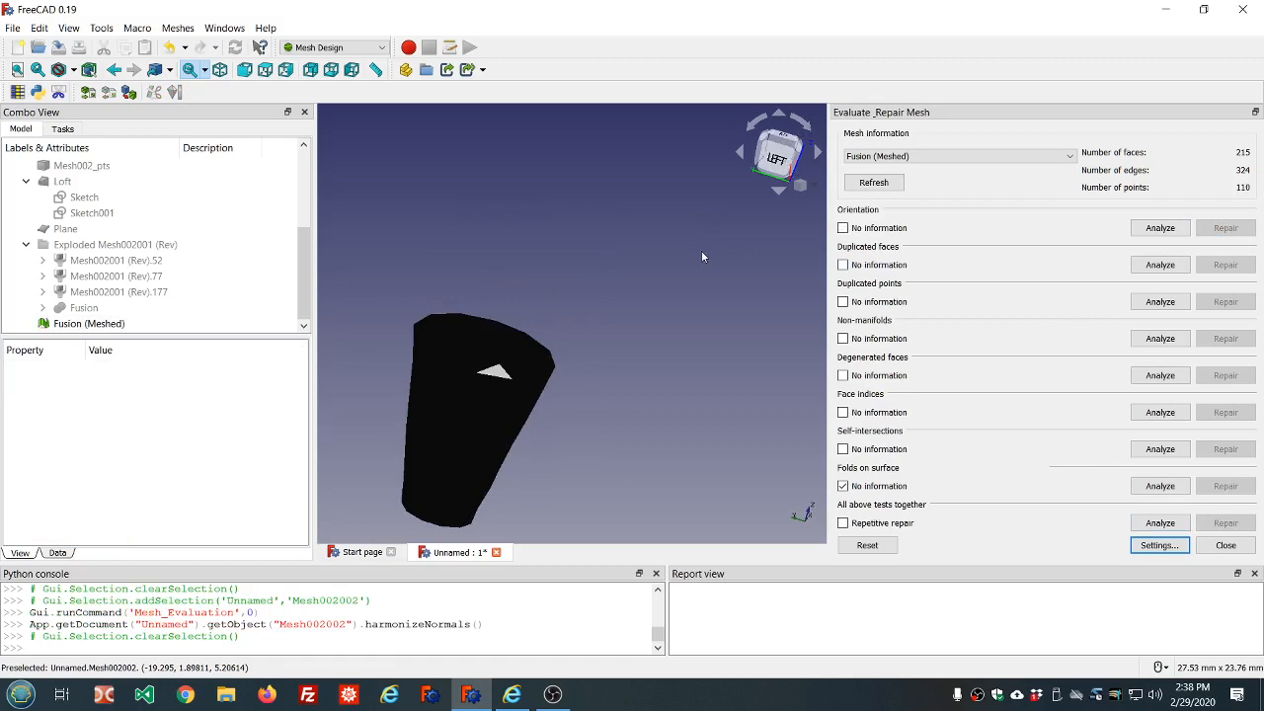
pyautogui.scroll(3, 575, 368)
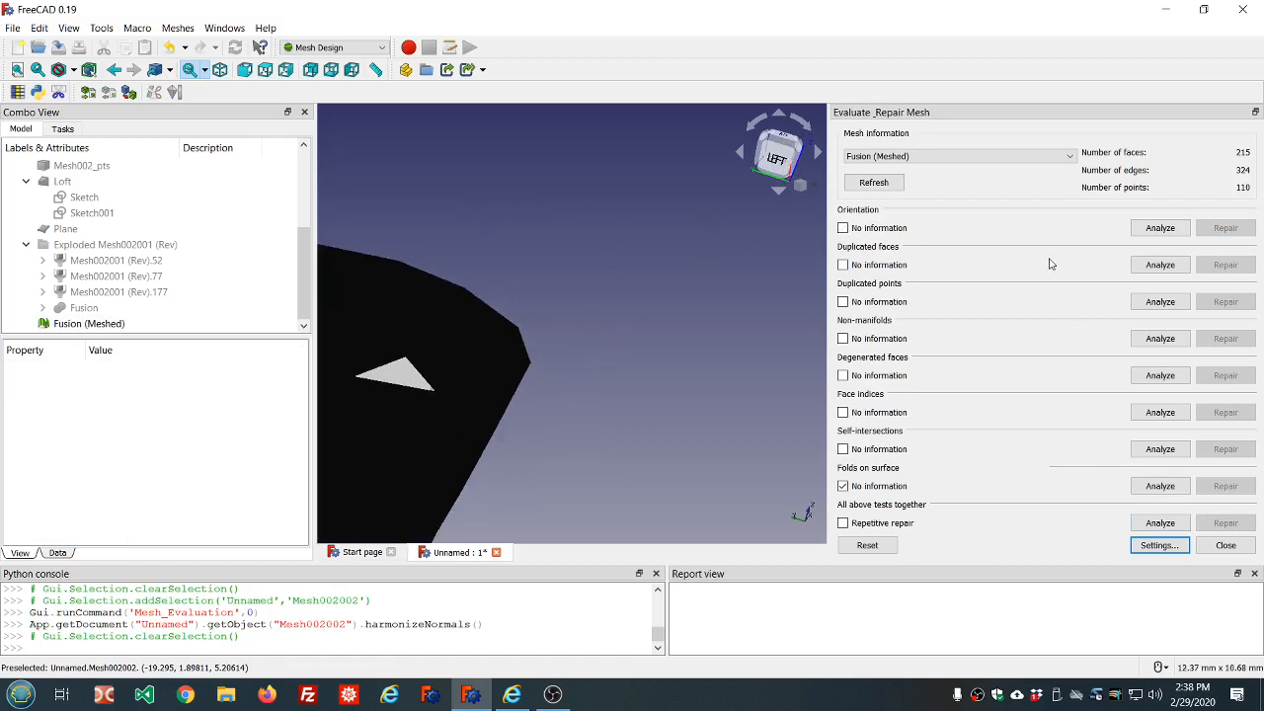
pyautogui.click(1158, 228)
pyautogui.scroll(-3, 765, 265)
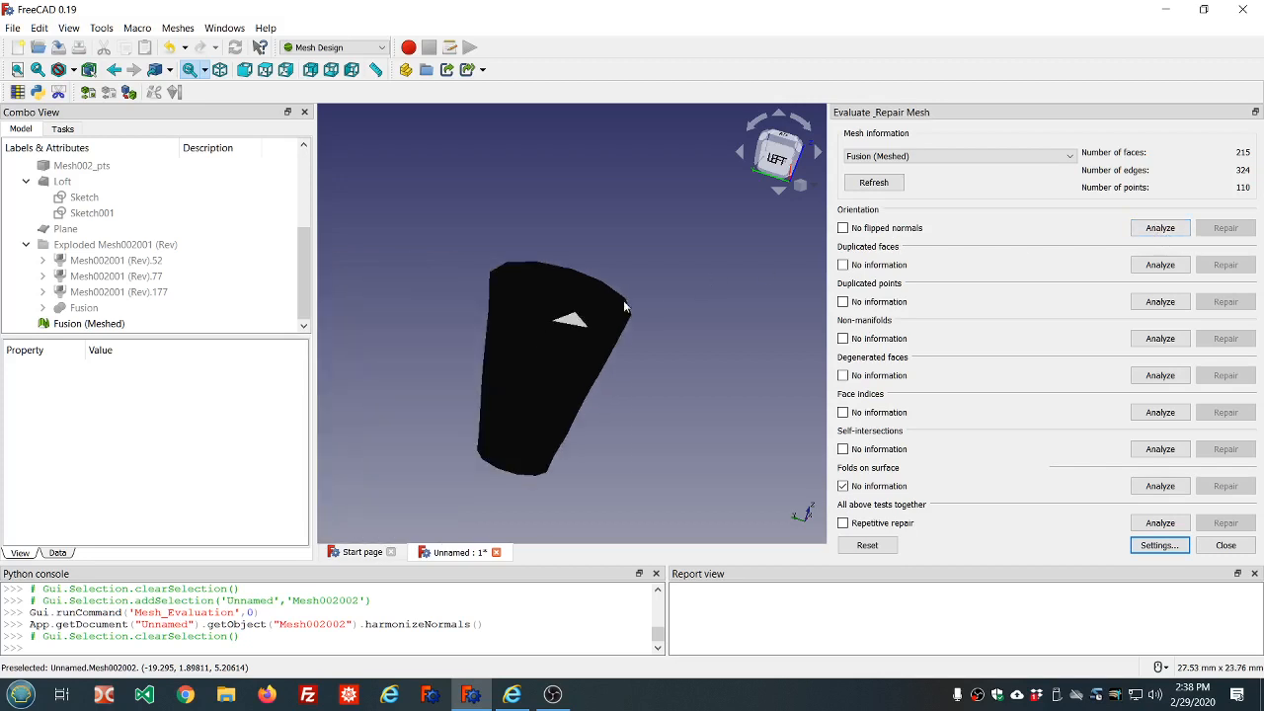
pyautogui.scroll(3, 577, 324)
pyautogui.scroll(-2, 577, 324)
pyautogui.click(1225, 545)
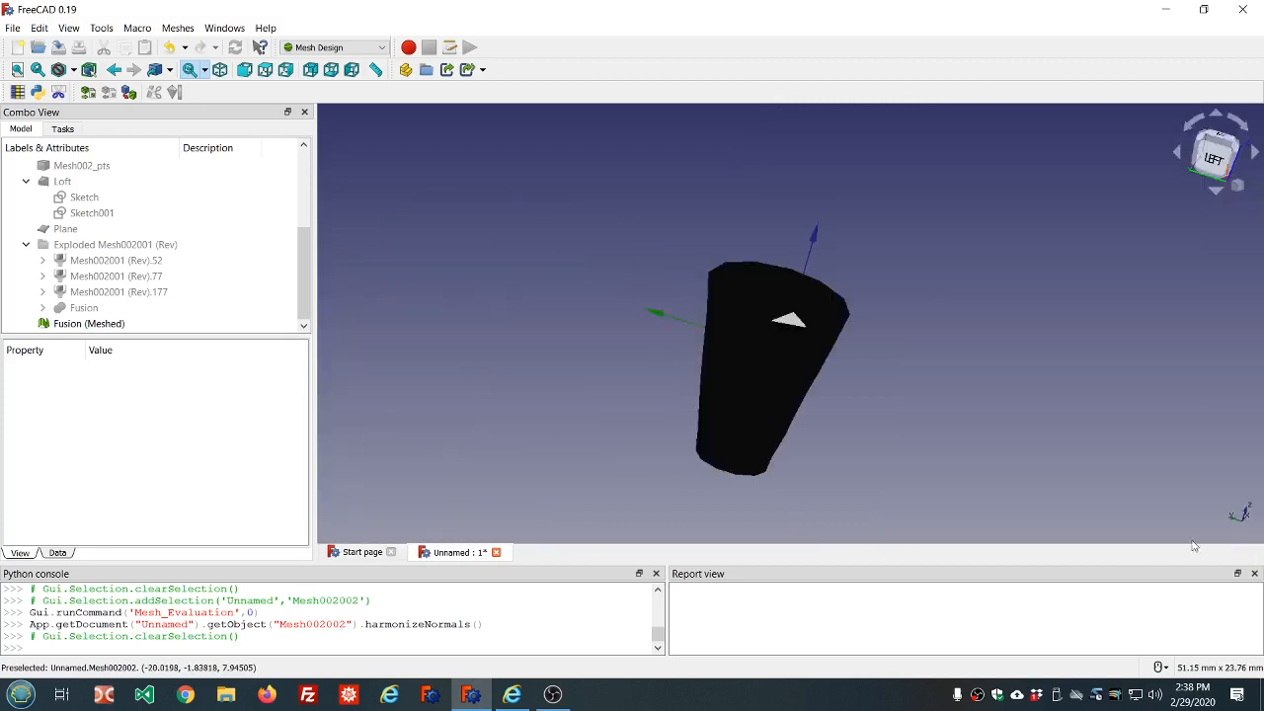
pyautogui.scroll(2, 953, 411)
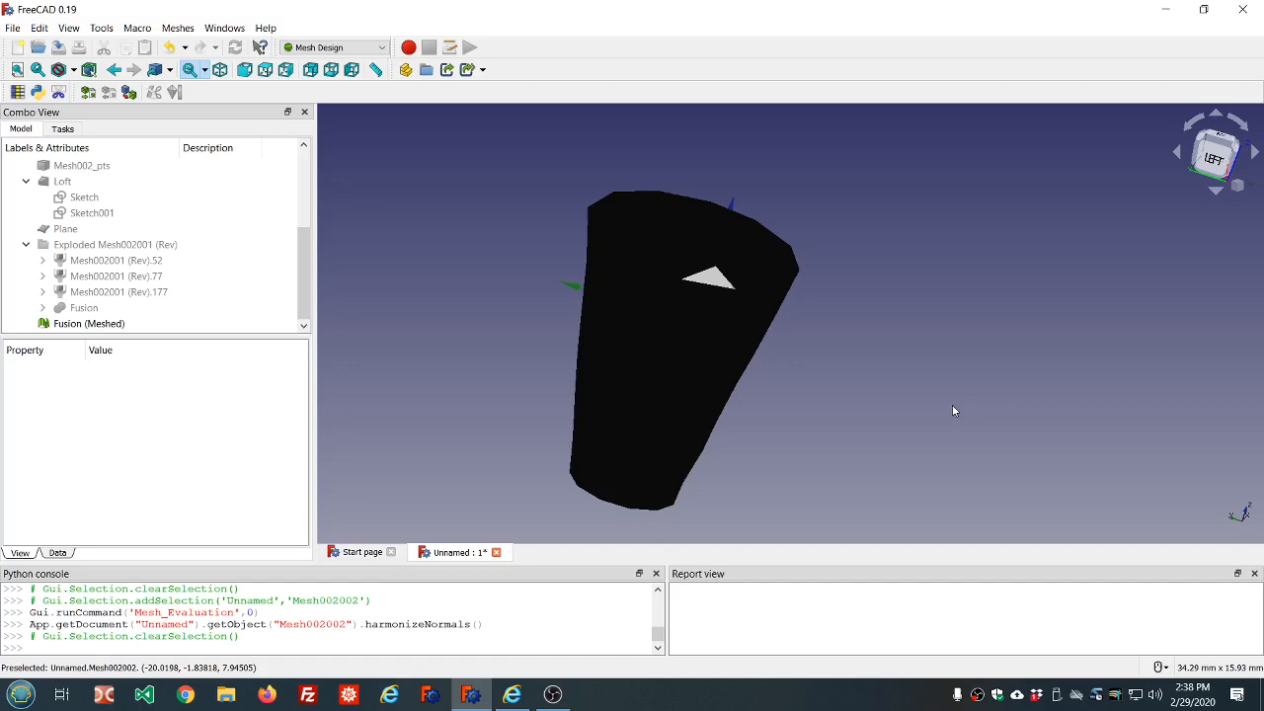
pyautogui.scroll(3, 788, 310)
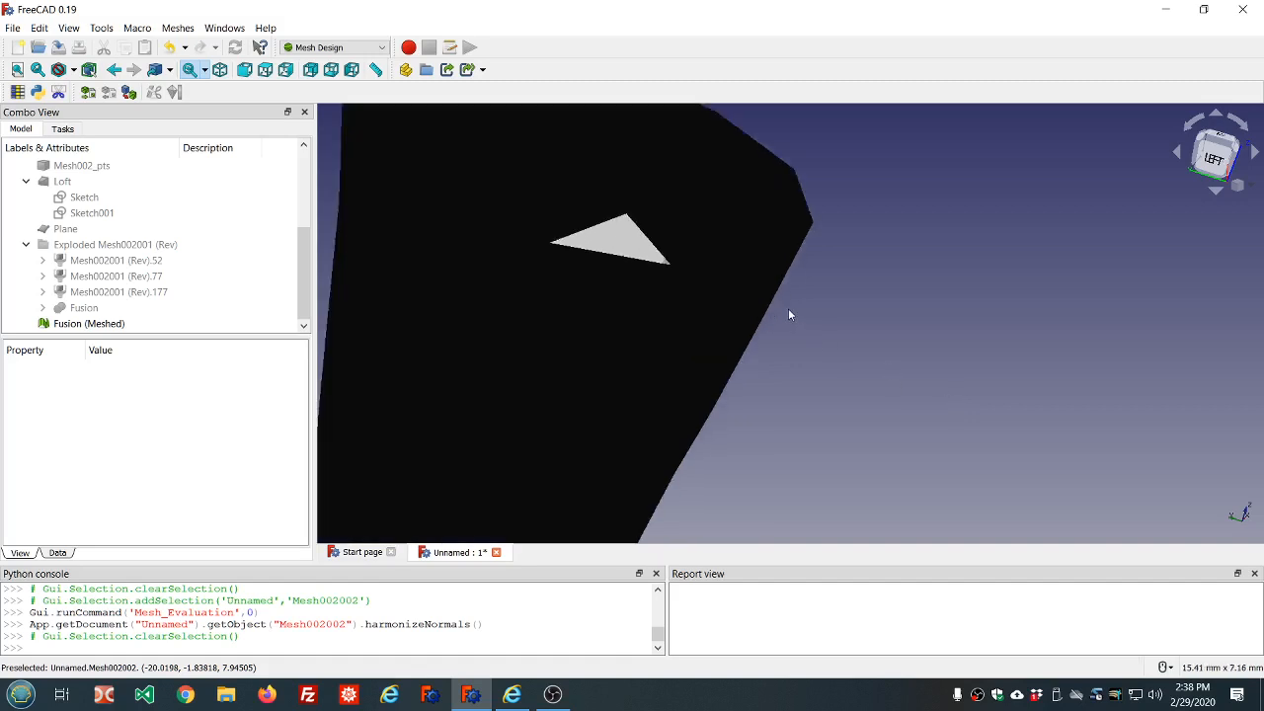
pyautogui.scroll(-5, 788, 315)
pyautogui.moveTo(829, 307); pyautogui.dragTo(786, 302, button='middle')
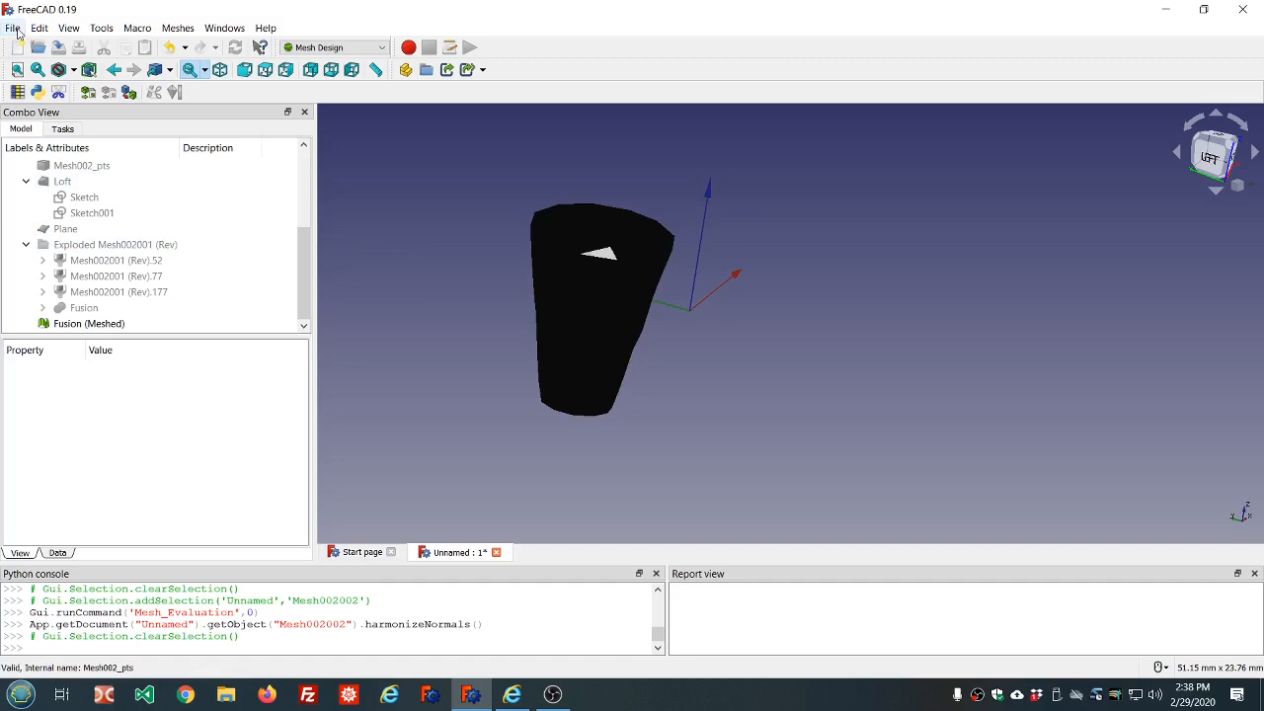
pyautogui.click(60, 169)
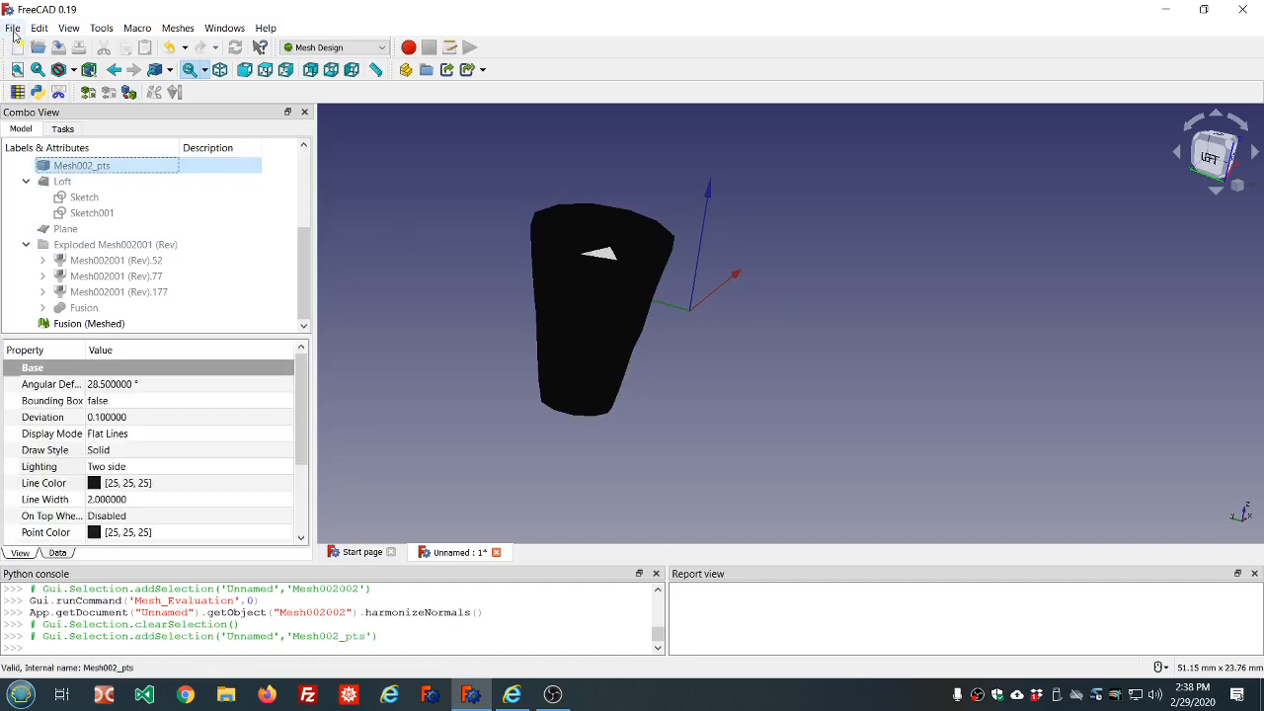
pyautogui.click(13, 28)
pyautogui.click(404, 200)
pyautogui.click(176, 28)
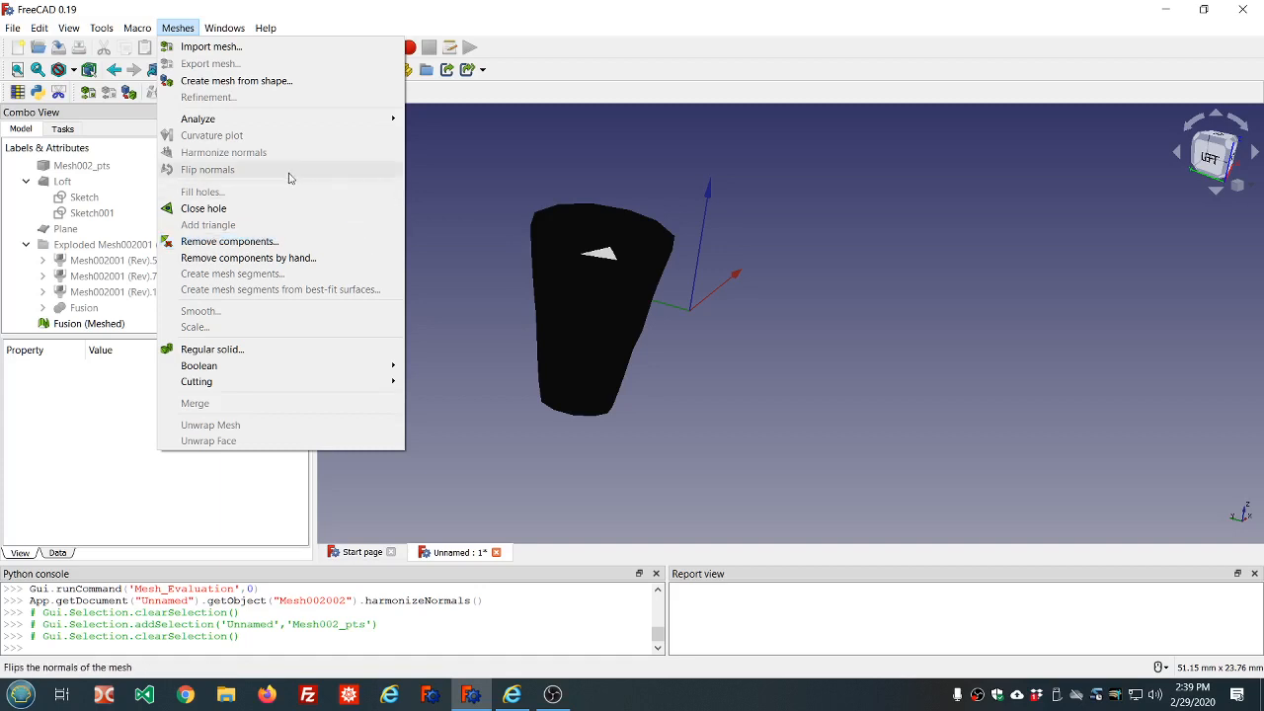
pyautogui.click(482, 164)
# Flip the normals of Fusion (Meshed) and inspect the mesh around the opening in its rim
pyautogui.click(89, 323)
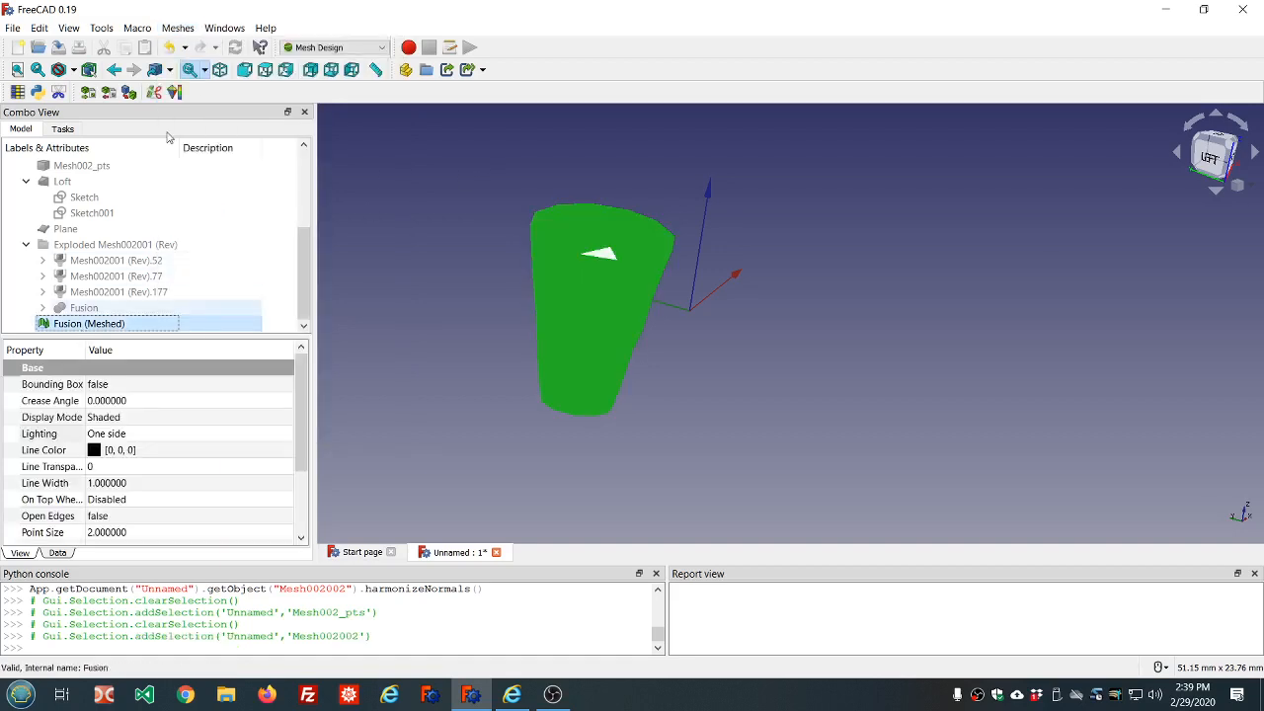
pyautogui.click(178, 27)
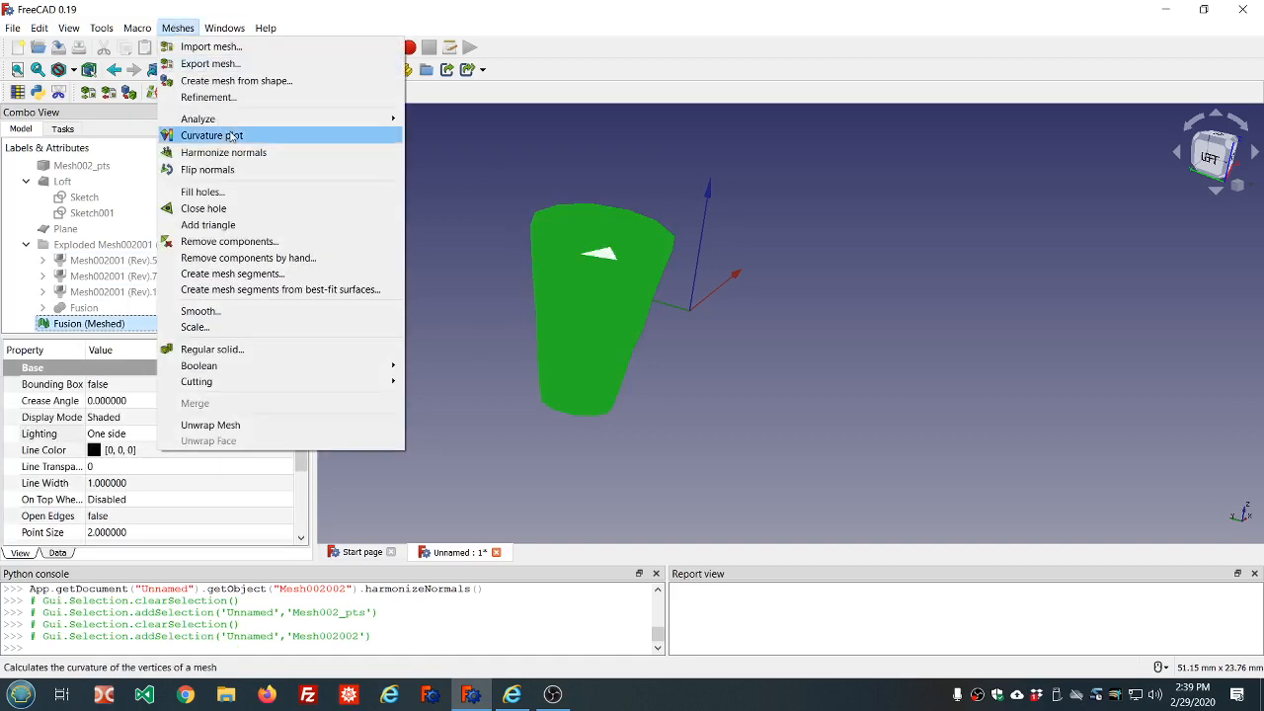
pyautogui.click(209, 170)
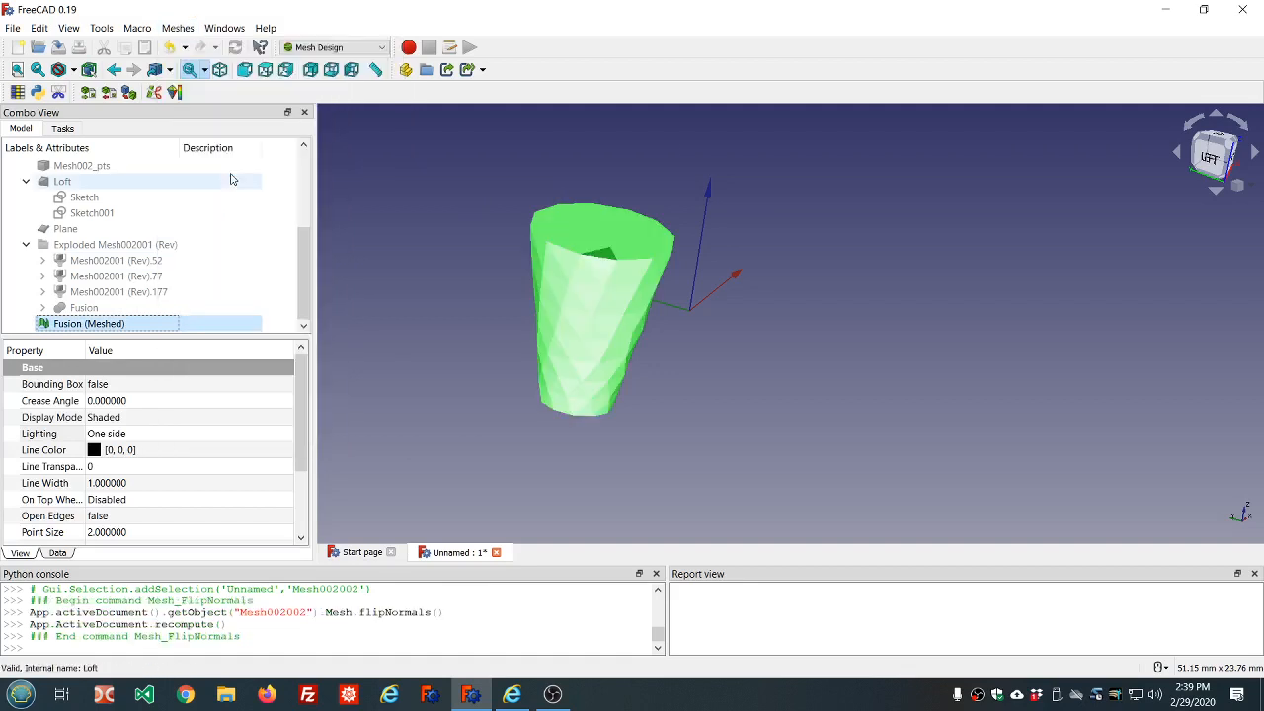
pyautogui.click(391, 215)
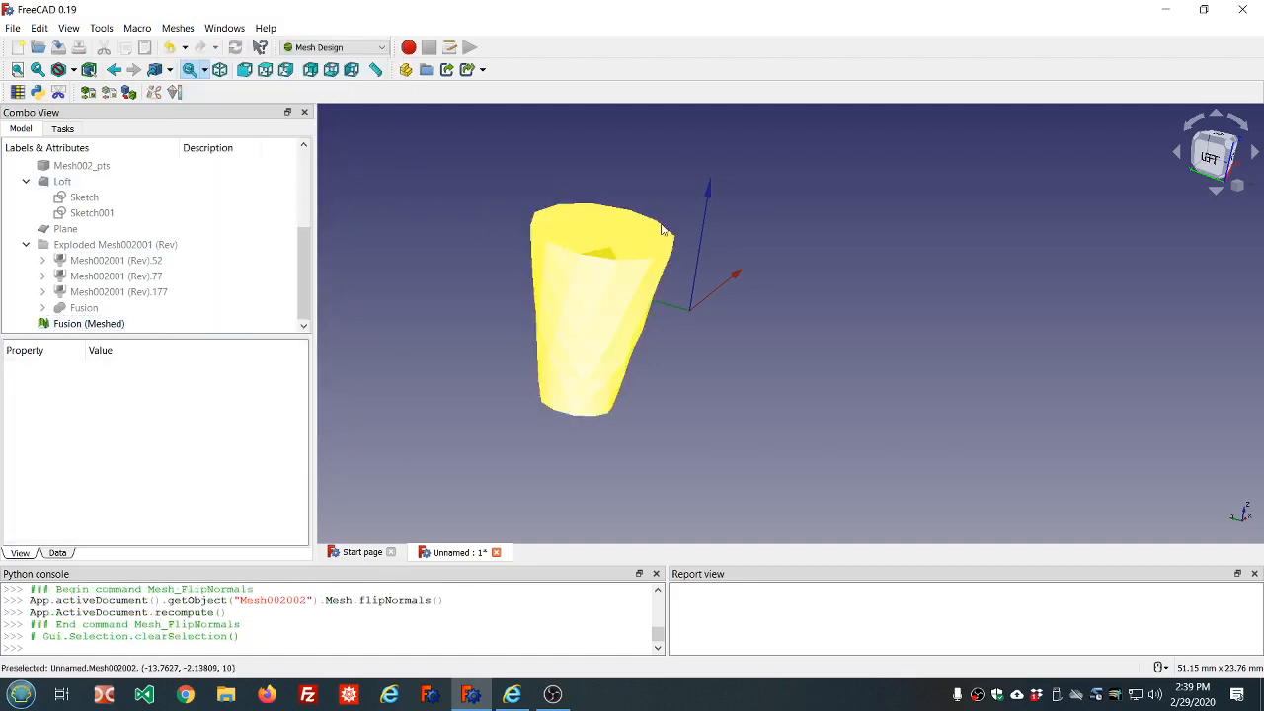
pyautogui.moveTo(661, 227); pyautogui.dragTo(666, 258, button='middle')
pyautogui.scroll(-4, 783, 357)
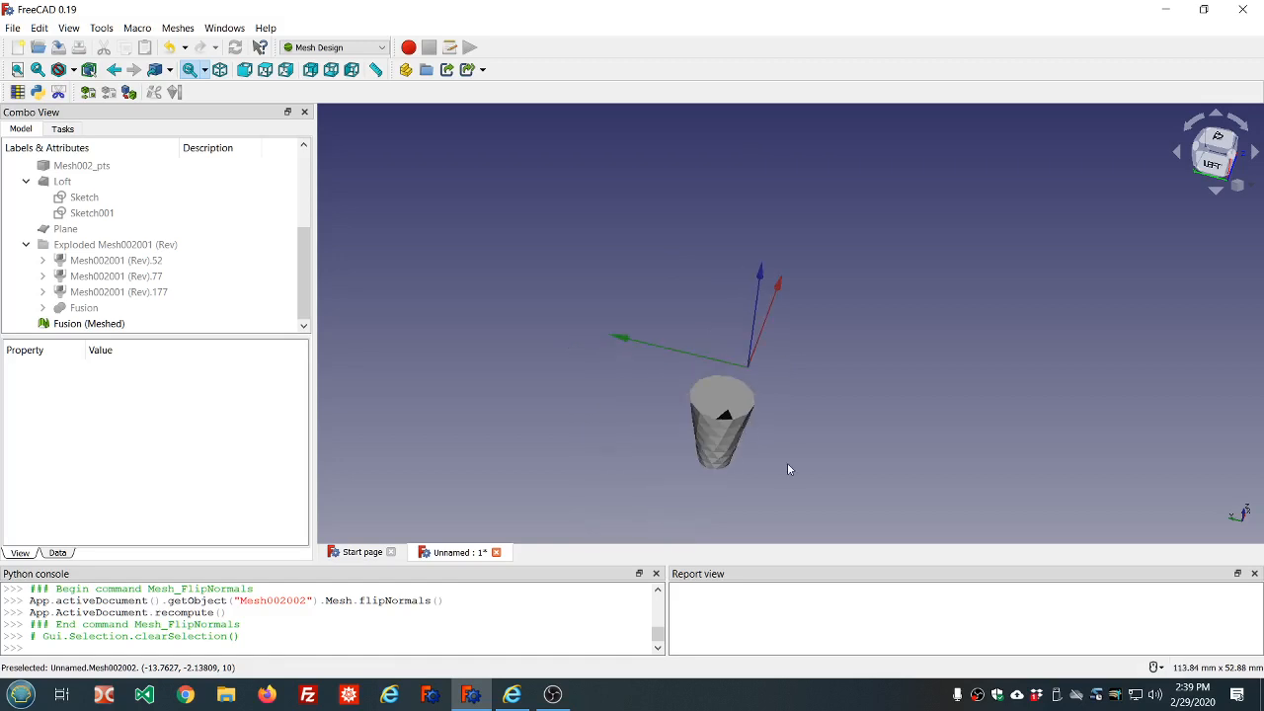
pyautogui.scroll(8, 787, 464)
pyautogui.scroll(-4, 729, 400)
pyautogui.moveTo(716, 360); pyautogui.dragTo(683, 345, button='middle')
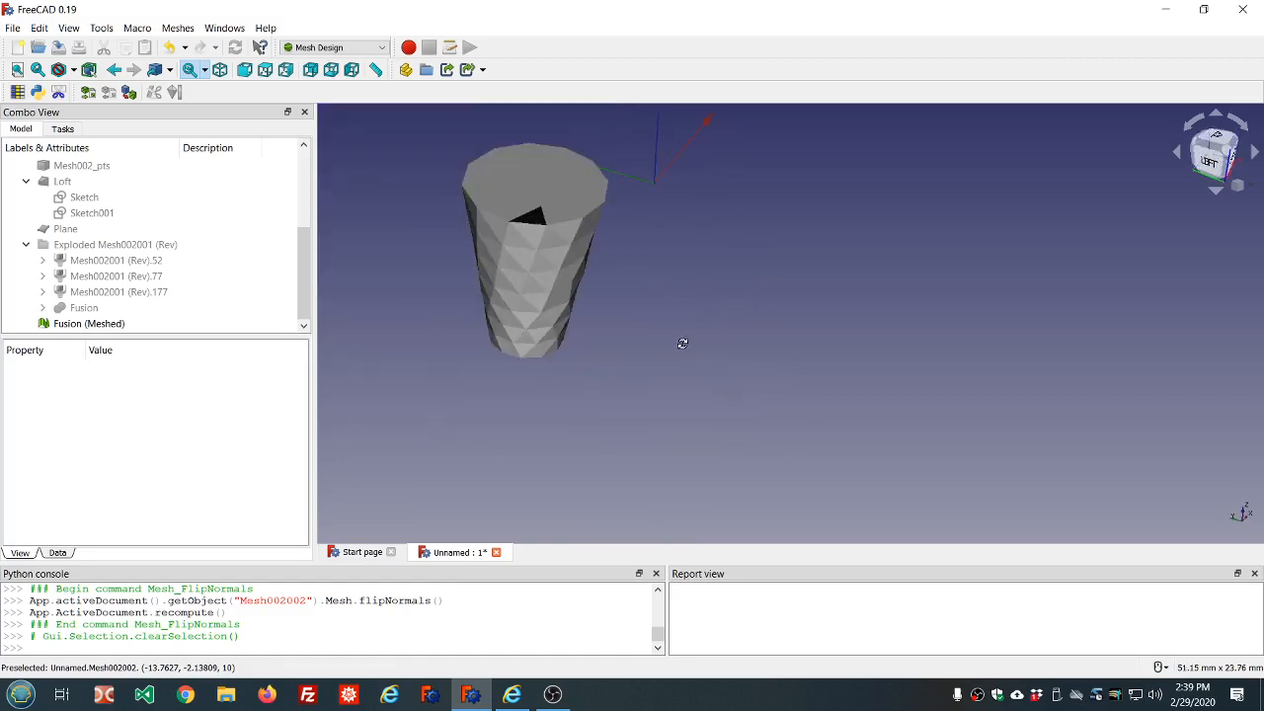
# Analyze Fusion (Meshed) with all evaluation tests together, close the evaluation and look through the mesh's view properties
pyautogui.click(83, 325)
pyautogui.click(177, 29)
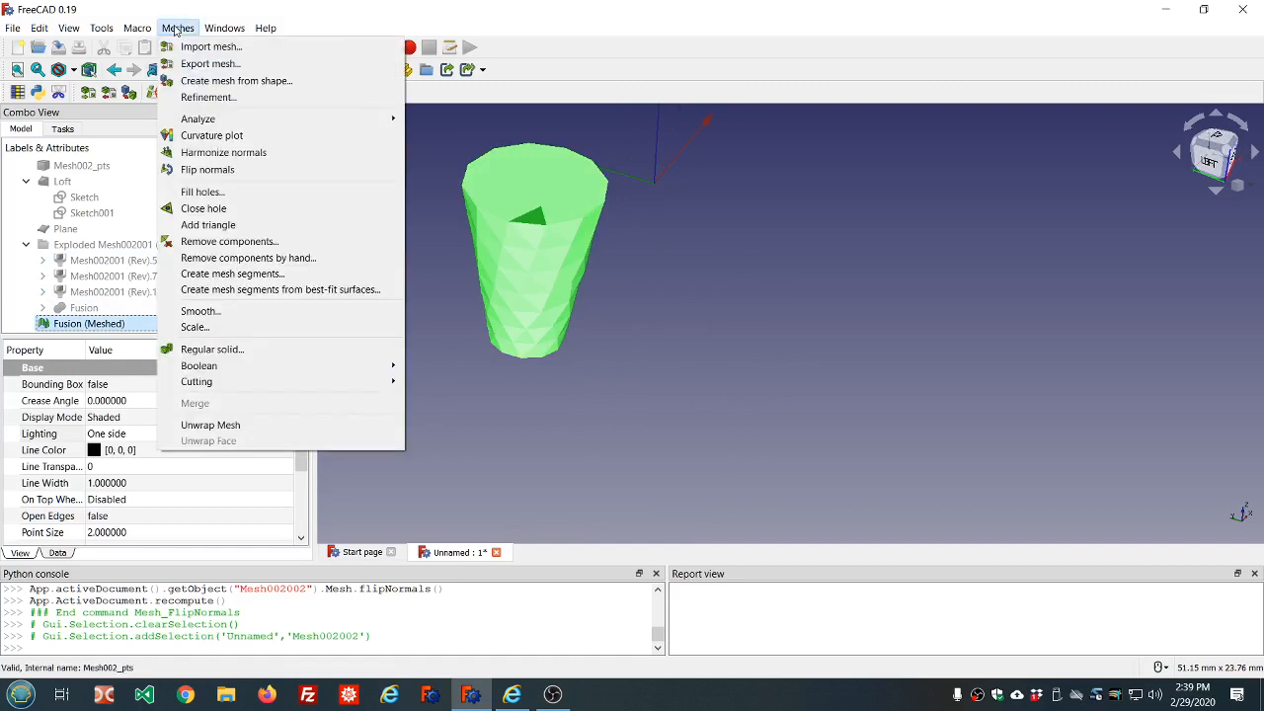
pyautogui.moveTo(238, 121)
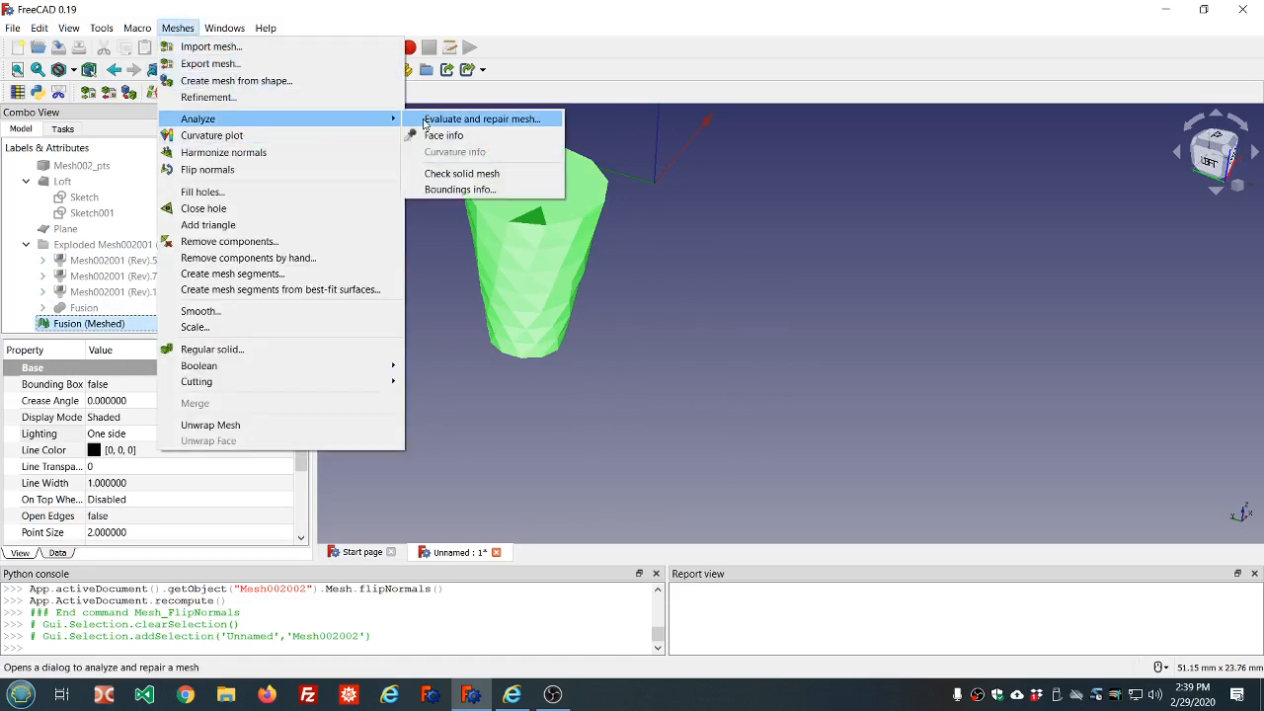
pyautogui.click(454, 119)
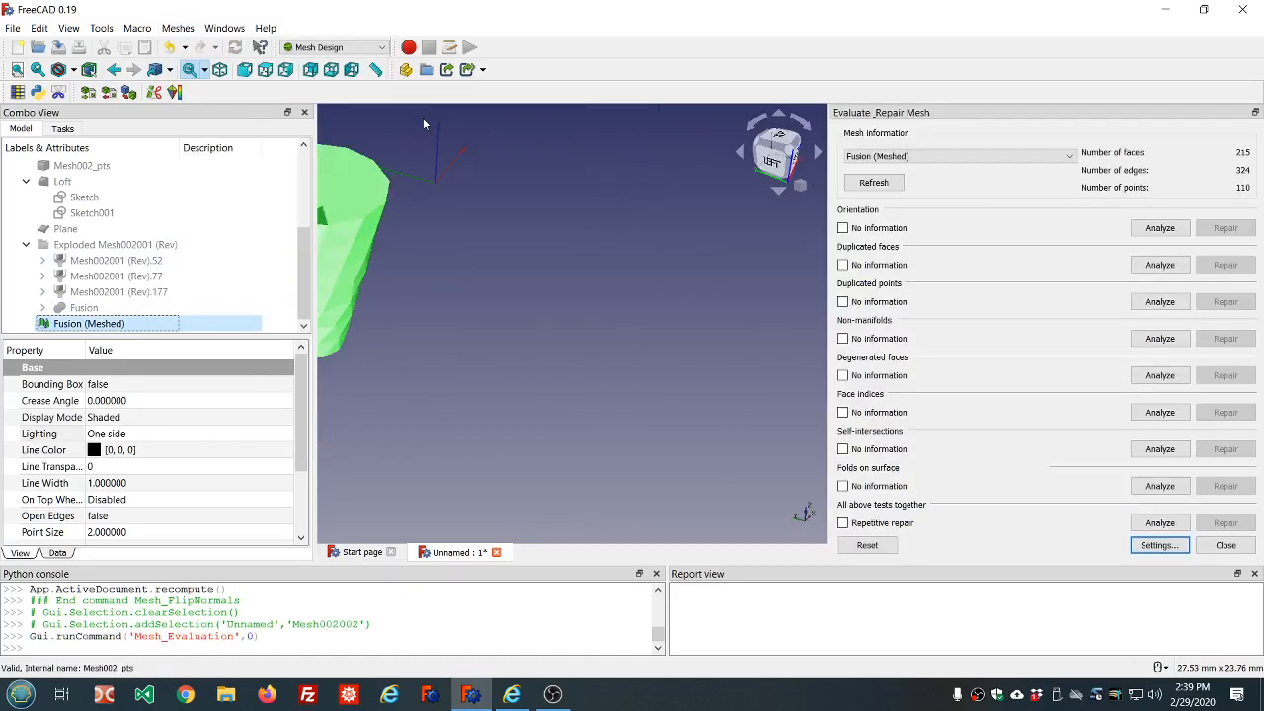
pyautogui.click(1138, 522)
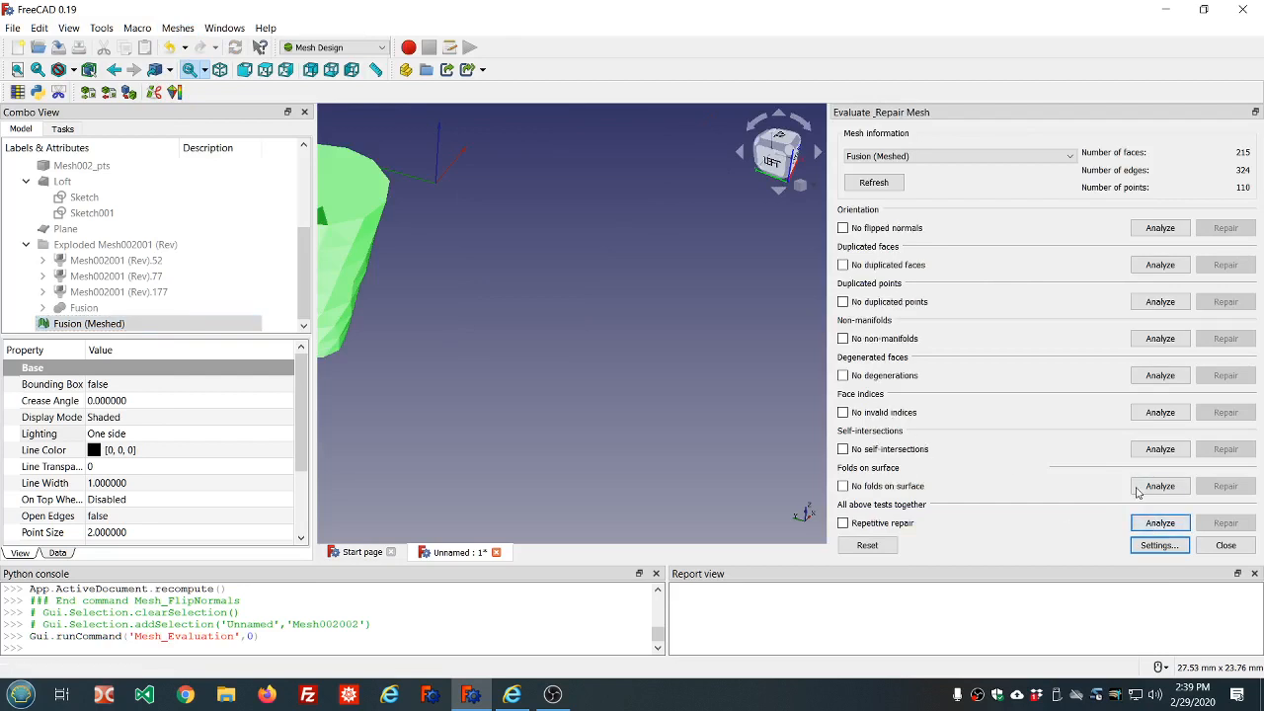
pyautogui.click(1226, 545)
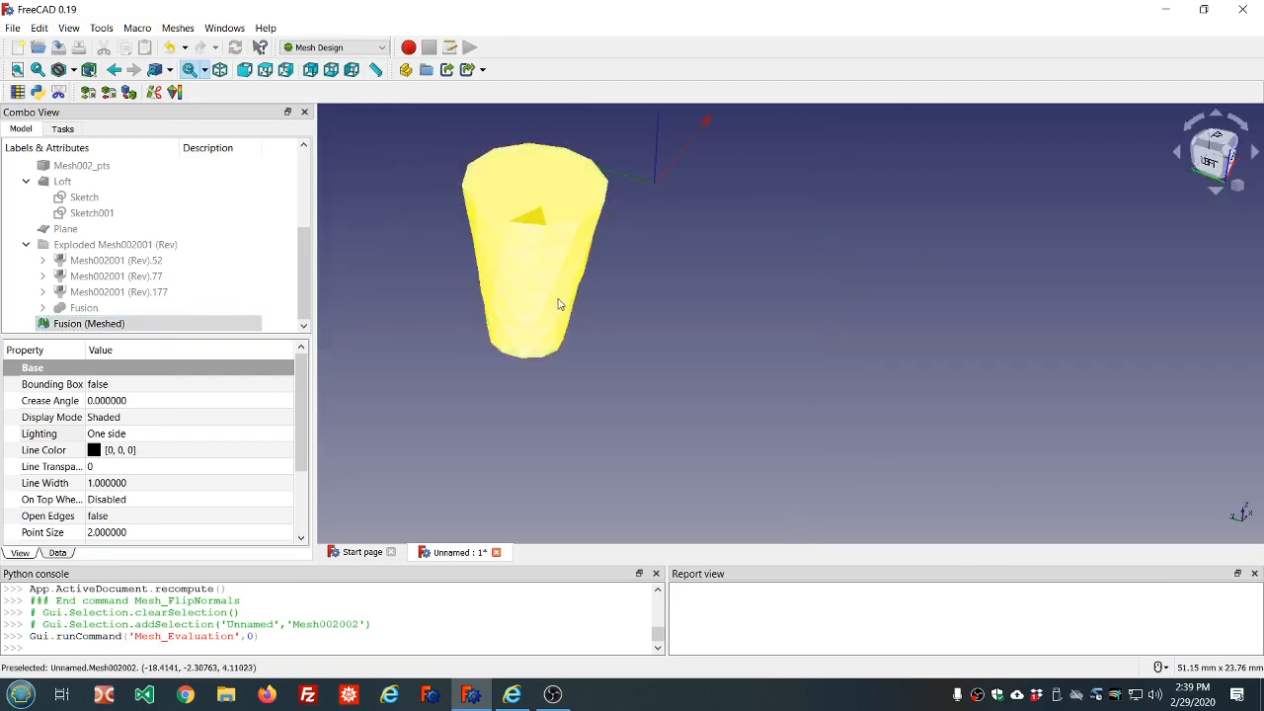
pyautogui.scroll(-2, 297, 417)
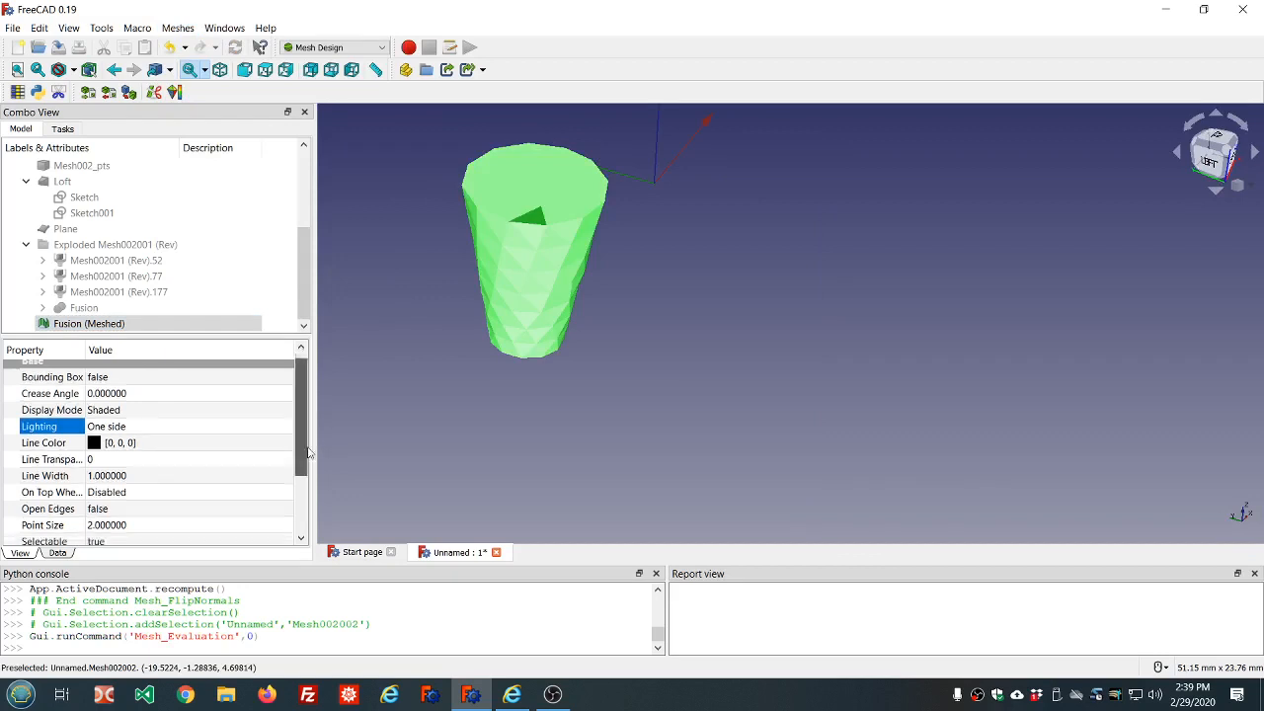
pyautogui.scroll(3, 308, 273)
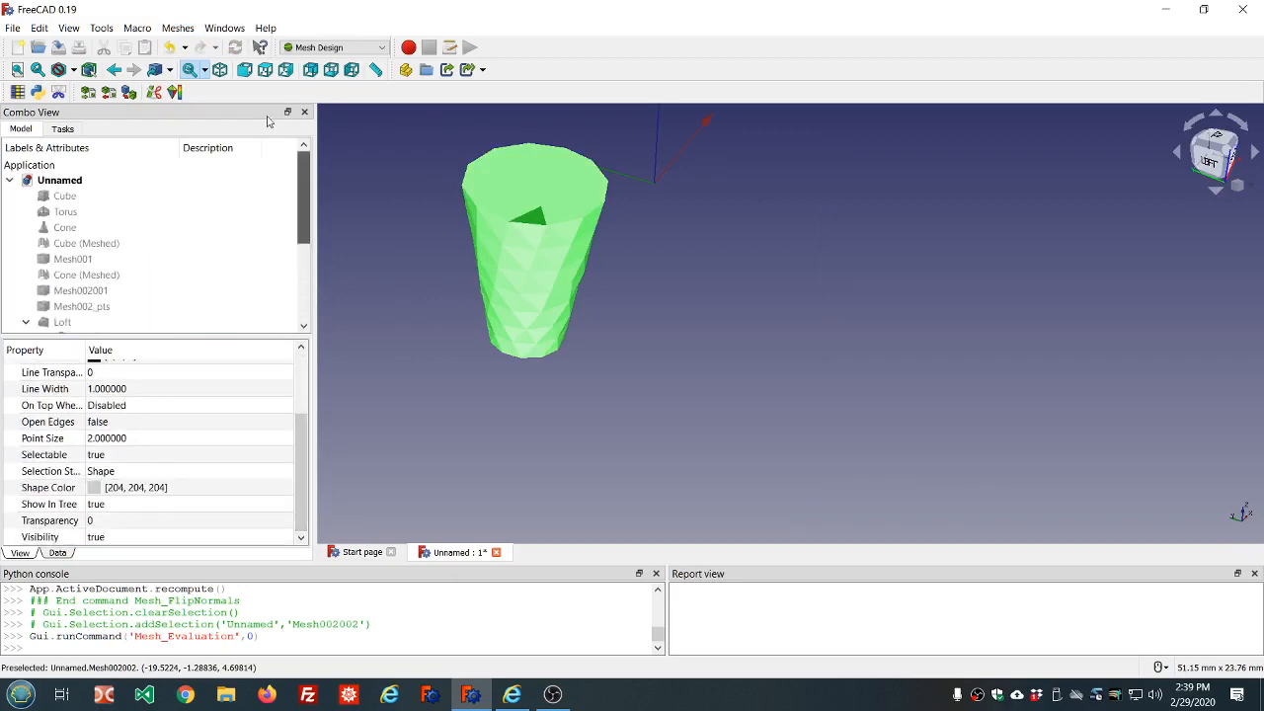
# Switch to the Part workbench, check whether Reverse shapes is available for the mesh, and clear the selection
pyautogui.click(377, 52)
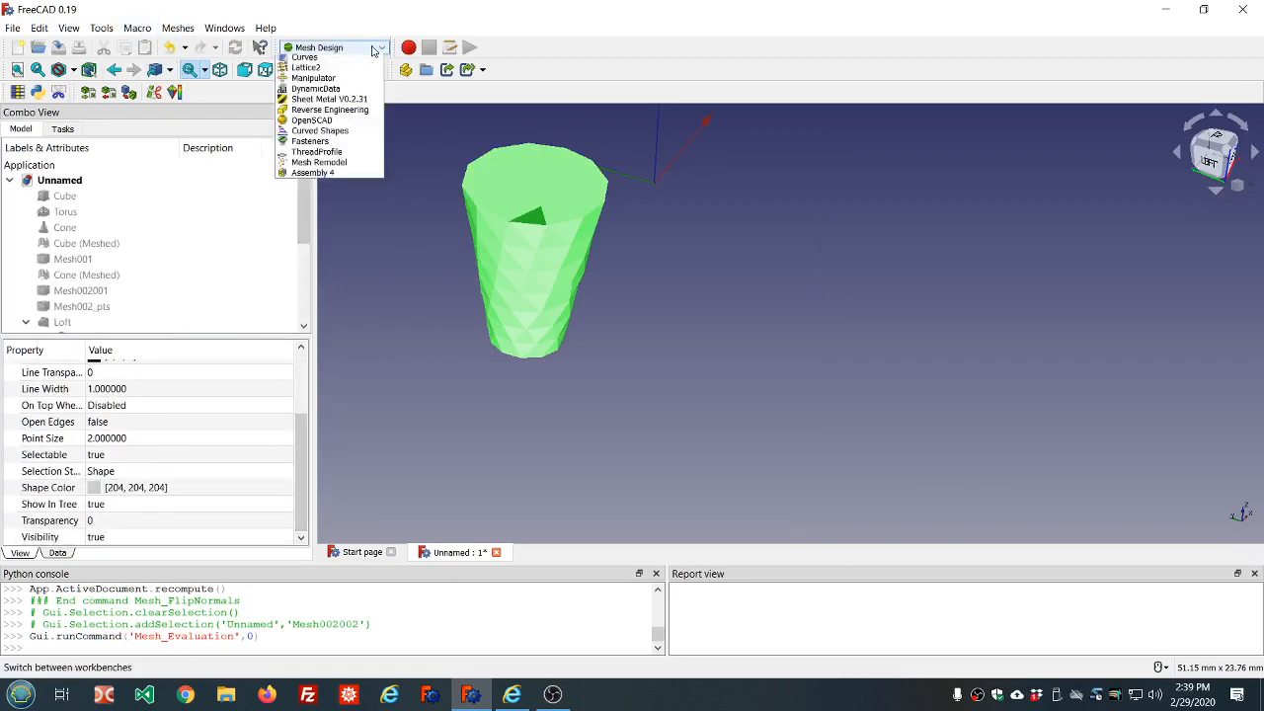
pyautogui.click(341, 135)
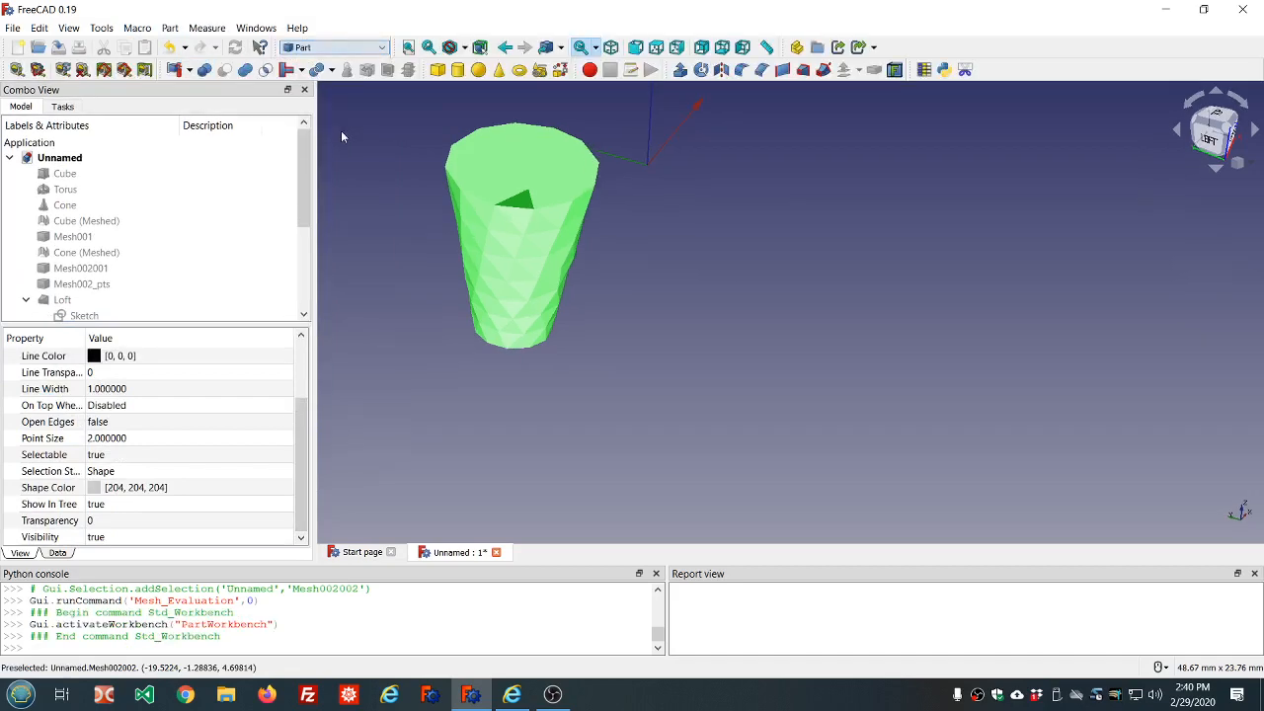
pyautogui.click(168, 29)
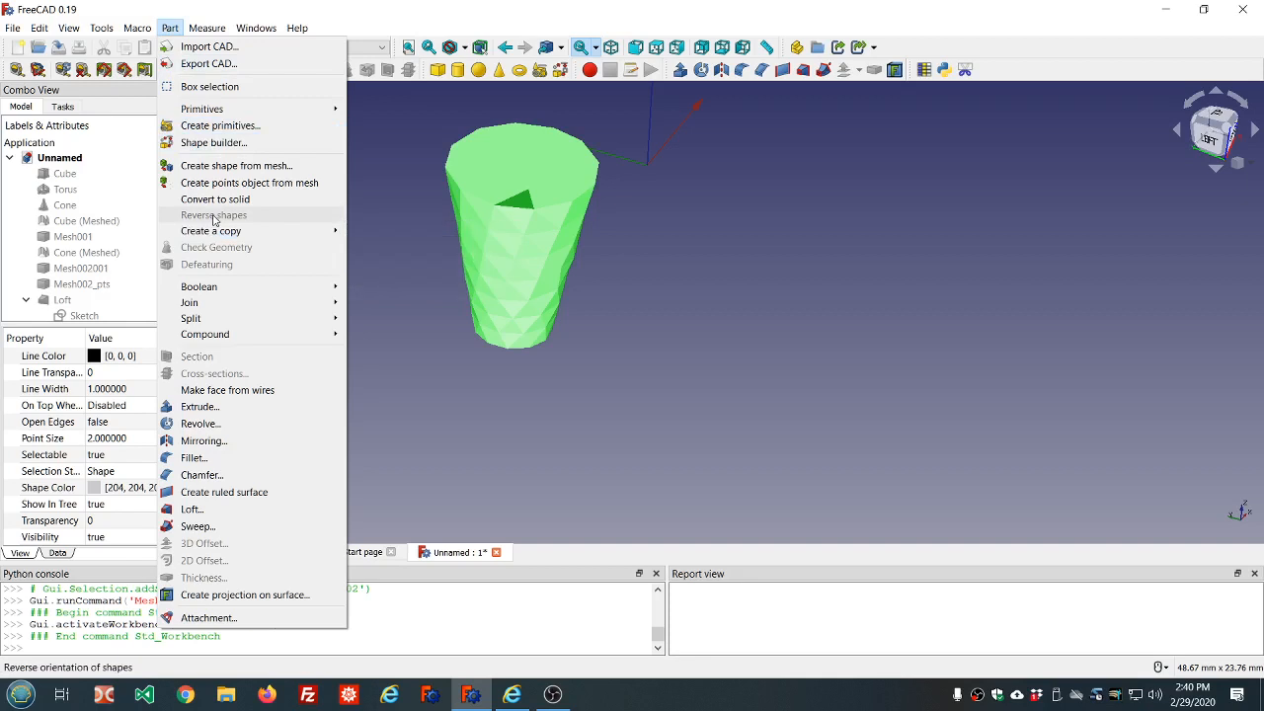
pyautogui.moveTo(218, 237)
pyautogui.click(388, 193)
pyautogui.click(388, 194)
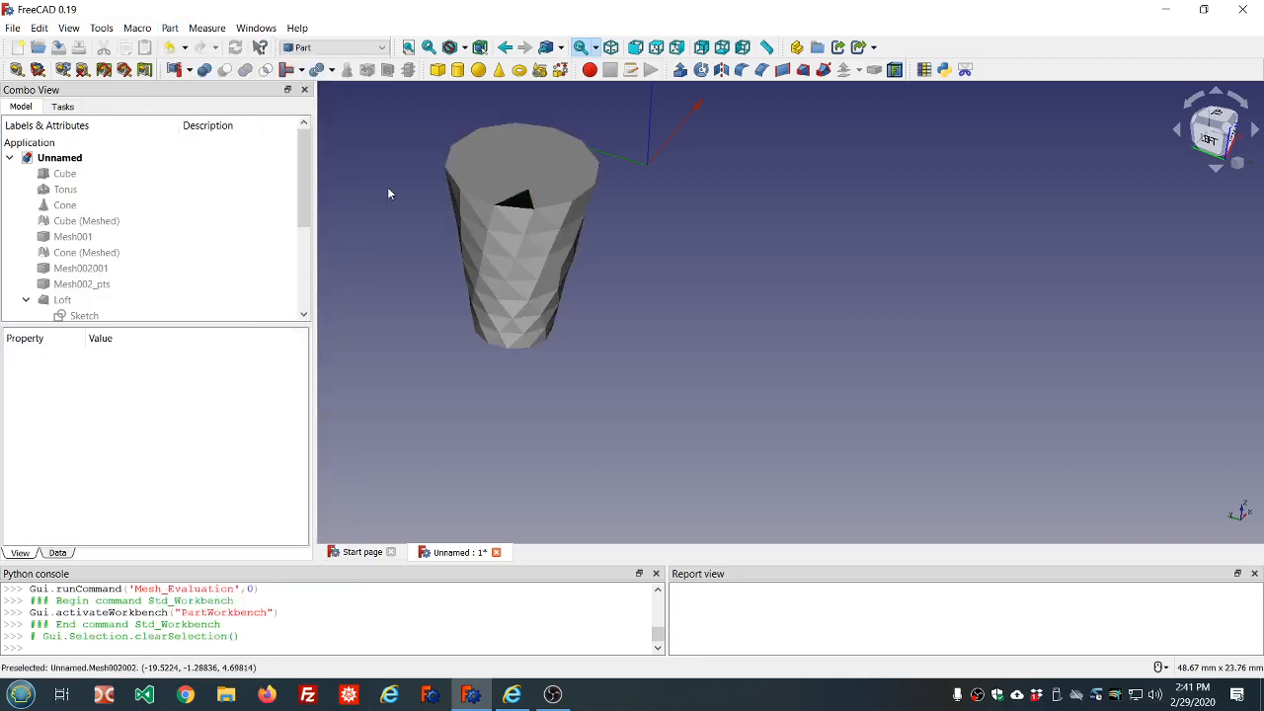
pyautogui.scroll(-2, 425, 256)
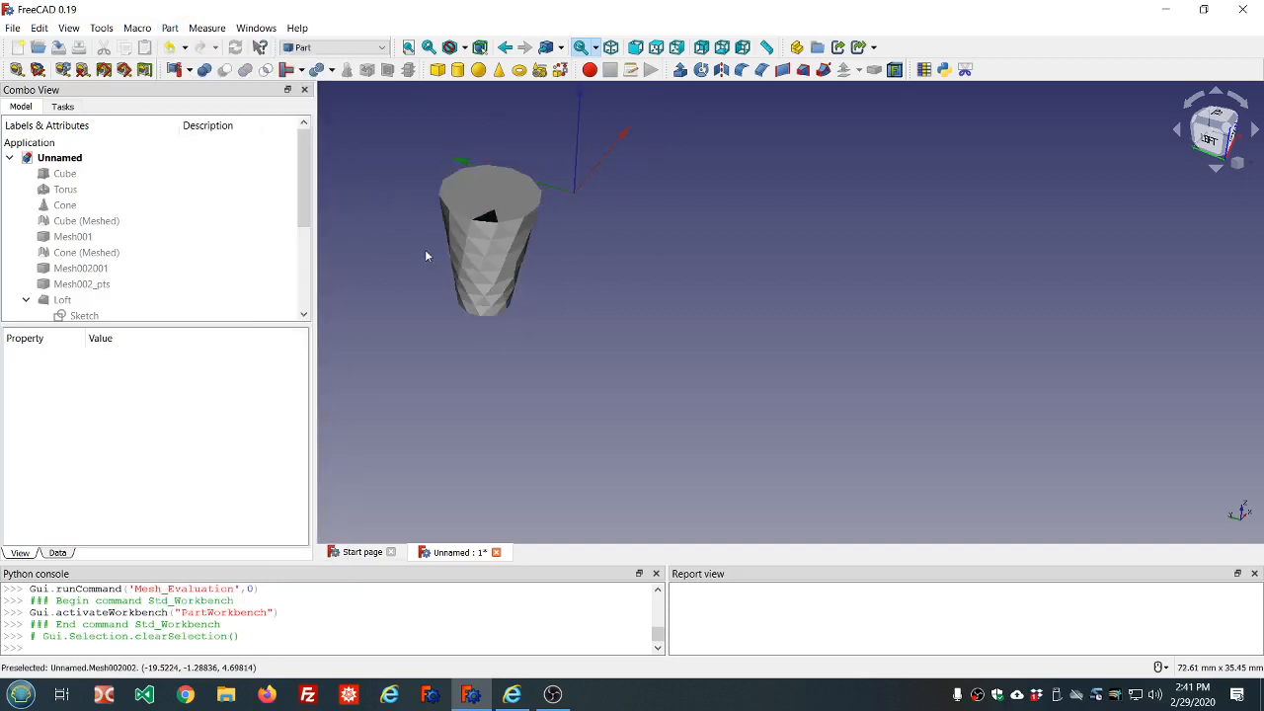
pyautogui.scroll(4, 414, 175)
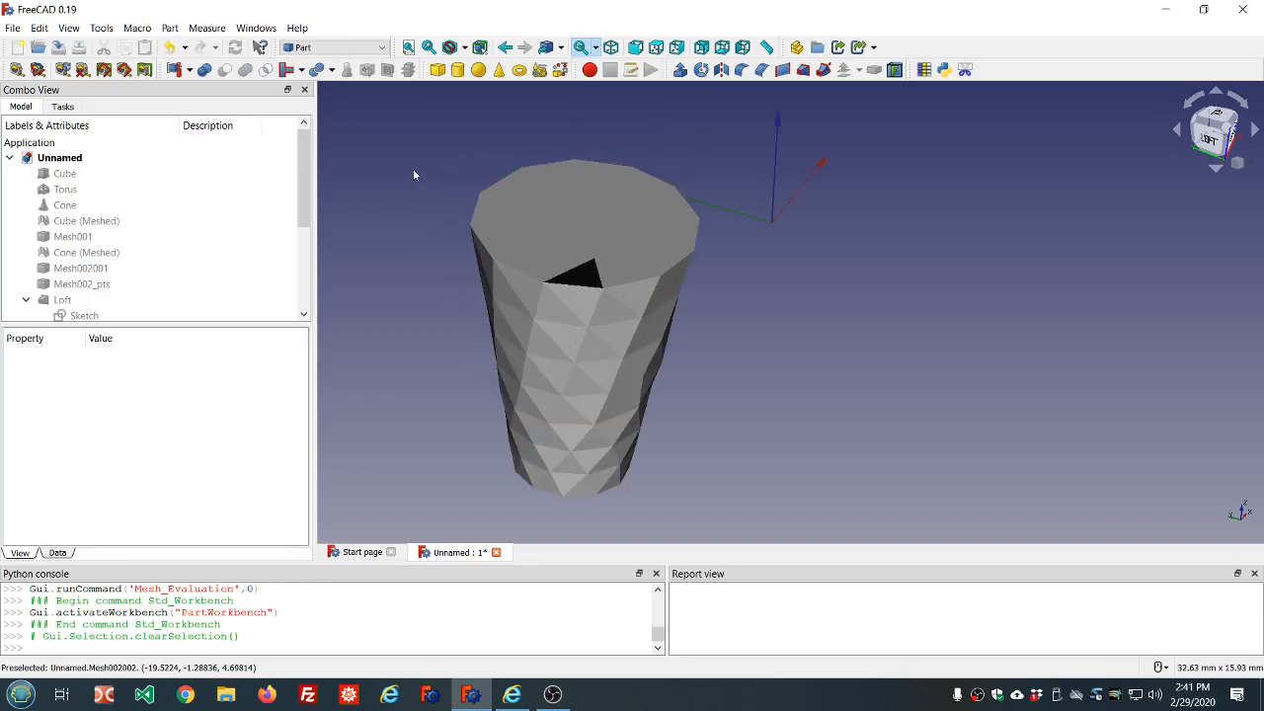